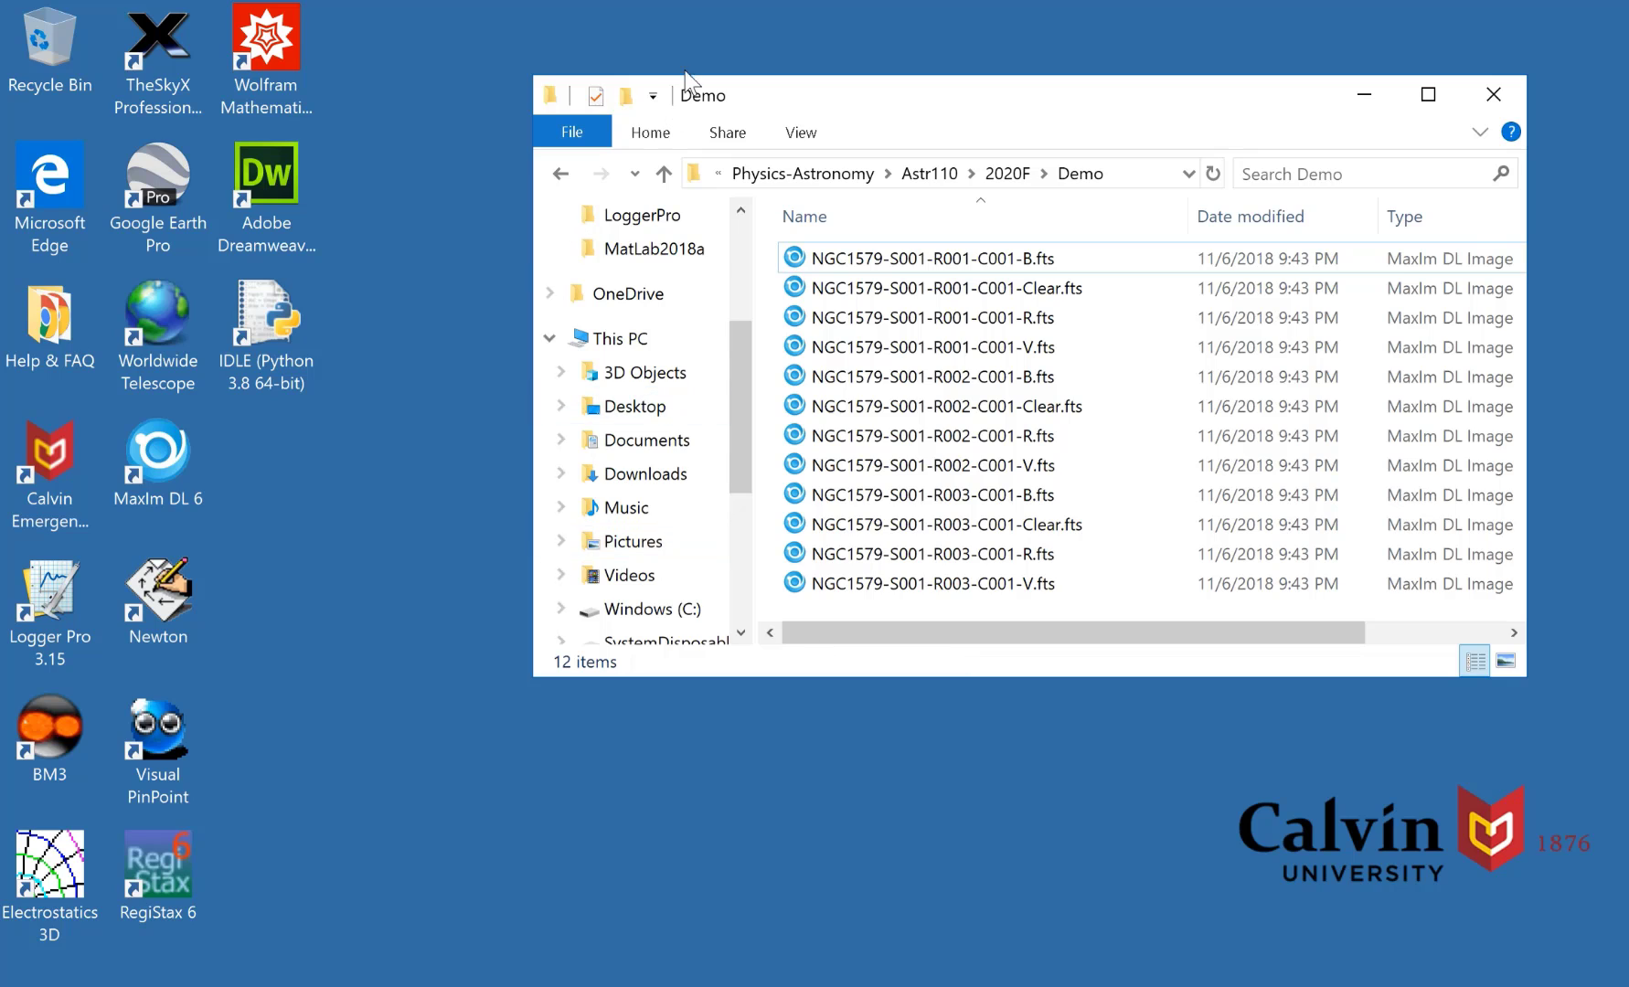
- Create a new folder named OriginalData inside the Demo folder
click(622, 98)
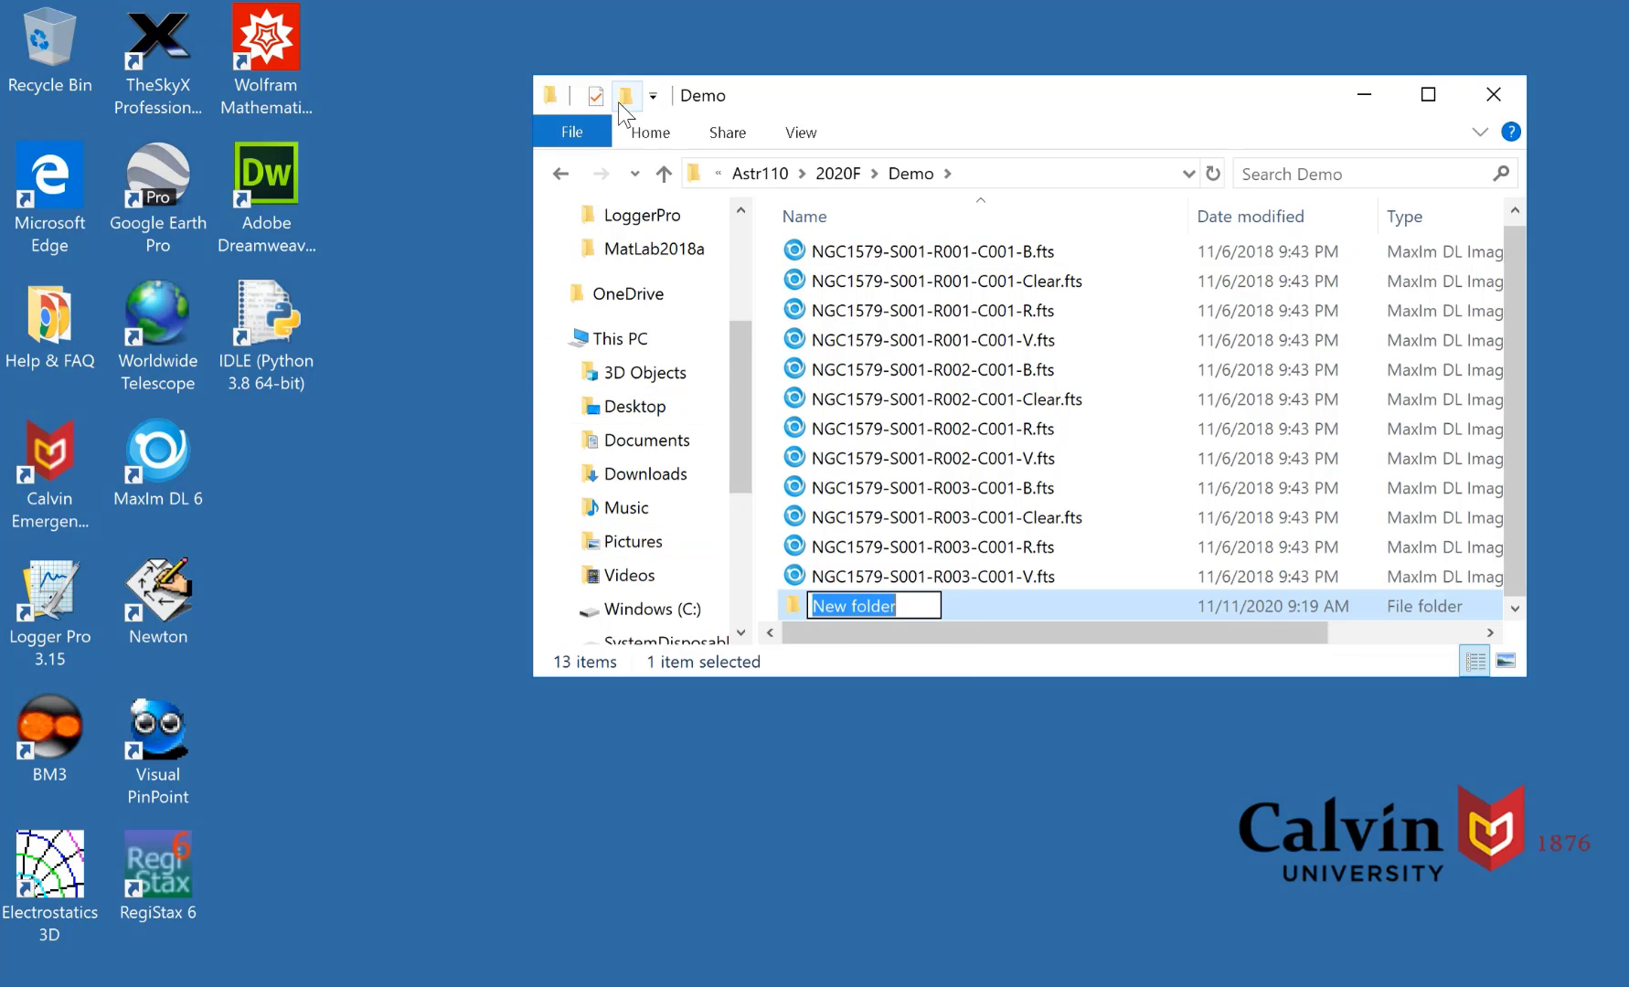
text(OriginalData)
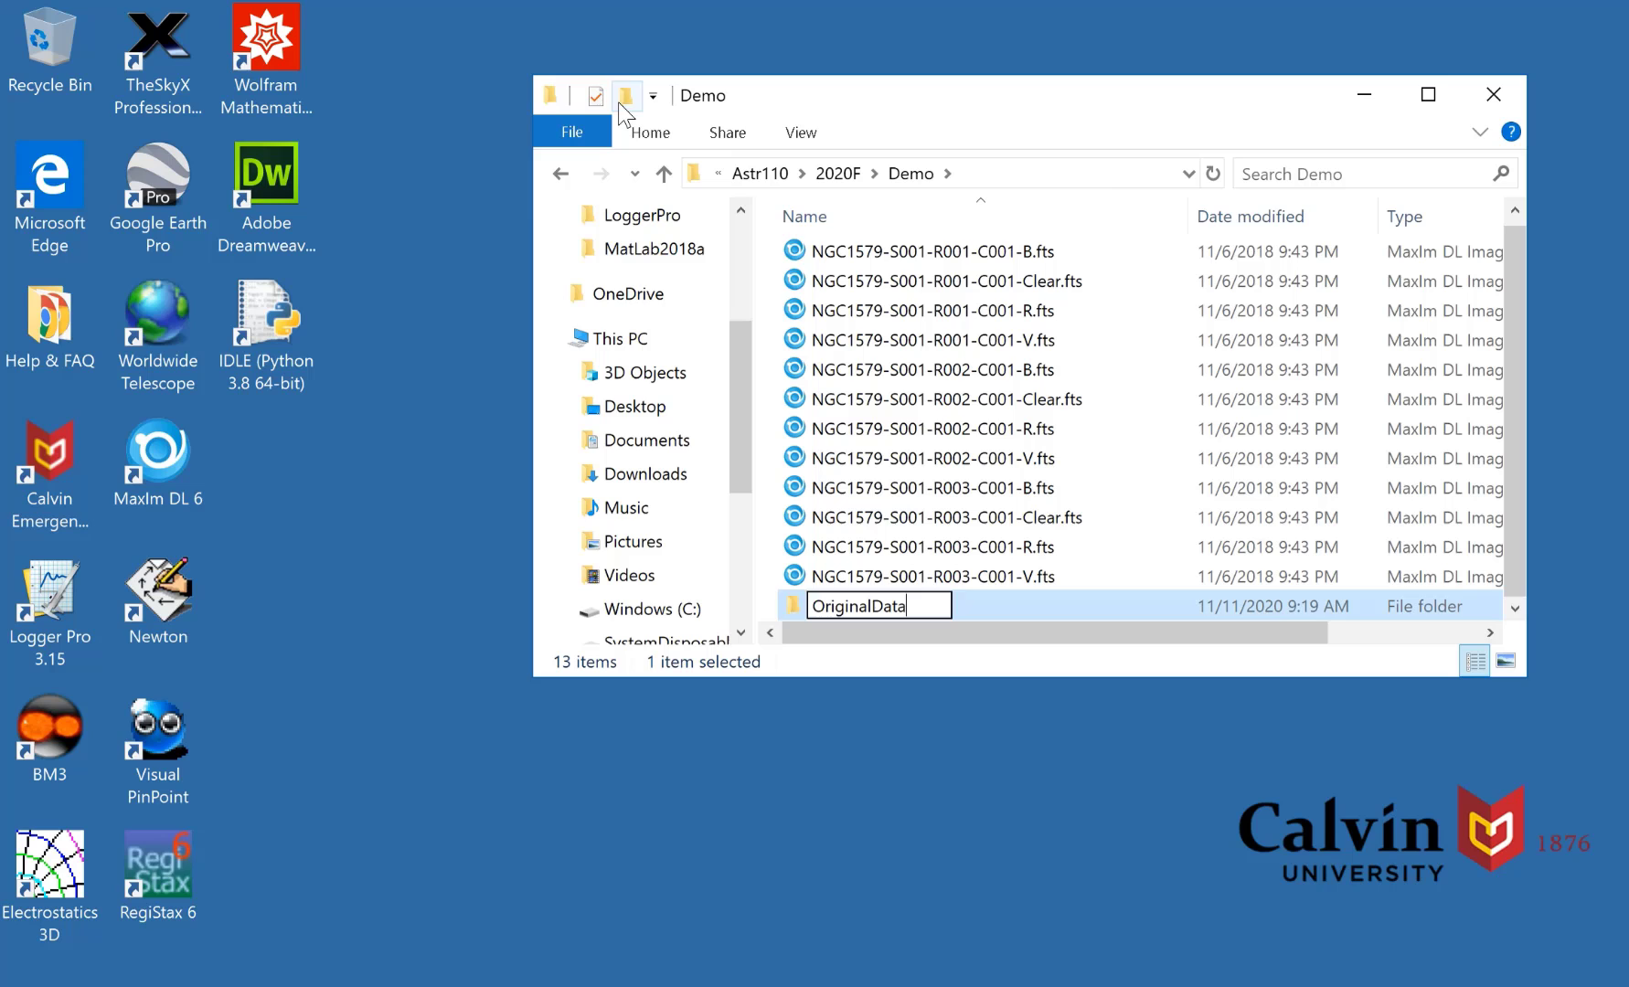
key(Return)
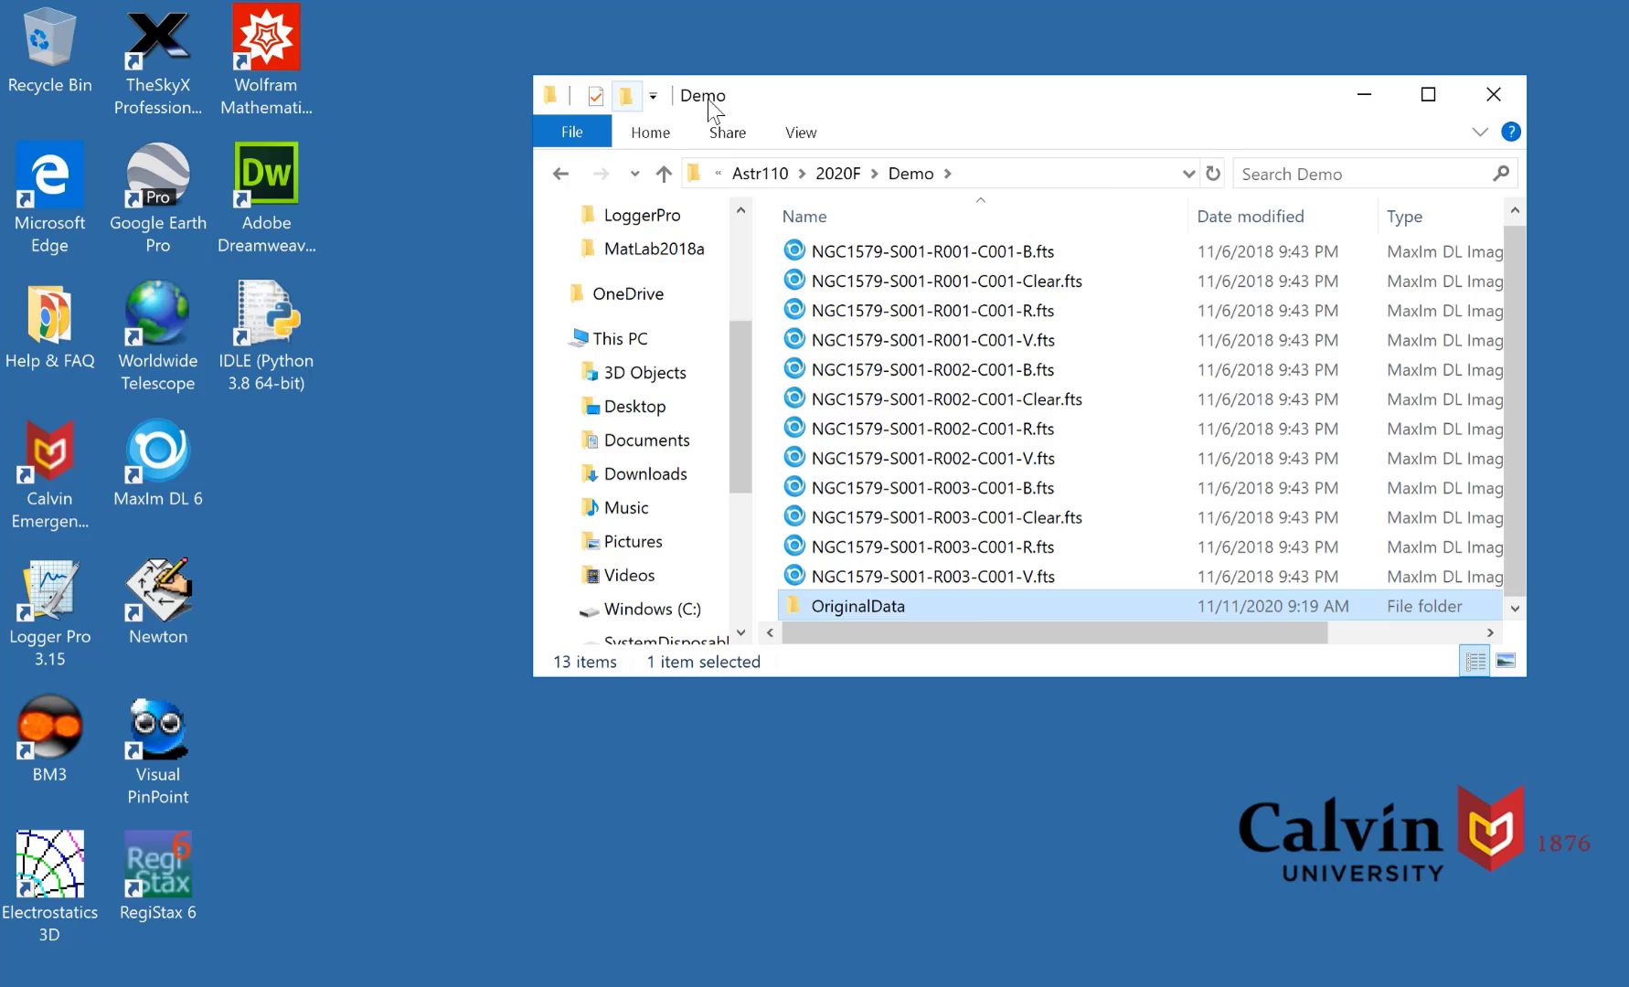
- Copy all twelve NGC1579 .fts images from the Demo folder into the OriginalData folder
click(976, 260)
key(shift+Down)
key(shift+Down)
key(shift+Down)
key(shift+Down)
key(shift+Down)
key(shift+Down)
key(shift+Down)
key(shift+Down)
key(shift+Down)
key(shift+Down)
key(shift+Down)
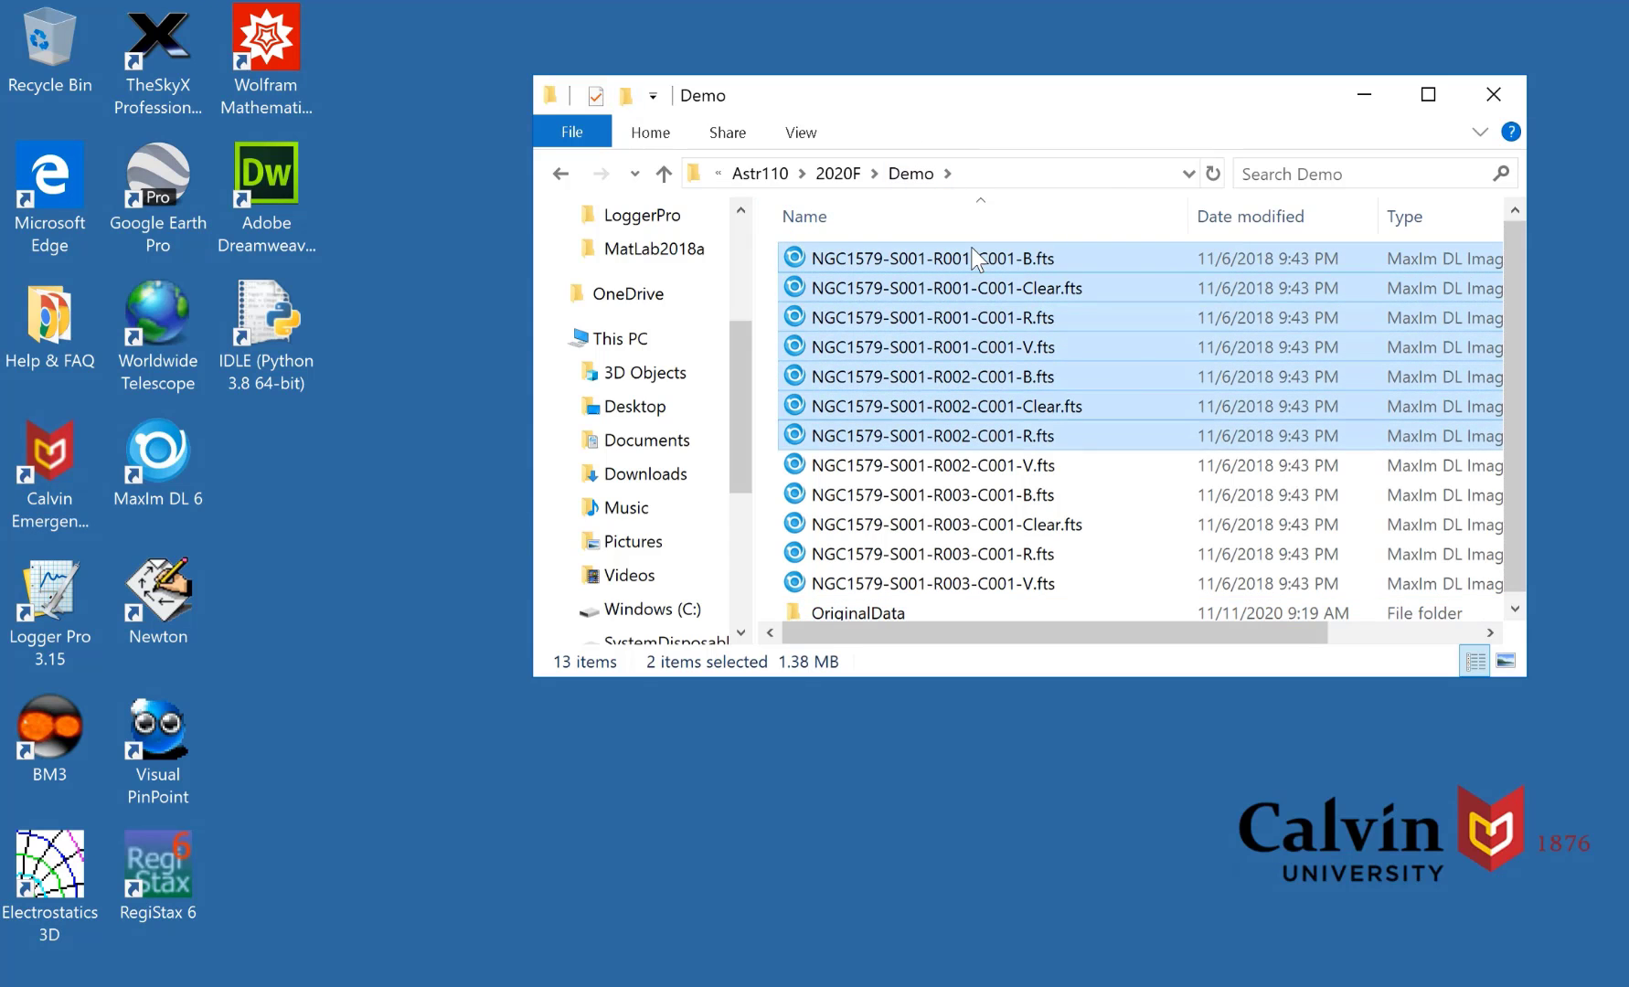
right_click(976, 261)
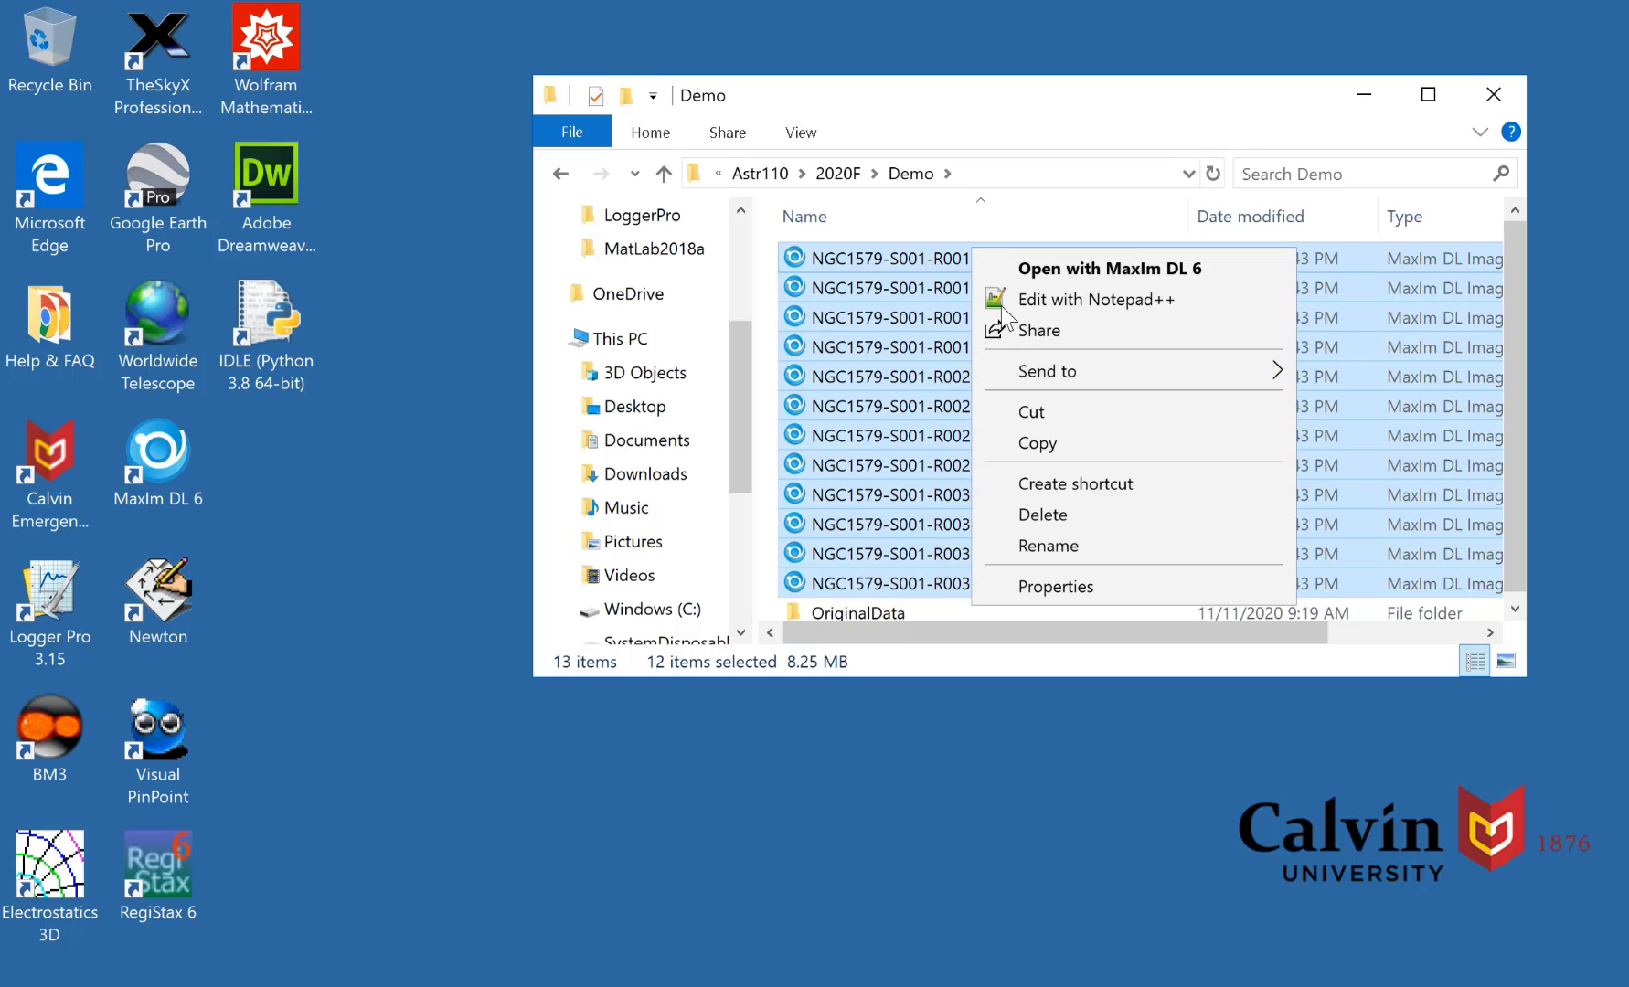
click(1045, 439)
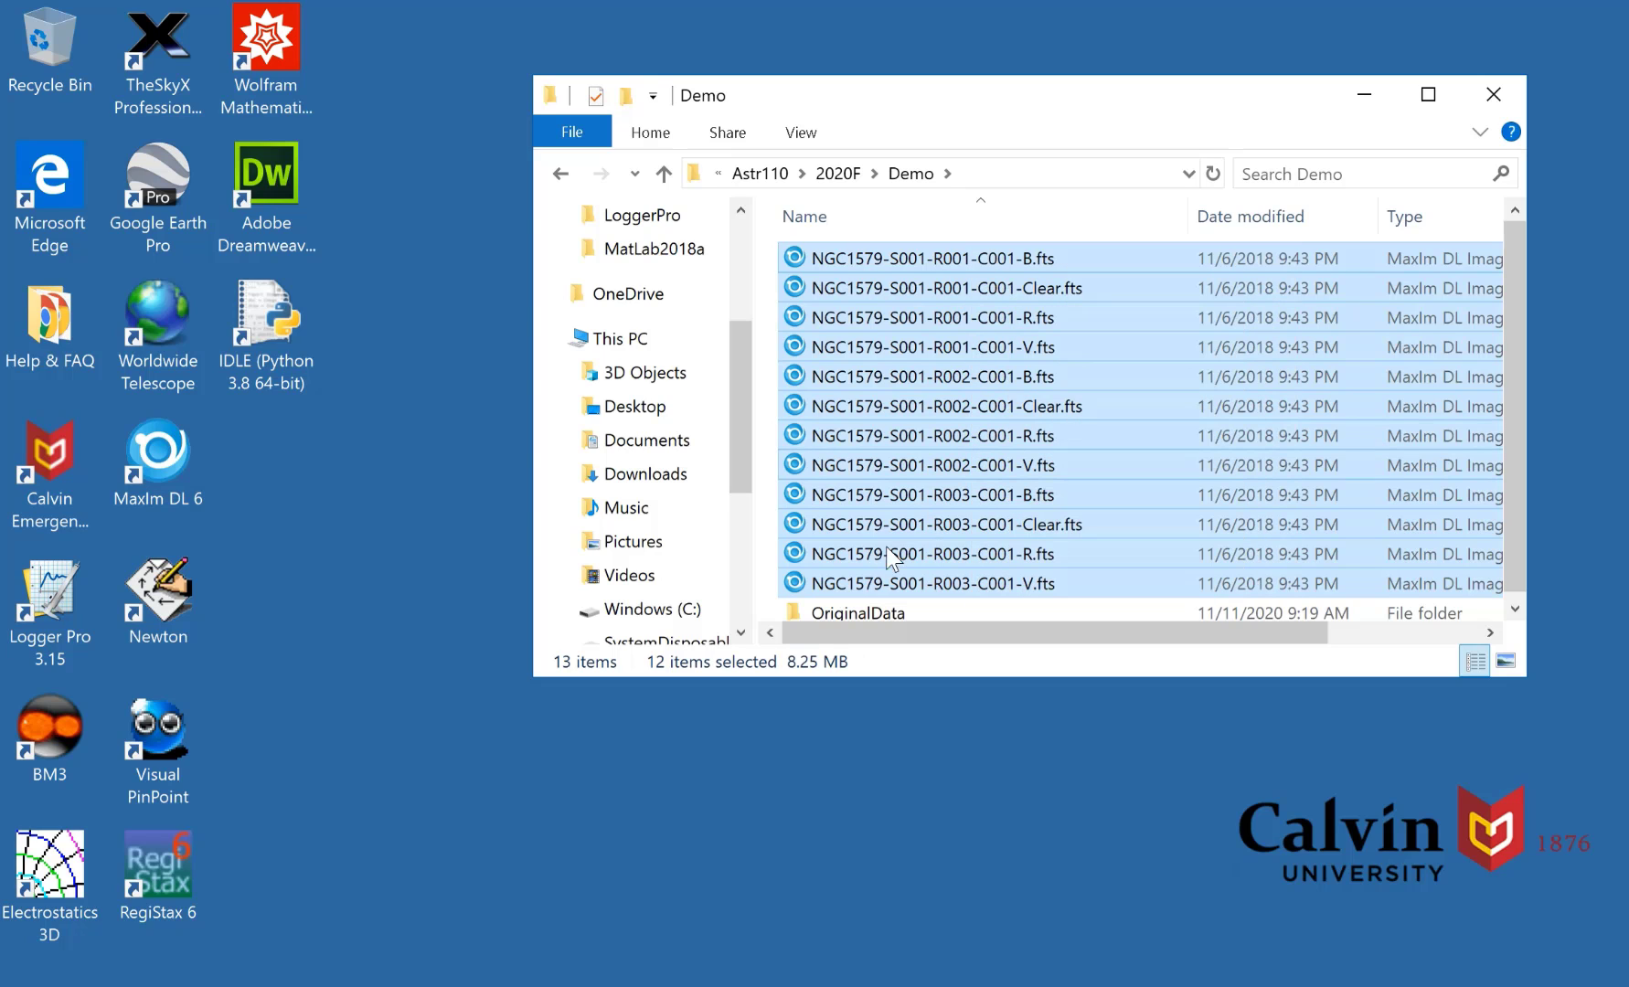
double_click(792, 612)
right_click(870, 435)
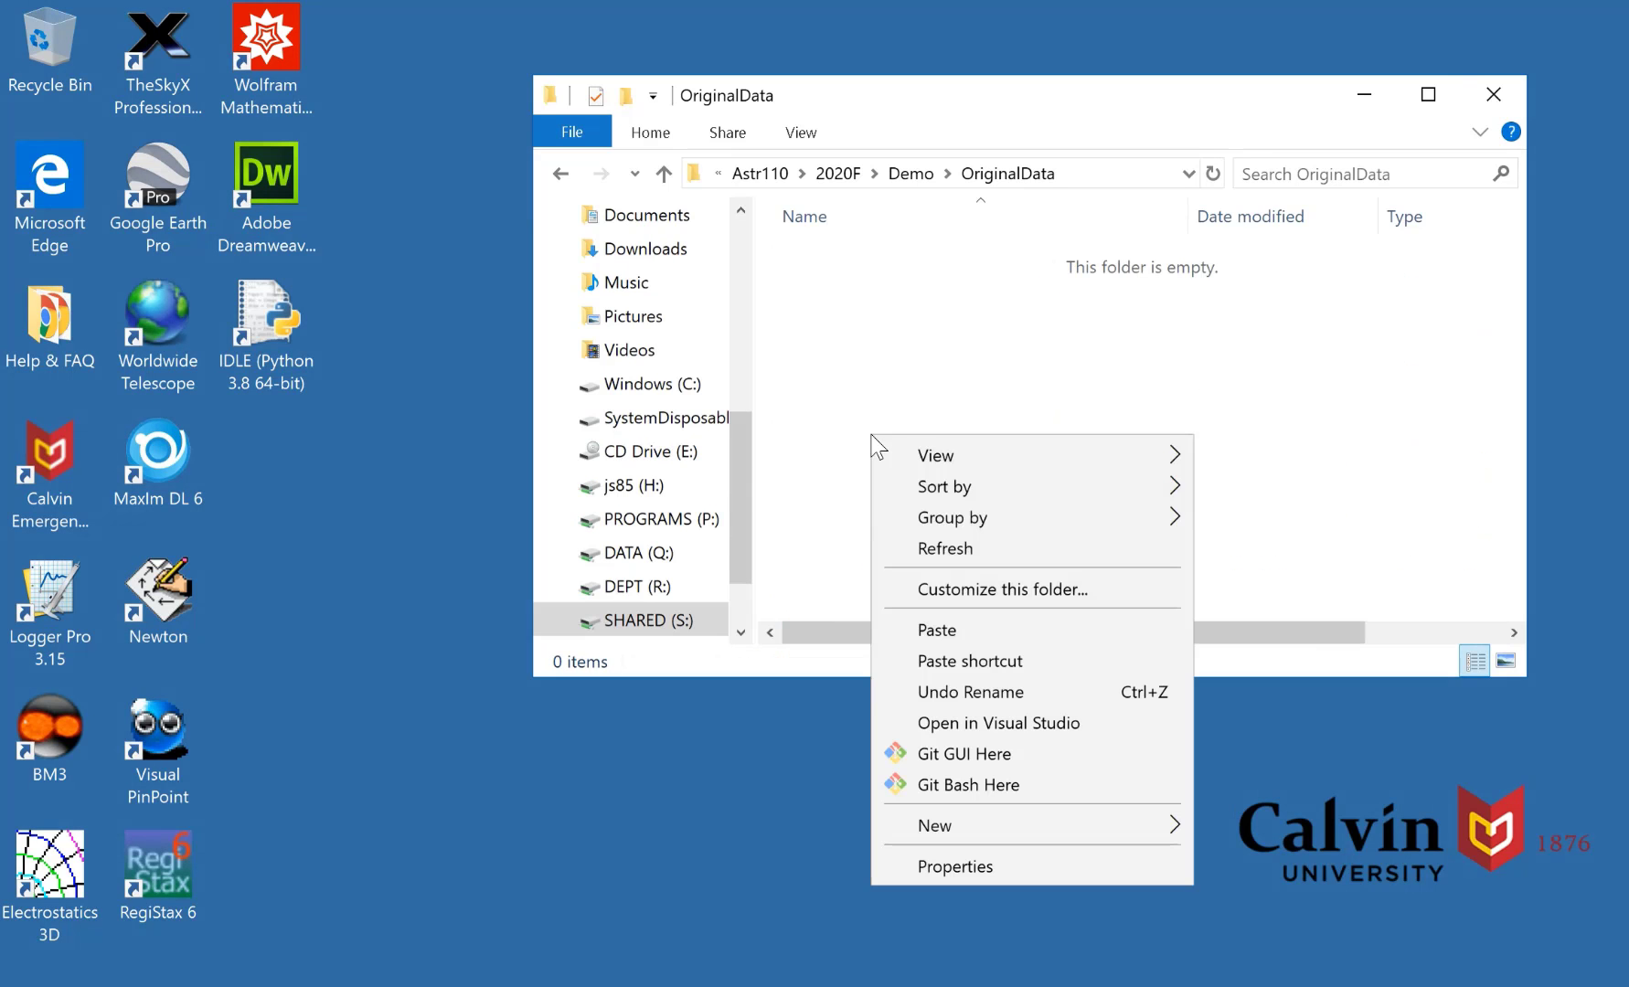
click(914, 630)
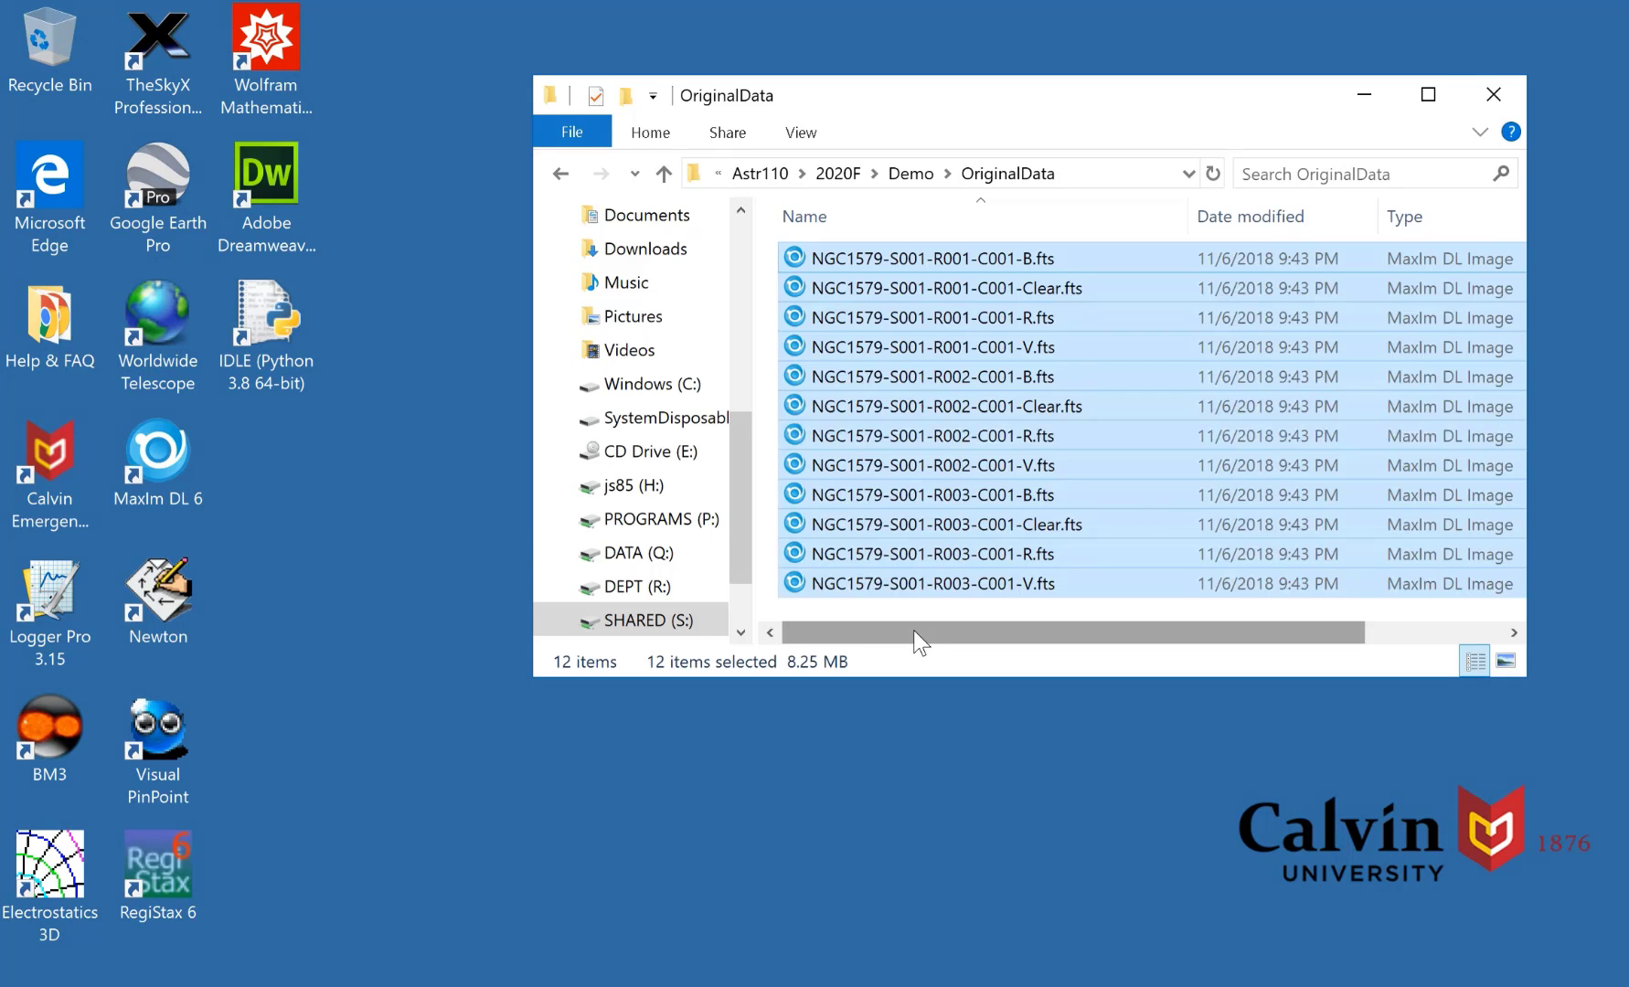
- Return to the Demo folder, with its window lengthened to fit all files, and launch MaxIm DL 6
click(910, 181)
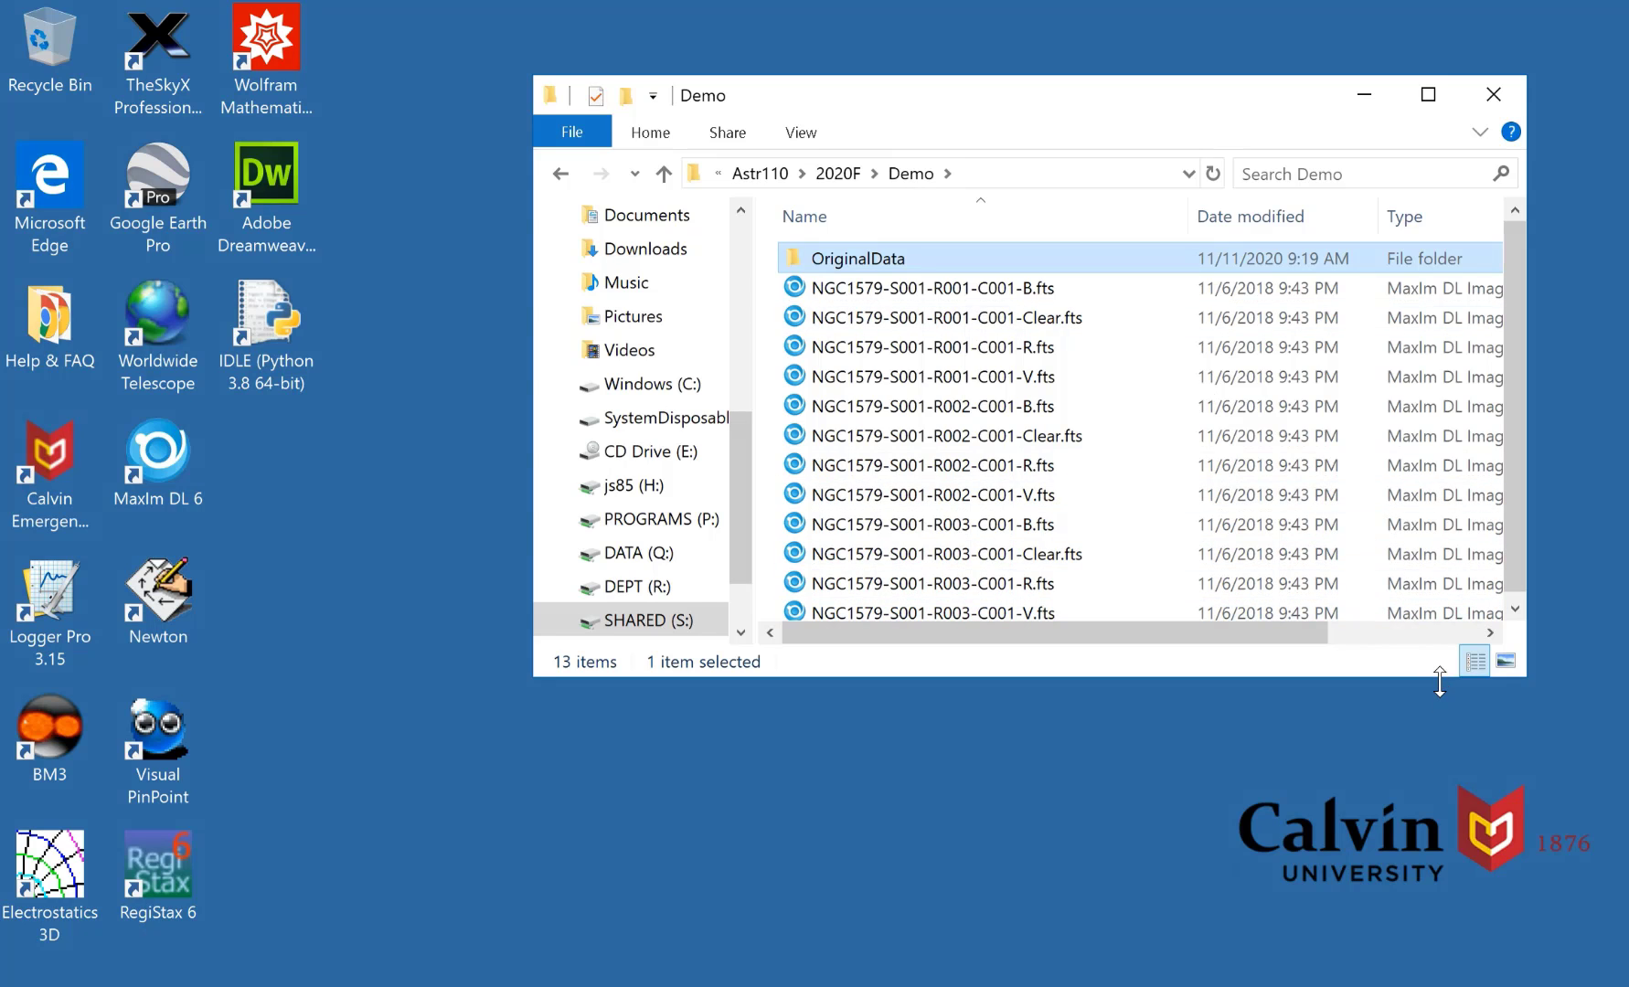
drag(1440, 681, 1440, 732)
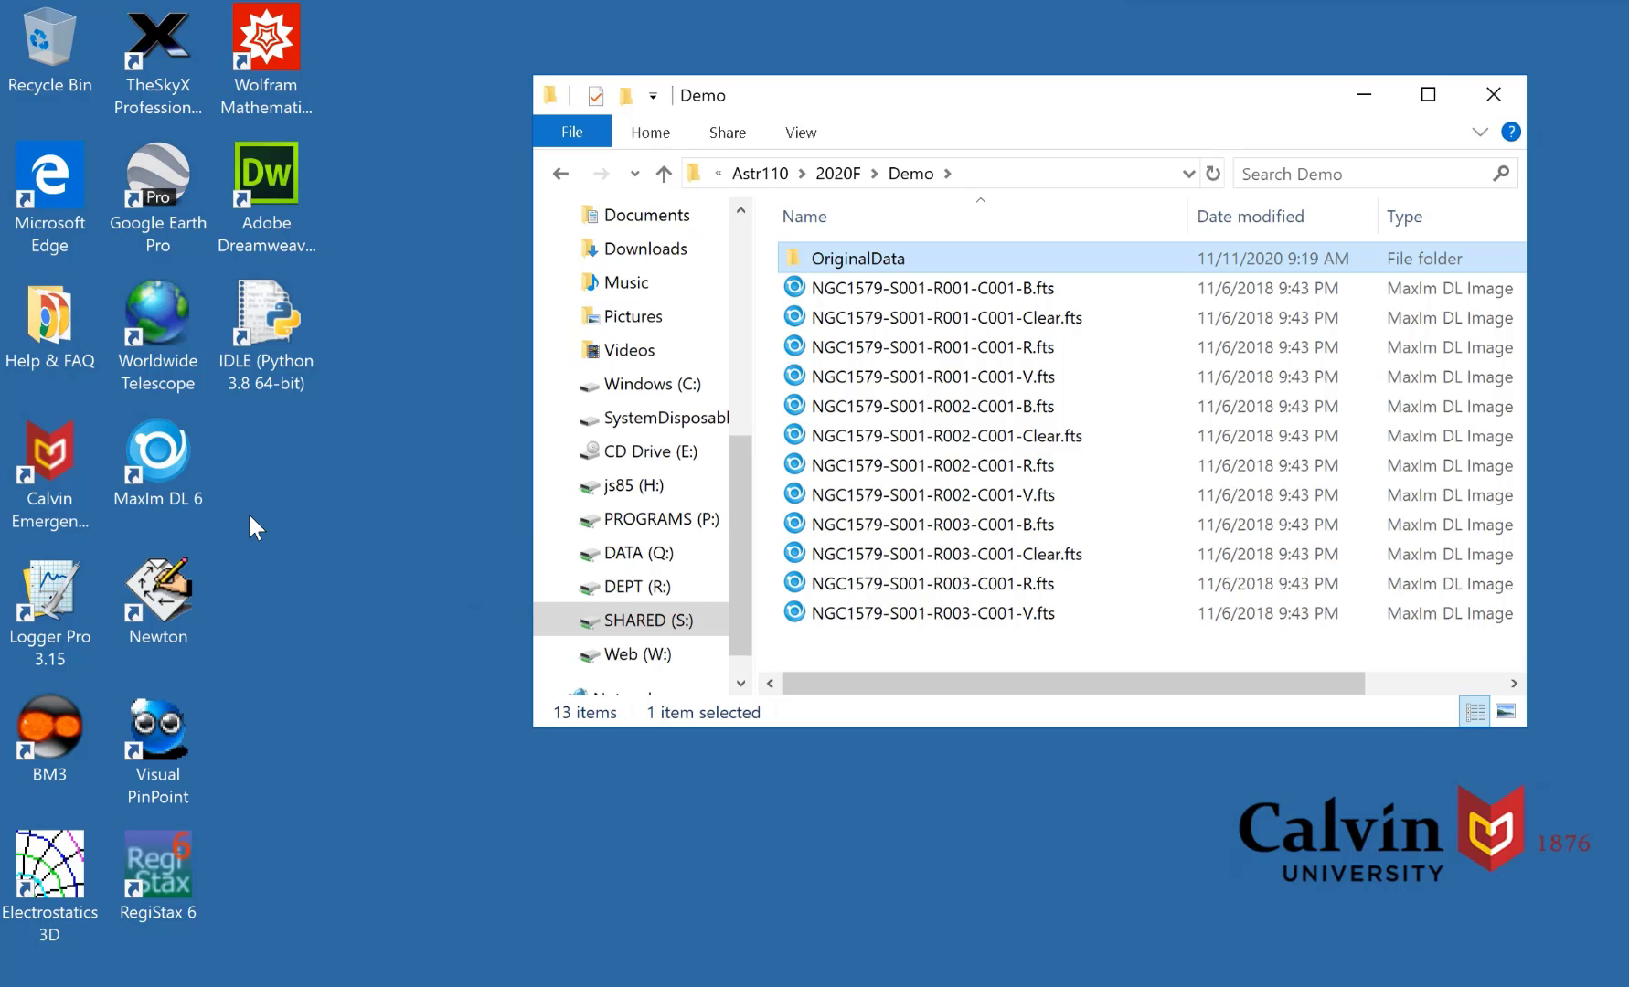
click(167, 471)
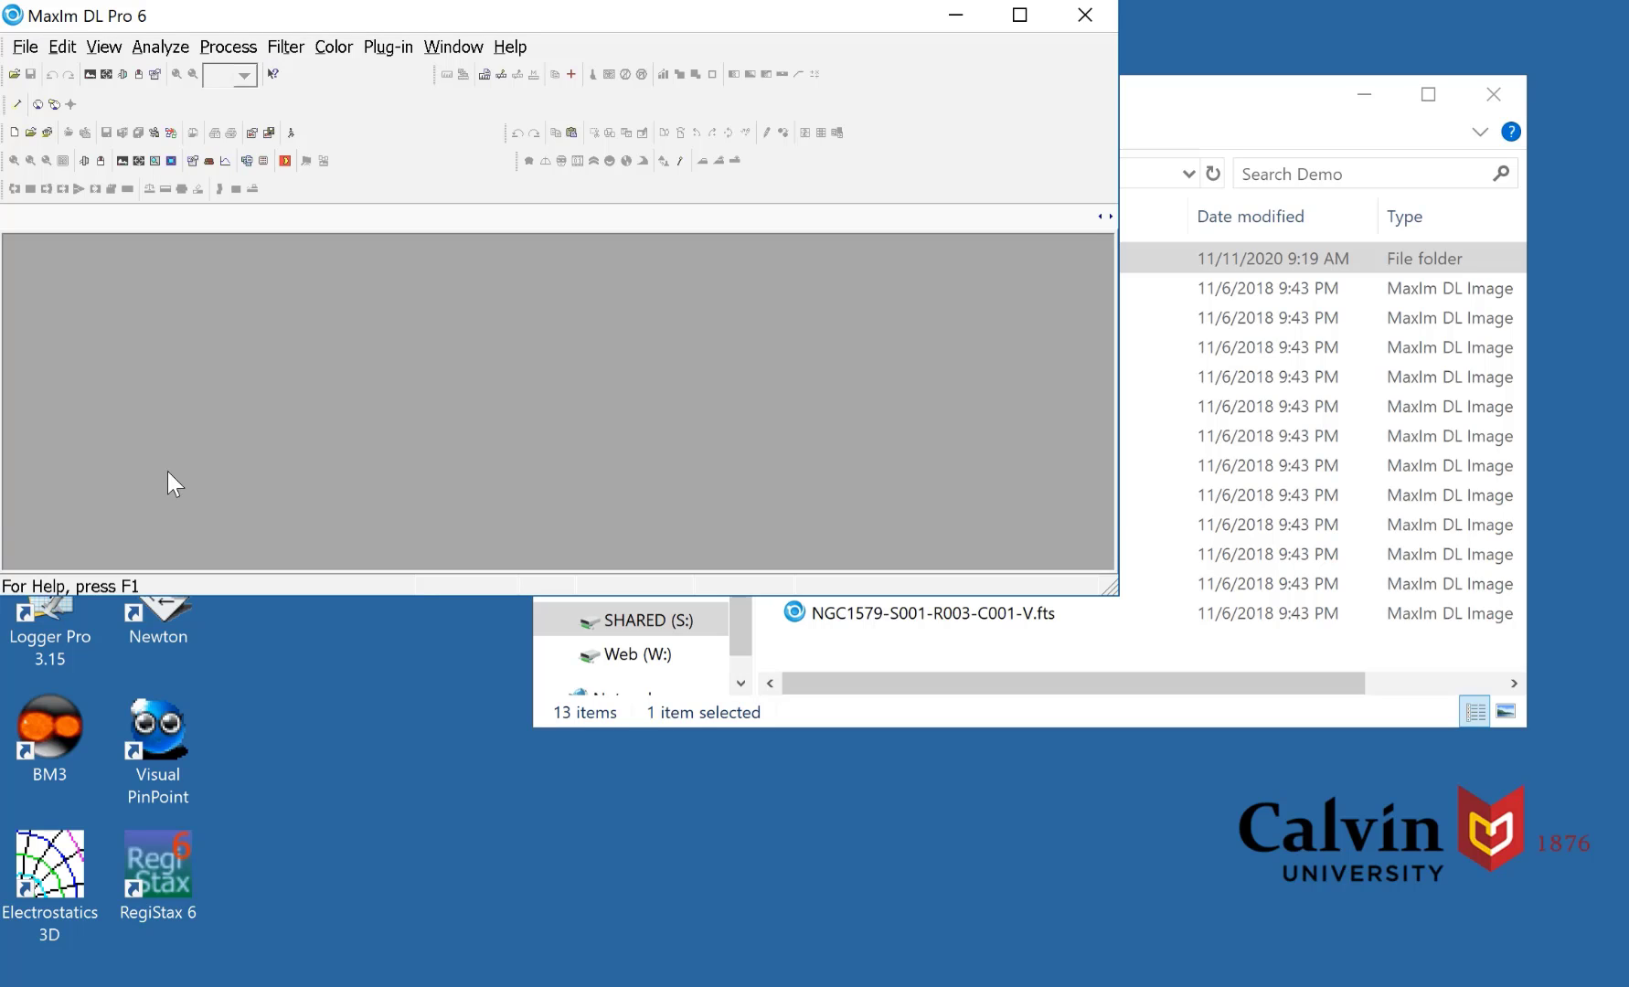
click(28, 52)
click(40, 94)
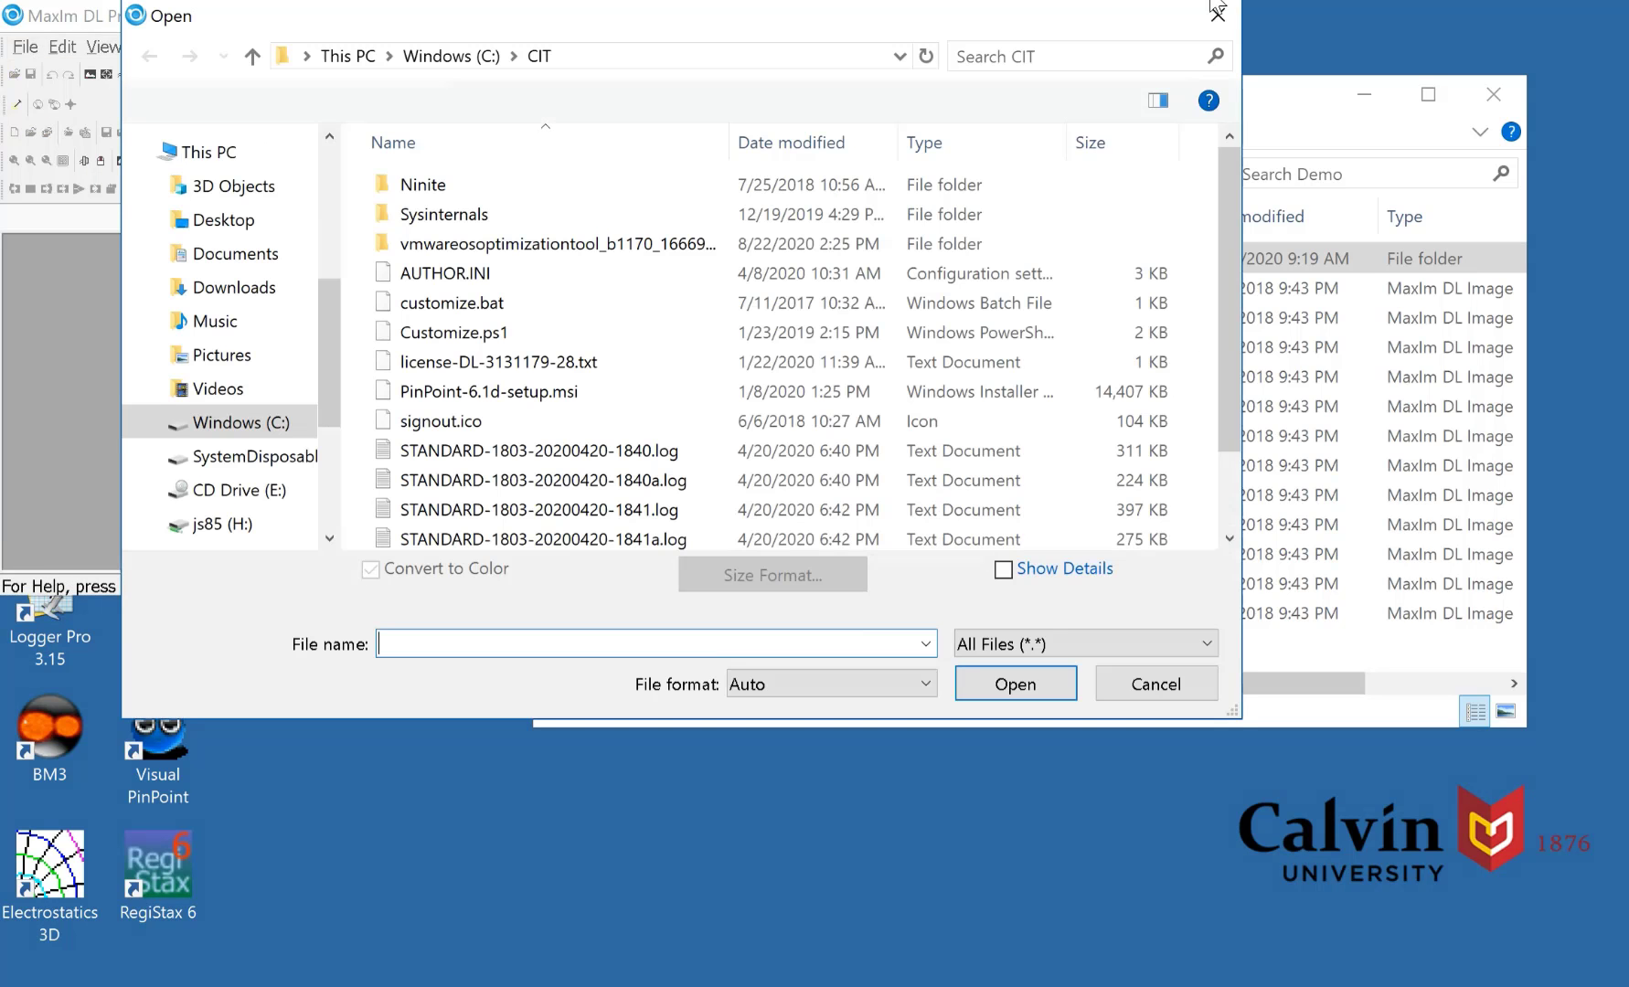
click(1226, 12)
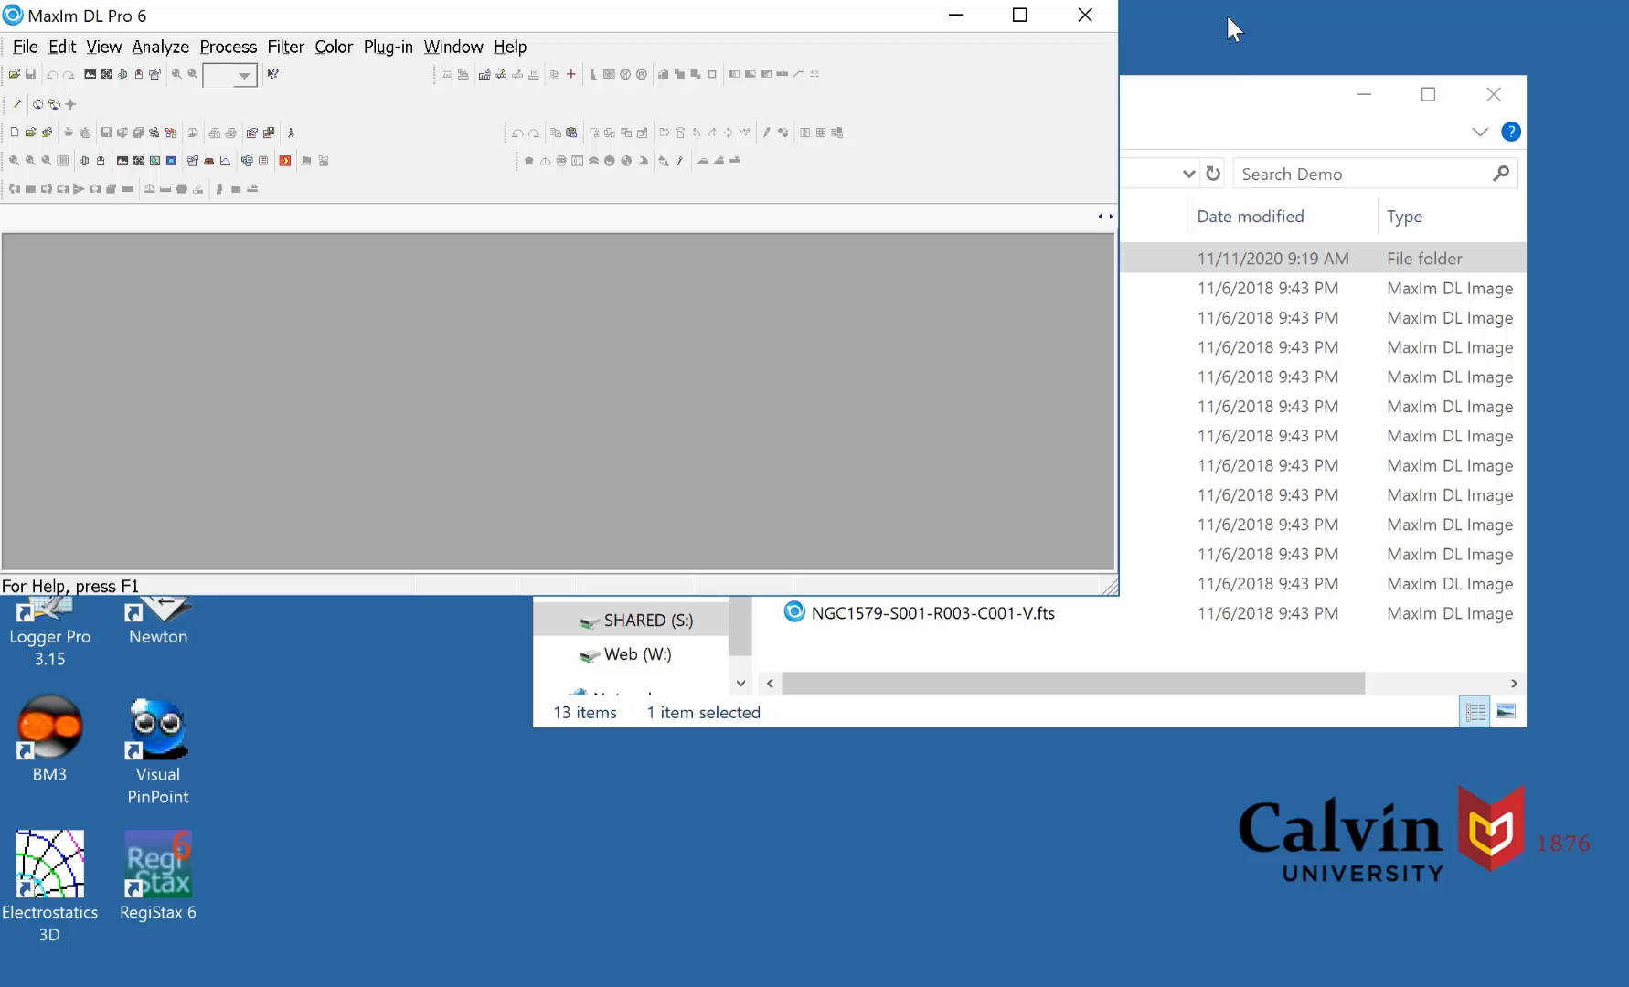
- Load all twelve NGC1579 .fts images from the Demo folder into MaxIm DL and enlarge the MaxIm DL window
click(1253, 92)
click(813, 291)
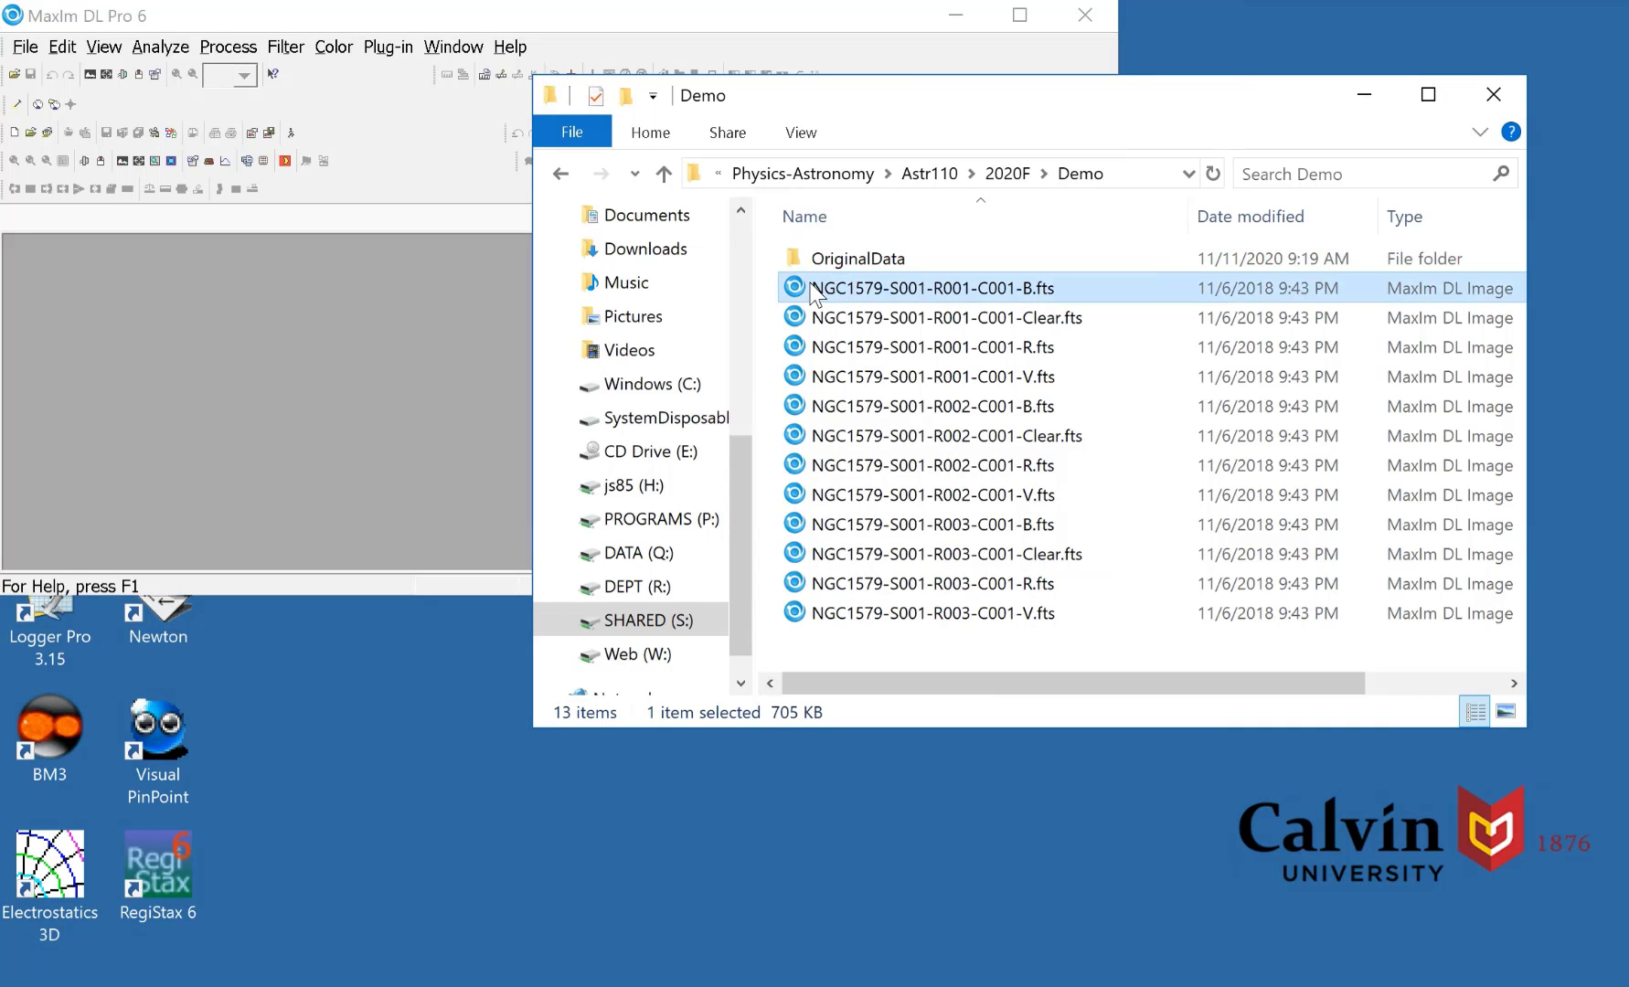
key(shift+Down)
key(shift+Down)
key(shift+Down)
key(shift+Down)
key(shift+Down)
key(shift+Down)
key(shift+Down)
key(shift+Down)
key(shift+Down)
key(shift+Down)
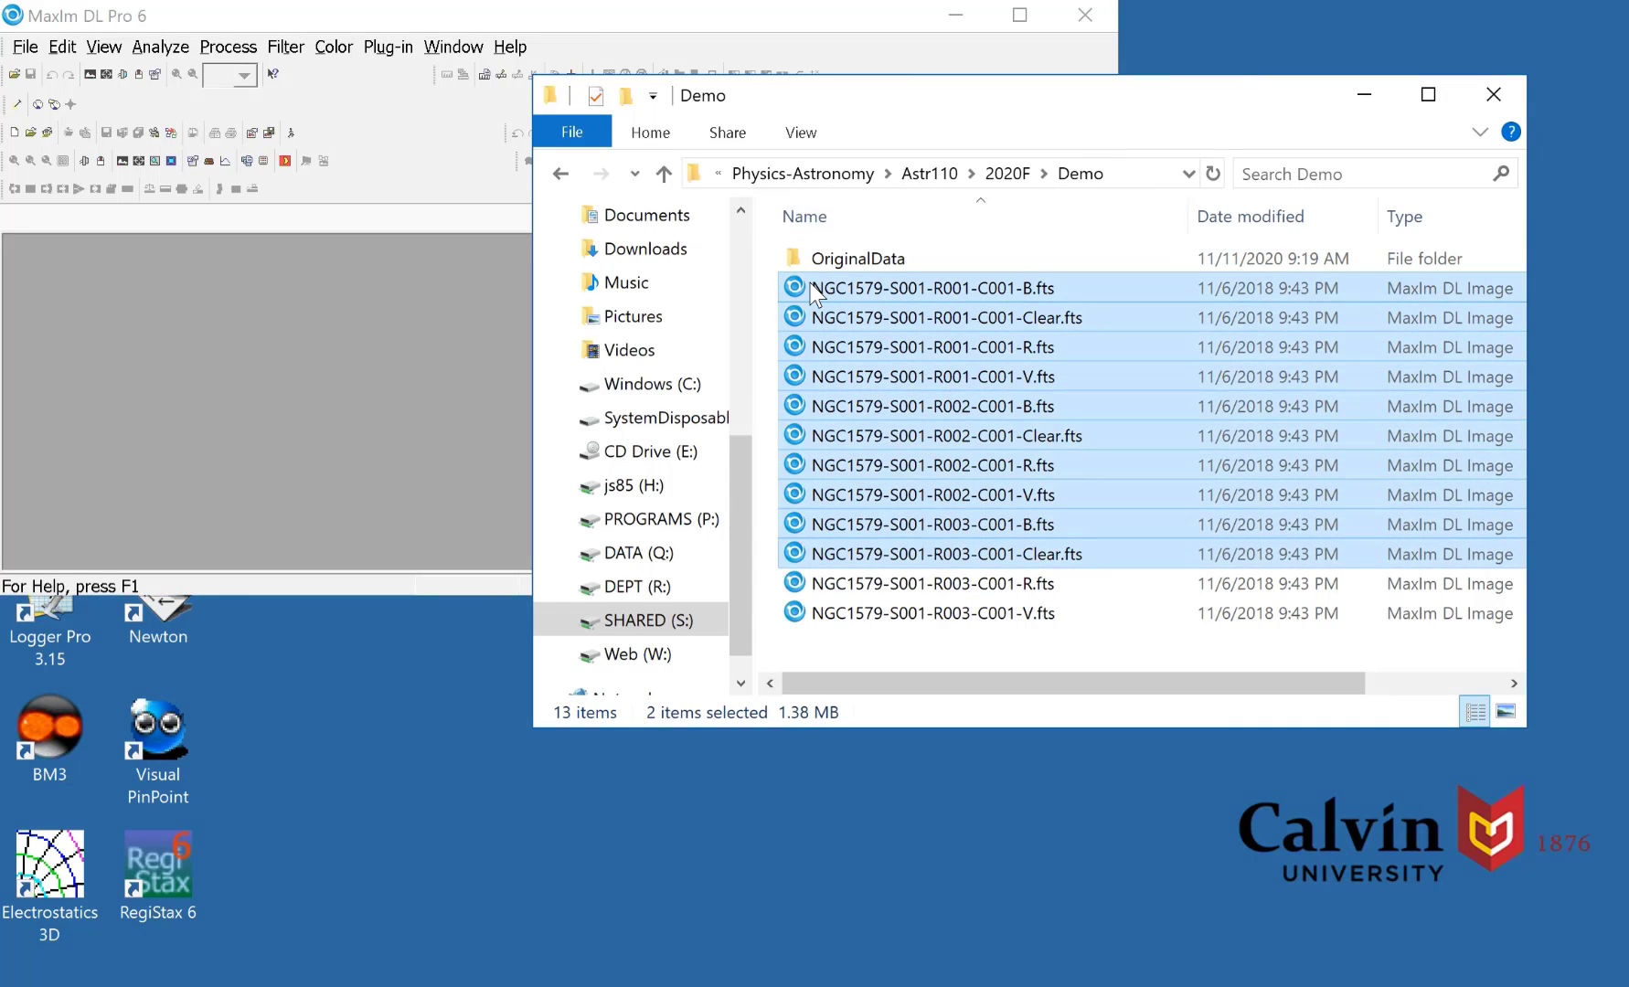
key(shift+Down)
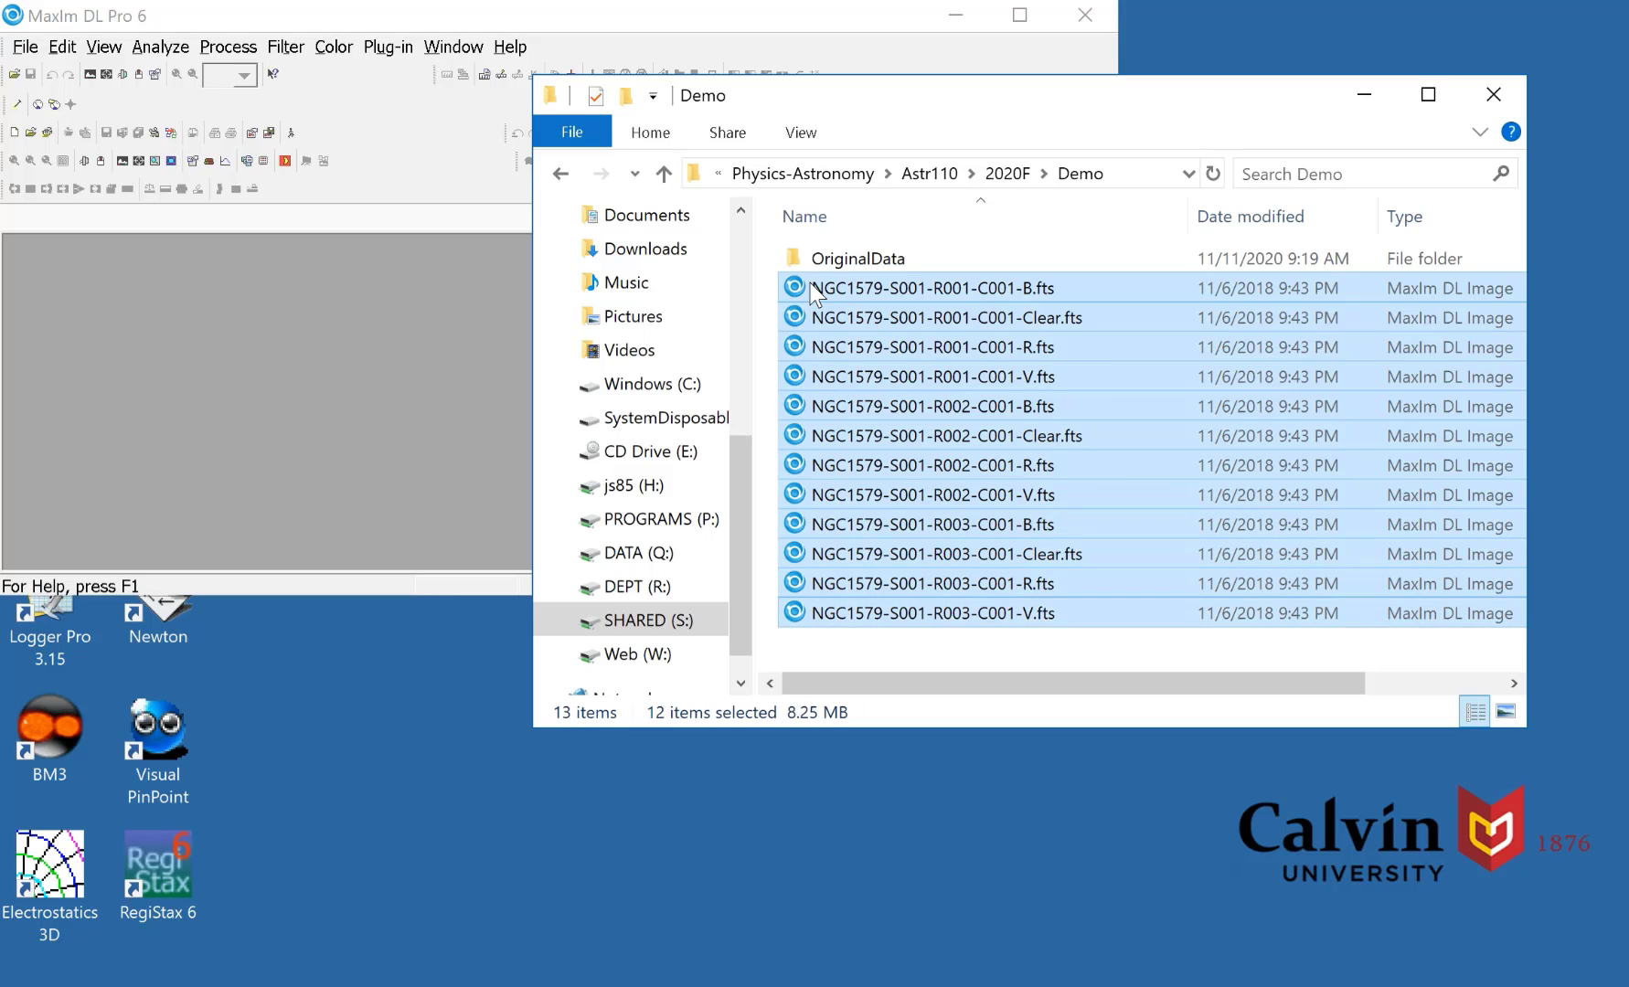
drag(797, 279, 390, 344)
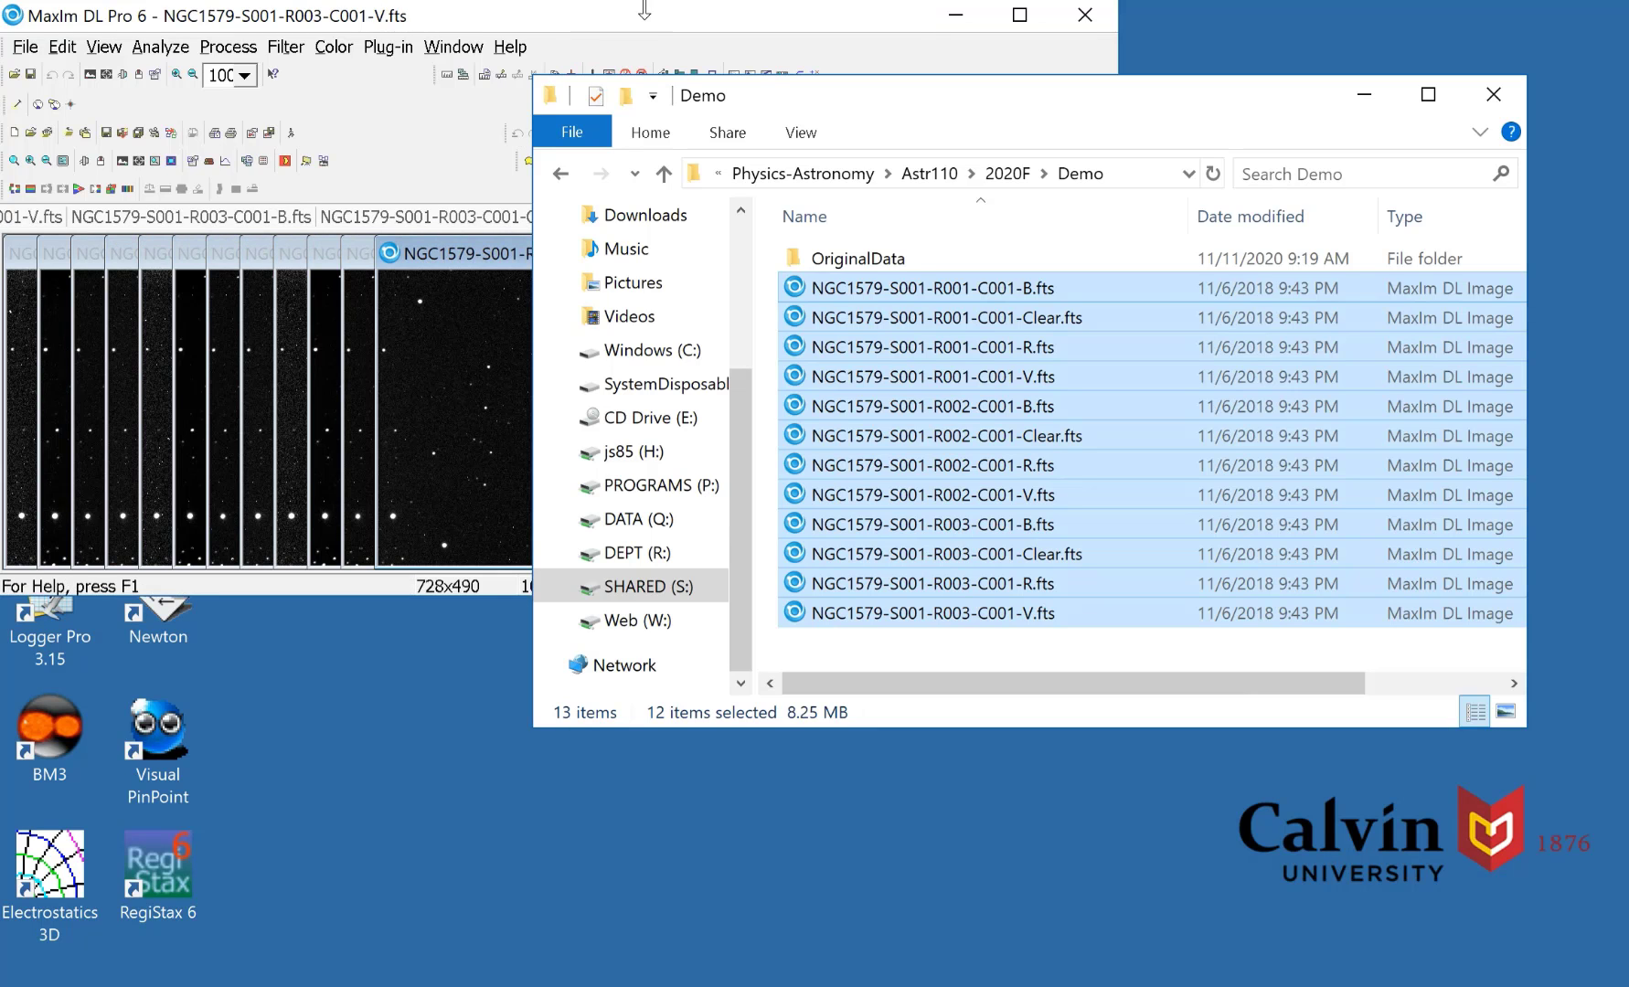
click(643, 12)
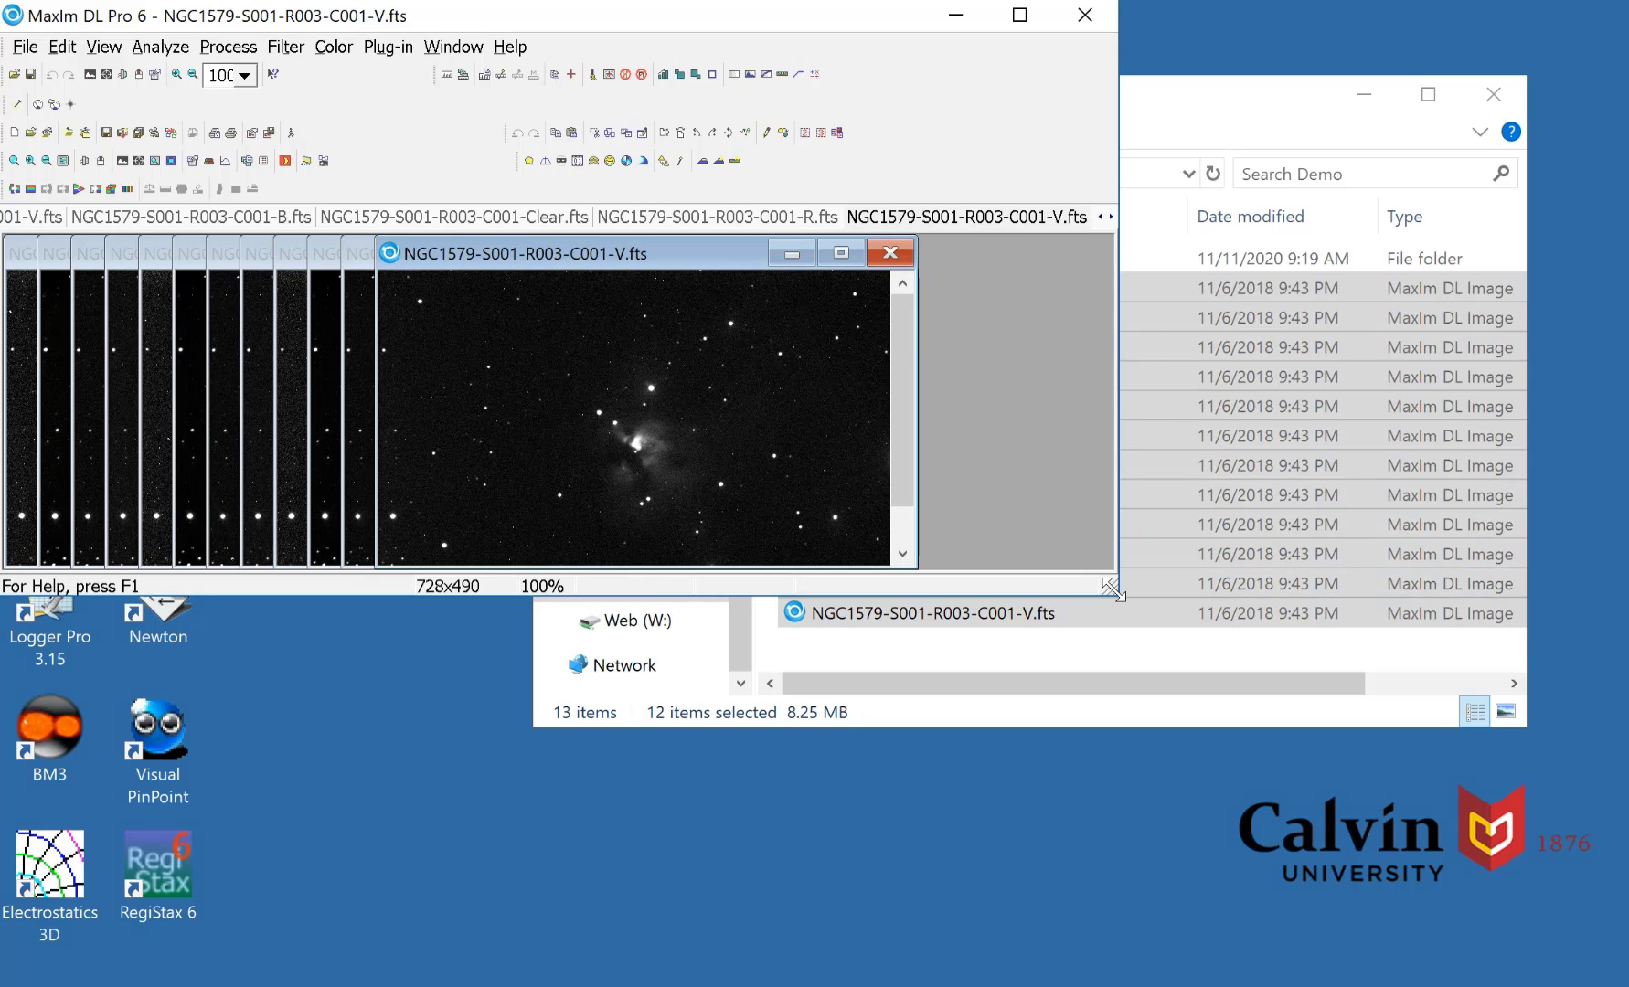
drag(1112, 589, 1288, 949)
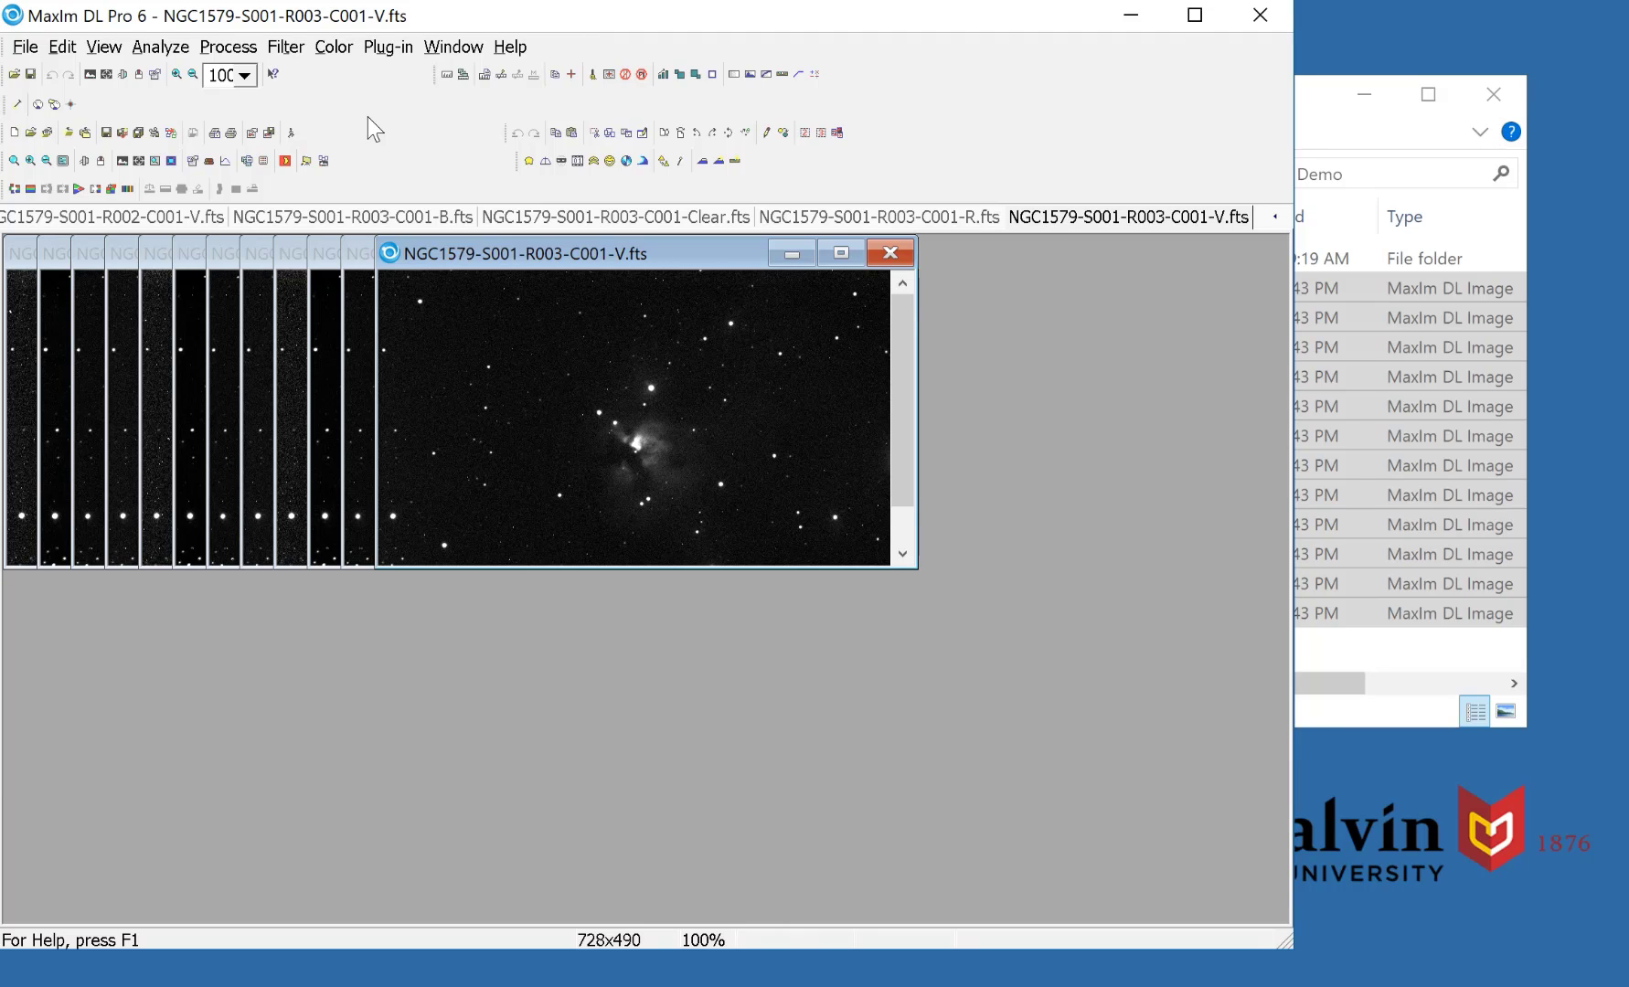
- Start the Animate command and add all available NGC1579 images to the selected images
click(116, 45)
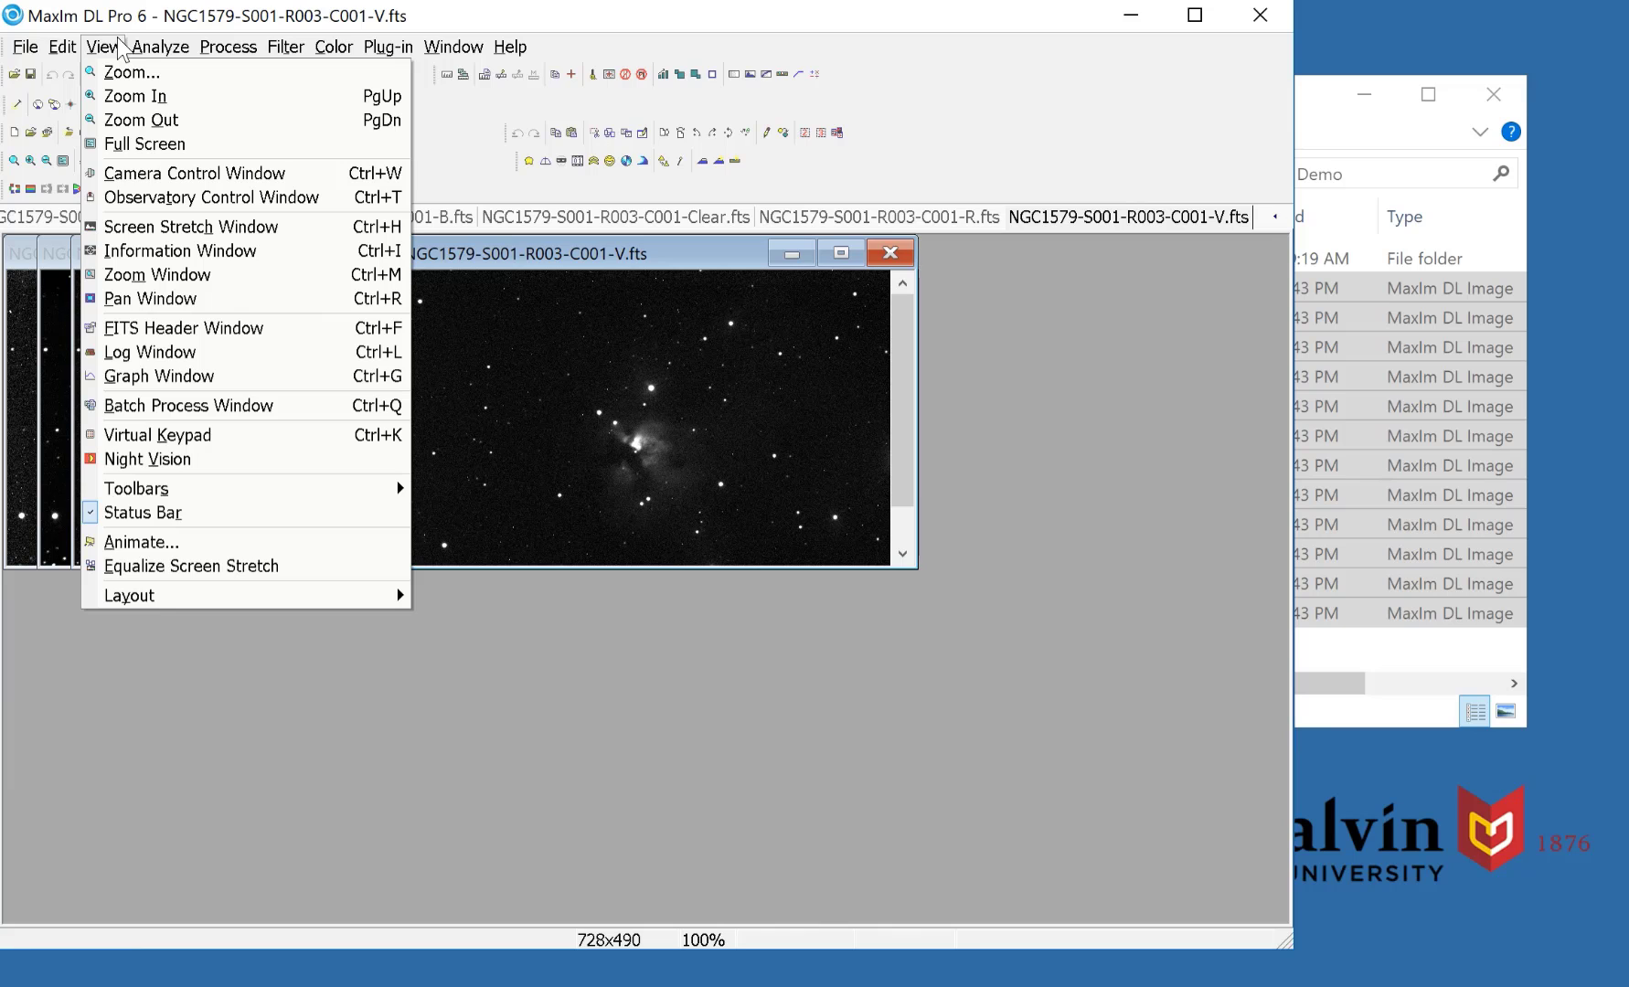
click(137, 542)
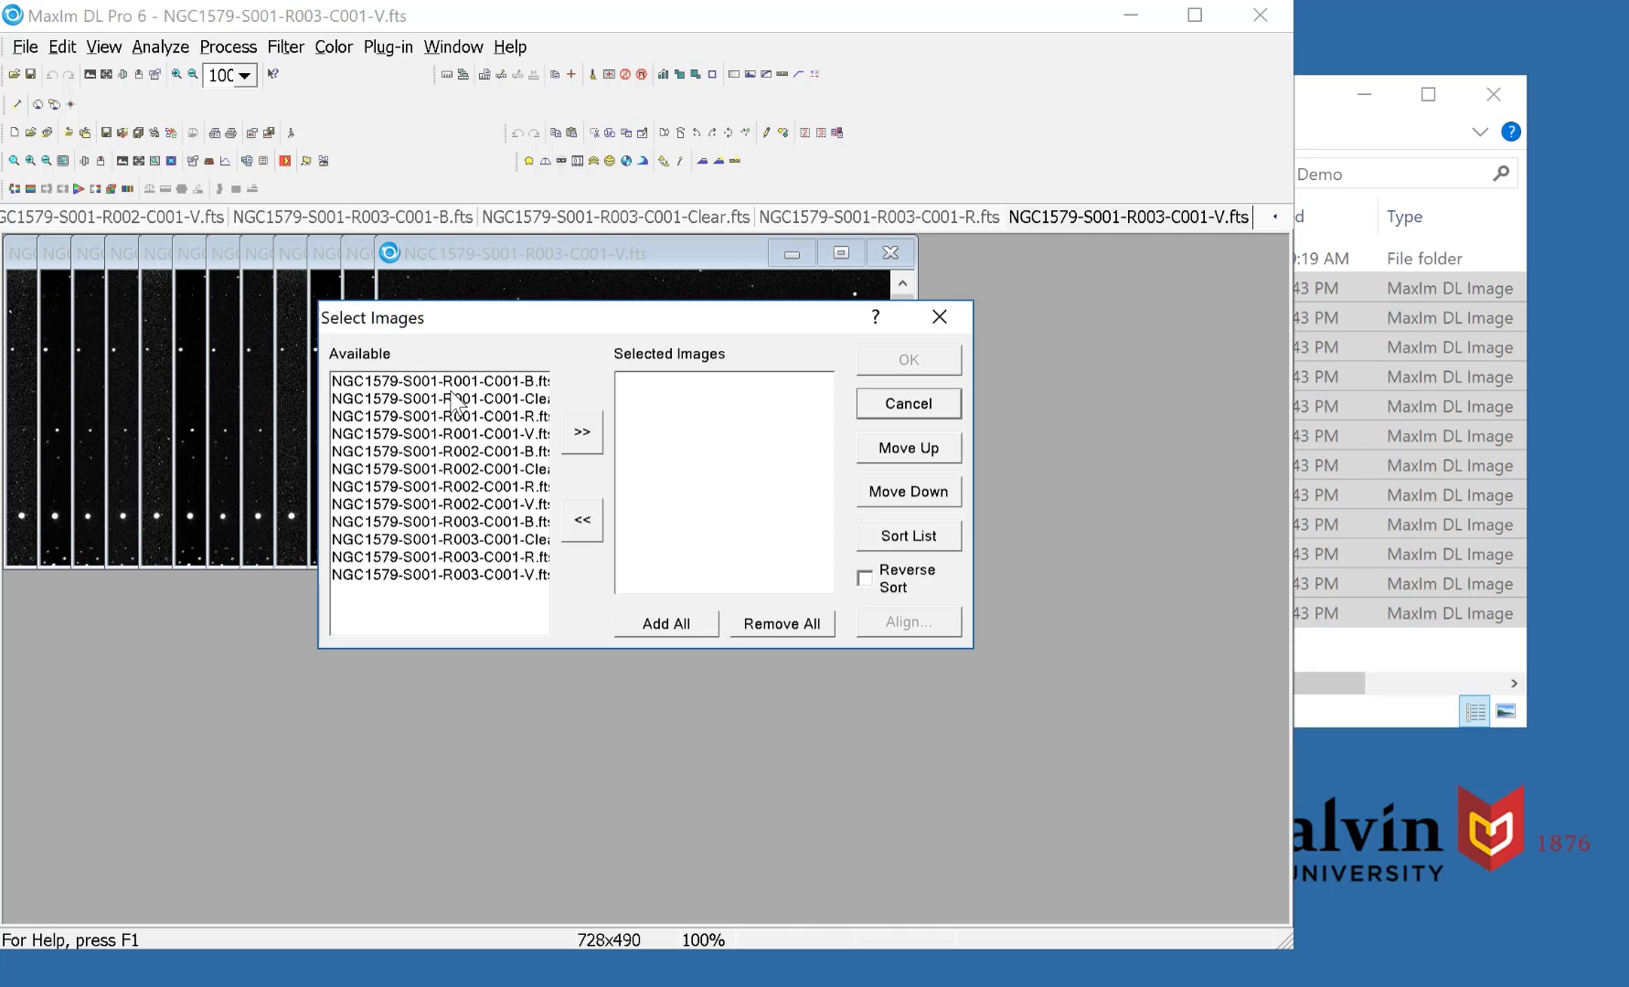
click(646, 627)
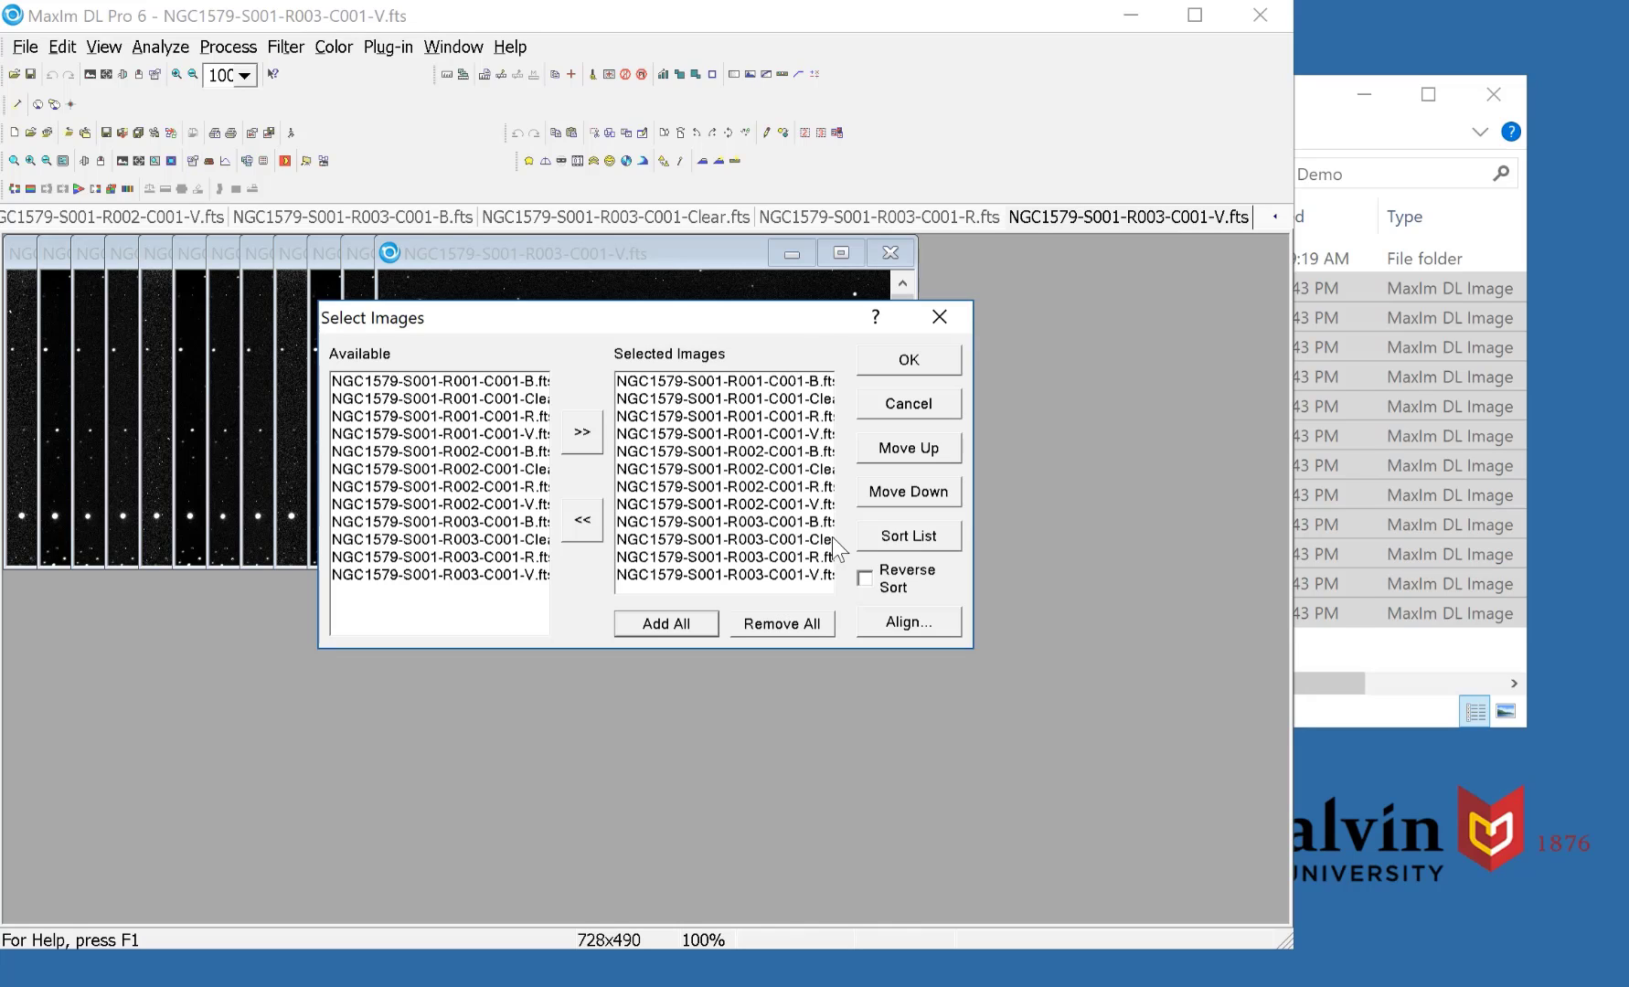
- Align the selected images with the Auto - star matching mode and generate the animation
click(903, 622)
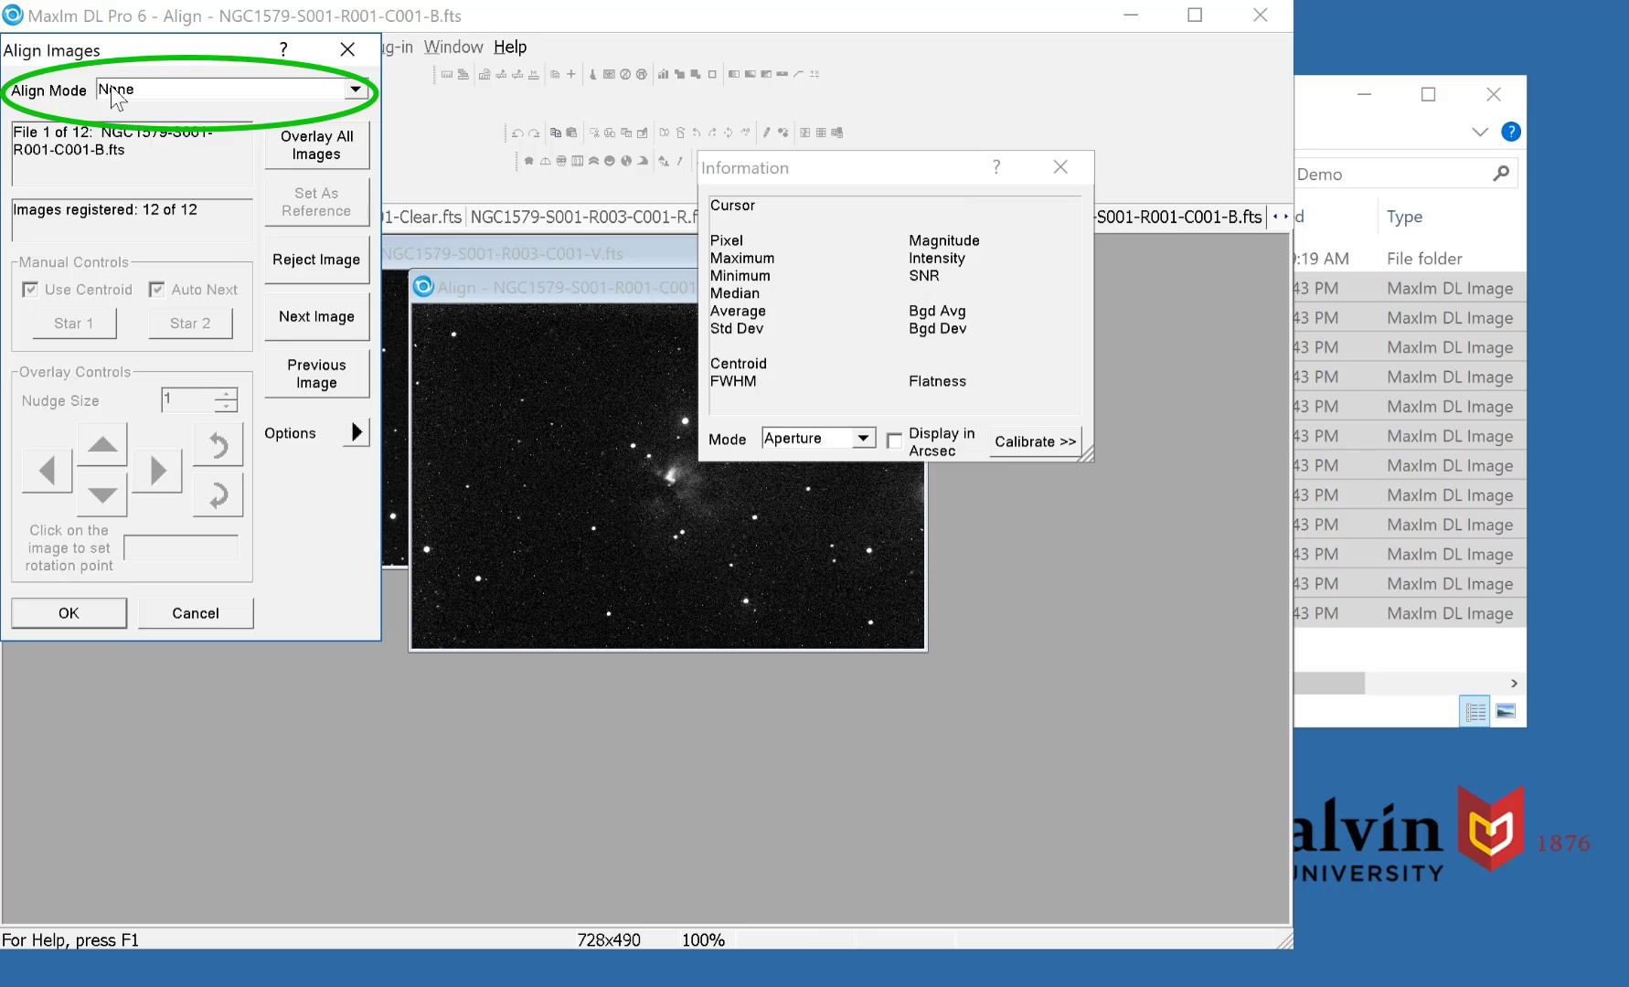
click(142, 91)
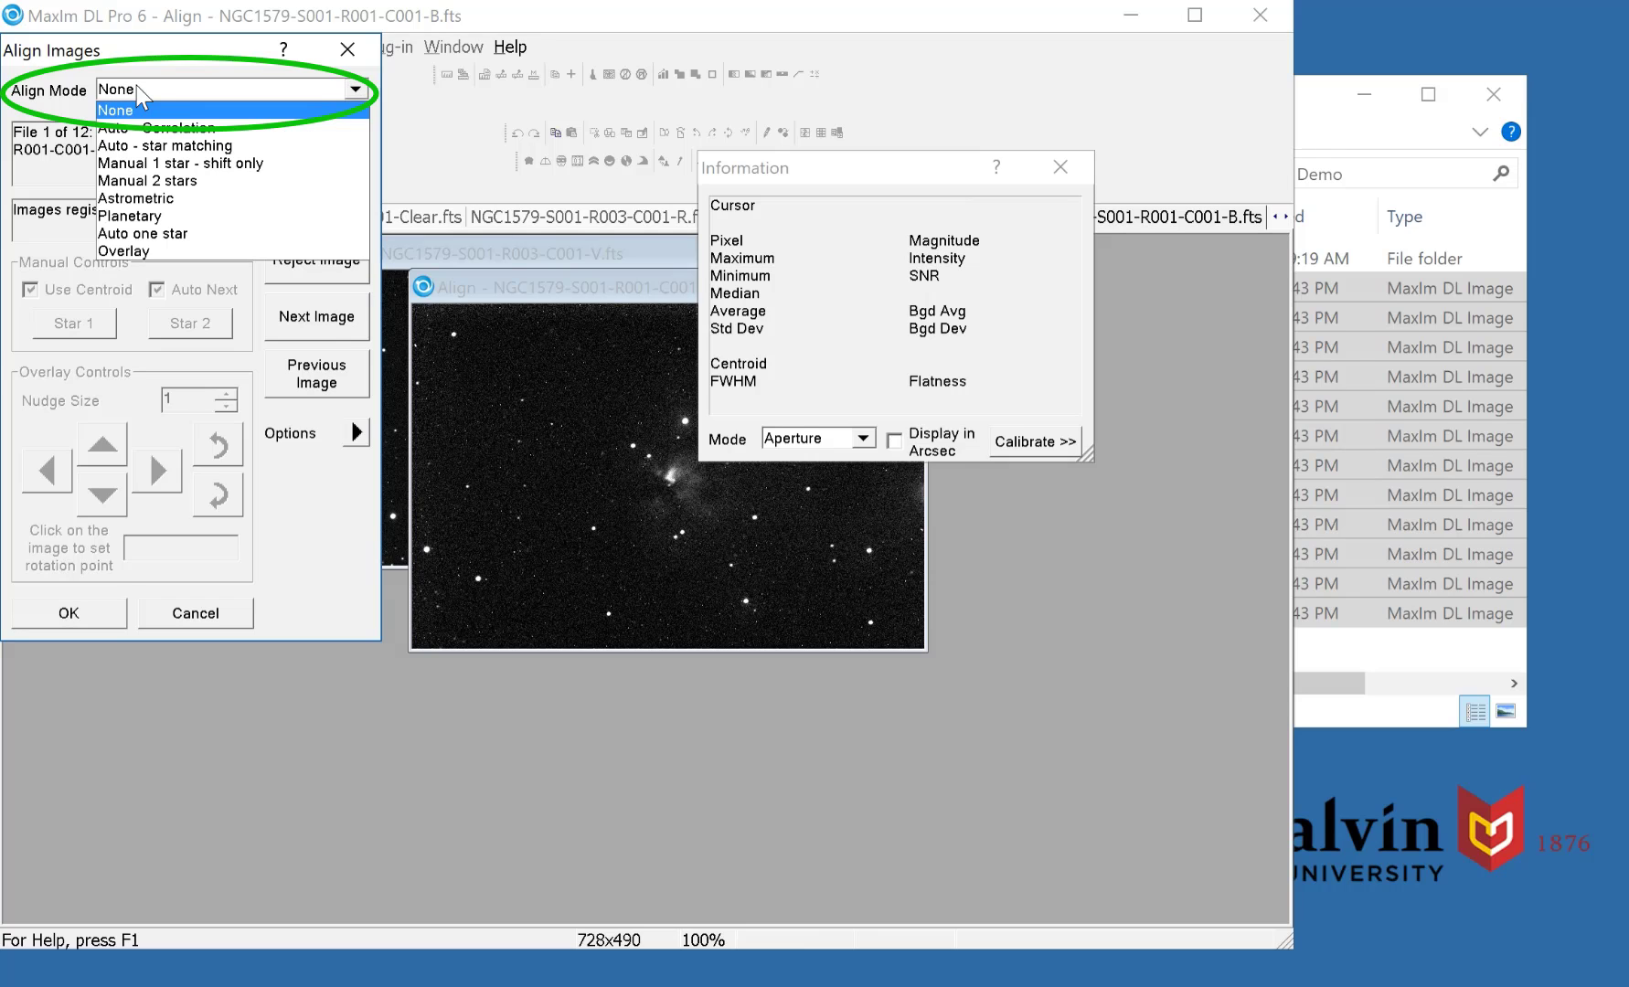
click(166, 147)
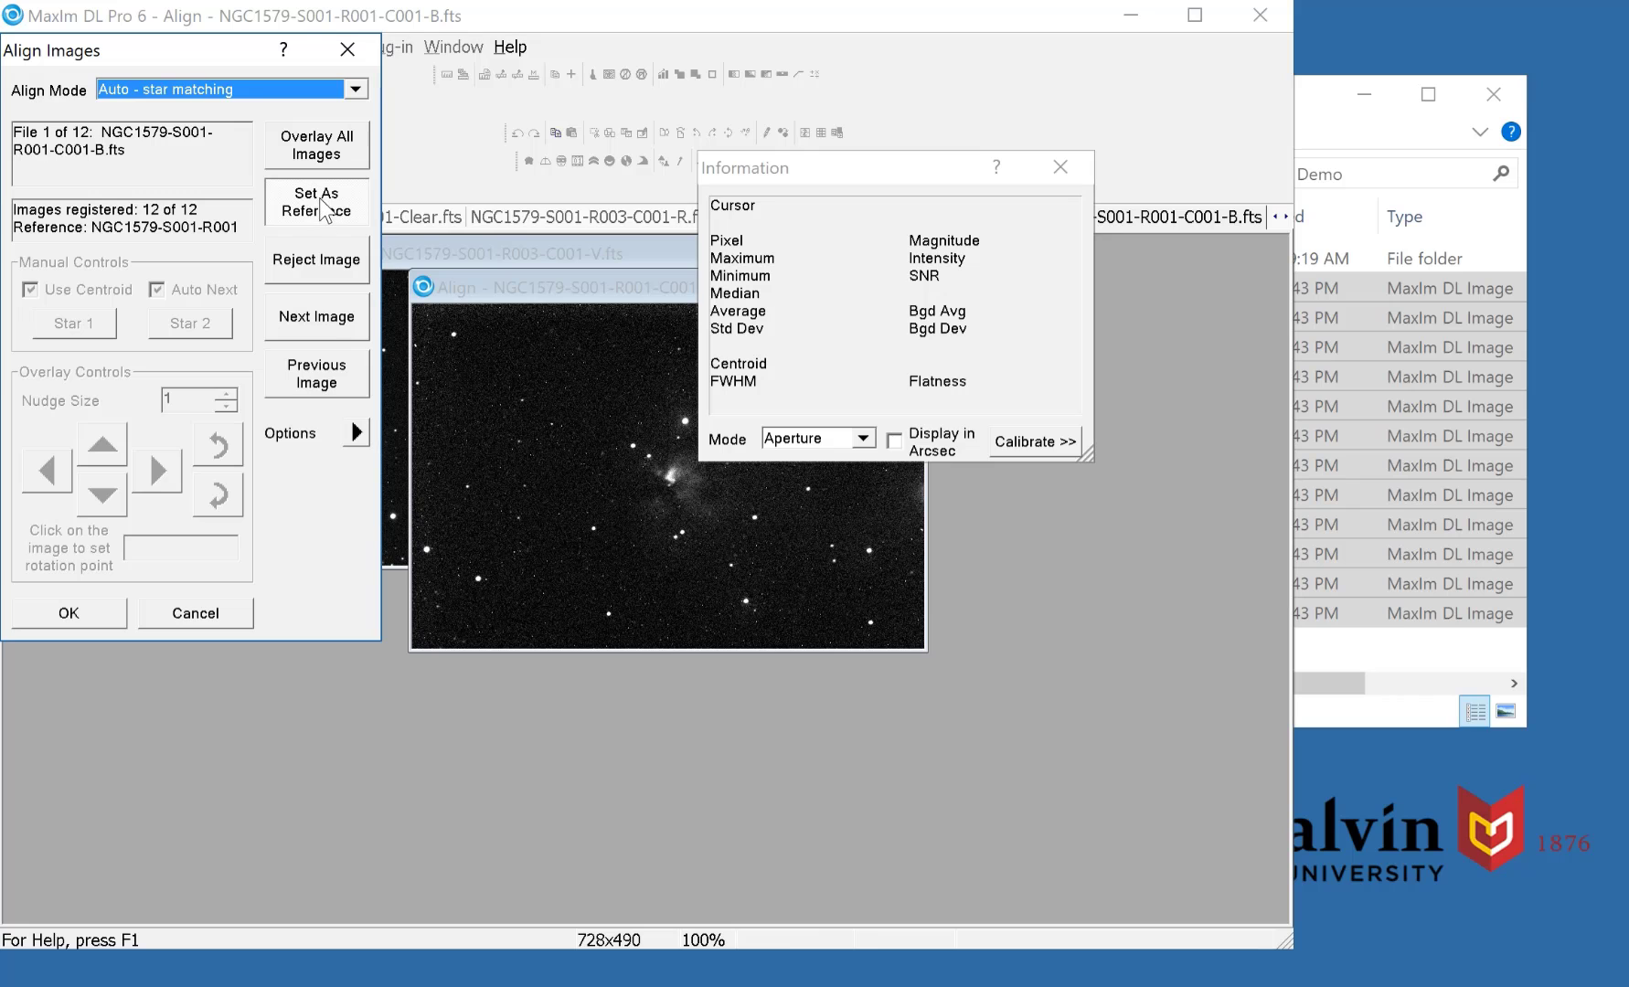
click(93, 619)
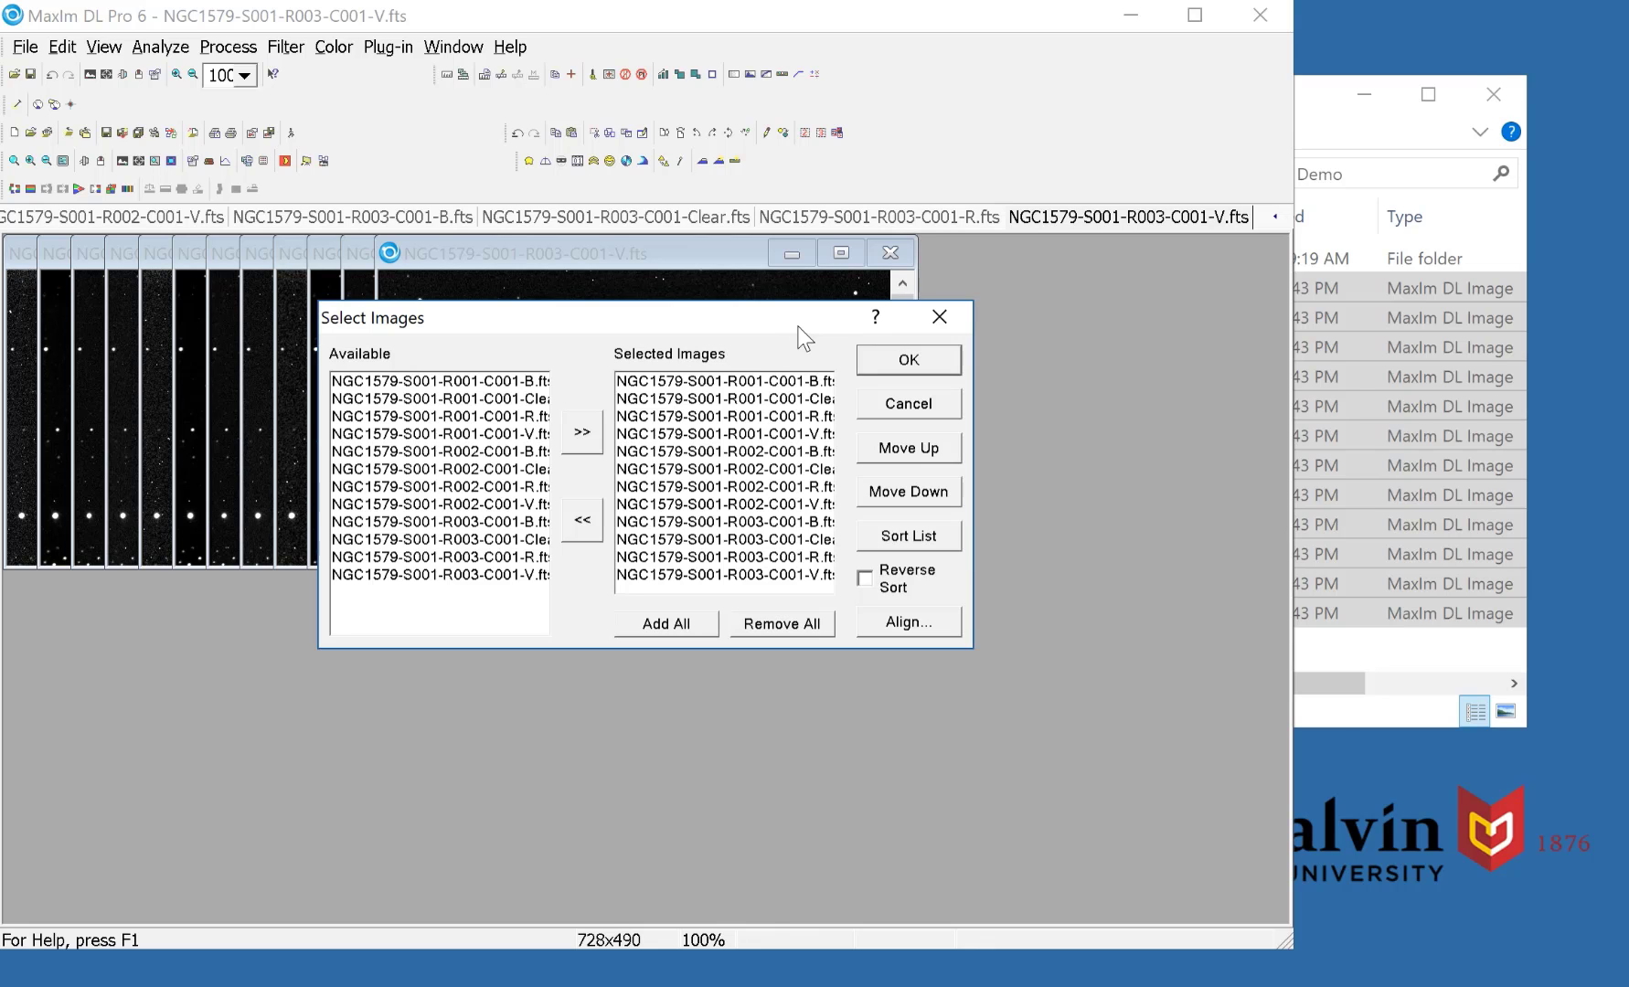
click(907, 362)
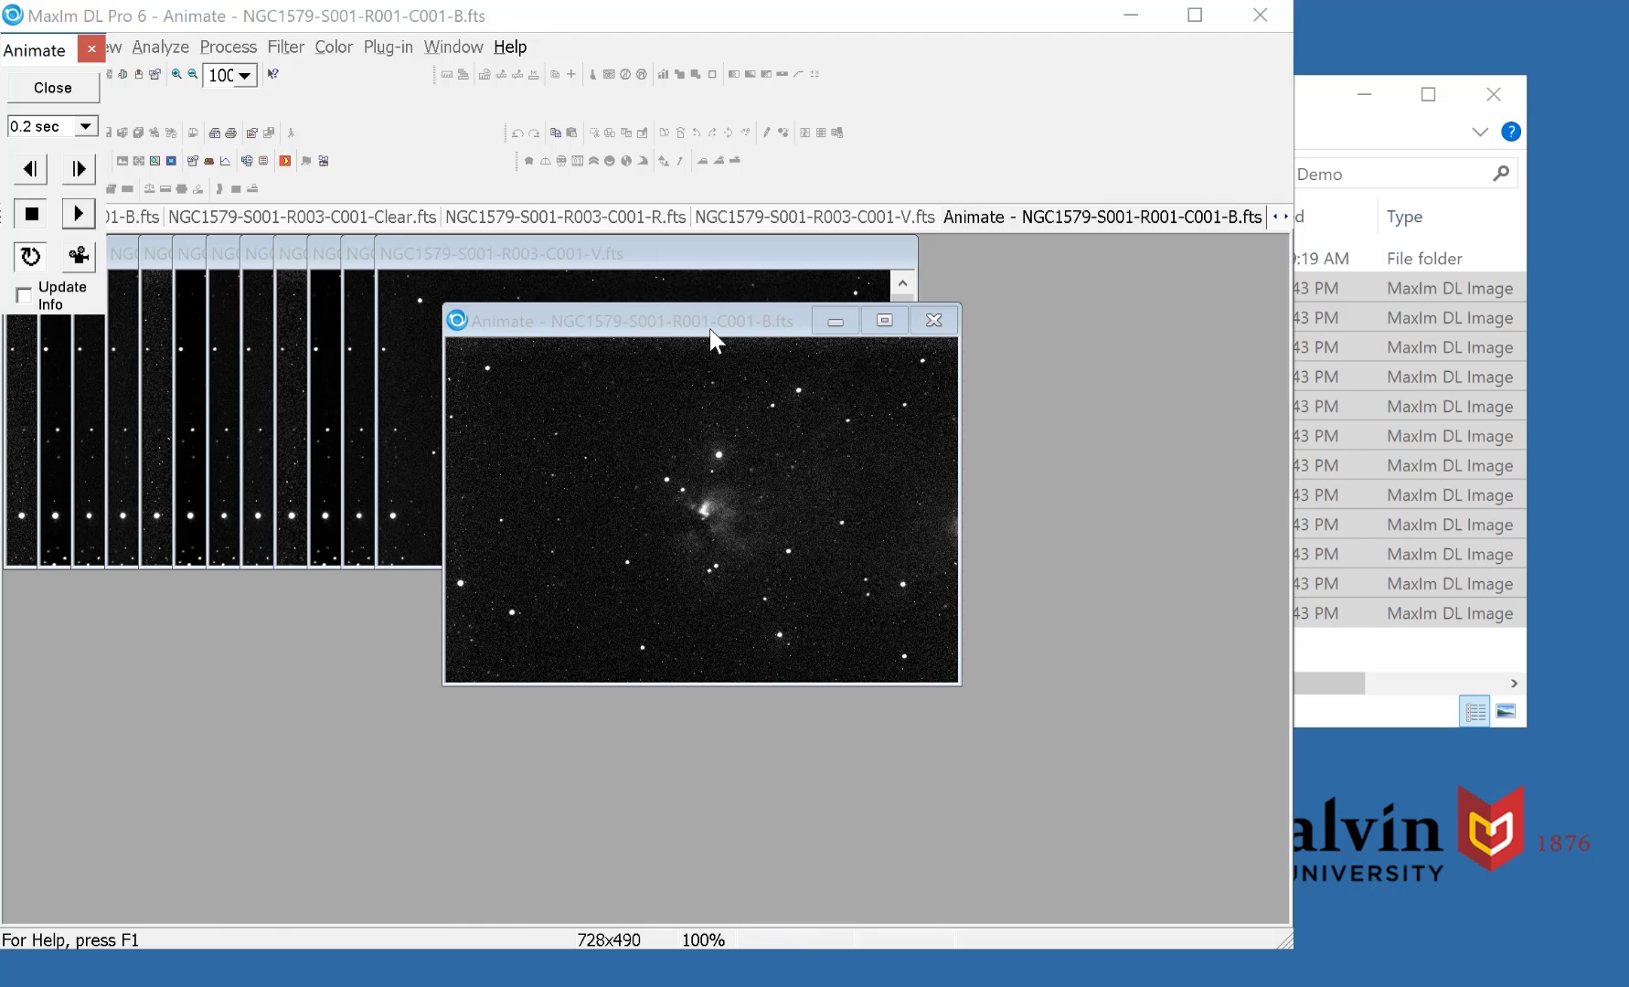
- Reposition and enlarge the animation image window and set its zoom to 200%
drag(708, 328, 543, 272)
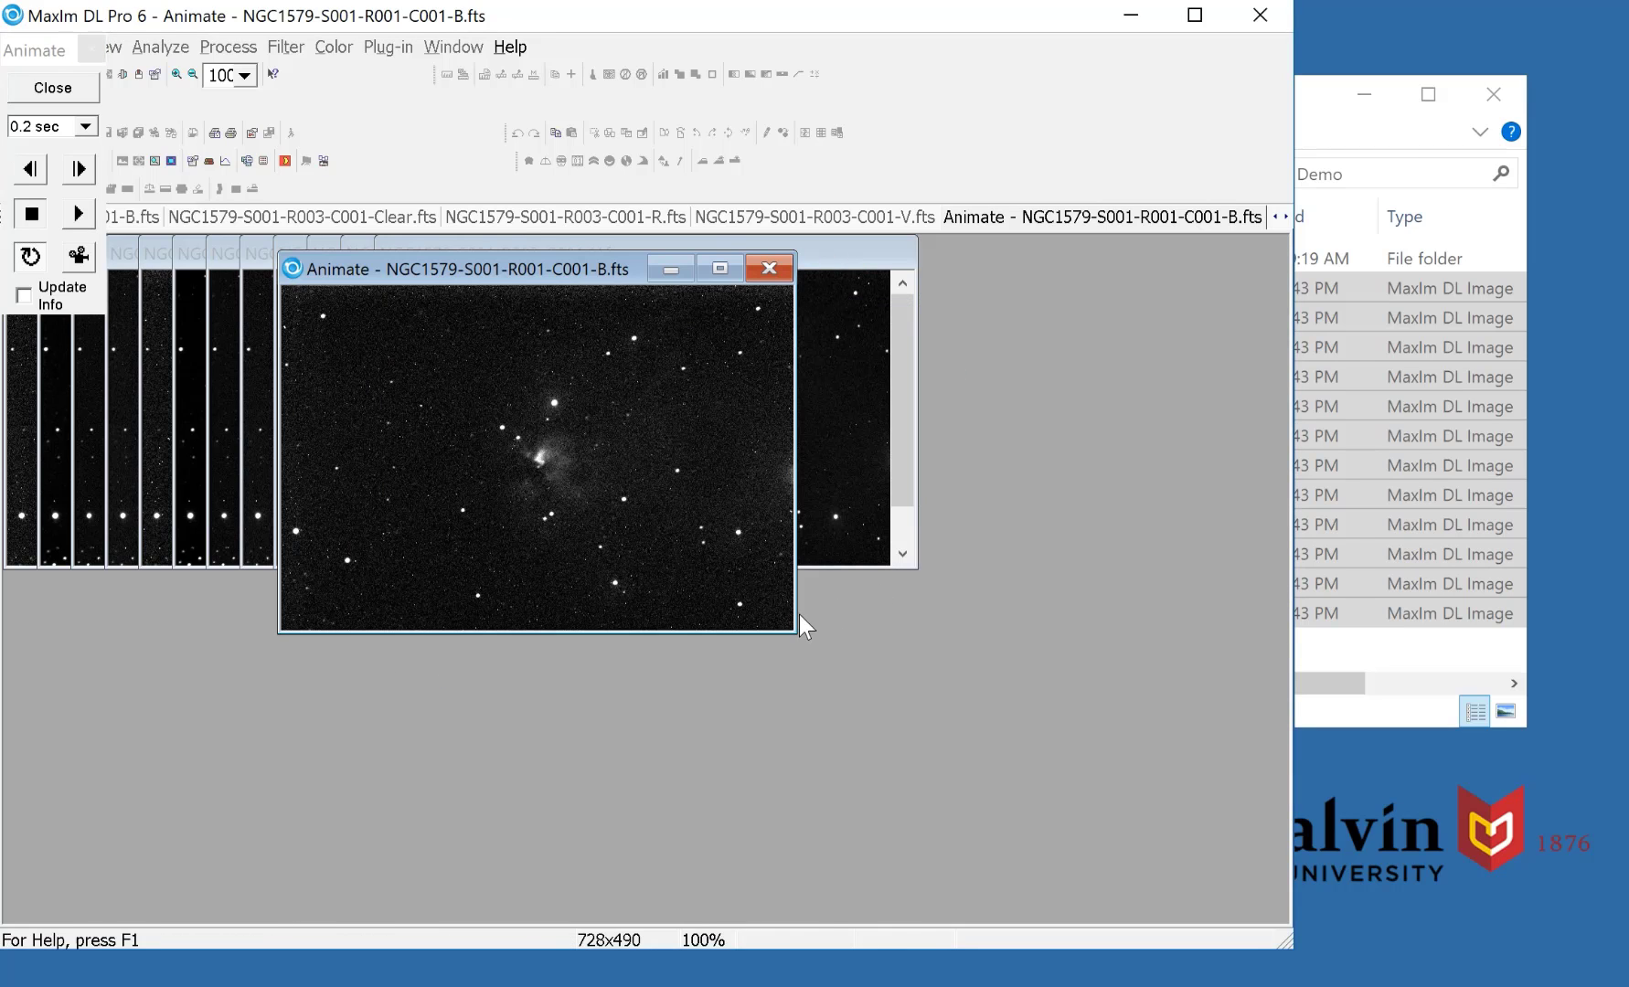
drag(792, 632, 1056, 906)
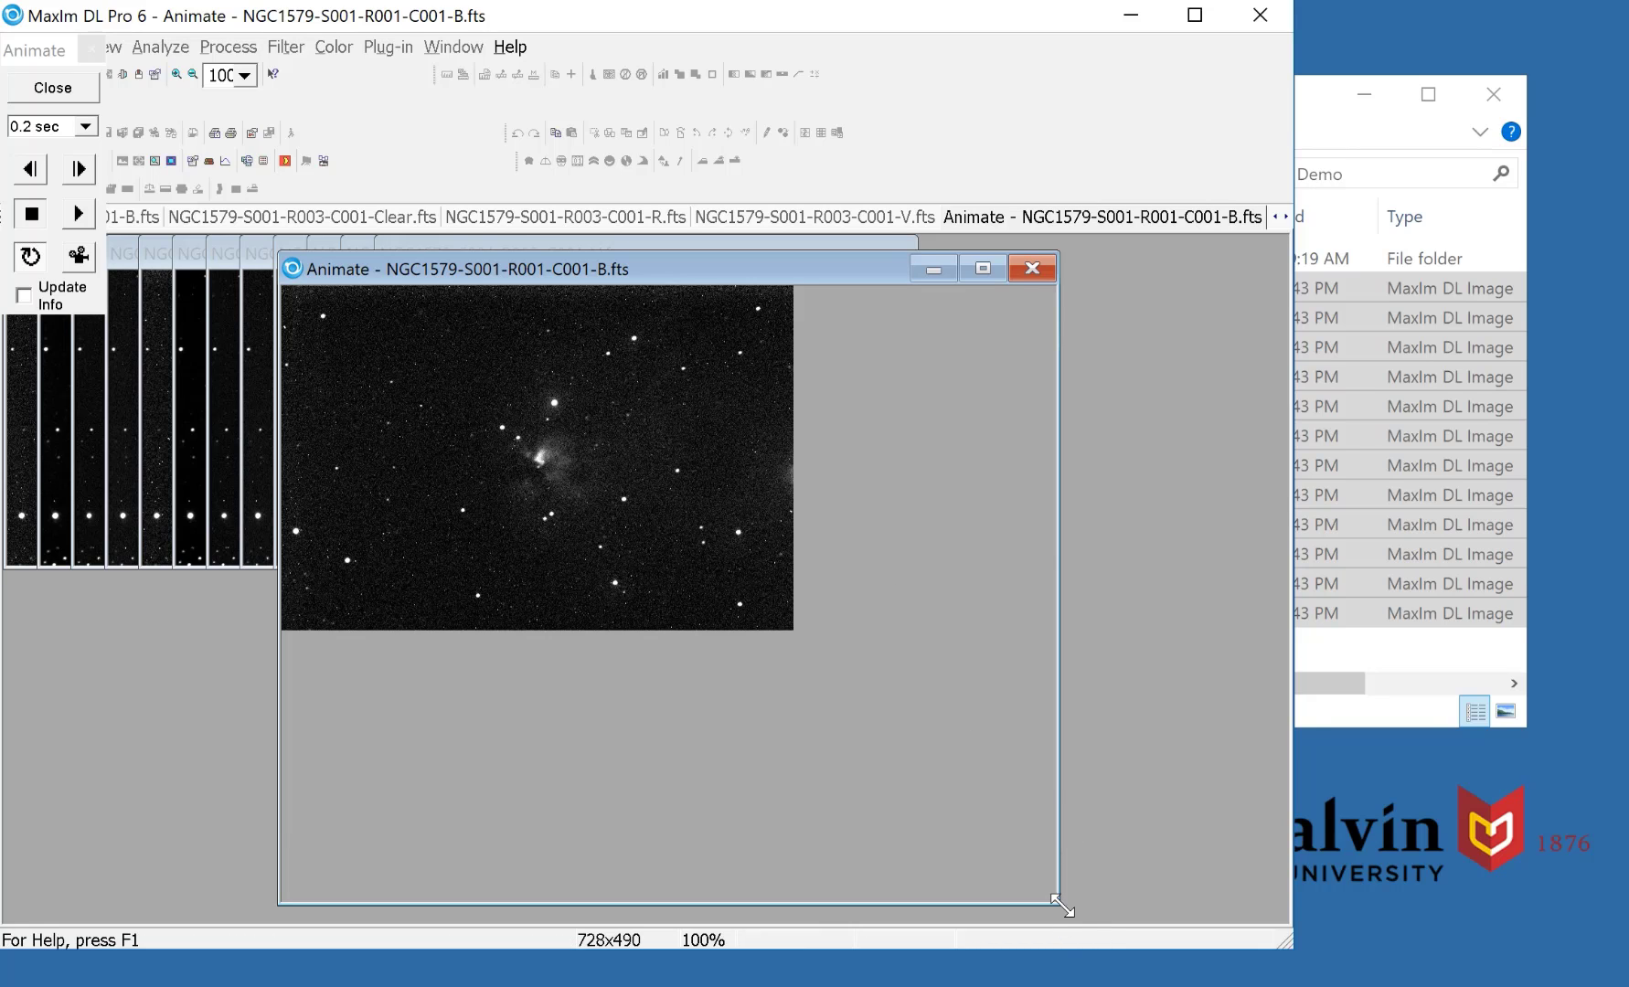
drag(1055, 898, 819, 670)
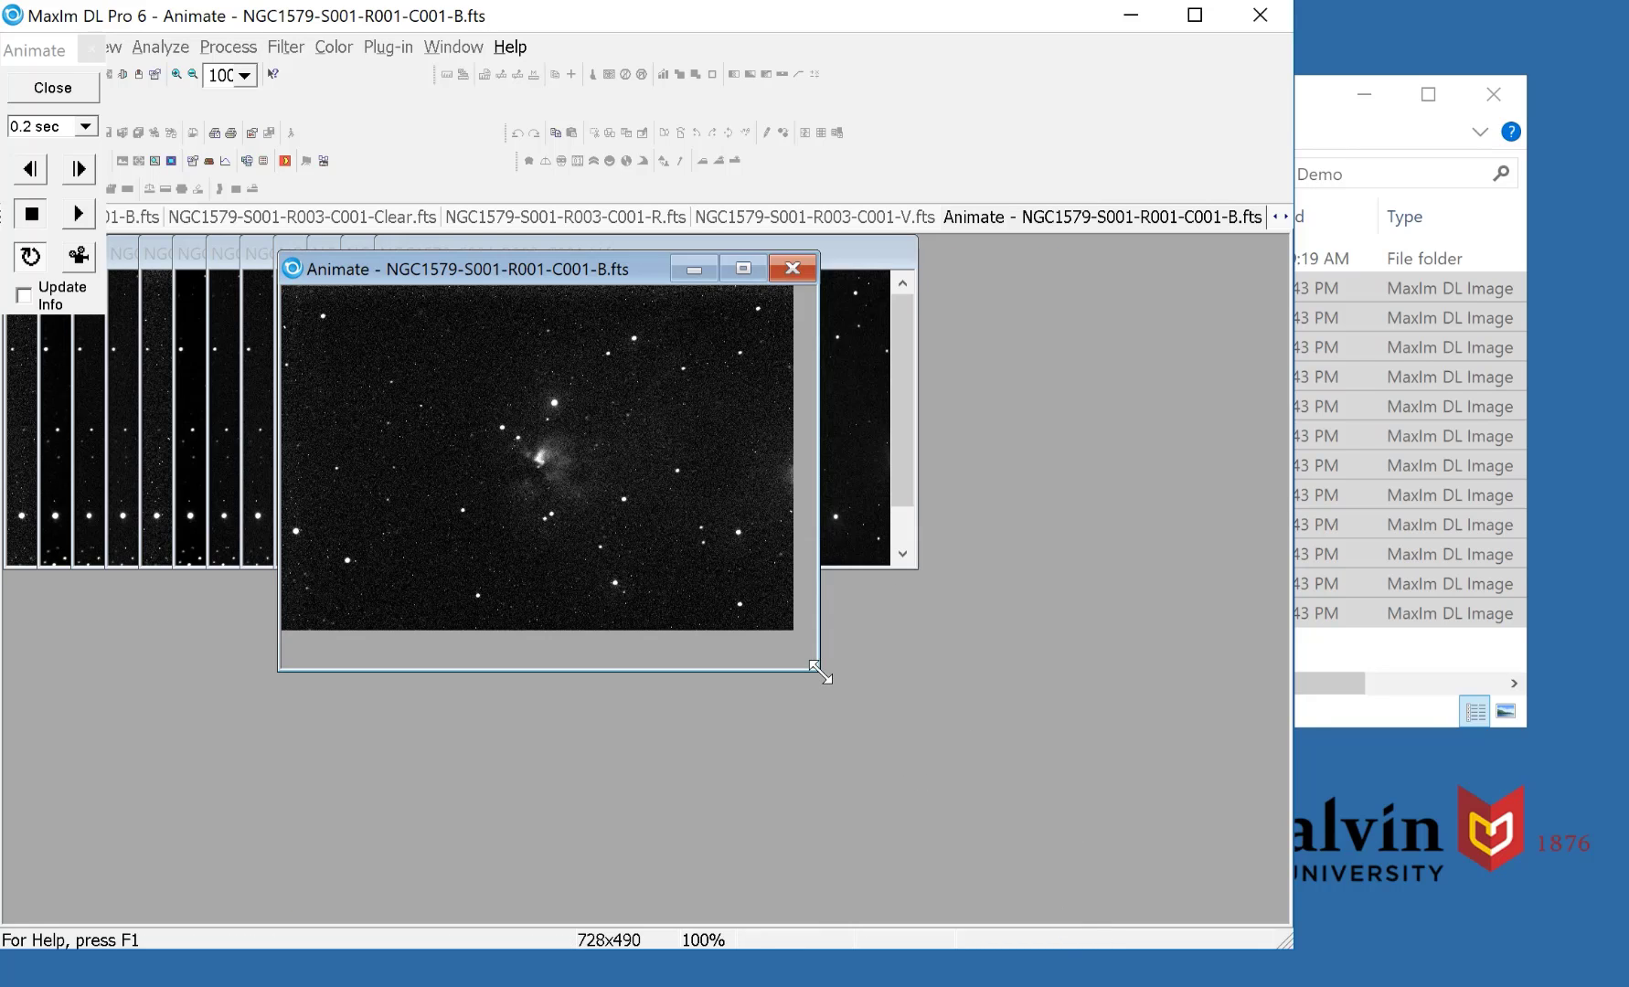
click(181, 73)
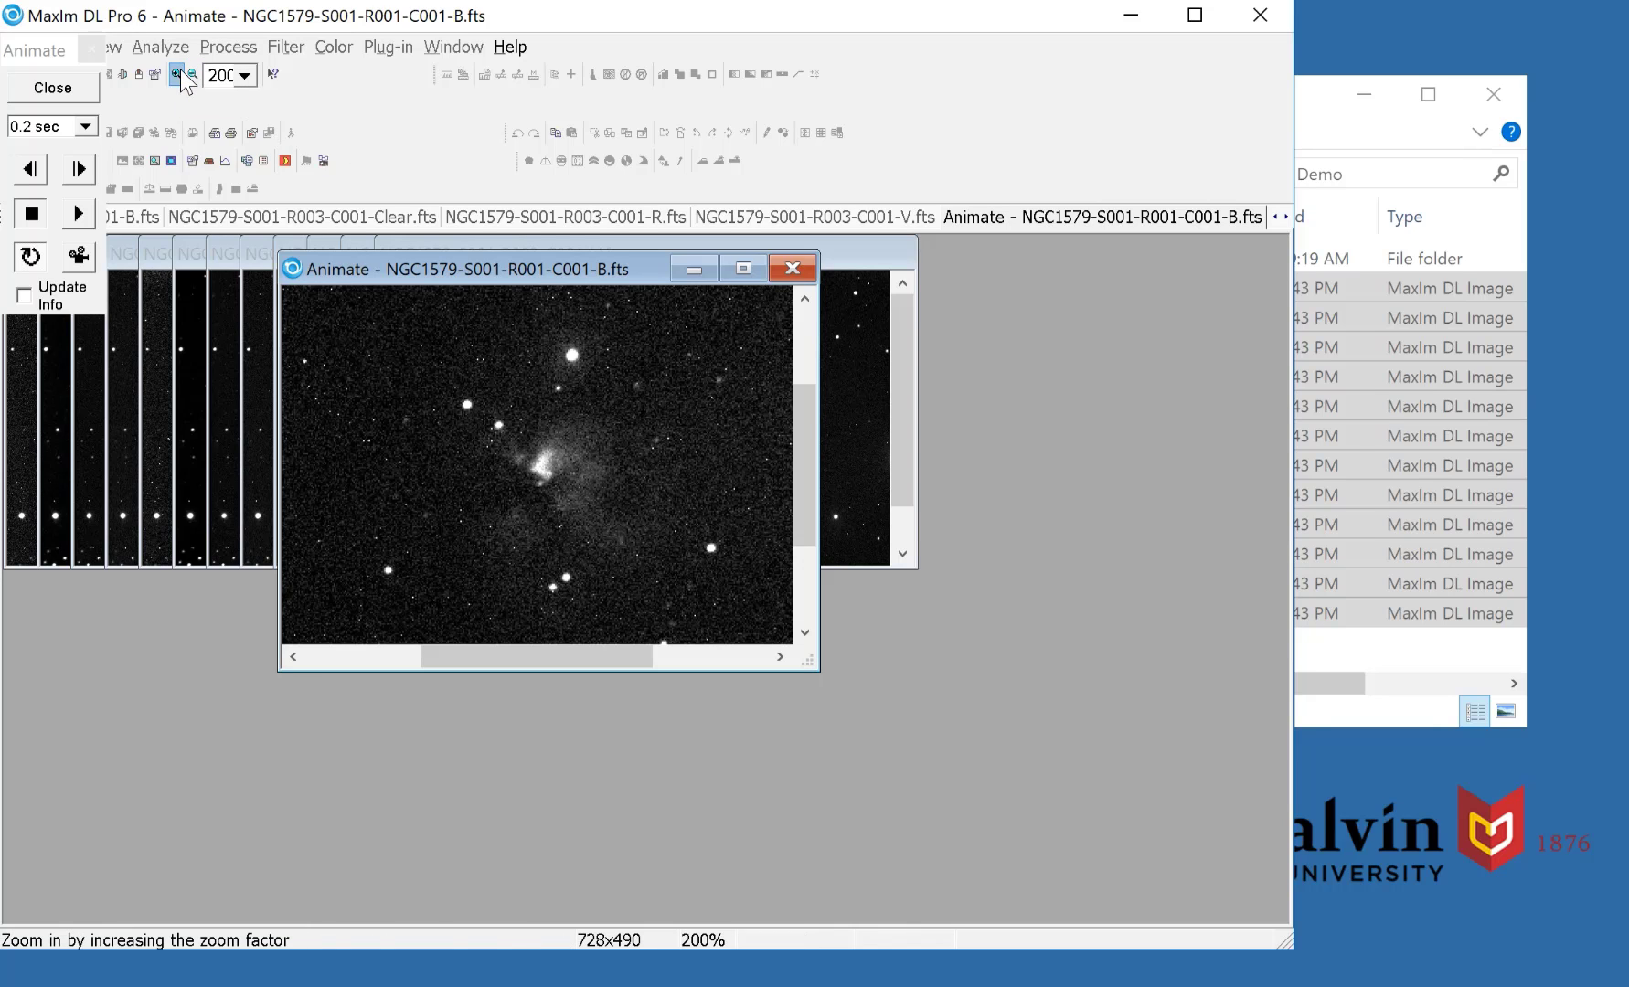
click(181, 73)
drag(812, 664, 1099, 900)
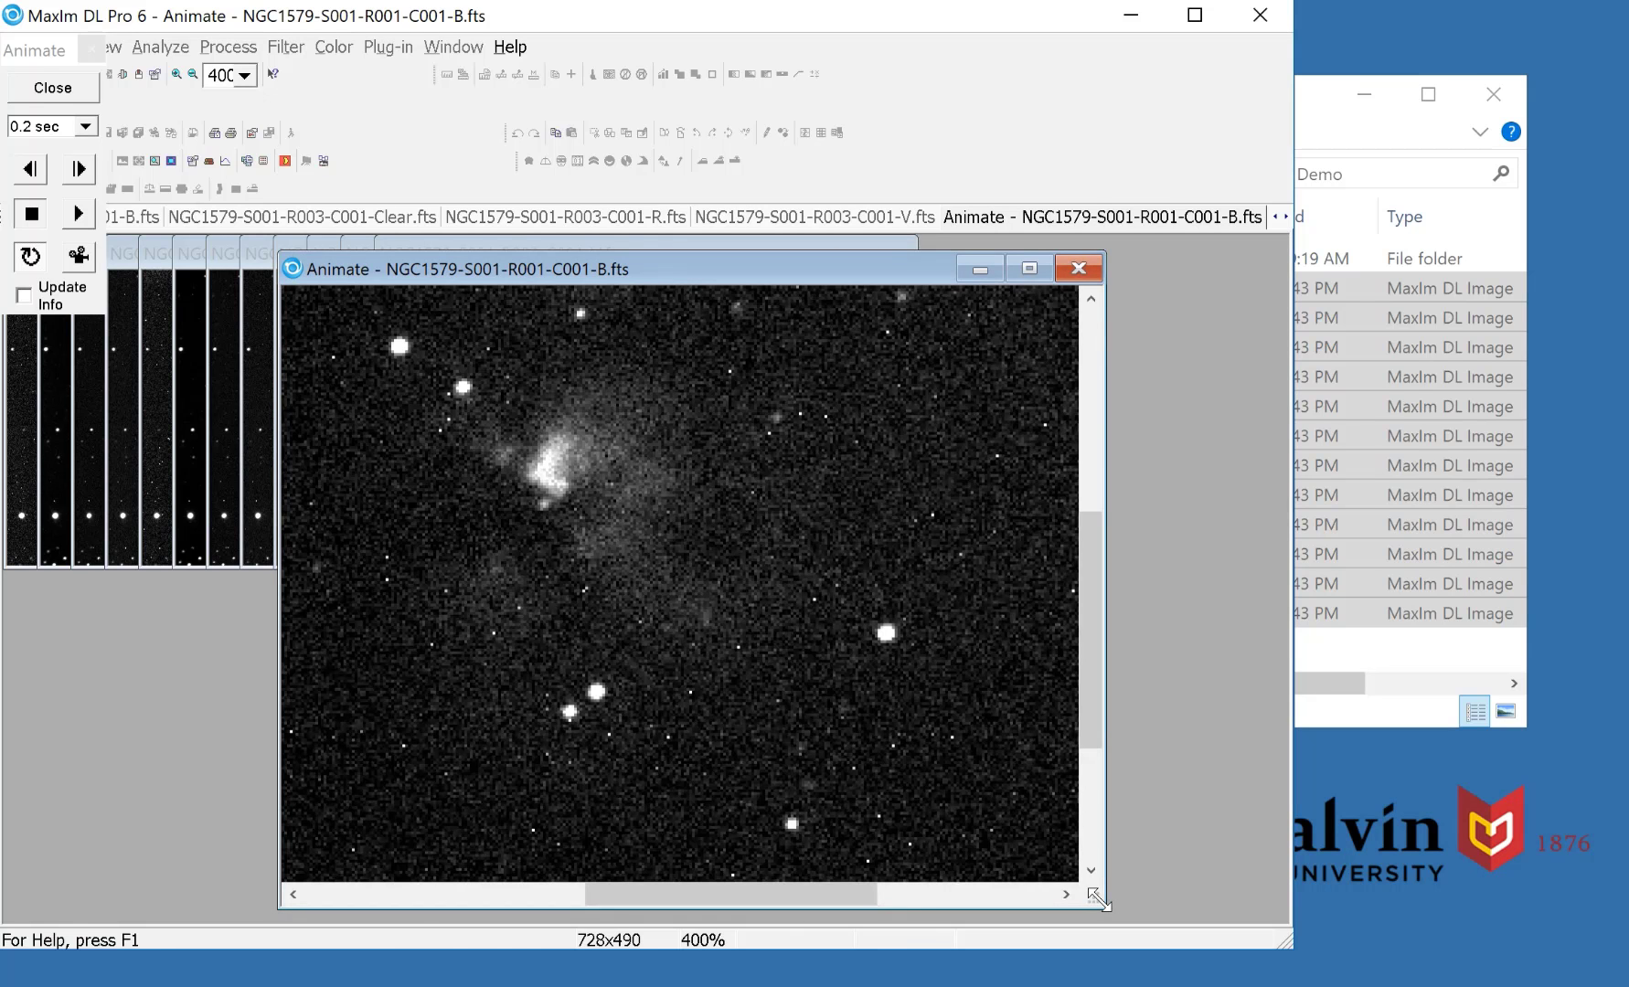
click(192, 74)
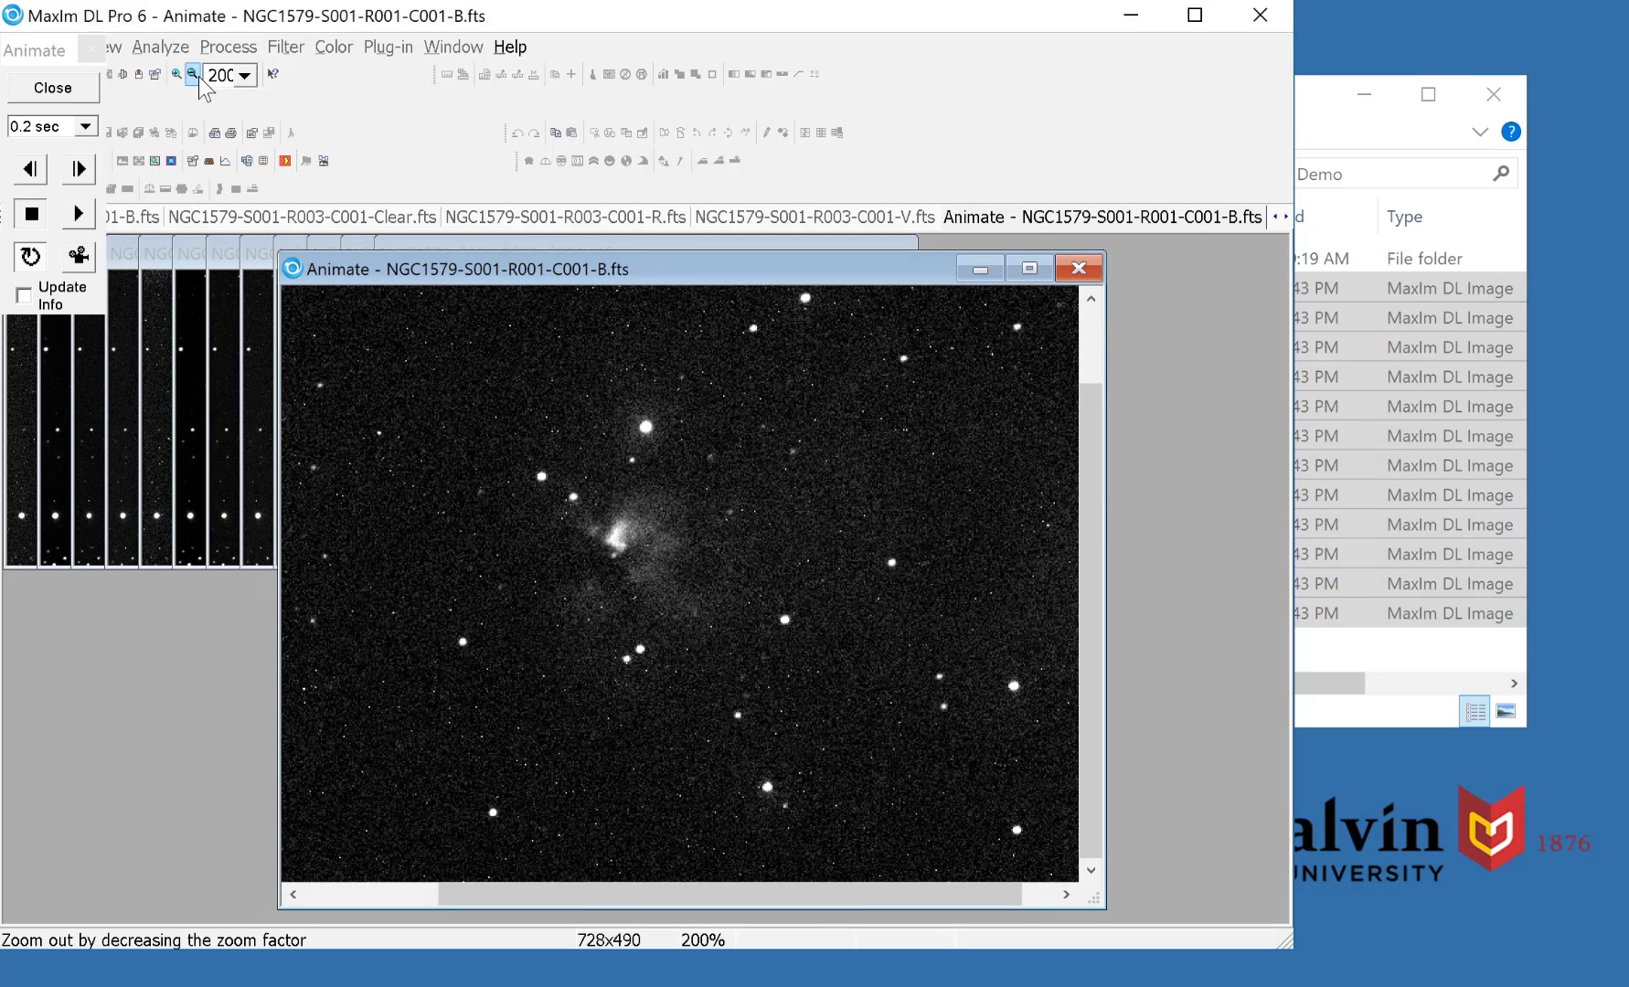
click(193, 75)
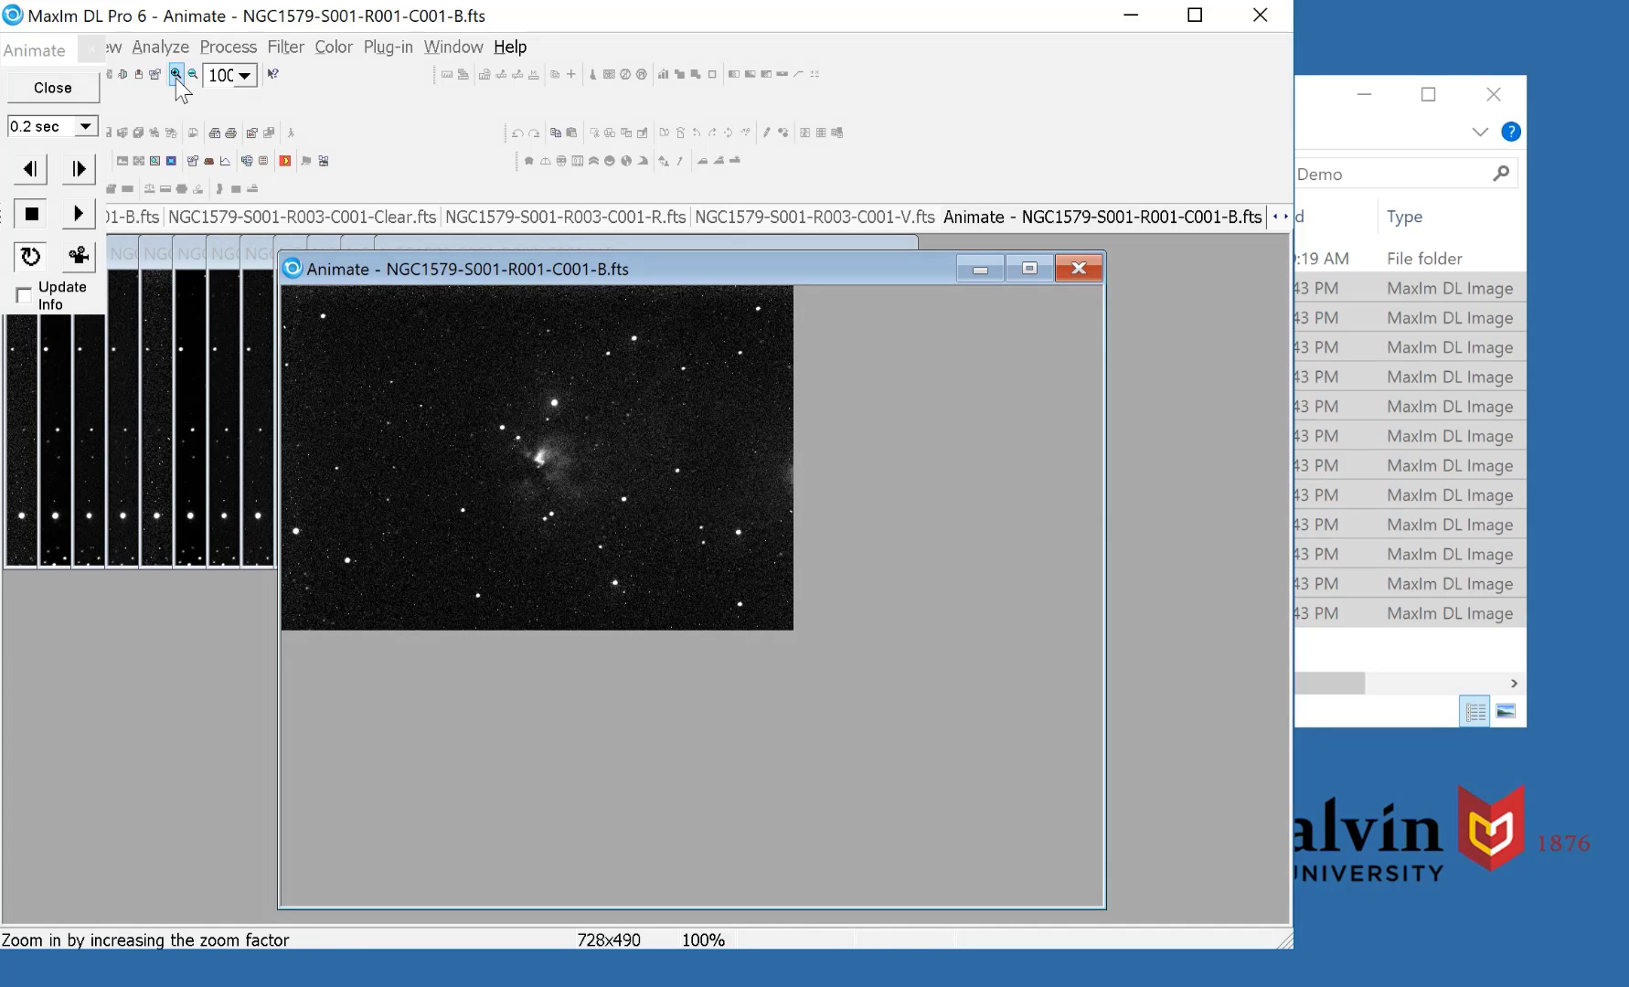
click(175, 74)
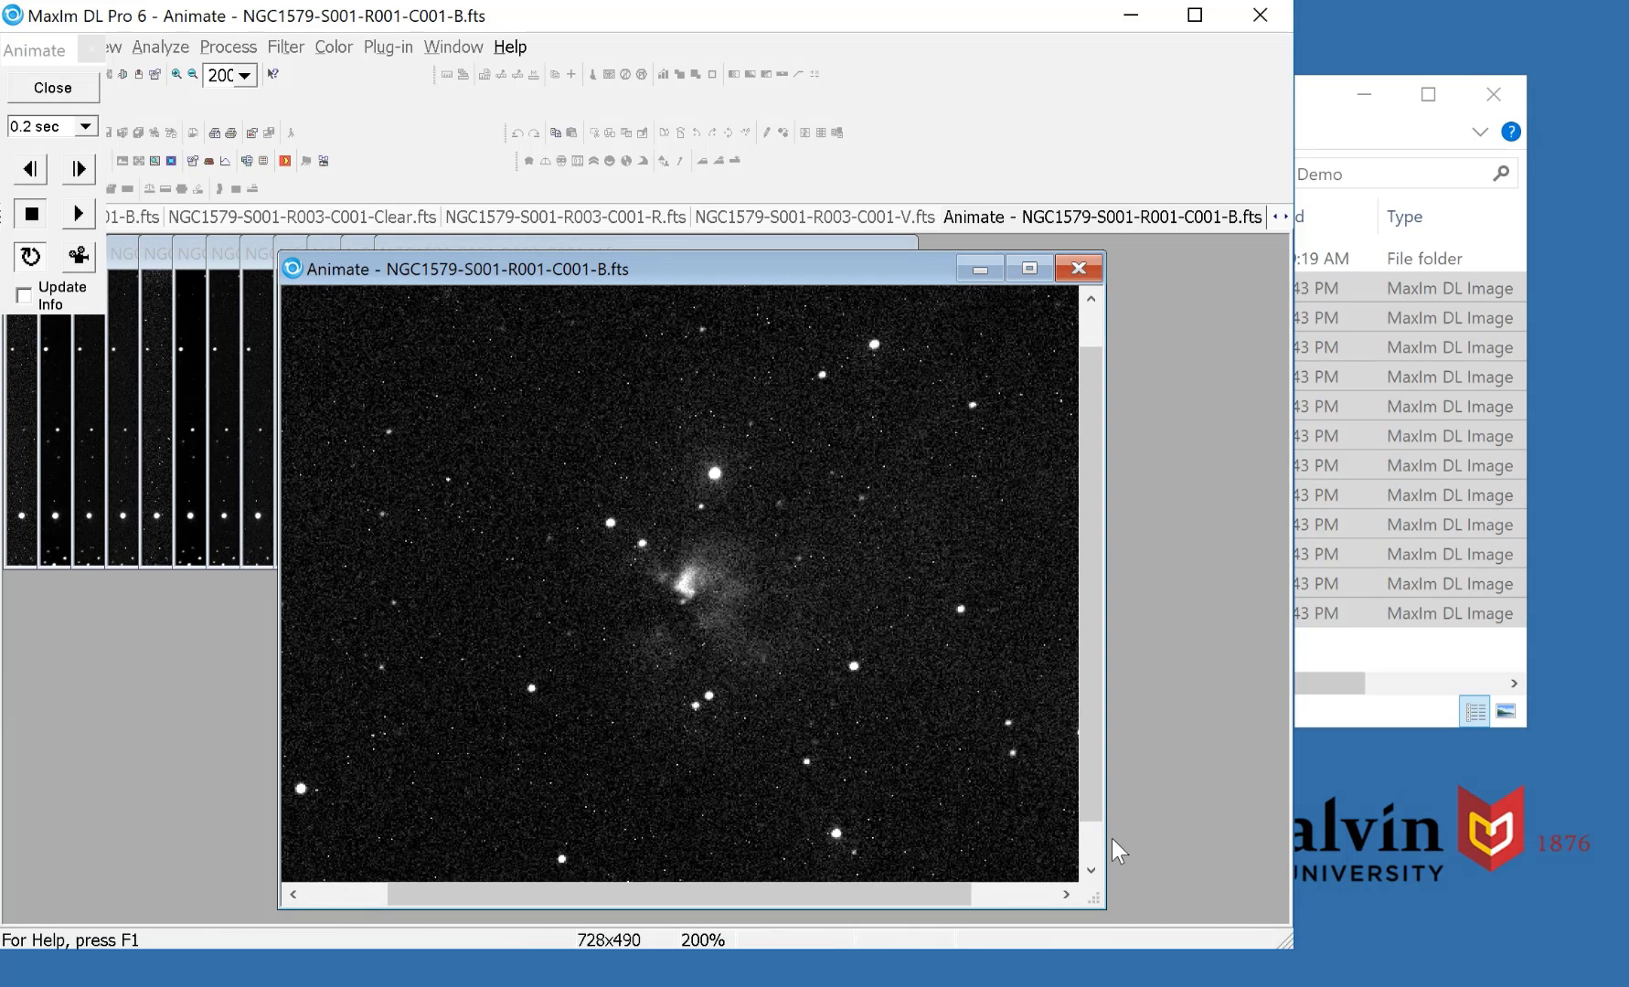
- Move the animation image window closer to the Animate controls and enlarge both it and the MaxIm DL window
drag(748, 265, 694, 260)
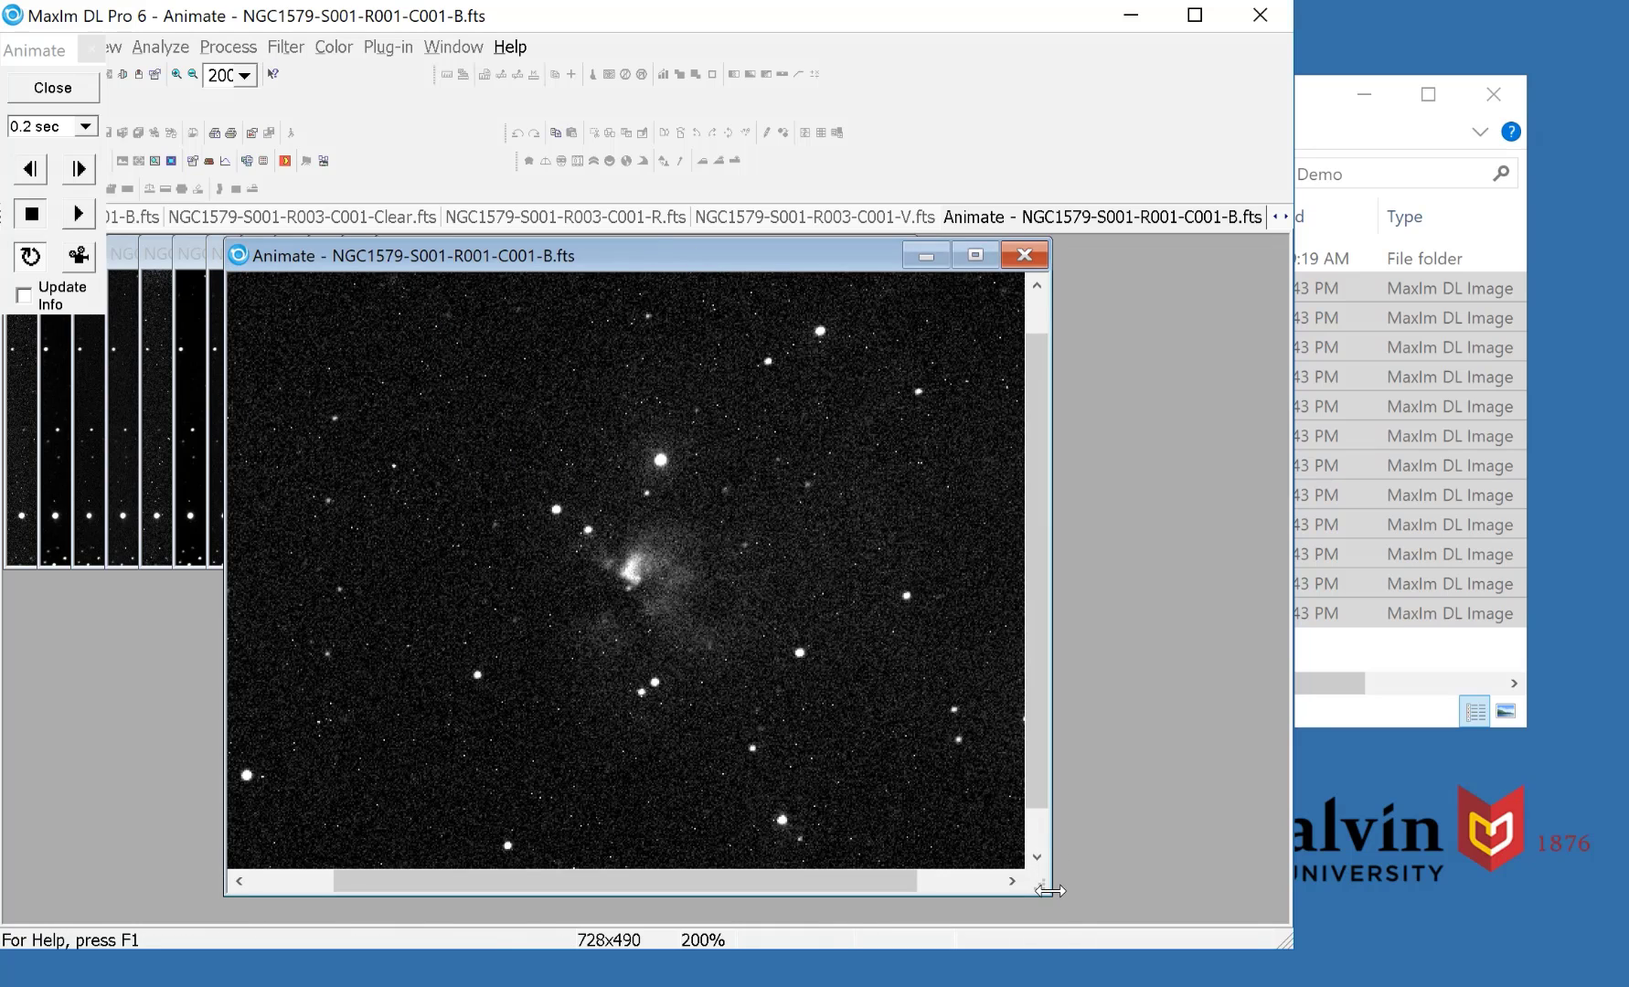
drag(1049, 890, 1212, 943)
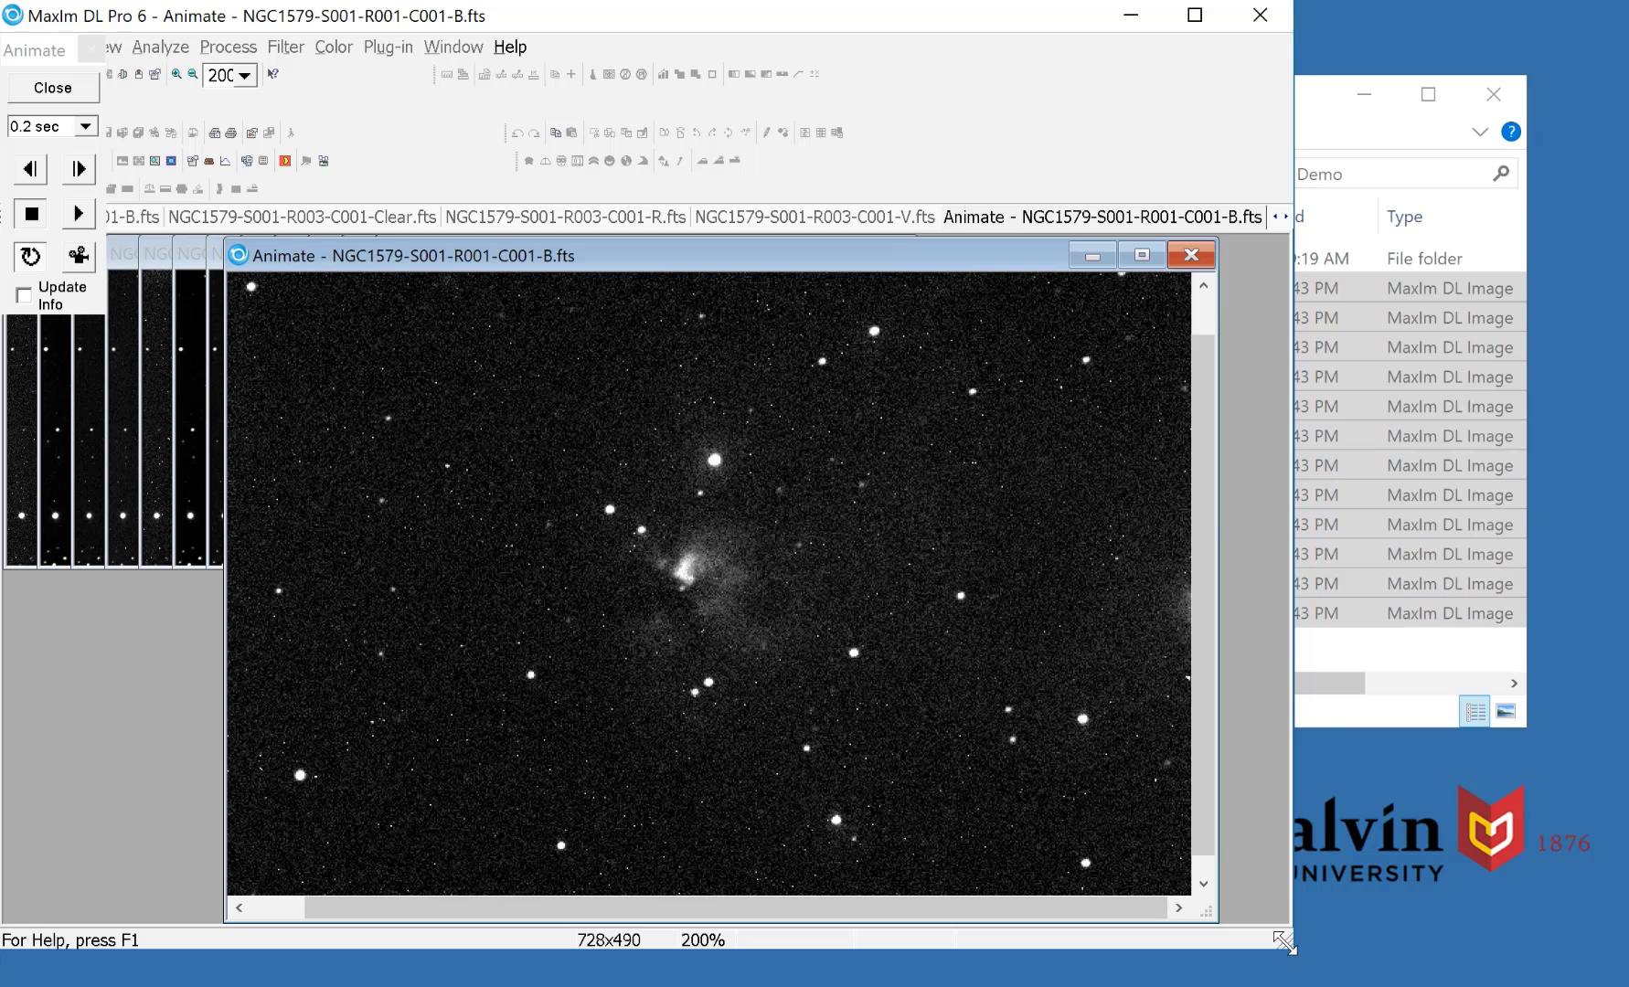
drag(1285, 944, 1380, 986)
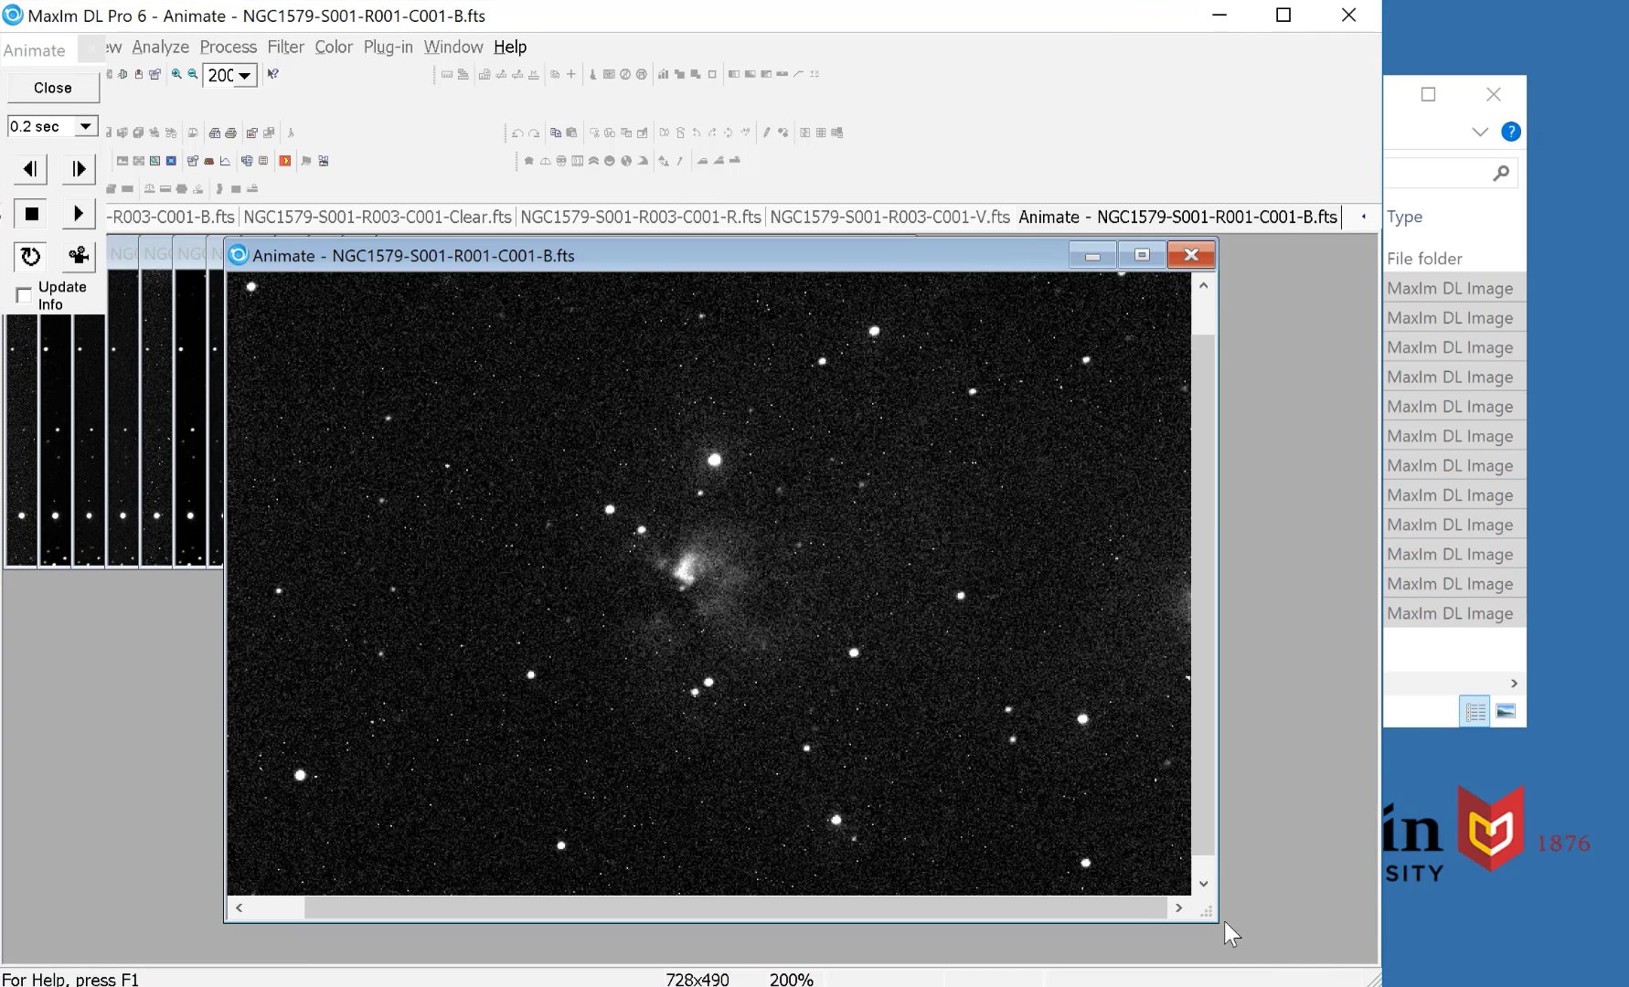
drag(1213, 920, 1244, 958)
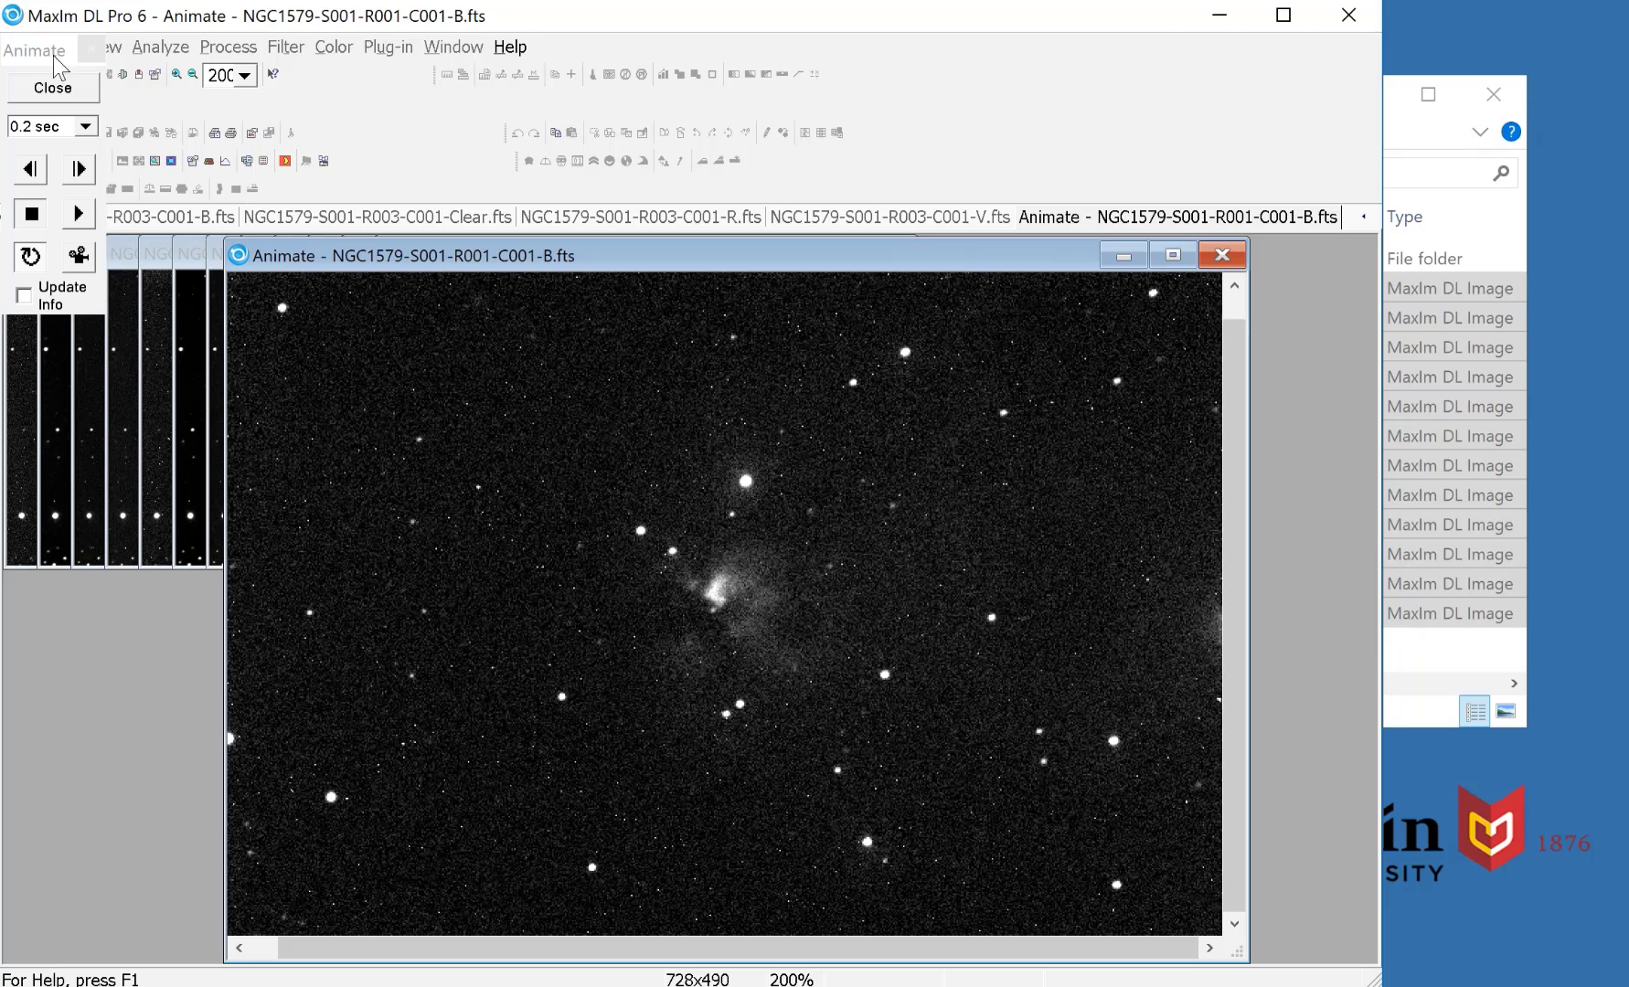
- Move the Animate controls clear of the menus and set the frame interval to 1 sec
drag(57, 67, 124, 192)
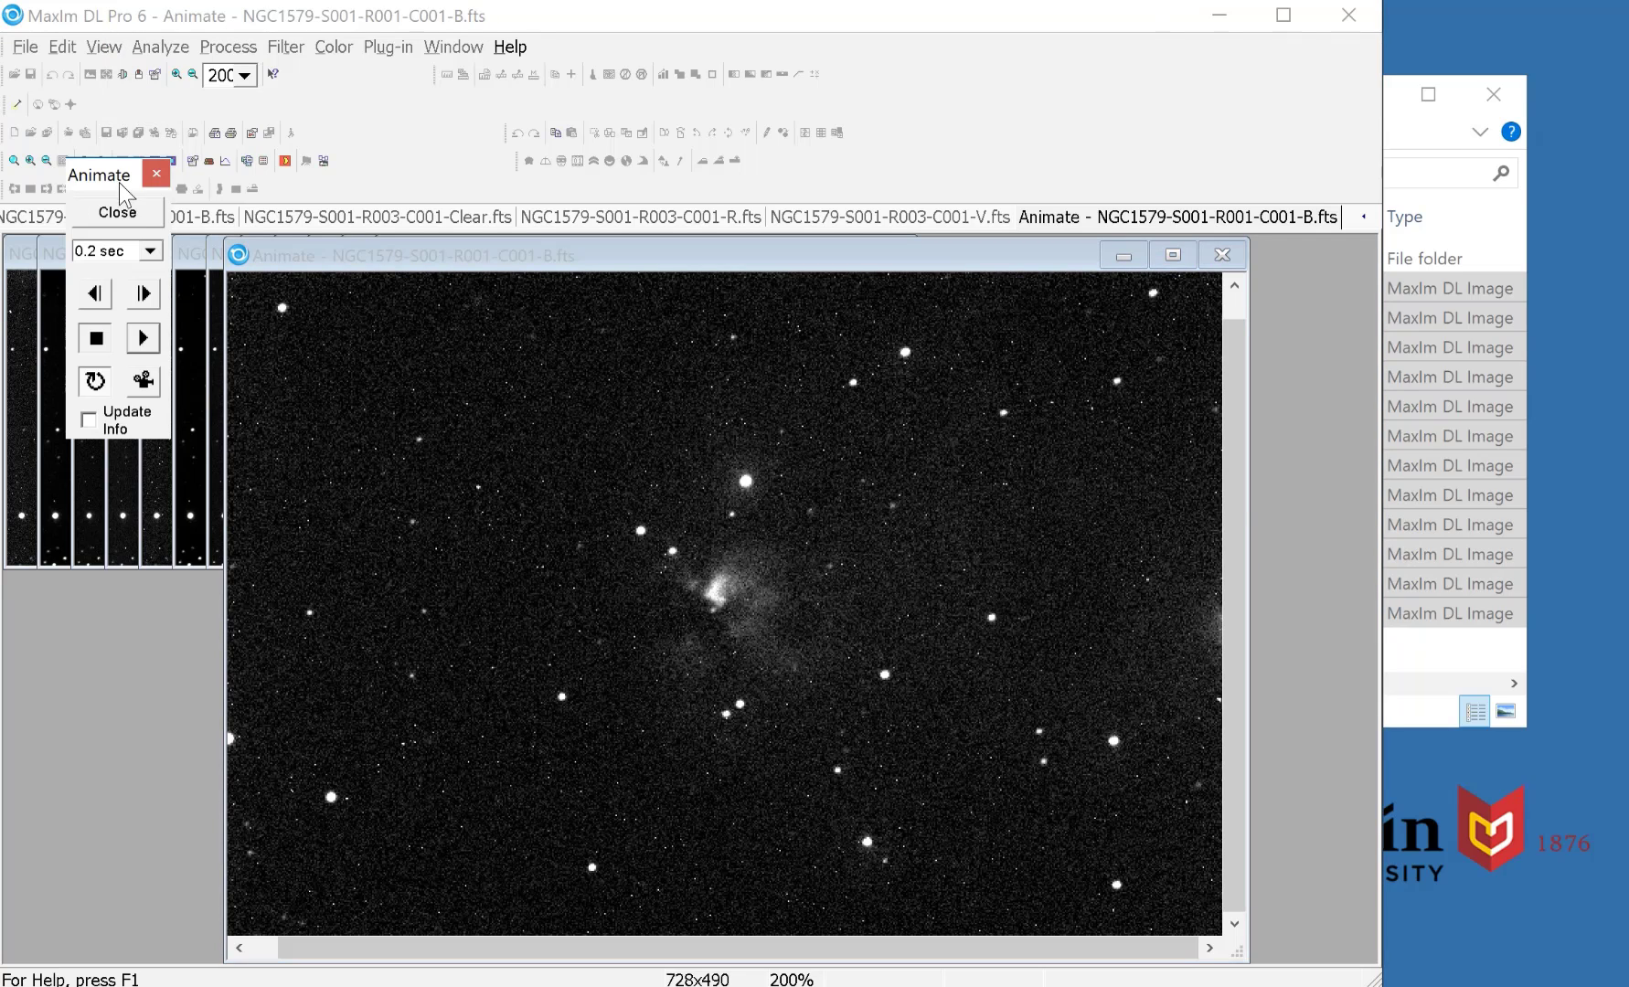
click(149, 250)
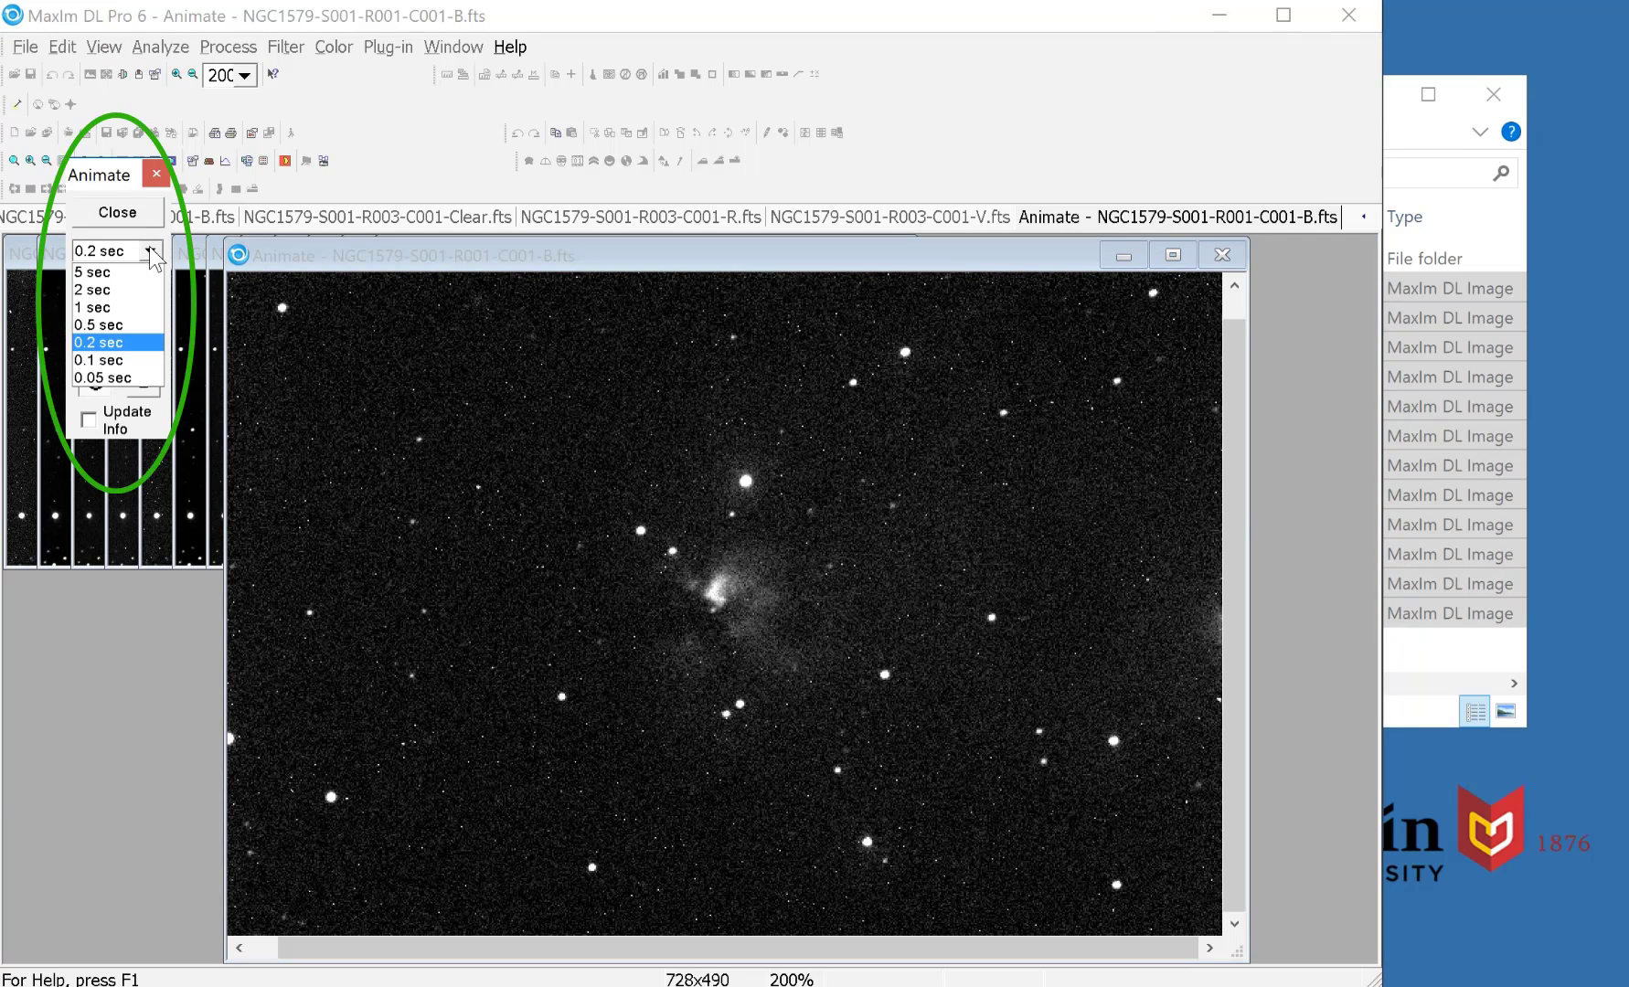
click(108, 307)
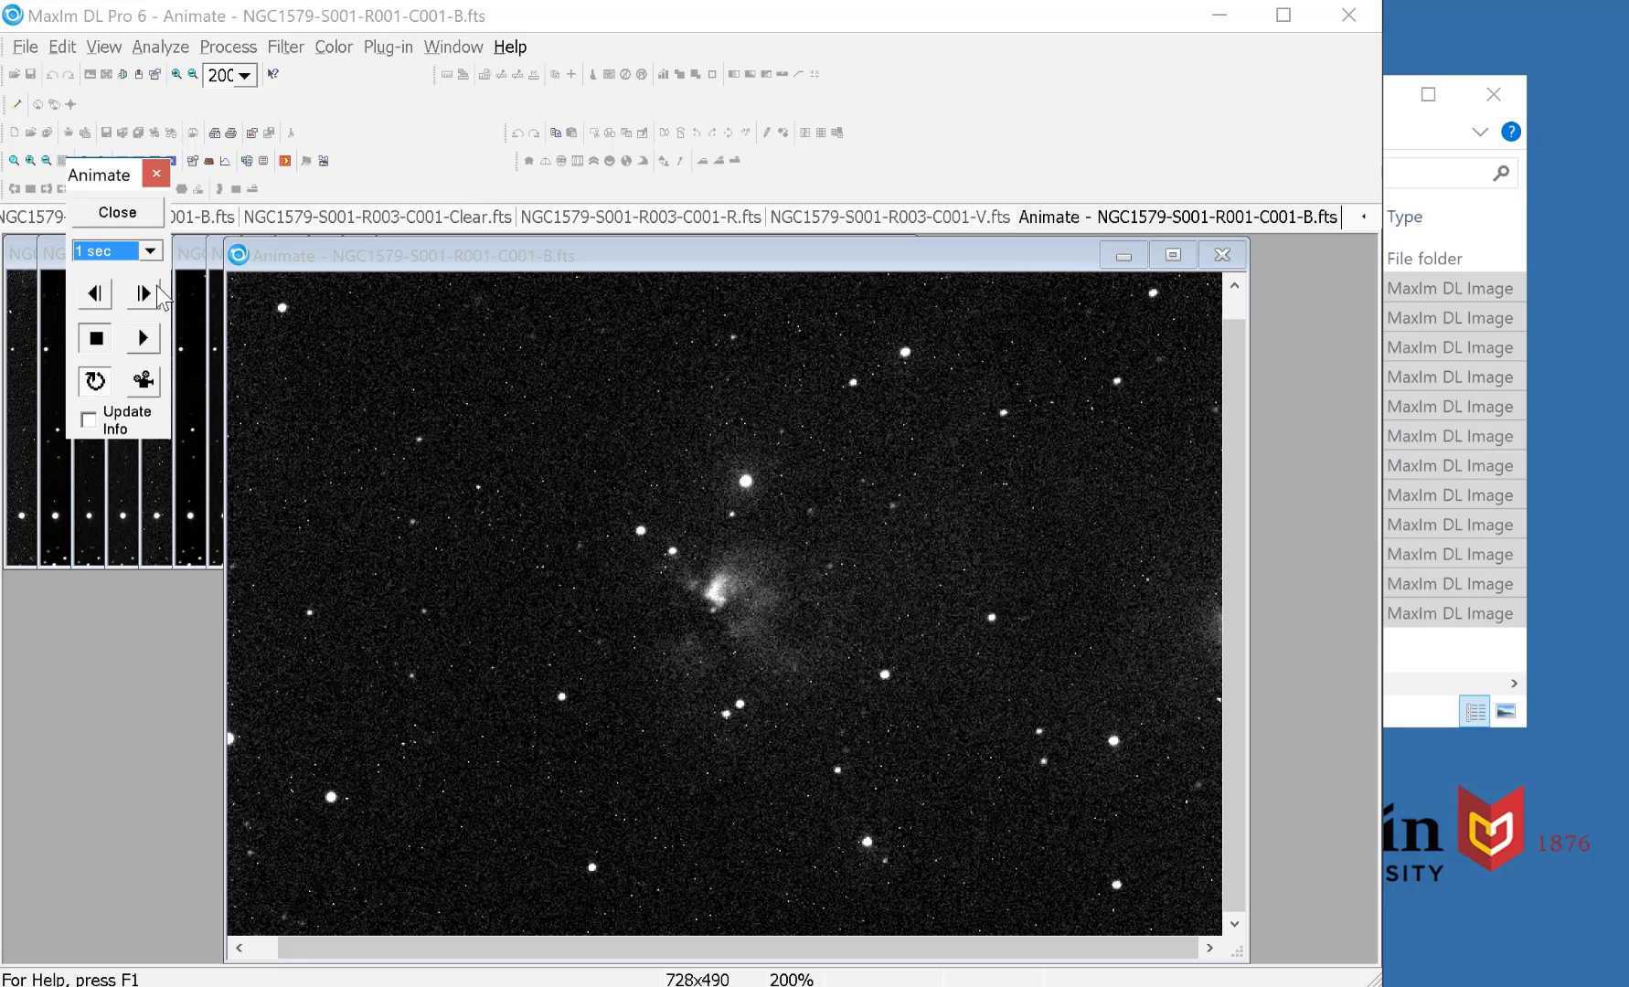
- Advance two frames from the R001 B image, play the animation to inspect the star-aligned frames, and stop it
click(145, 294)
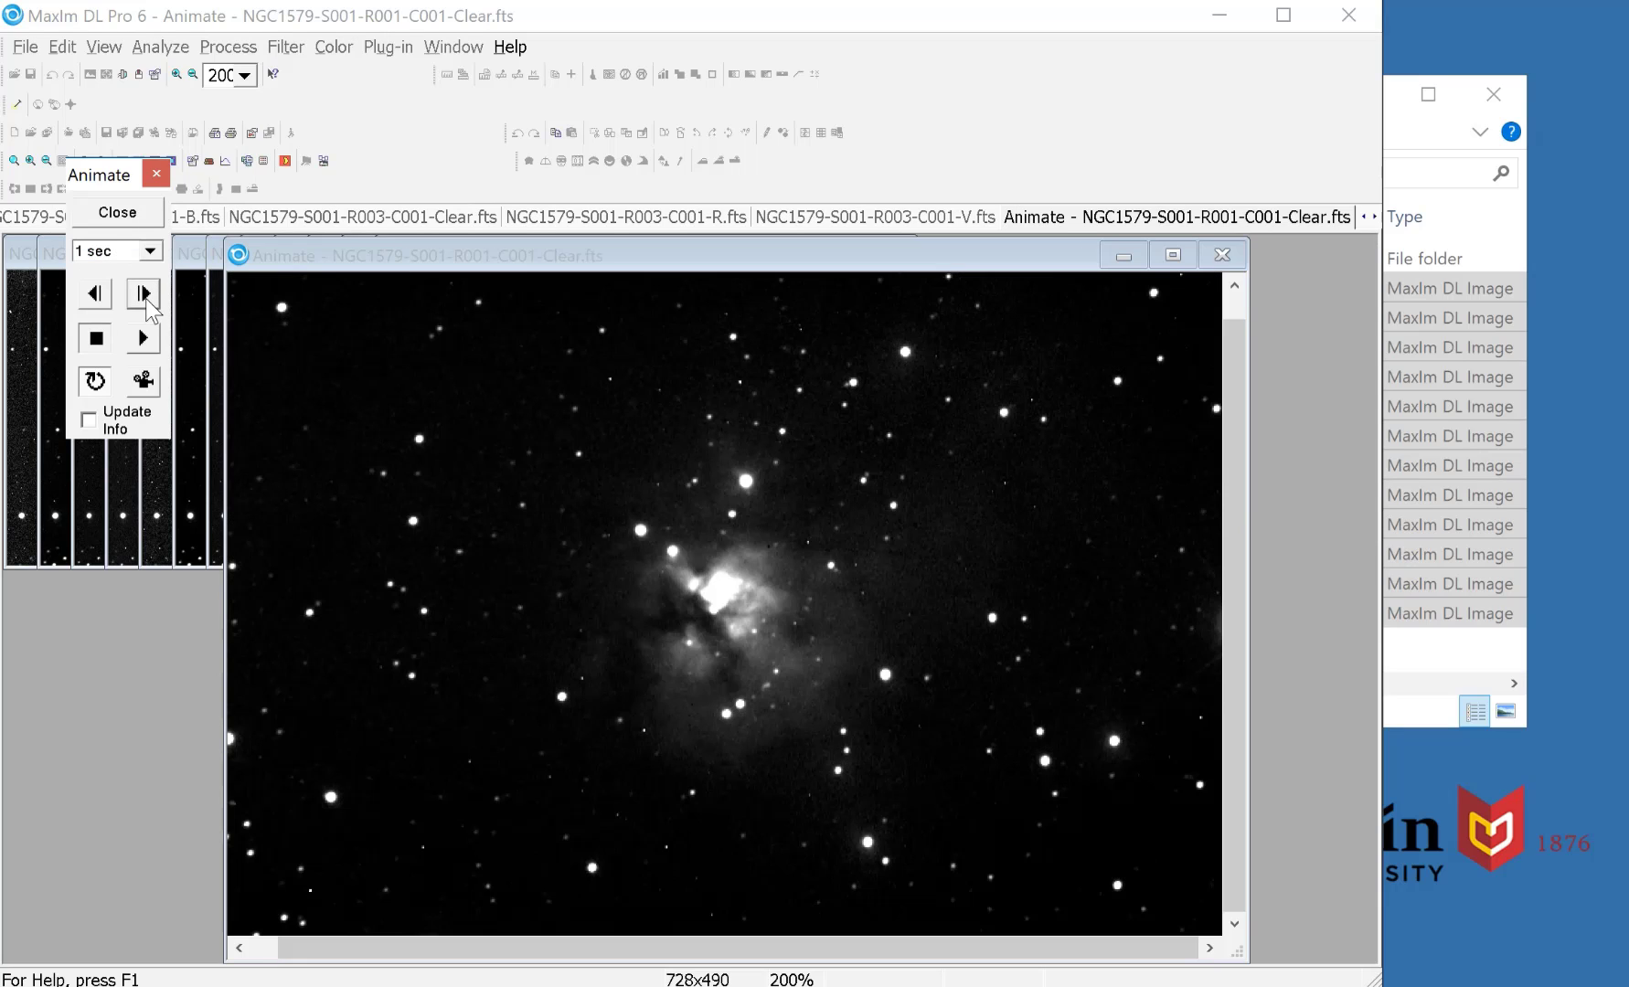
click(144, 295)
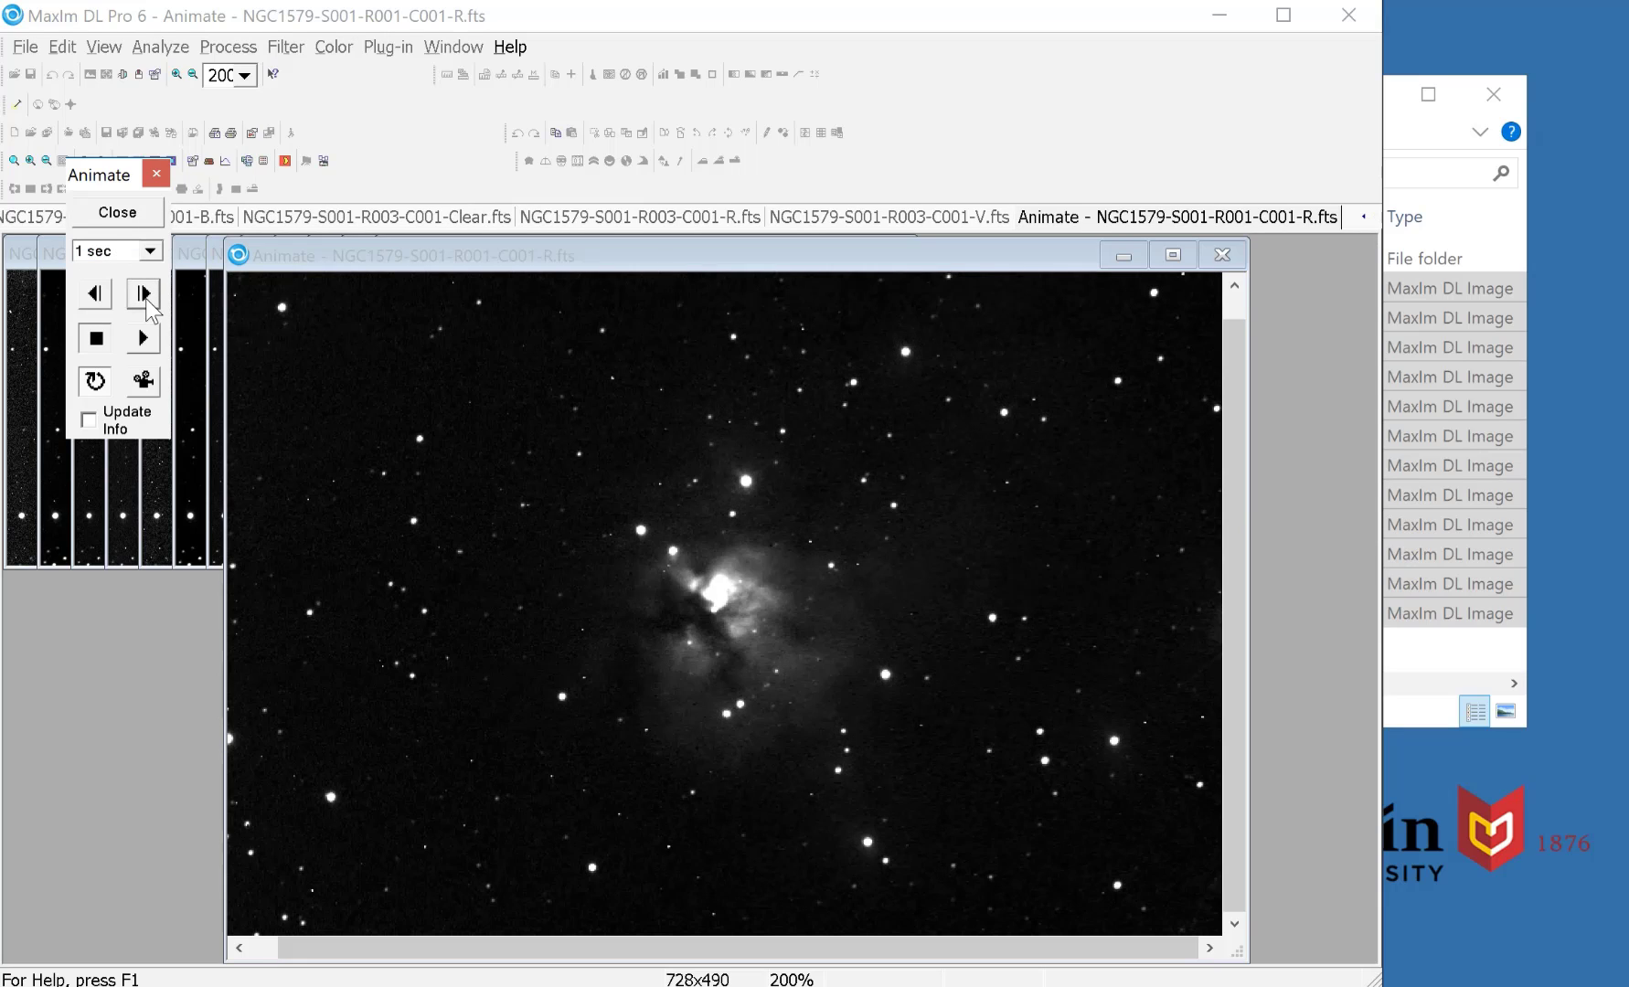
click(143, 340)
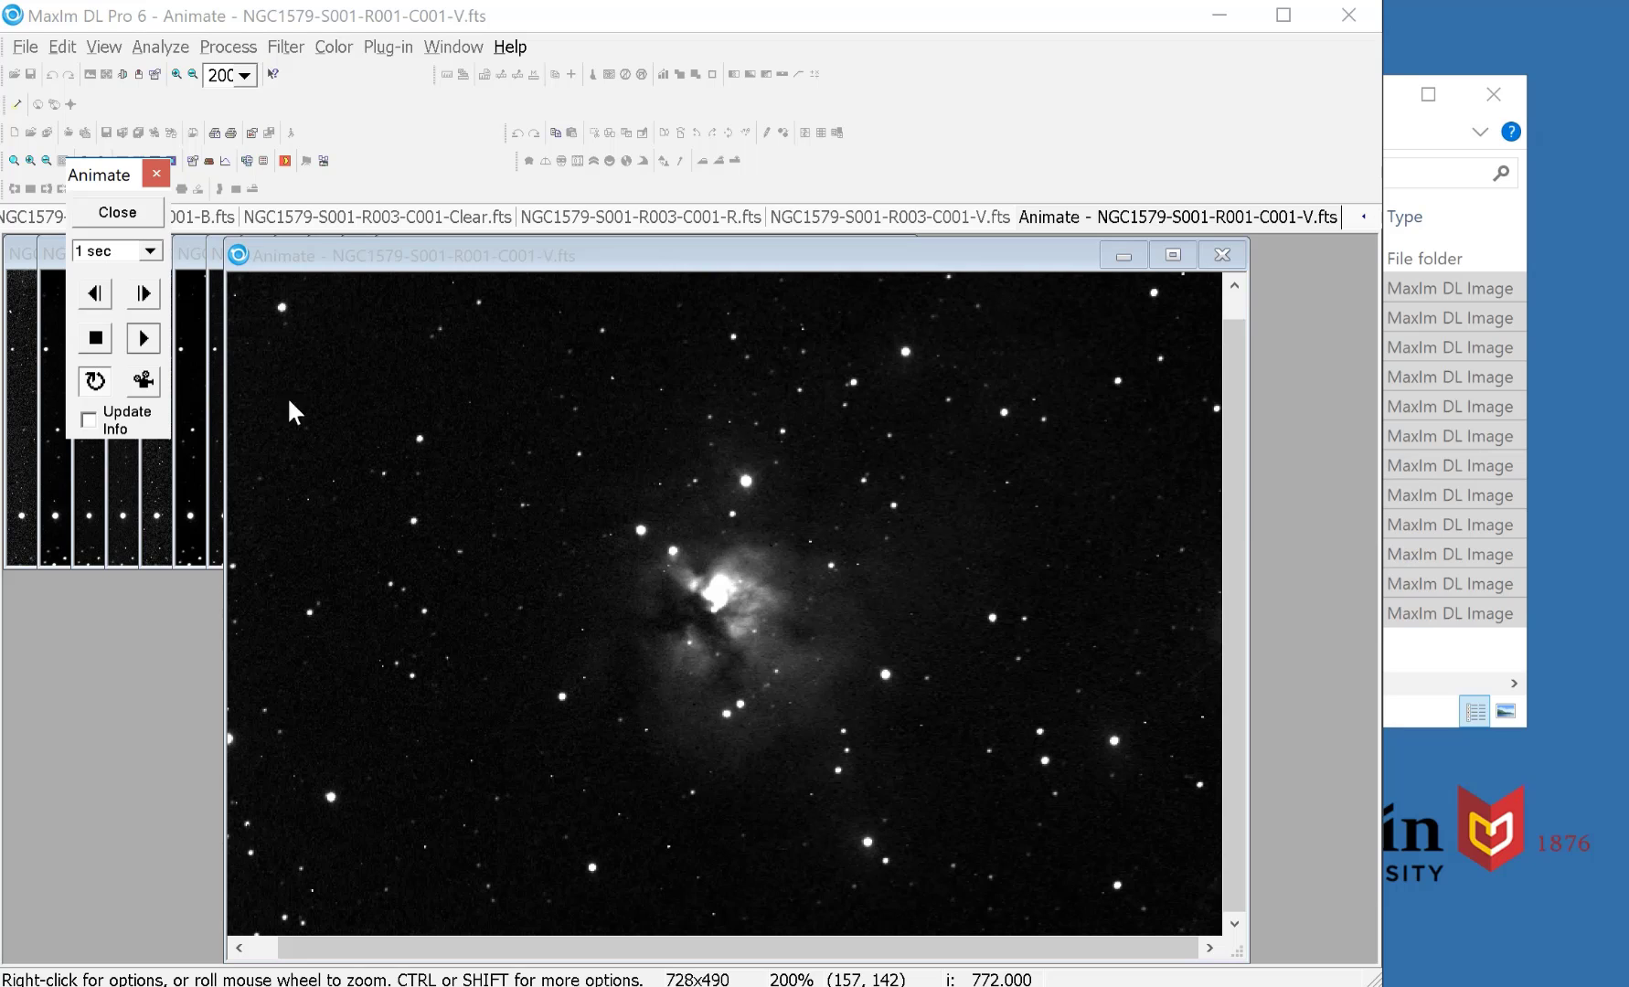
click(97, 342)
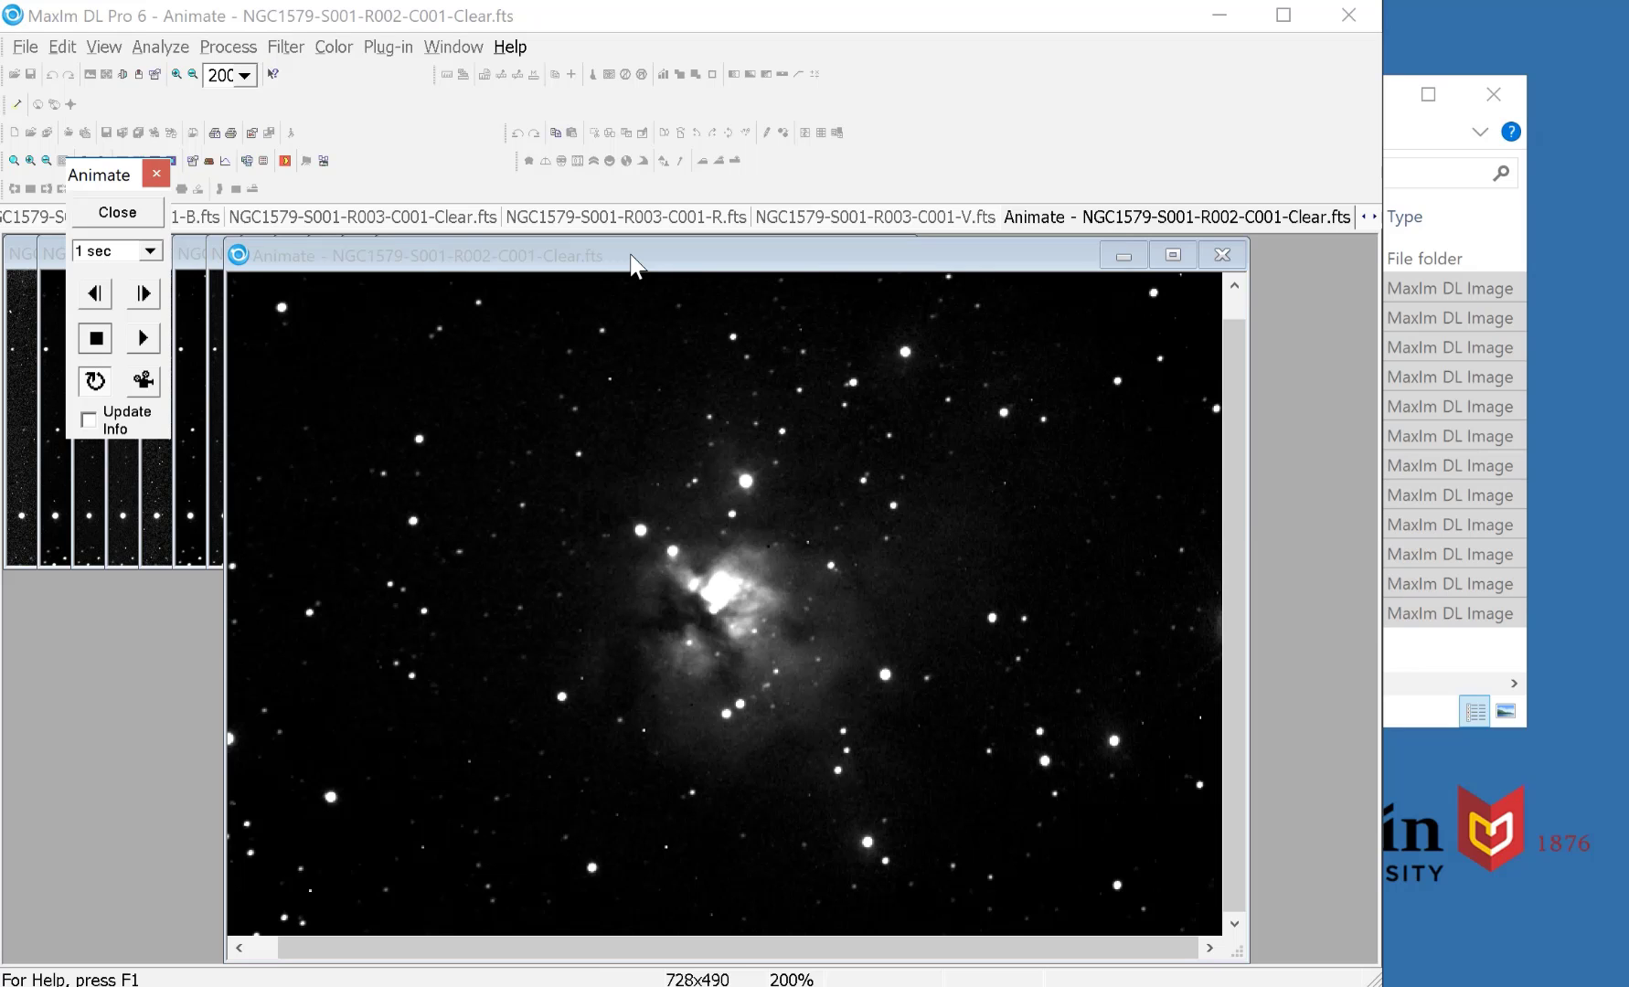
- Step through the frames to the R003 Clear image, compare it with the preceding B frame, and close the animation
click(144, 297)
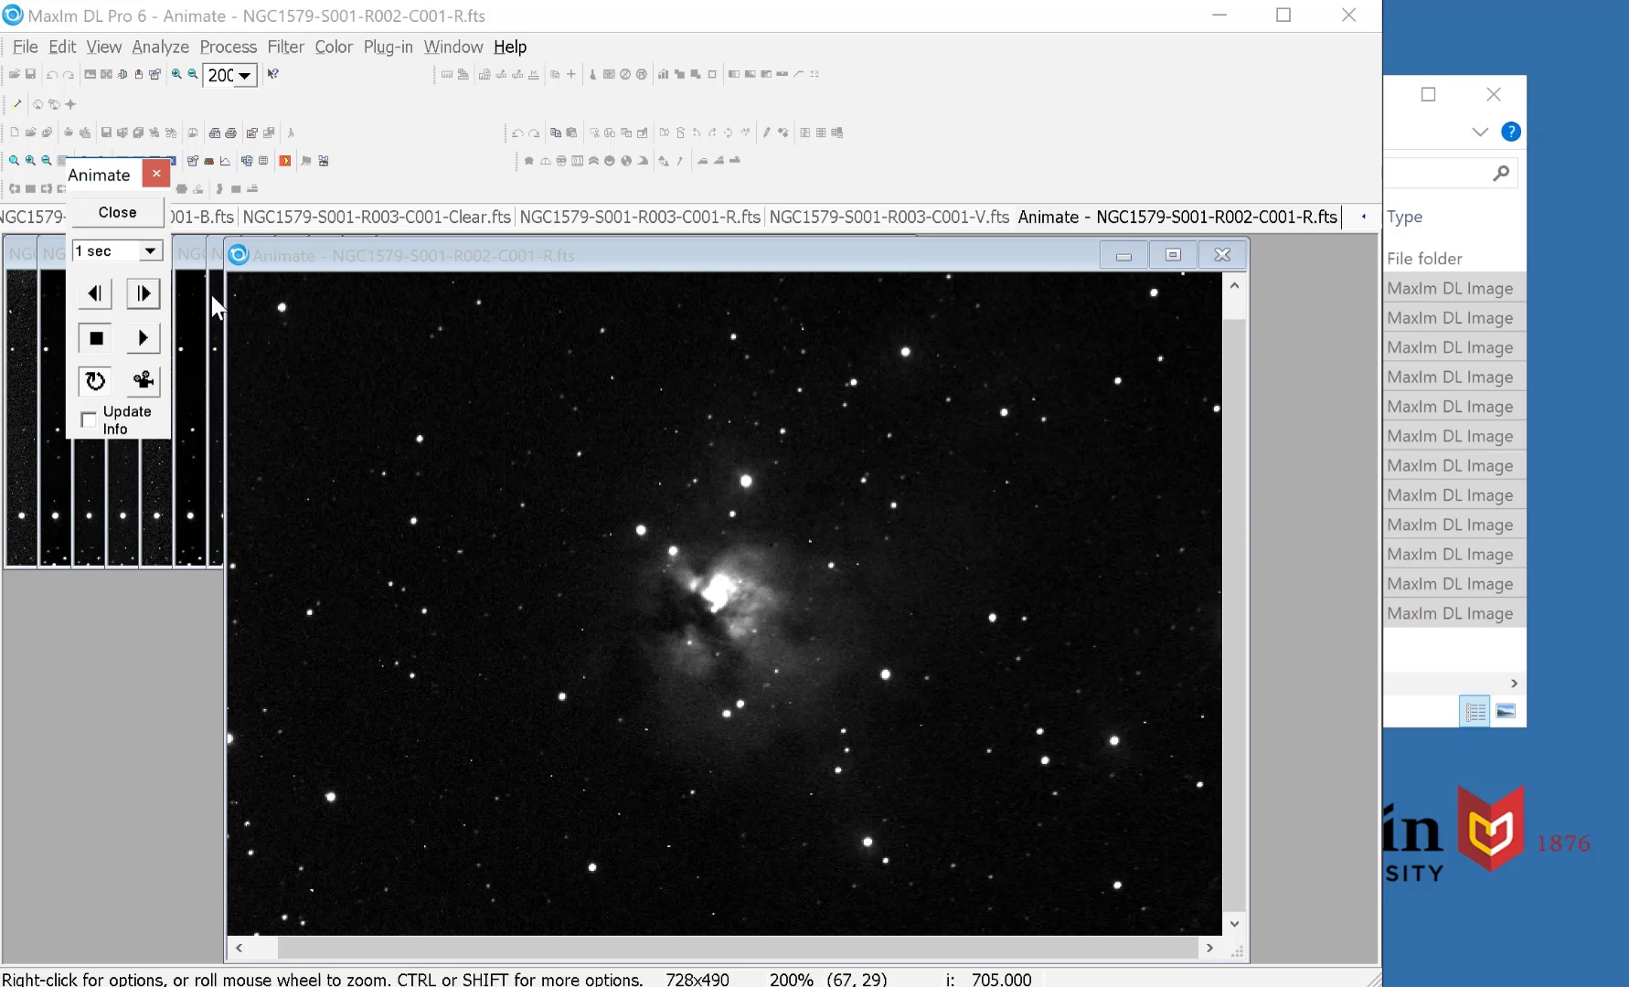
click(141, 294)
click(141, 295)
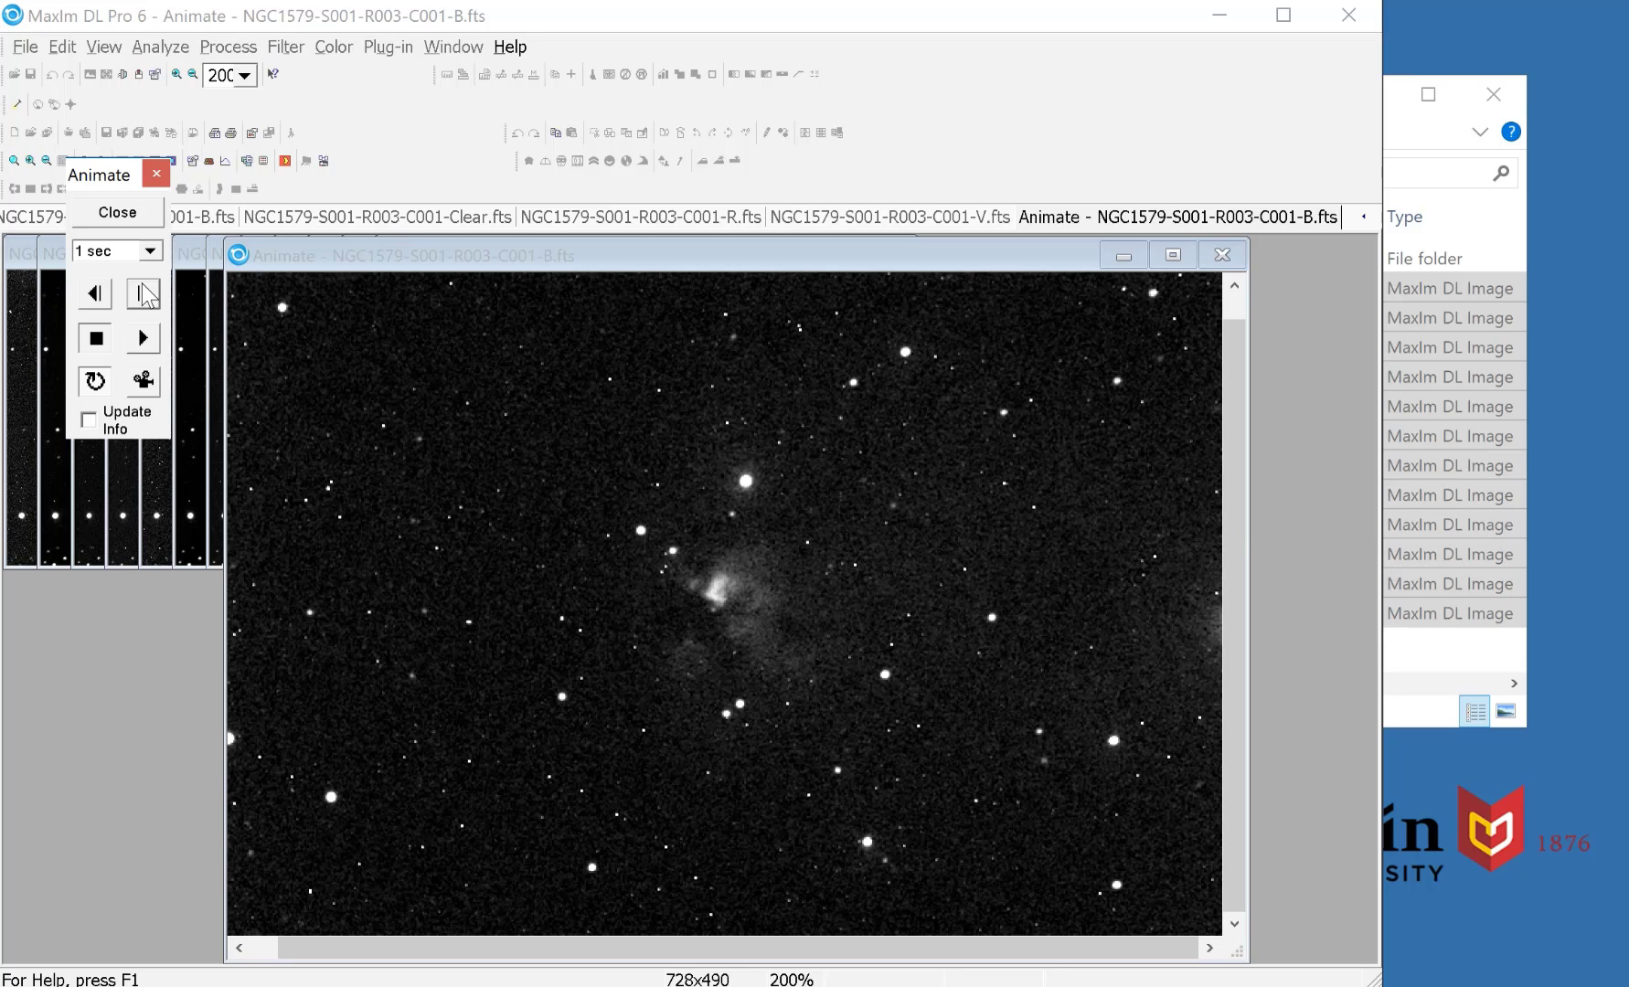
click(142, 294)
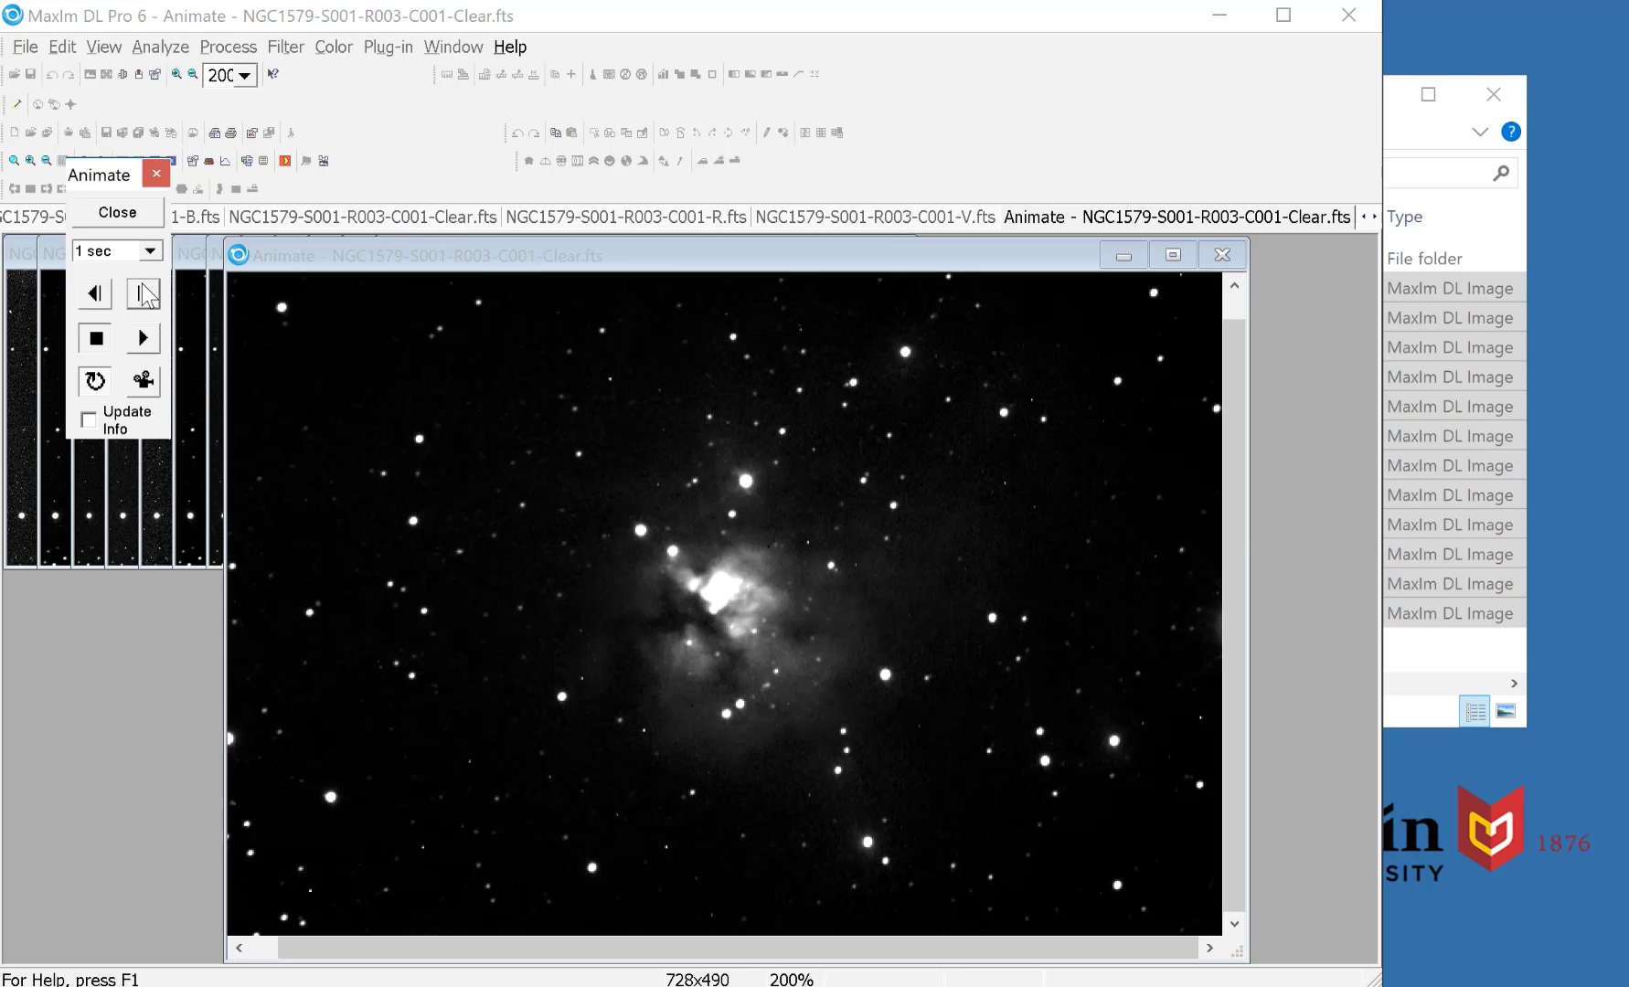
click(94, 294)
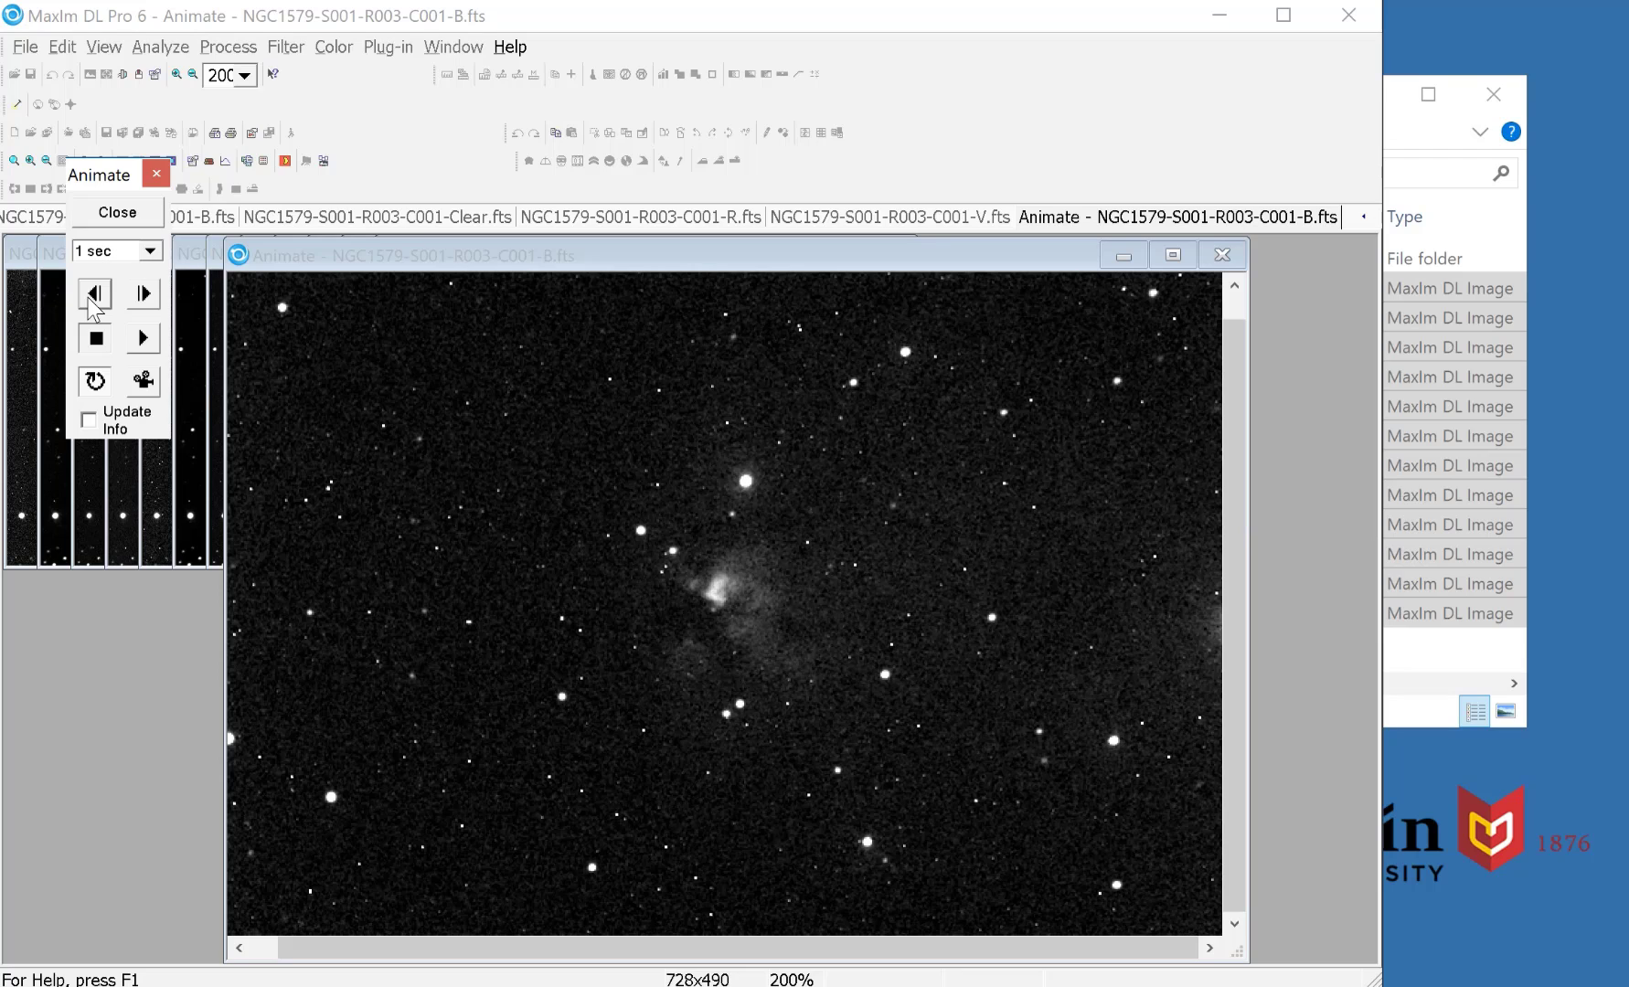
click(151, 295)
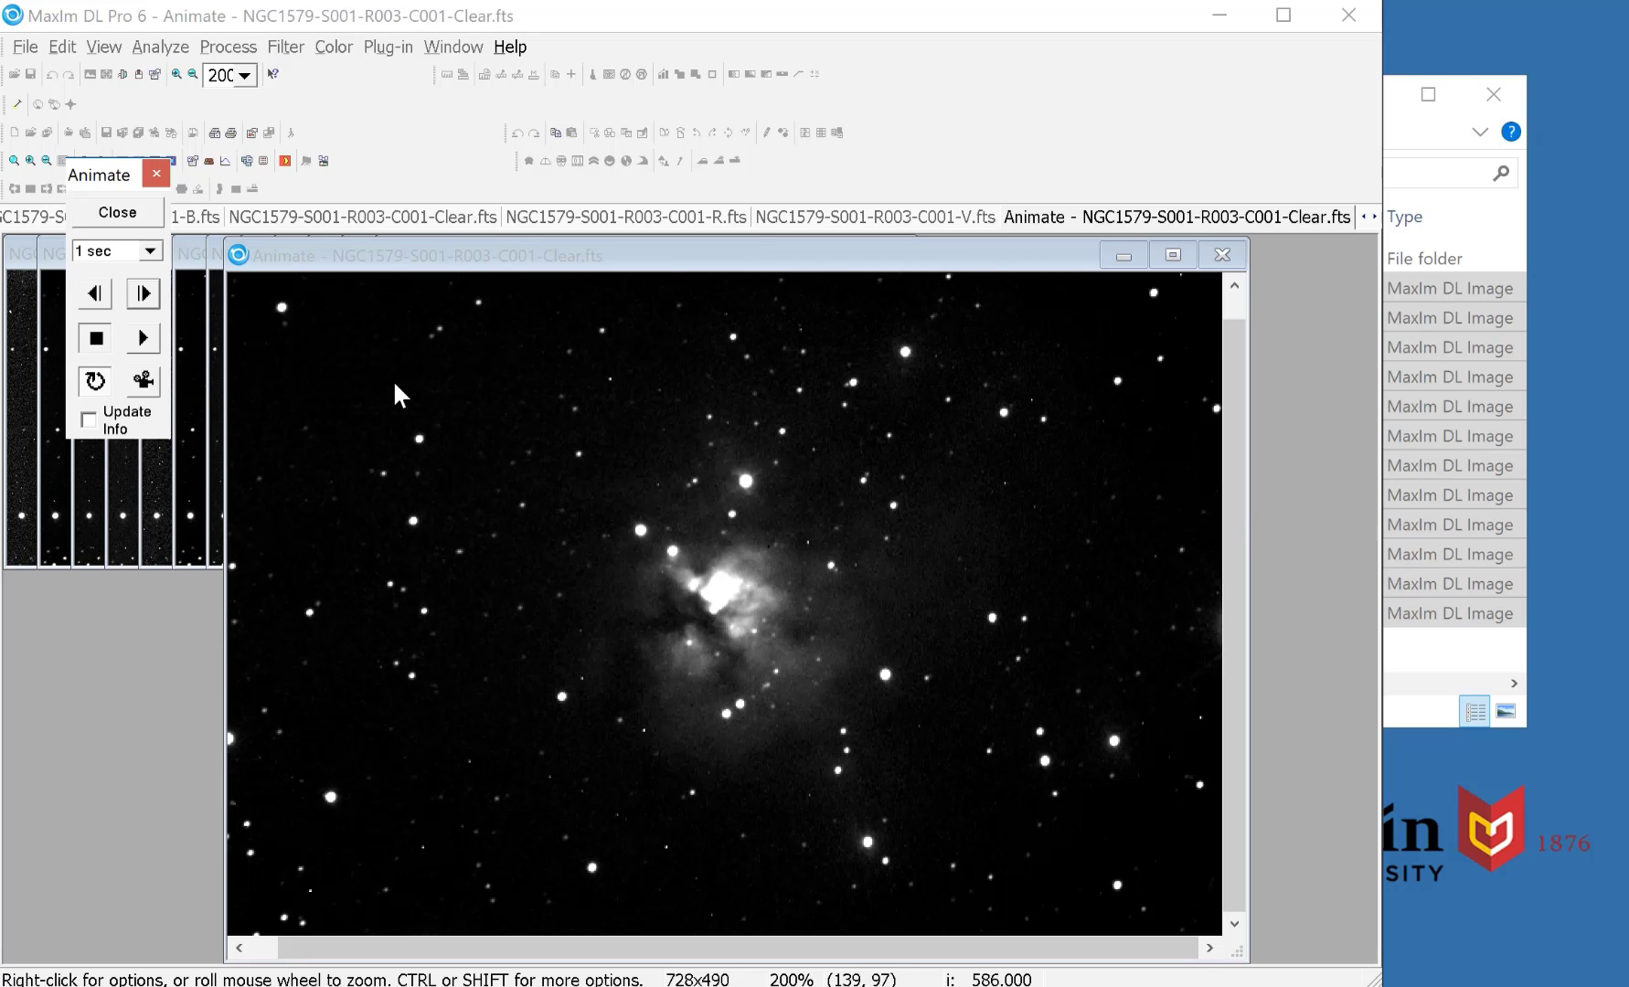
click(112, 215)
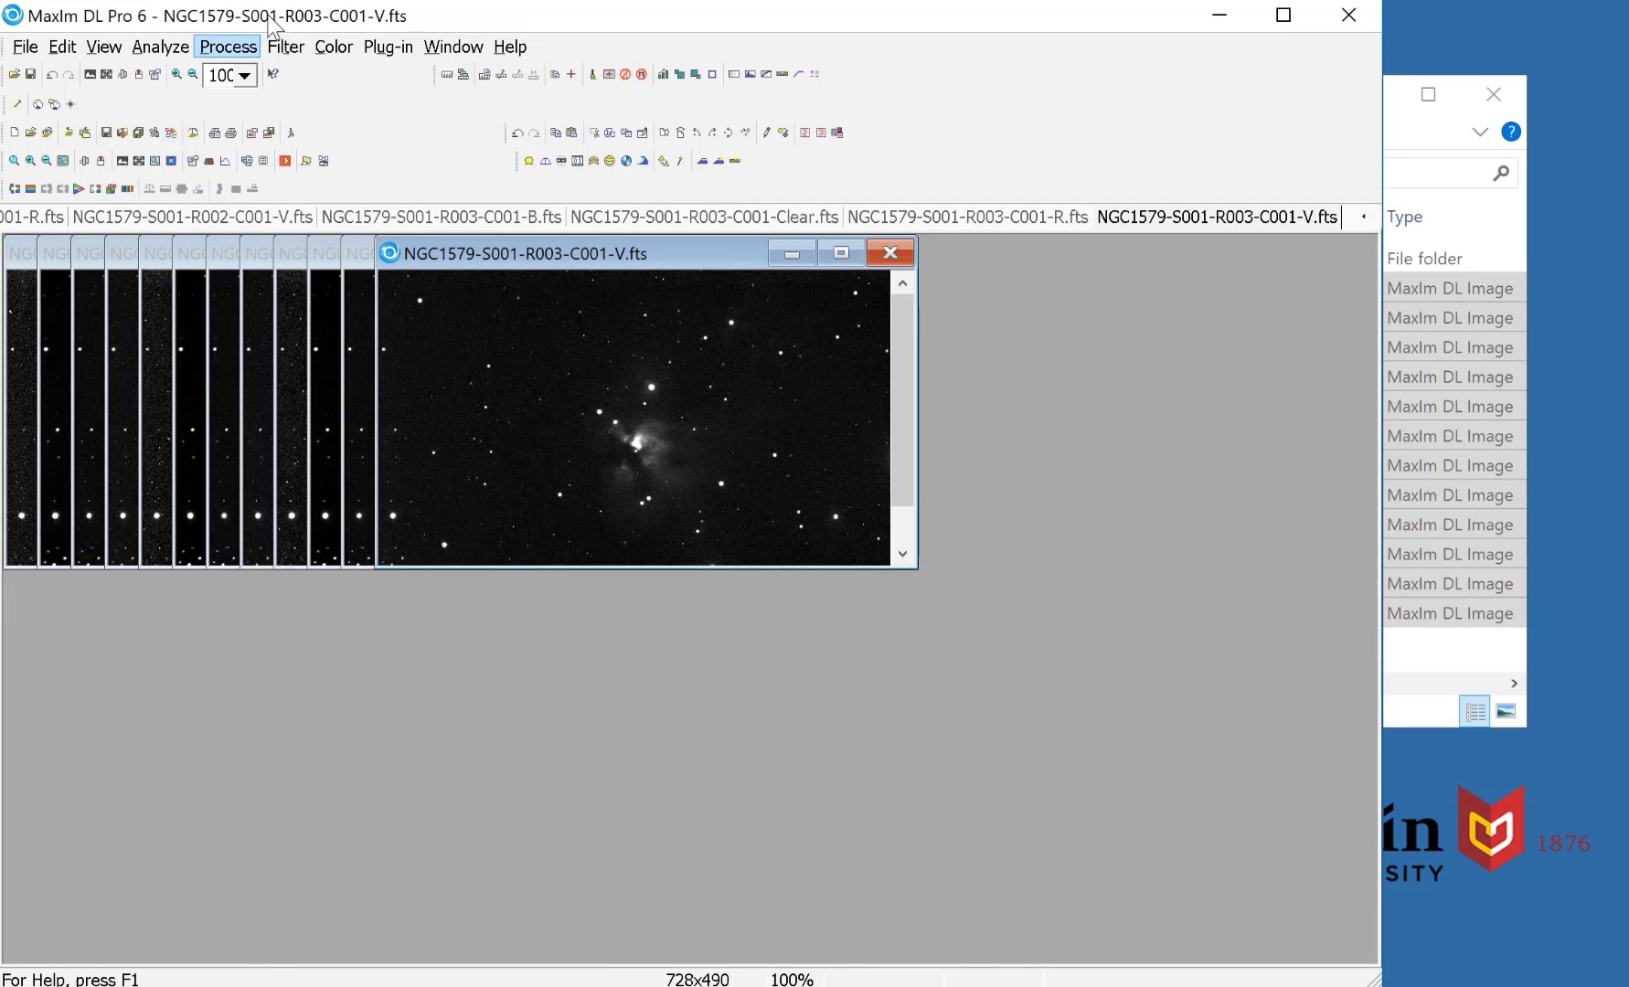
click(294, 53)
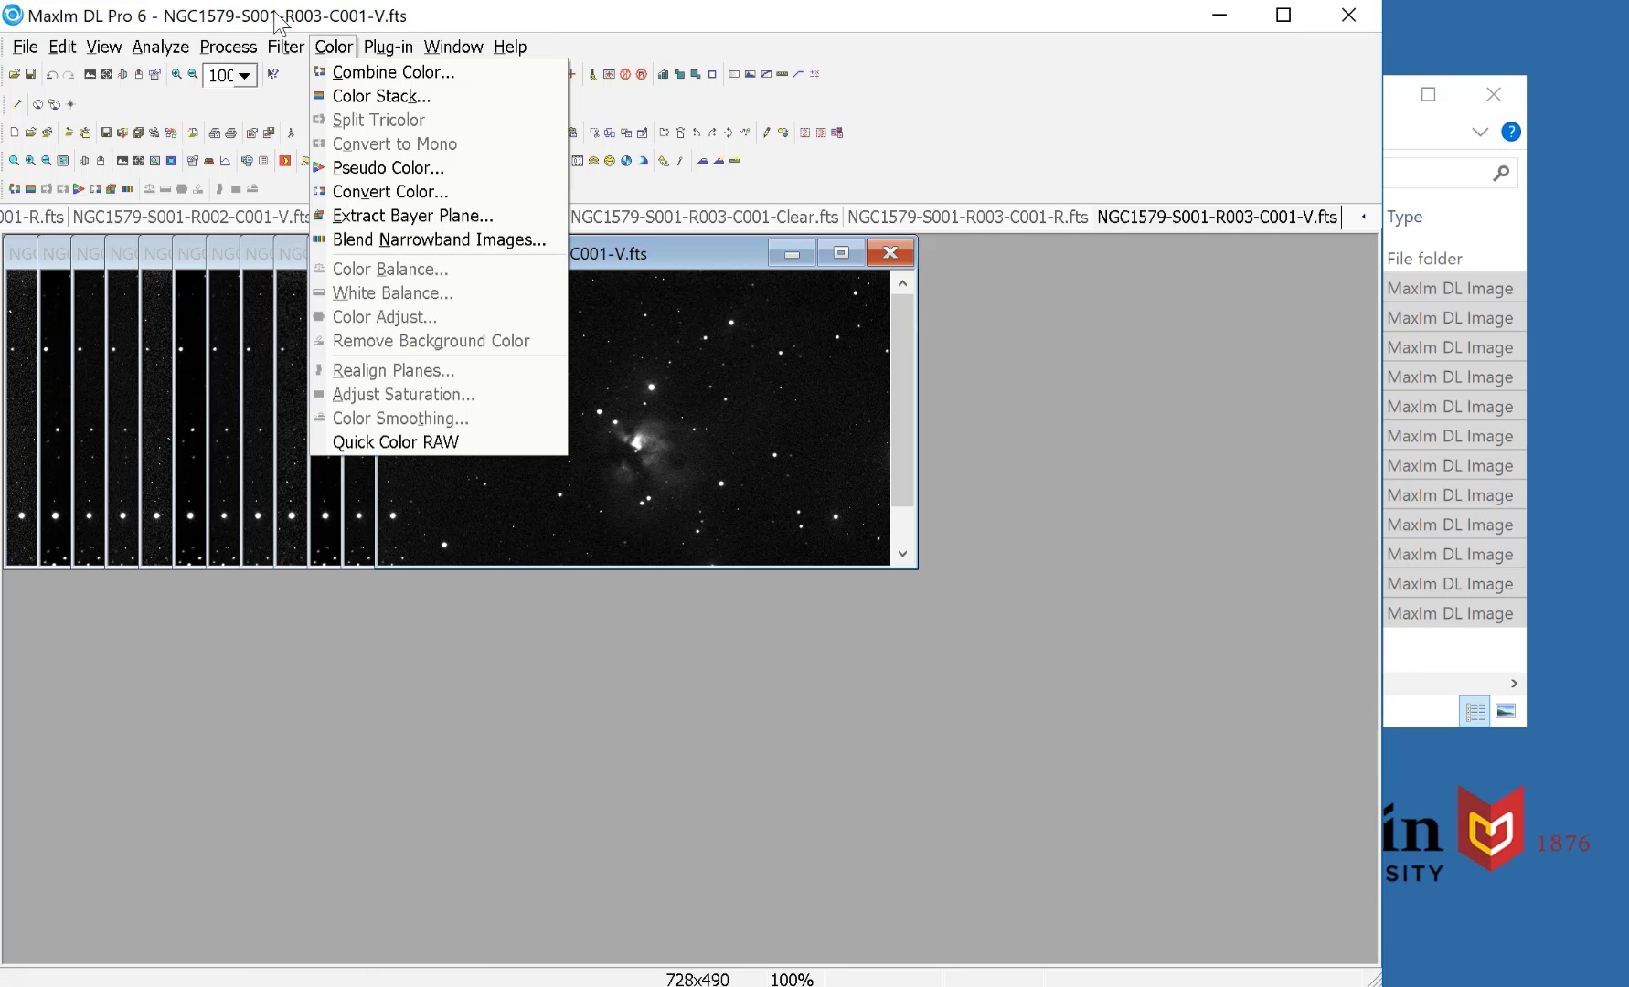
click(521, 14)
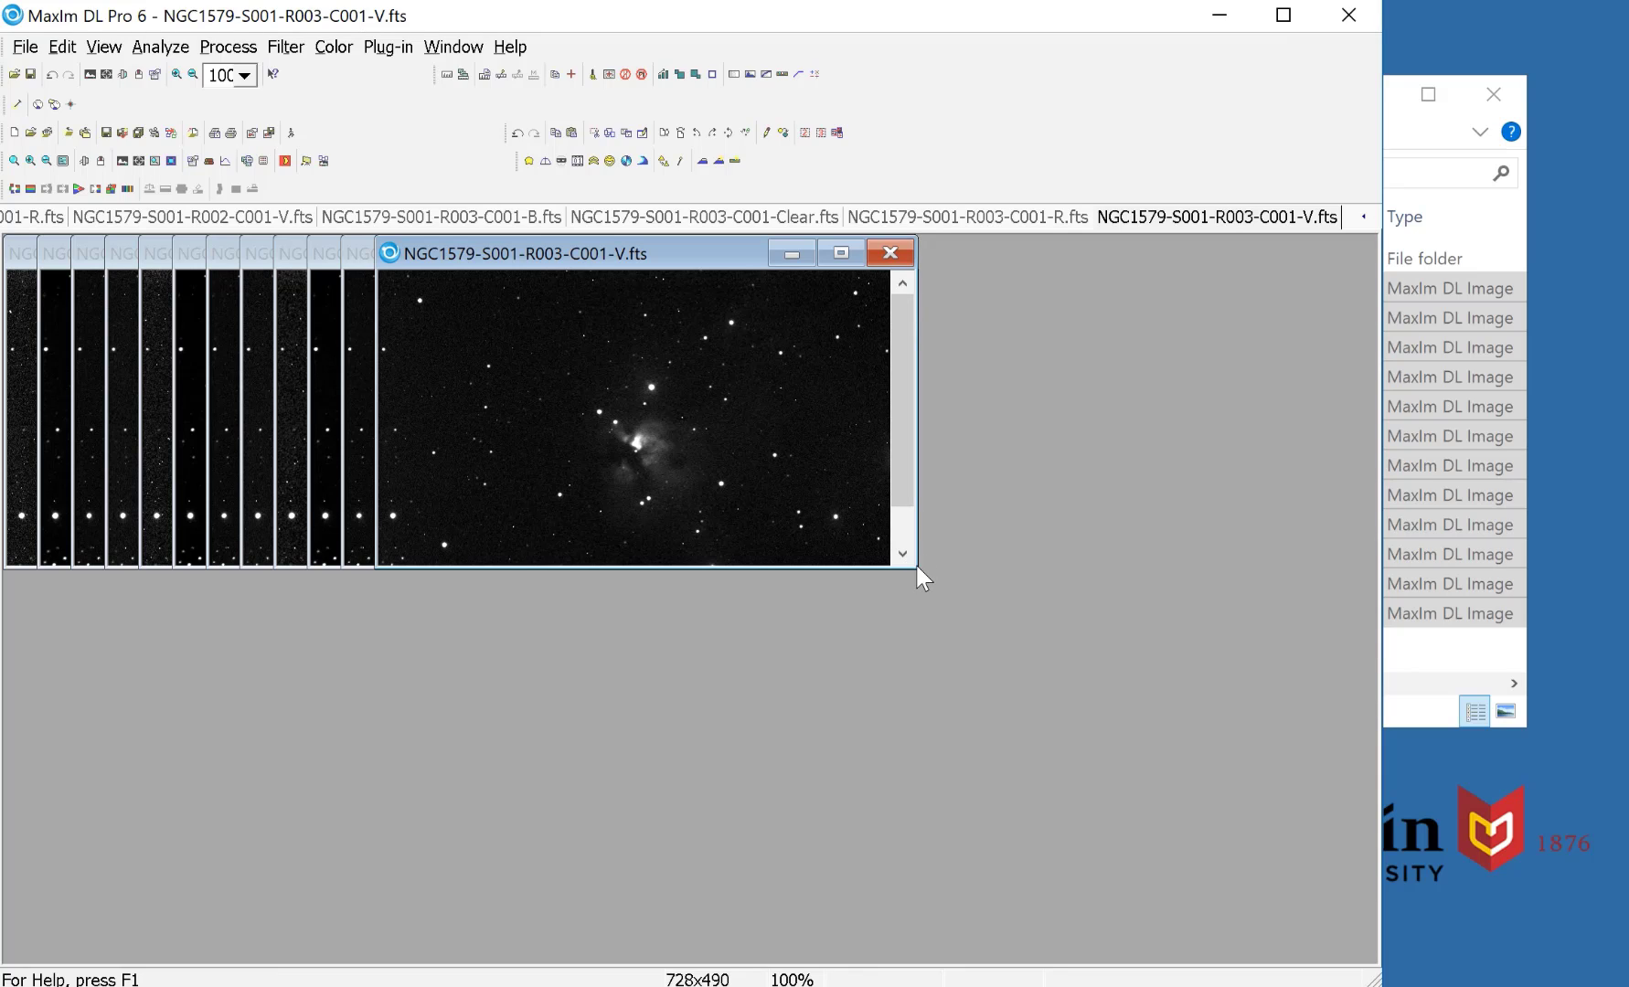
- Enlarge the NGC1579-S001-R003-C001-V.fts image window and zoom the image to 400%
drag(914, 568, 1278, 925)
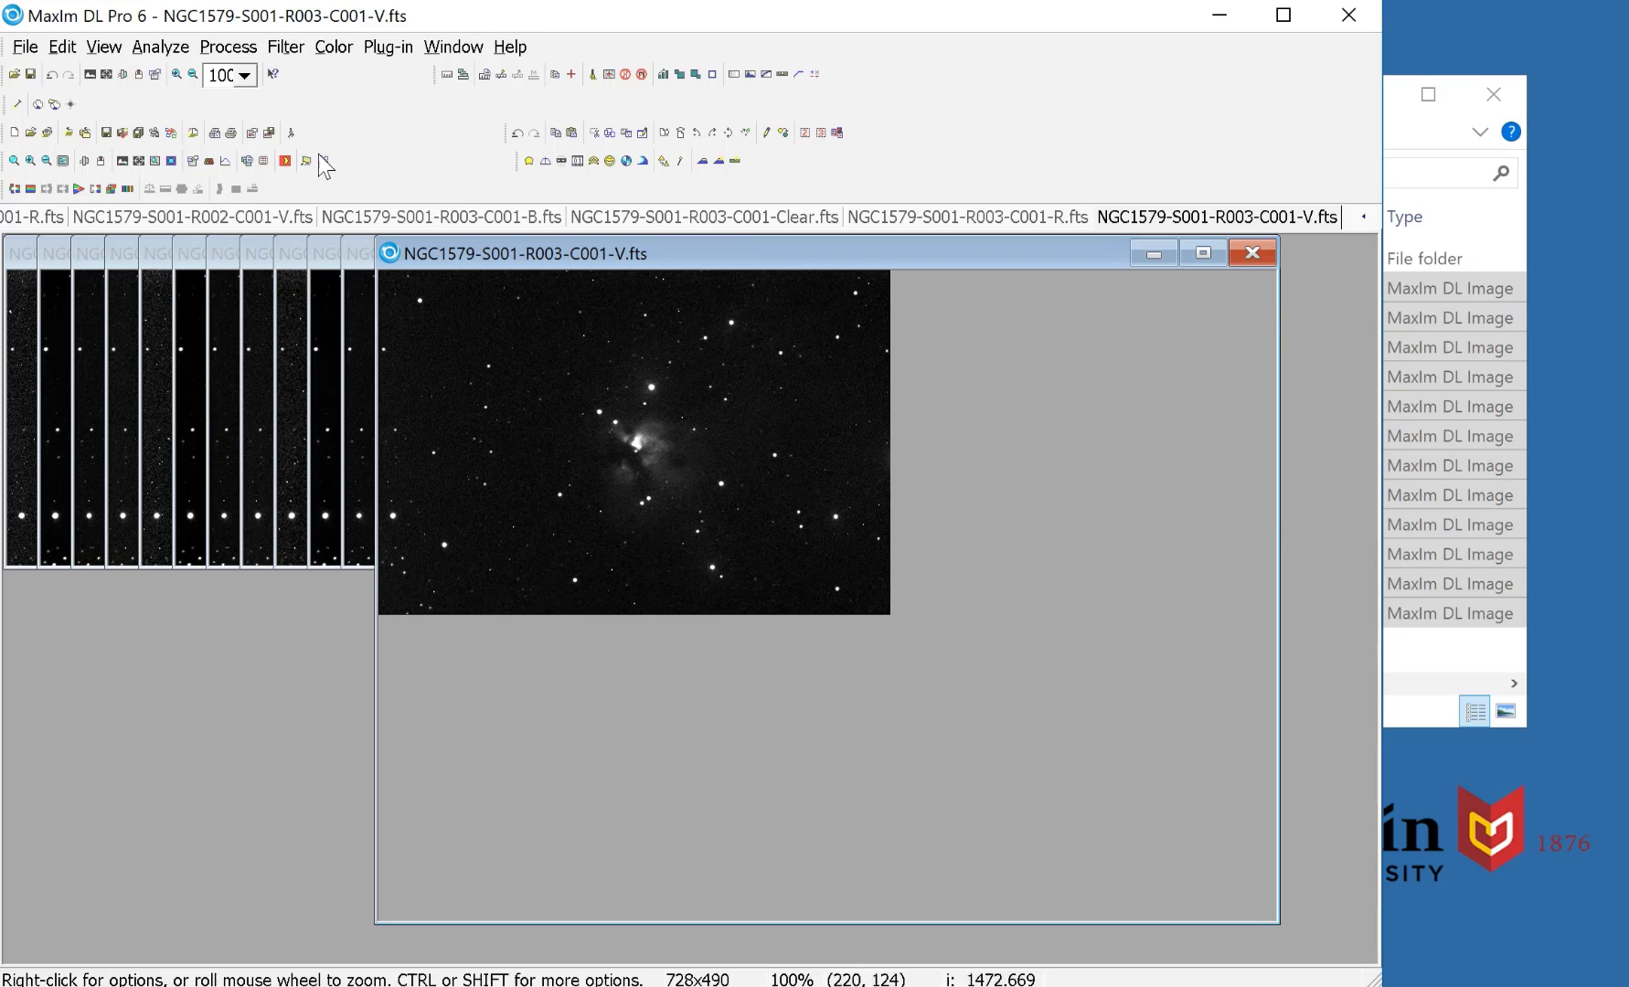
click(175, 74)
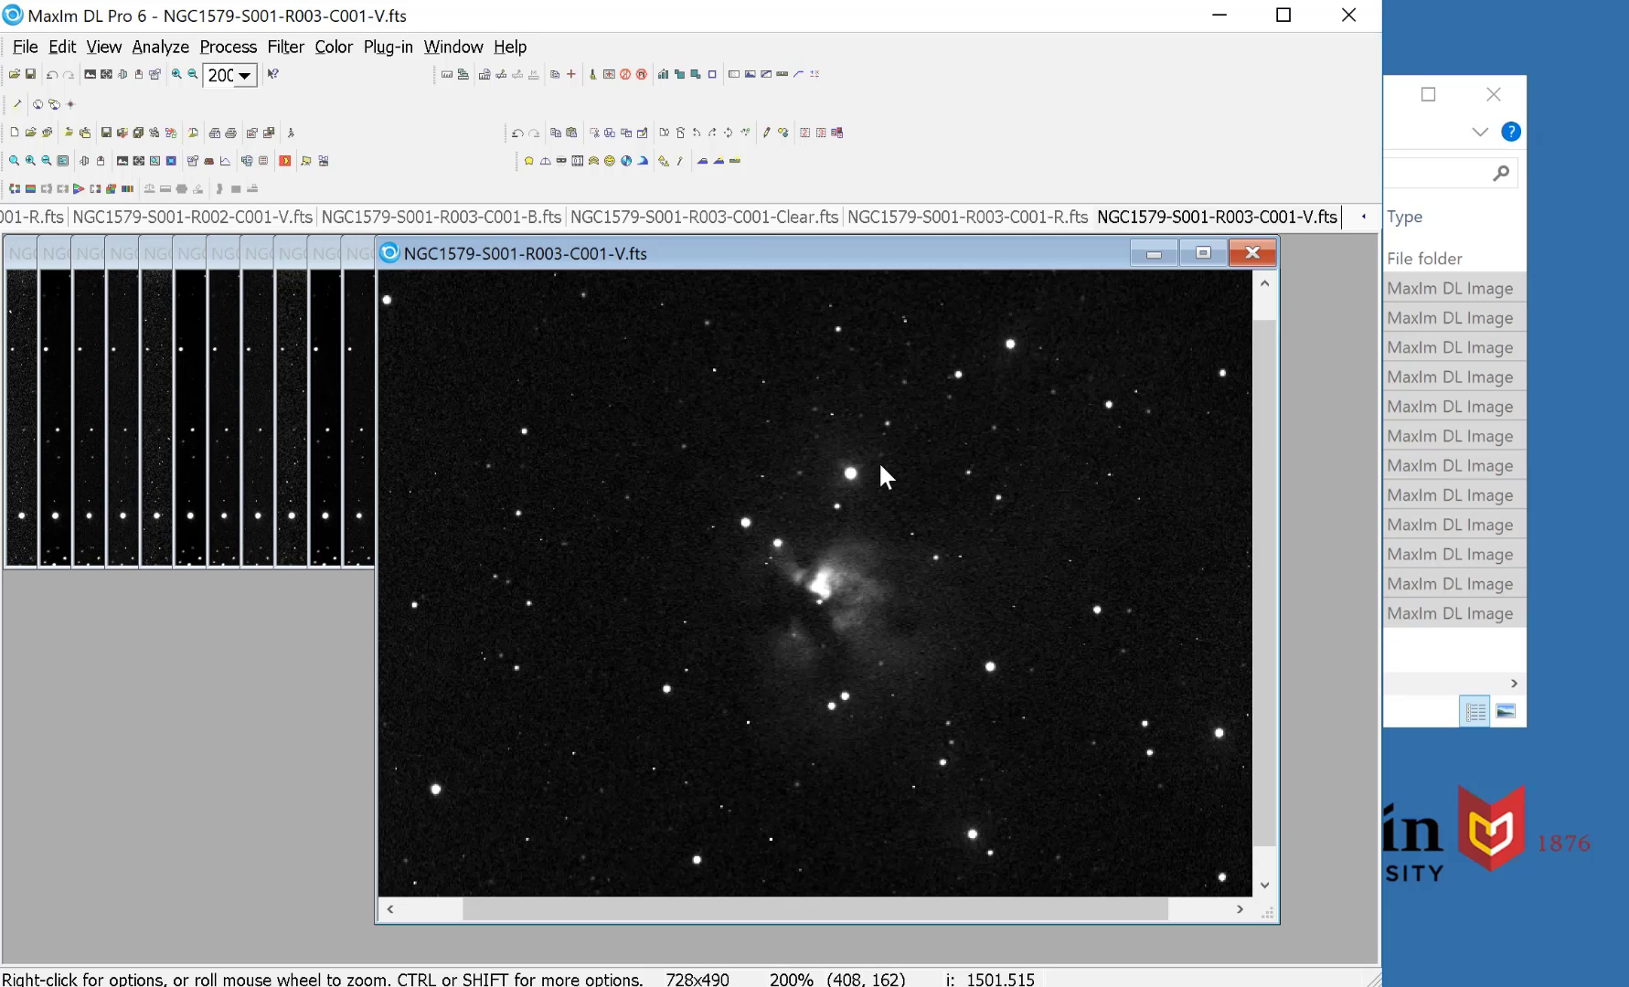
click(175, 74)
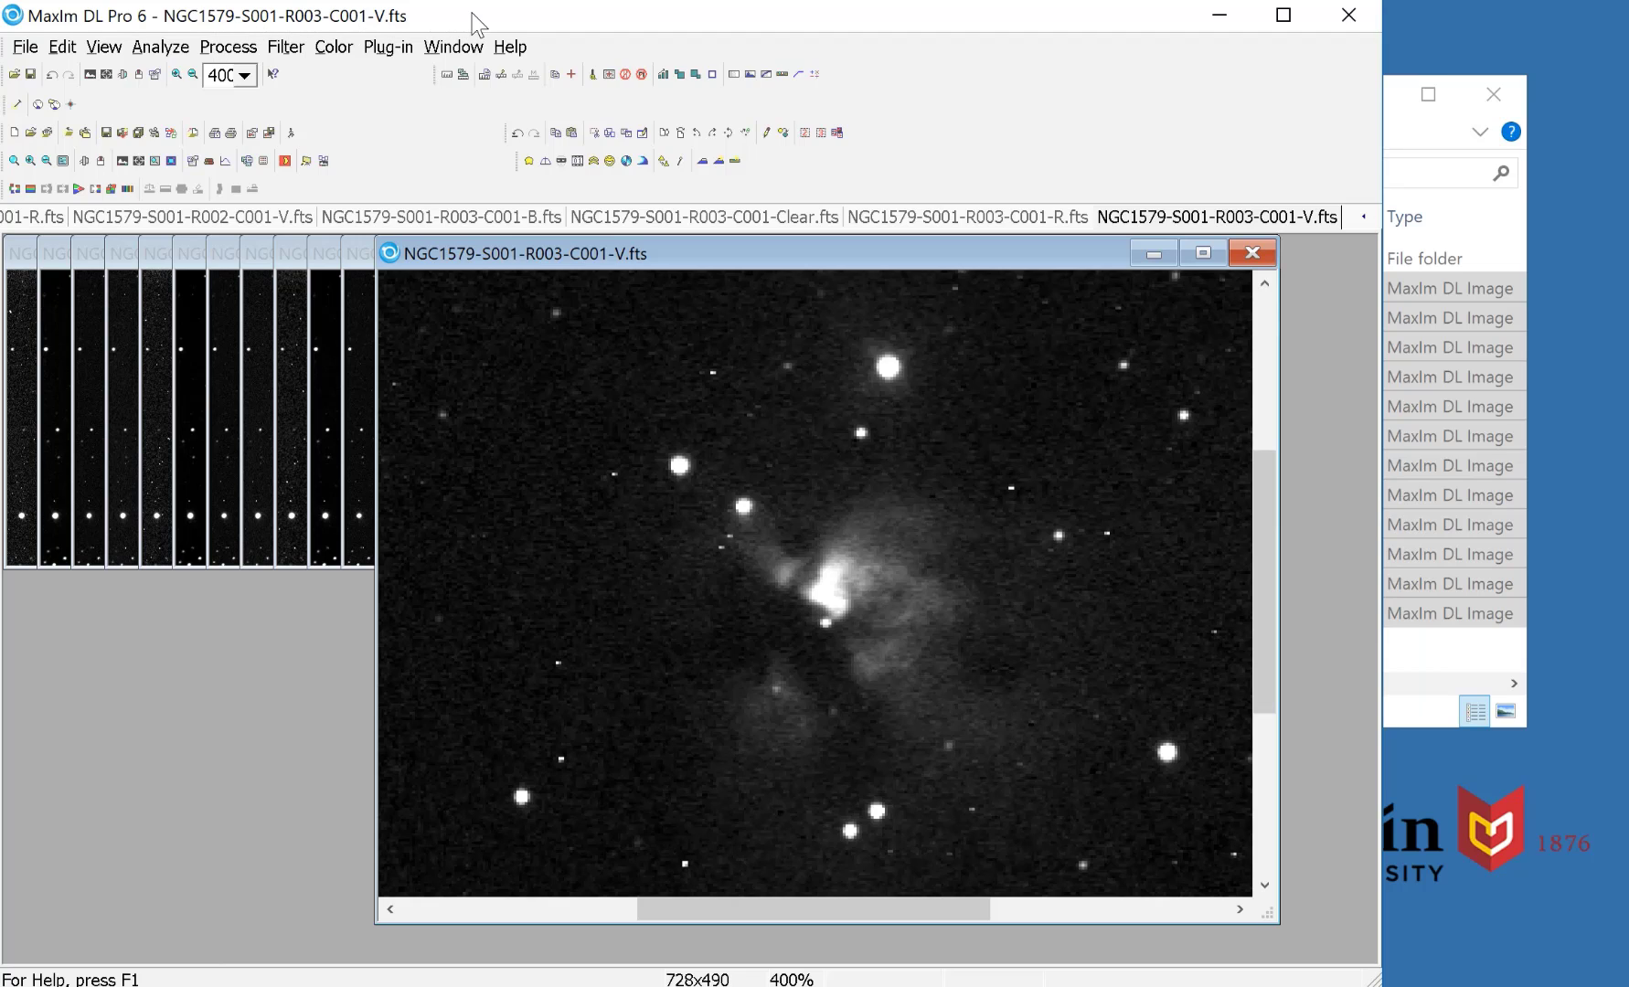
- Try Remove Bloom on the R003 V image with automatic bloom identification at a saturation level of 60000
click(229, 47)
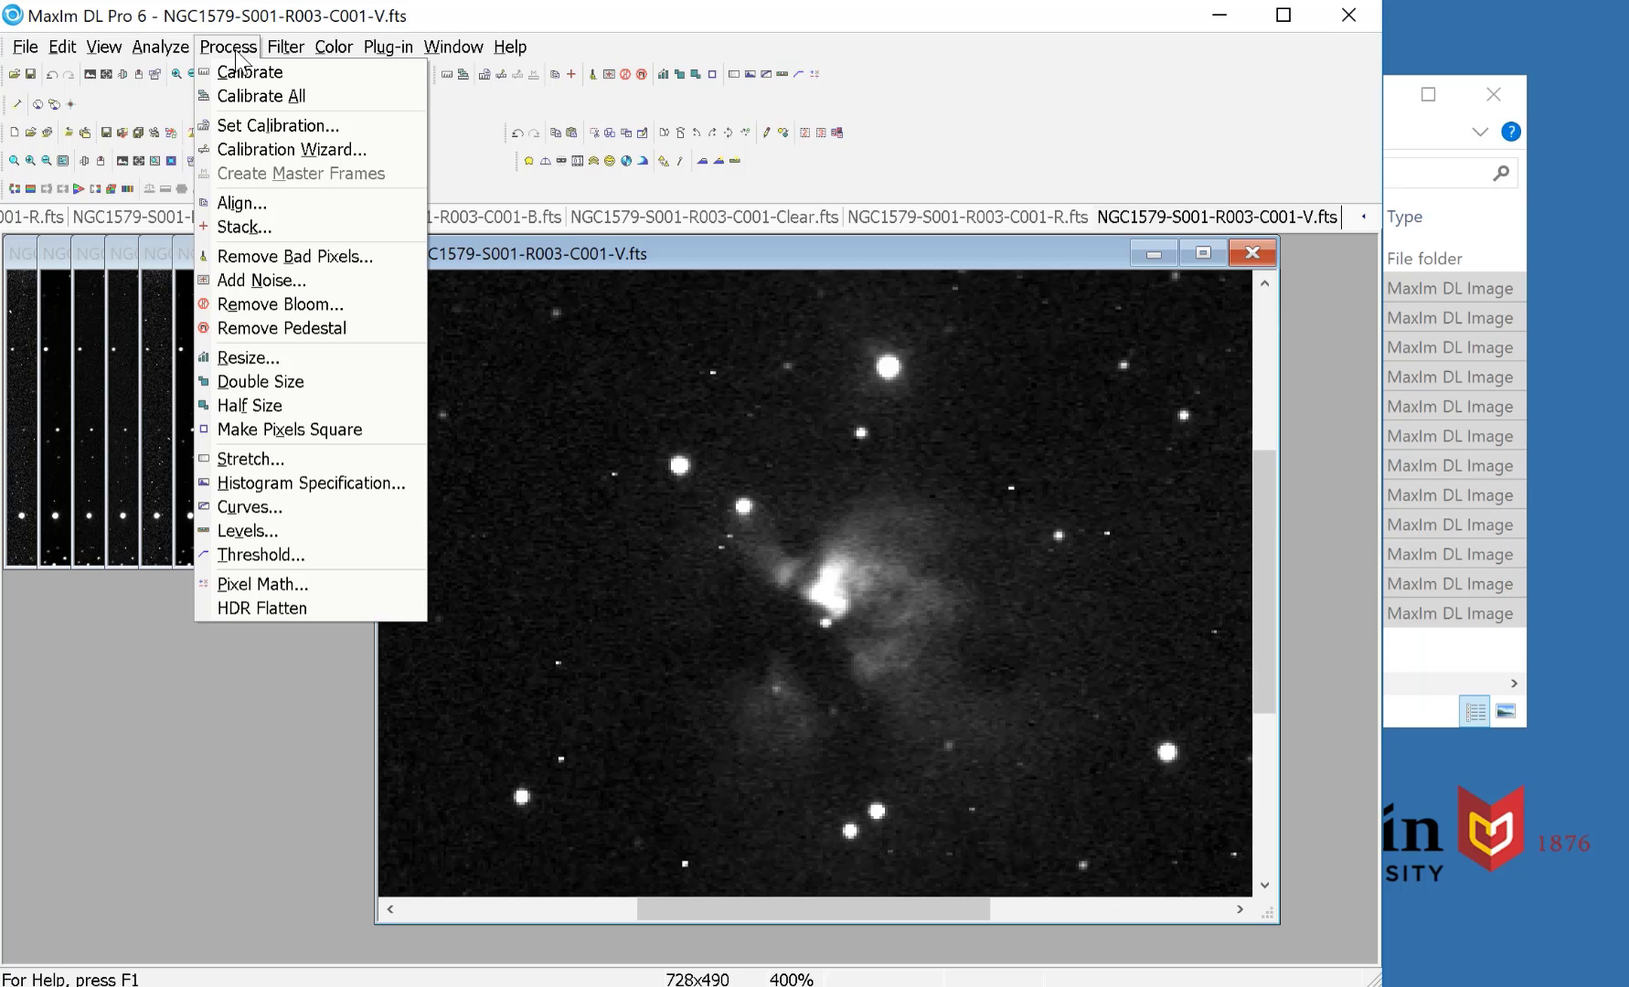
click(294, 306)
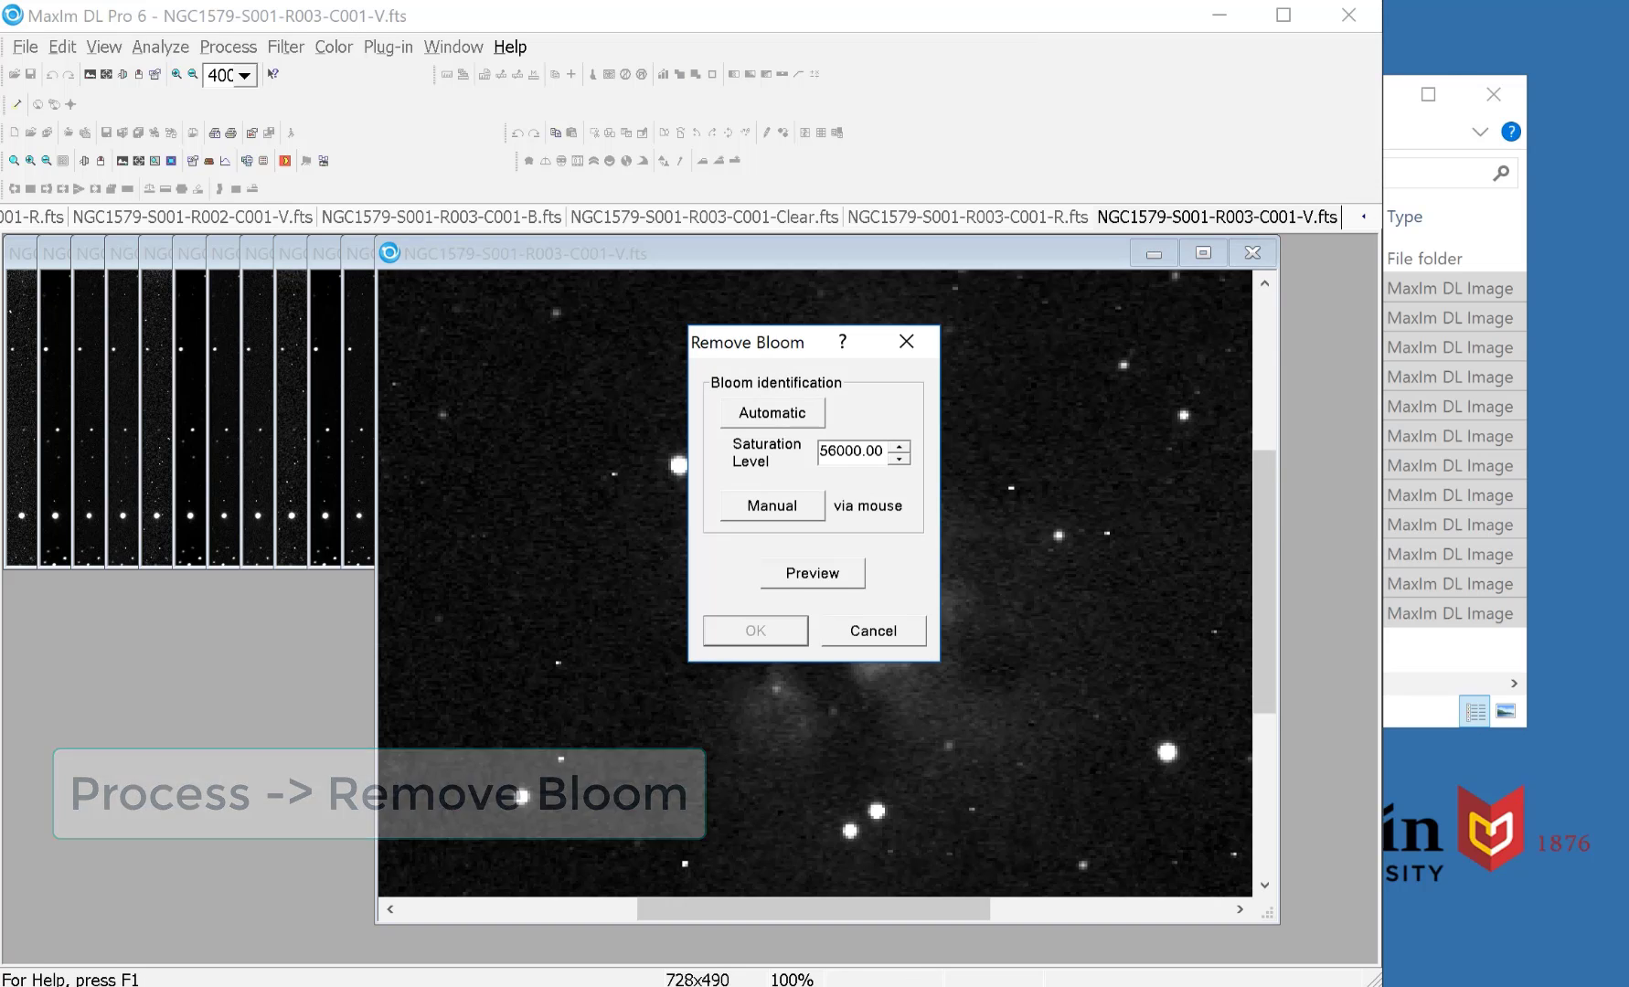
drag(793, 347, 470, 325)
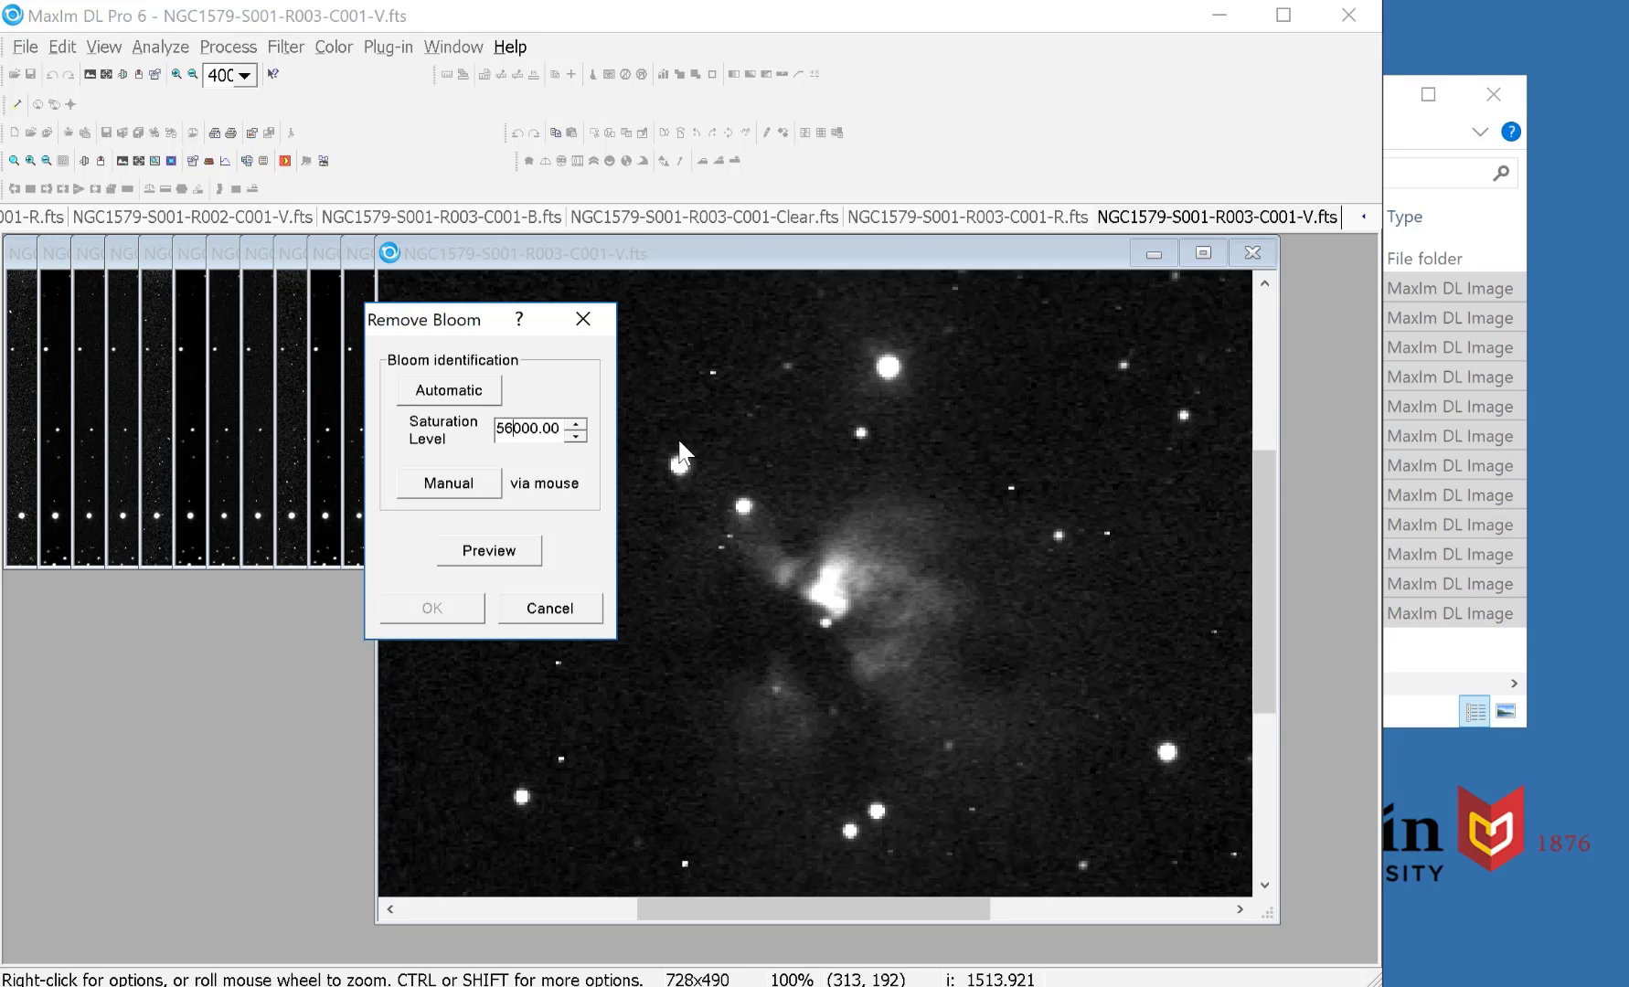
key(BackSpace)
key(BackSpace)
text(60)
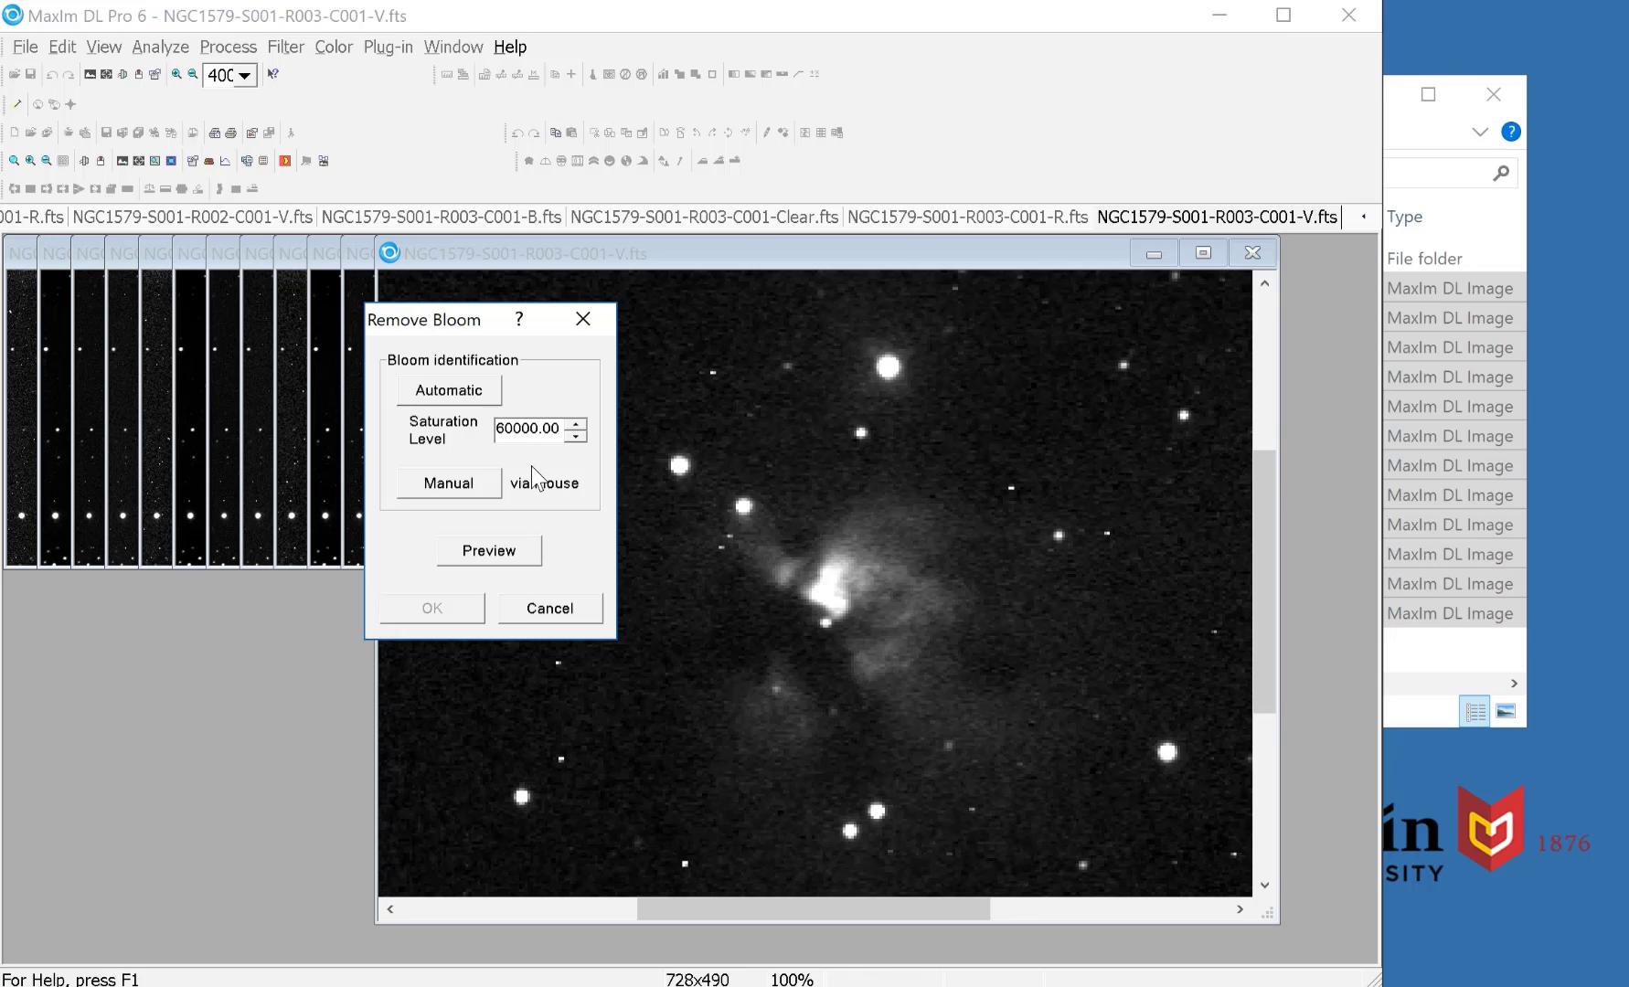
click(462, 396)
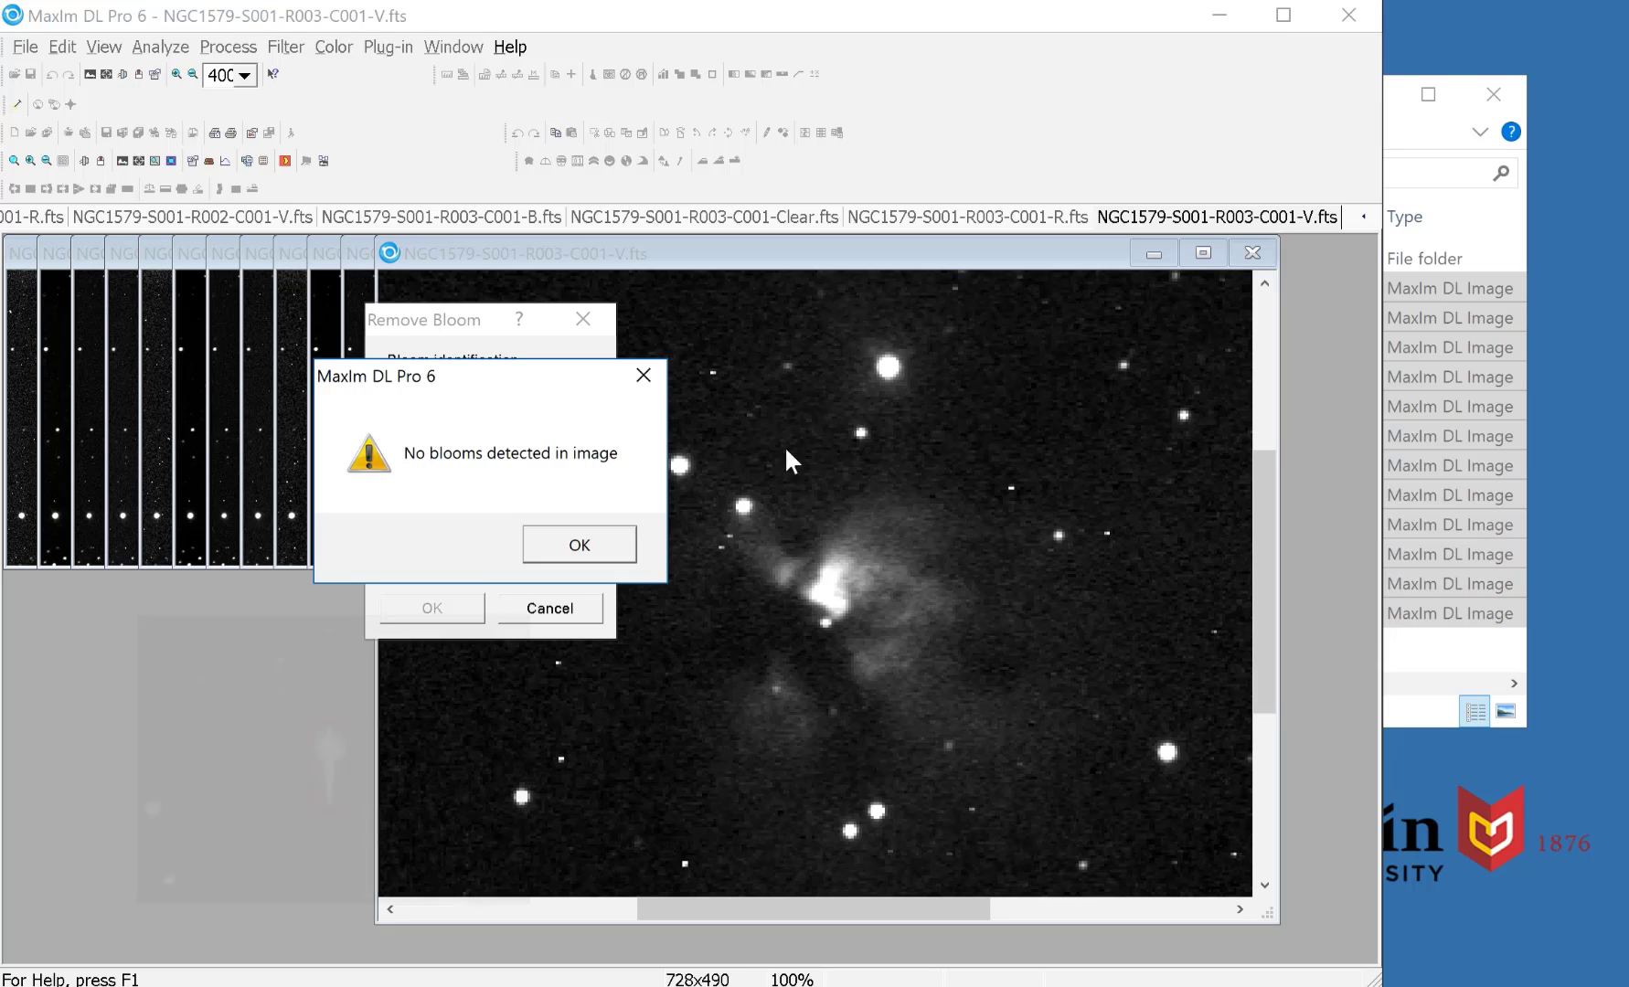
click(581, 545)
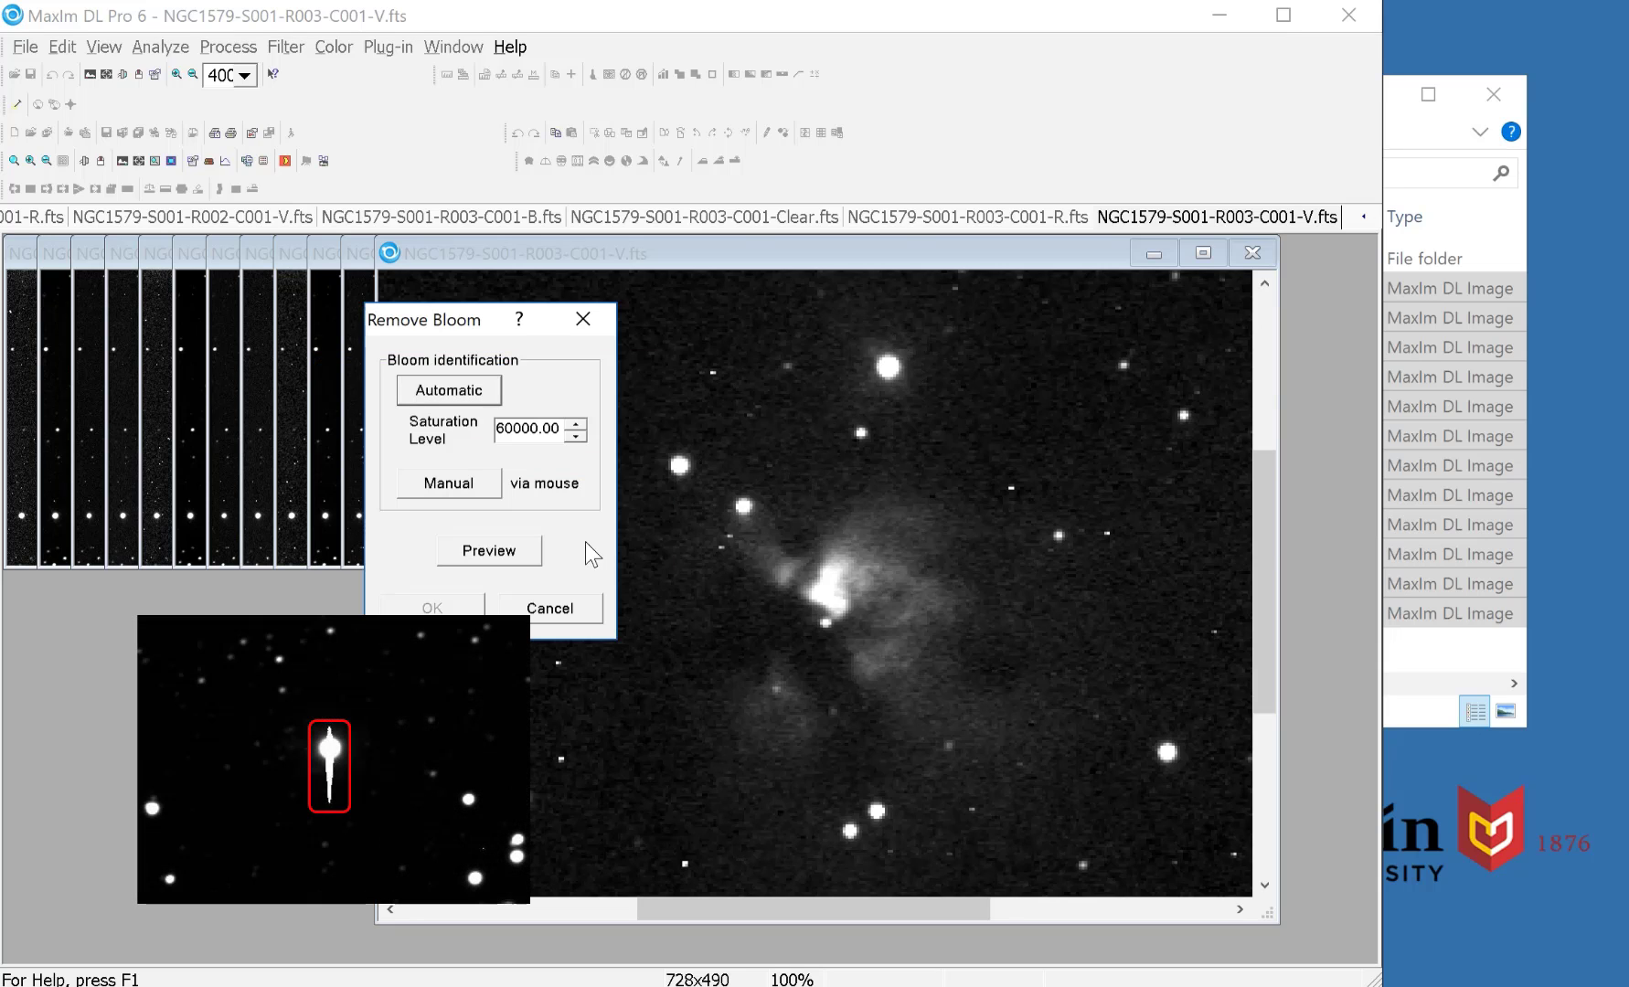
- Manually mark the bright star above the nebula as a bloom, preview its removal, and cancel Remove Bloom
click(467, 491)
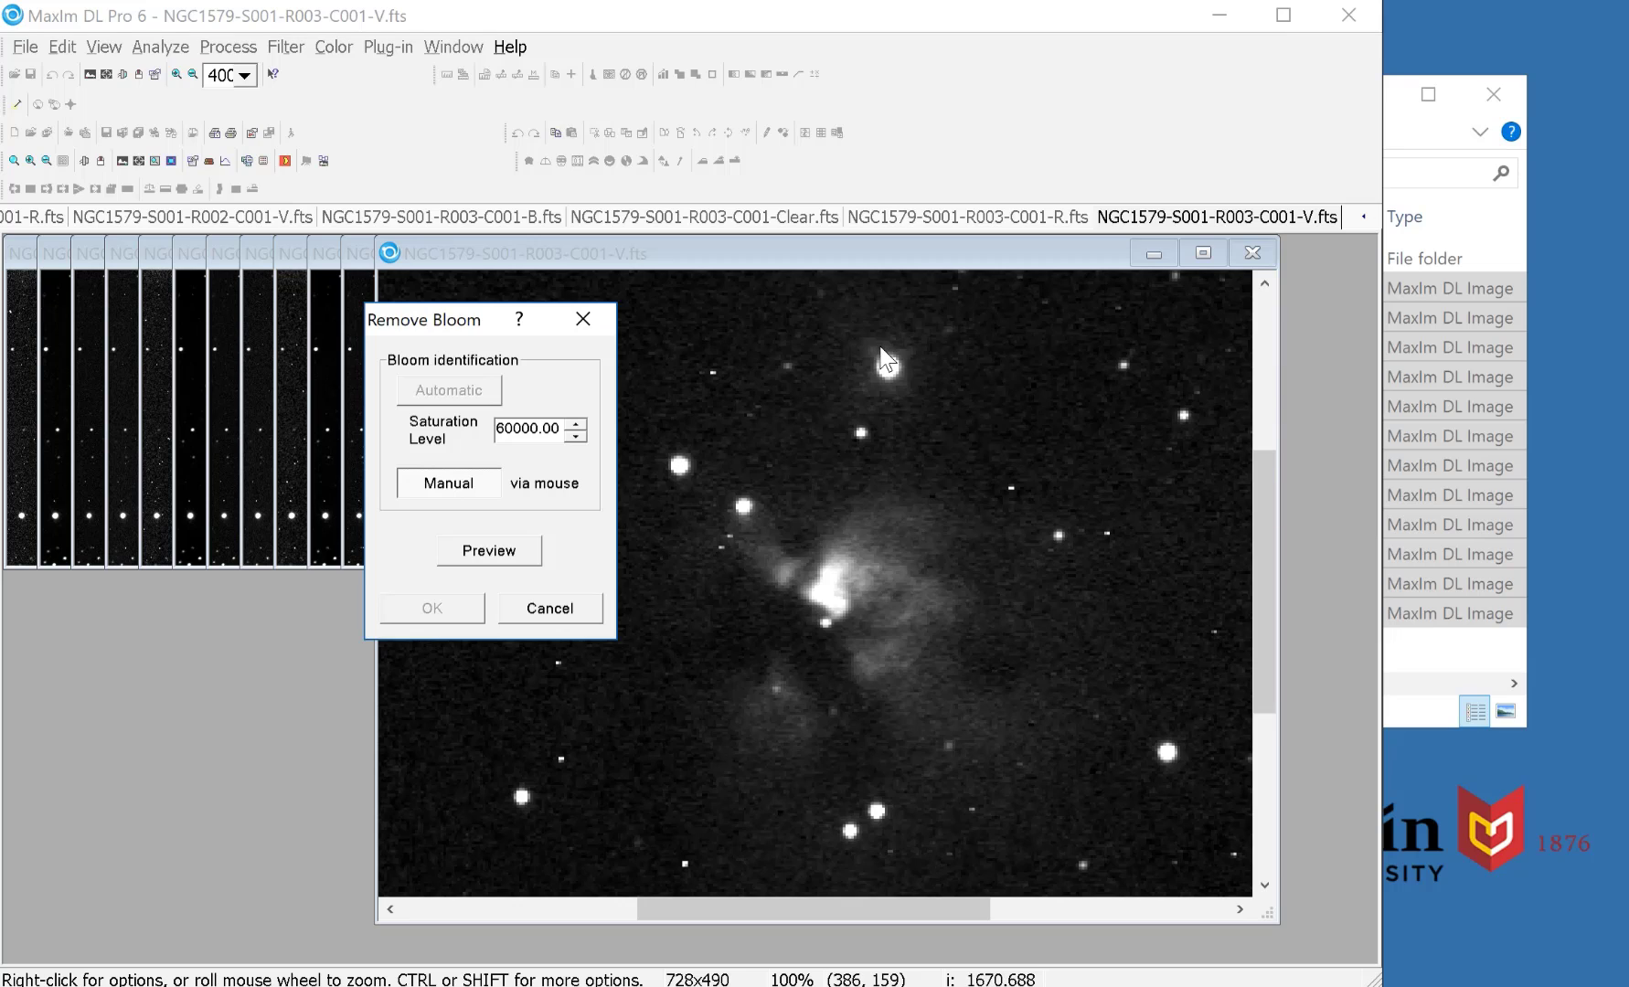
drag(875, 343, 900, 414)
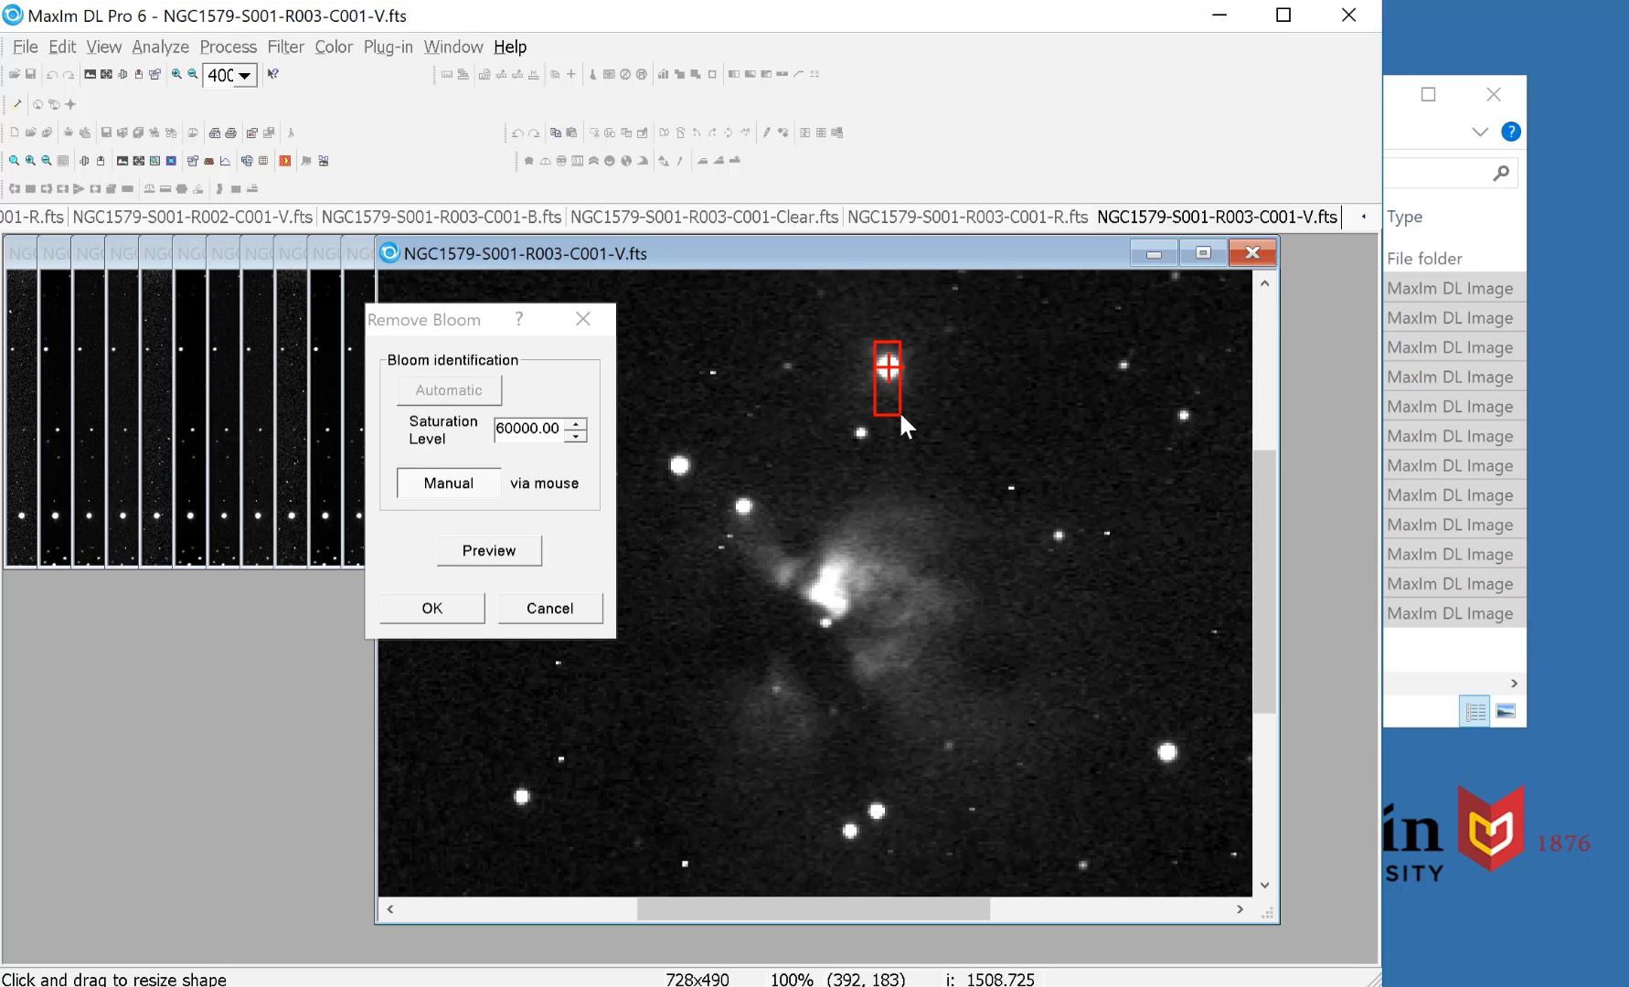
click(495, 555)
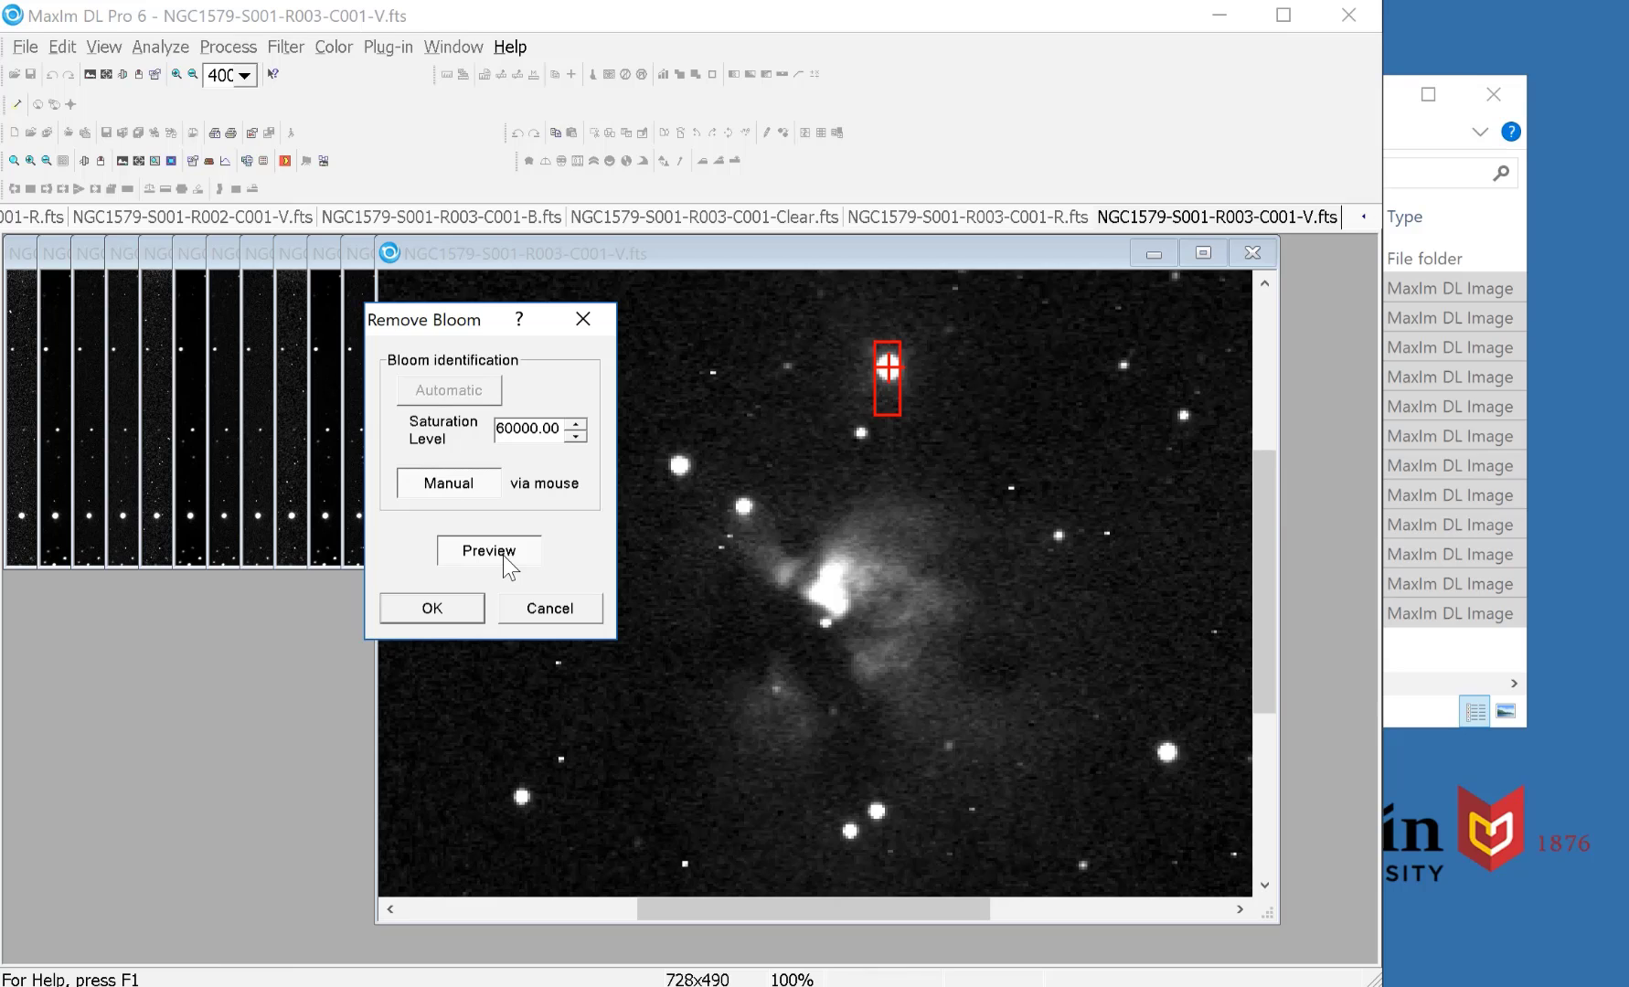
click(503, 555)
click(503, 555)
click(503, 555)
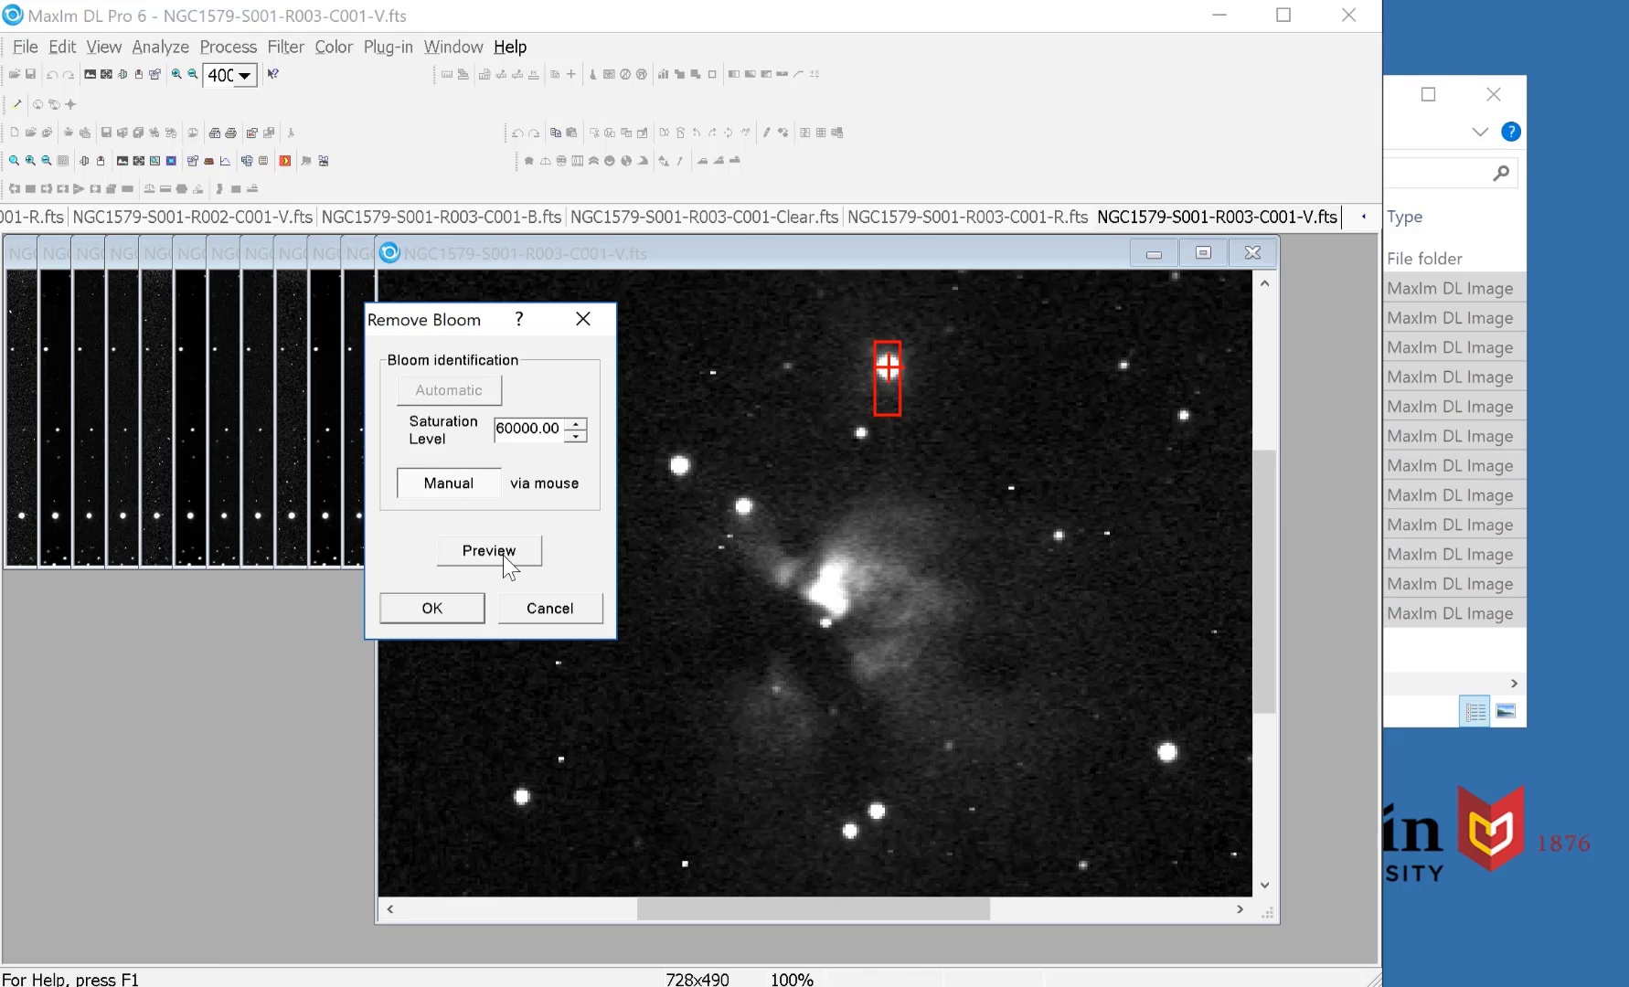
click(572, 608)
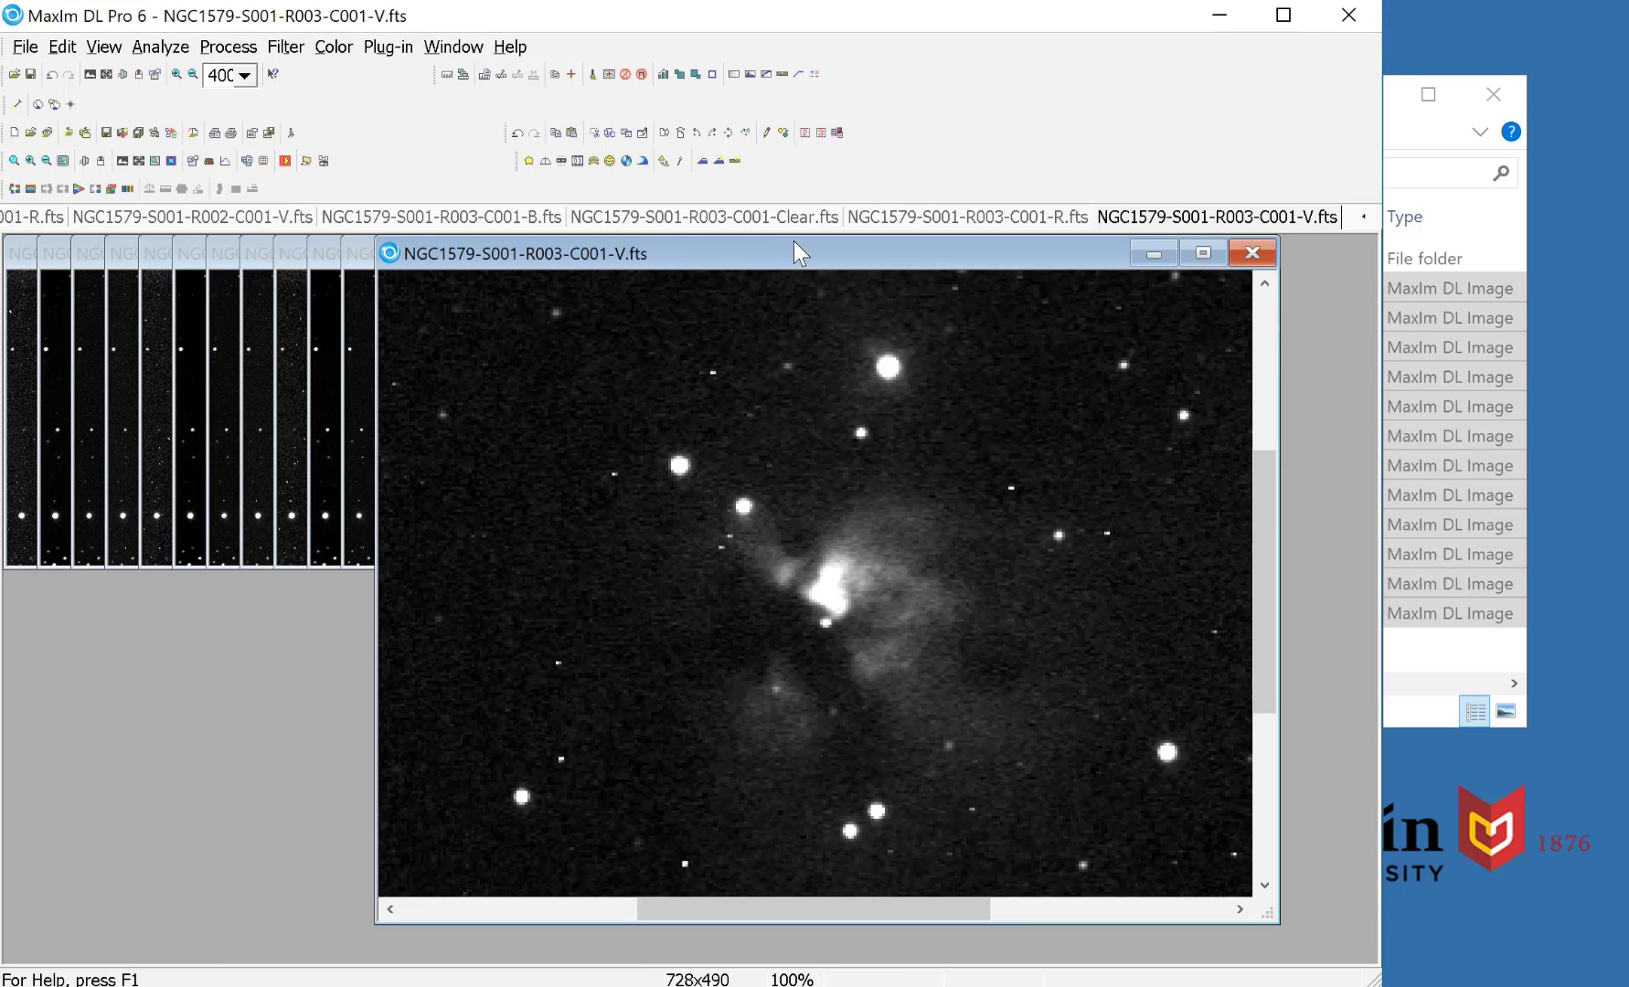
- Restart the Animate command and add all twelve NGC1579 images to the selected images
click(103, 47)
click(137, 542)
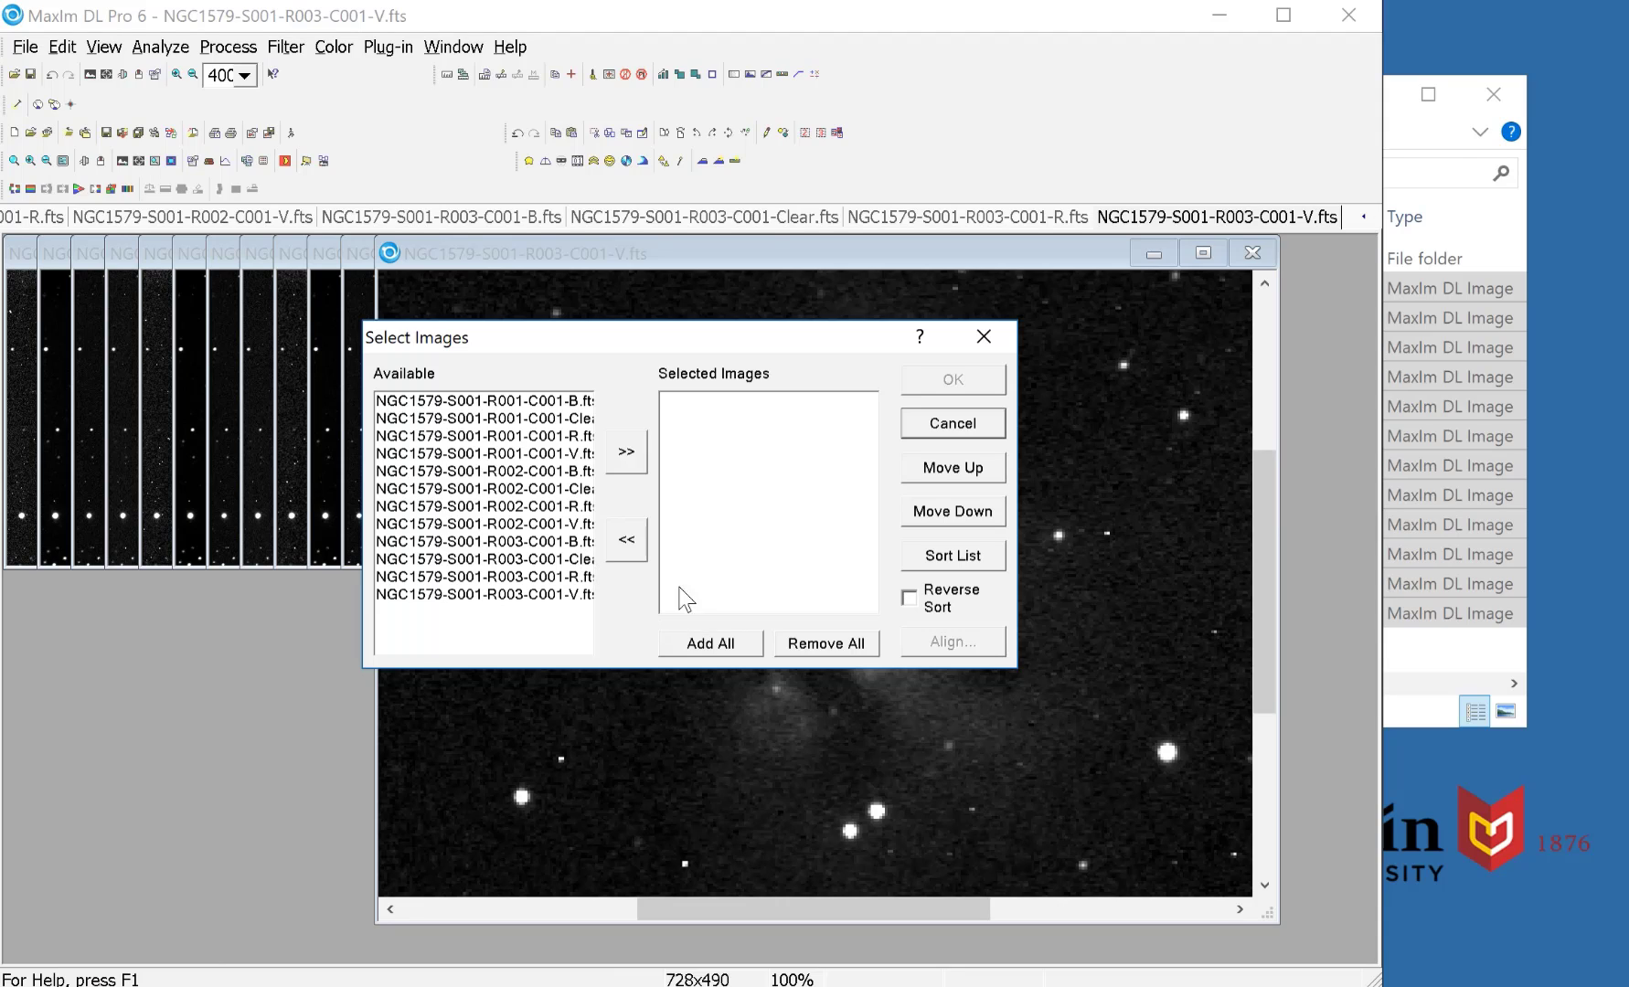
click(702, 643)
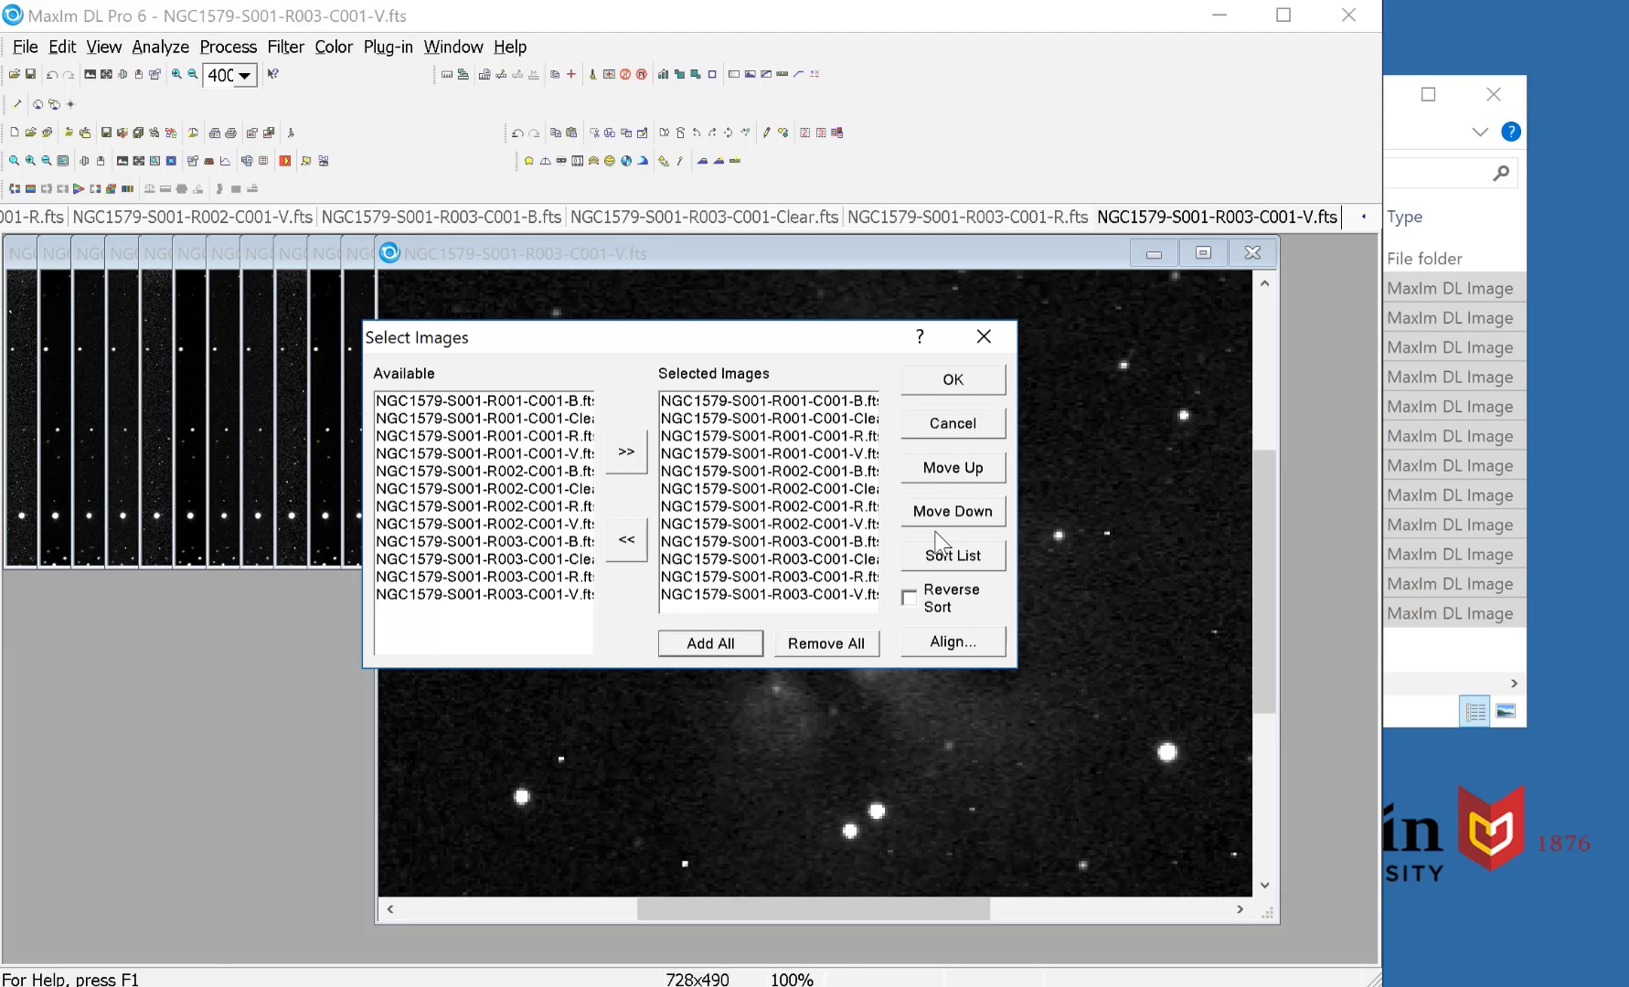
- Play the twelve-image animation at 200% zoom with a 0.5 sec frame interval, then close it
click(947, 390)
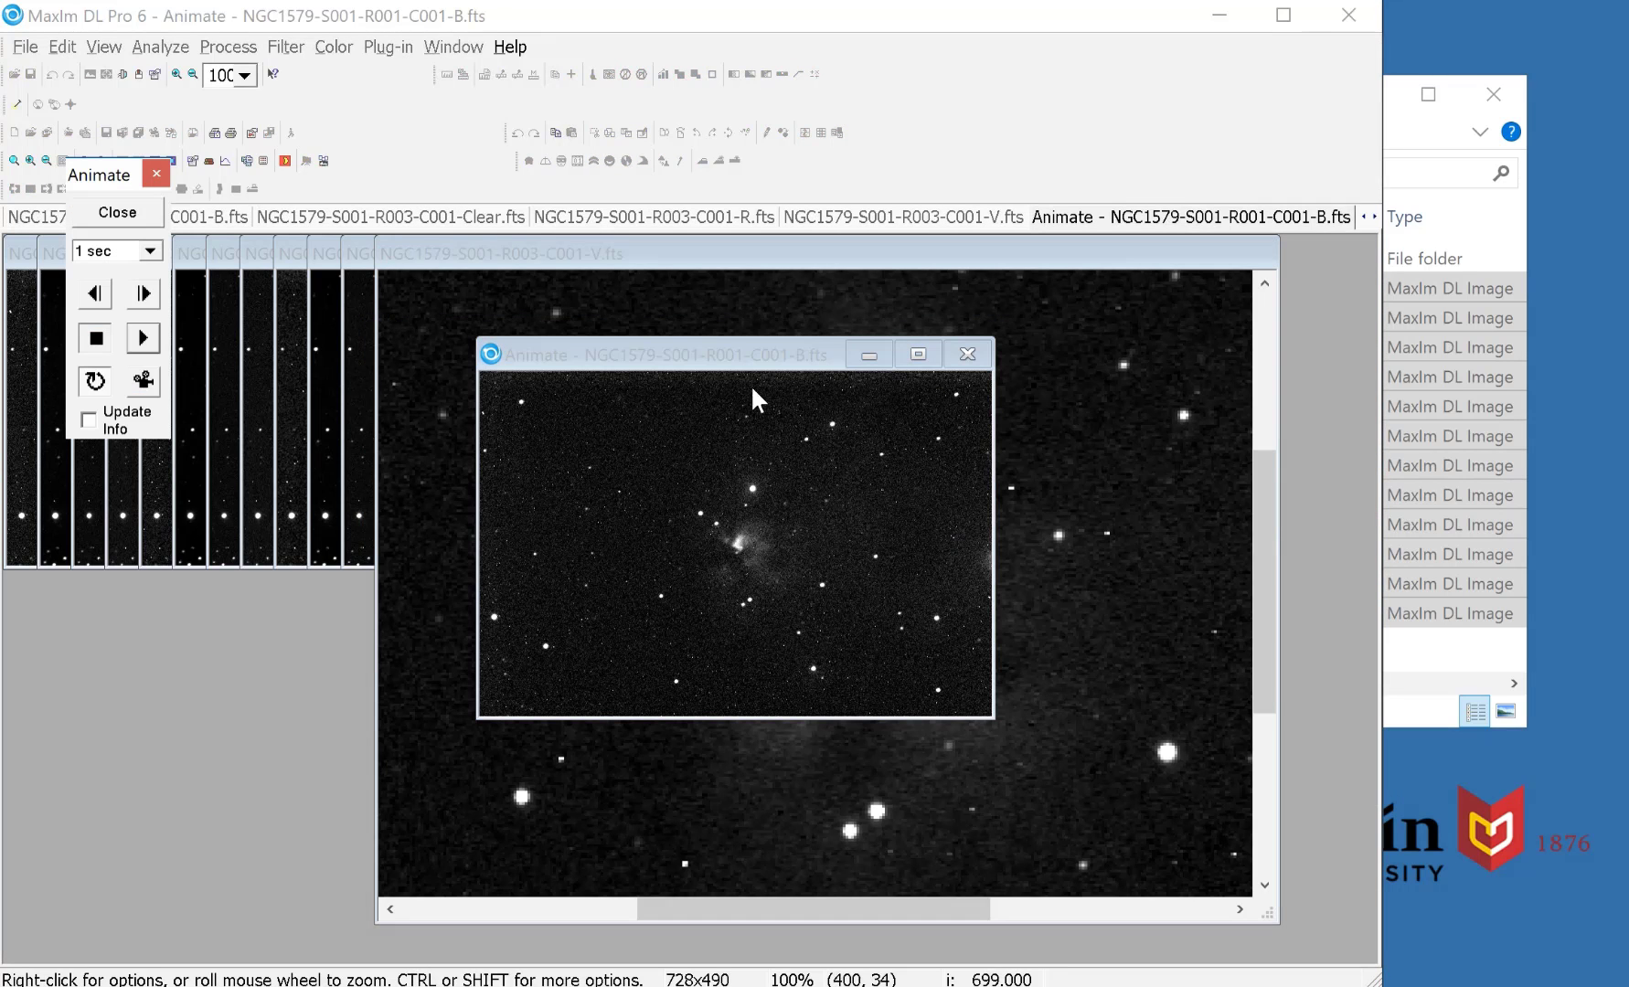
drag(650, 362, 533, 285)
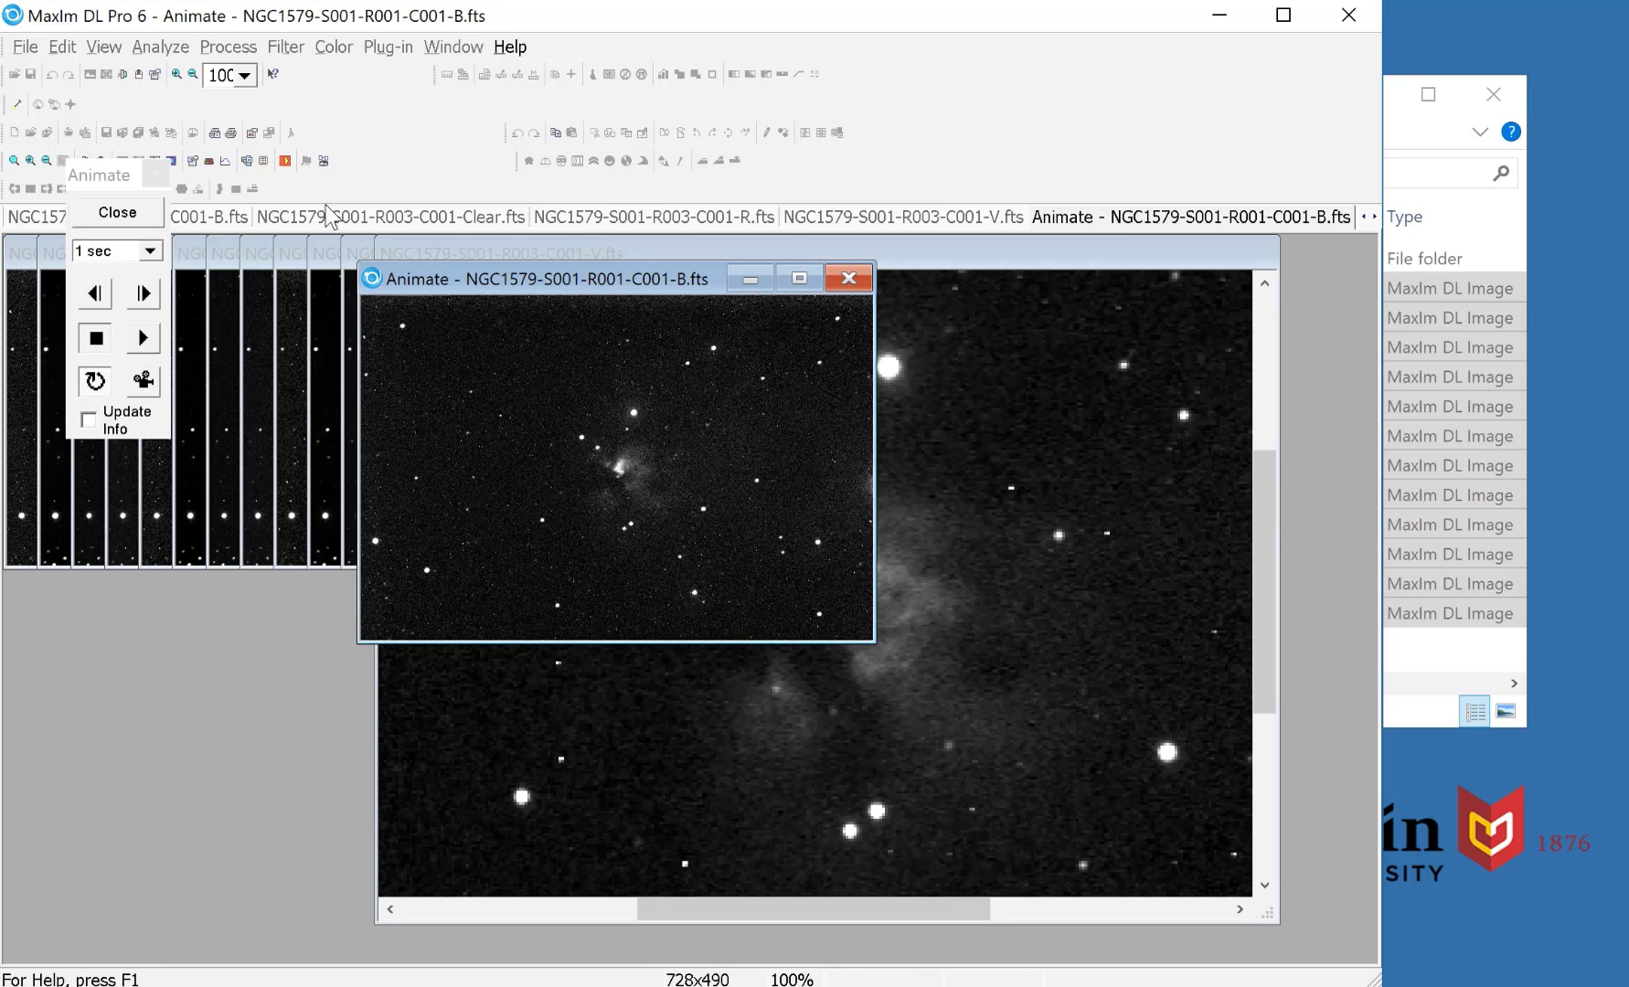
click(175, 75)
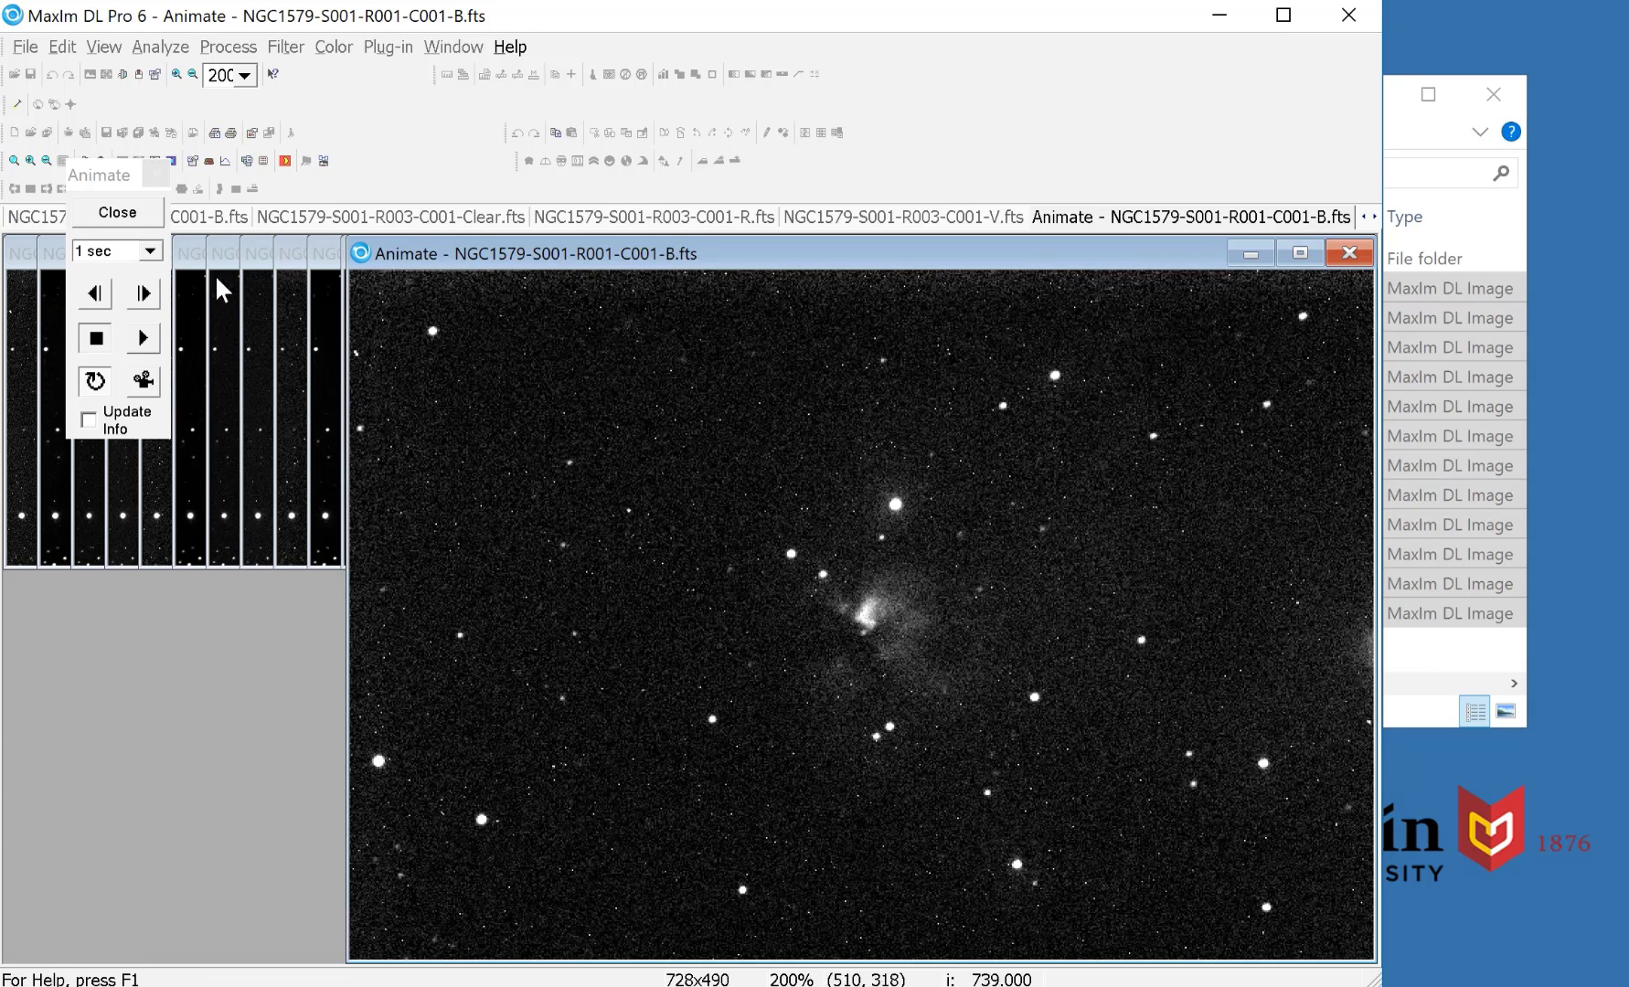
click(149, 250)
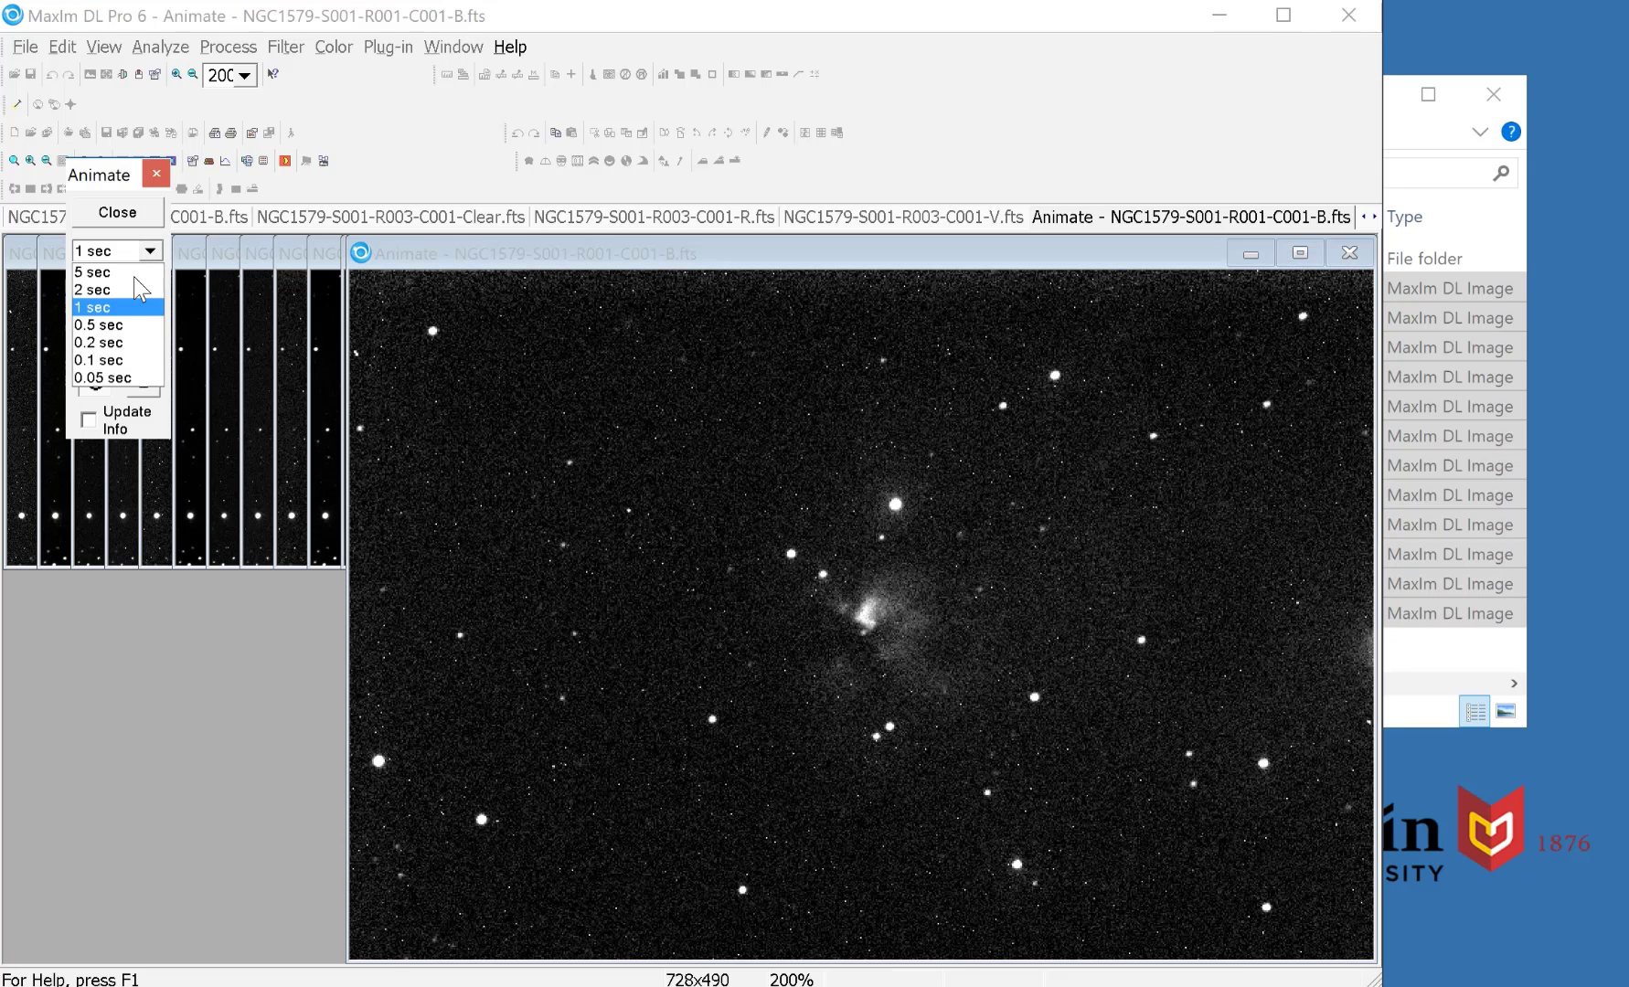
click(124, 324)
click(139, 338)
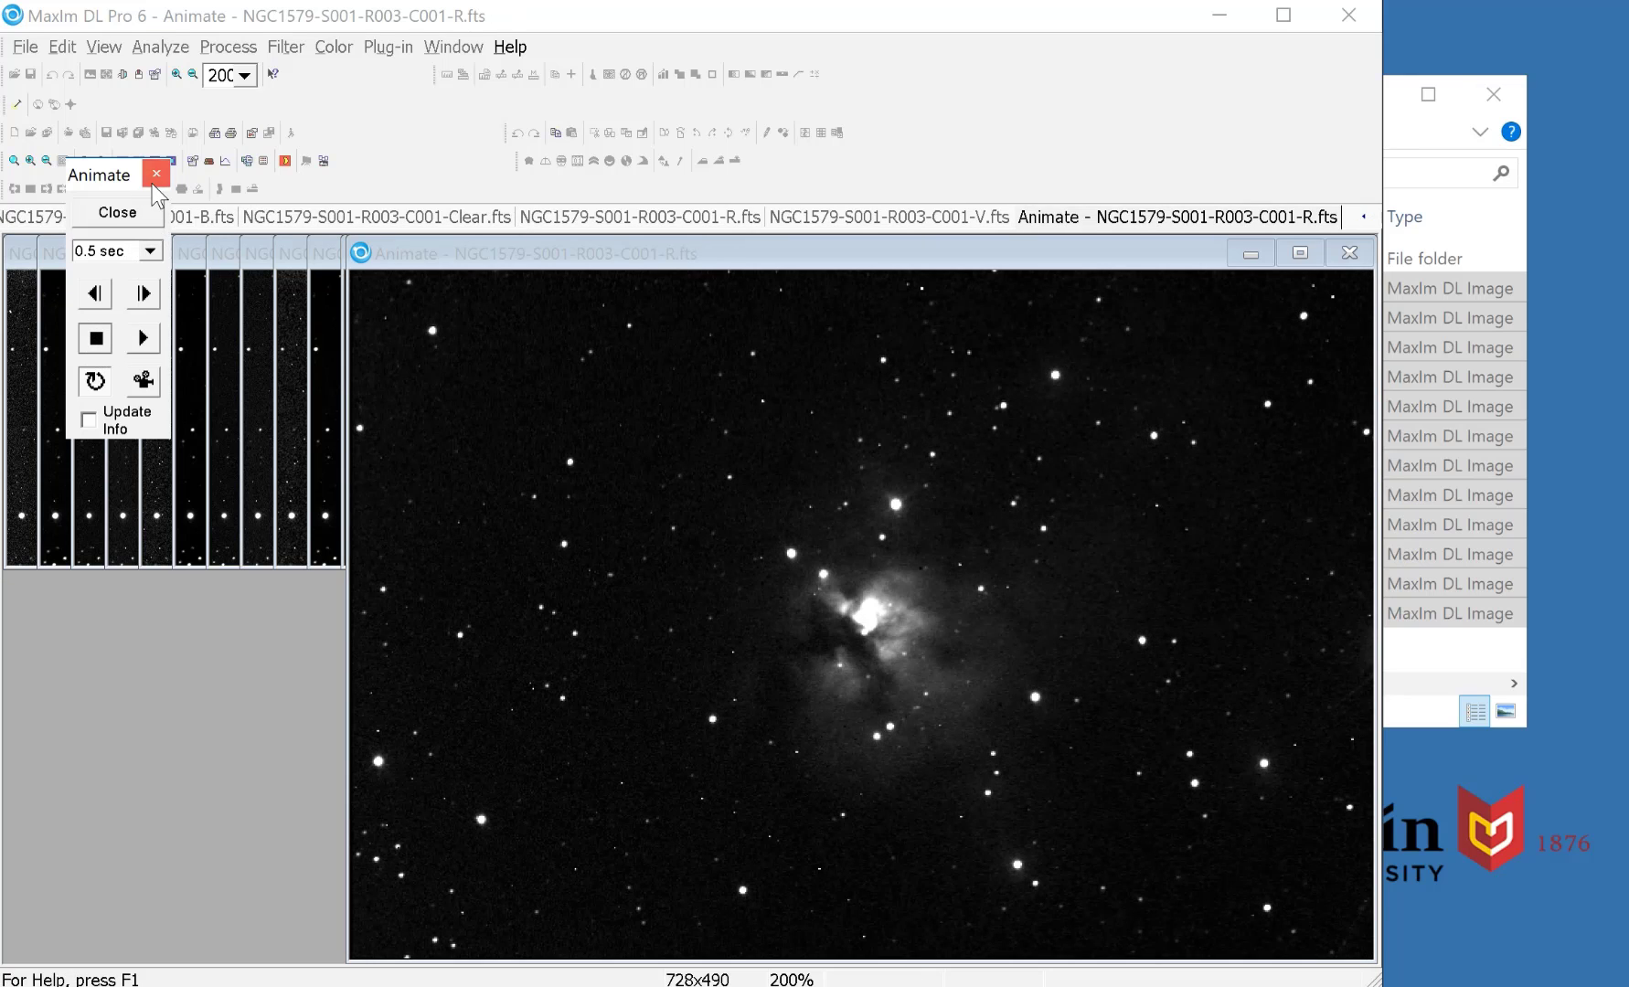
click(153, 217)
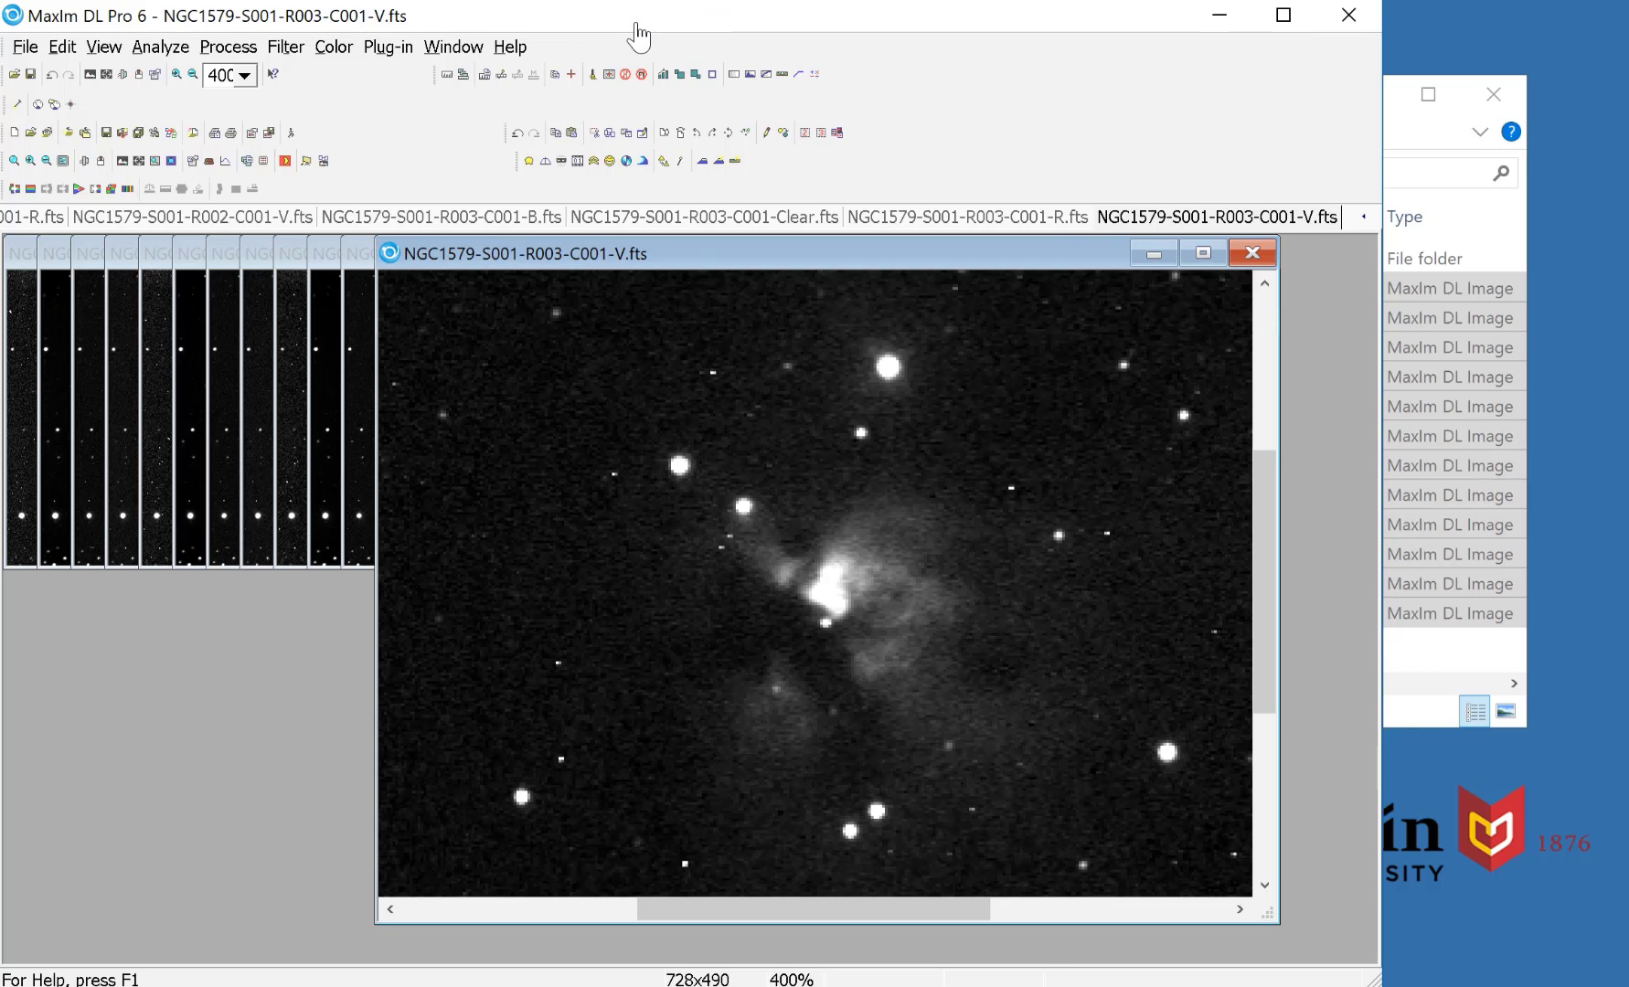
- Close all open images without saving any changes
click(34, 50)
click(71, 173)
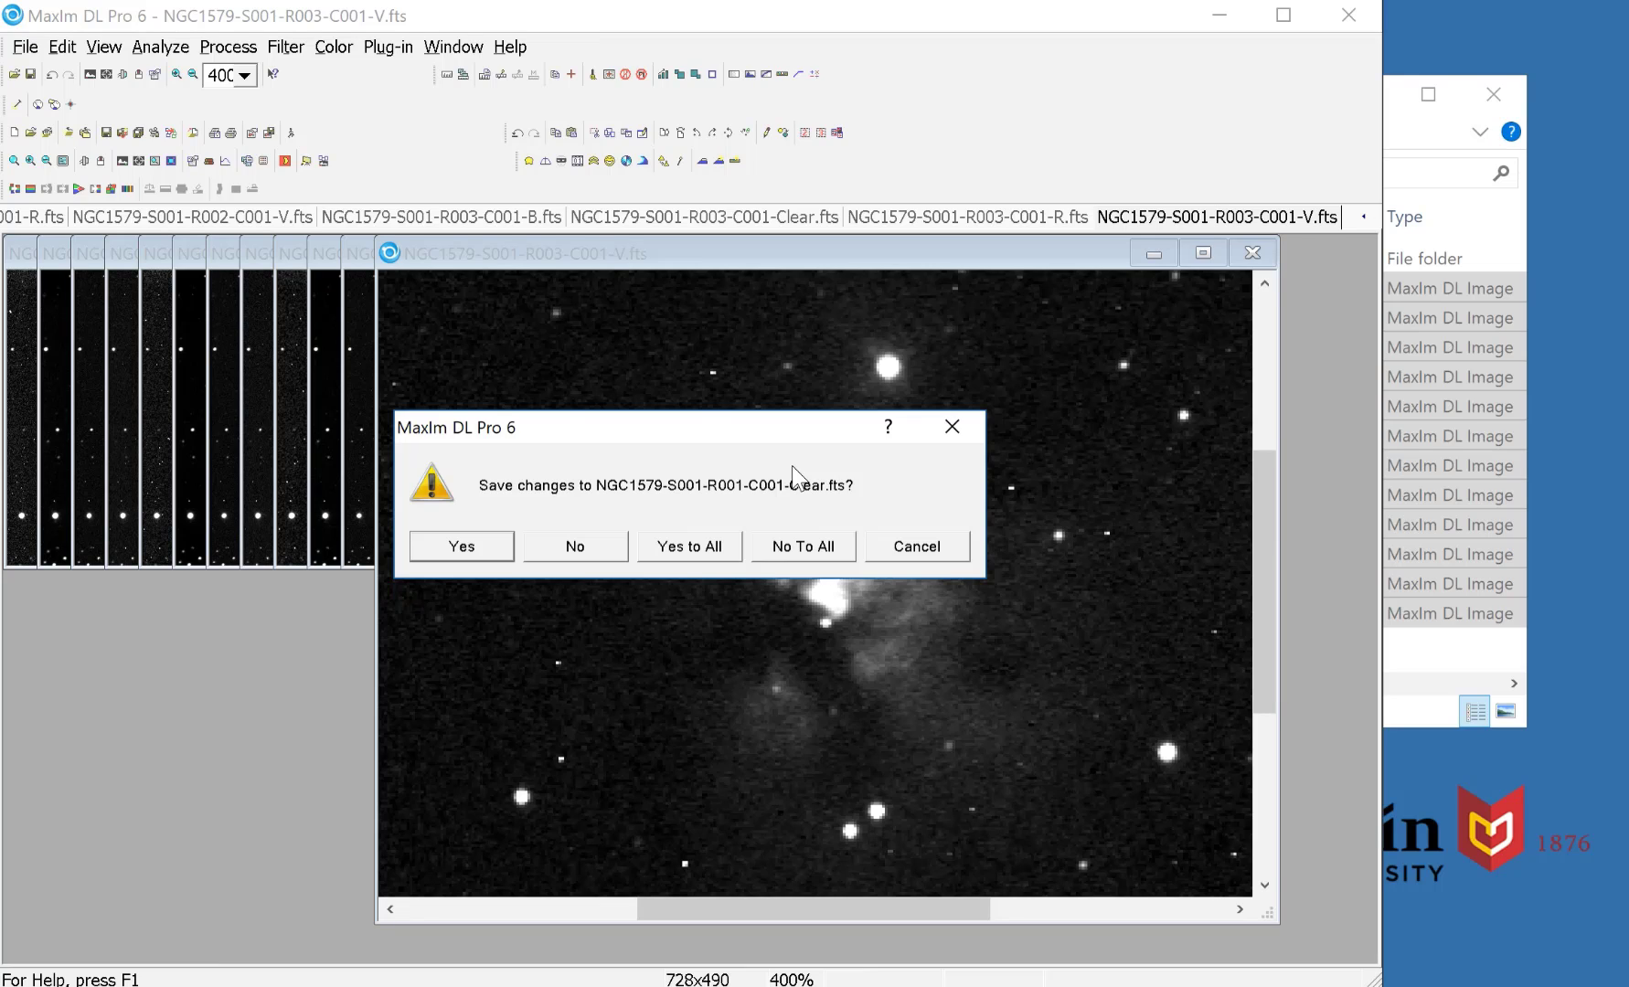
click(791, 554)
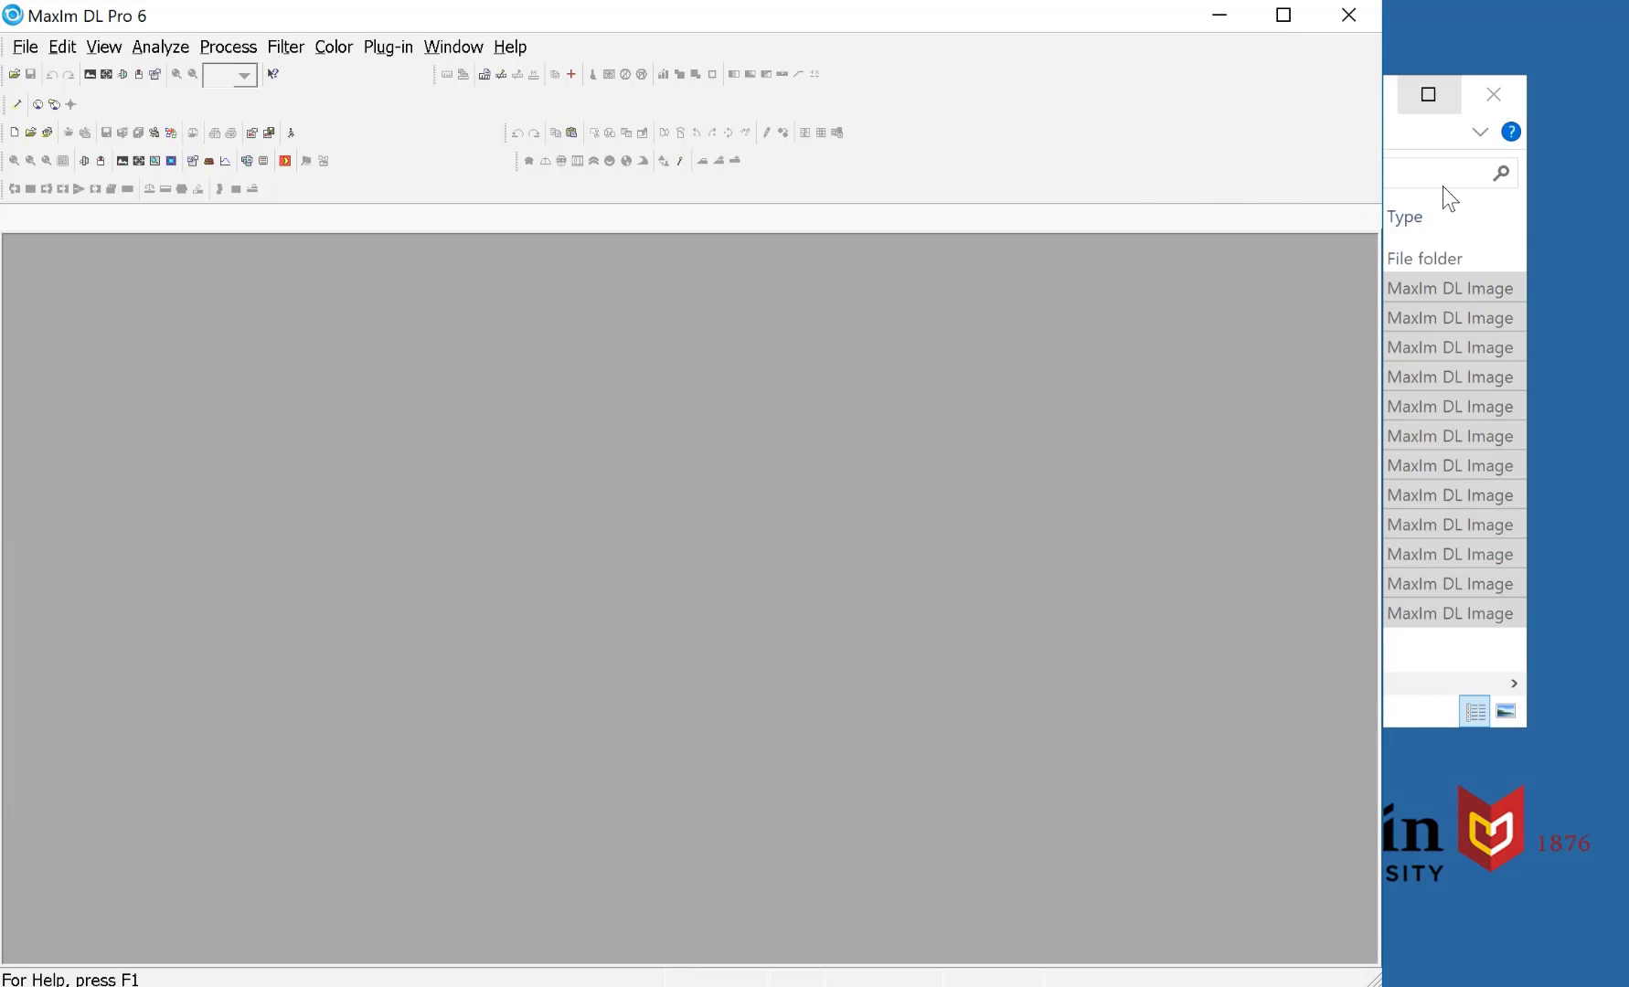
- Load the R001, R002 and R003 B-filter NGC1579 images from the Demo folder into MaxIm DL
click(1472, 646)
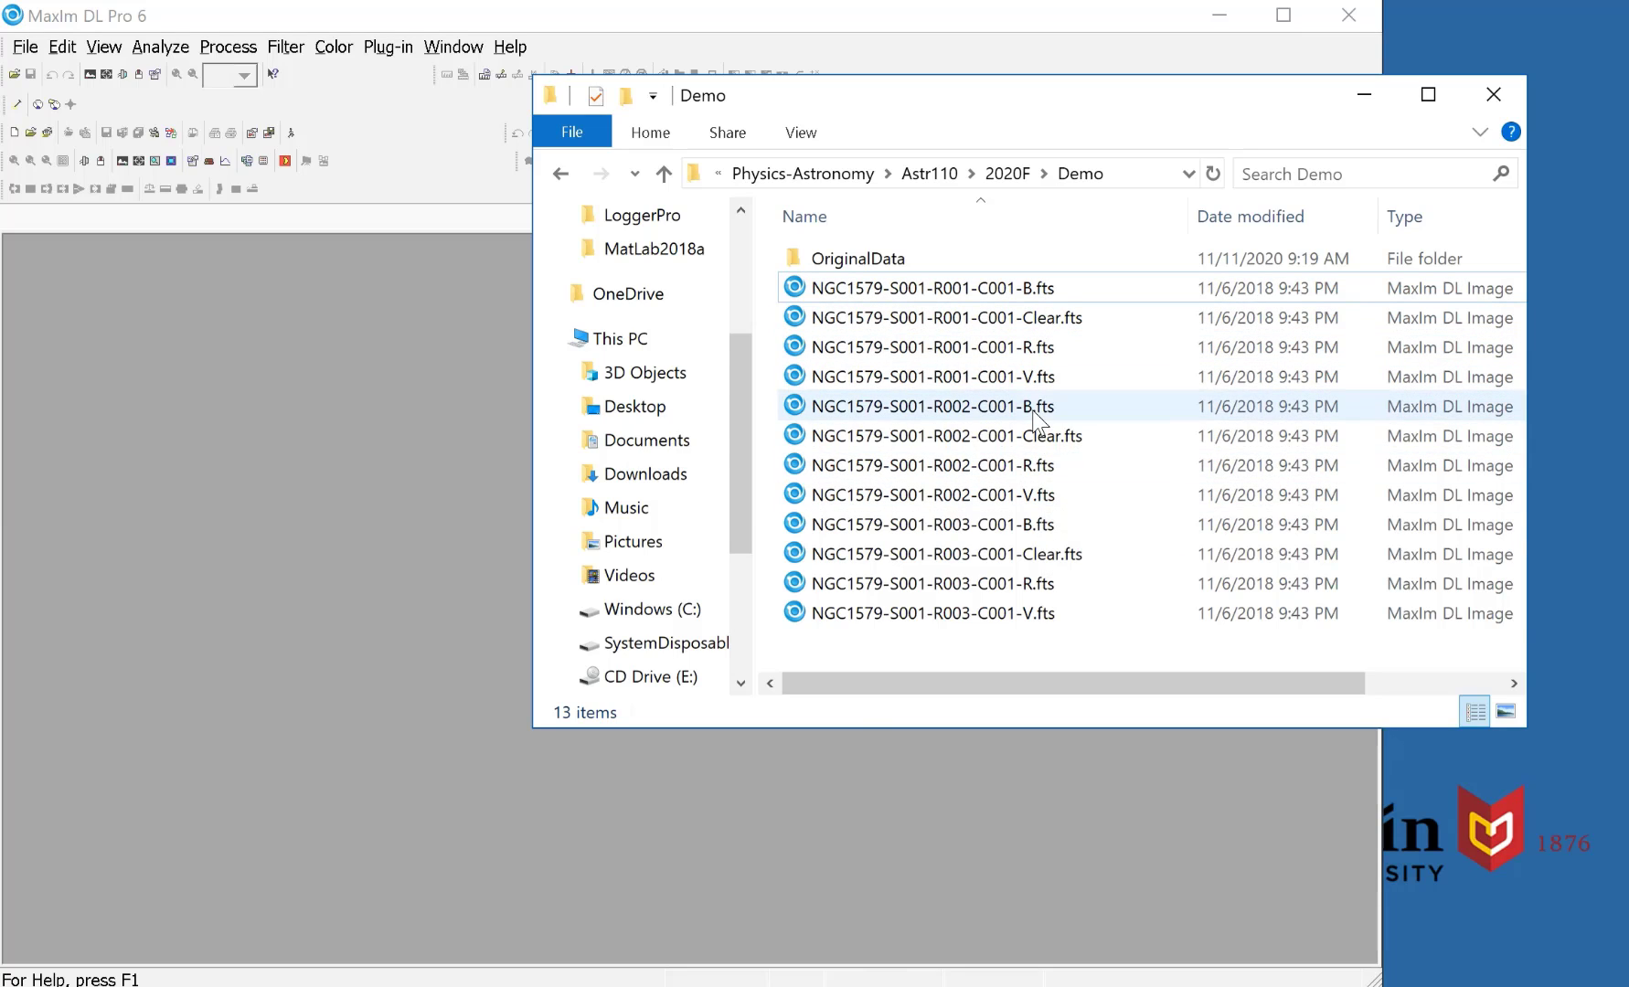
click(785, 282)
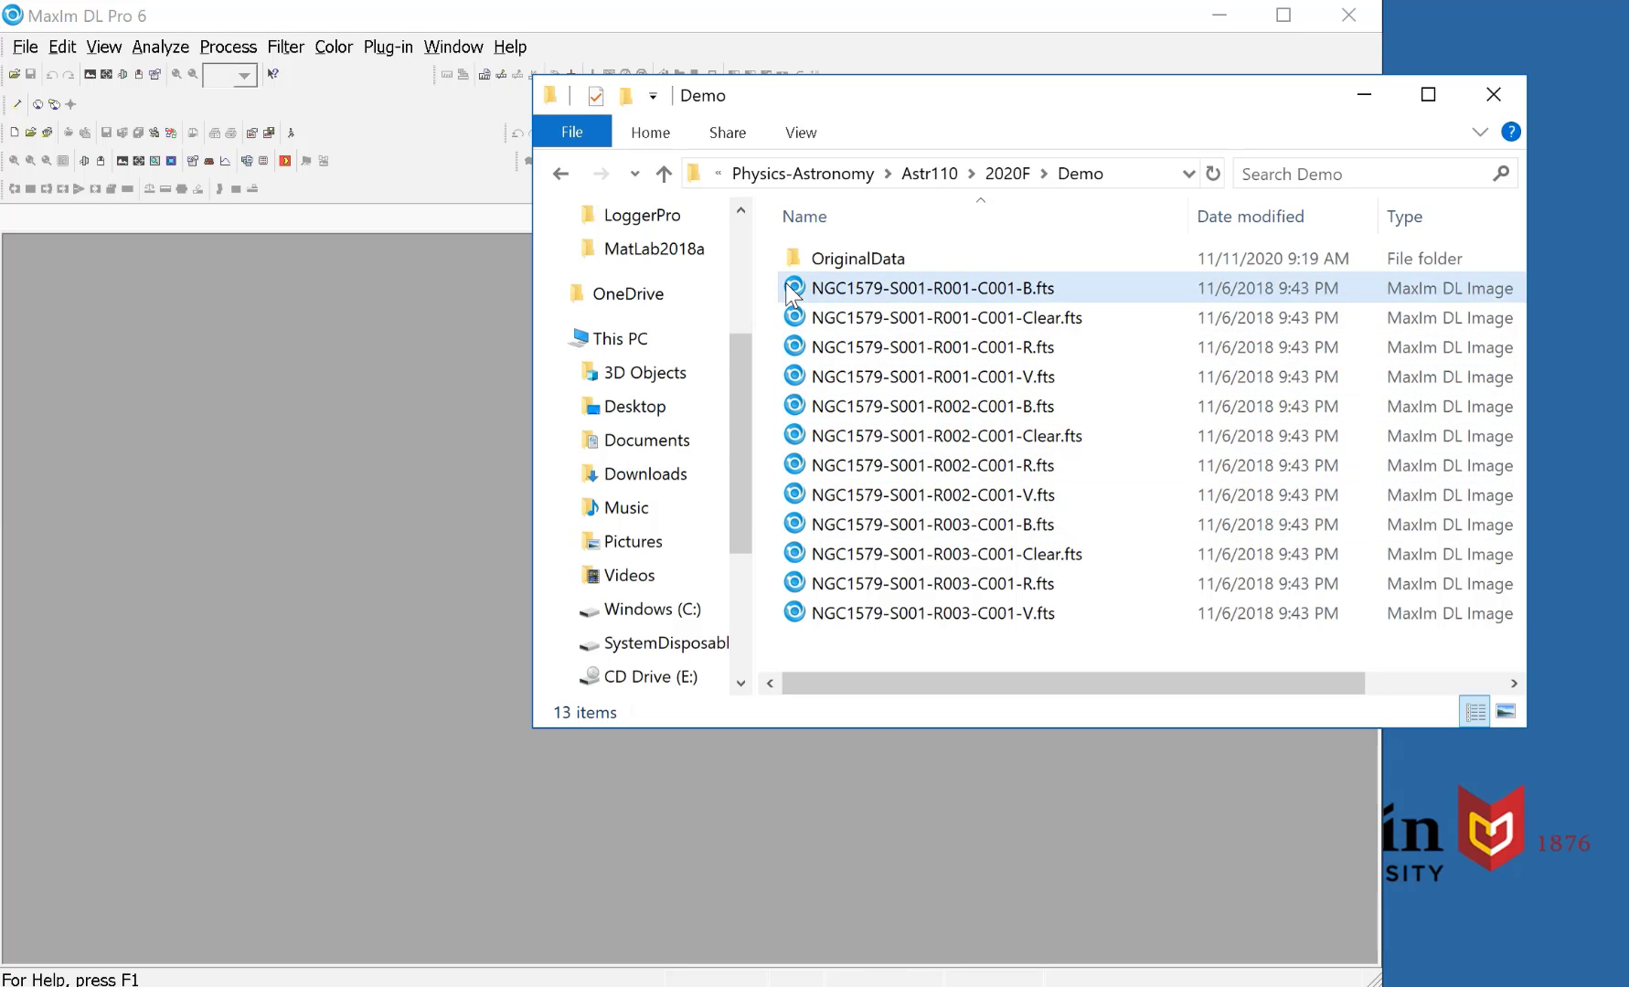
drag(785, 265, 473, 328)
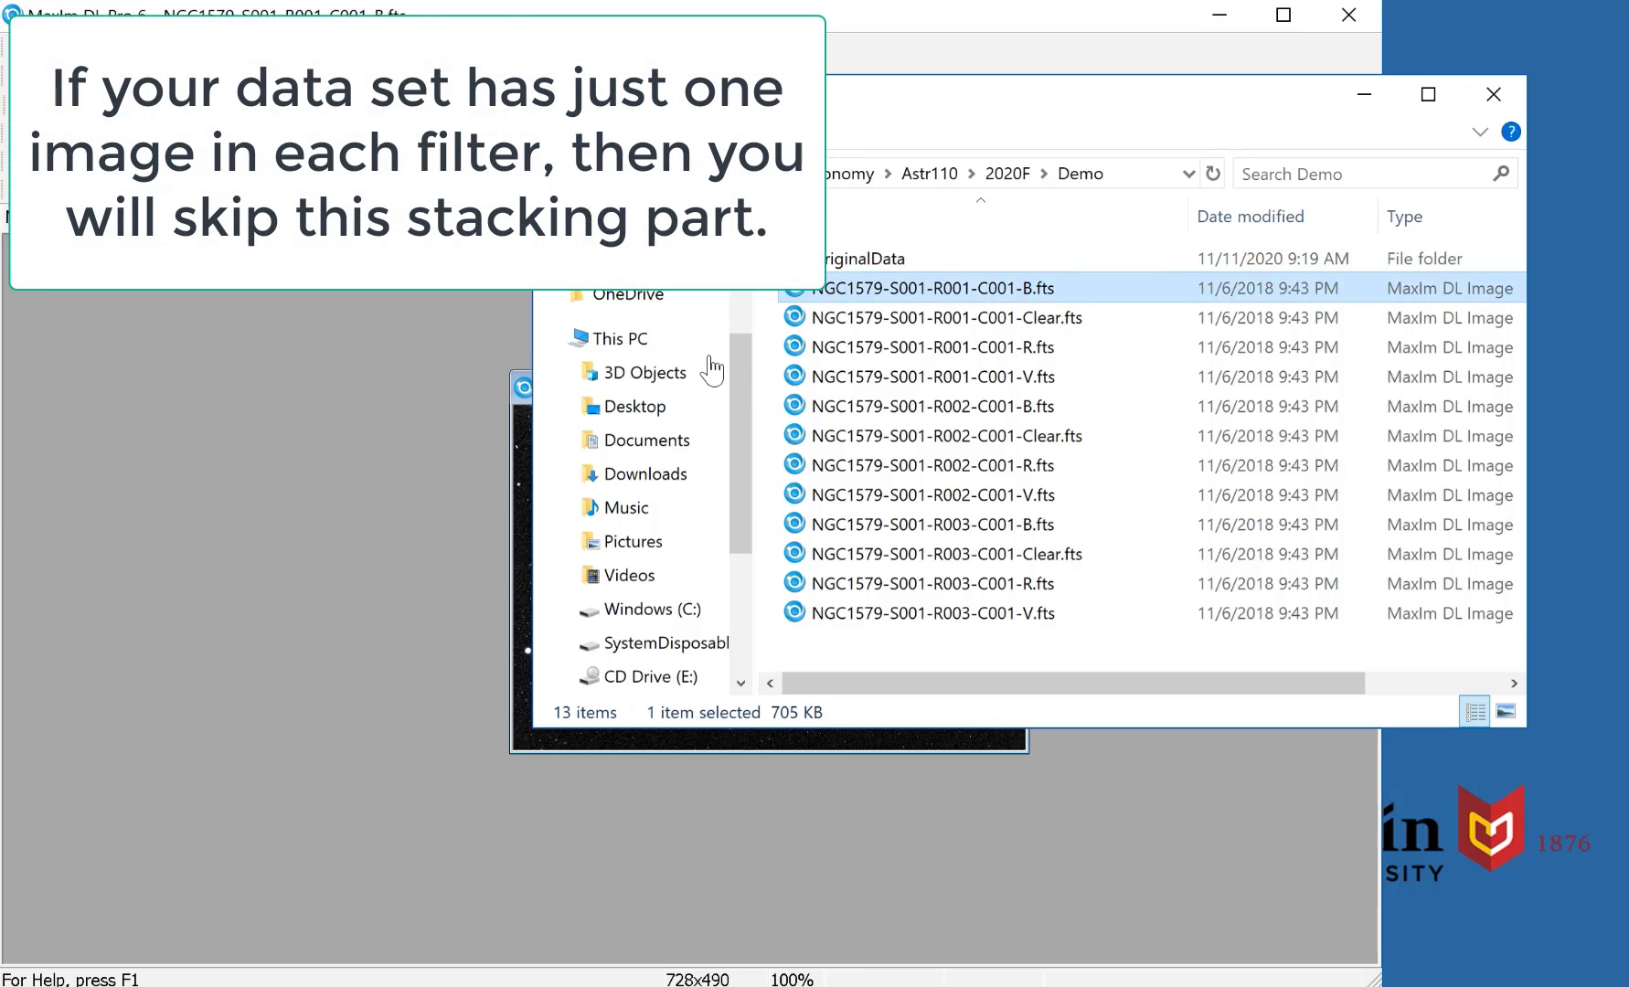
drag(801, 405, 367, 424)
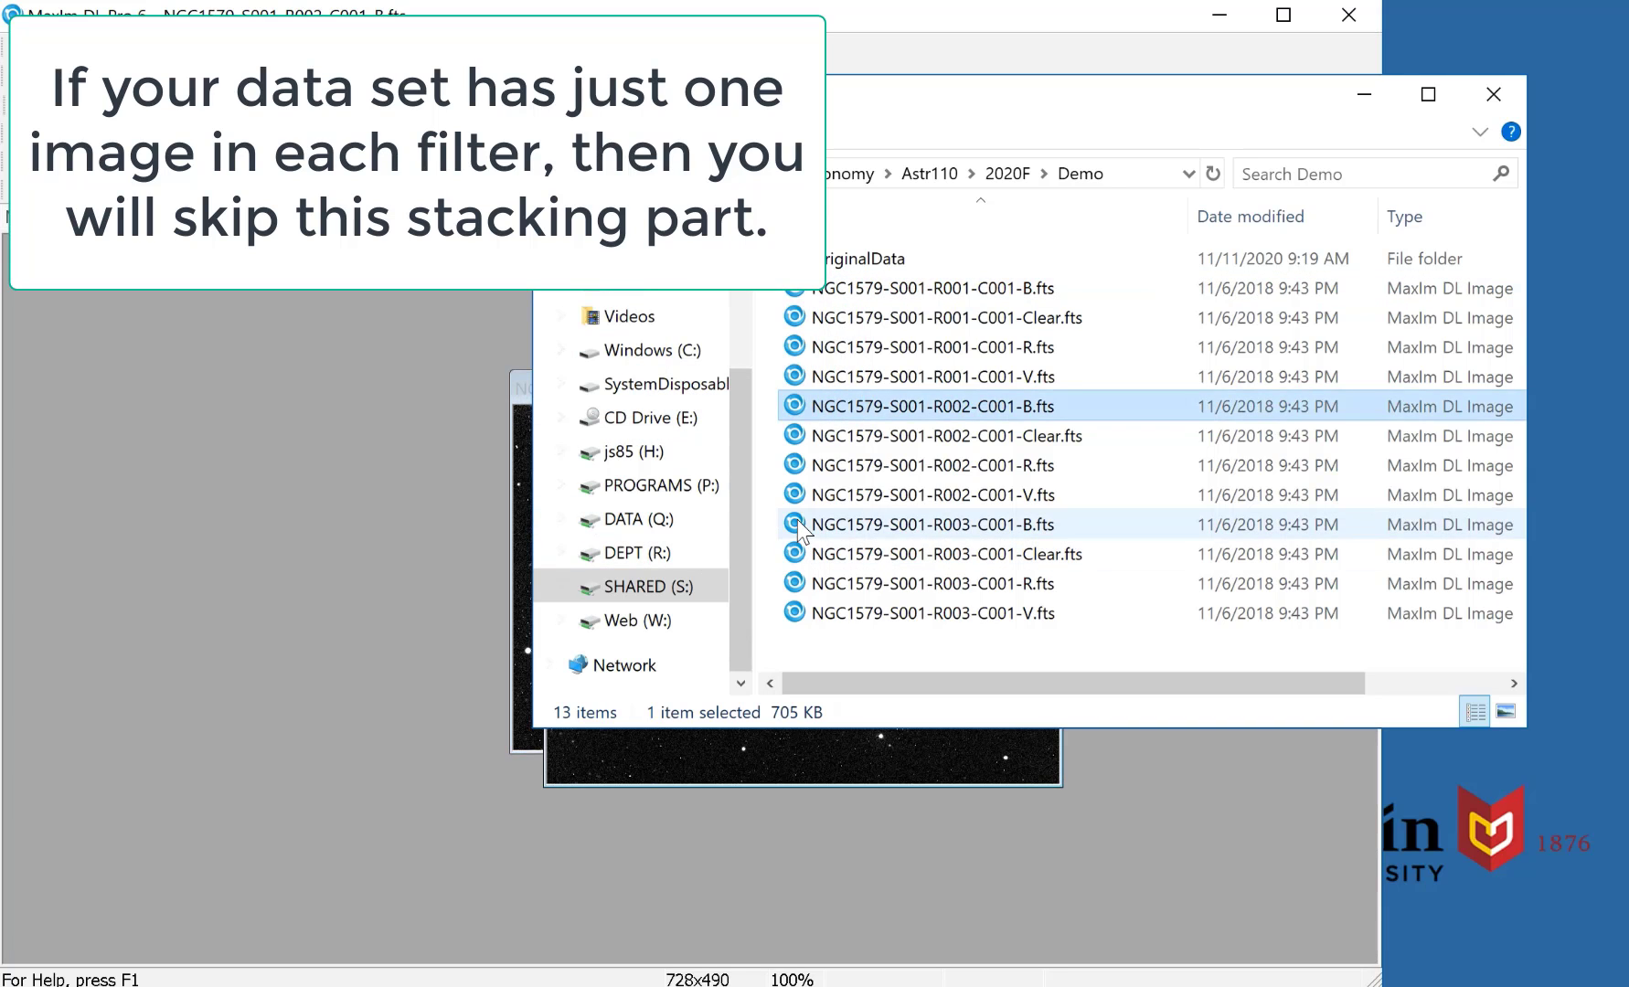
drag(798, 519, 403, 519)
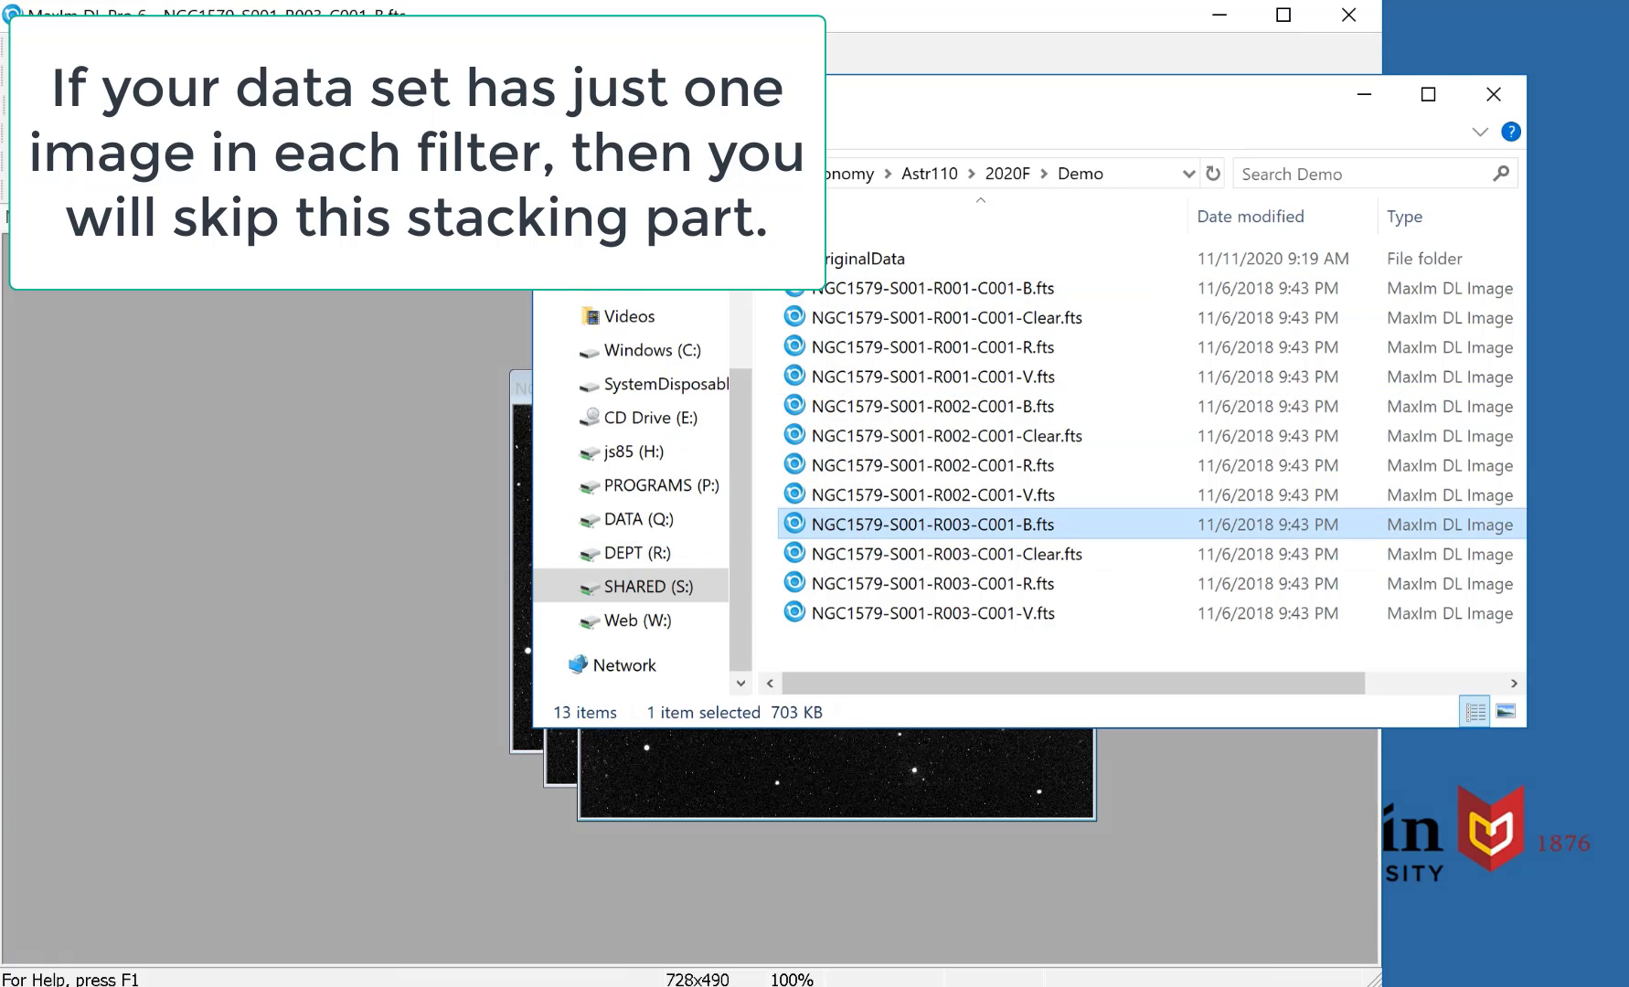
click(835, 16)
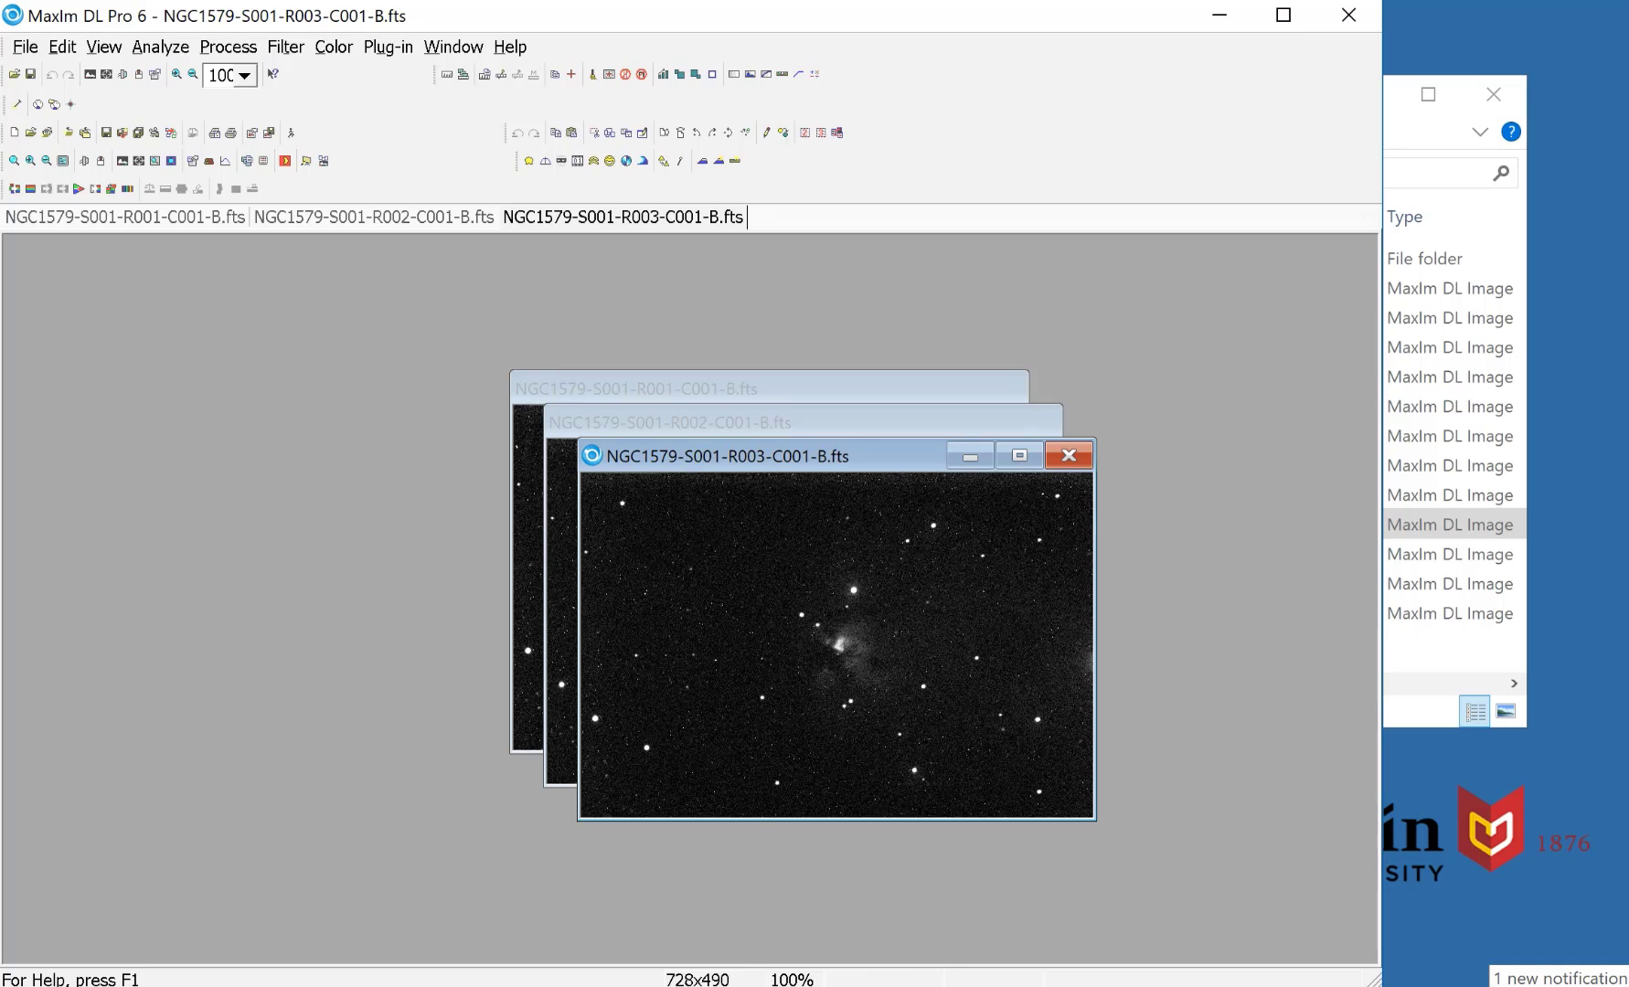
- Start the Stack command and add the three open B-filter images, R001 to R003, to the stack
click(239, 51)
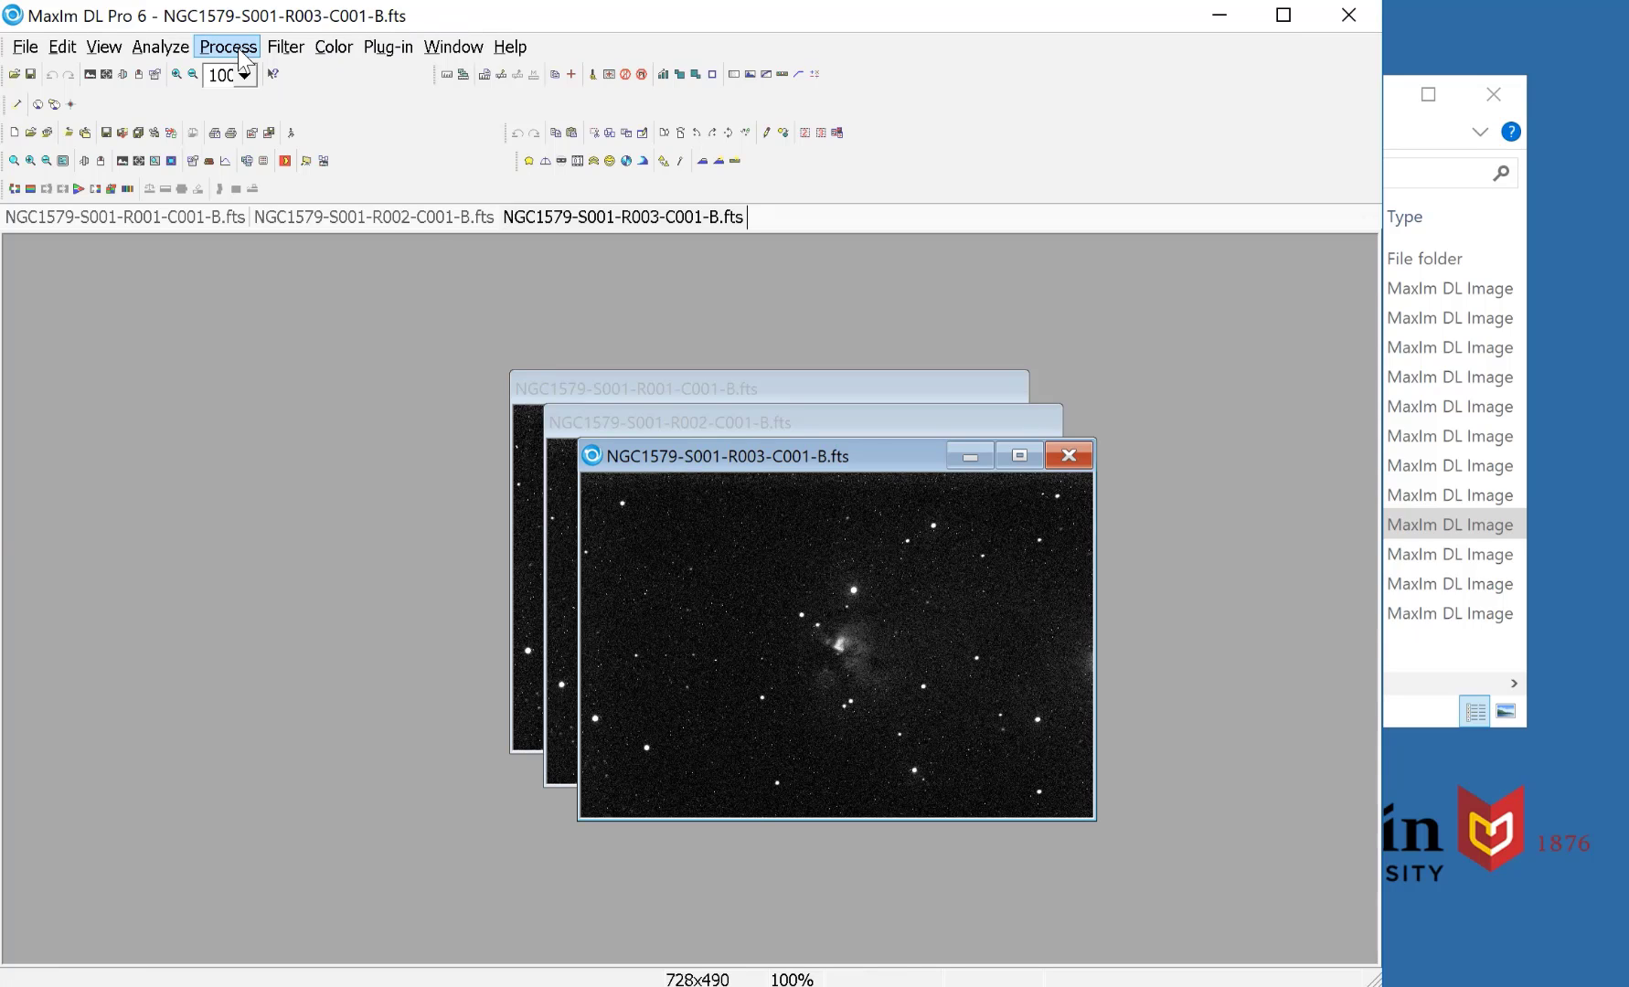
click(237, 48)
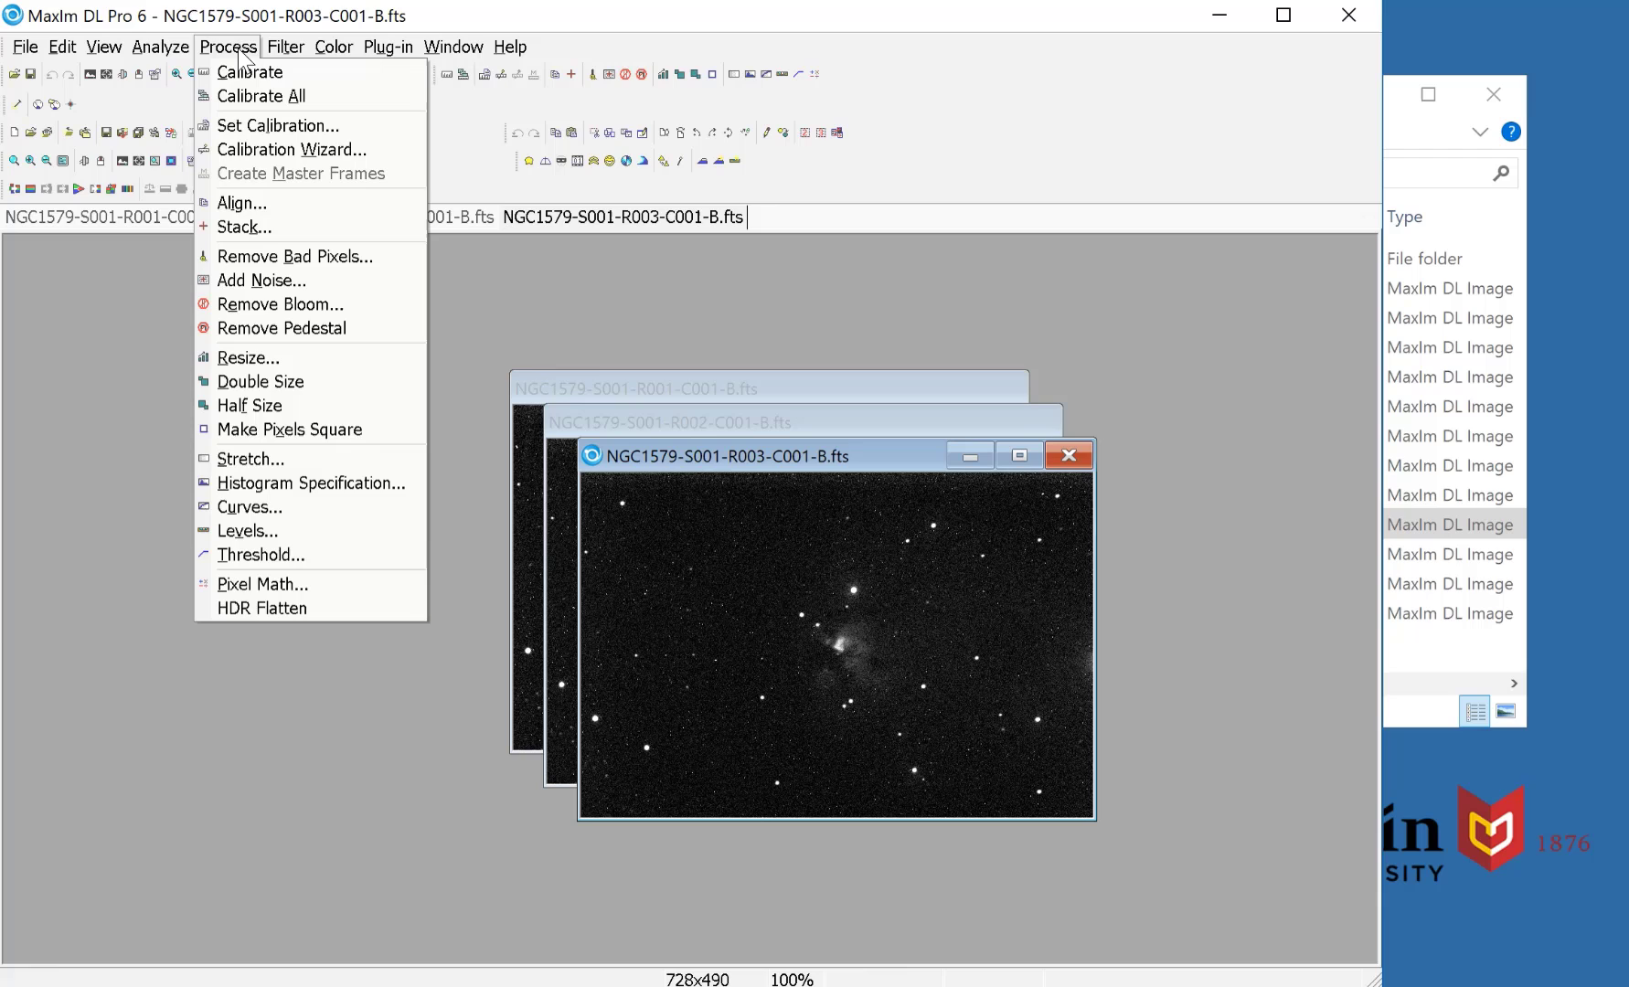
click(250, 223)
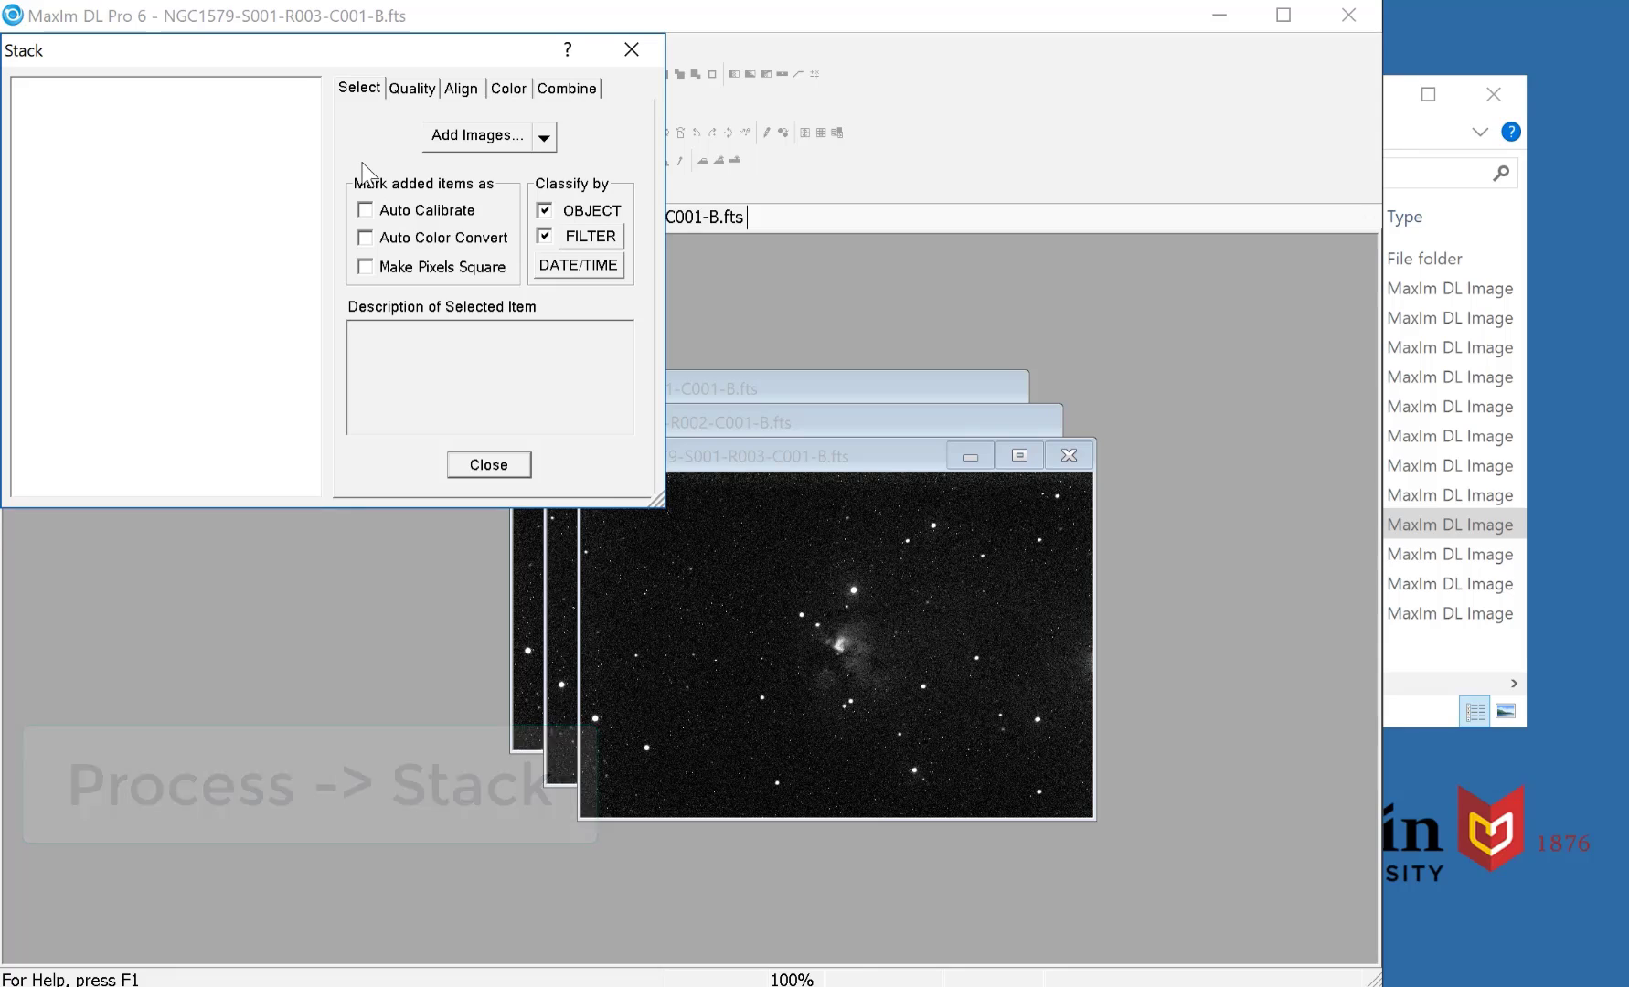
click(545, 137)
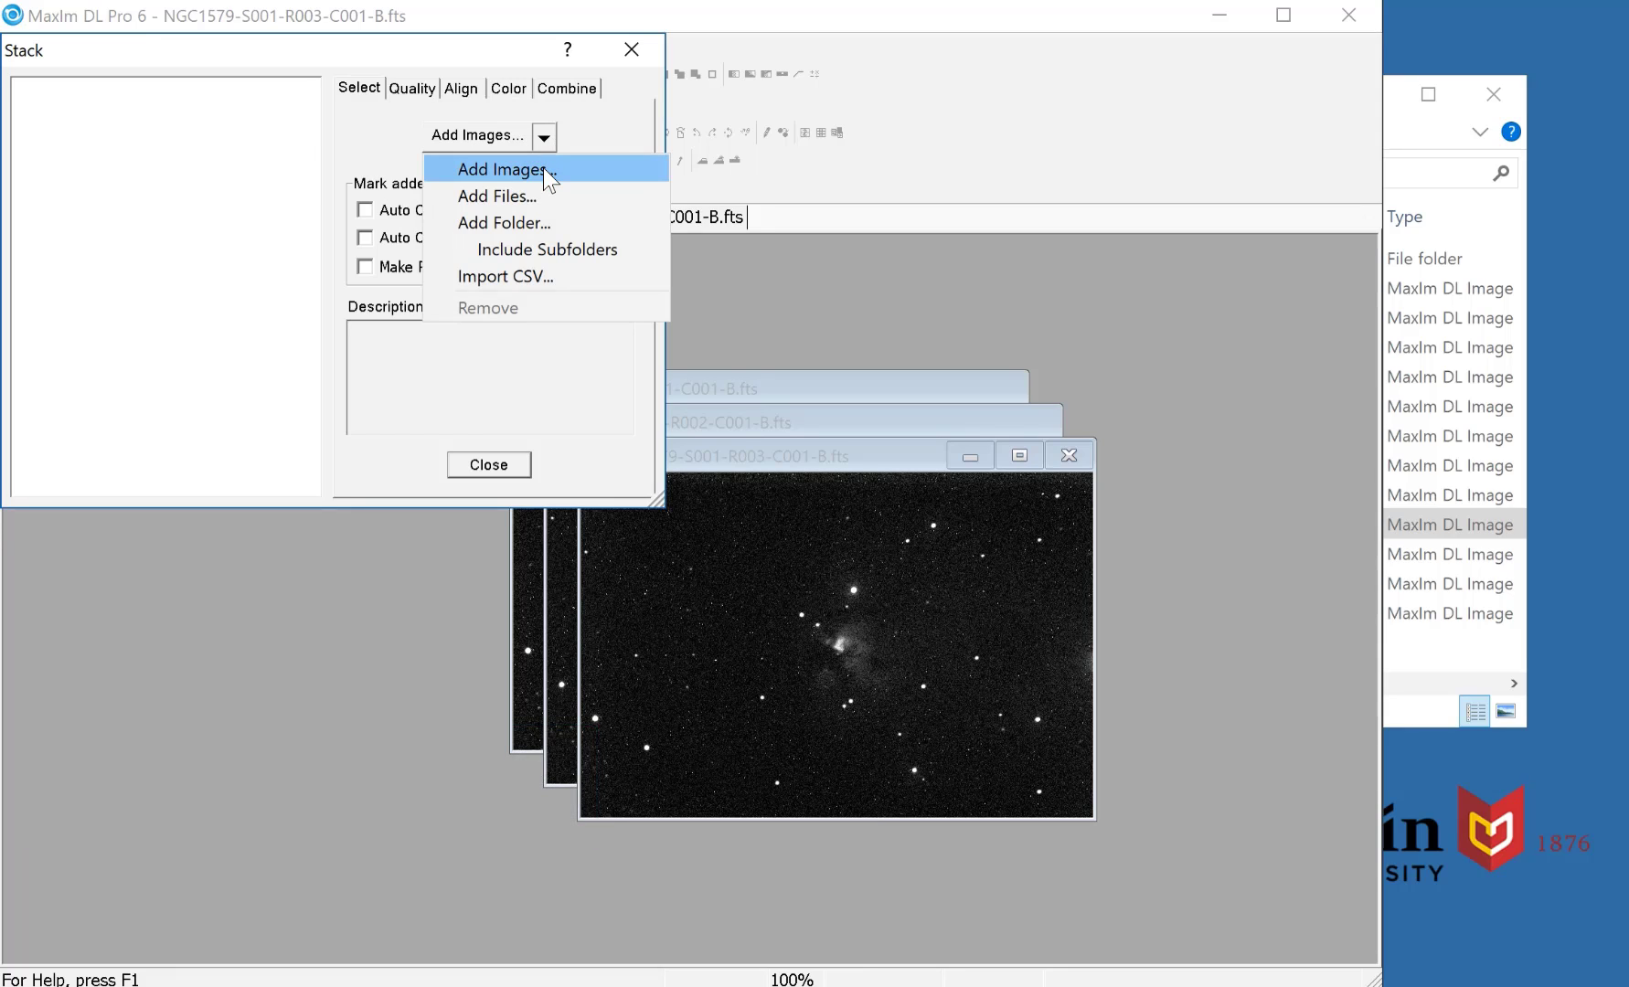
click(542, 167)
click(422, 159)
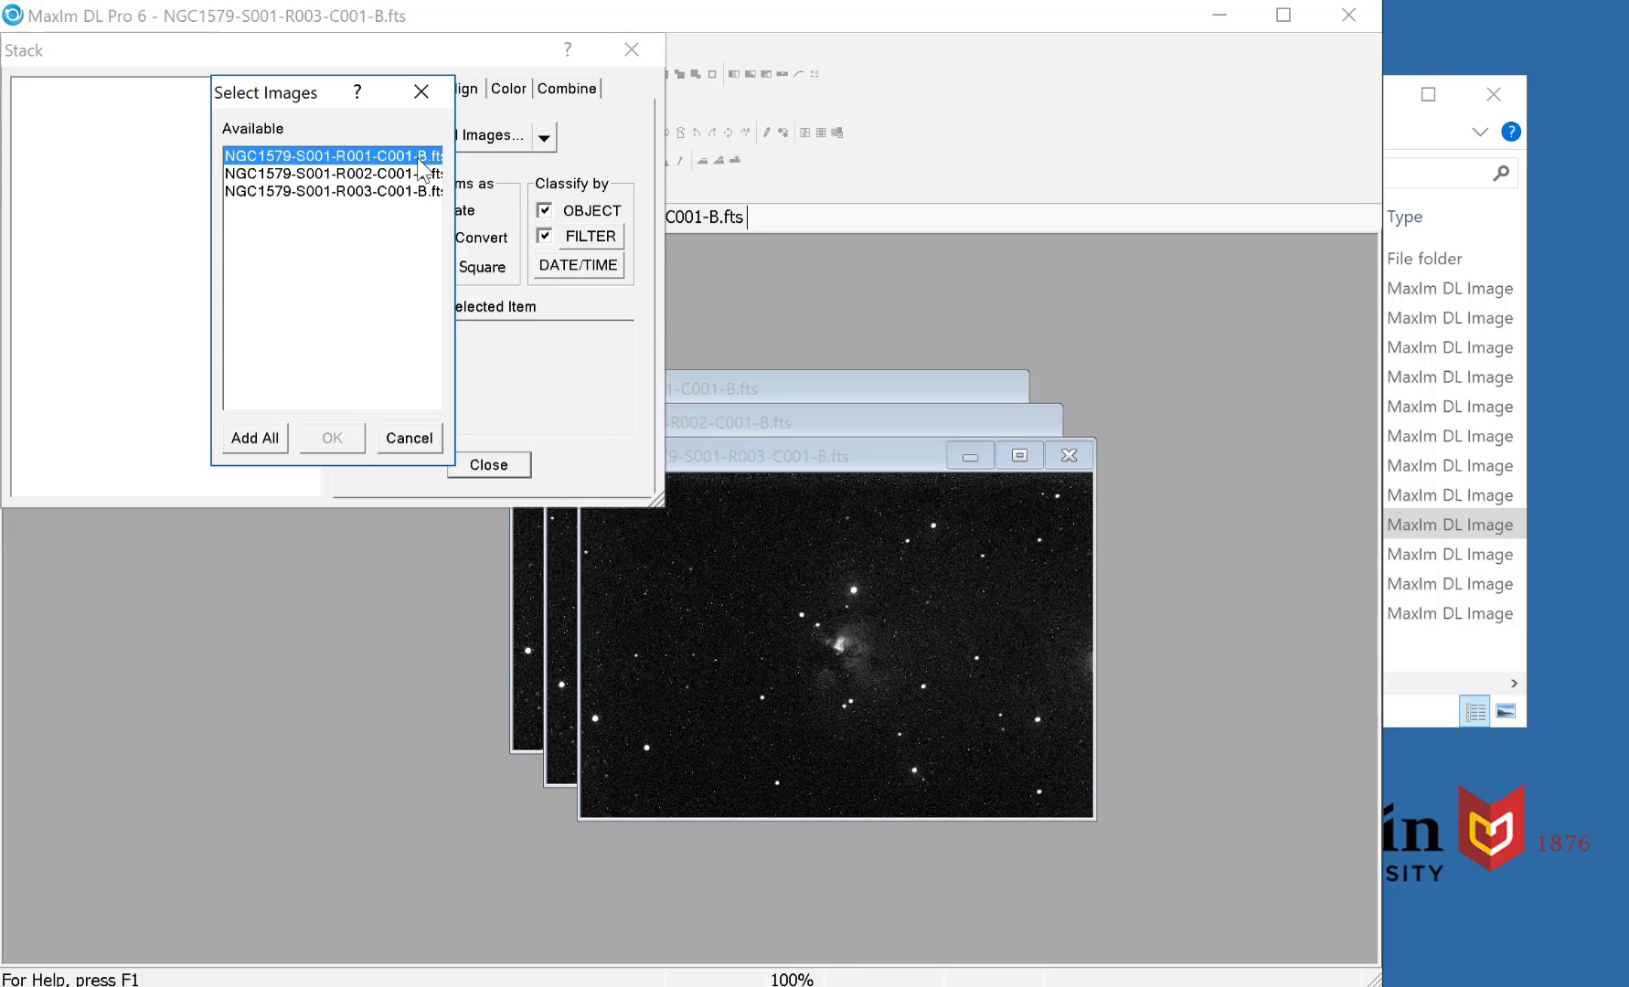
shift+click(414, 190)
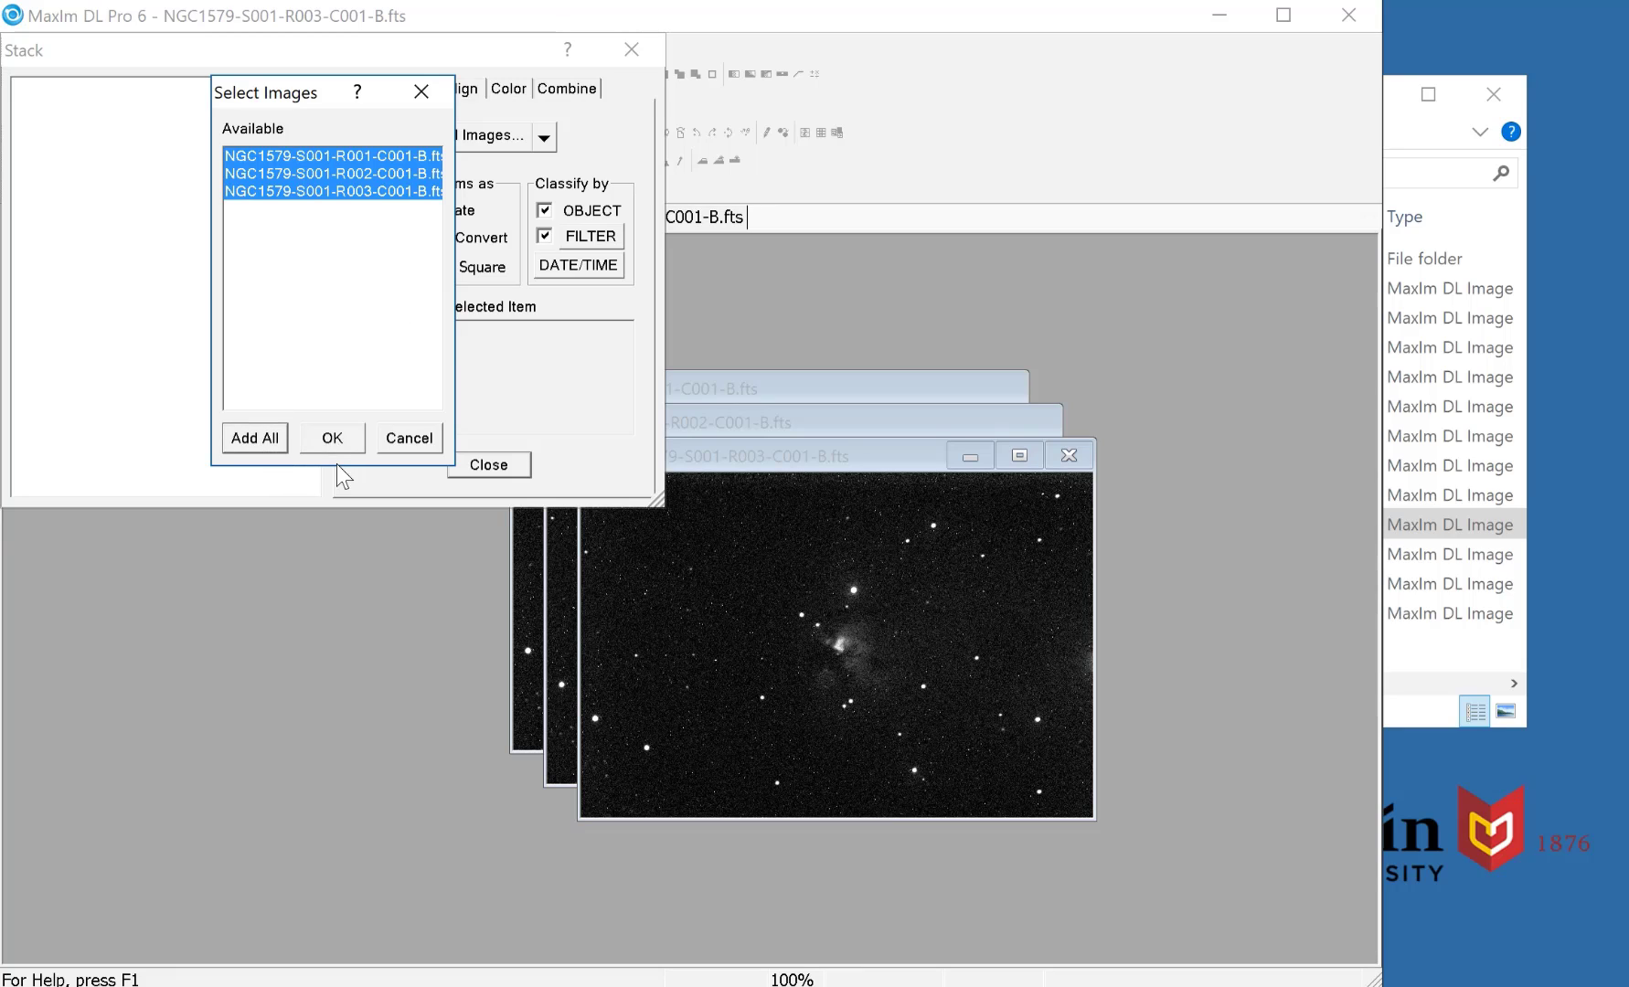
click(332, 439)
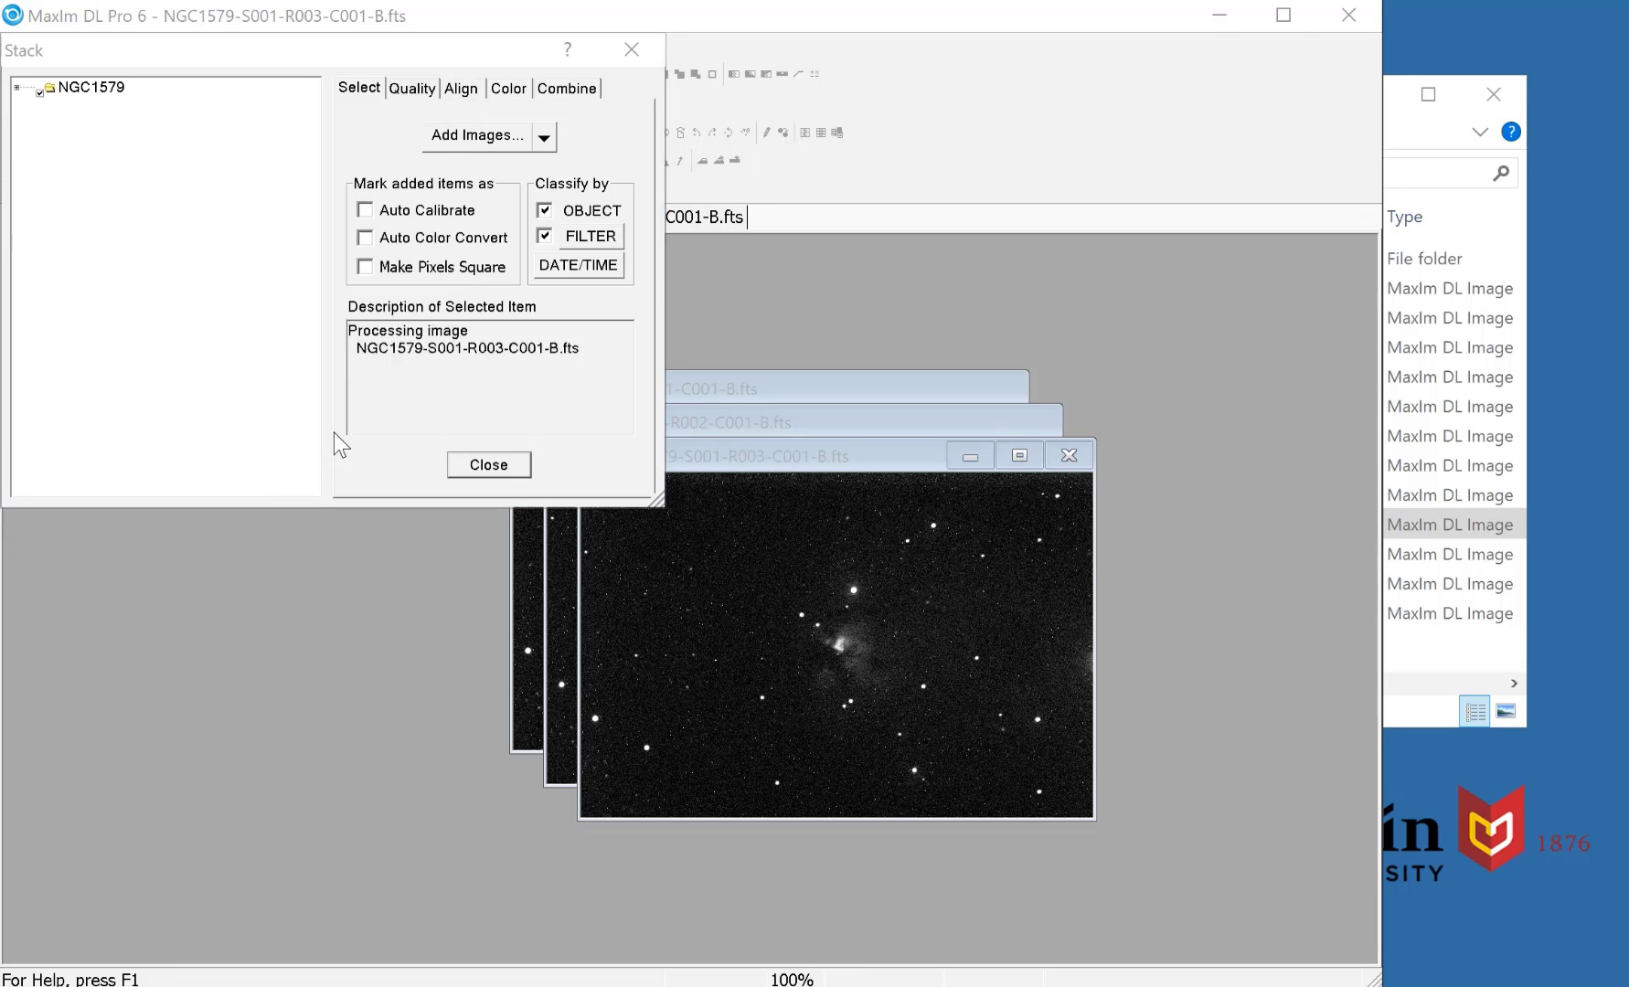
click(546, 139)
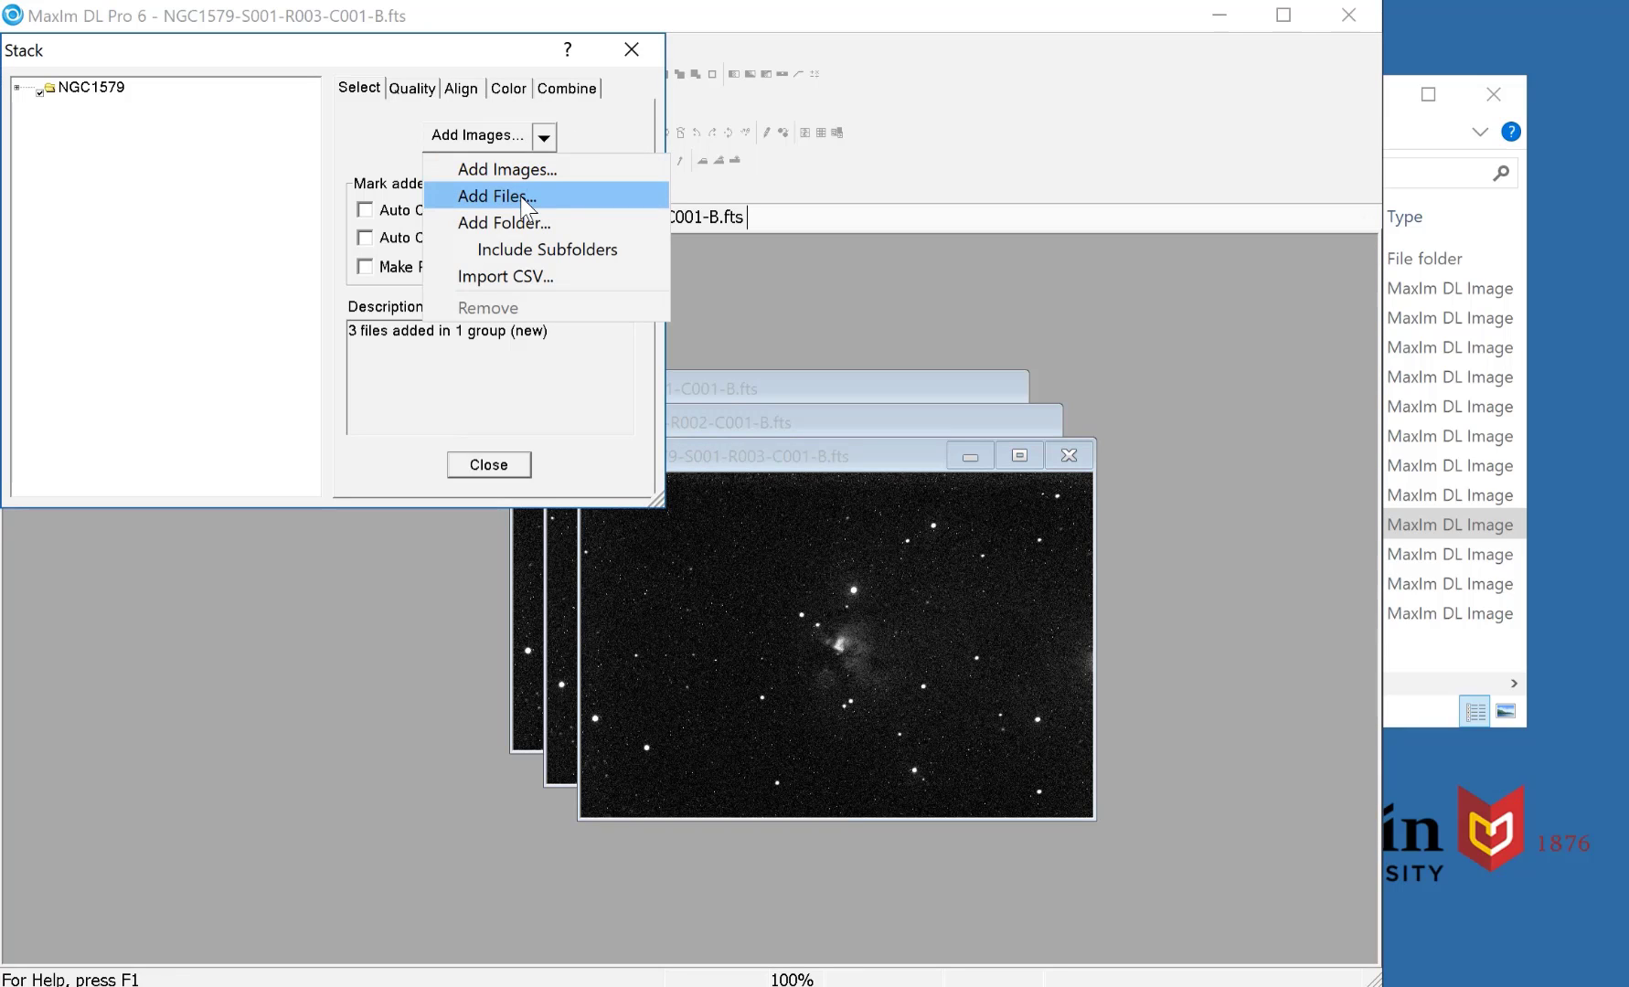
click(597, 132)
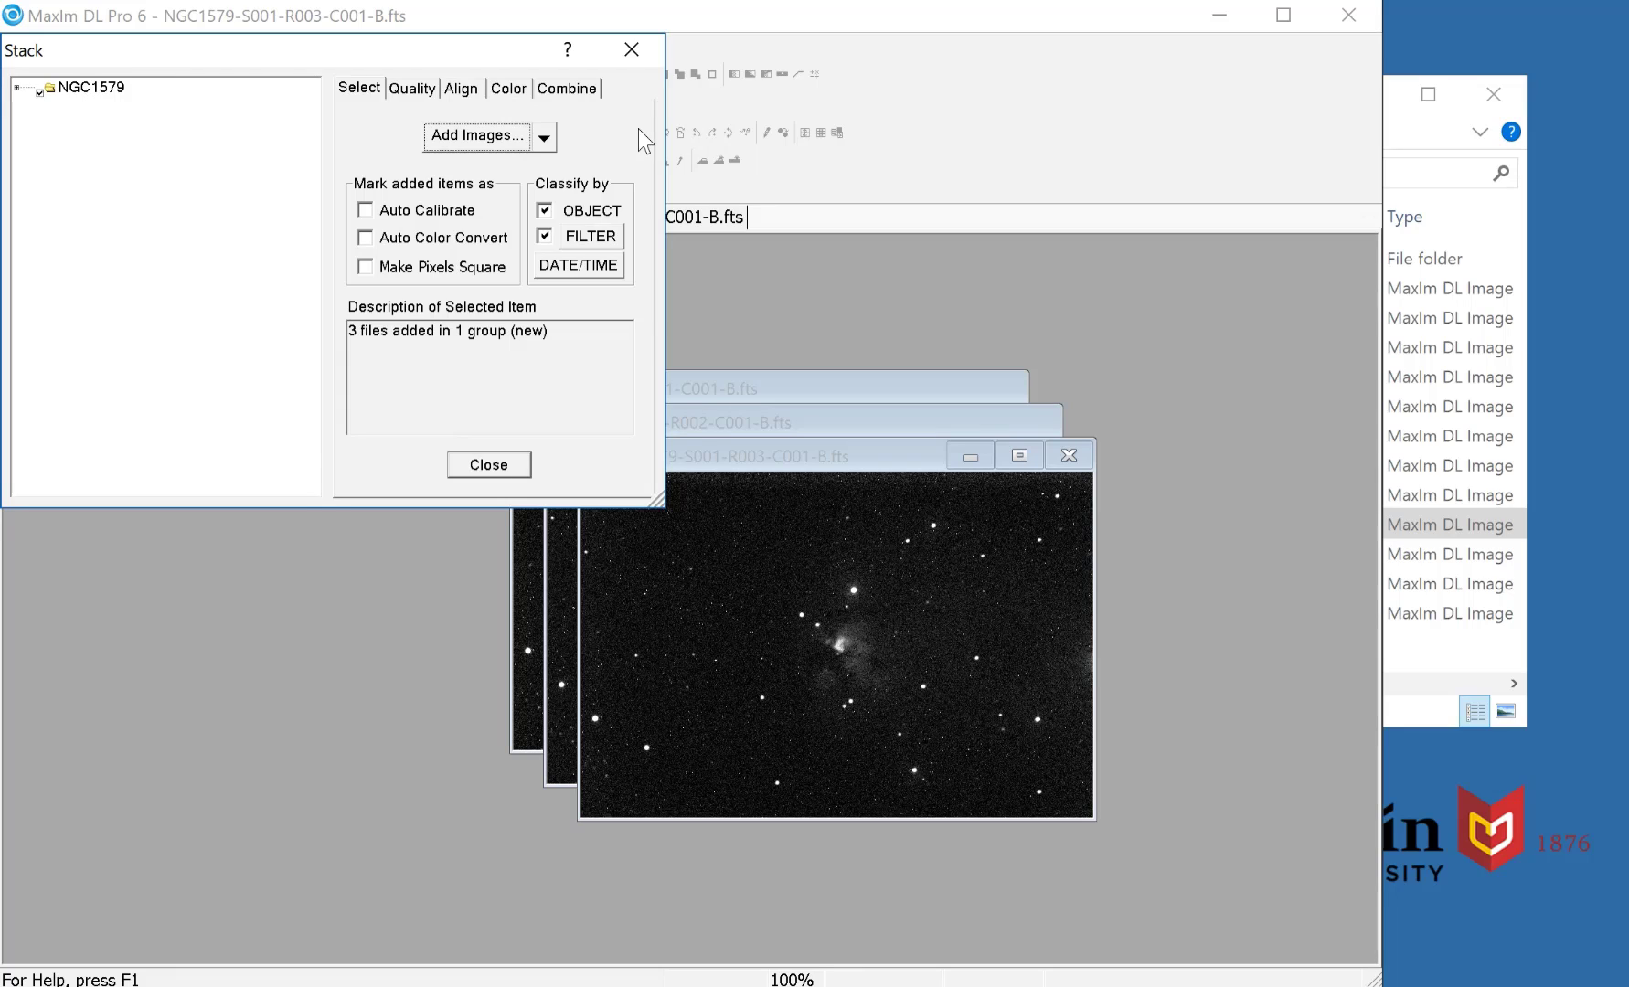
- Set the stack's alignment mode to Auto - star matching, leaving the quality criteria off
click(406, 87)
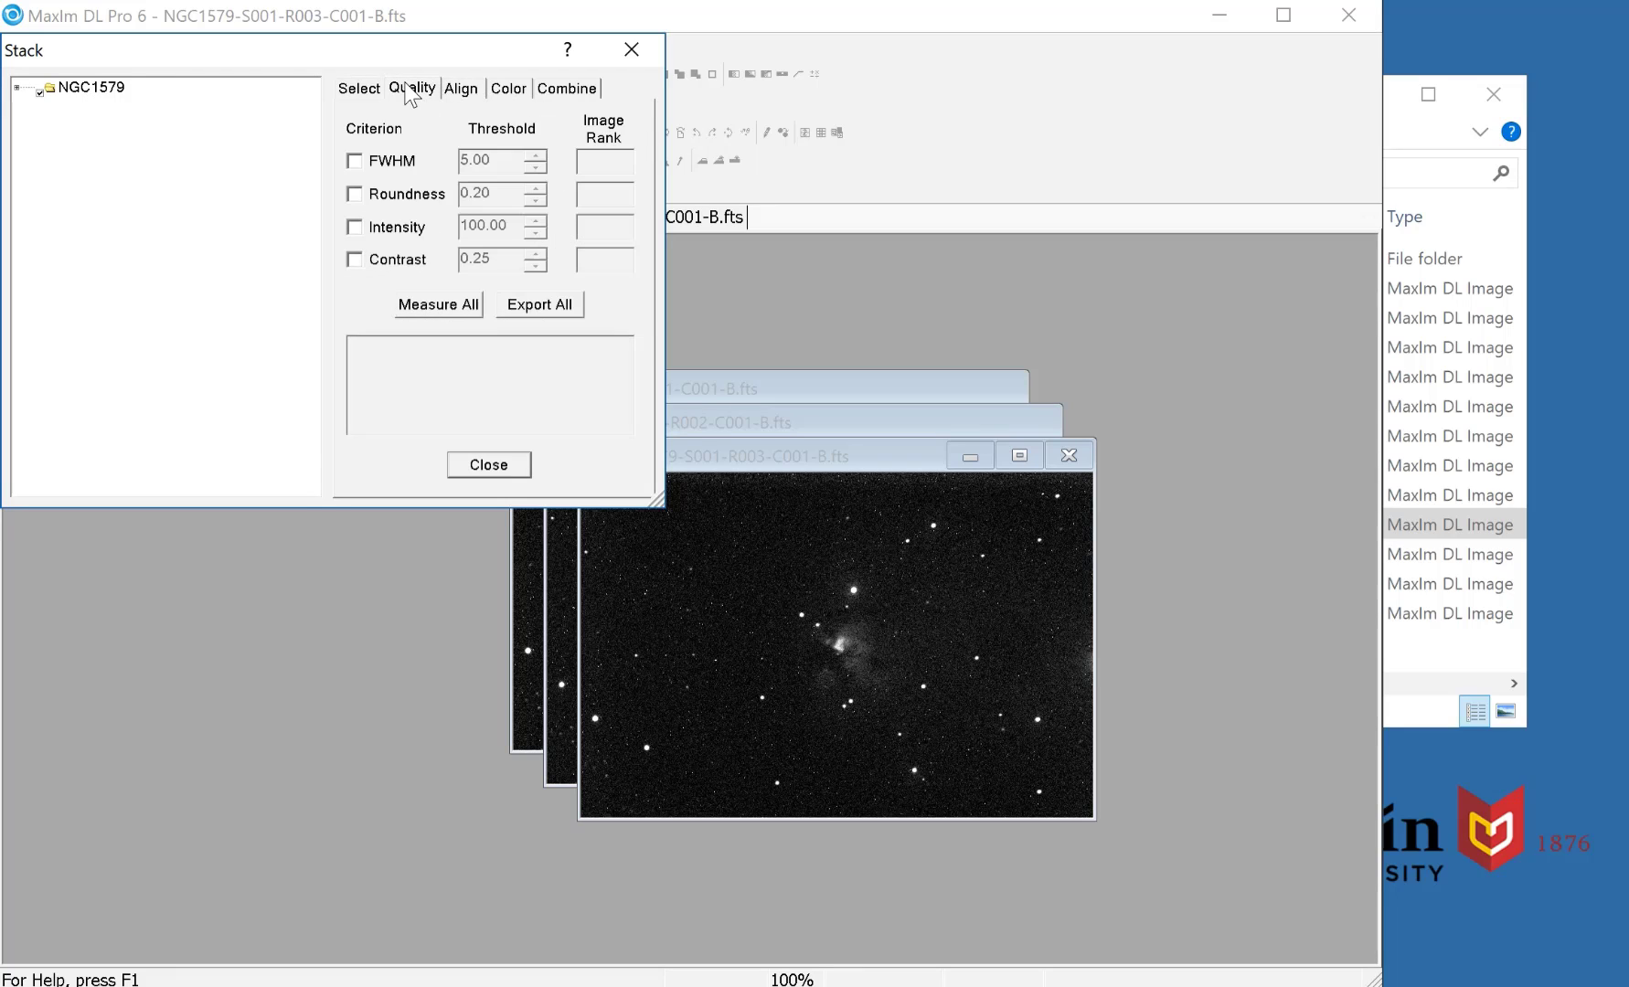
click(459, 87)
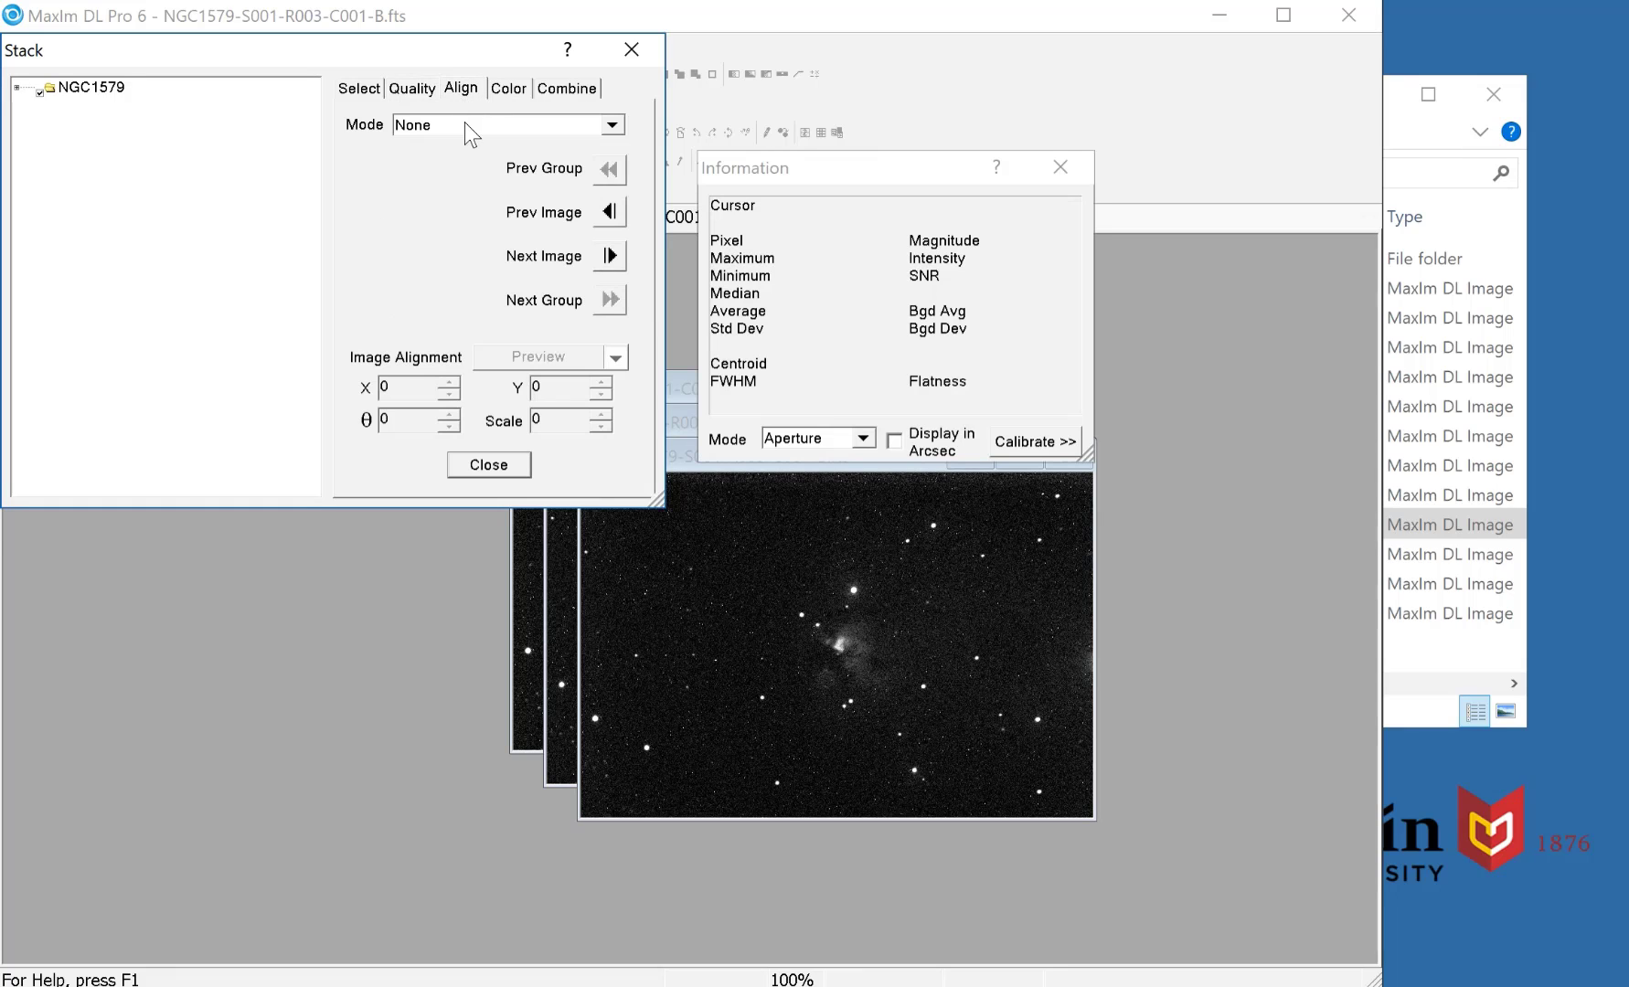
click(464, 123)
click(476, 178)
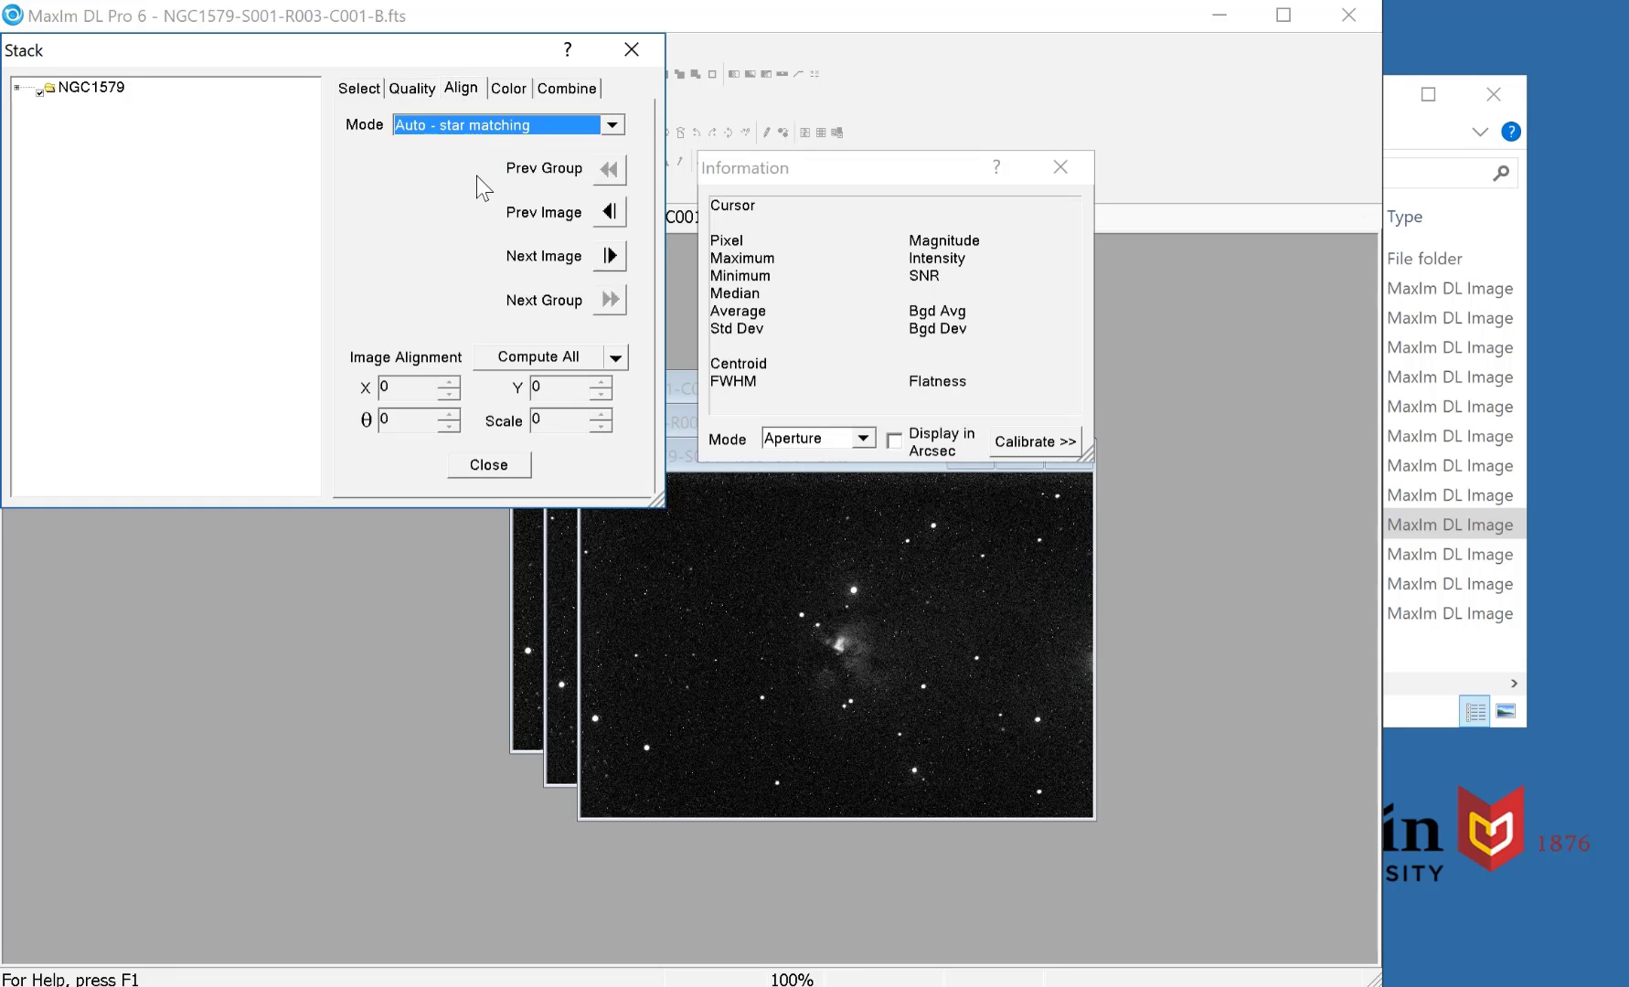
click(508, 91)
- Set the stack's combine method to Median, FITS format to 16-bit Int and normalization to None
click(548, 89)
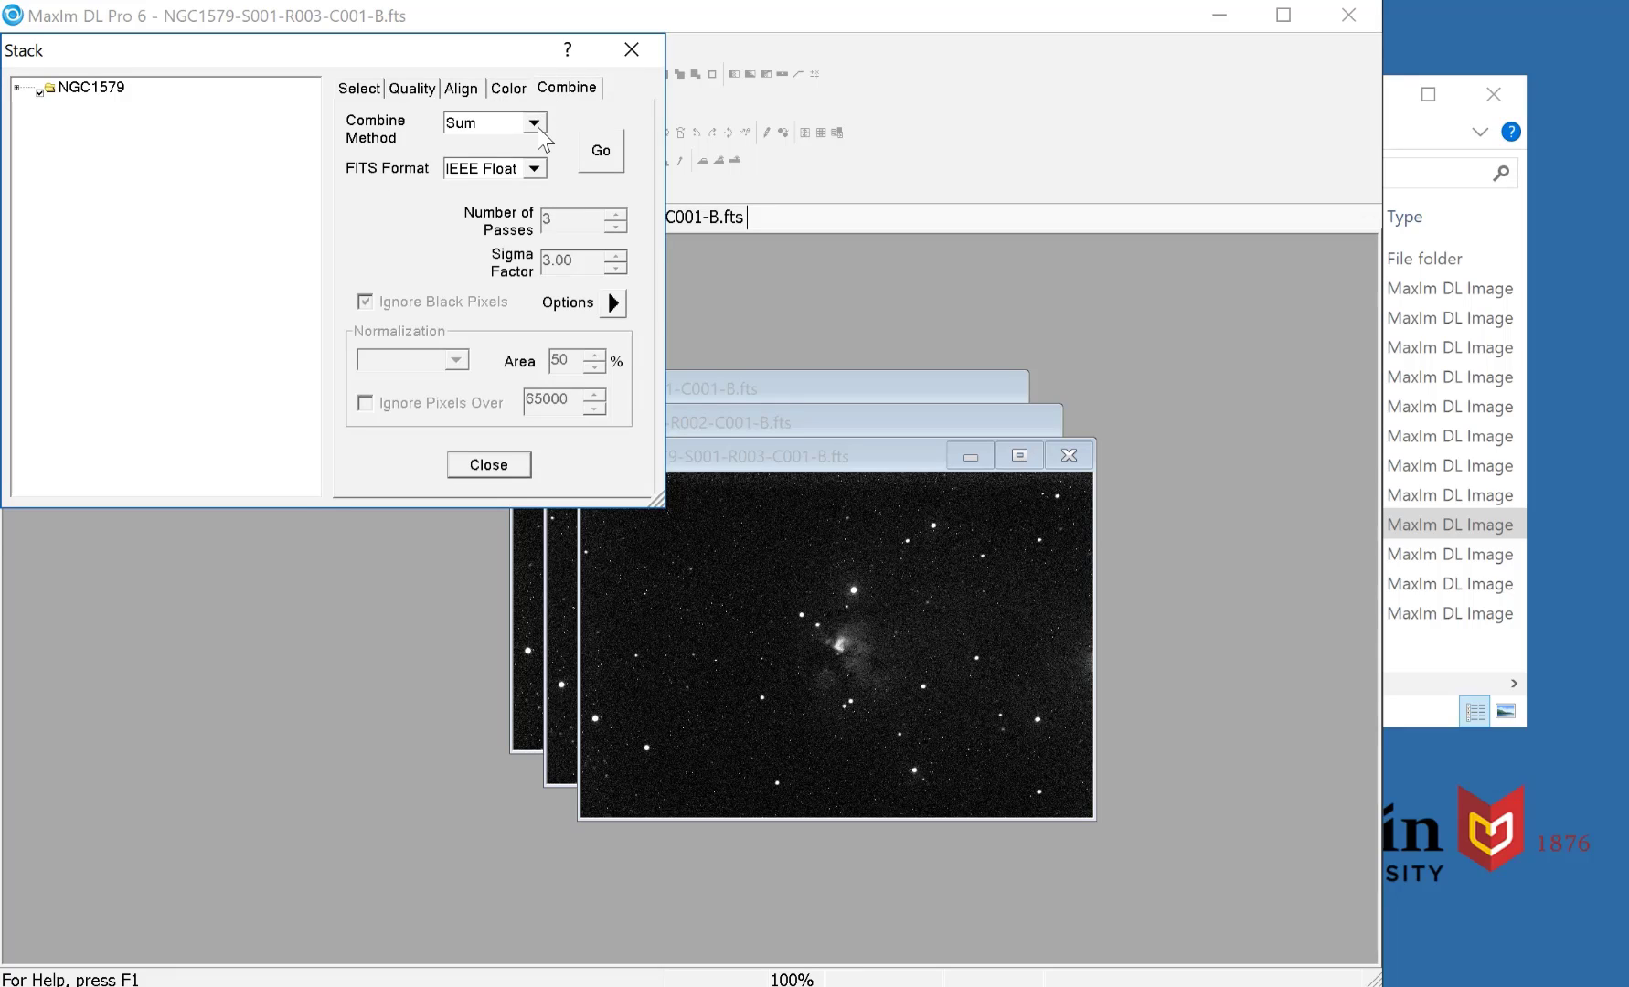
click(538, 127)
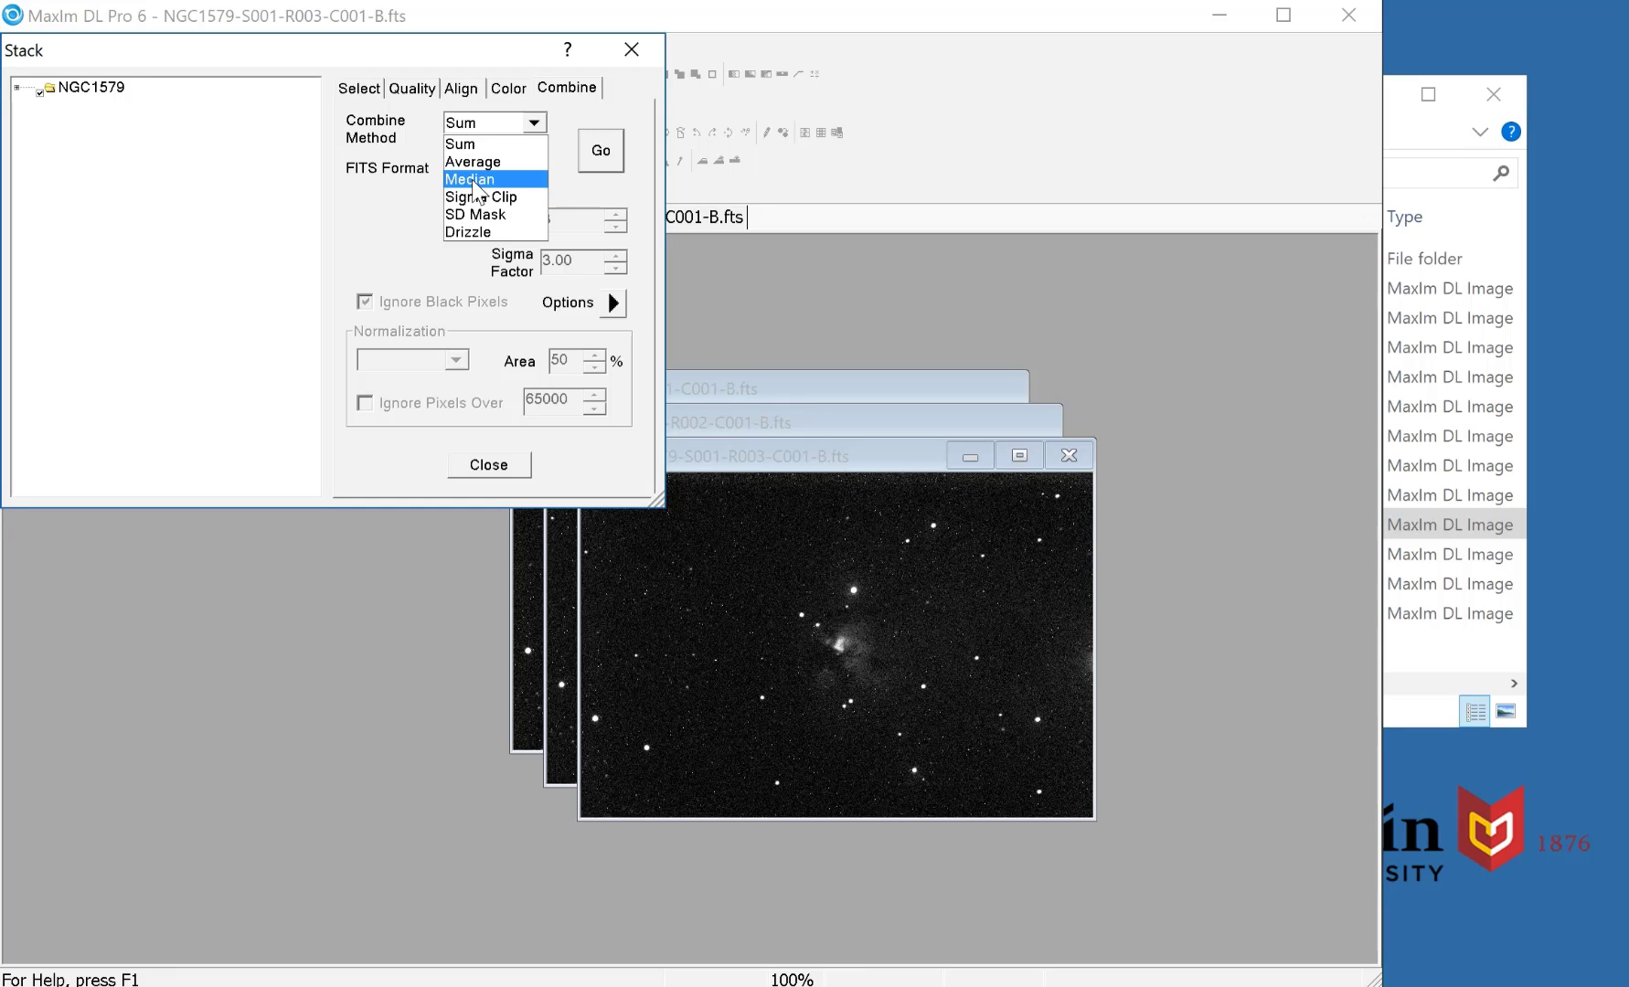
click(485, 180)
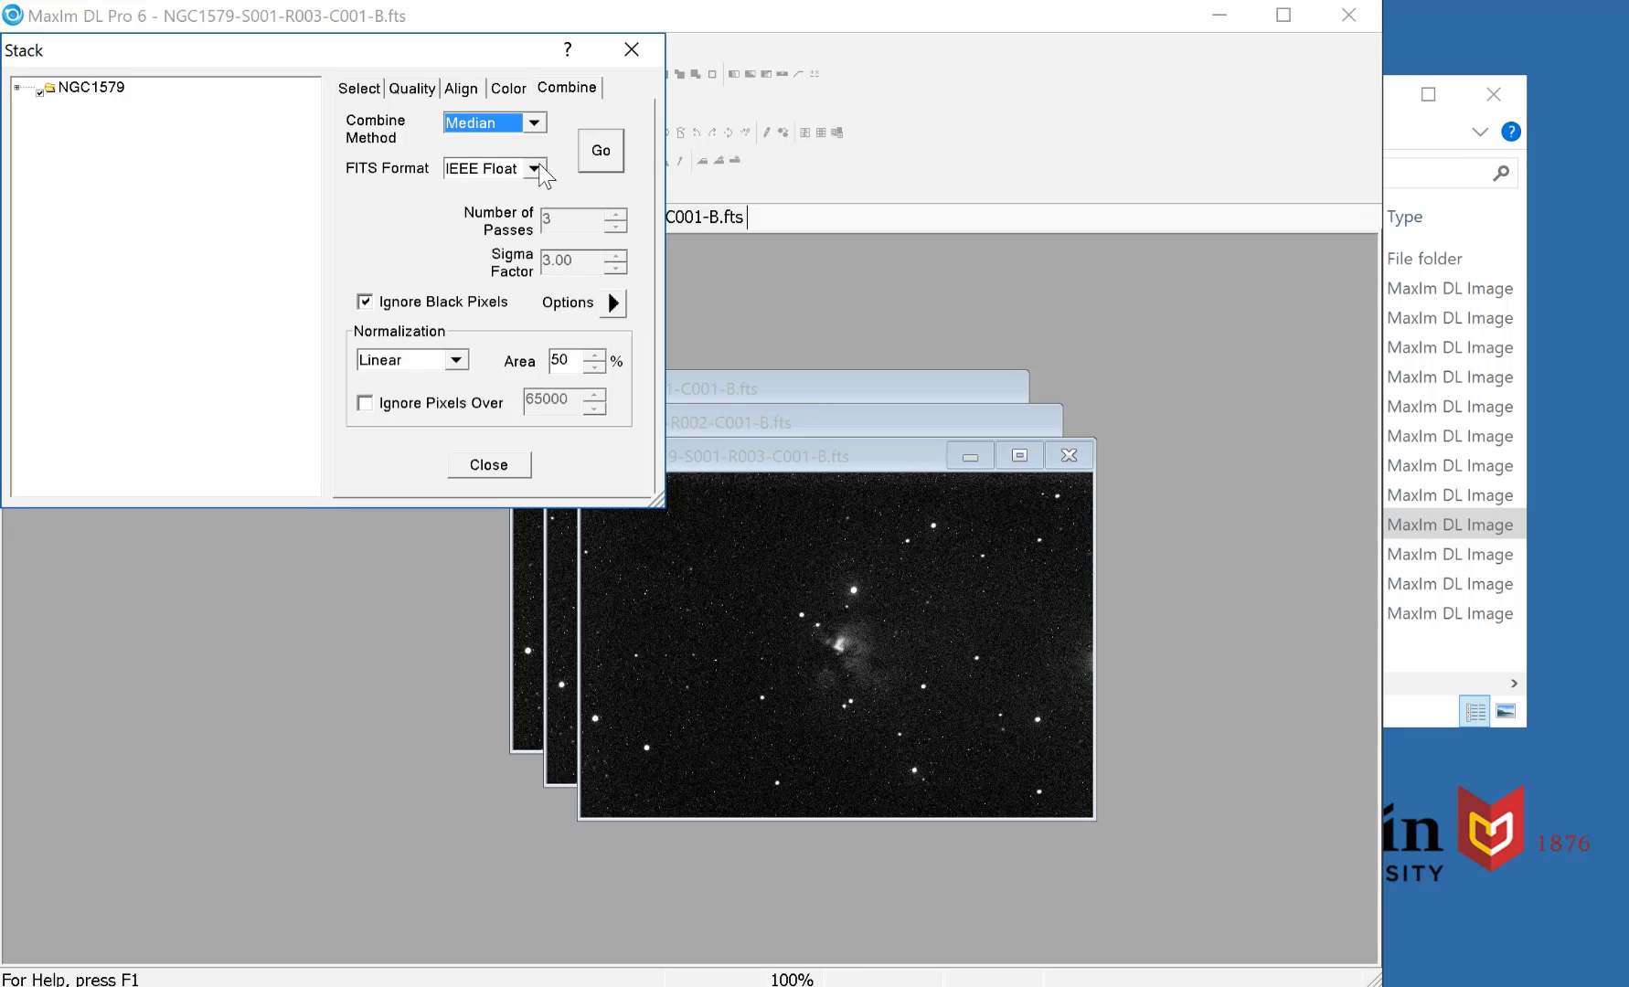
click(538, 163)
click(521, 191)
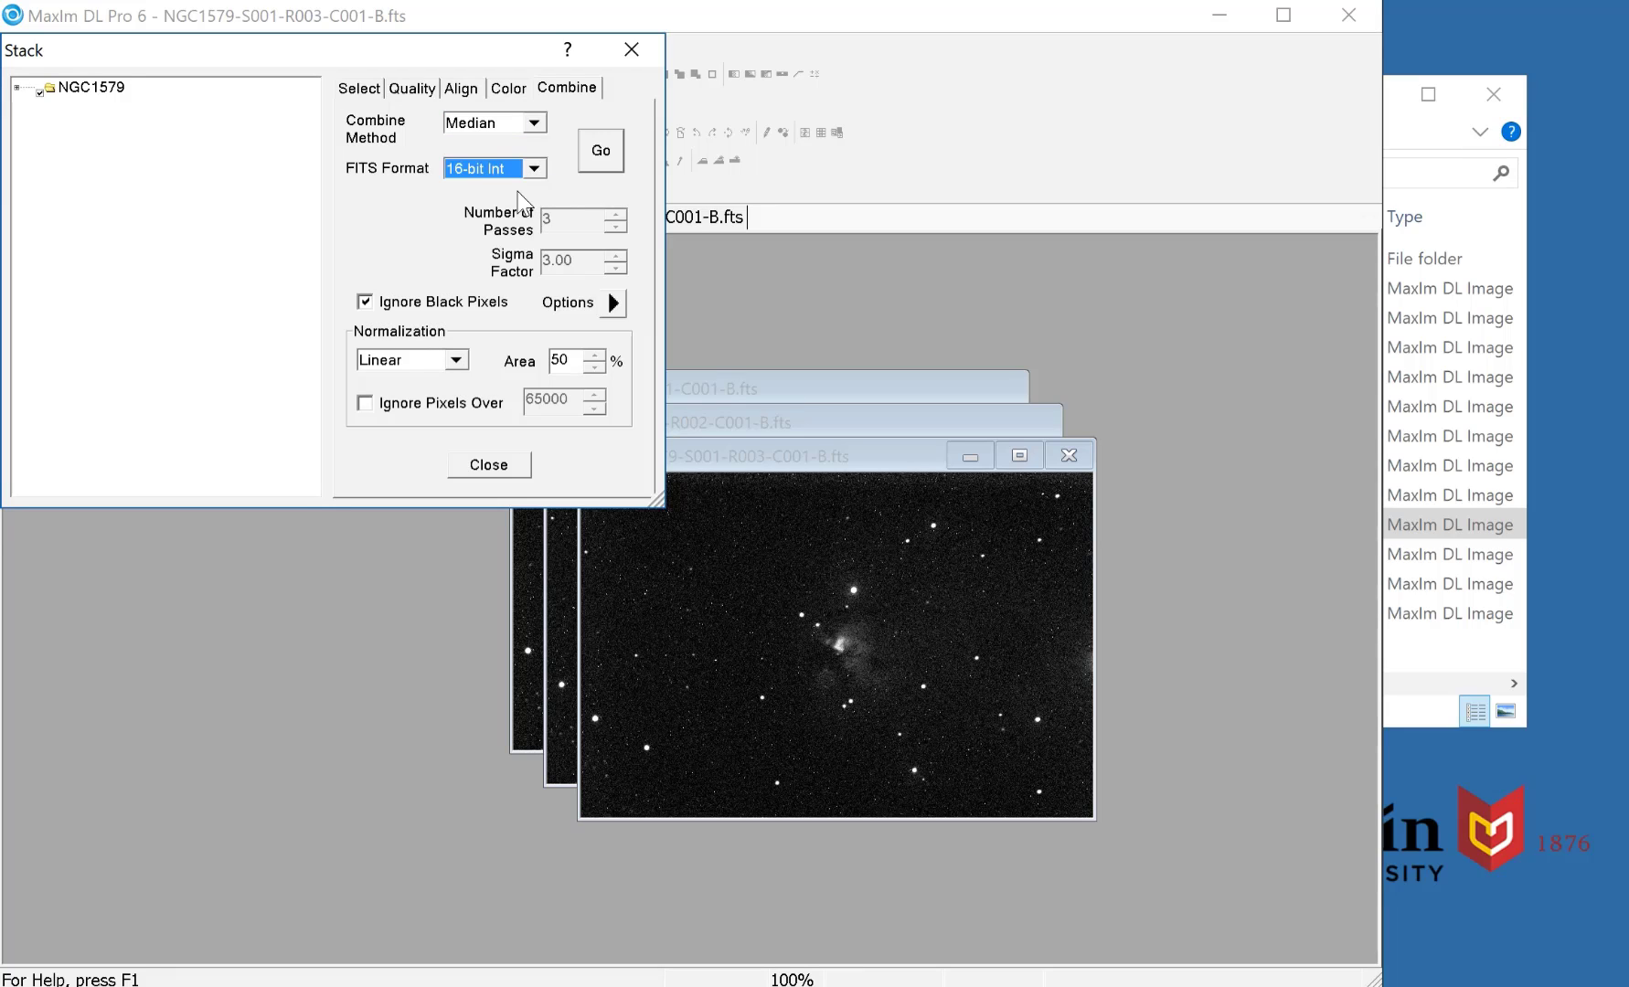
click(455, 360)
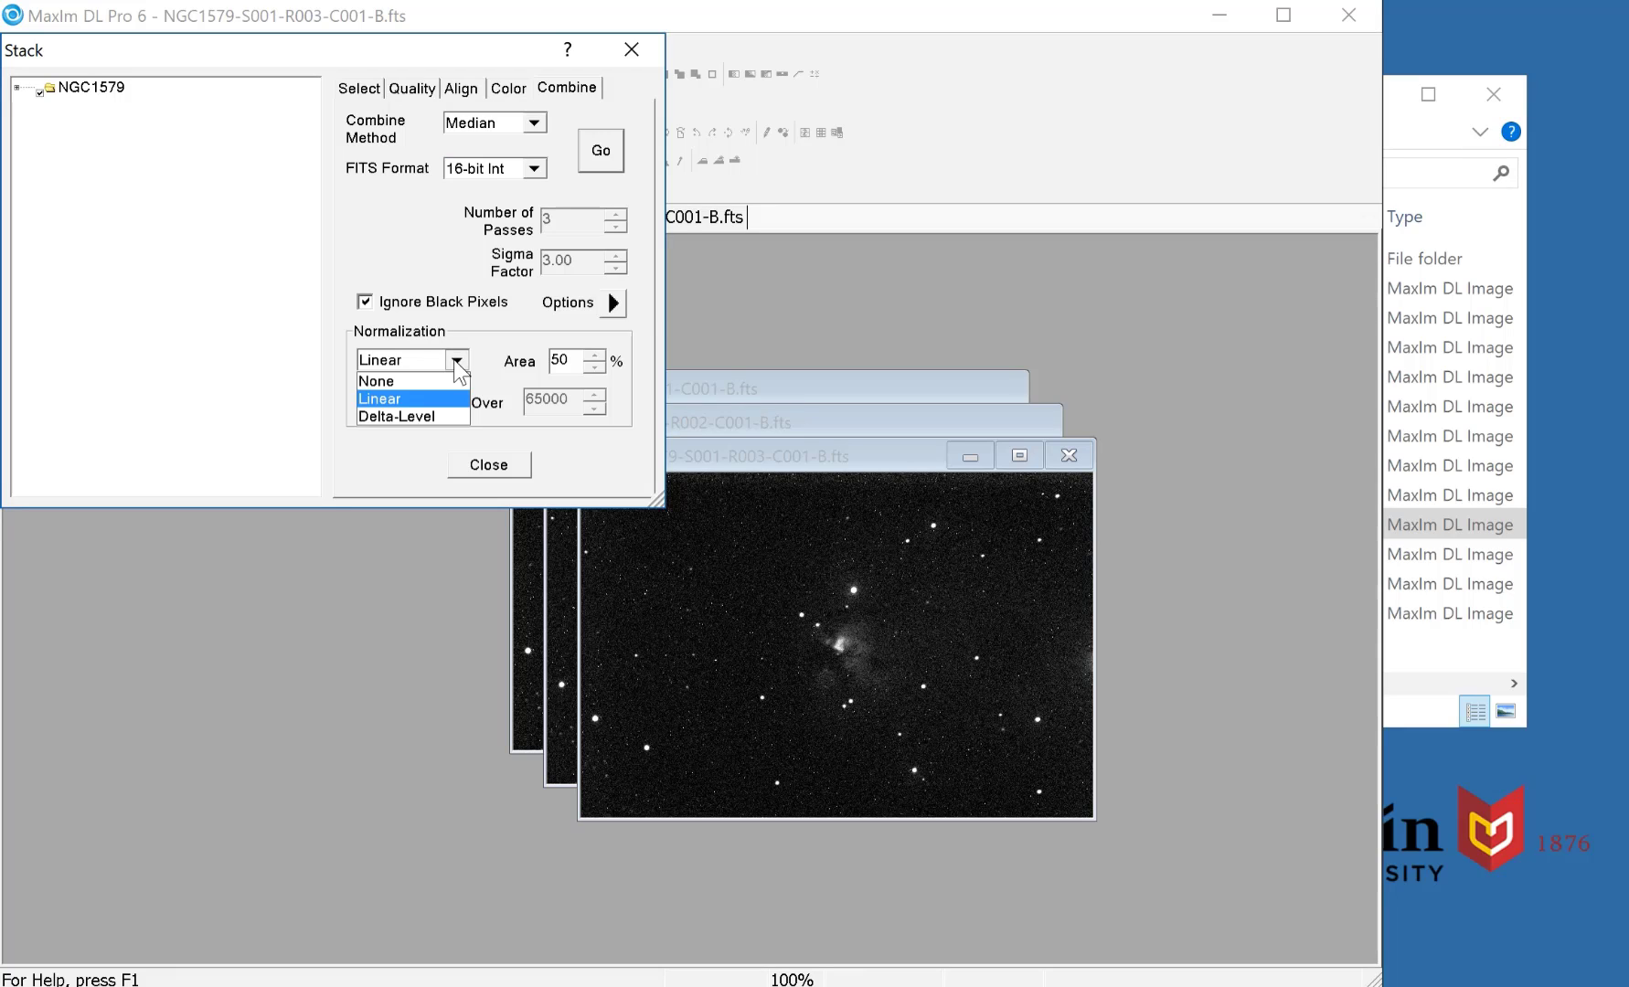
click(433, 387)
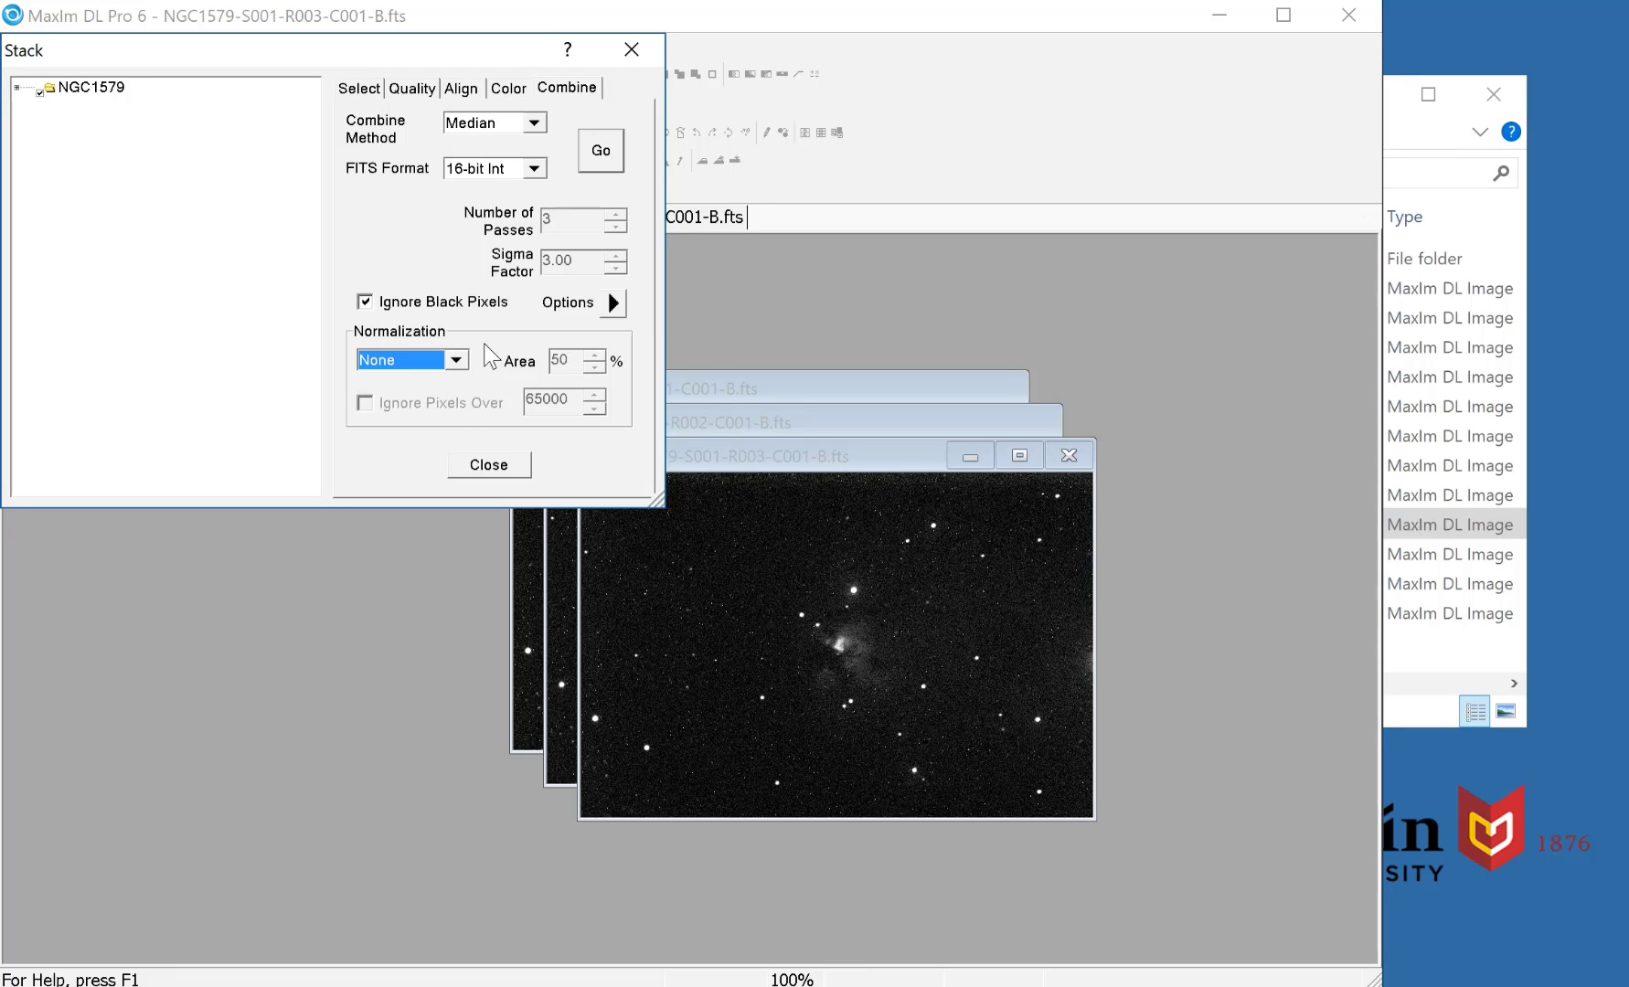
- Run the stack of the B images, close the Stack dialog and move the stacked image away from the originals
click(600, 151)
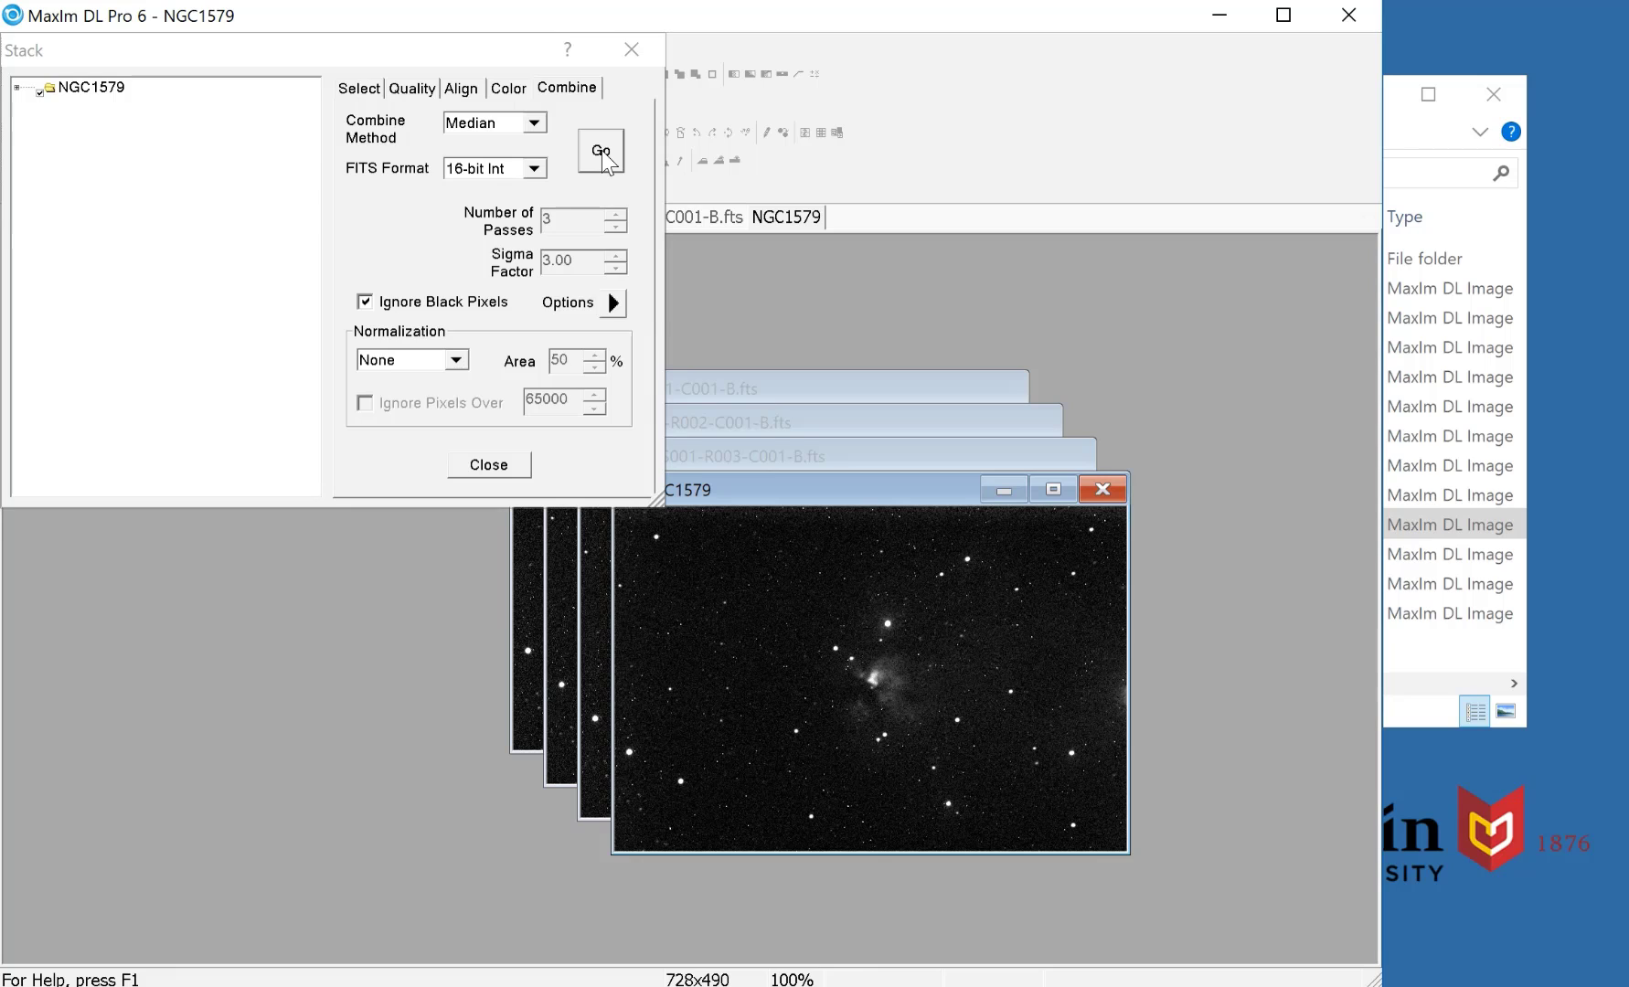
click(488, 462)
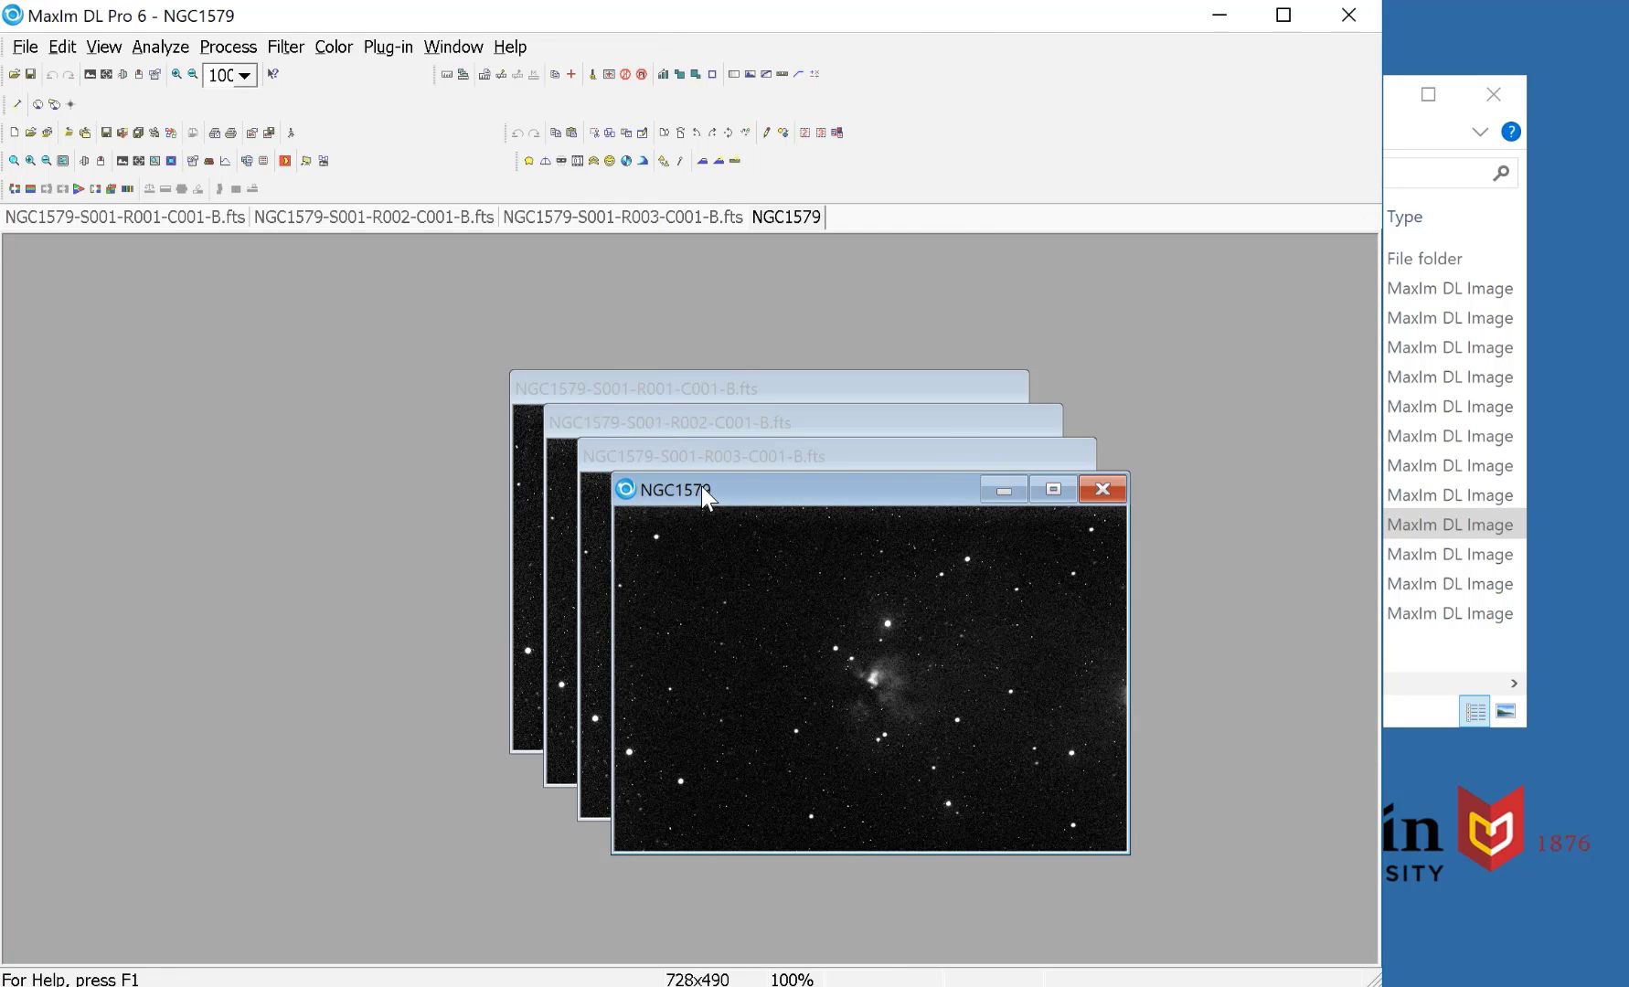
drag(701, 487, 443, 305)
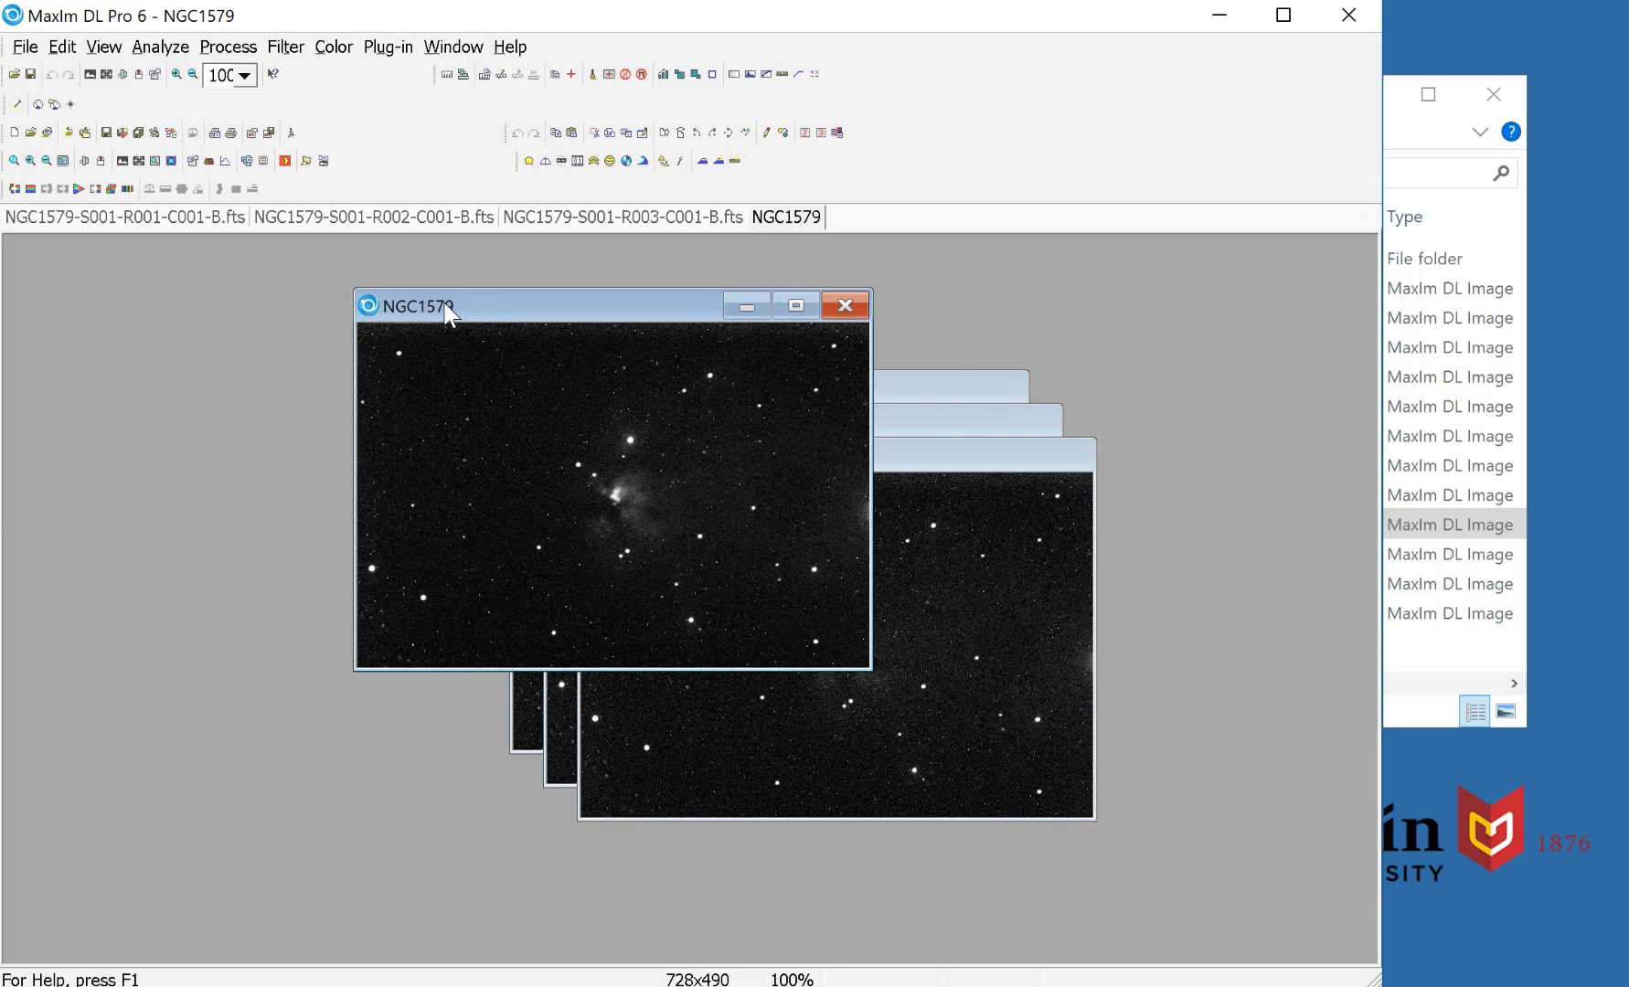
- Start saving the stacked B image under a new name and set its file name to Master_B.fit
click(177, 74)
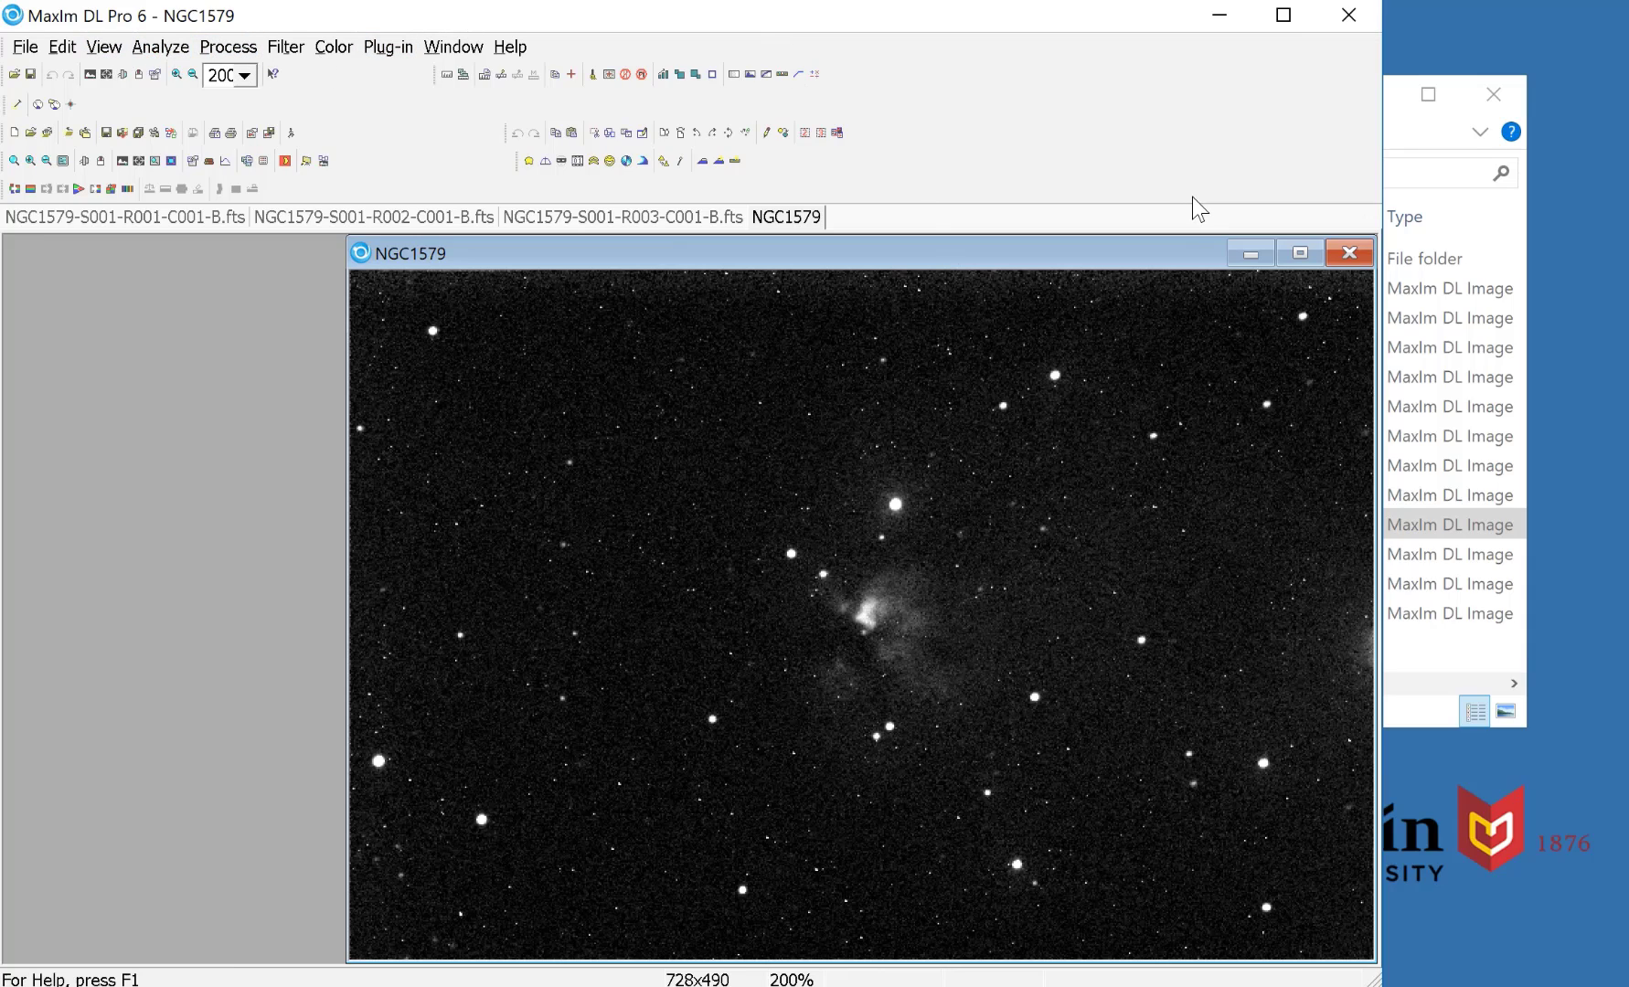
click(24, 47)
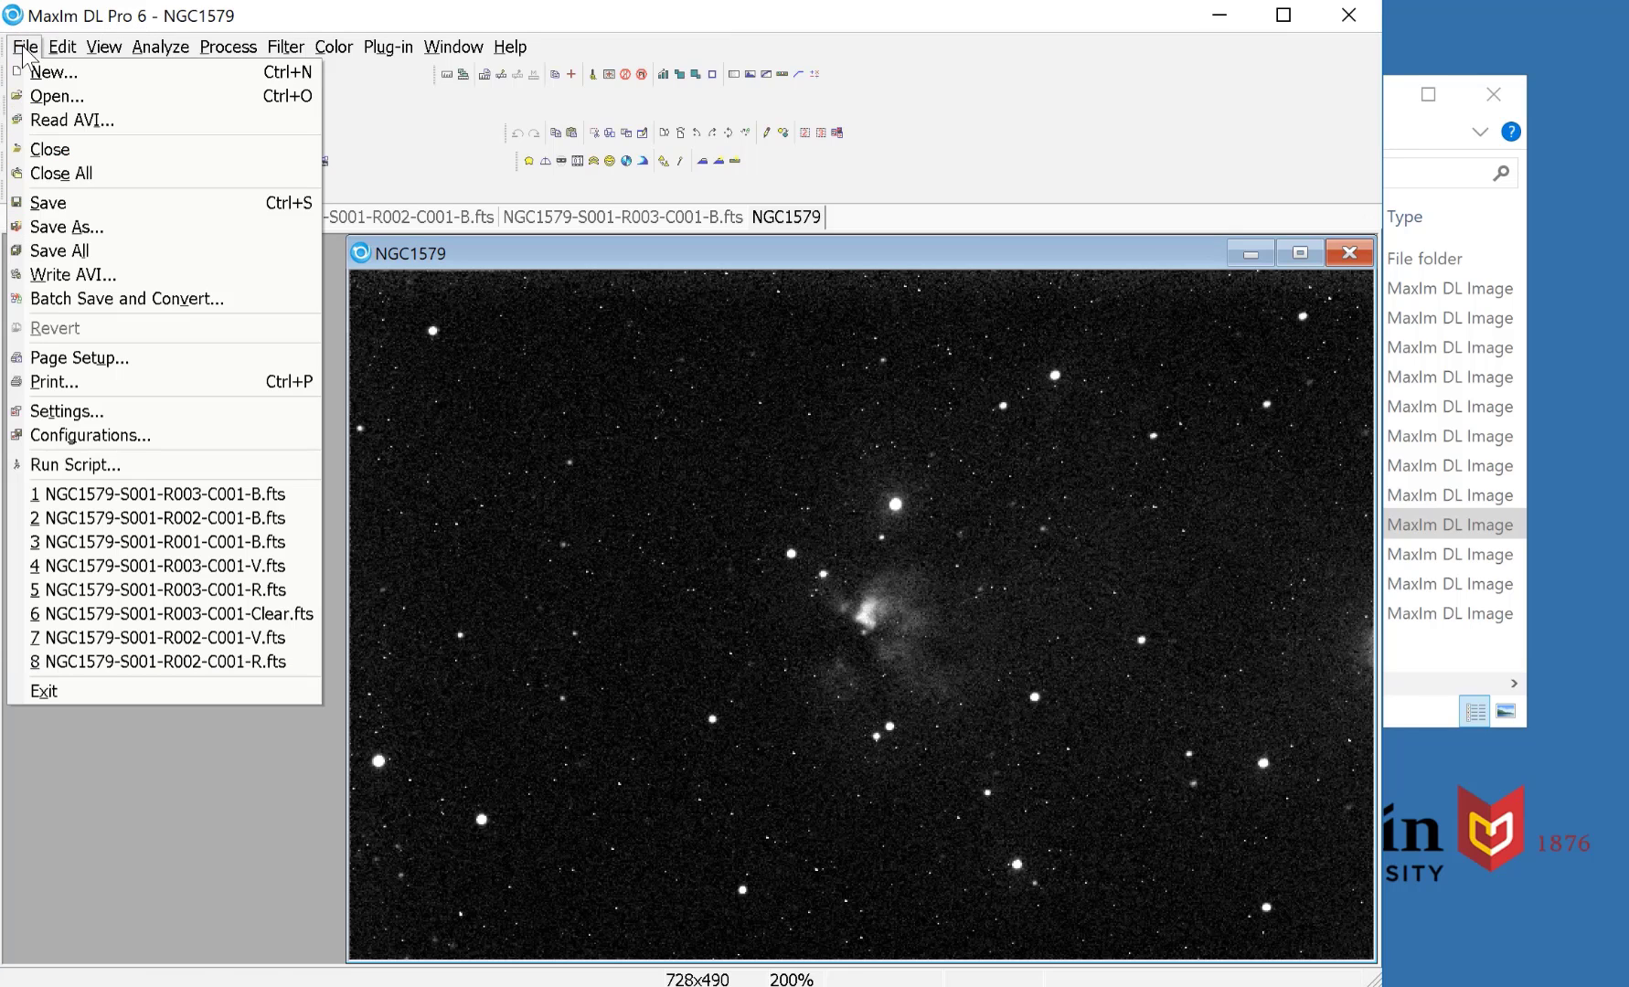
click(66, 227)
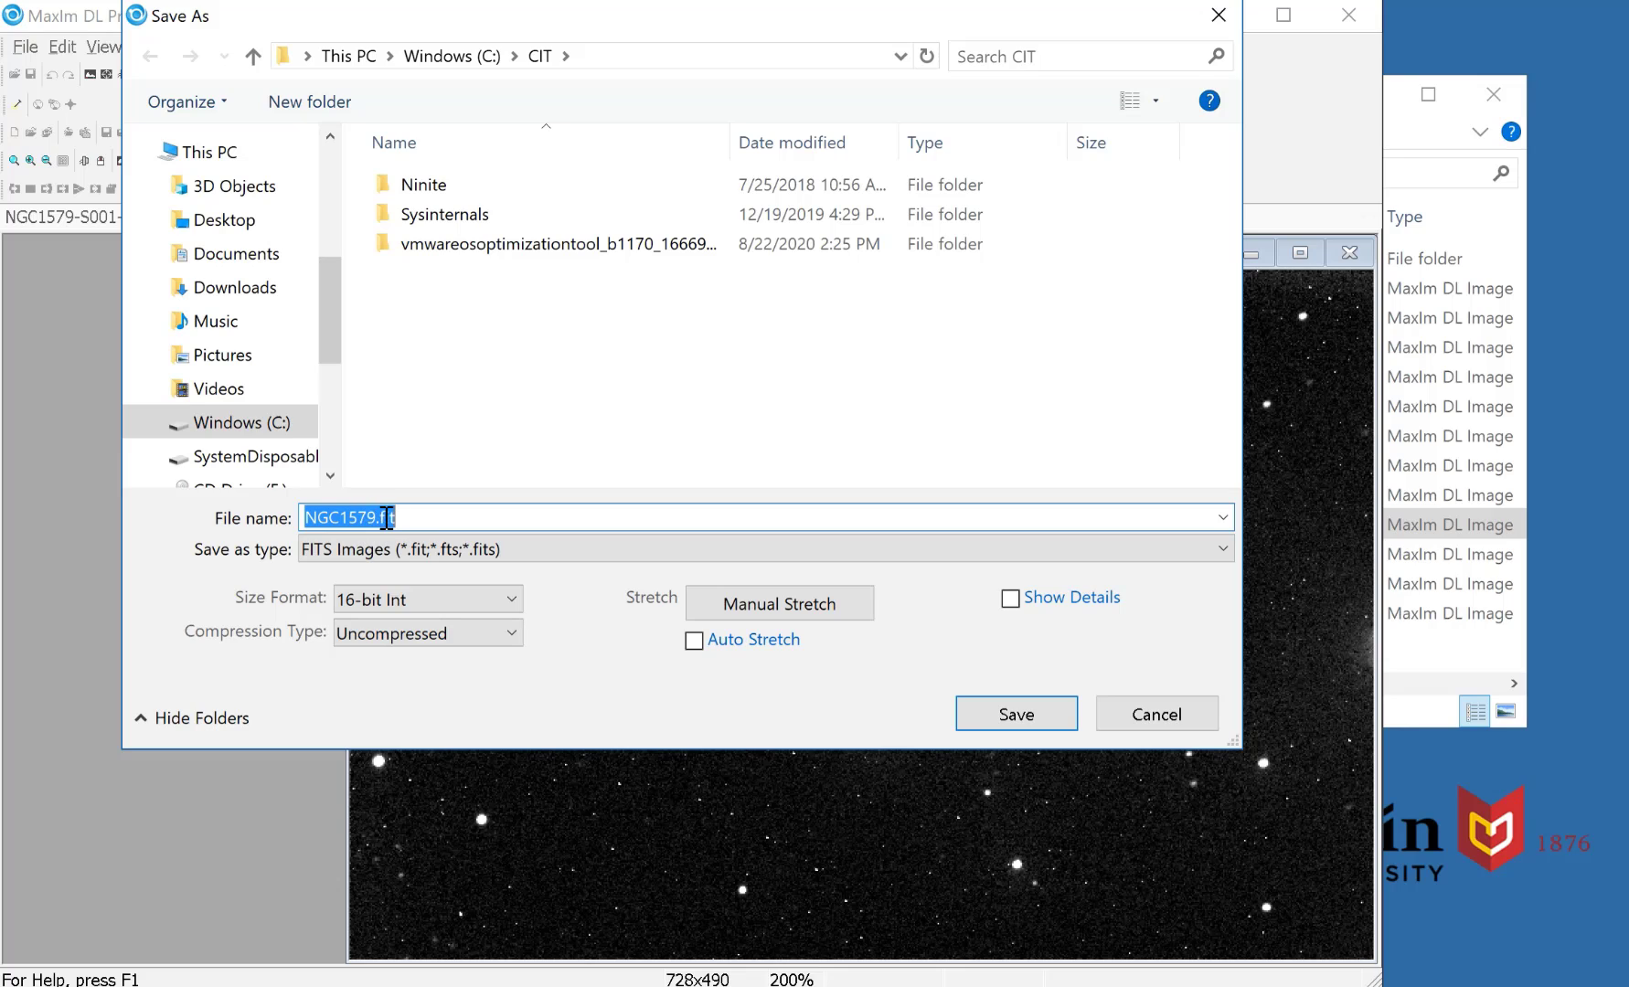
click(376, 517)
key(BackSpace)
key(BackSpace)
key(BackSpace)
key(BackSpace)
key(BackSpace)
key(BackSpace)
key(BackSpace)
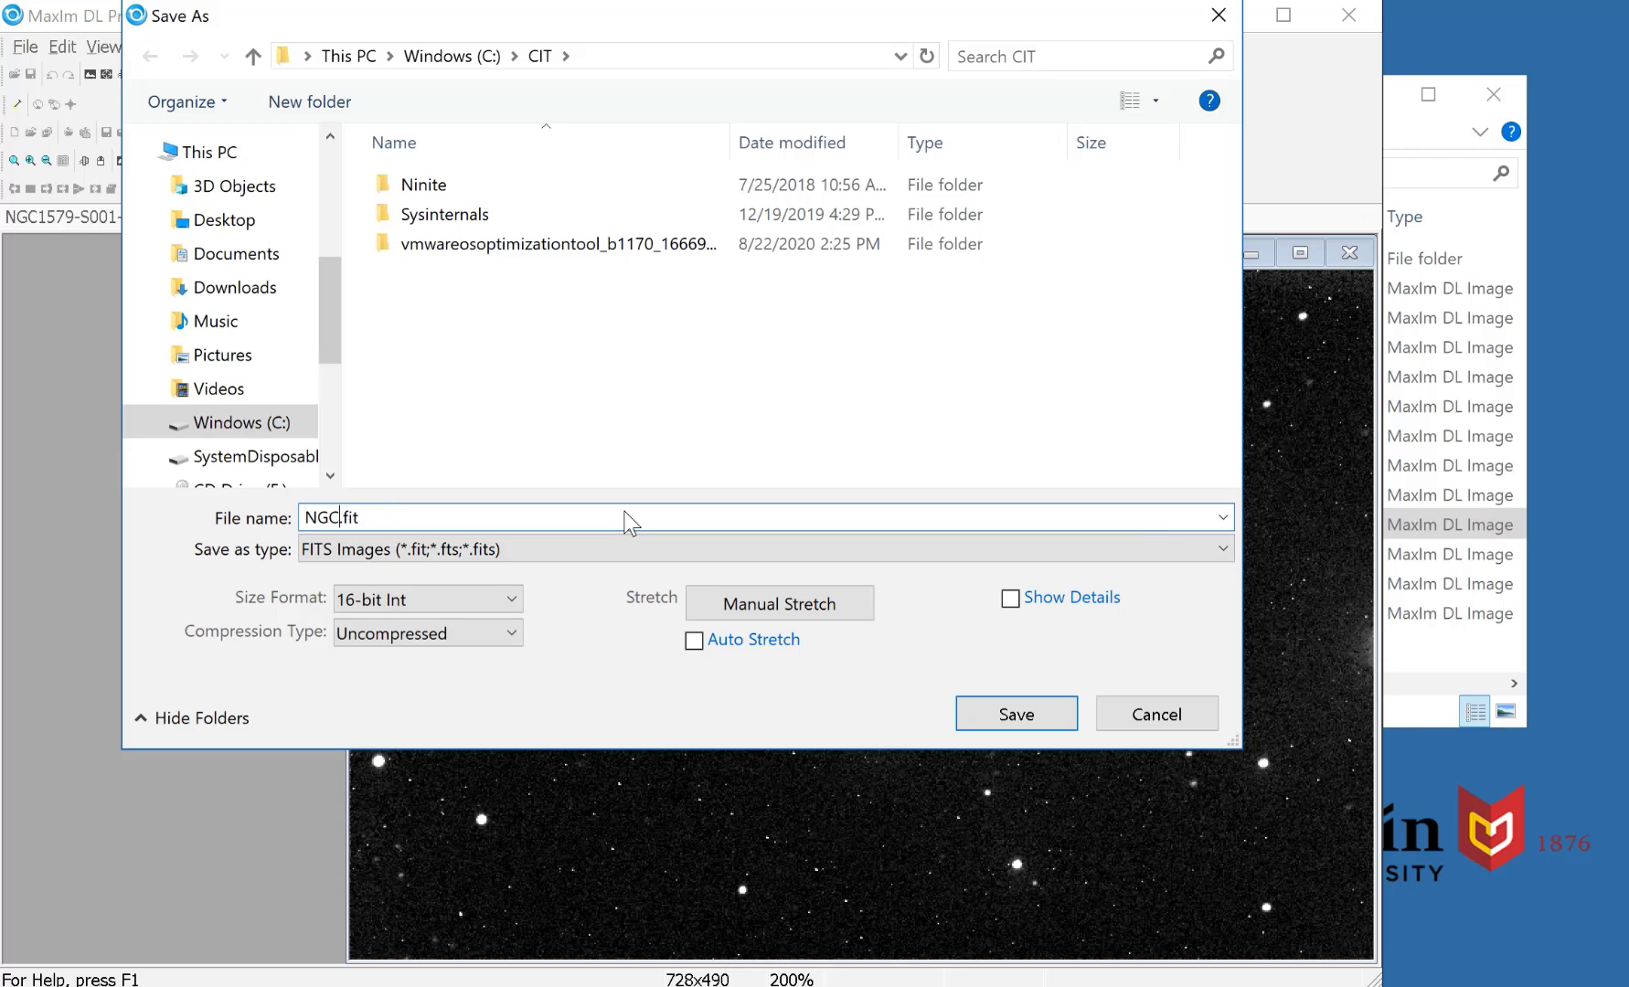
text(Master_B)
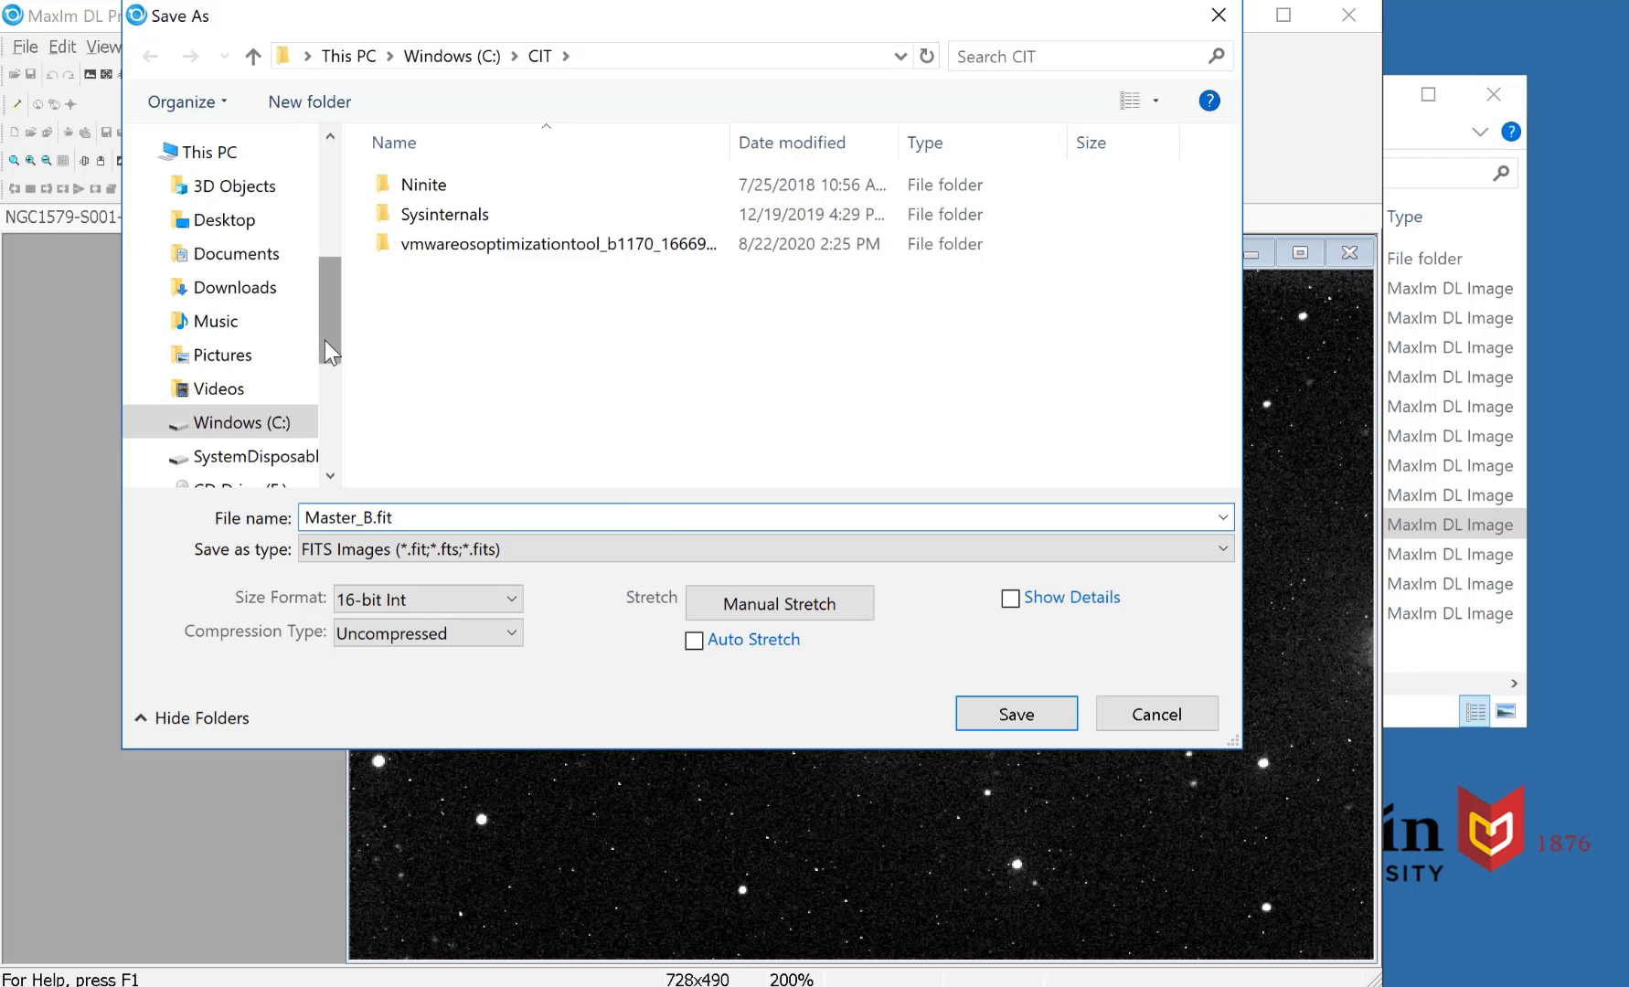
- Save the file in the Demo folder under SHARED (S:), Physics-Astronomy, Astr110, 2020F, and close all open images
drag(329, 352, 325, 444)
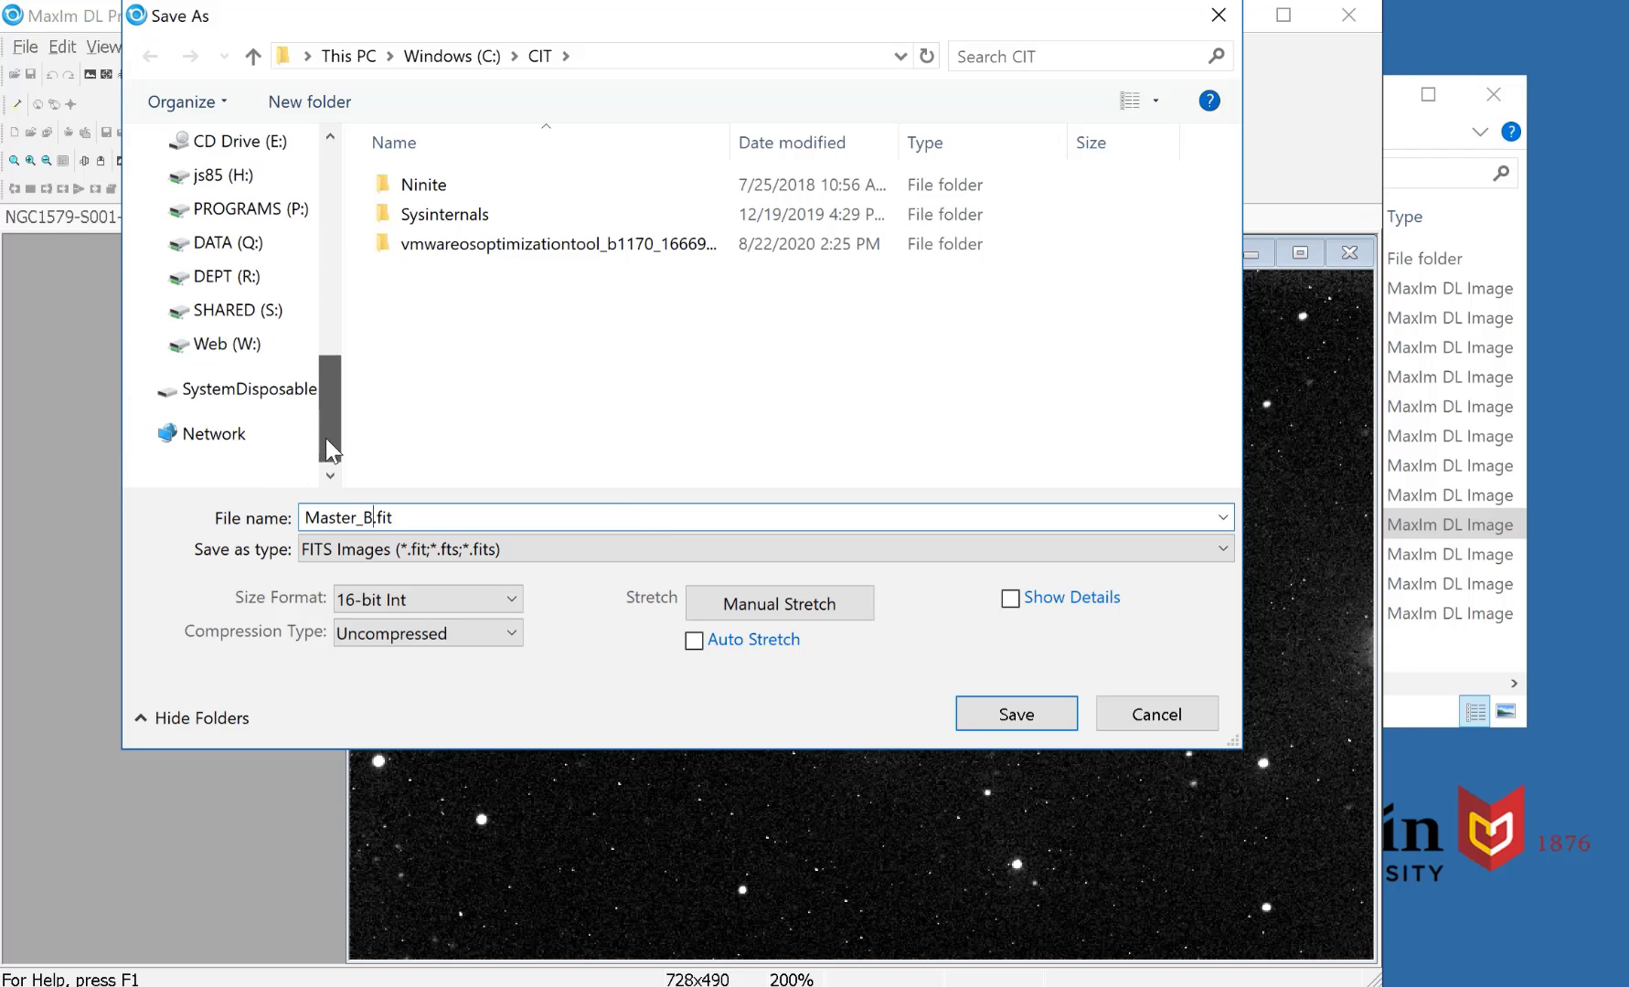
click(270, 315)
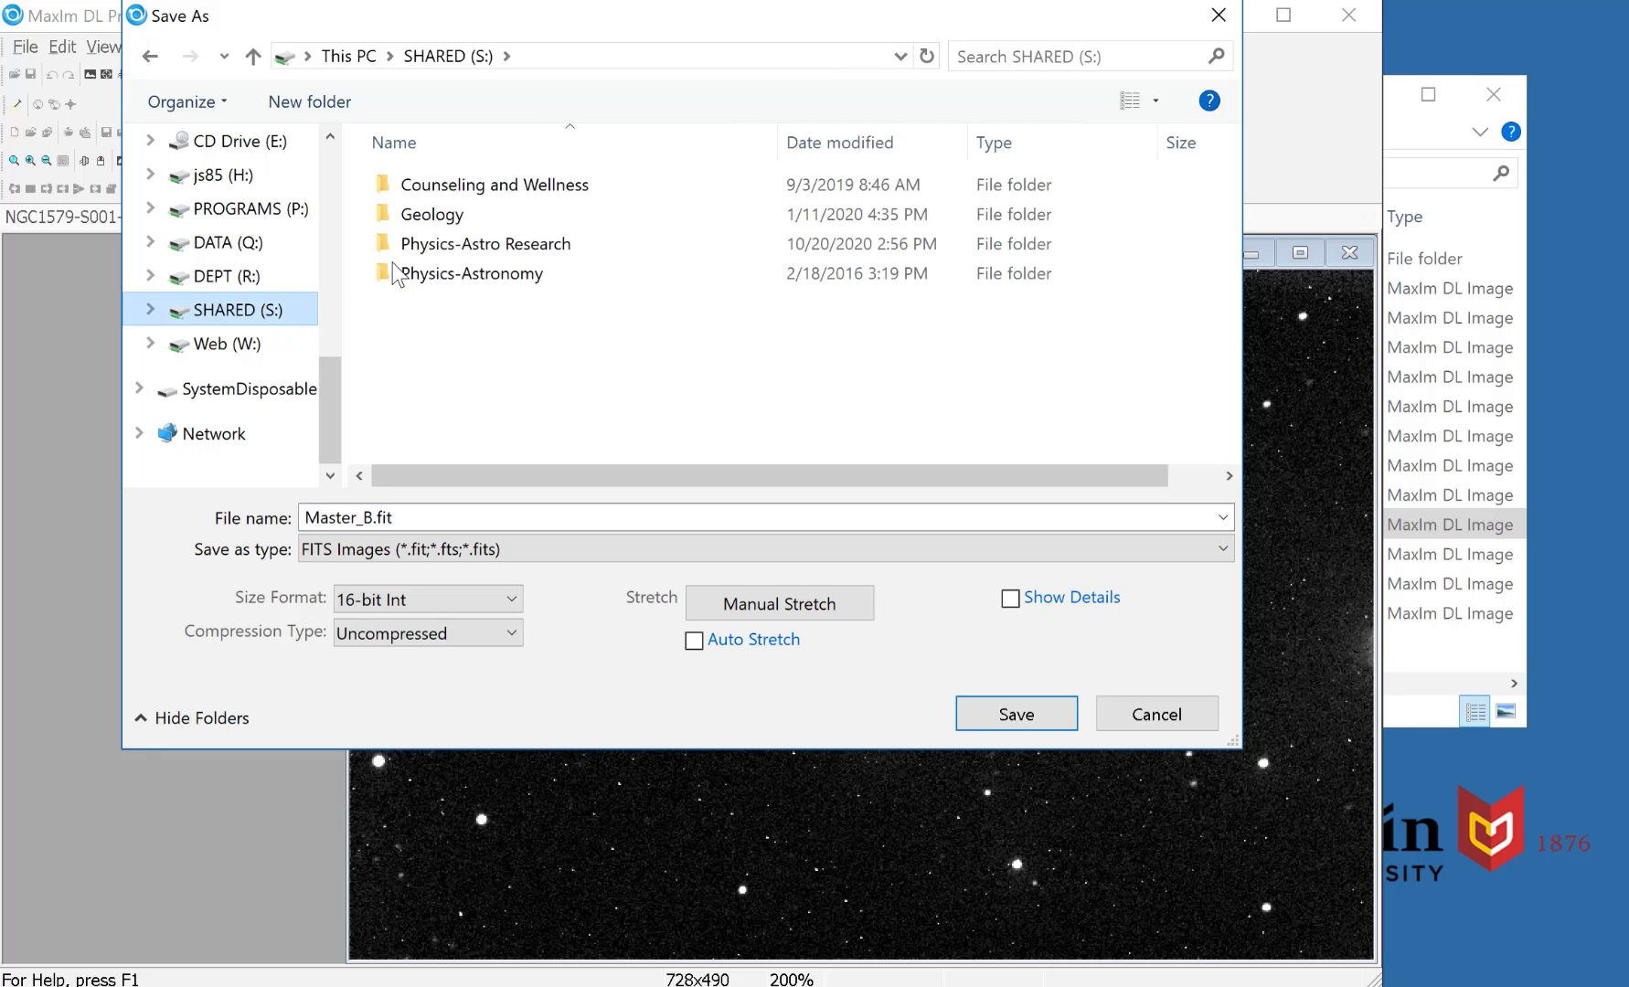
click(416, 278)
double_click(416, 279)
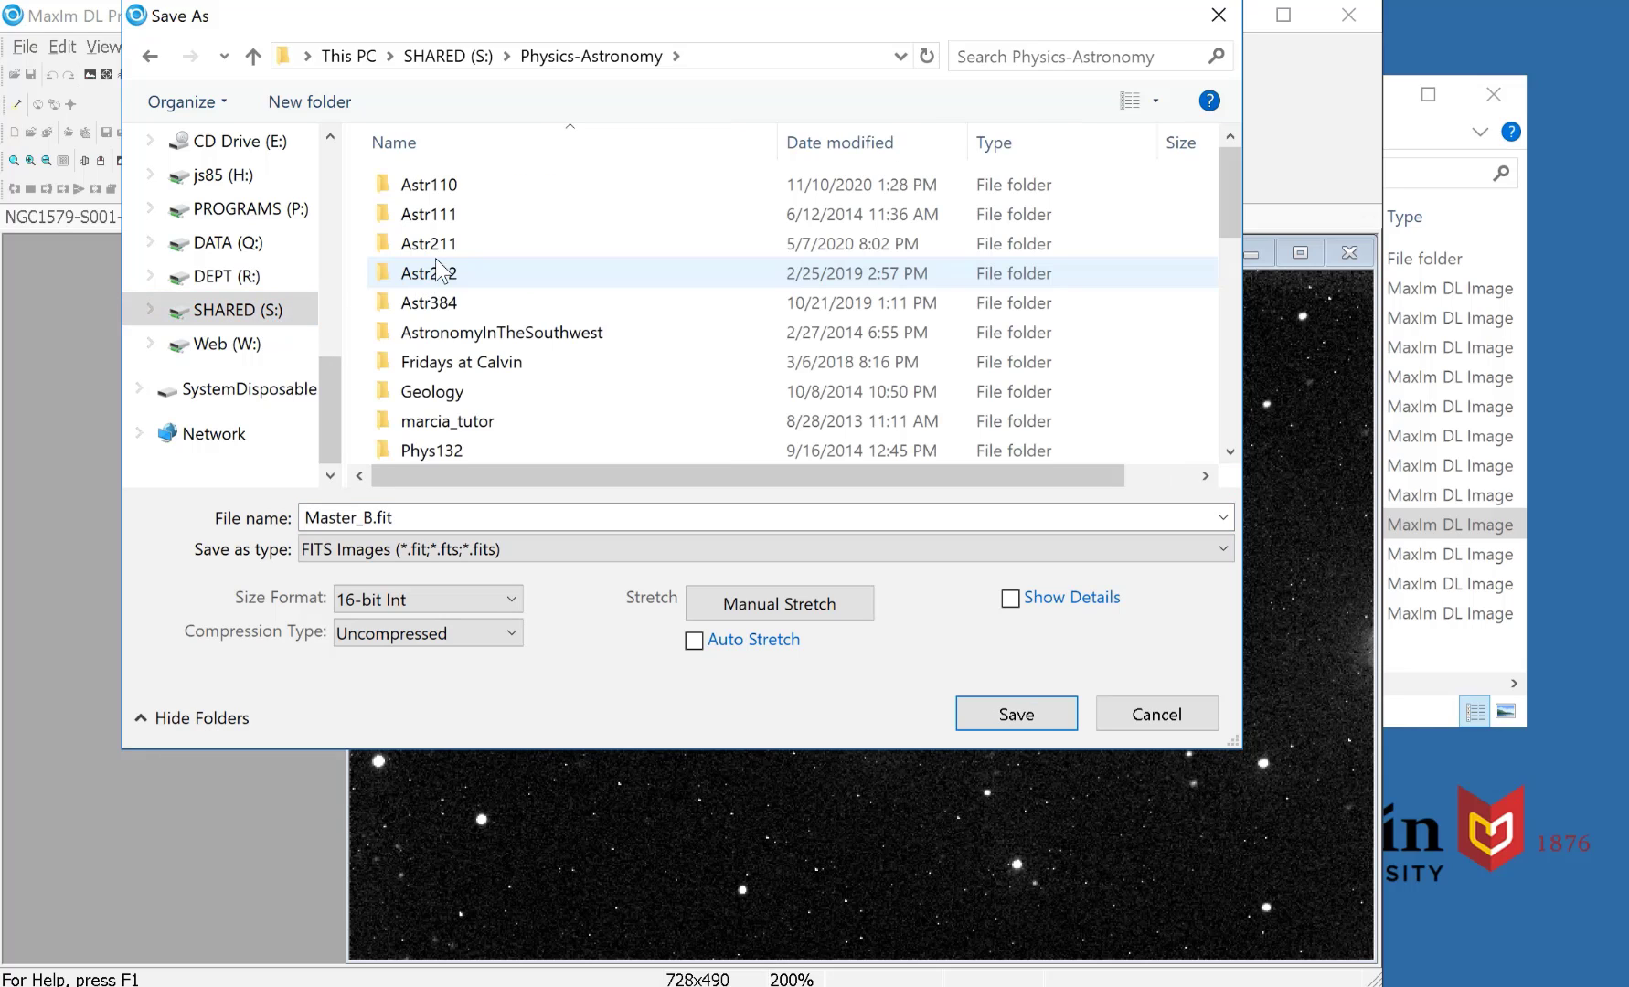
click(449, 178)
double_click(449, 178)
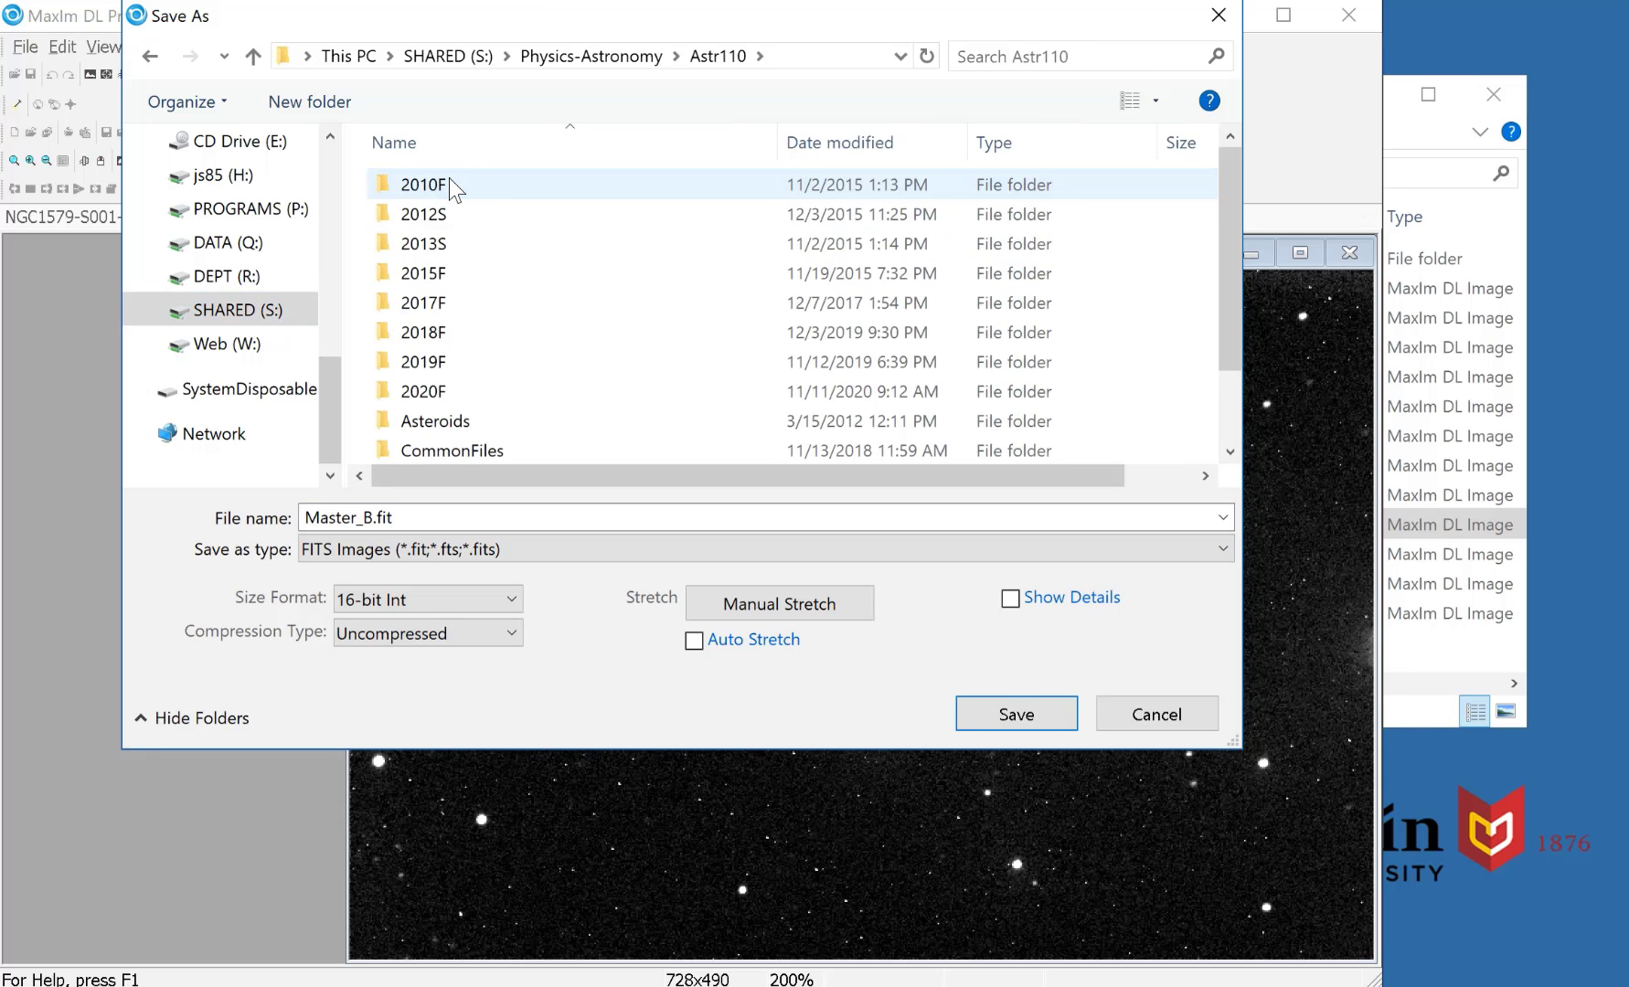
double_click(447, 388)
click(390, 188)
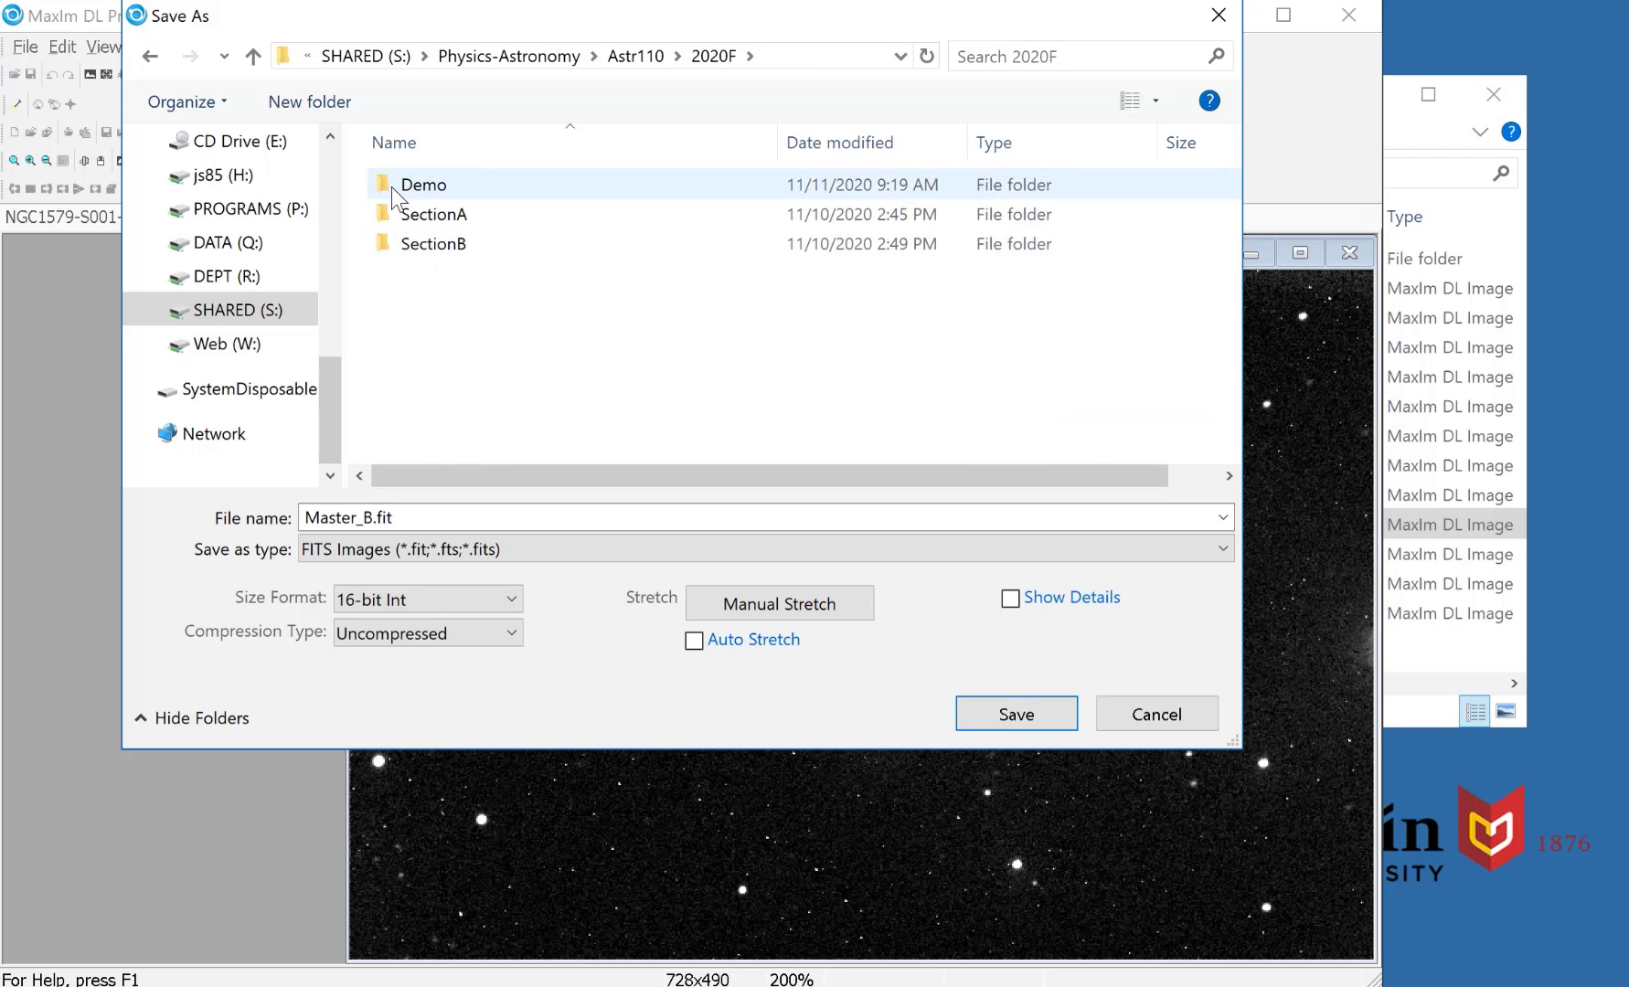
double_click(391, 187)
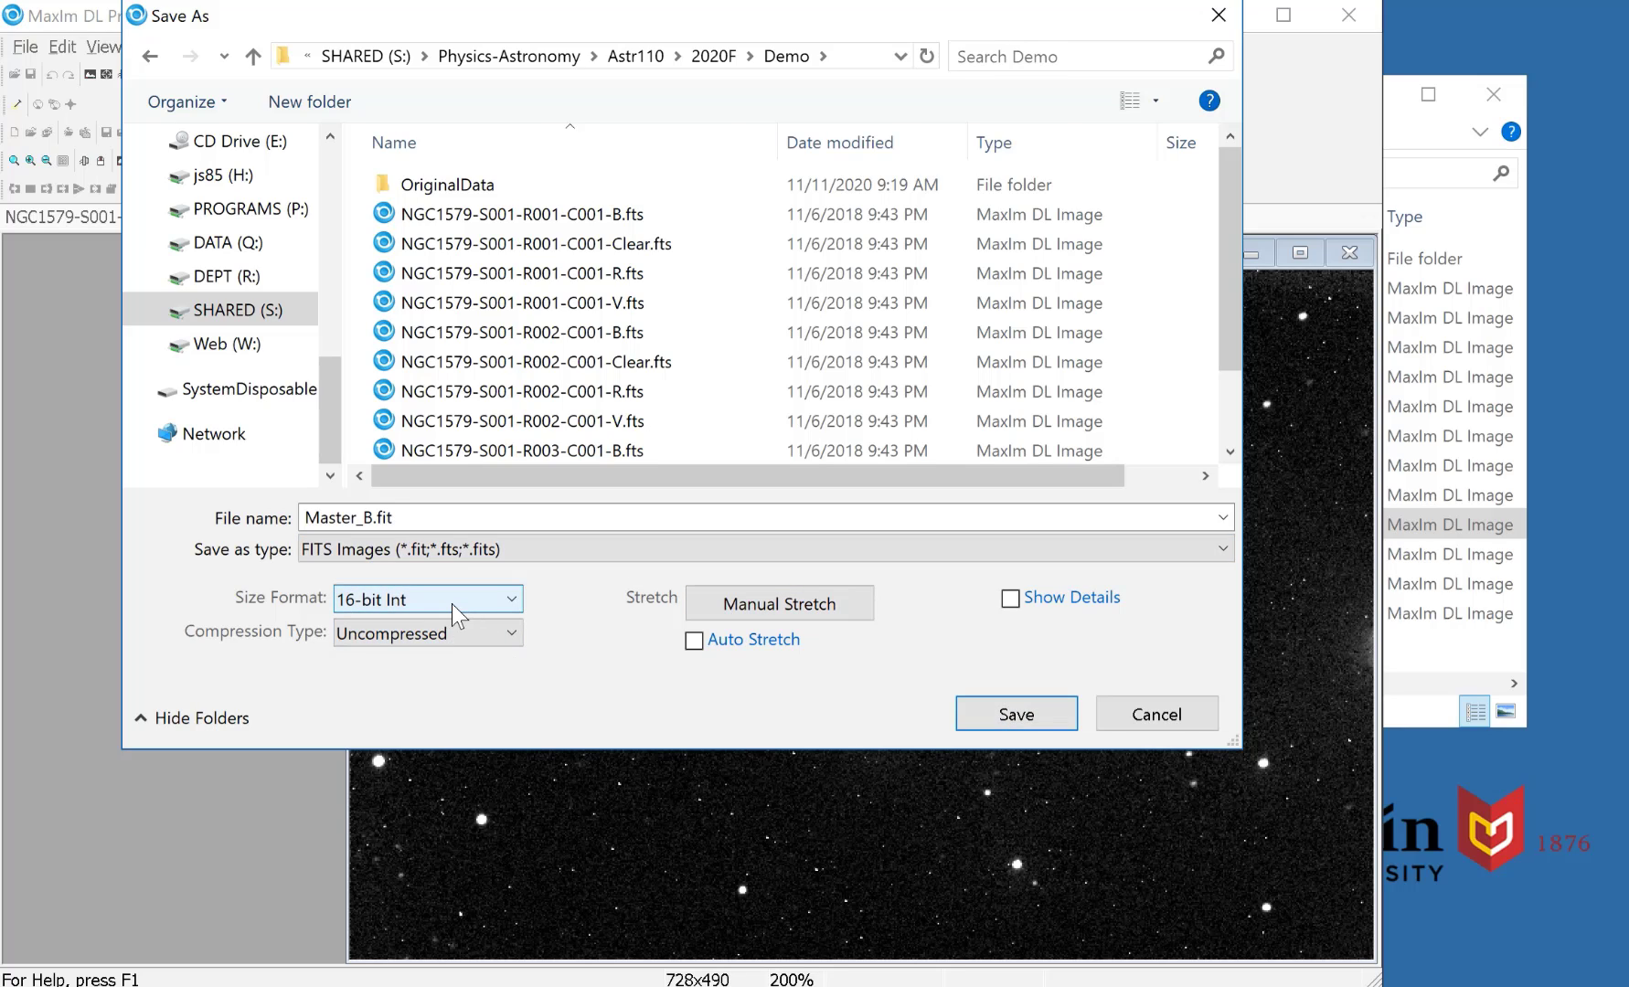
click(1058, 715)
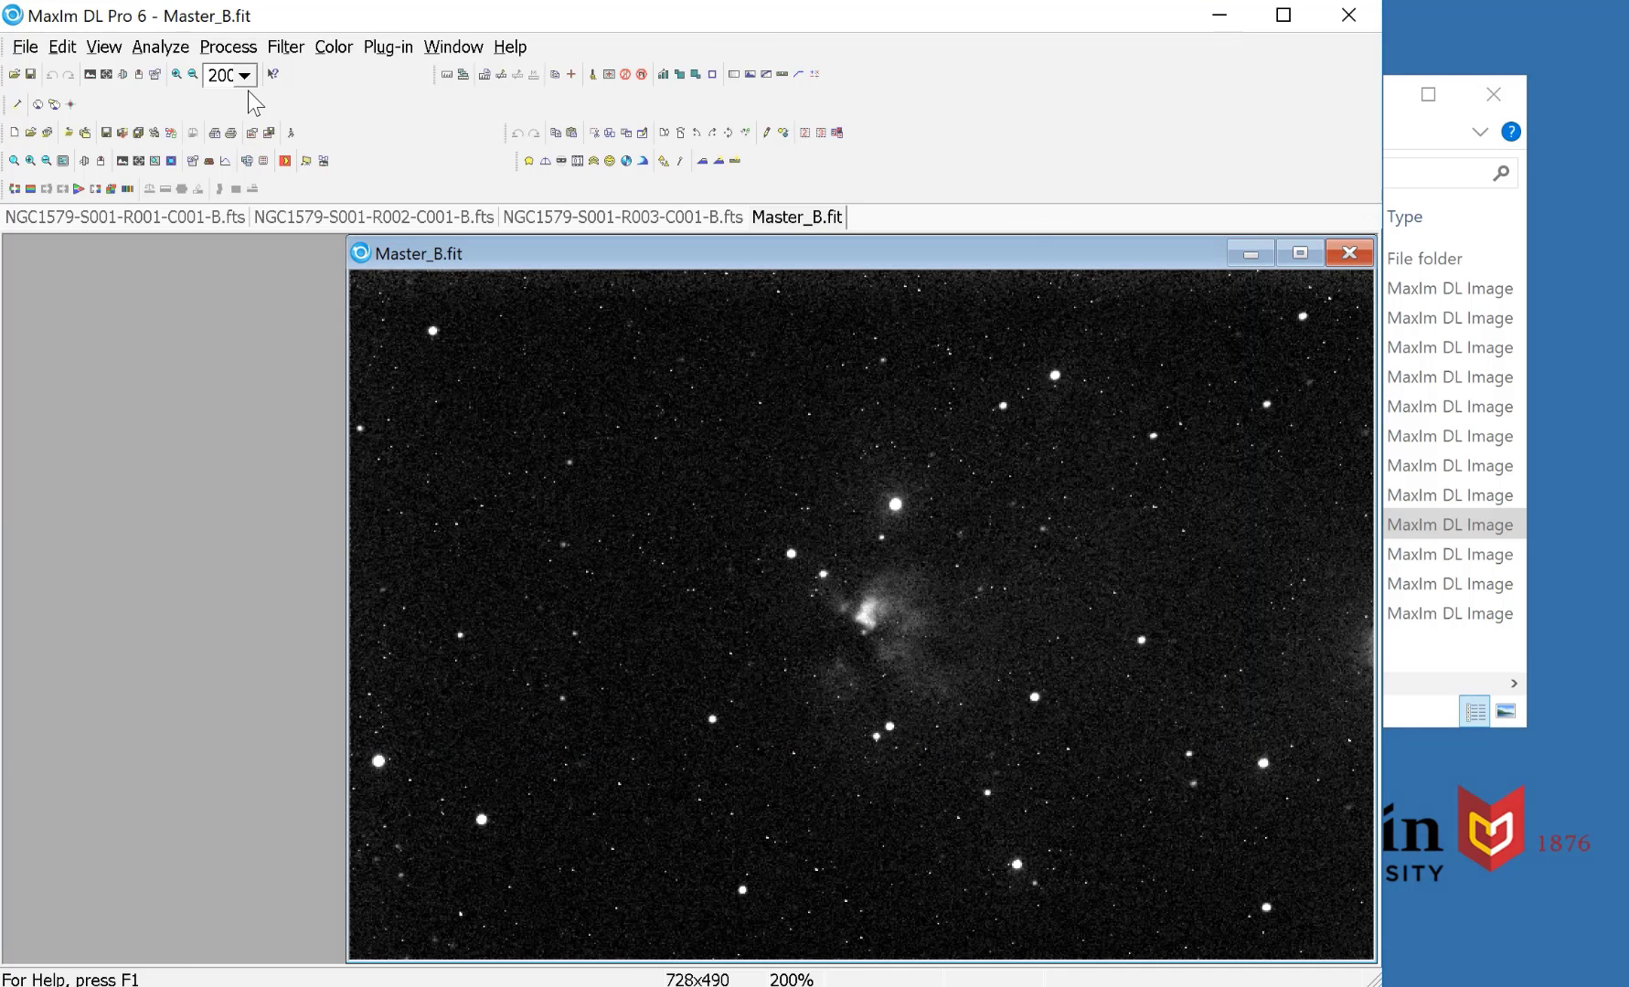
click(24, 47)
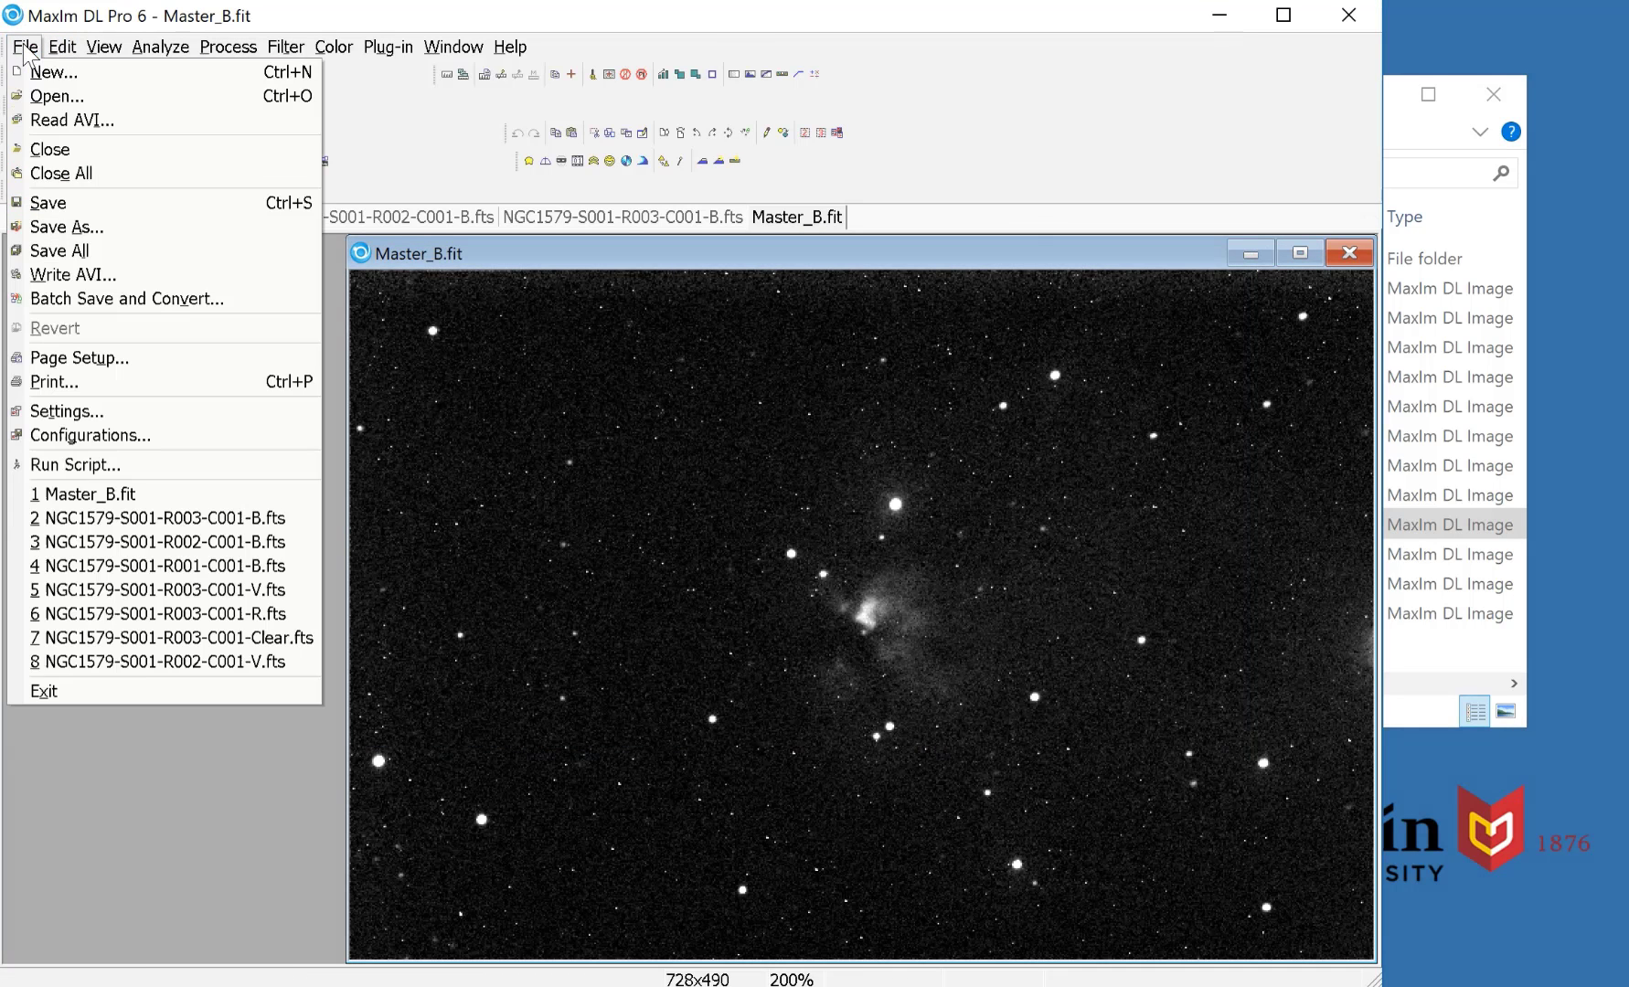
click(73, 174)
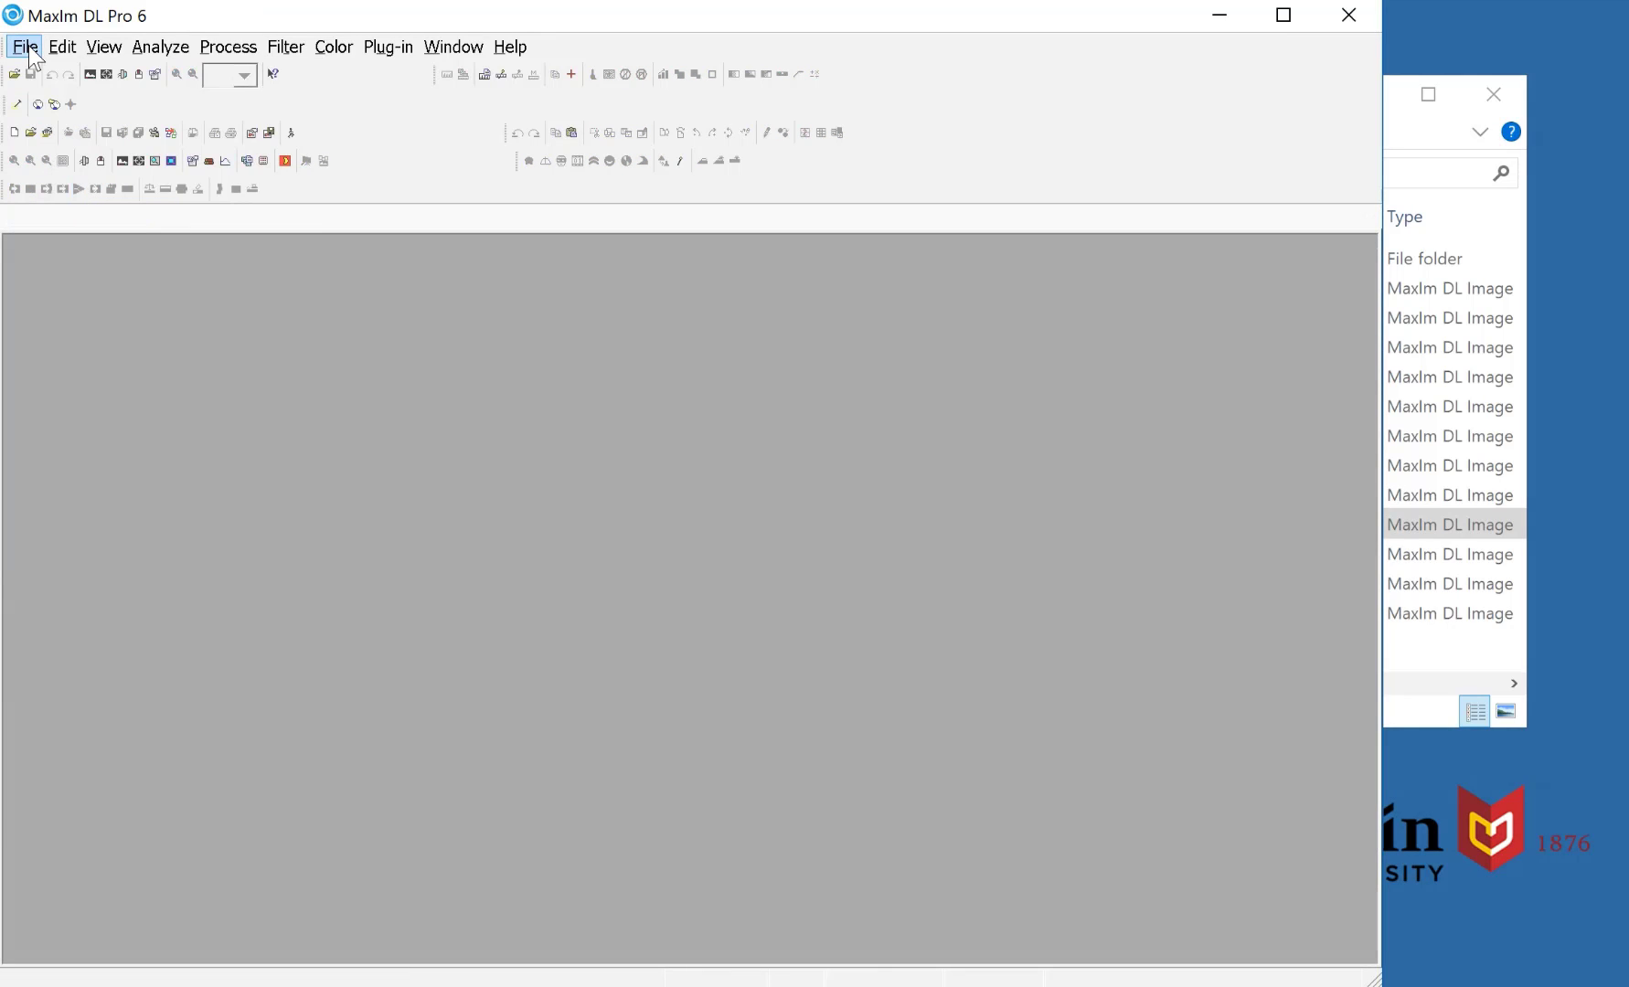
- Switch to File Explorer's Demo folder and open the three R-filter images, R001 to R003, in MaxIm DL
click(1392, 102)
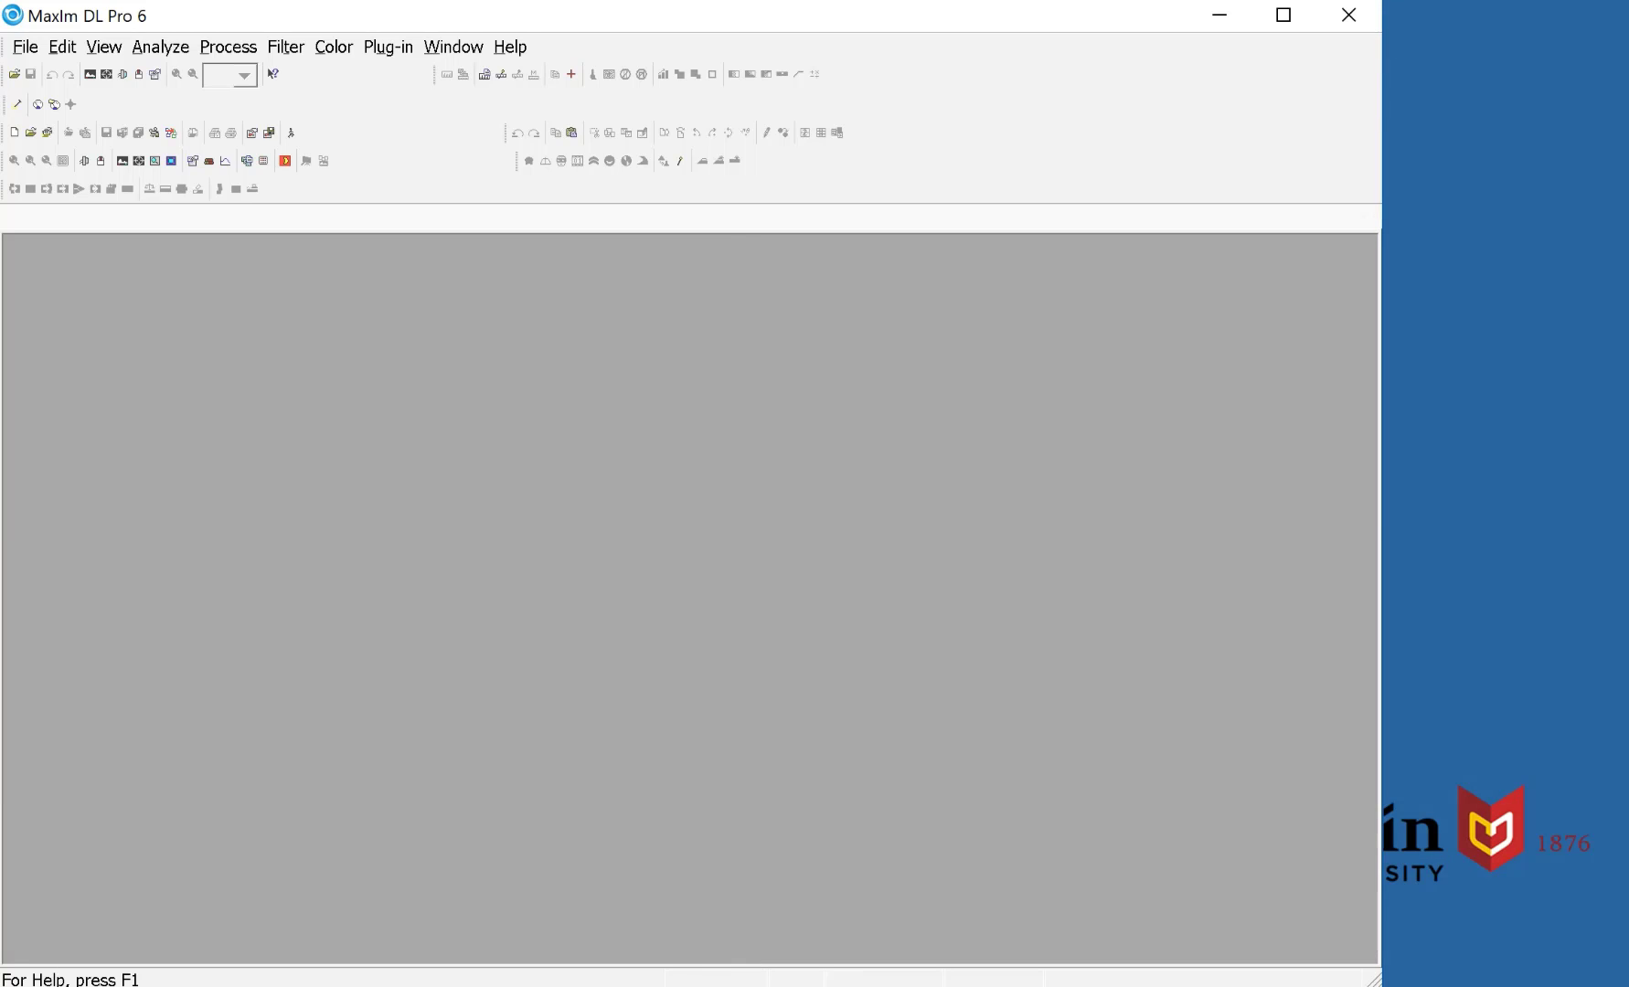
click(742, 985)
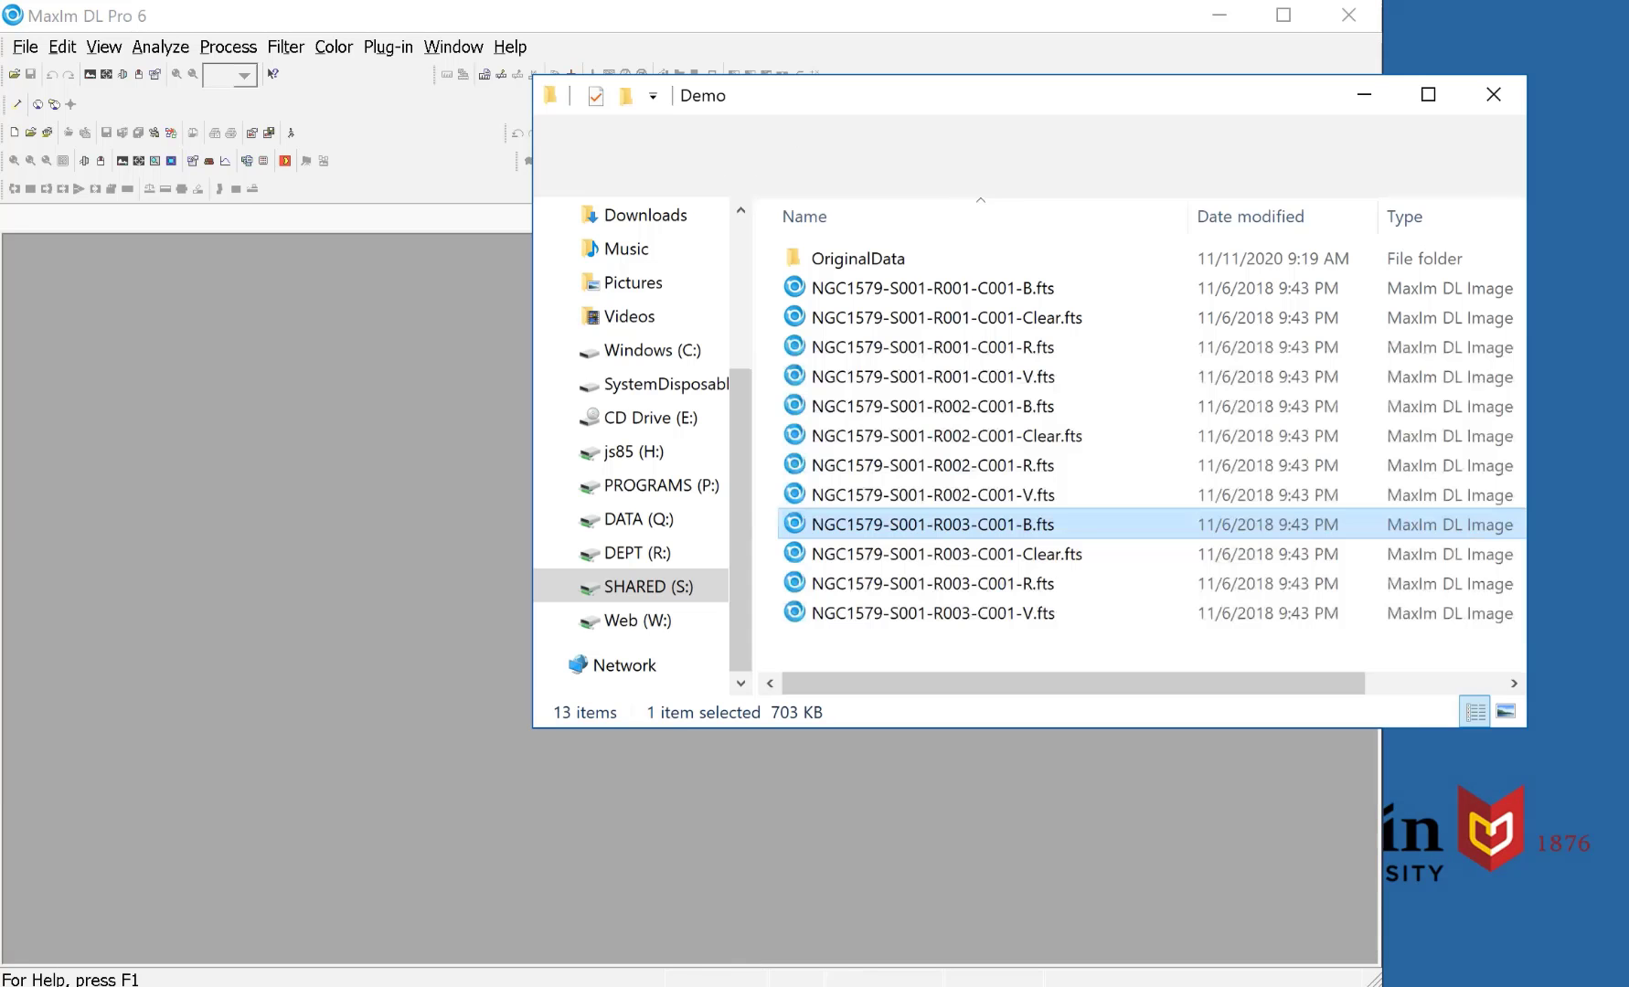
click(1062, 327)
click(1061, 352)
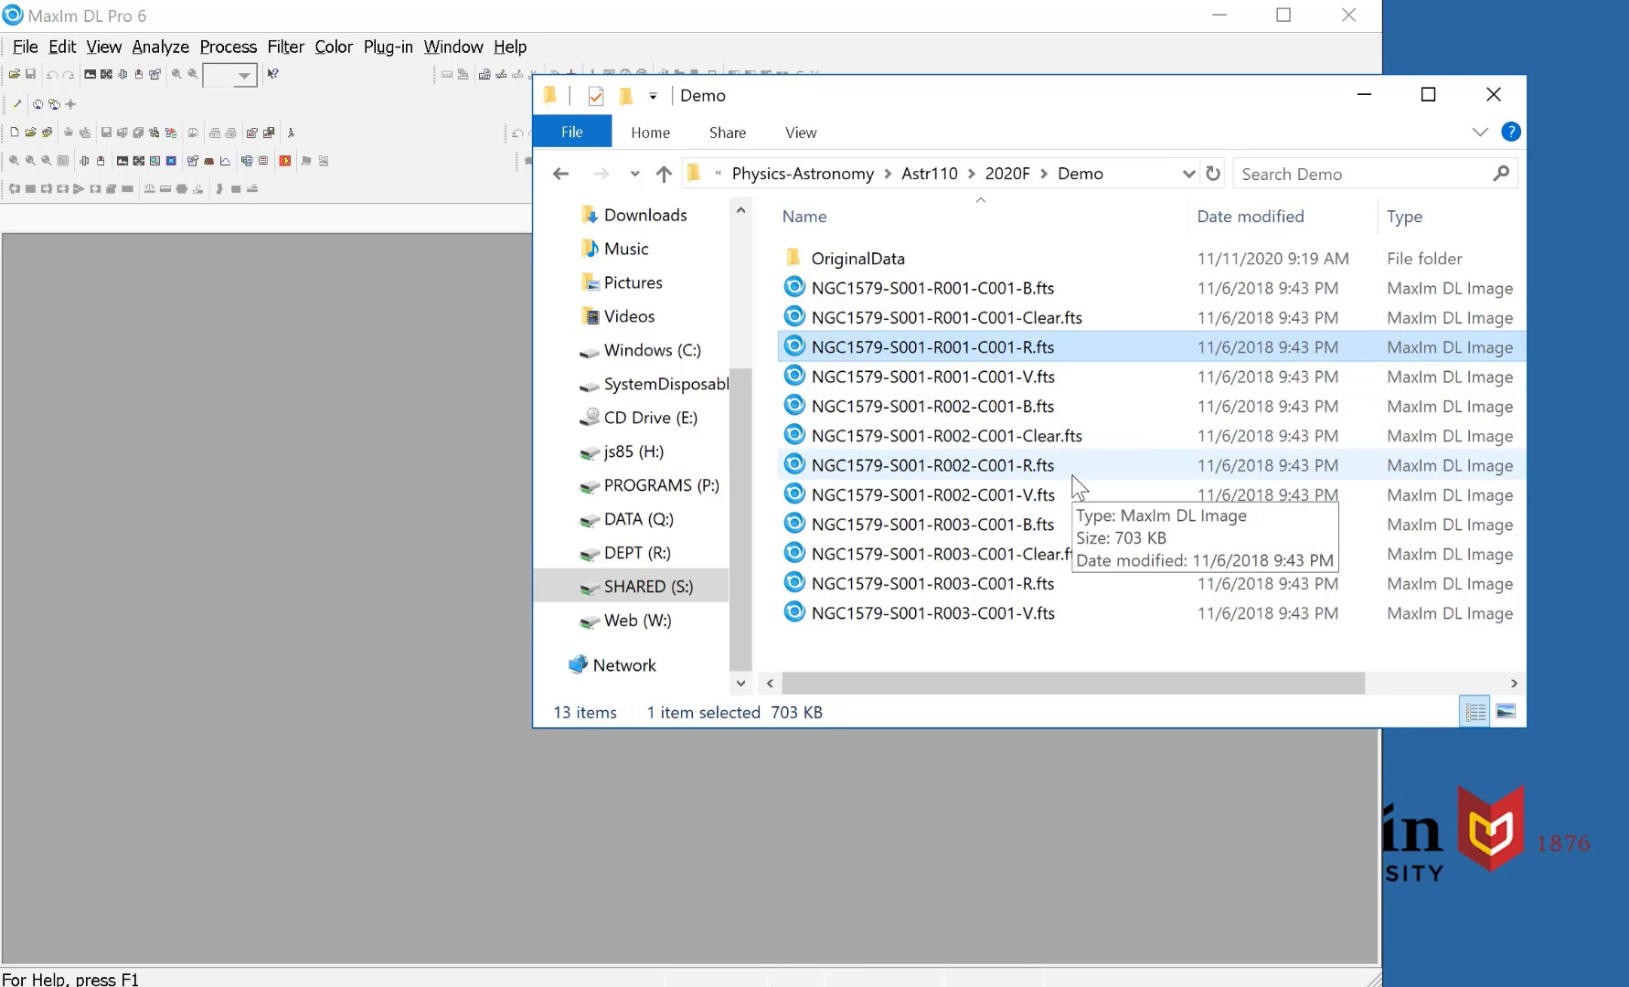
drag(797, 348, 422, 370)
click(1226, 72)
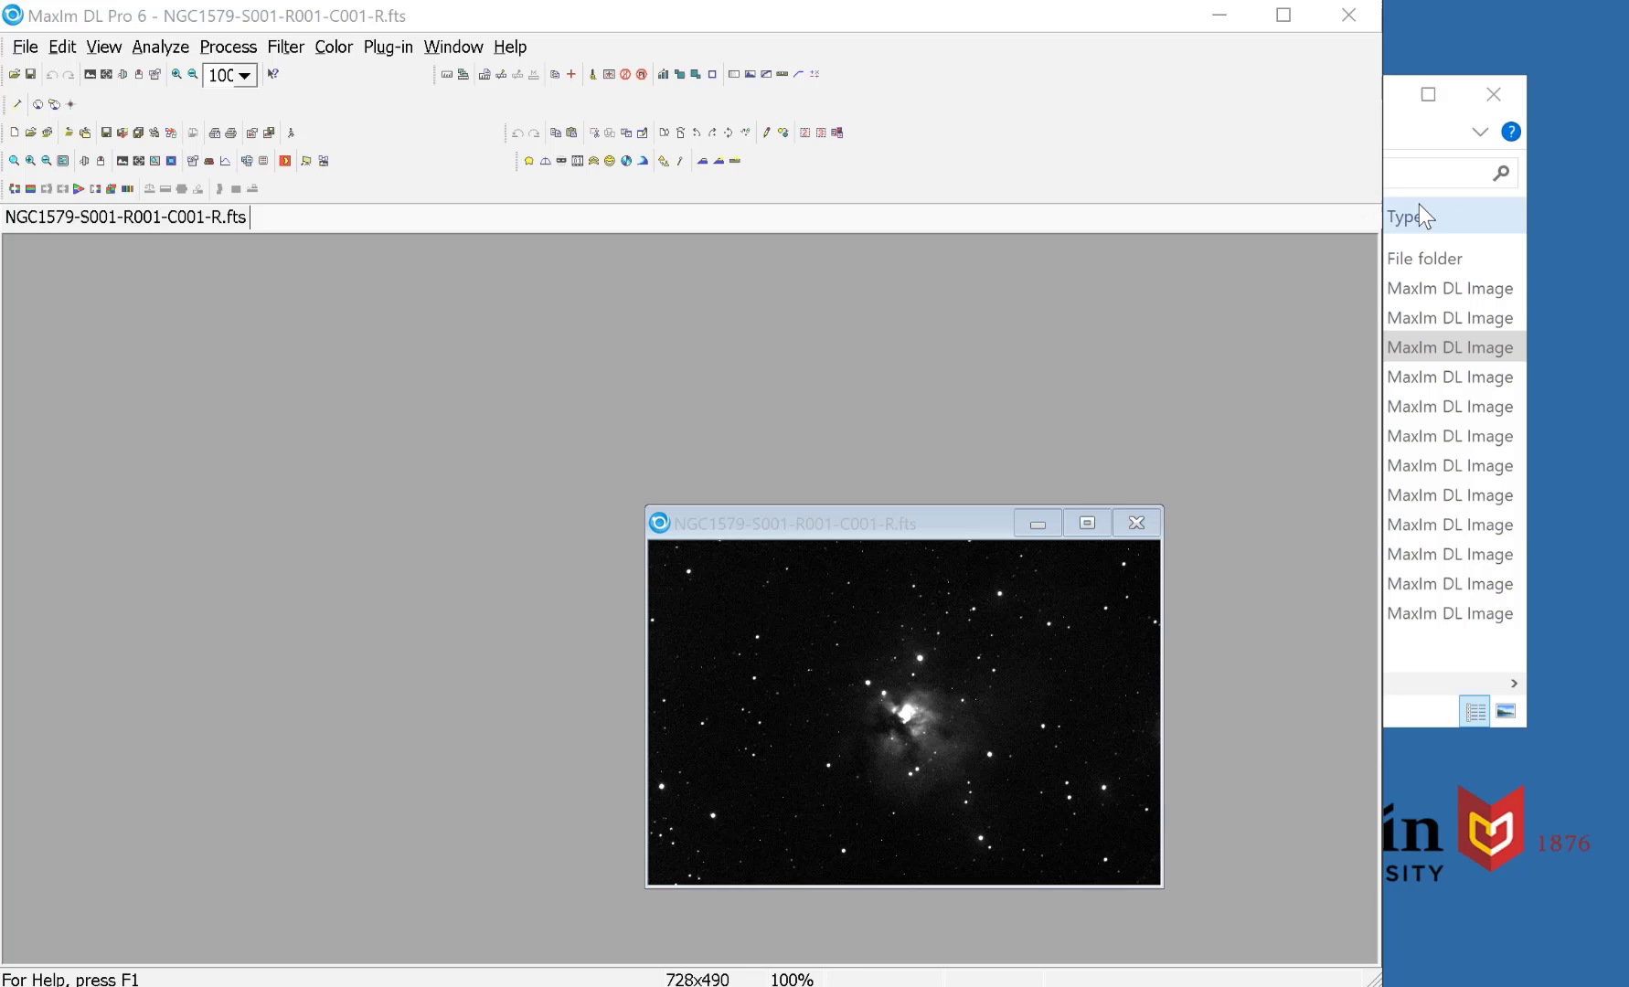
click(1403, 148)
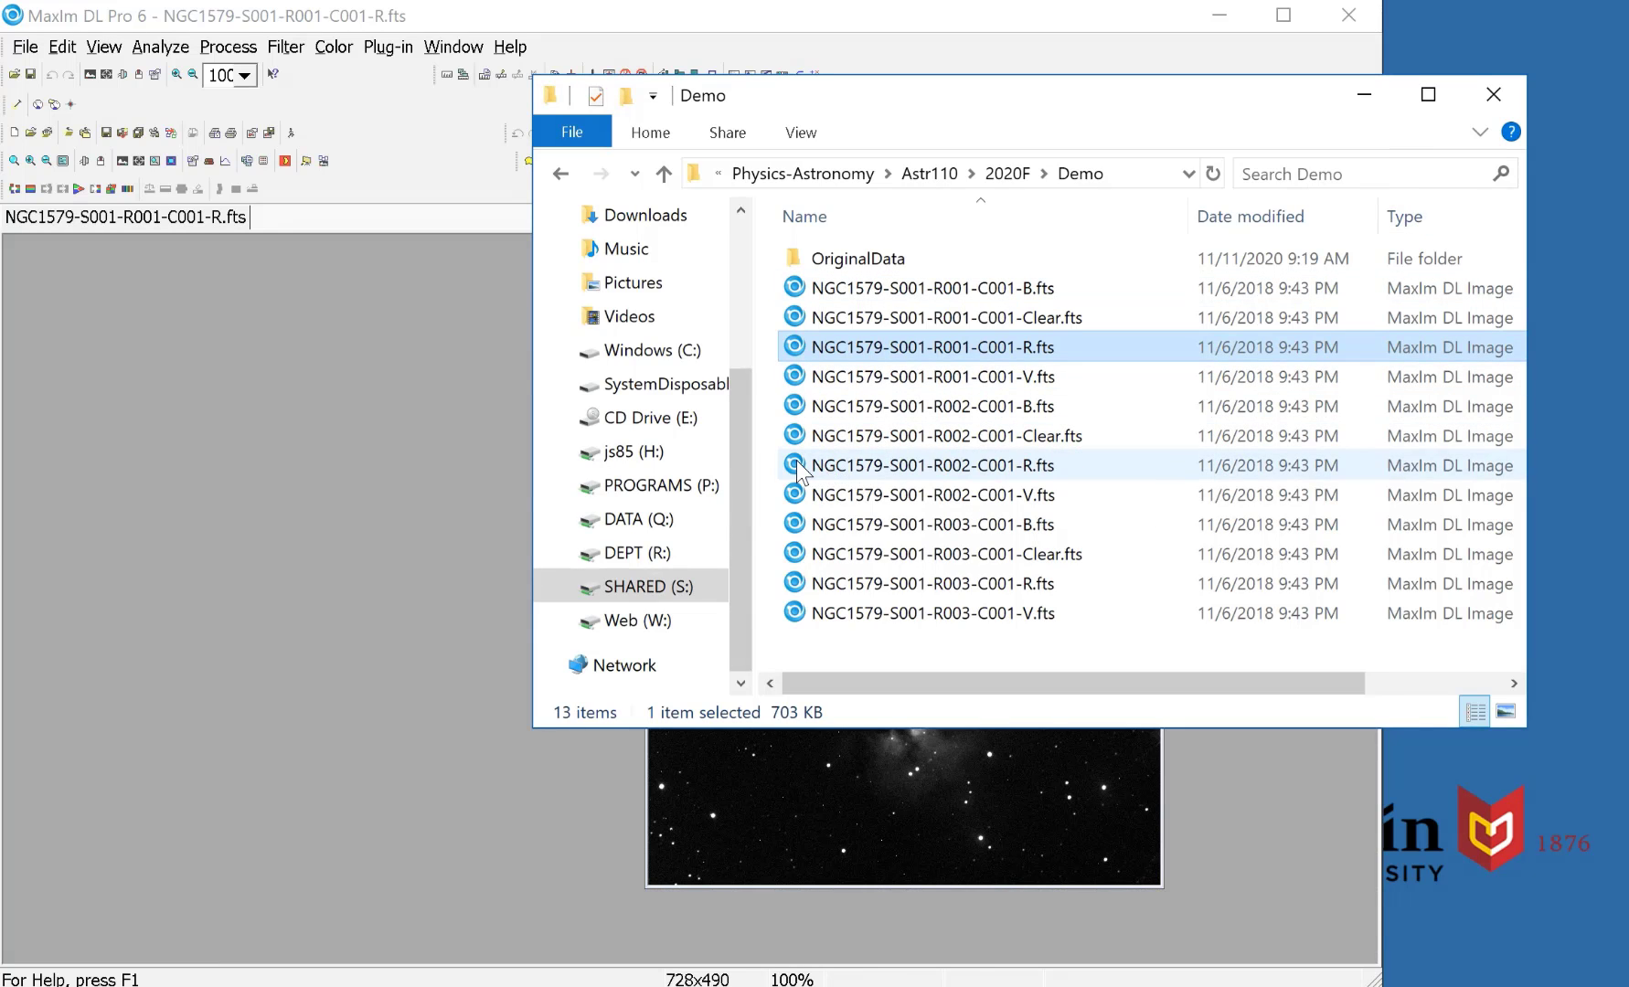
drag(797, 459, 456, 466)
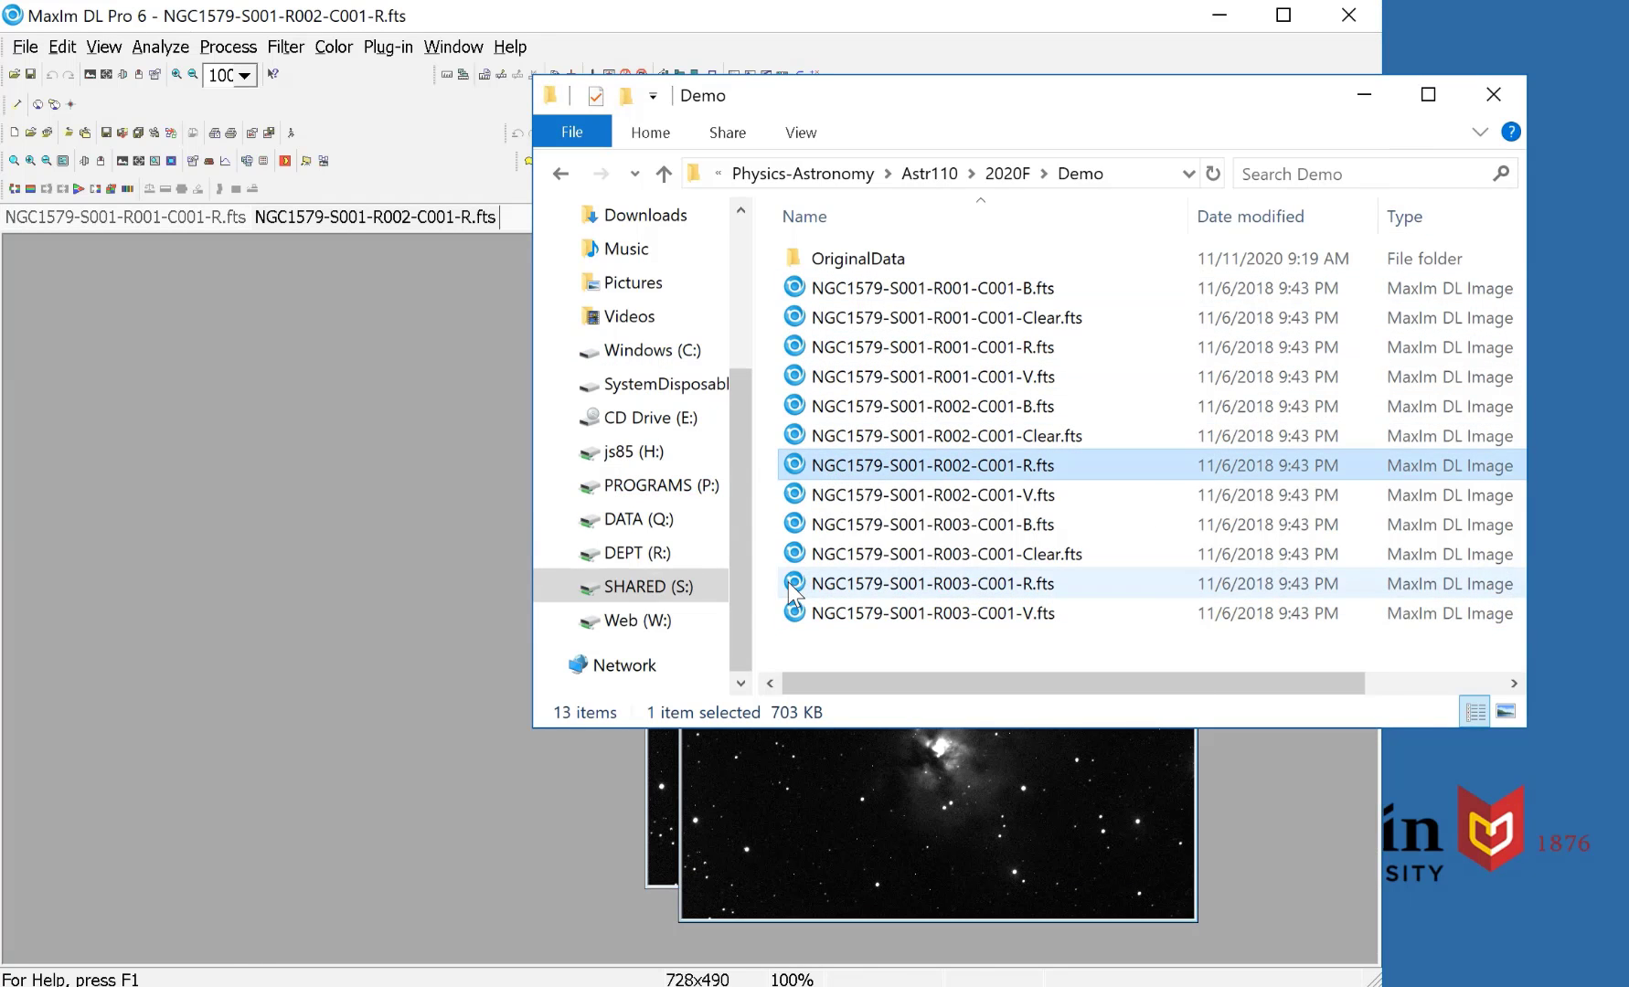
drag(797, 583, 393, 567)
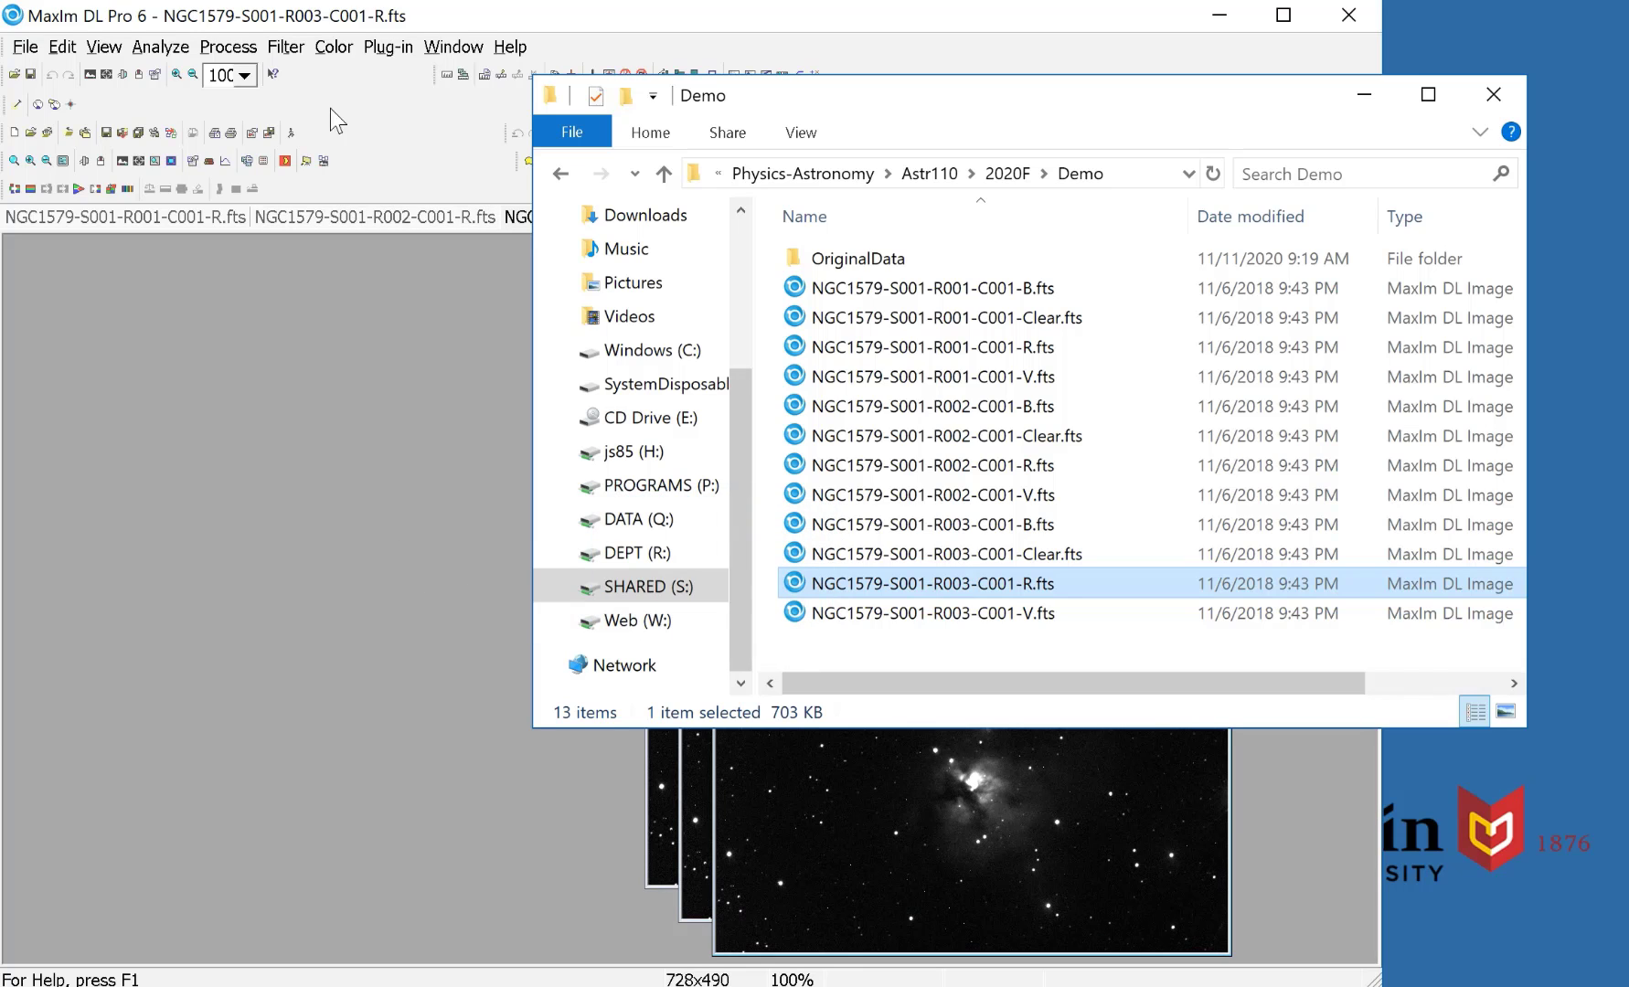
- Start the Stack command, remove the leftover empty NGC1579 group and add all three open R-filter images
click(219, 51)
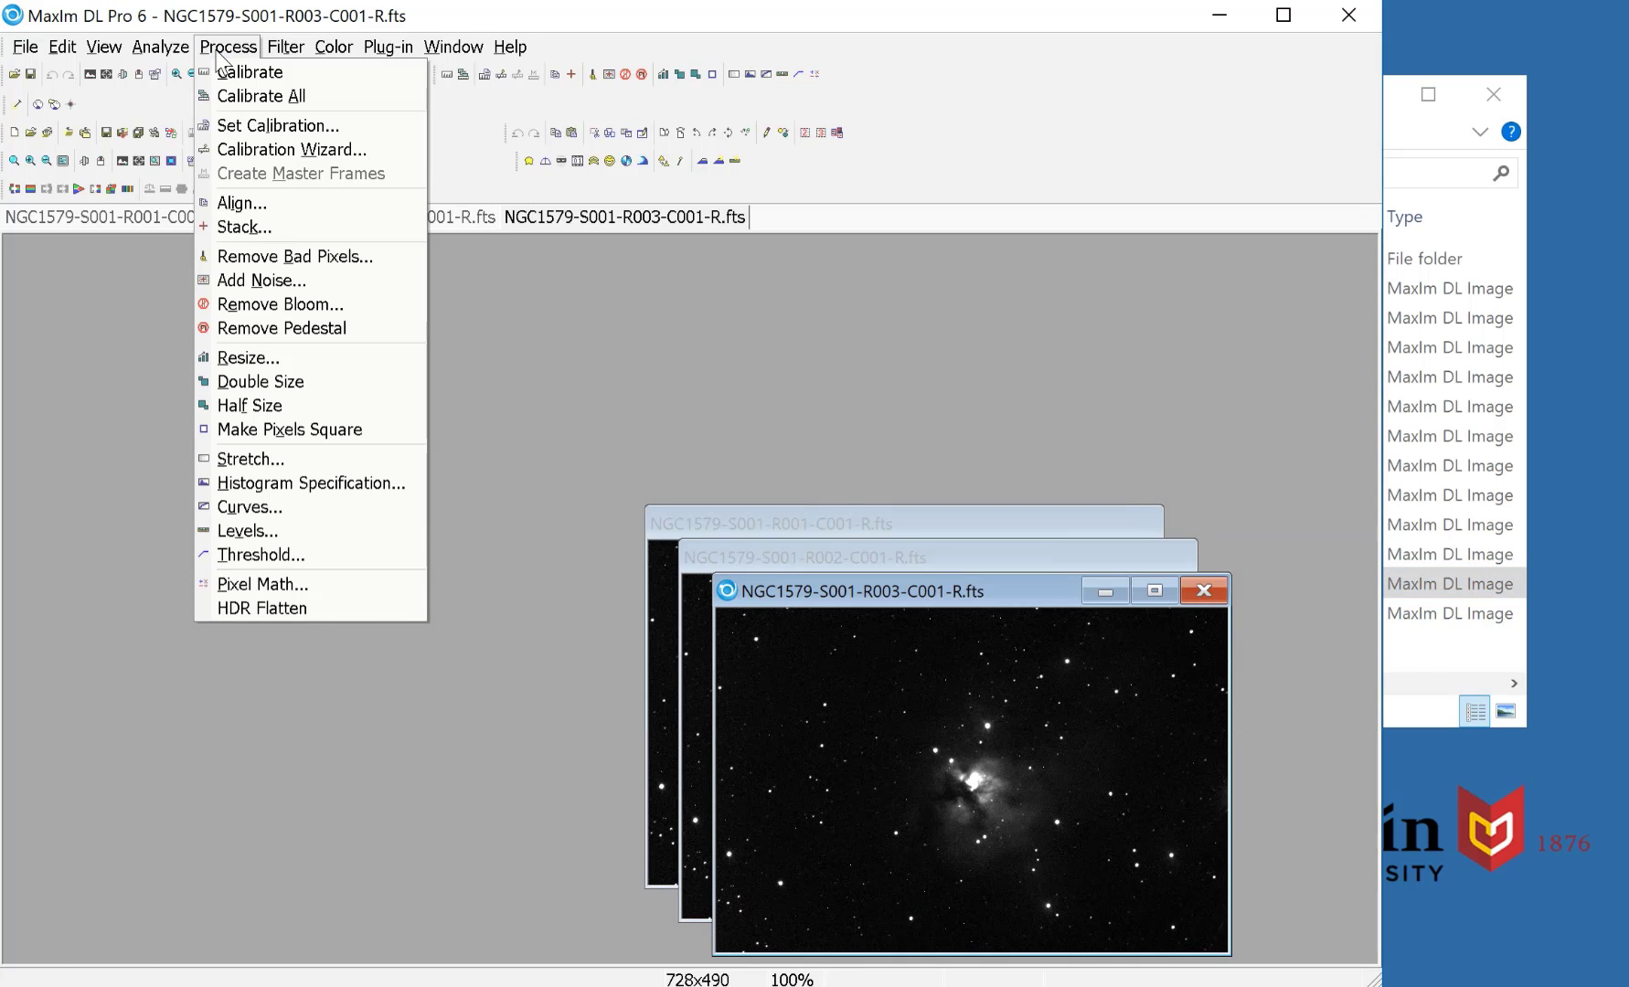
click(255, 228)
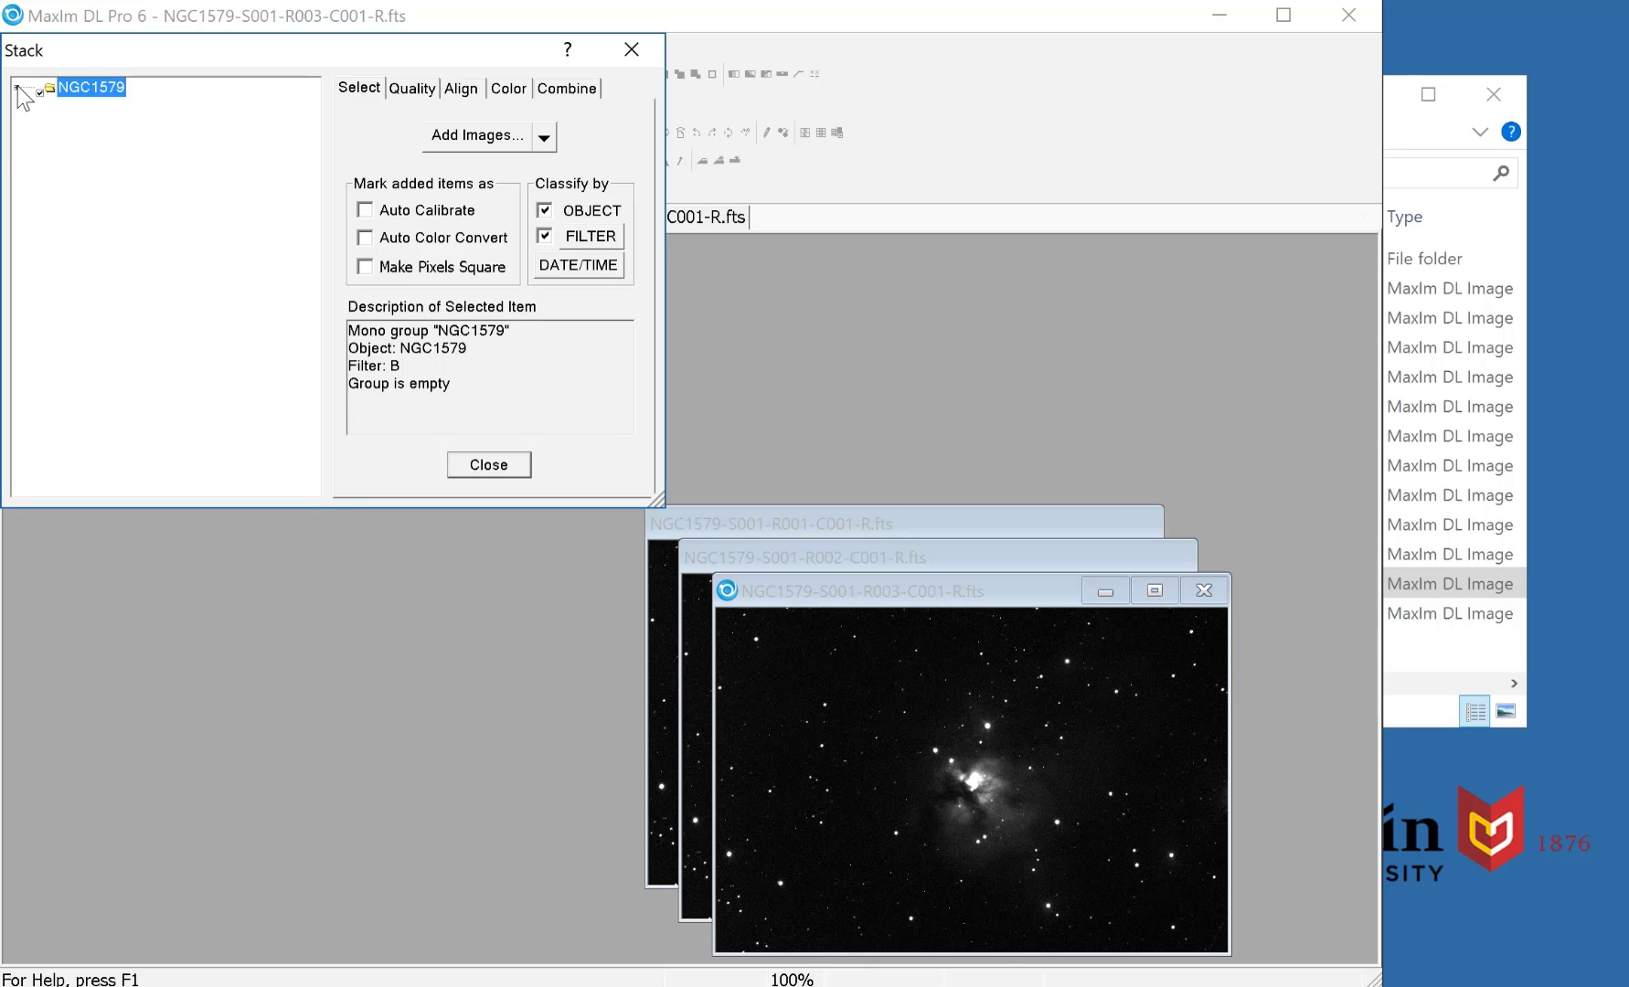
right_click(77, 89)
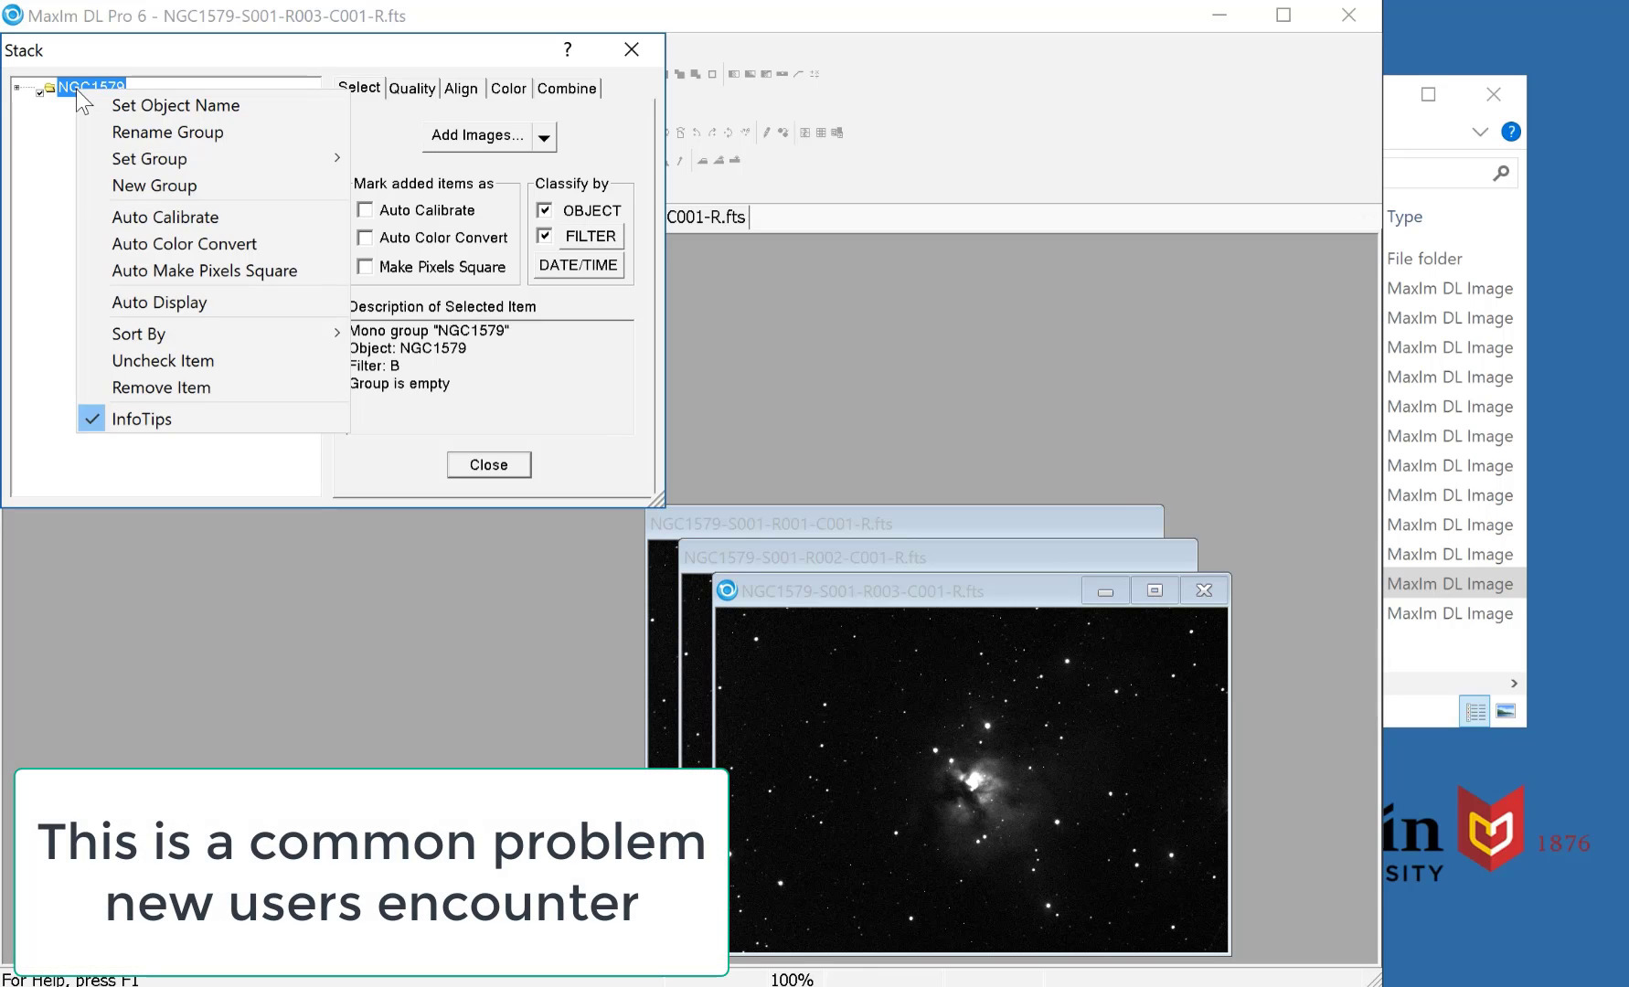
click(133, 64)
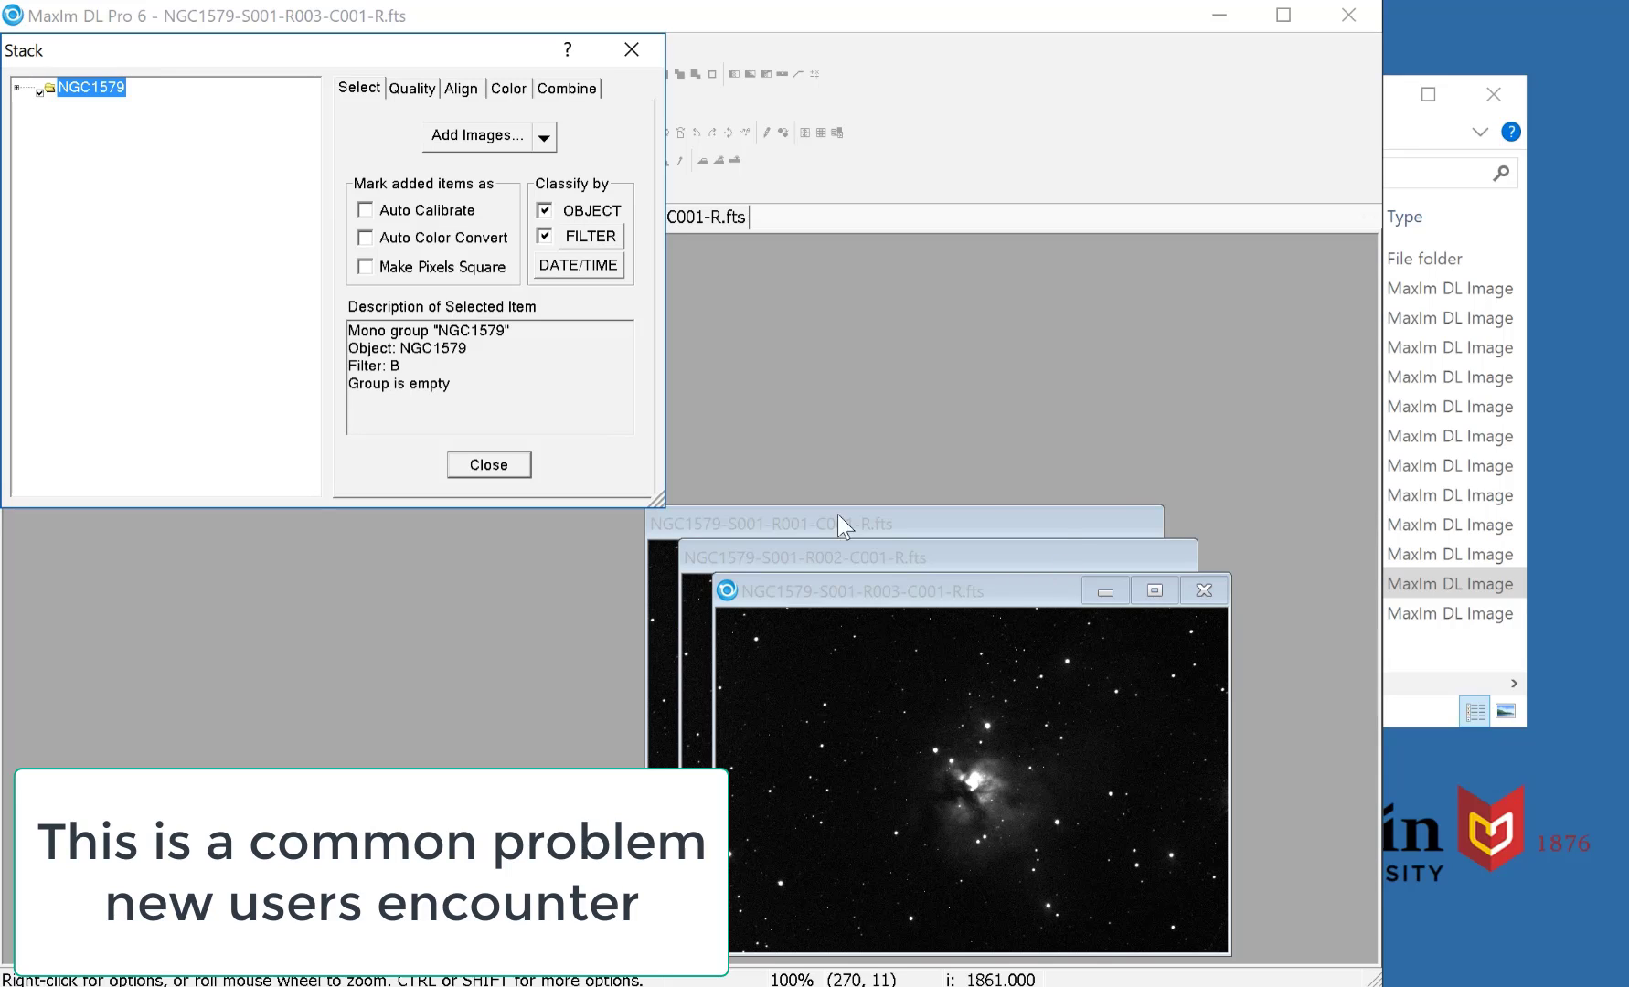
right_click(117, 87)
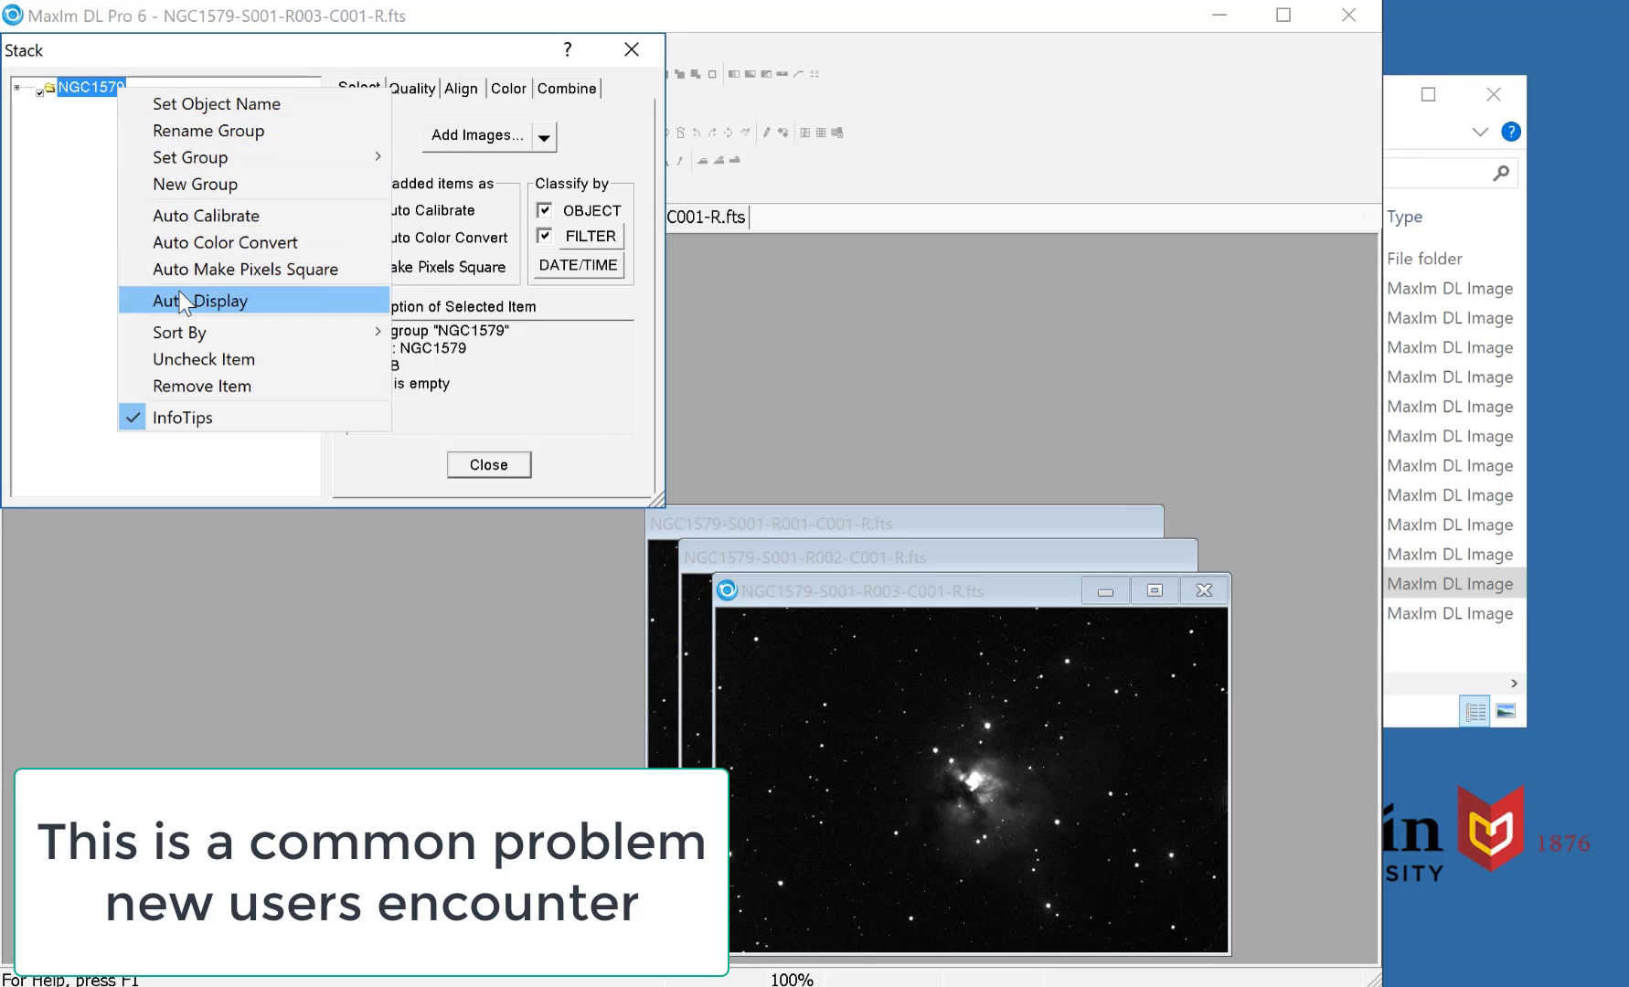
click(194, 383)
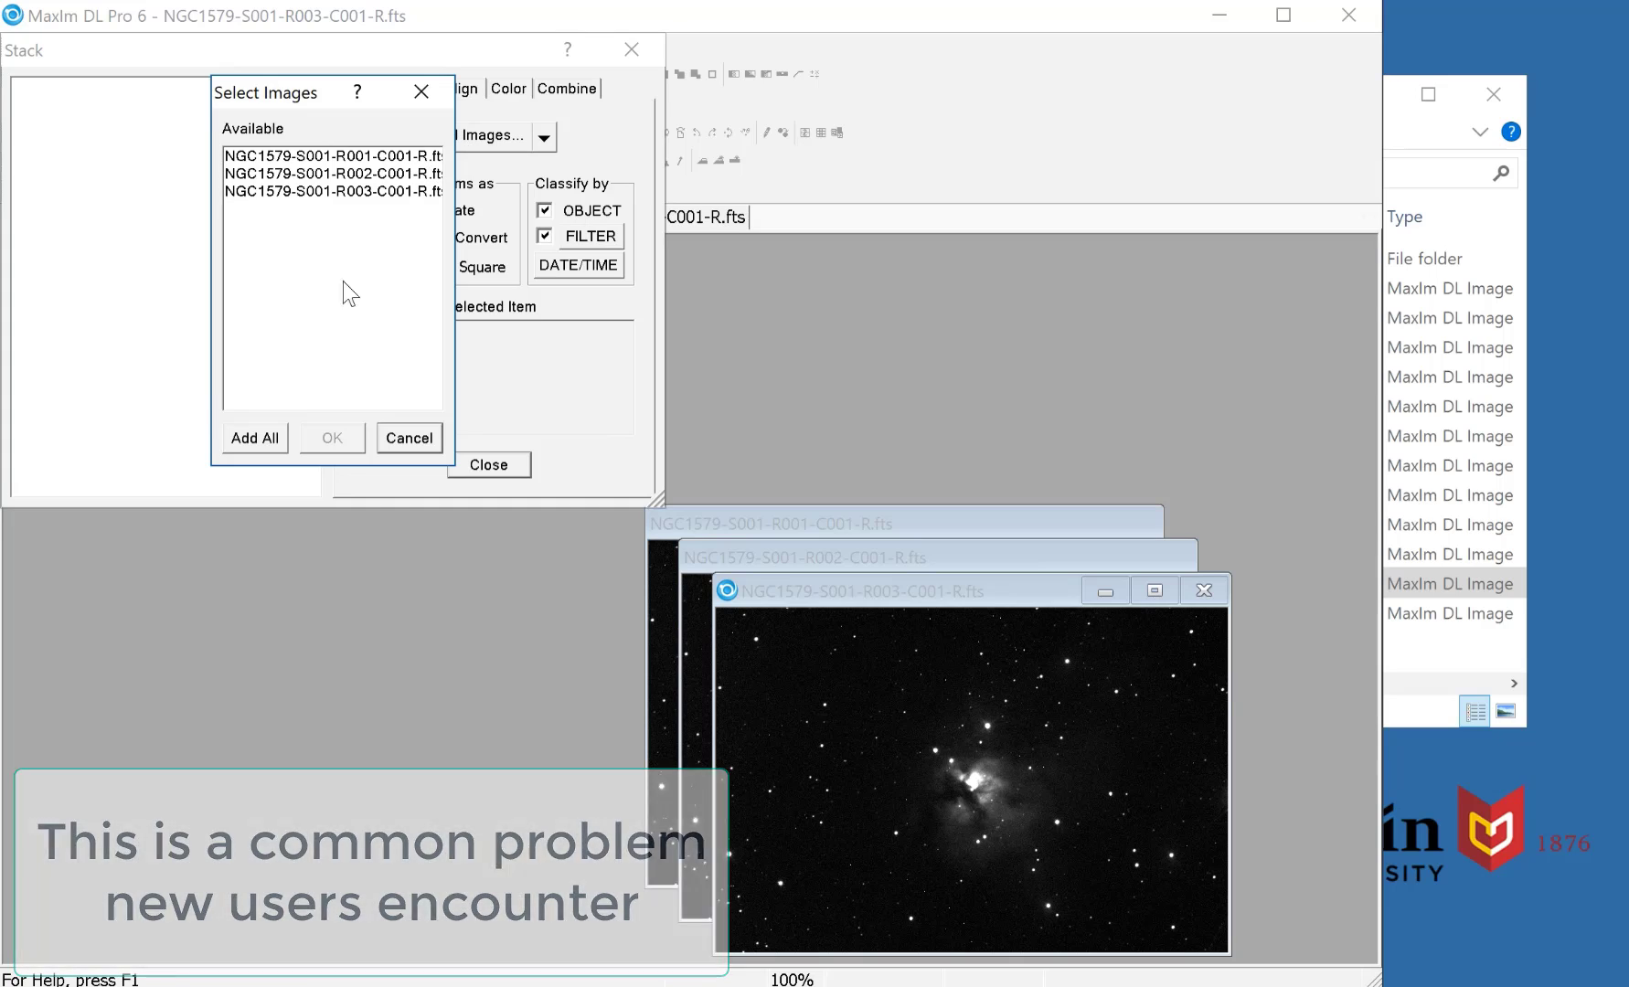
click(279, 430)
click(326, 438)
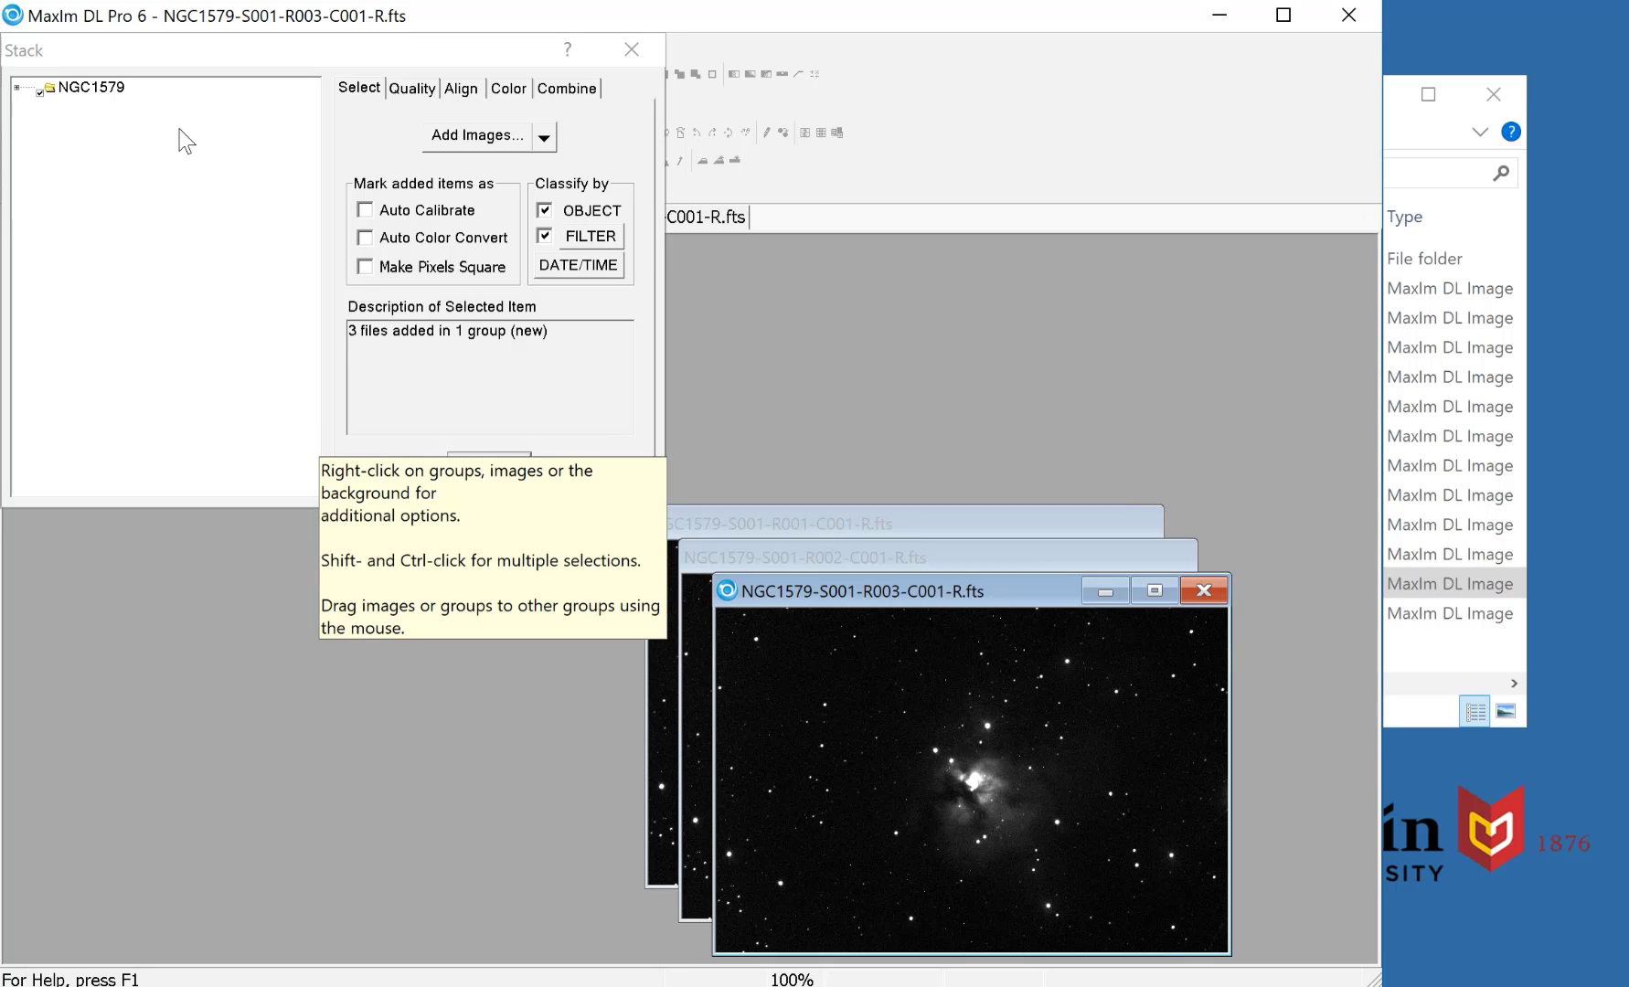
- Run the R stack with Auto - star matching alignment and Median combining in 16-bit Int format, and close the Stack dialog
click(462, 89)
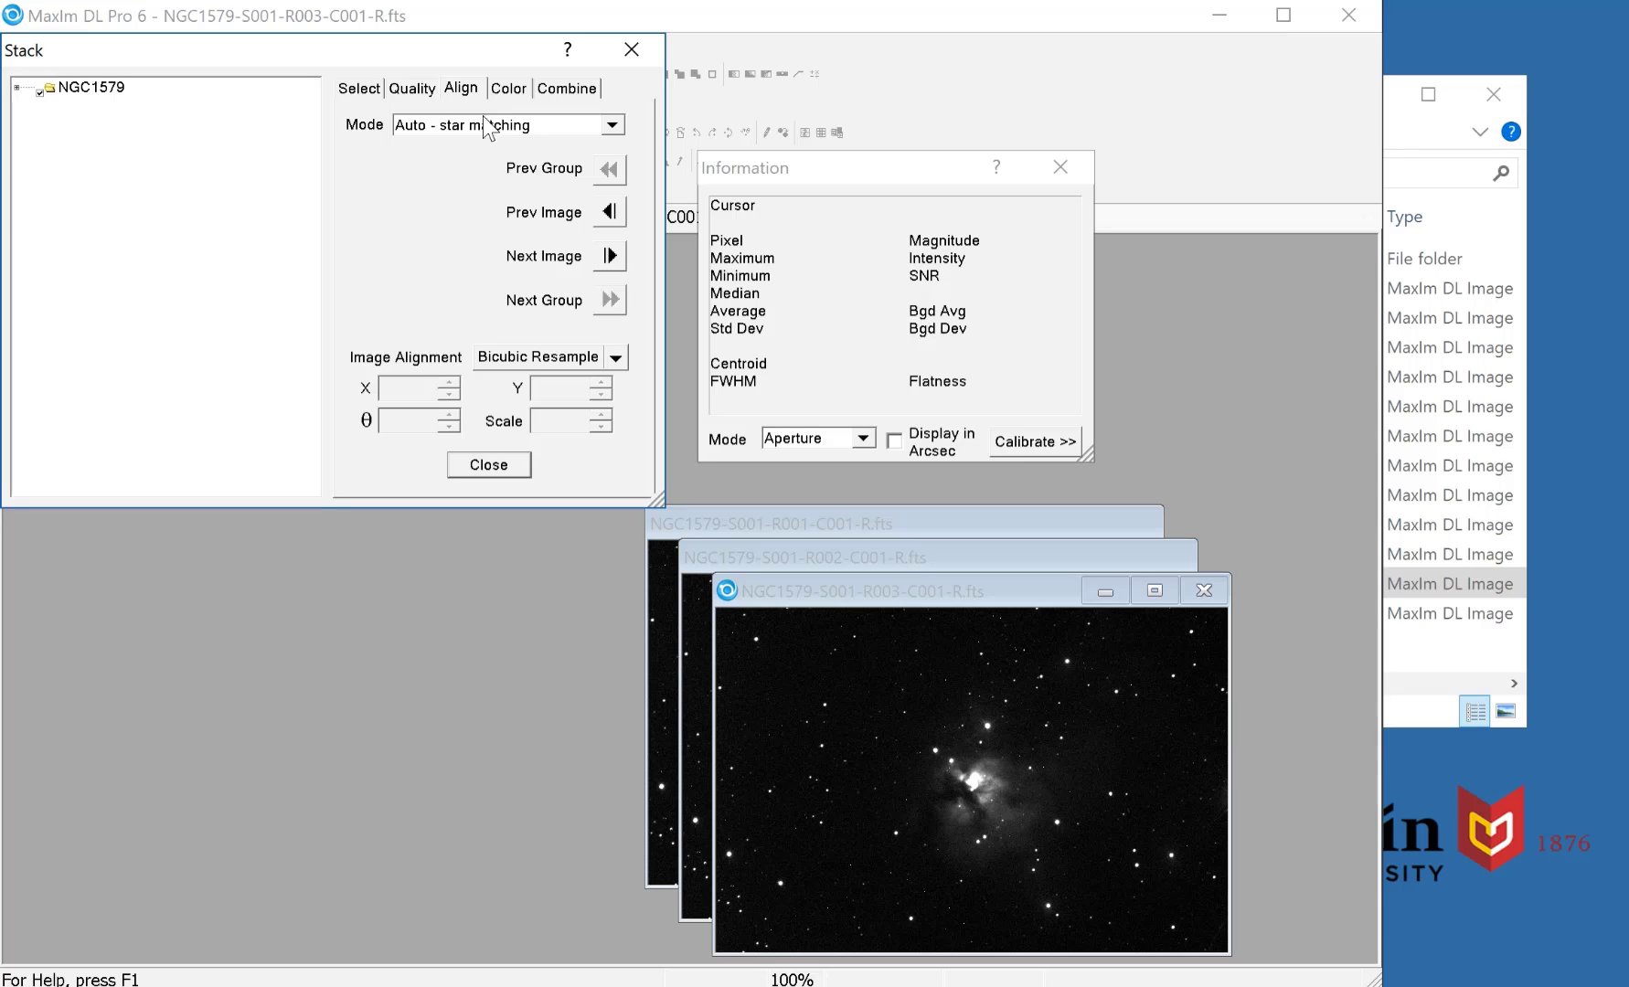
click(567, 89)
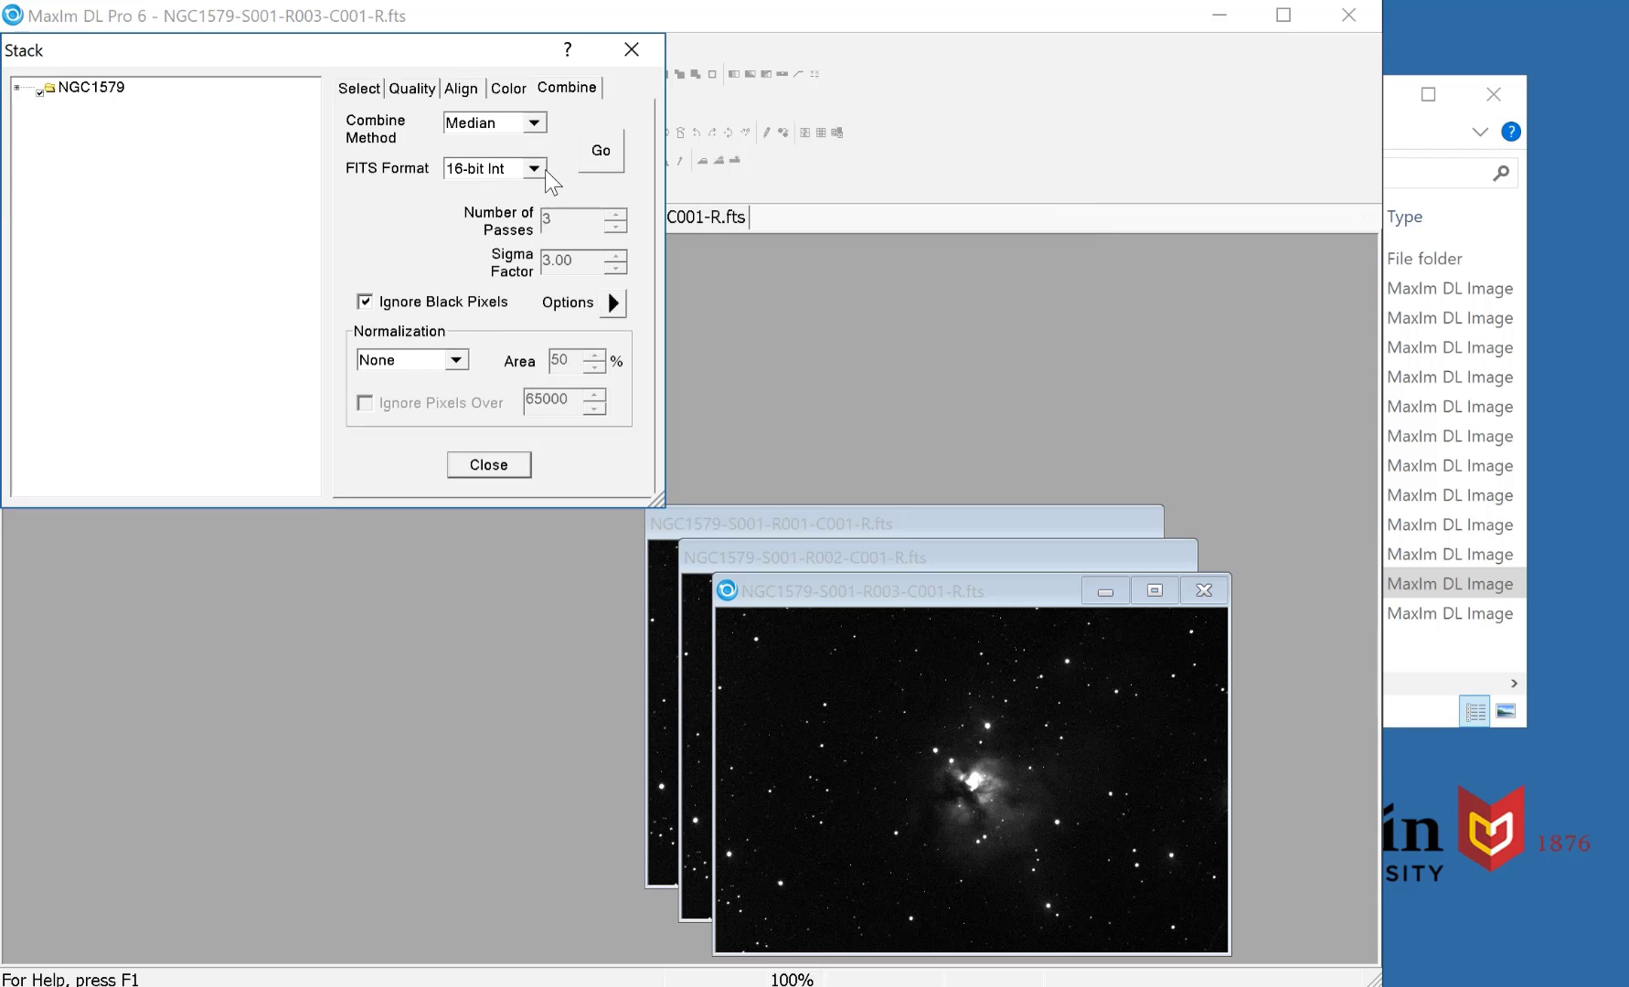
click(600, 157)
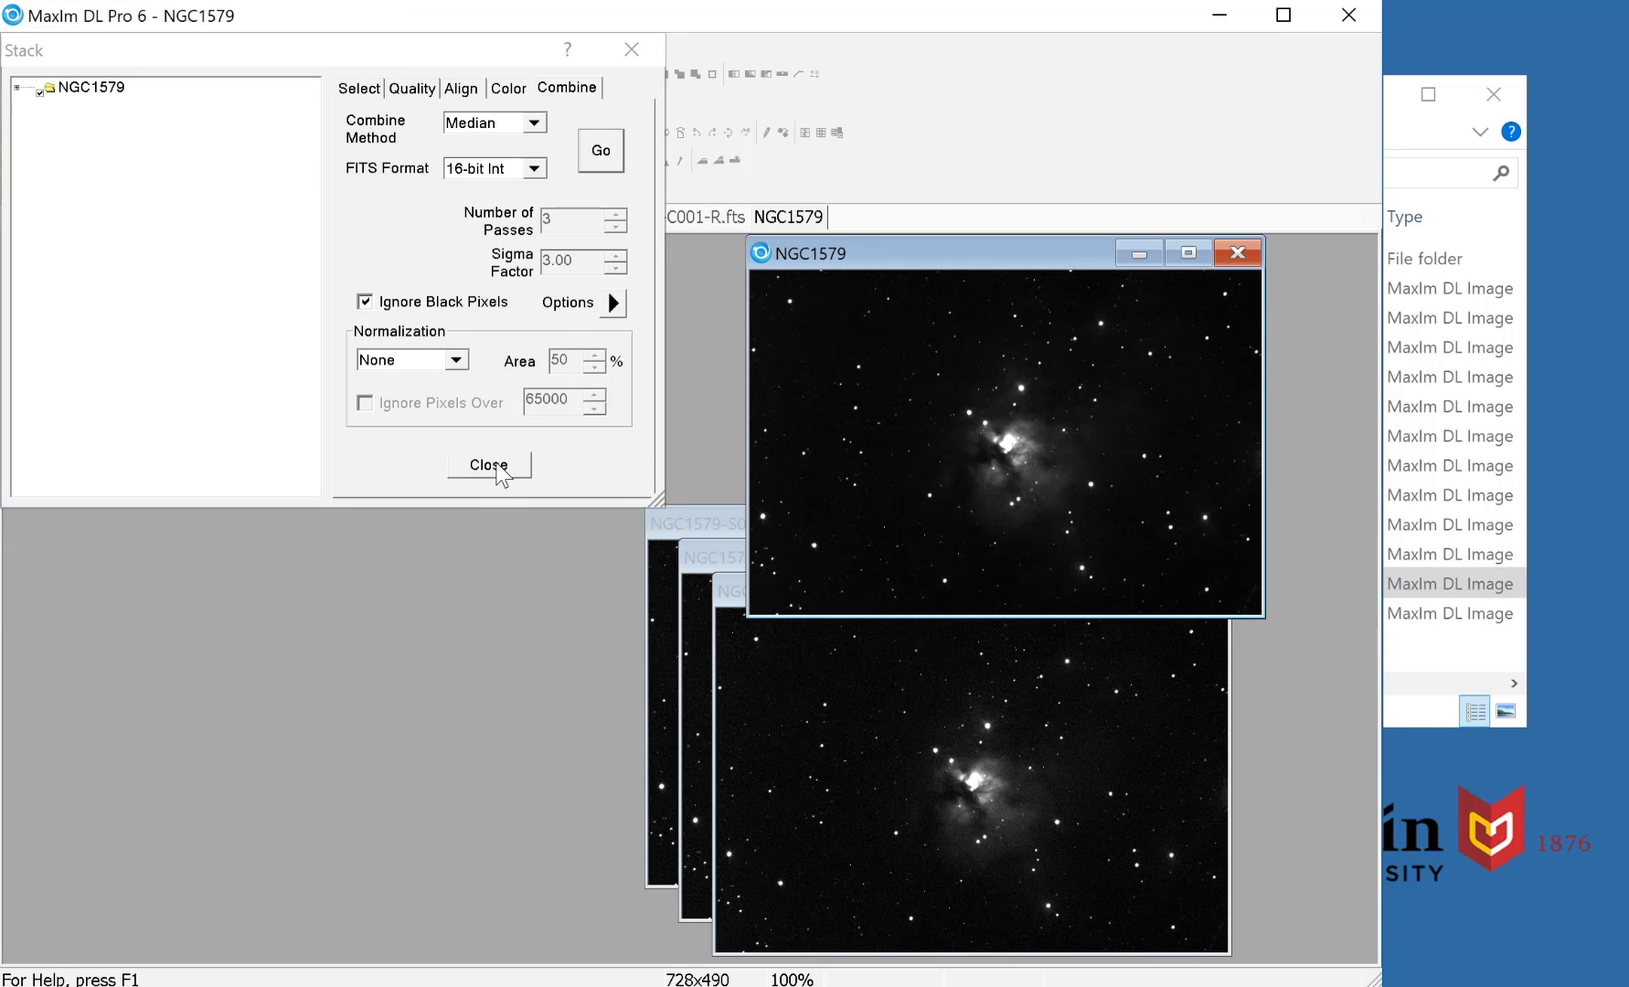
click(489, 465)
- Save the stacked R image as Master_R.fit in the Demo folder, in FITS format with 16-bit Int size and no compression
click(22, 48)
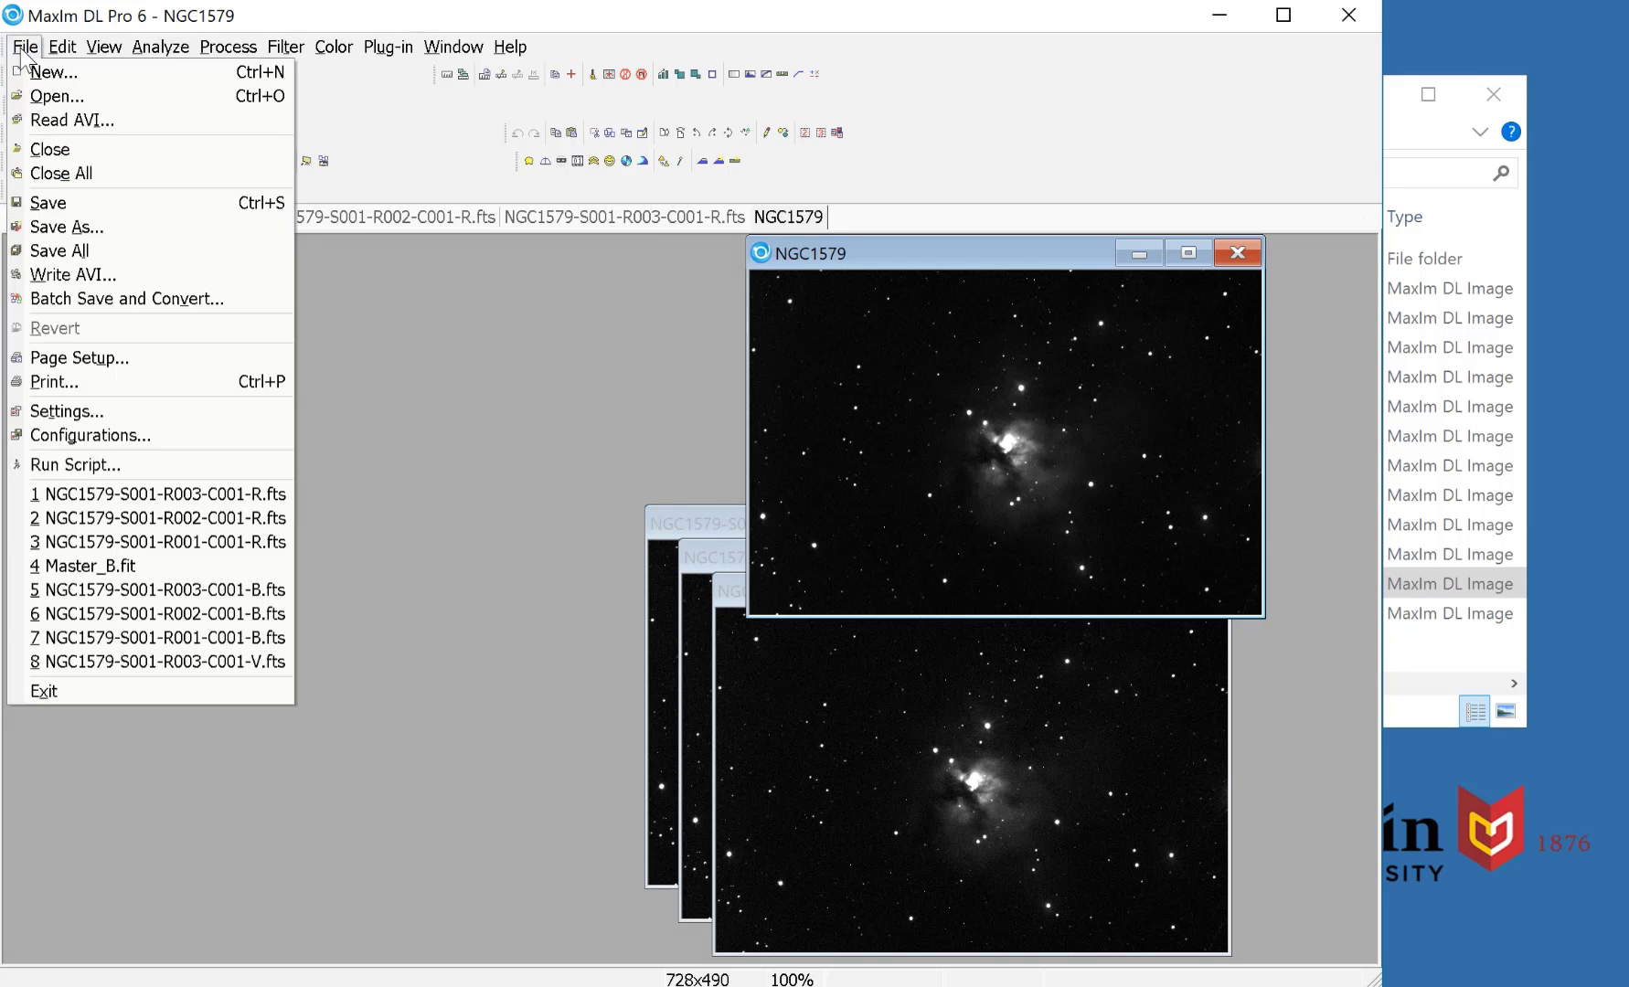
click(72, 223)
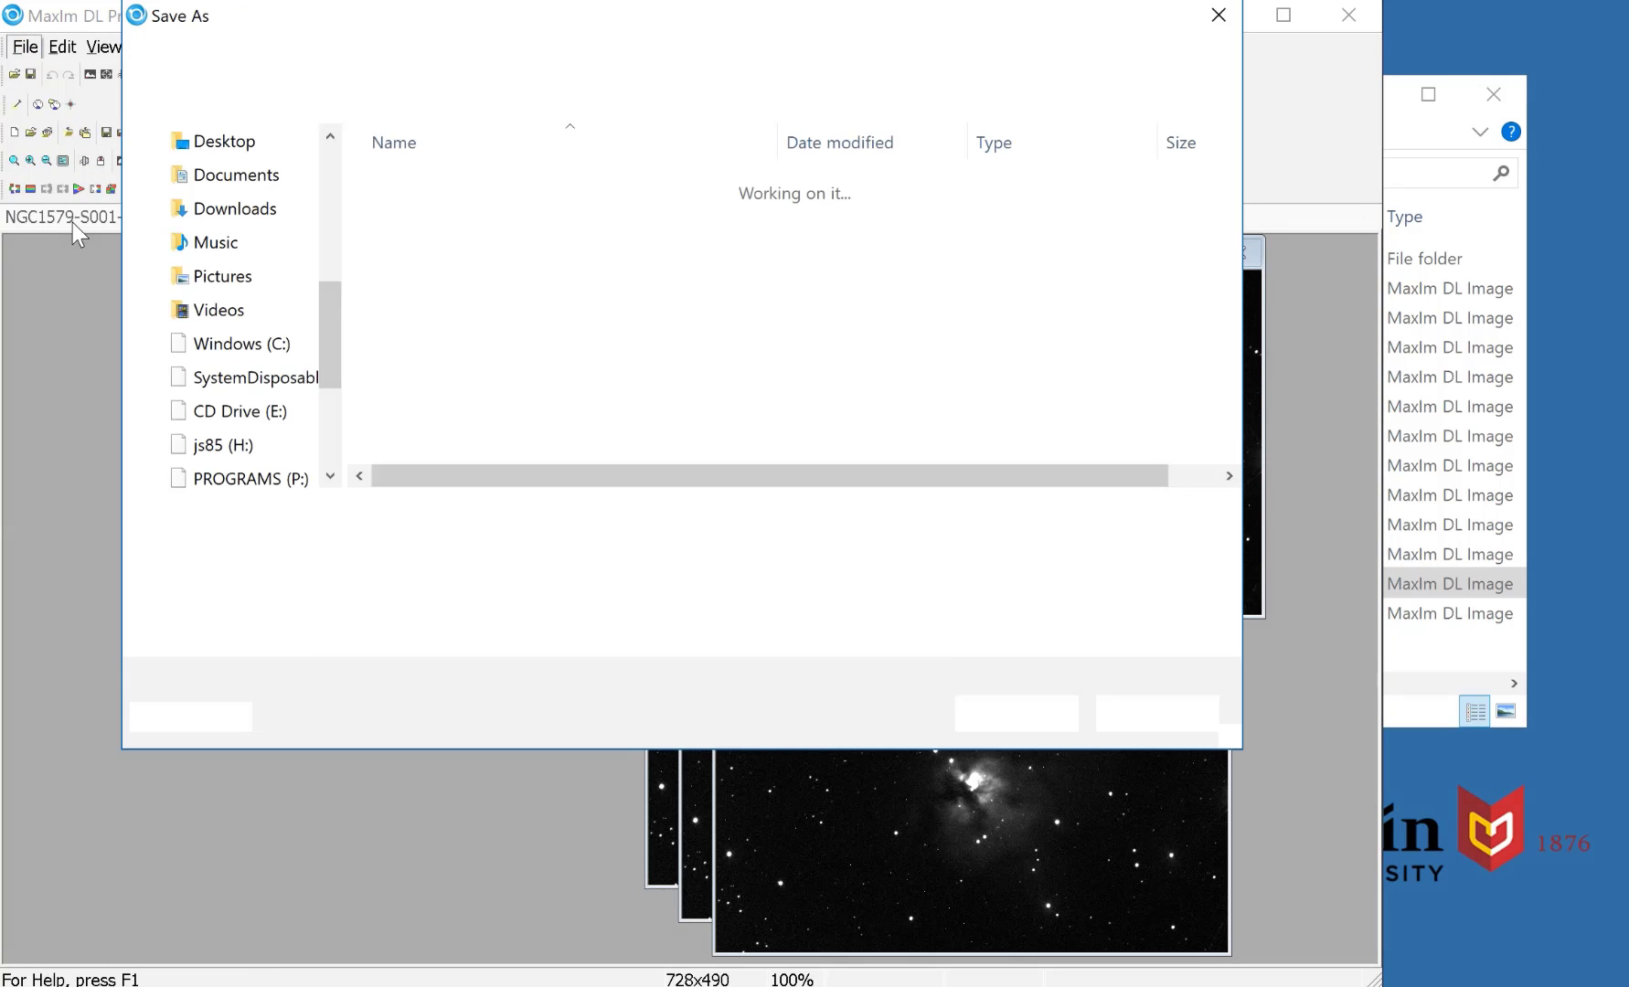
click(434, 214)
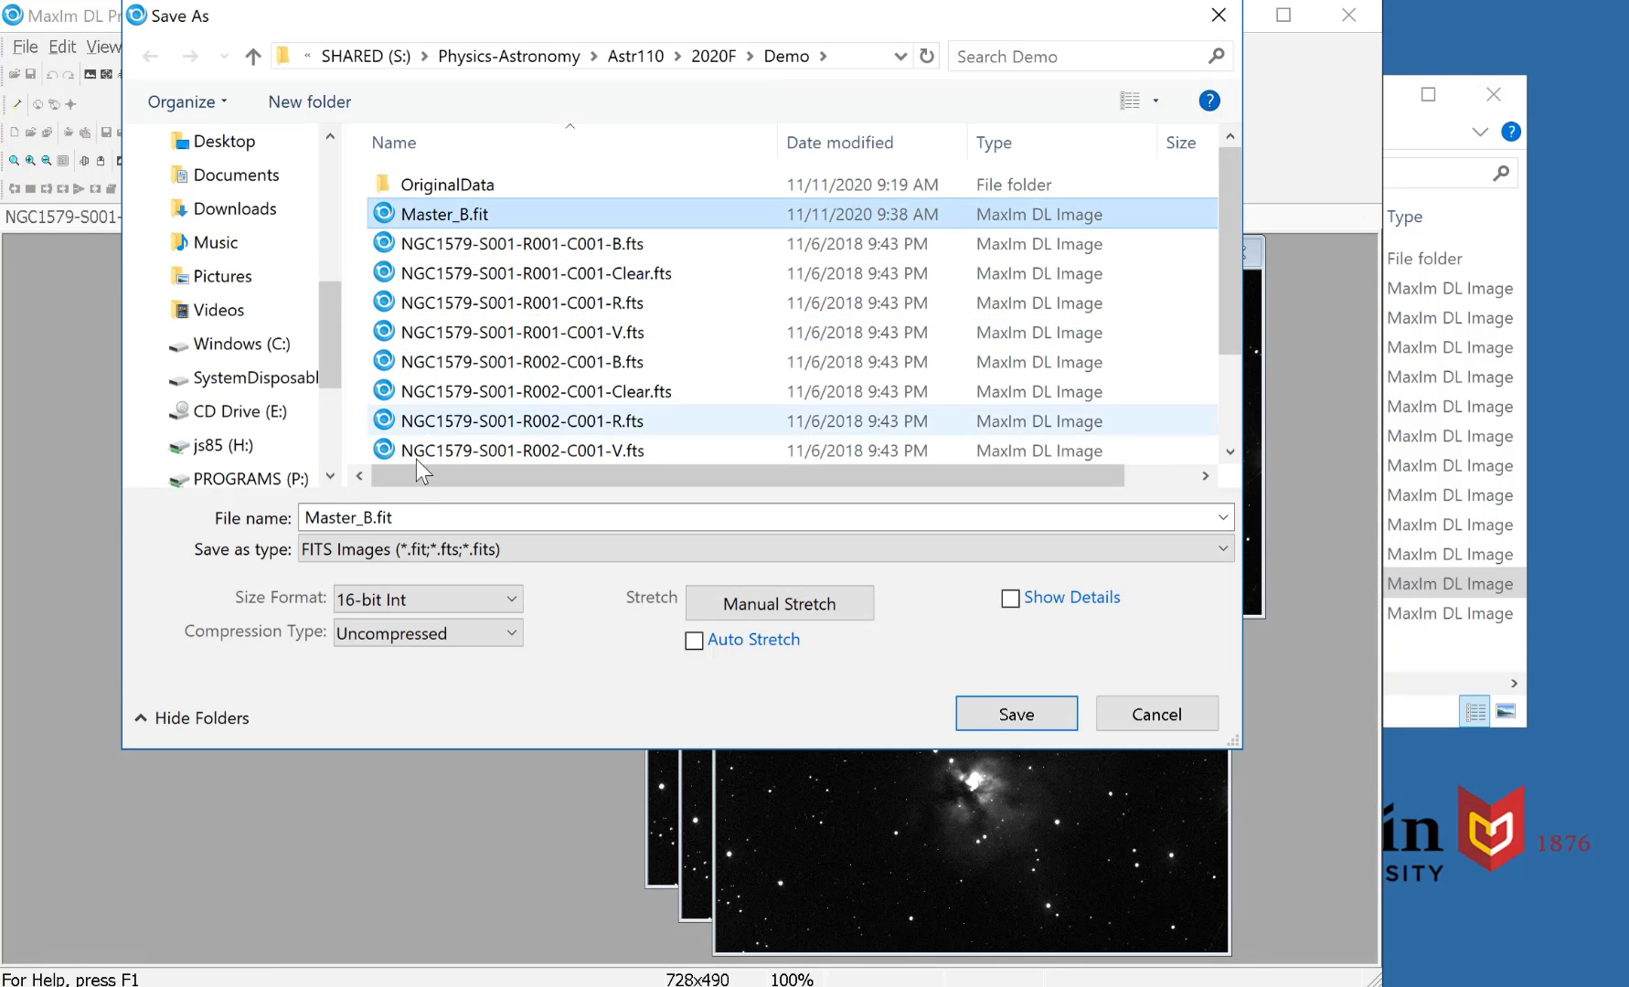
double_click(375, 517)
click(375, 517)
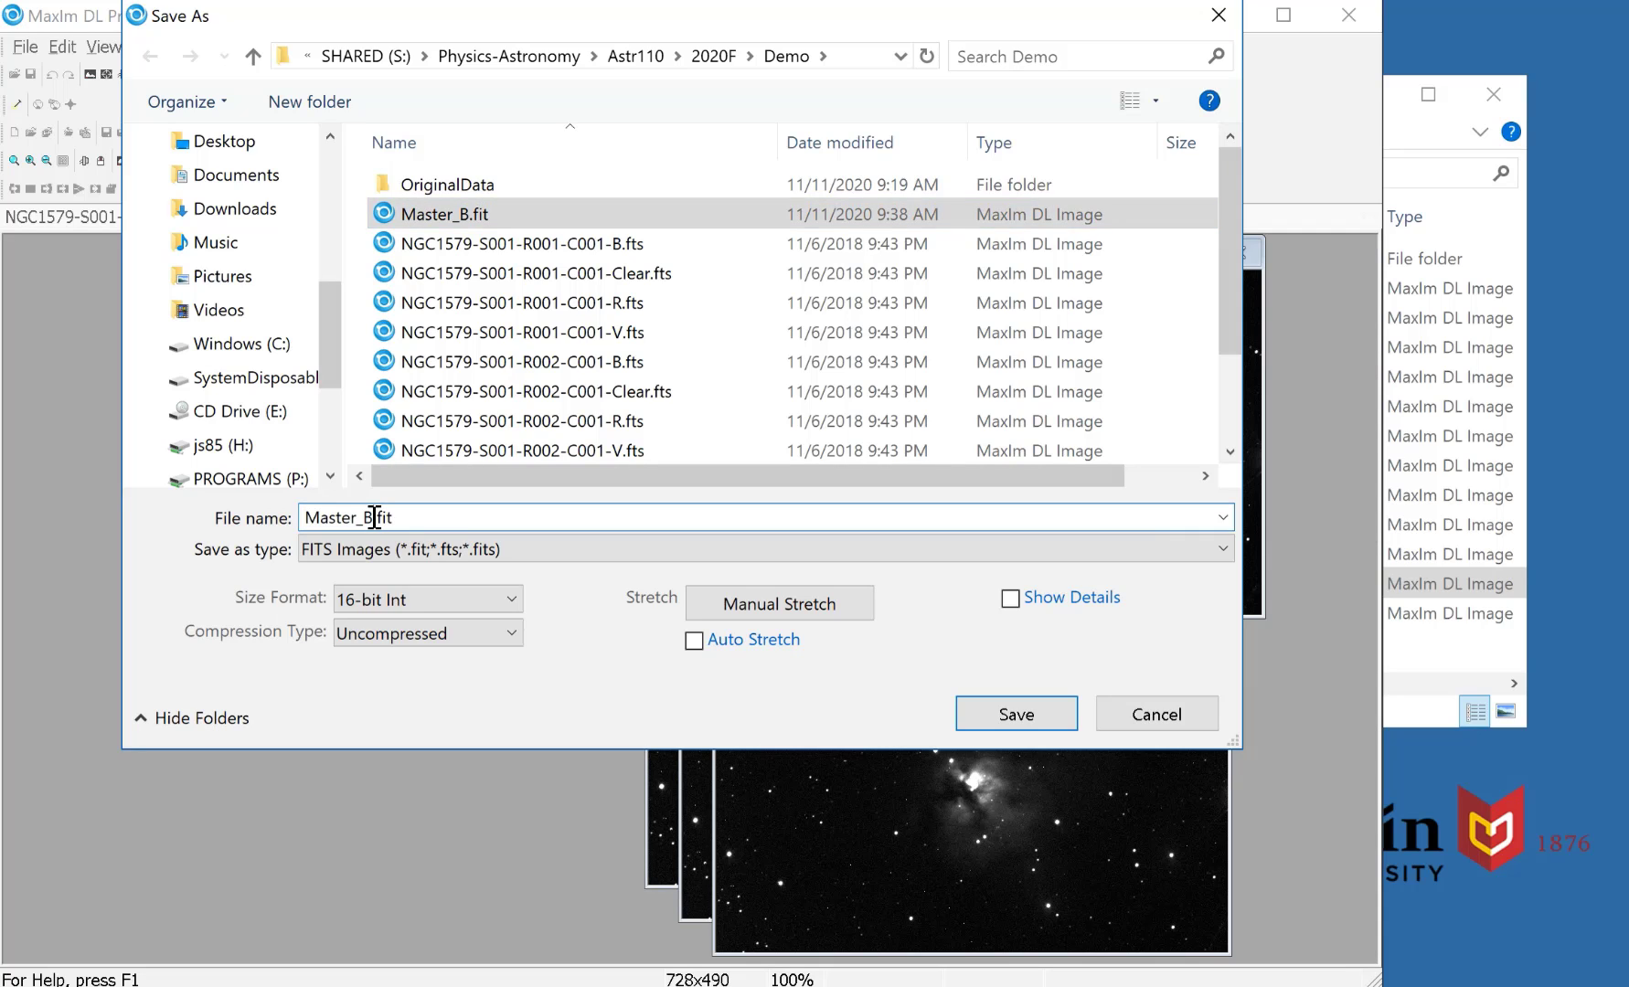
key(BackSpace)
text(R)
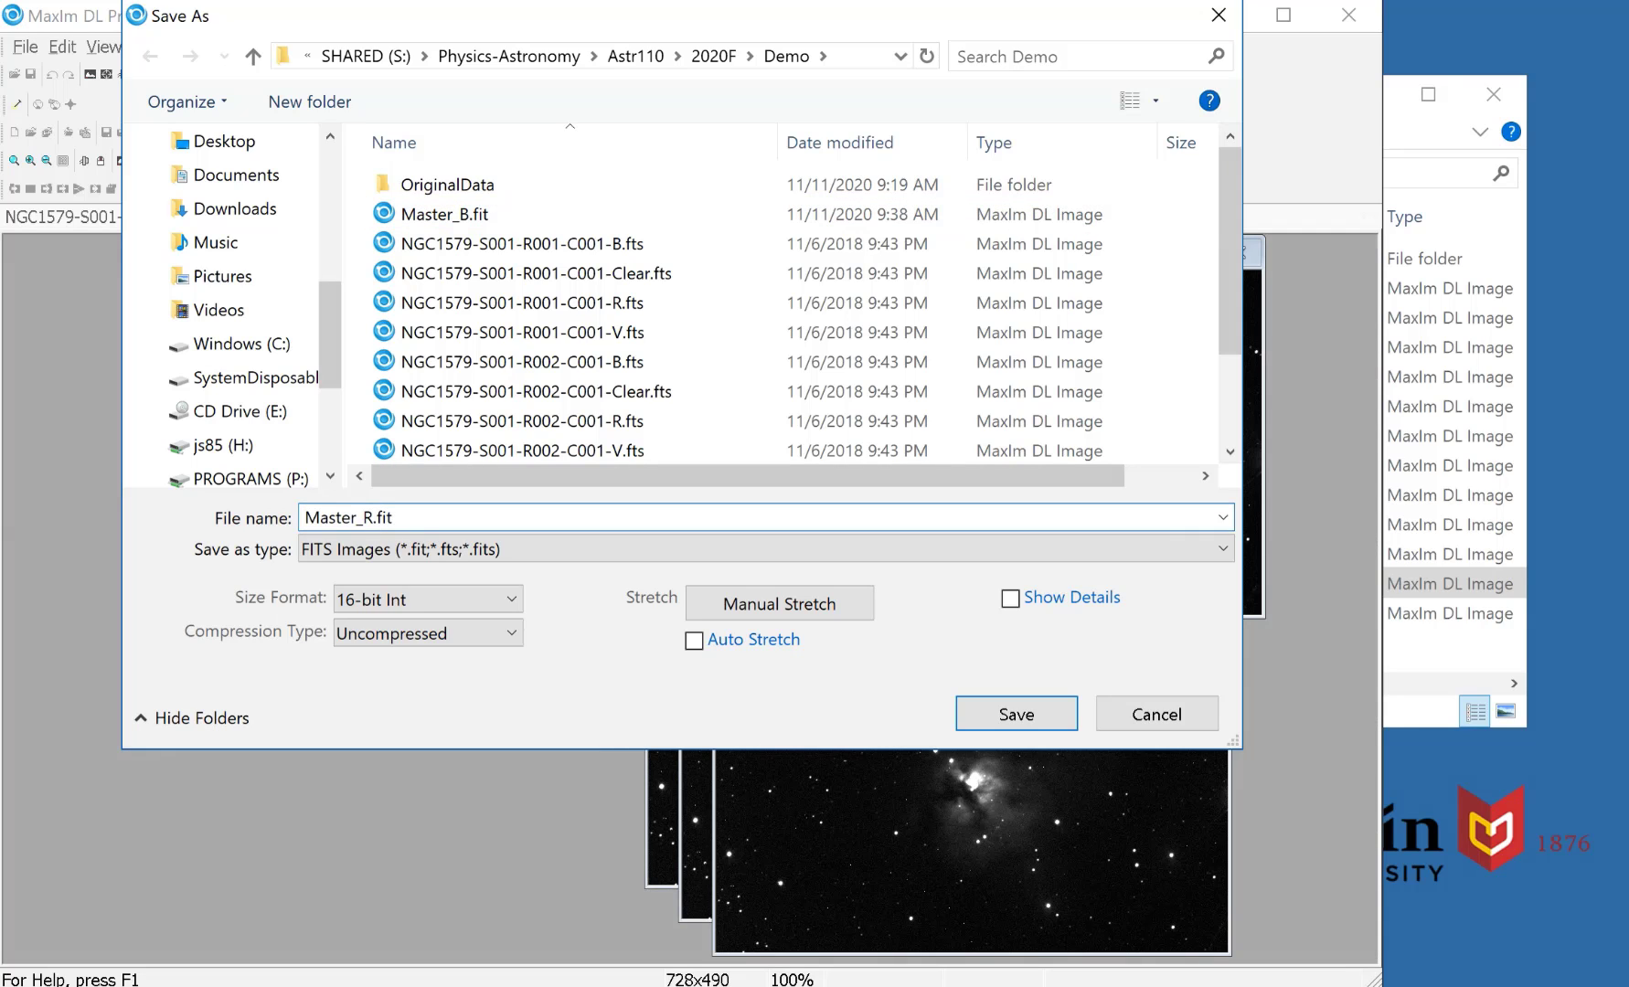
click(1016, 714)
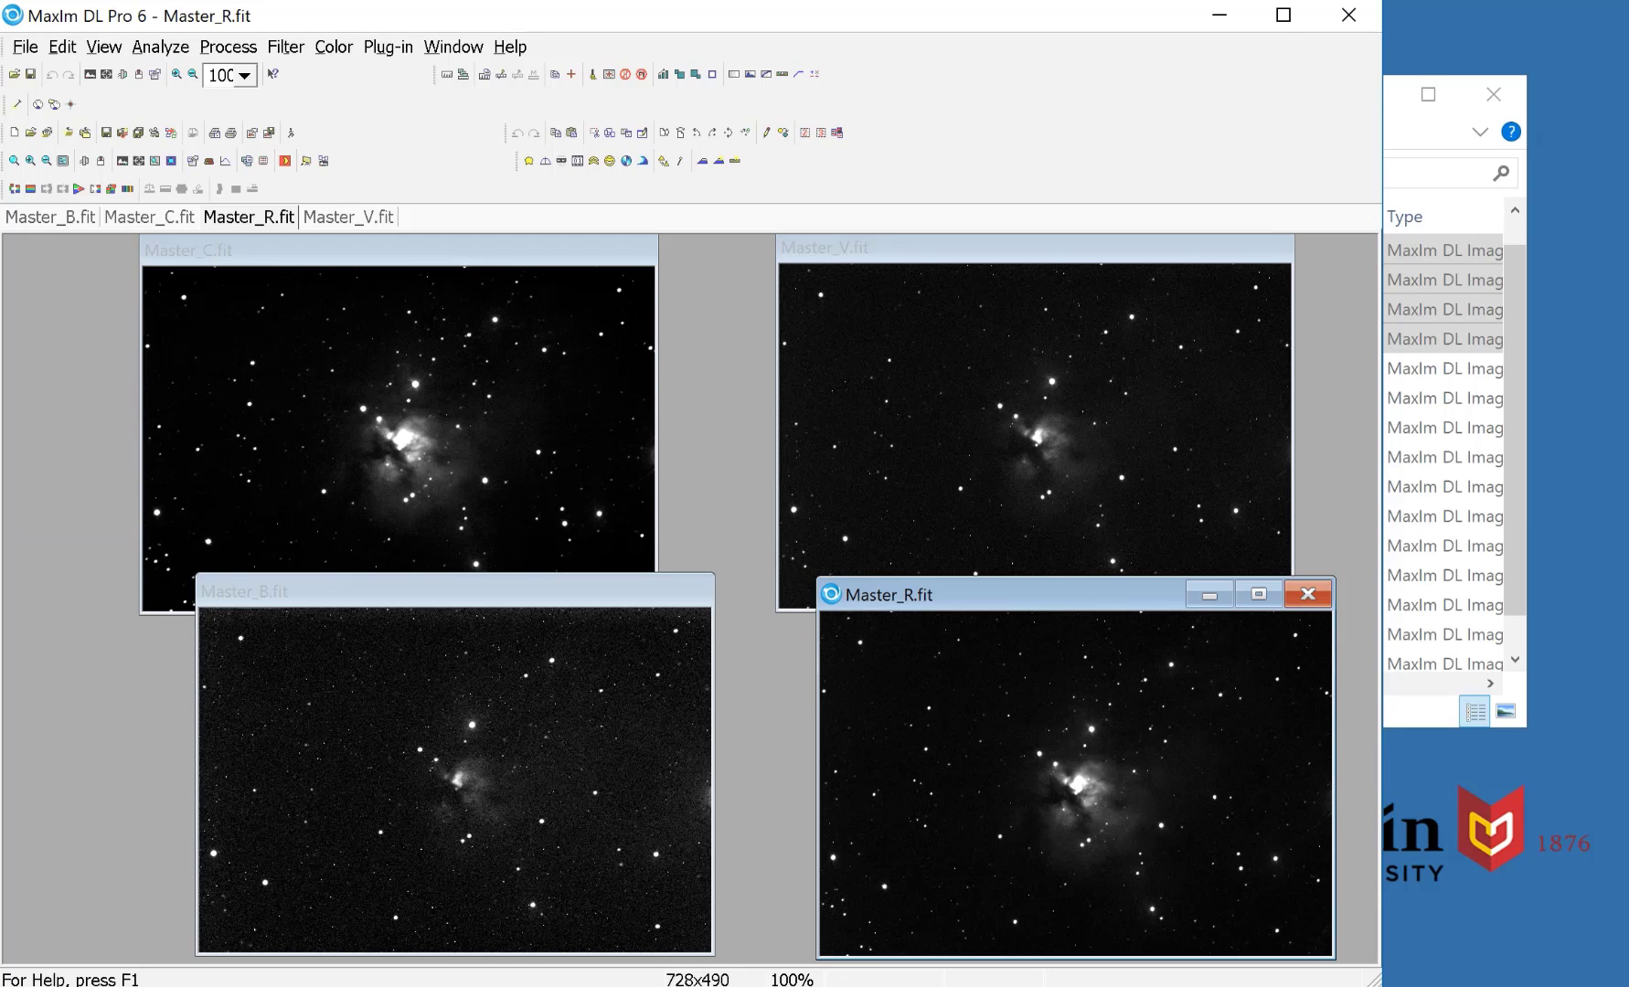
- Show the Screen Stretch window for Master_R.fit and widen its range to a minimum of about 516 and a maximum of about 7746
click(103, 47)
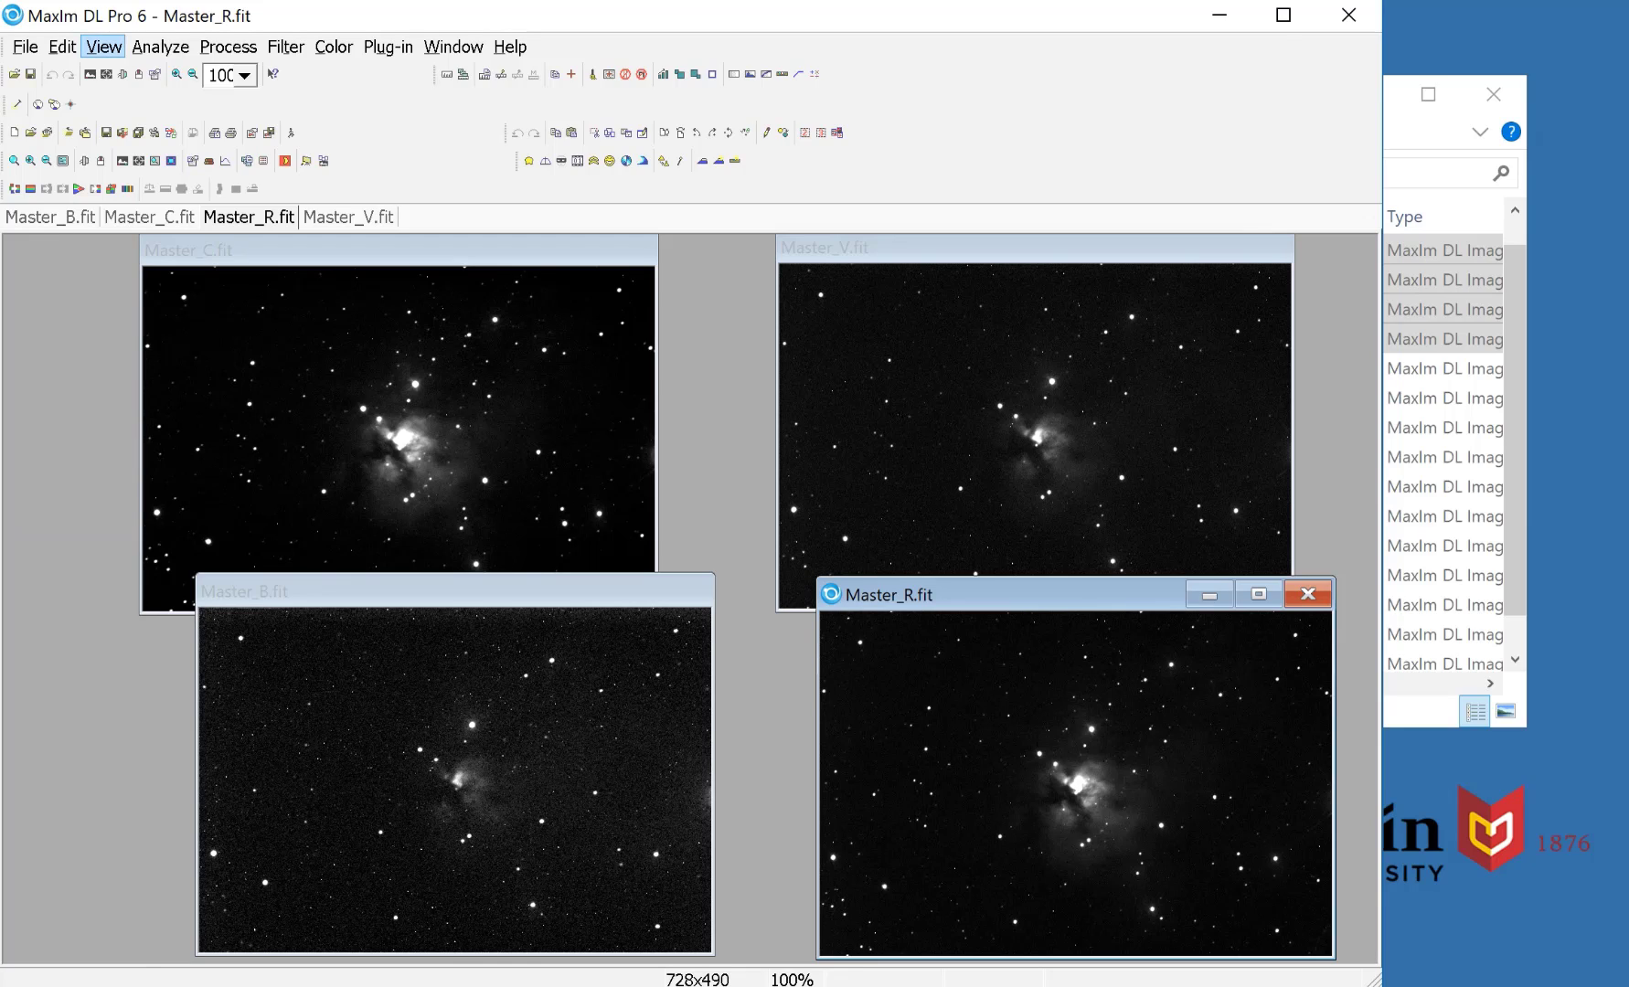
click(103, 47)
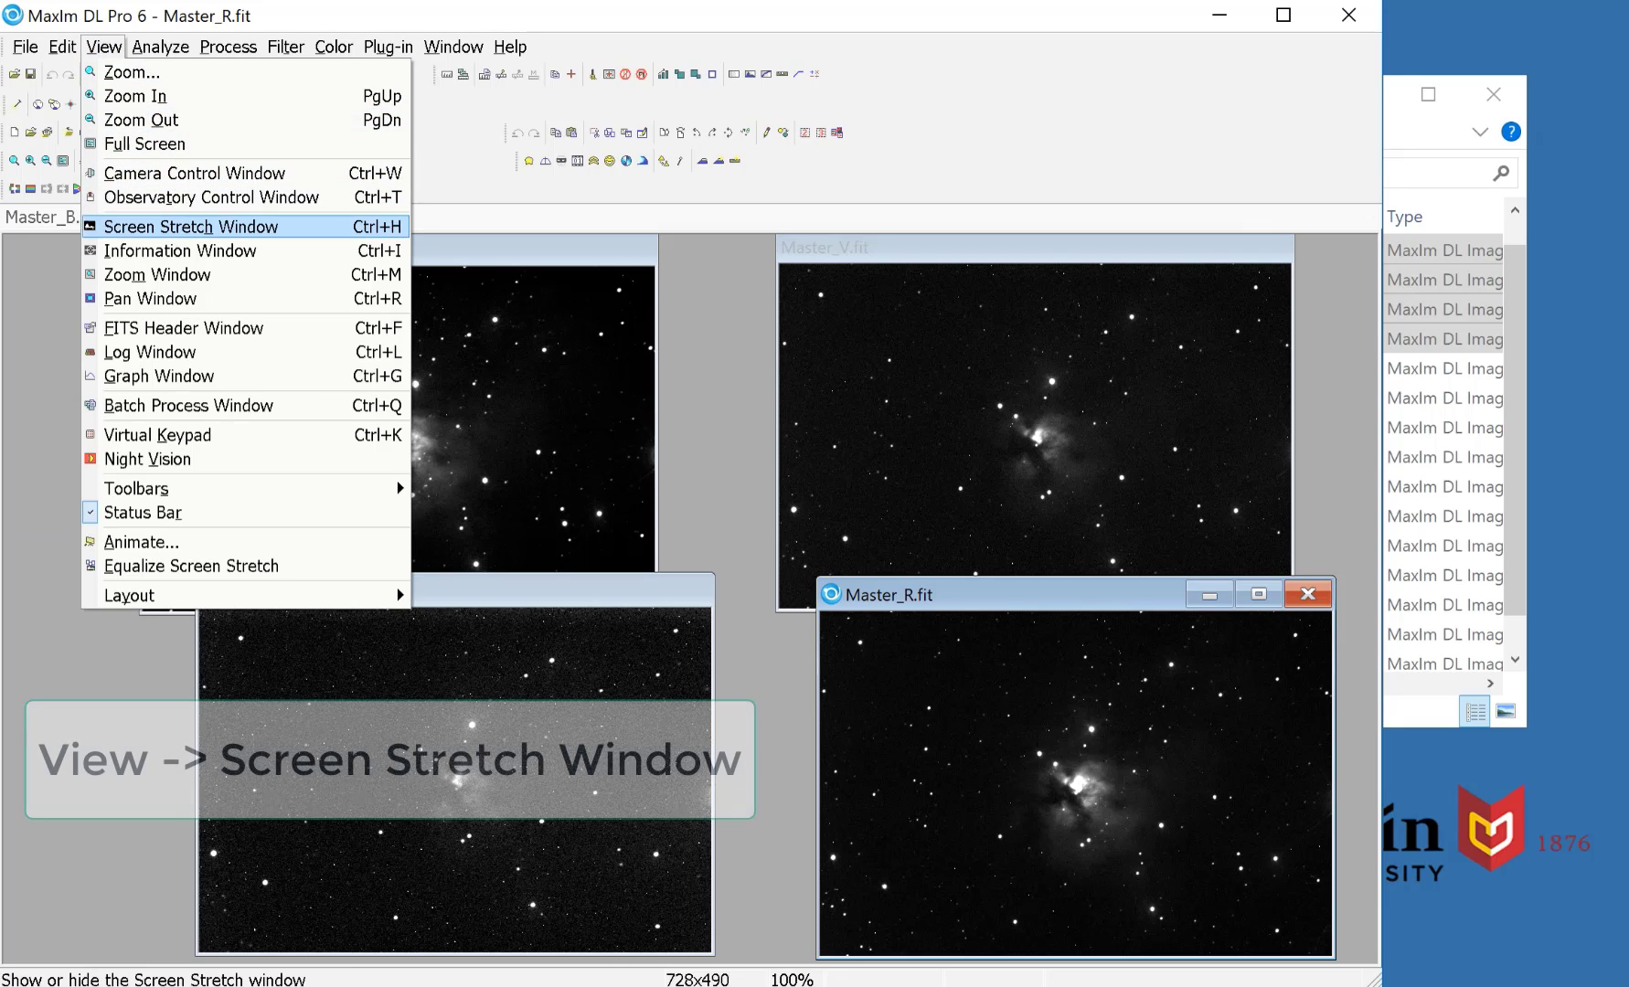
click(191, 227)
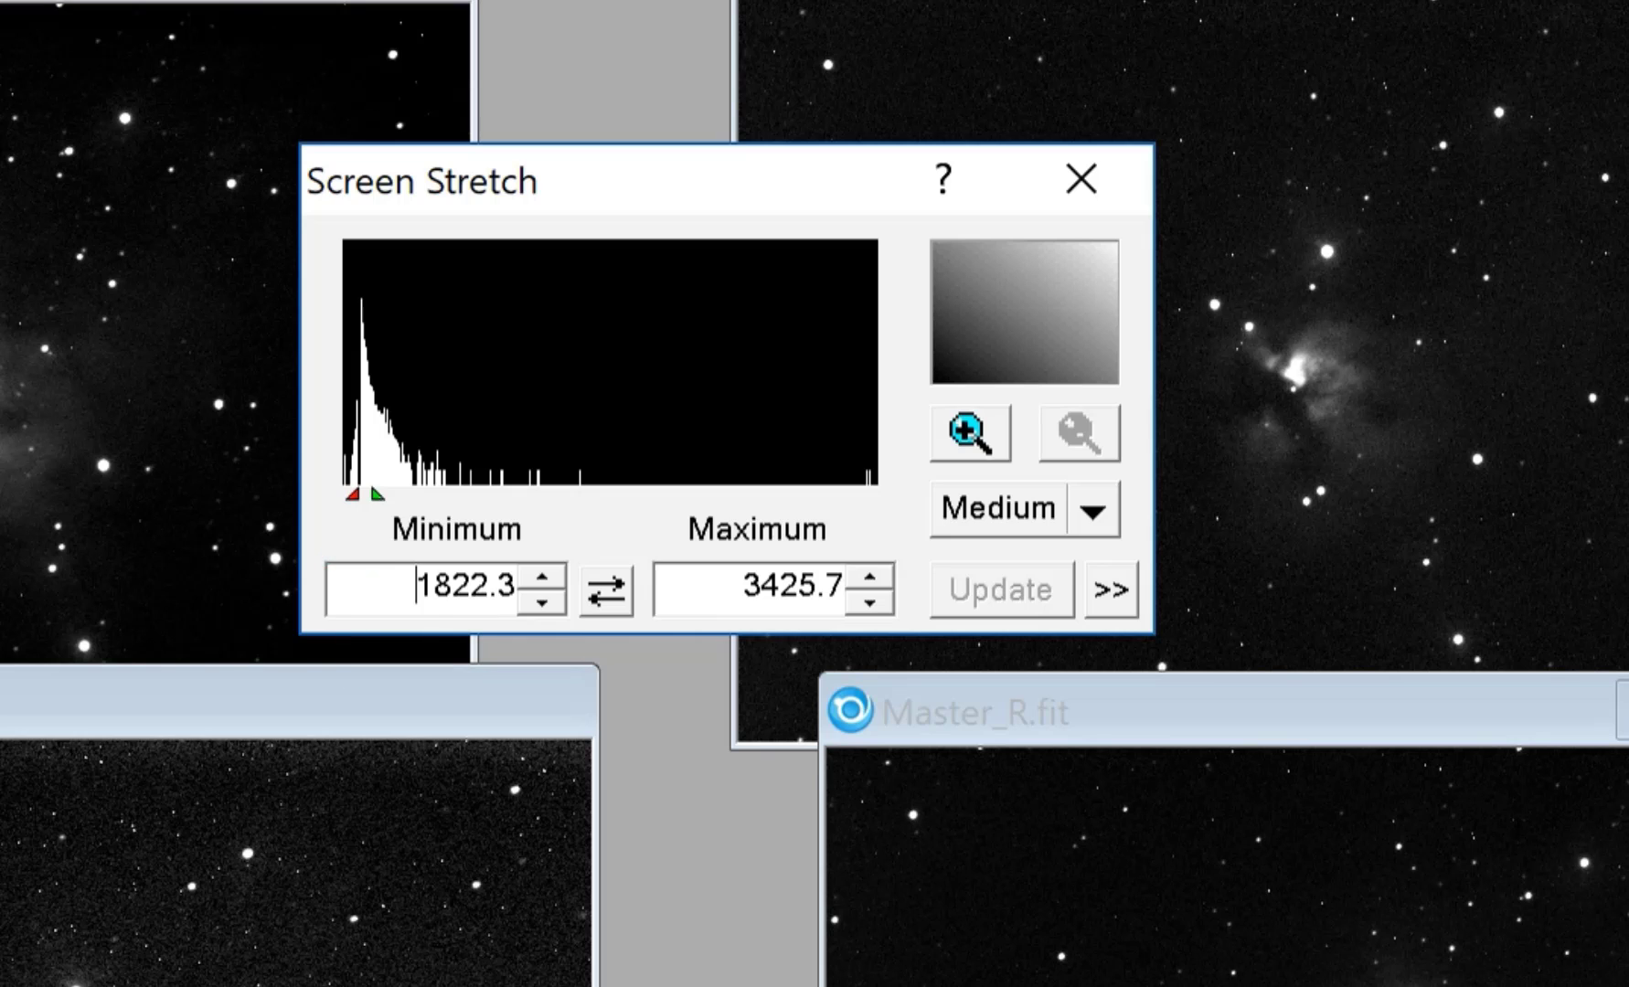
drag(353, 494, 338, 495)
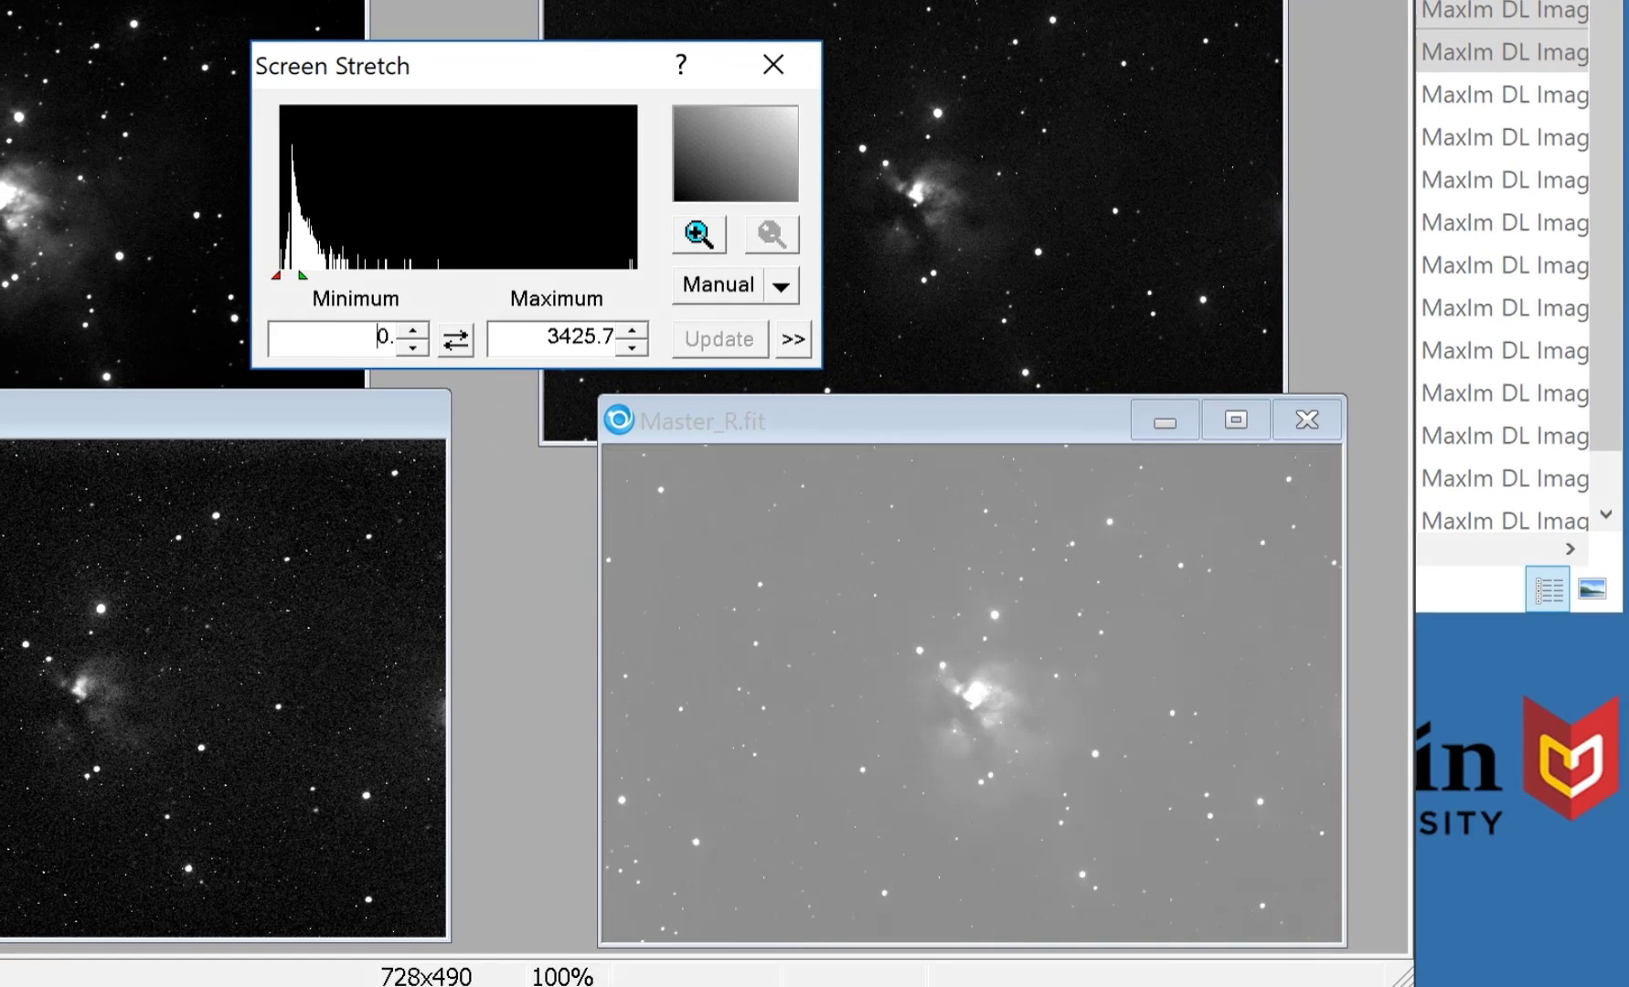
key(Up)
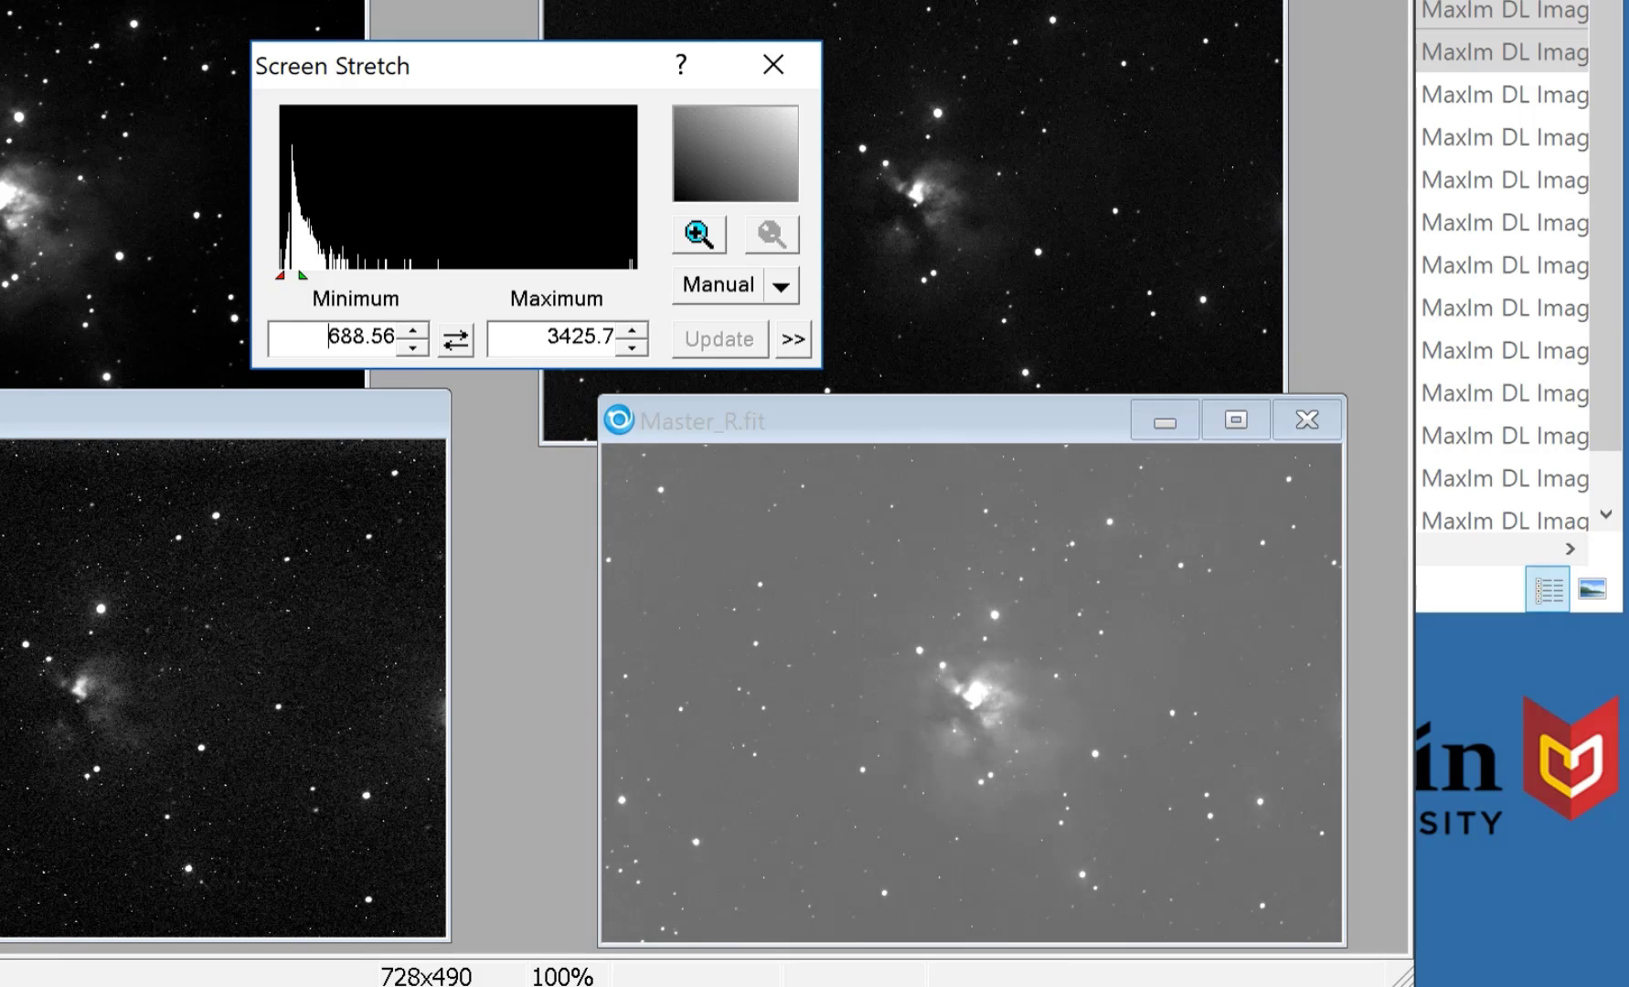
key(Down)
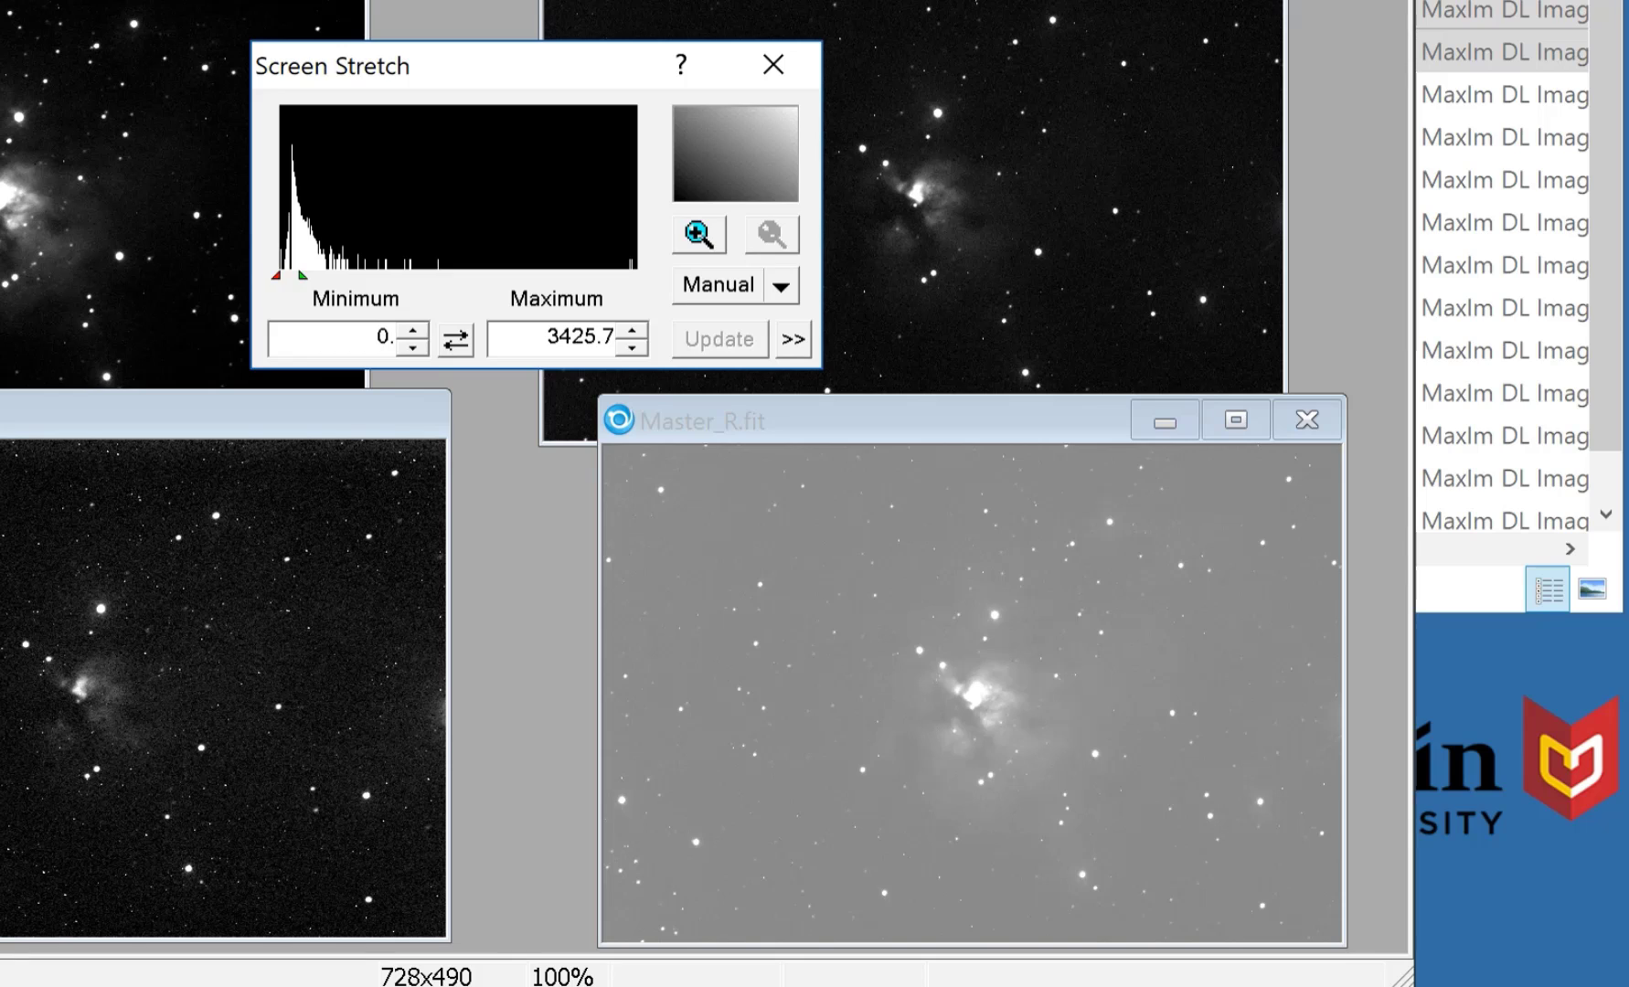
drag(276, 275, 278, 275)
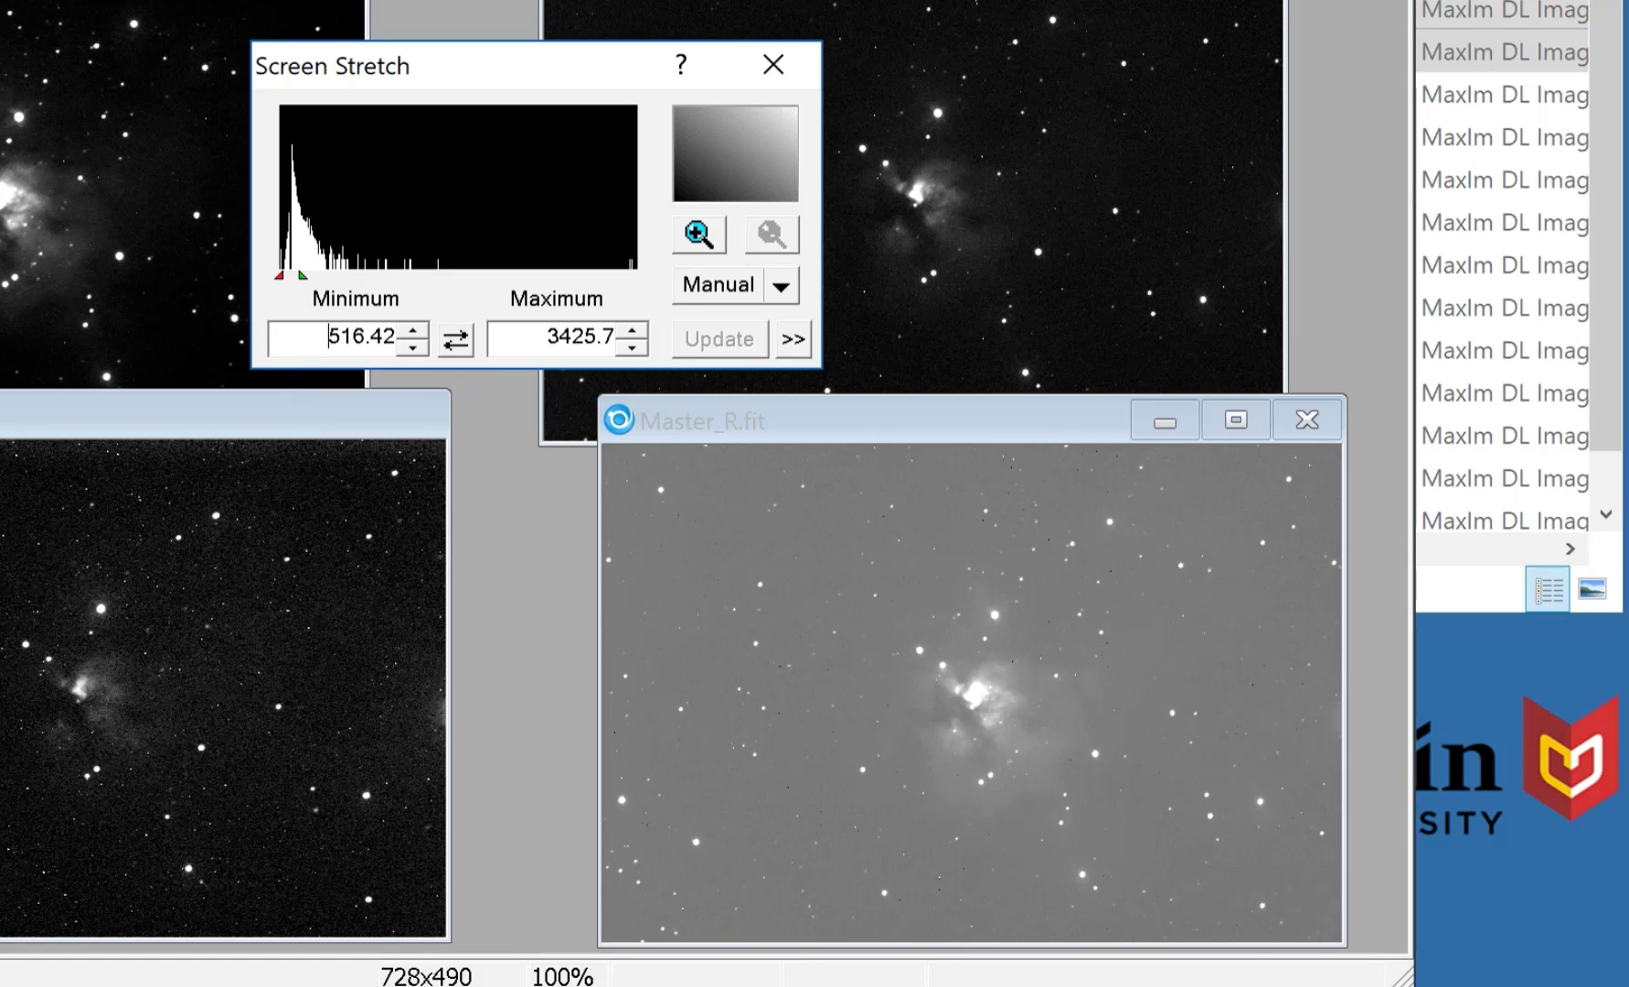
mouse_move(303, 275)
mouse_down()
mouse_move(393, 275)
mouse_move(328, 275)
mouse_up()
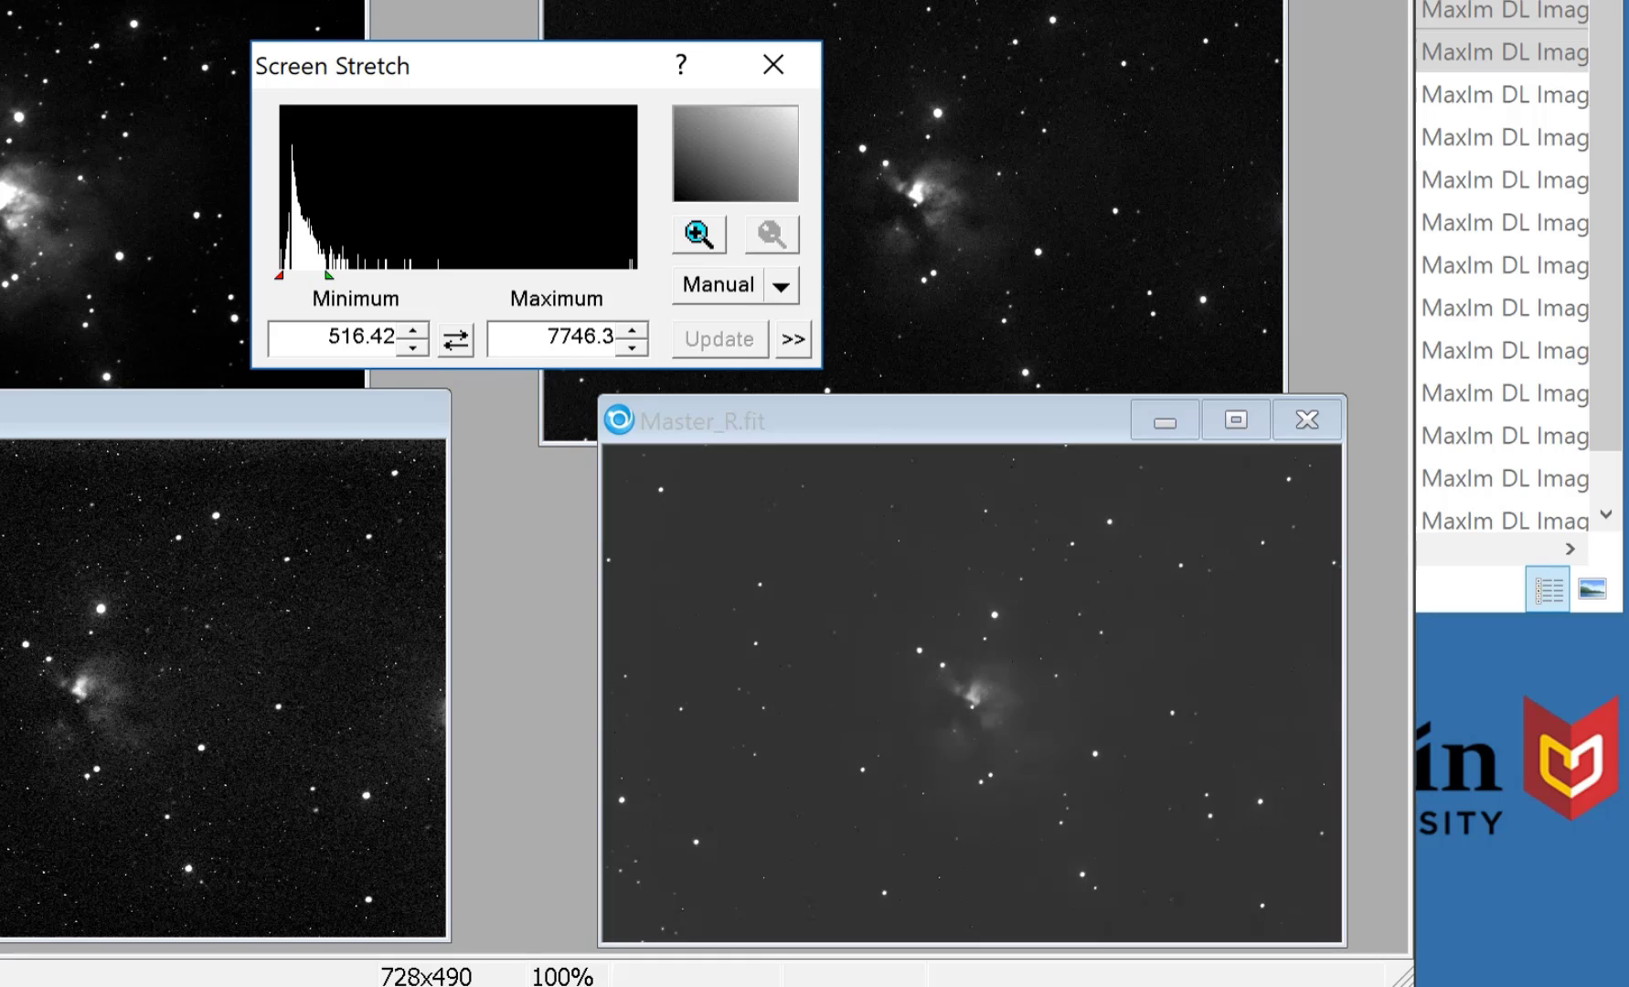
- Zoom in on Master_R.fit's histogram and narrow the stretch to a minimum of about 1684 and a maximum of about 3240
click(699, 234)
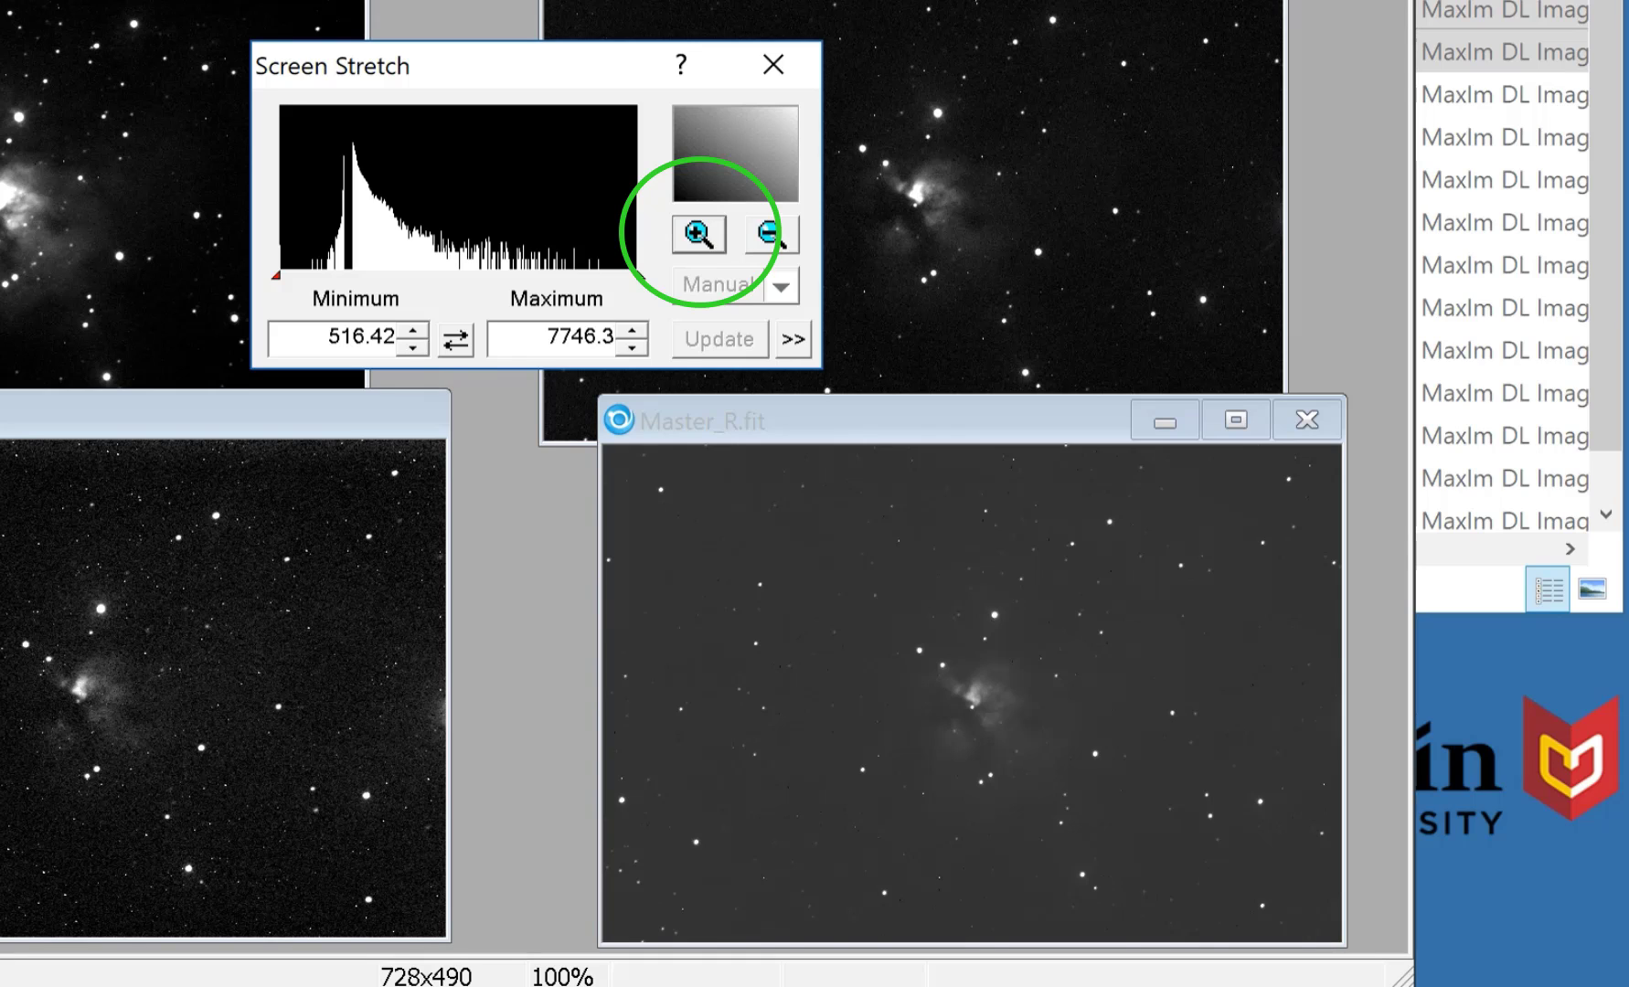
drag(275, 275, 325, 275)
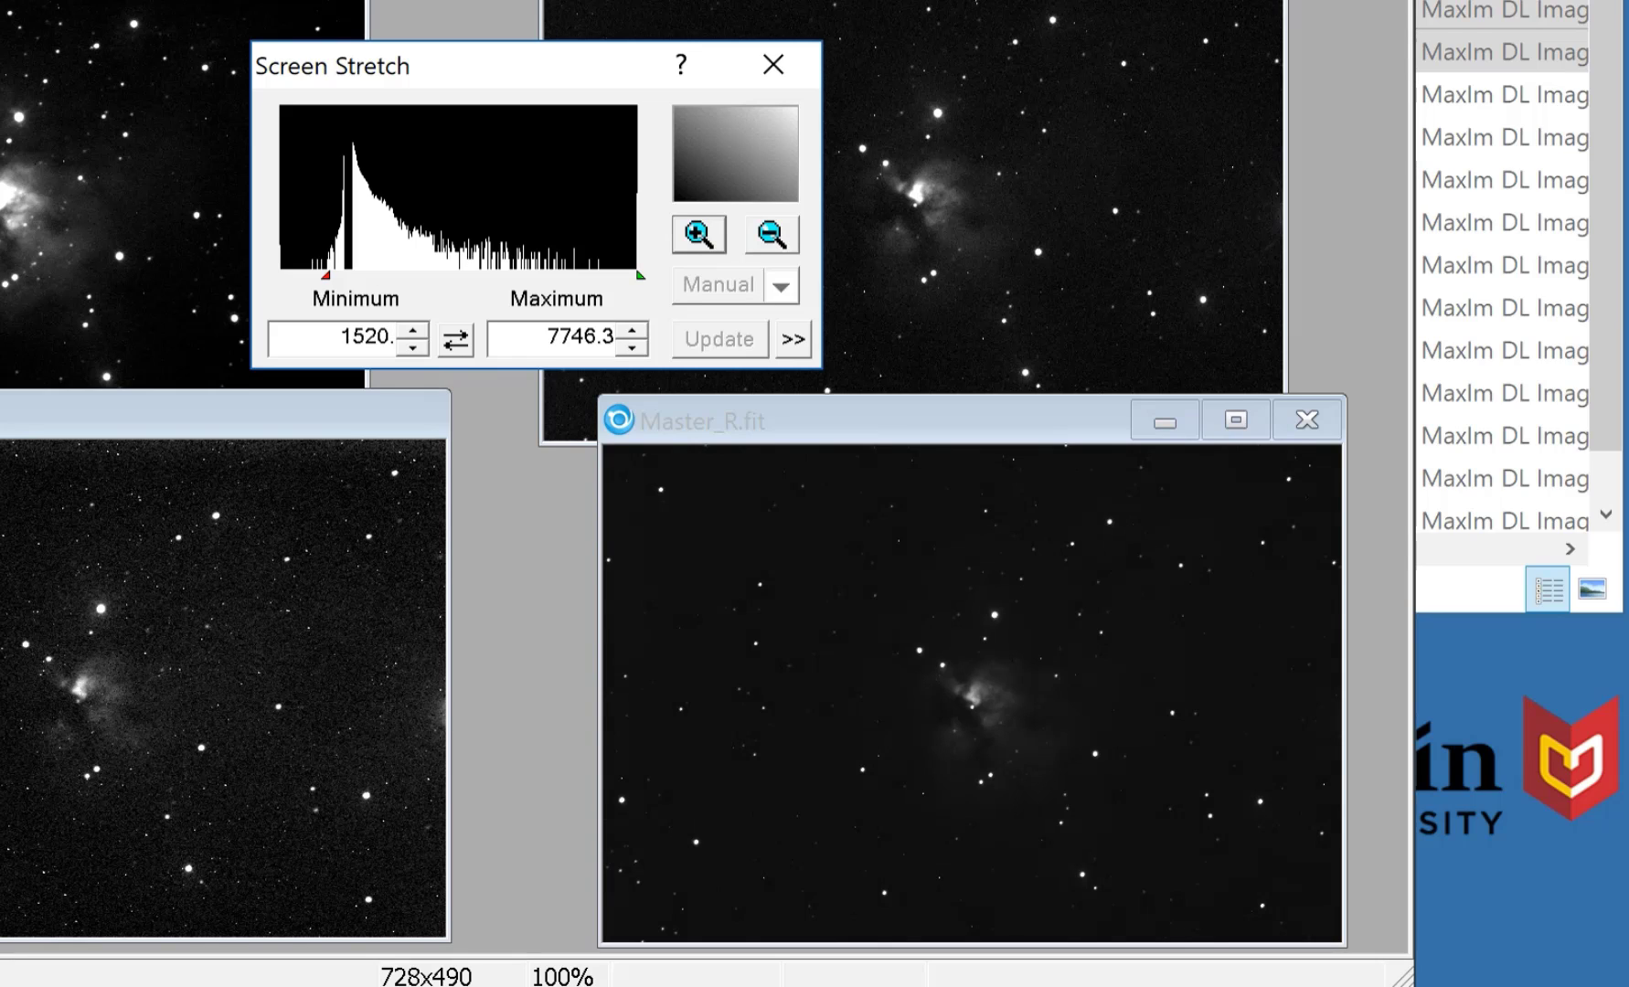
drag(640, 275, 418, 275)
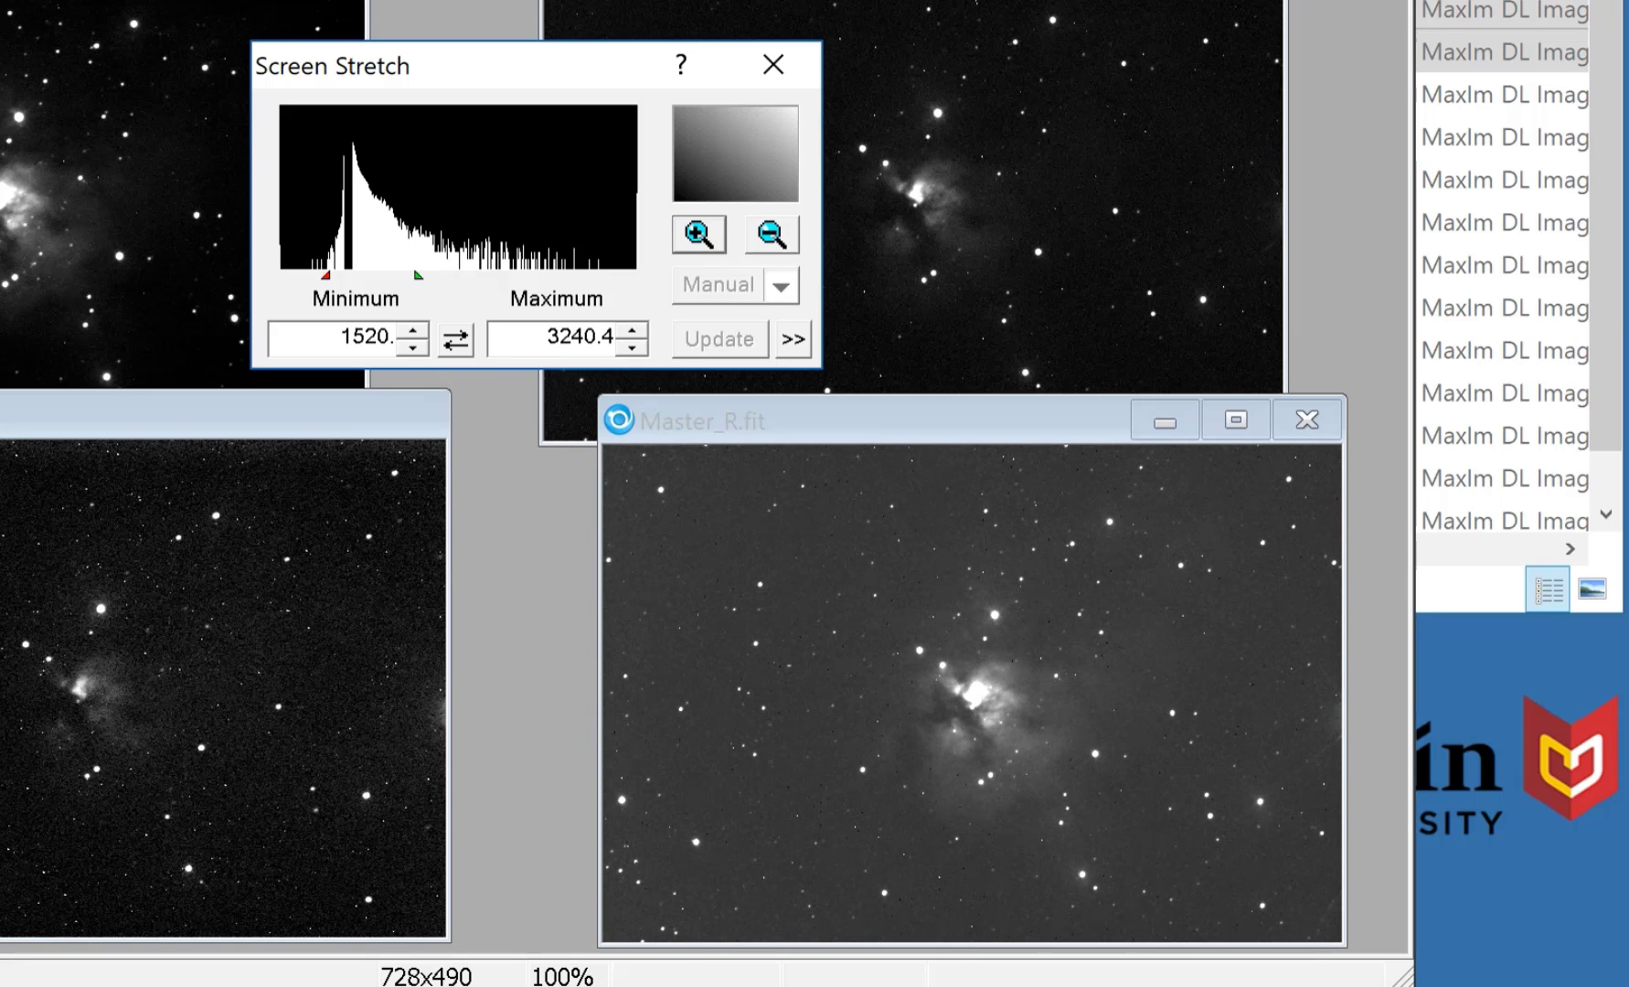
drag(325, 275, 334, 275)
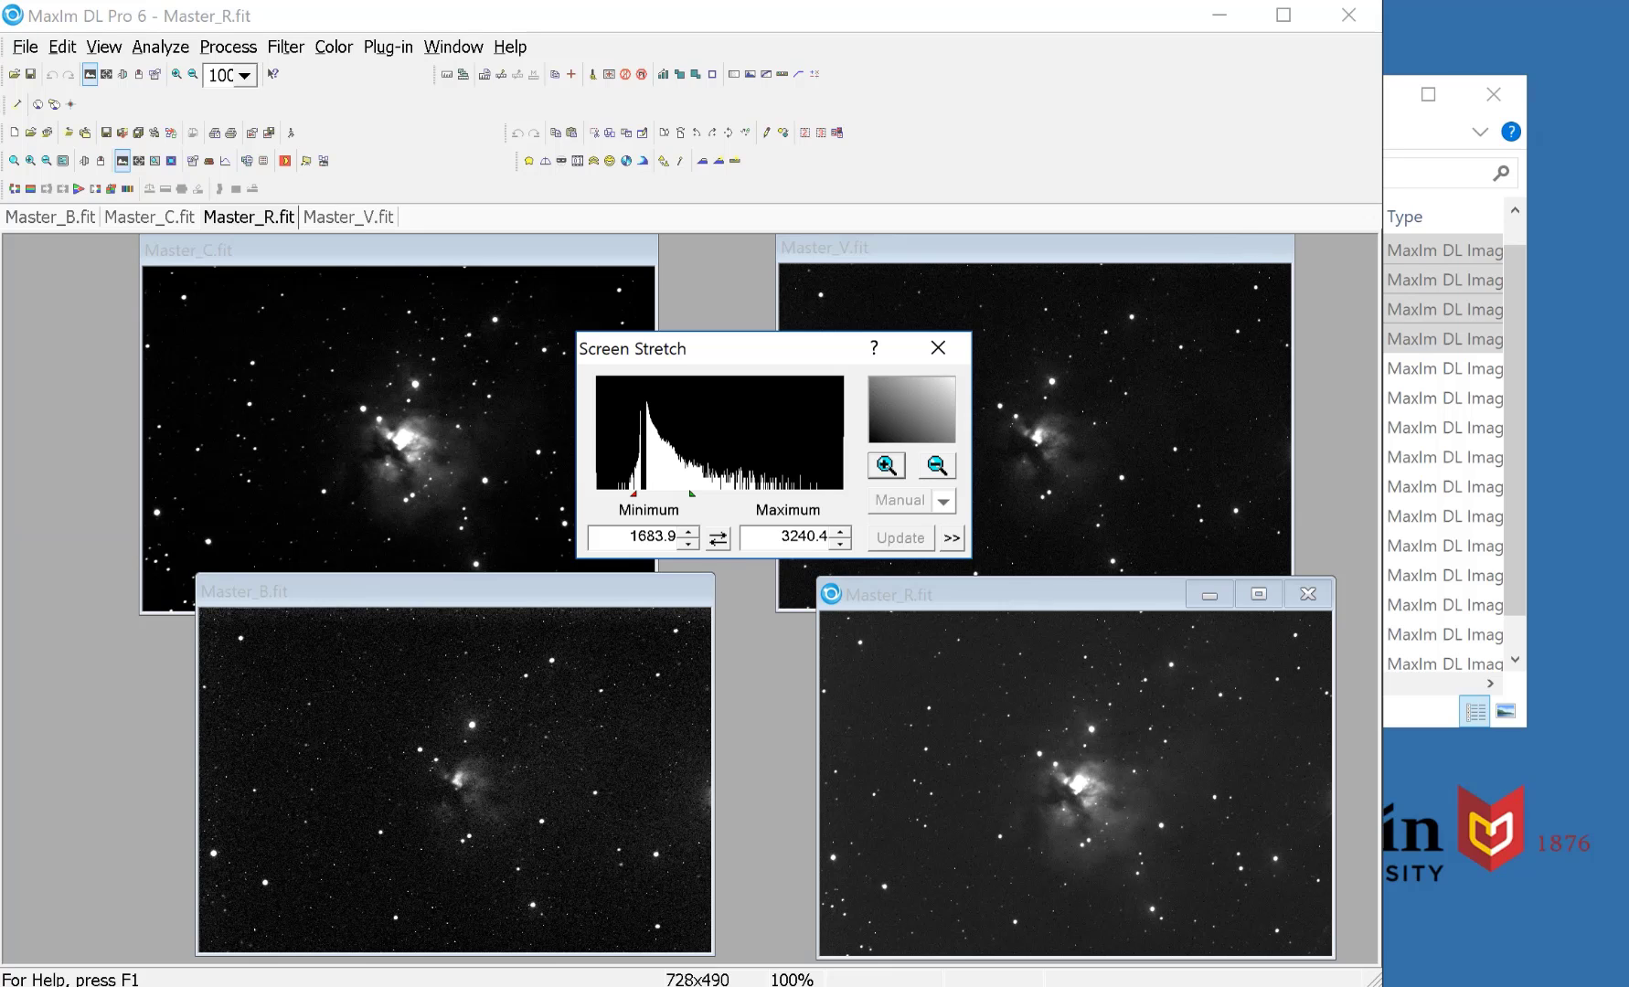
- Stretch Master_V.fit on a zoomed-in histogram to a minimum of about 1551 and a maximum of about 2240
click(1005, 248)
click(887, 465)
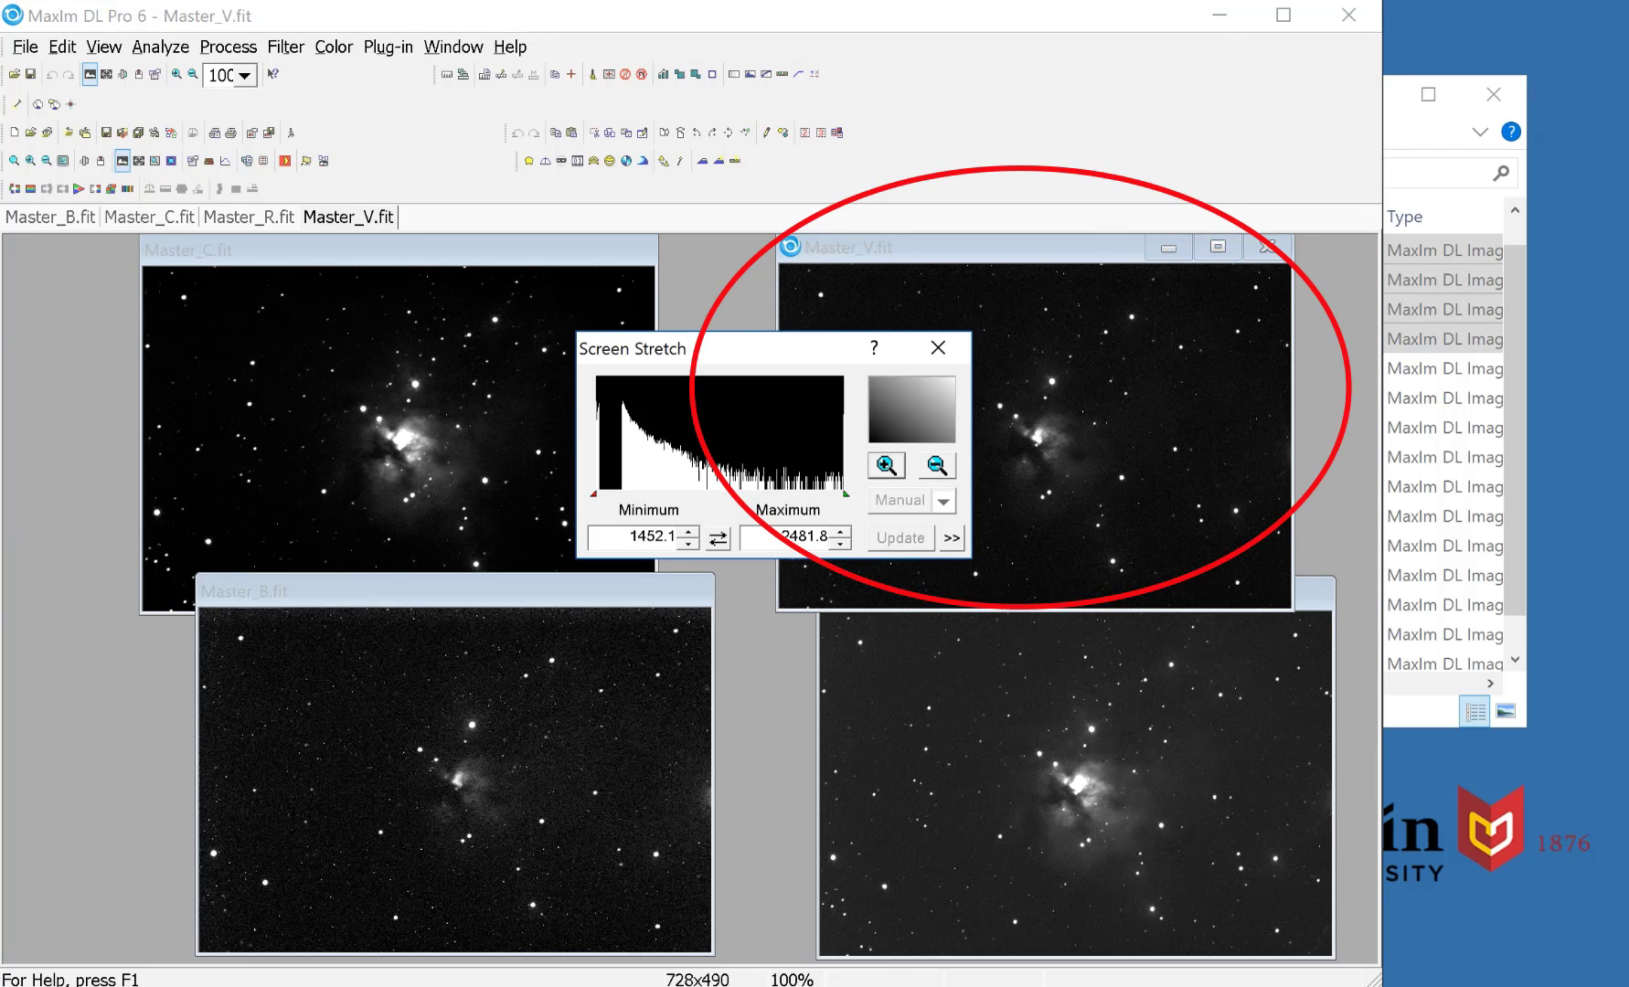
drag(594, 495, 617, 495)
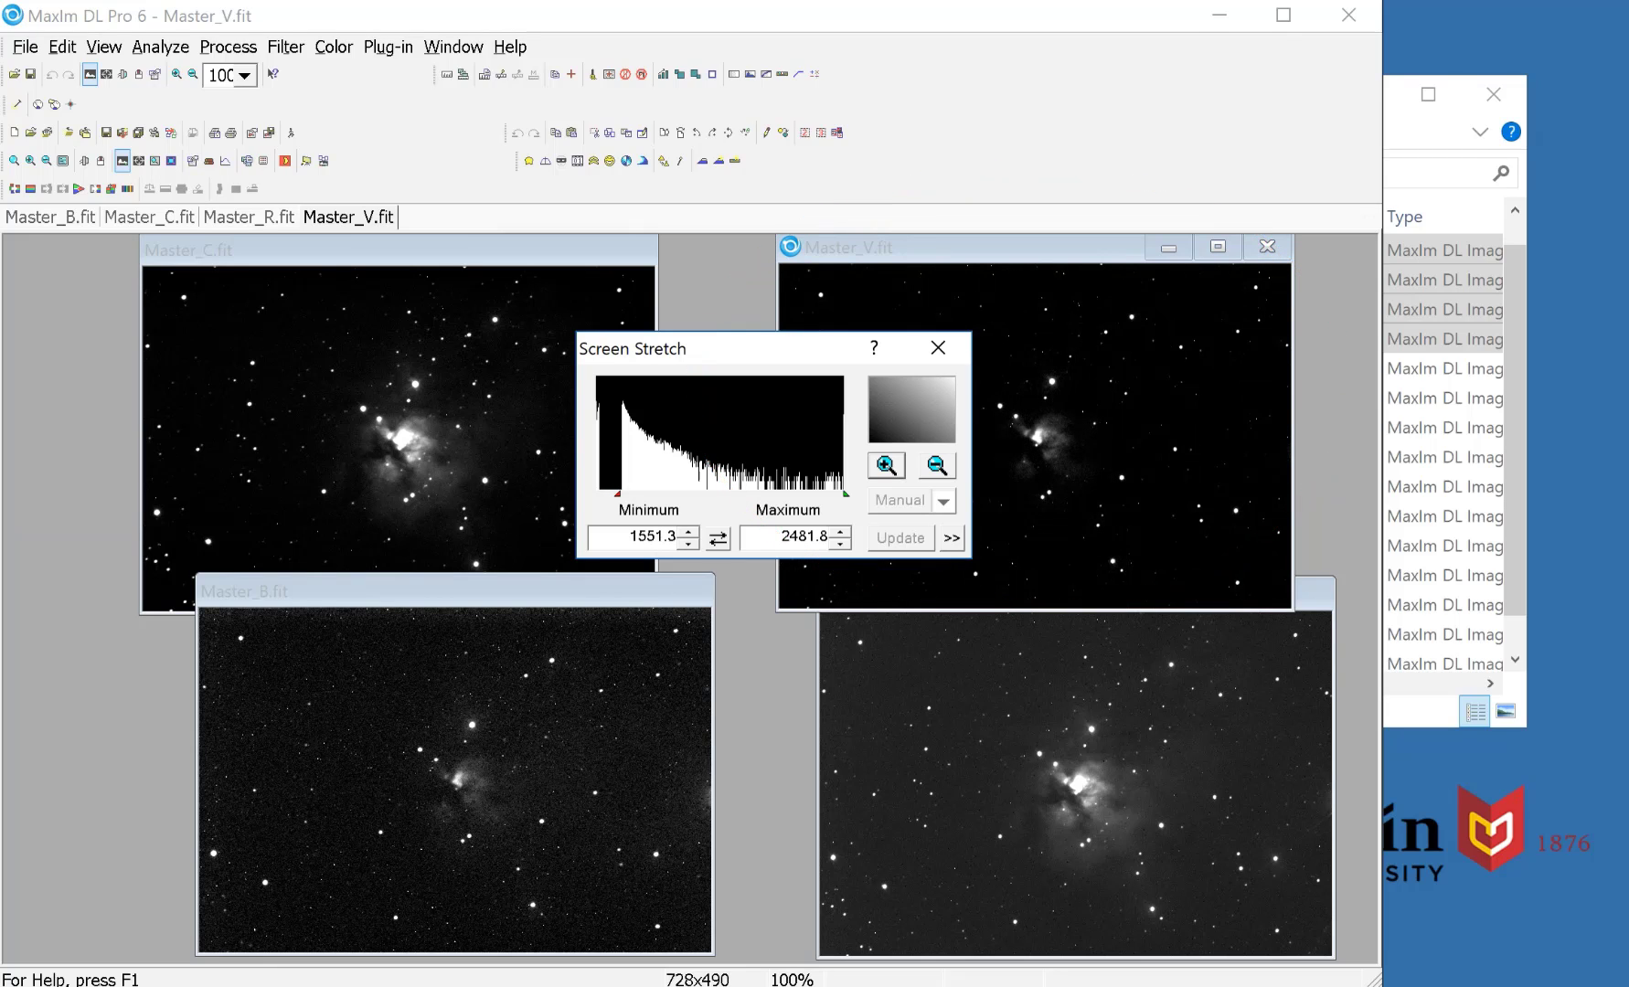
mouse_move(847, 495)
mouse_down()
mouse_move(689, 494)
mouse_move(788, 494)
mouse_up()
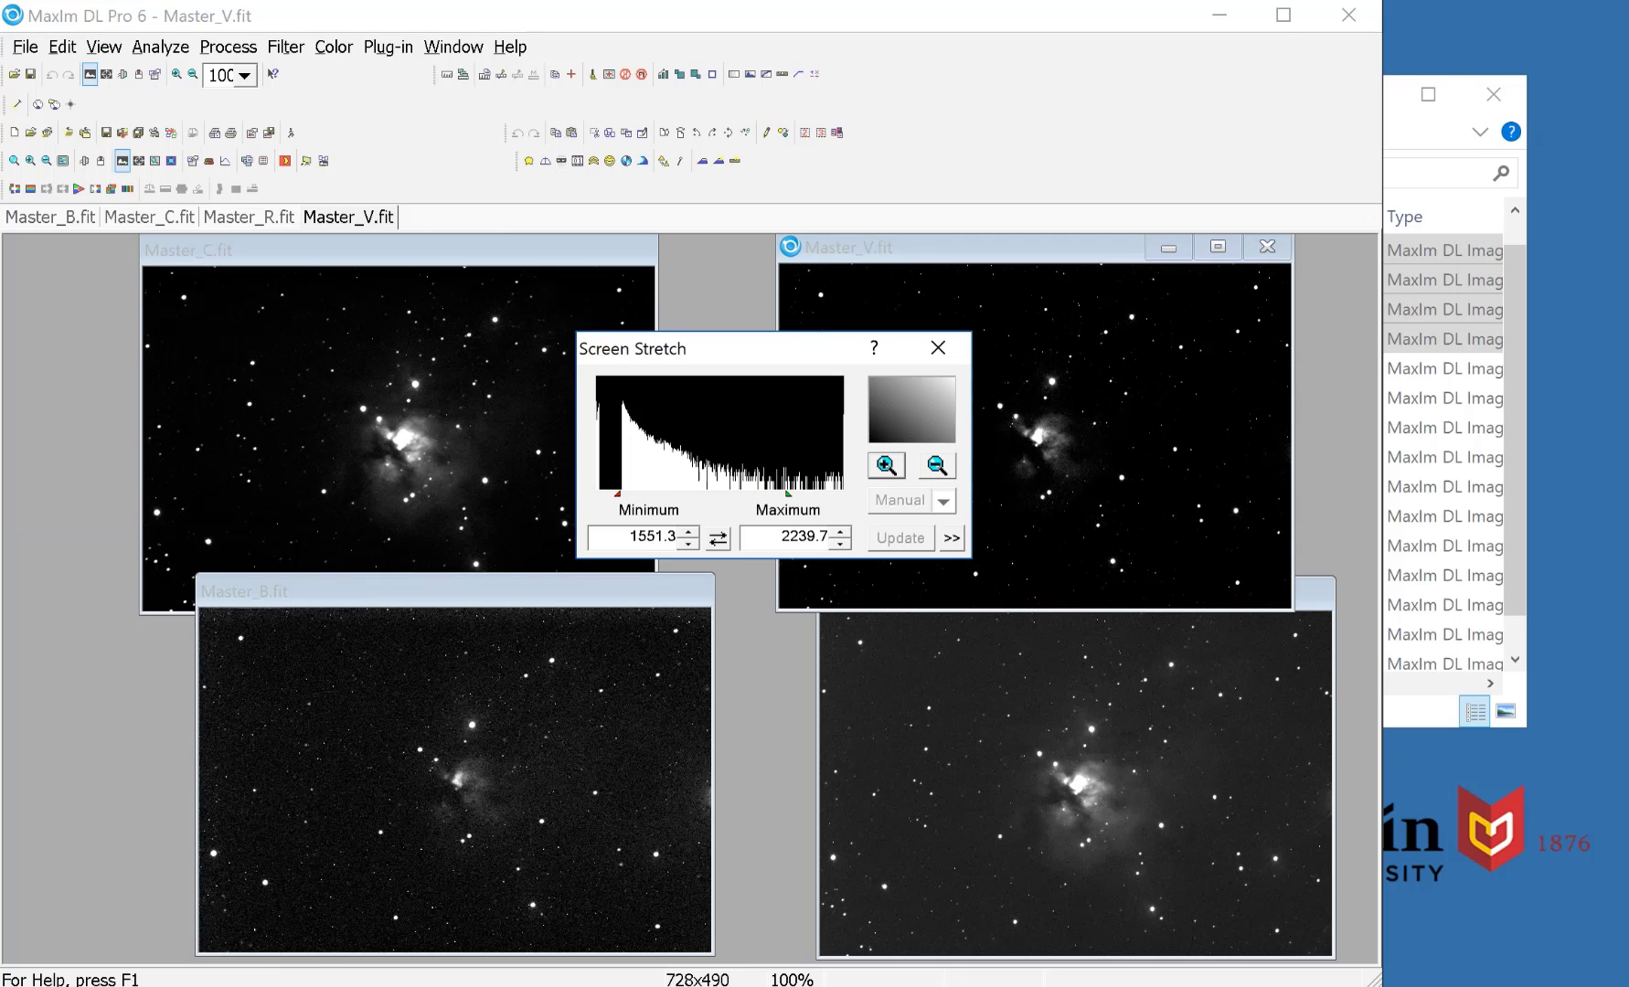
- Stretch Master_C.fit on a zoomed-in histogram to a minimum of about 5150 and a maximum of about 8529
key(ctrl+Tab)
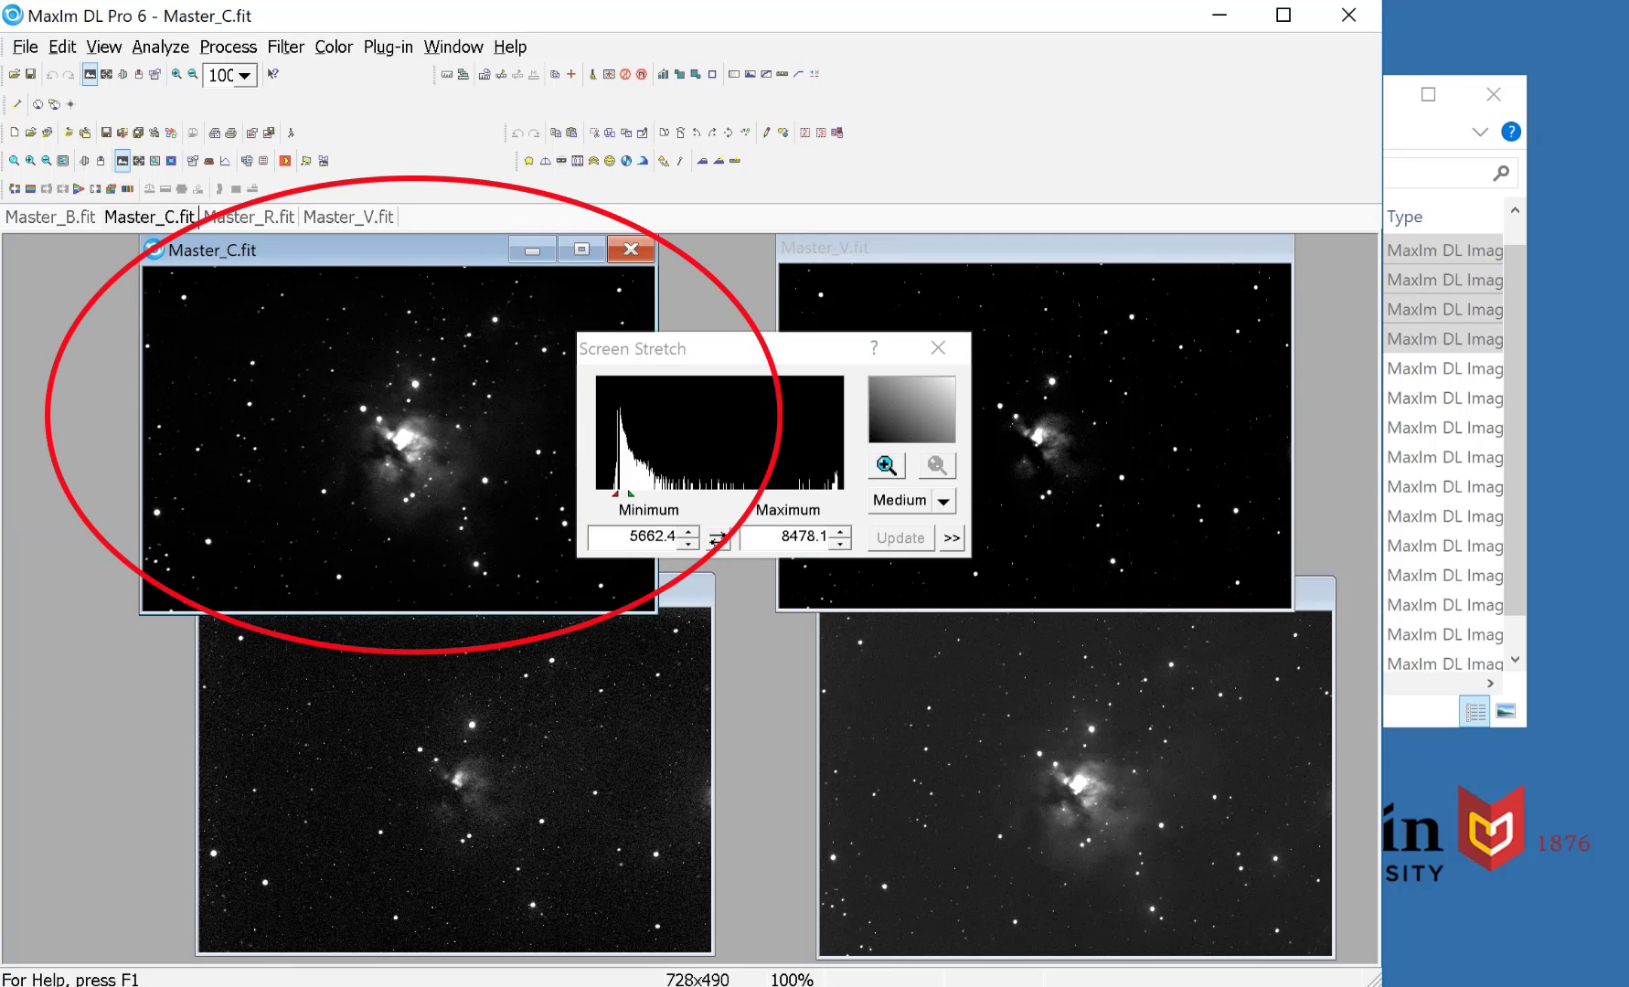
drag(615, 493, 678, 493)
click(886, 466)
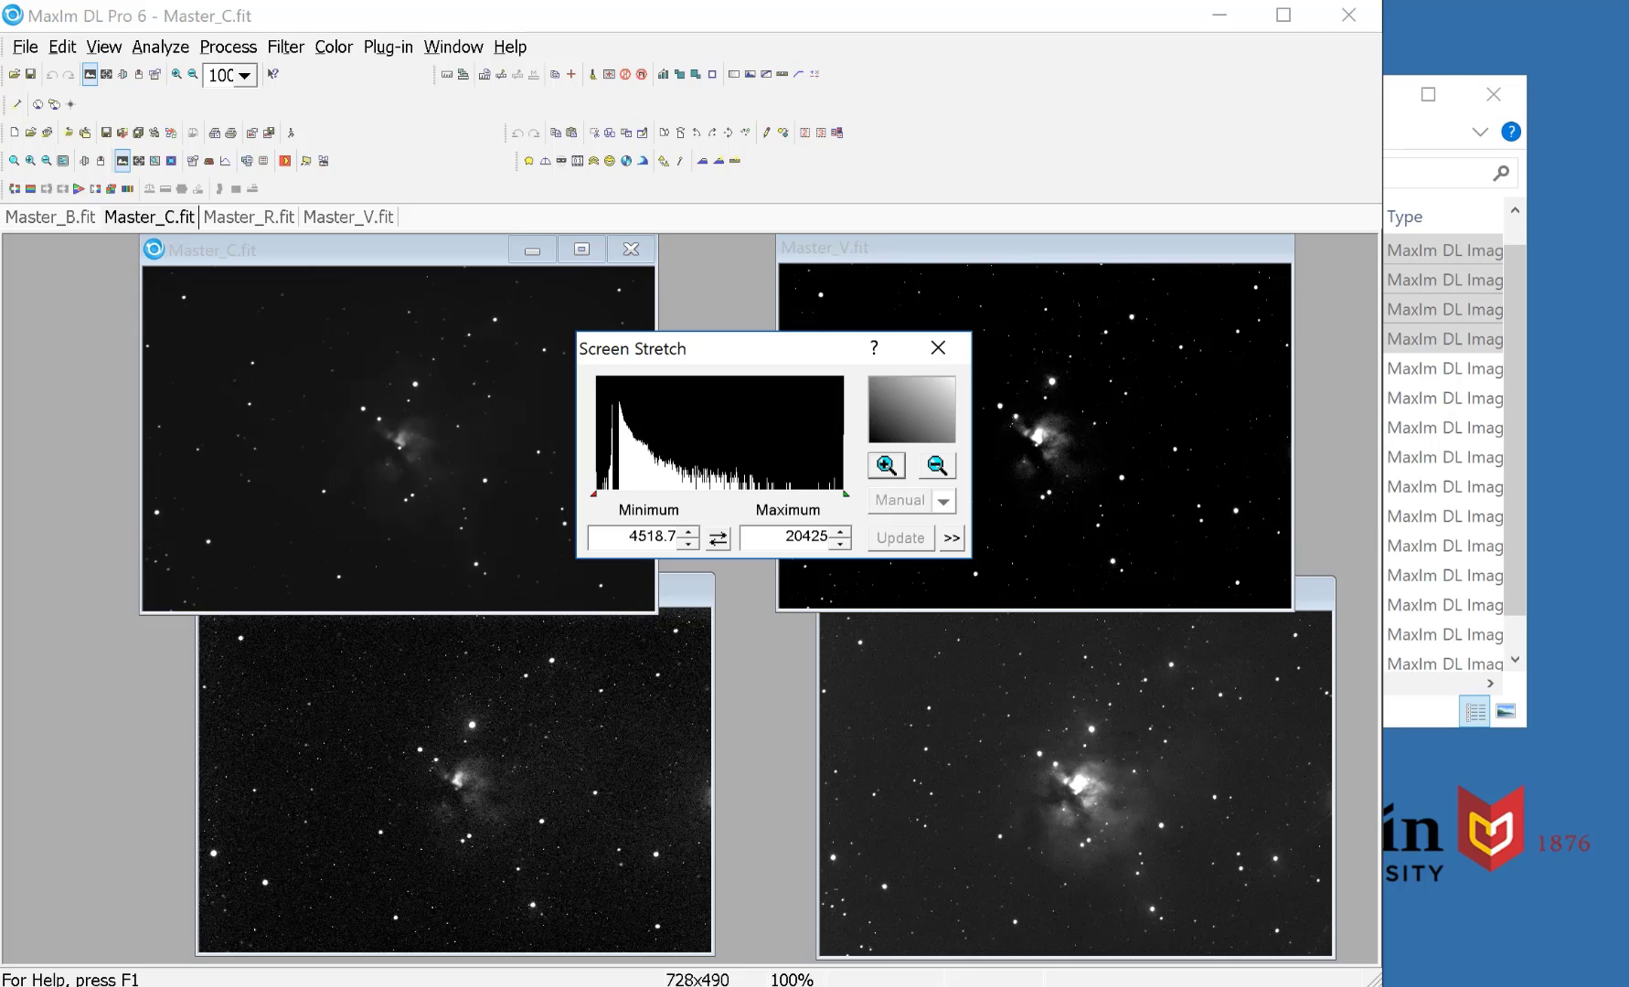
drag(594, 493, 603, 493)
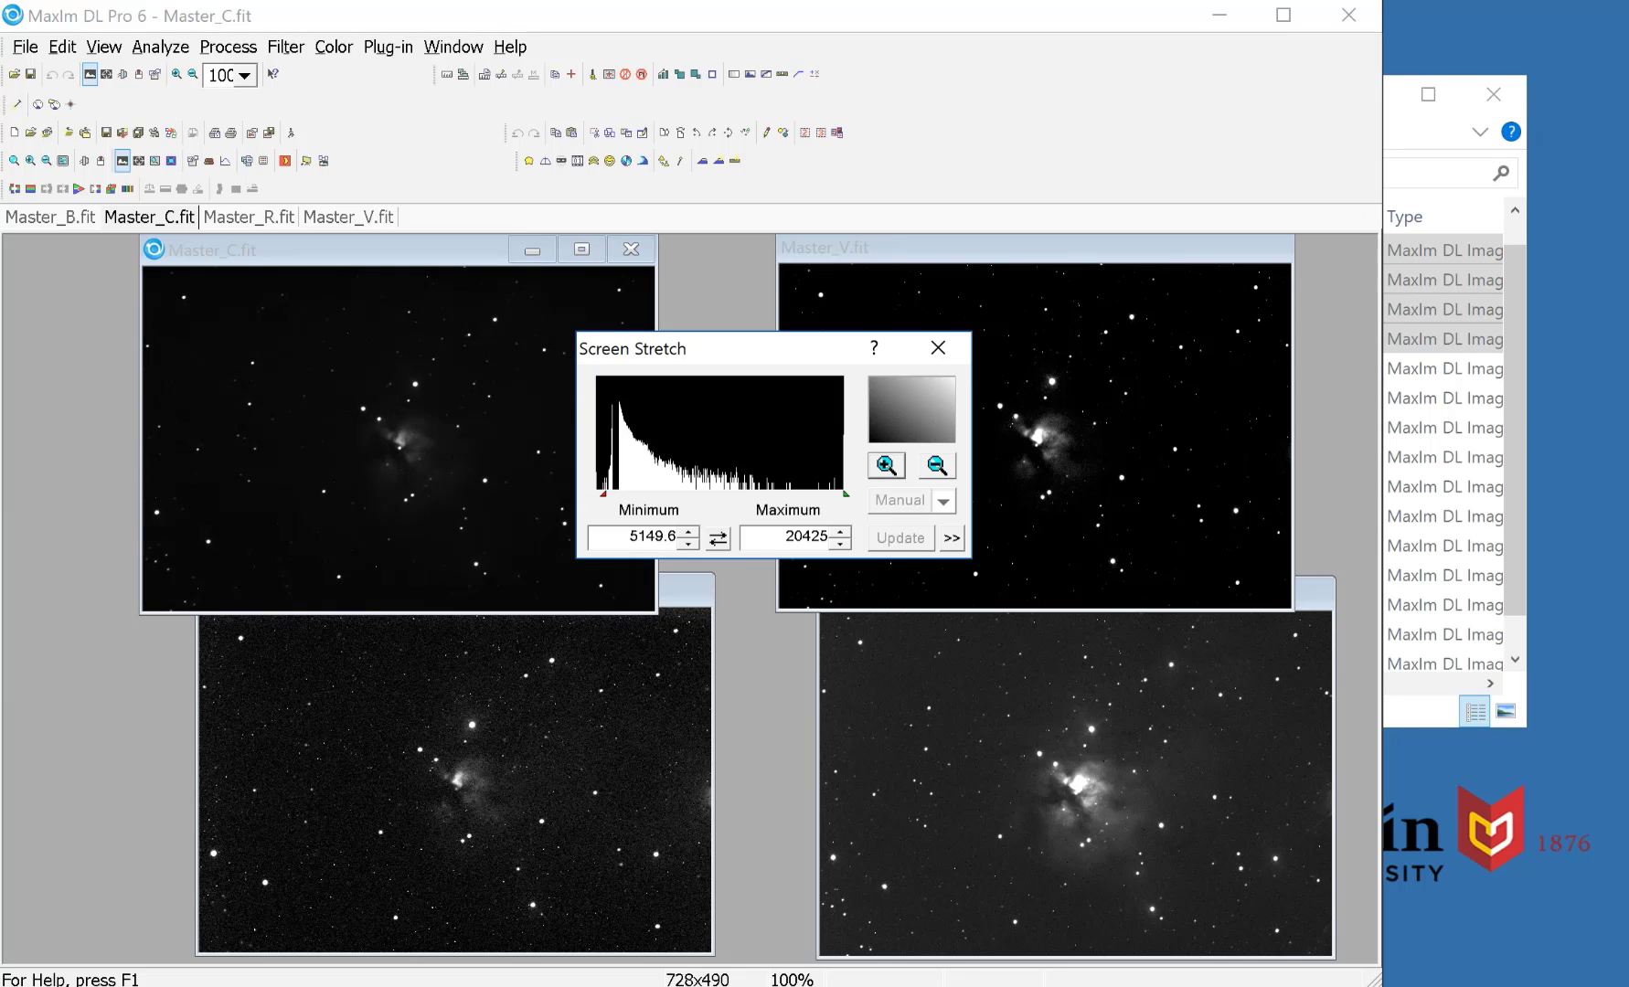
drag(845, 493, 661, 494)
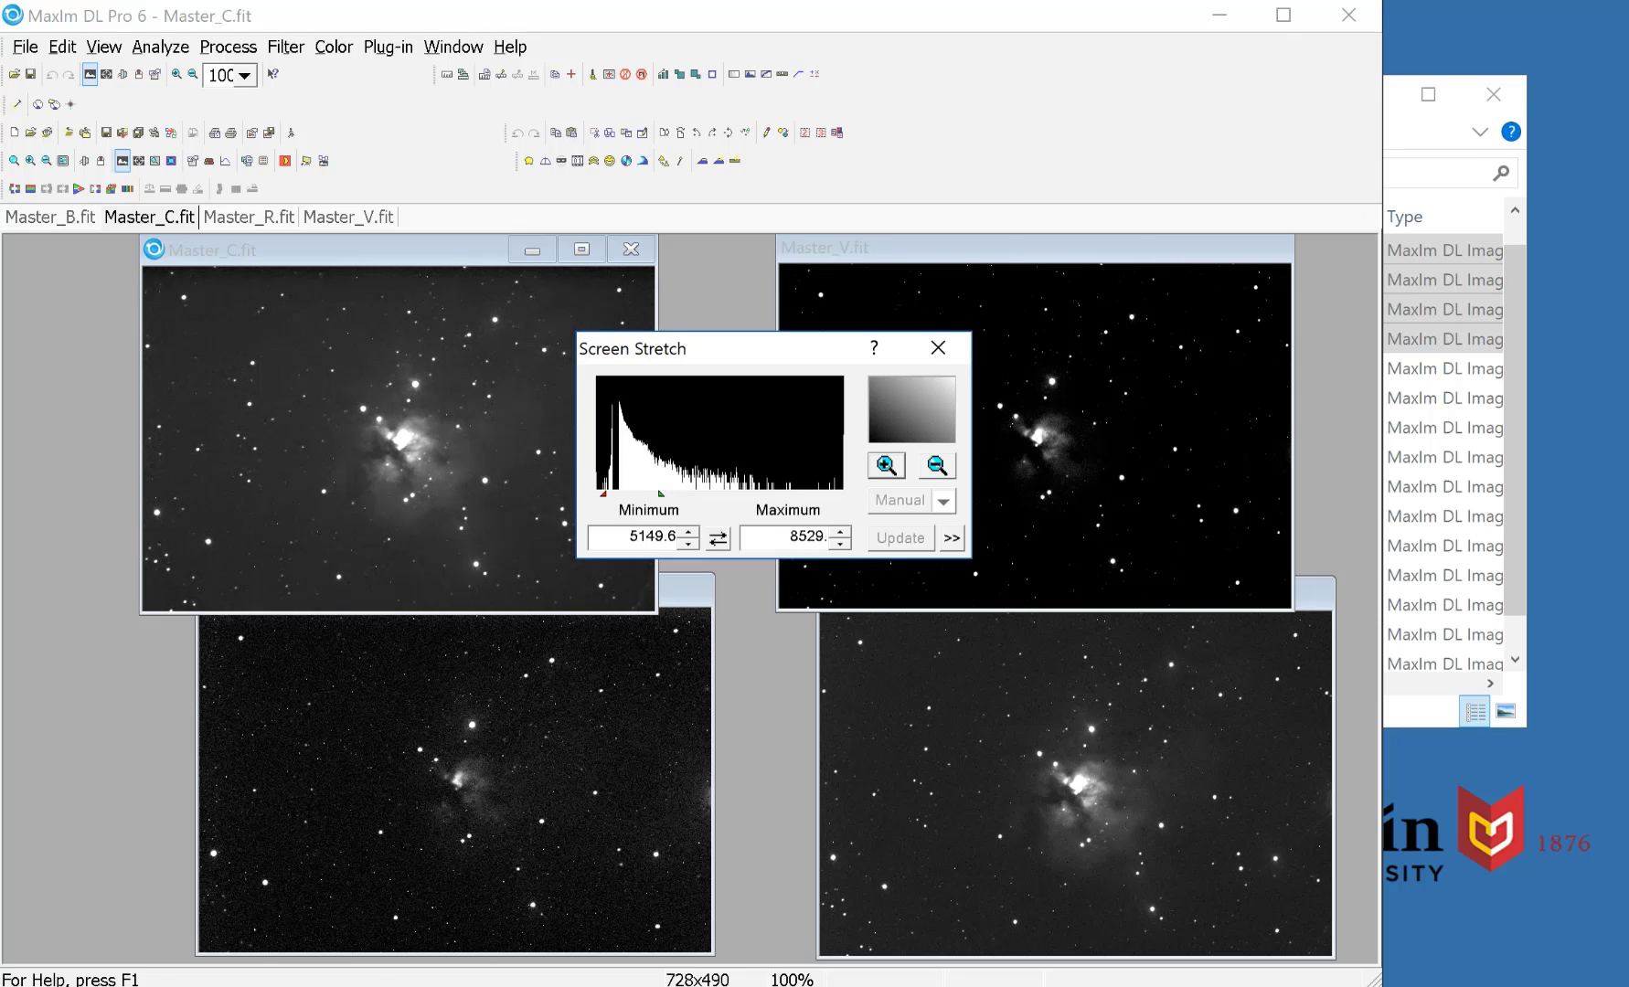
- Widen Master_B.fit's screen stretch to a minimum of 0 and a maximum of about 4162, and zoom in on its histogram
click(455, 731)
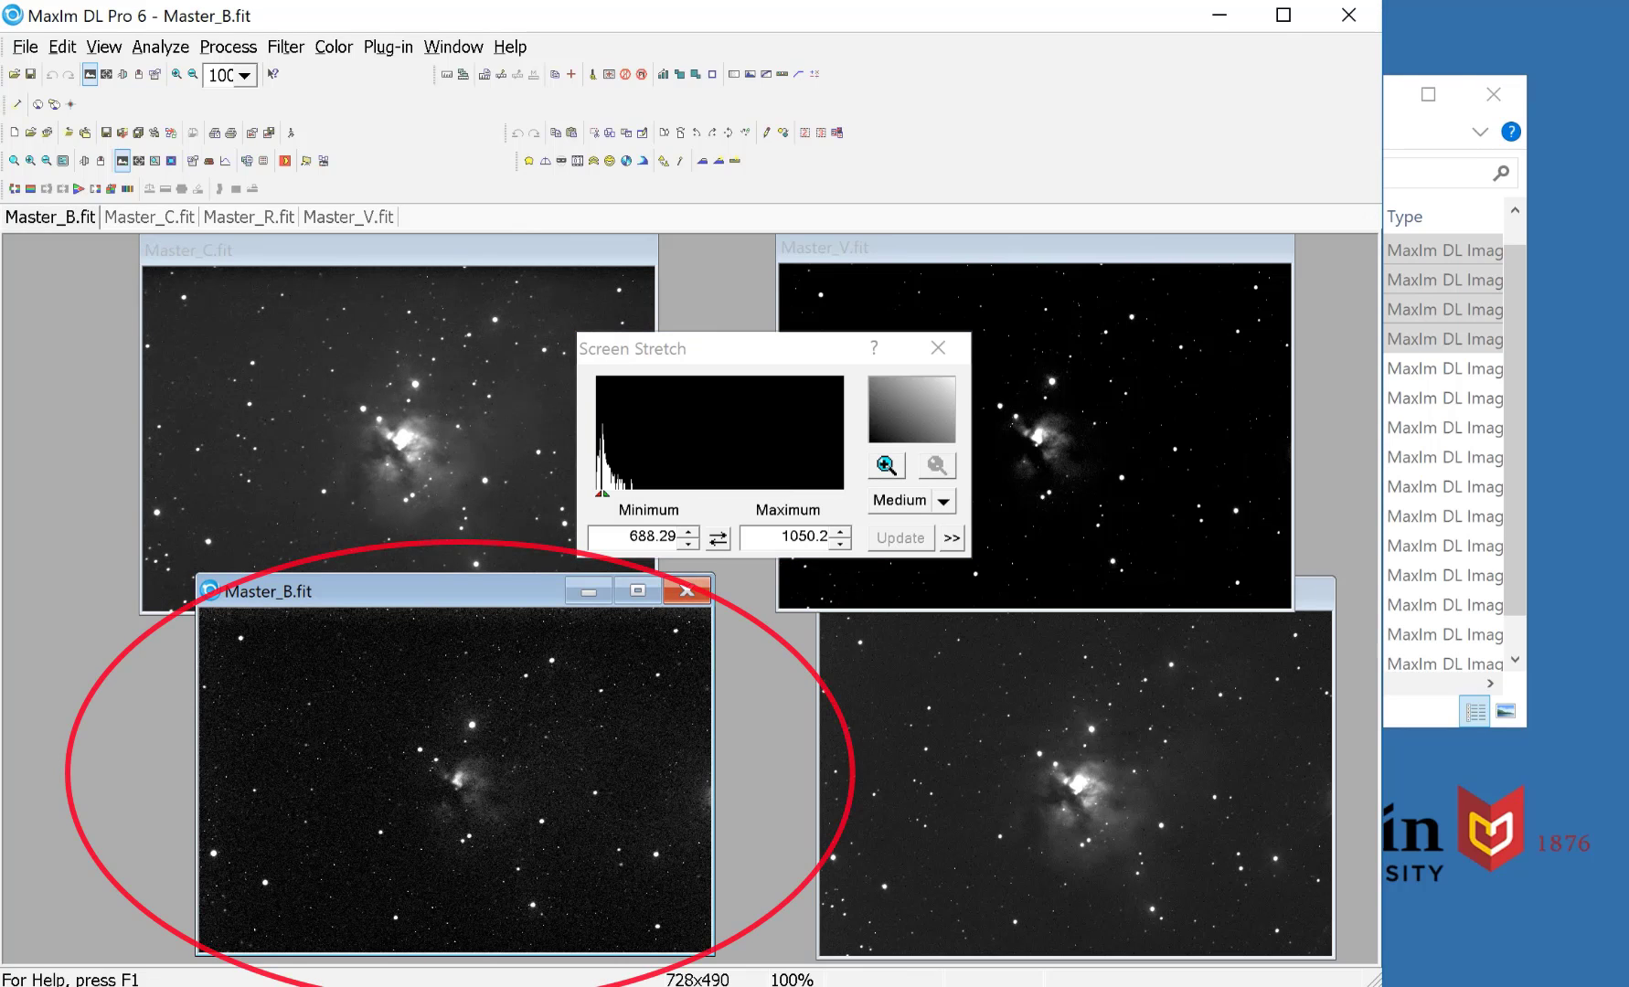
drag(599, 493, 592, 494)
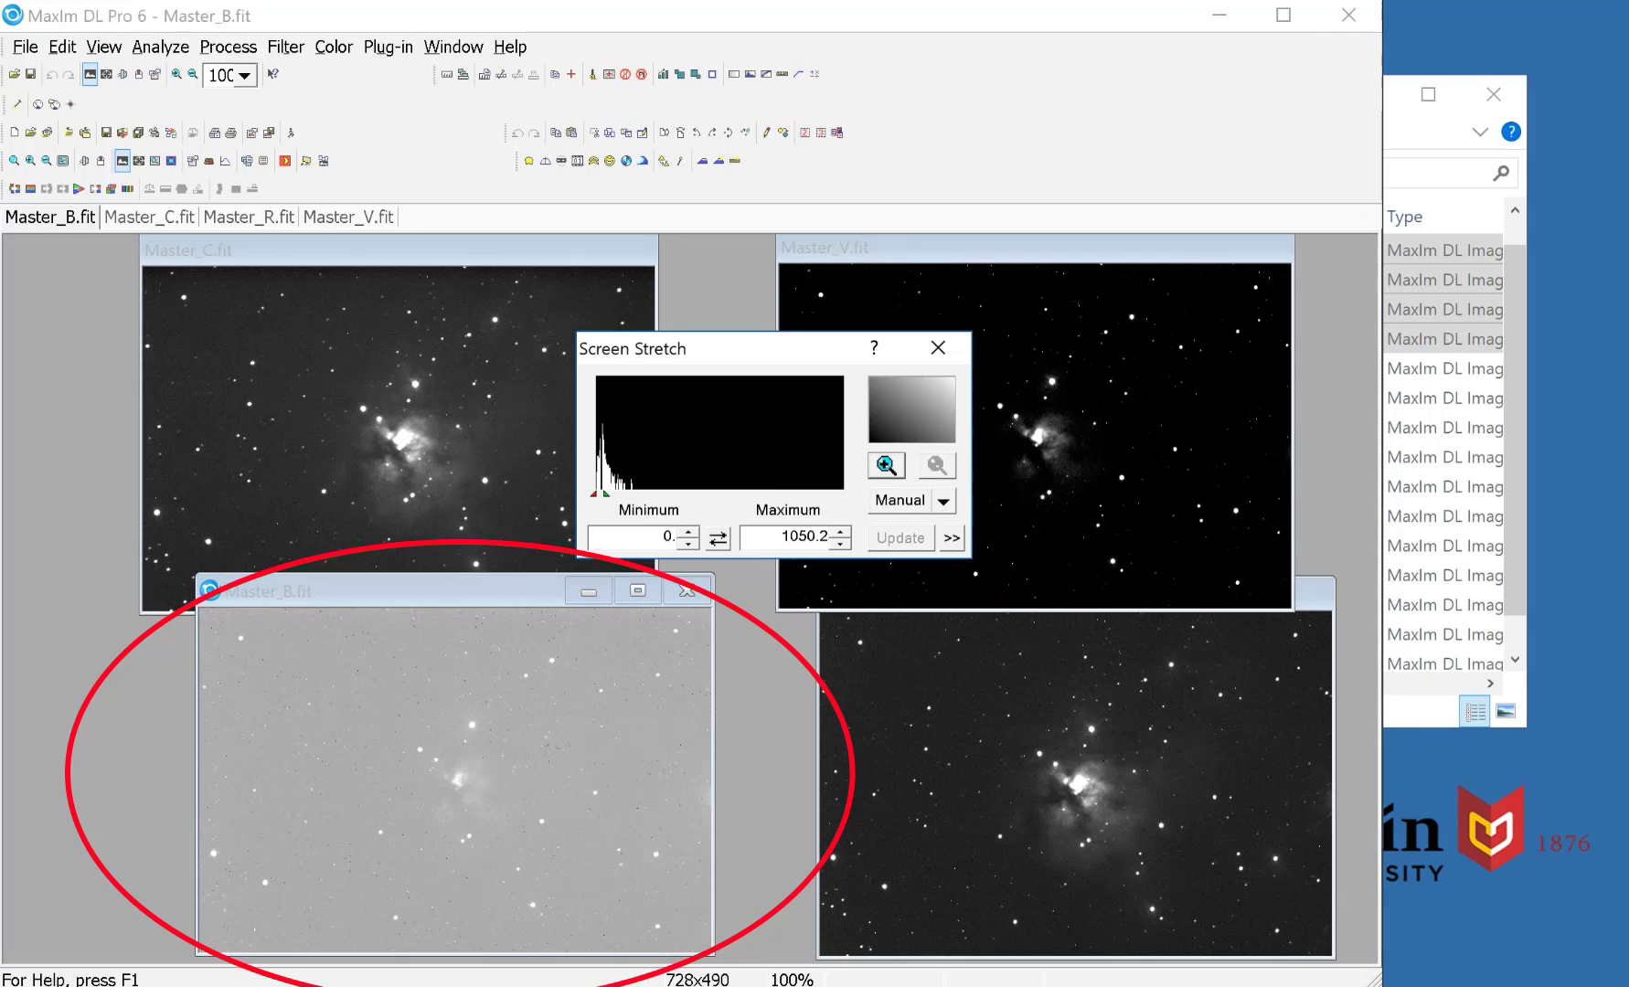
click(886, 466)
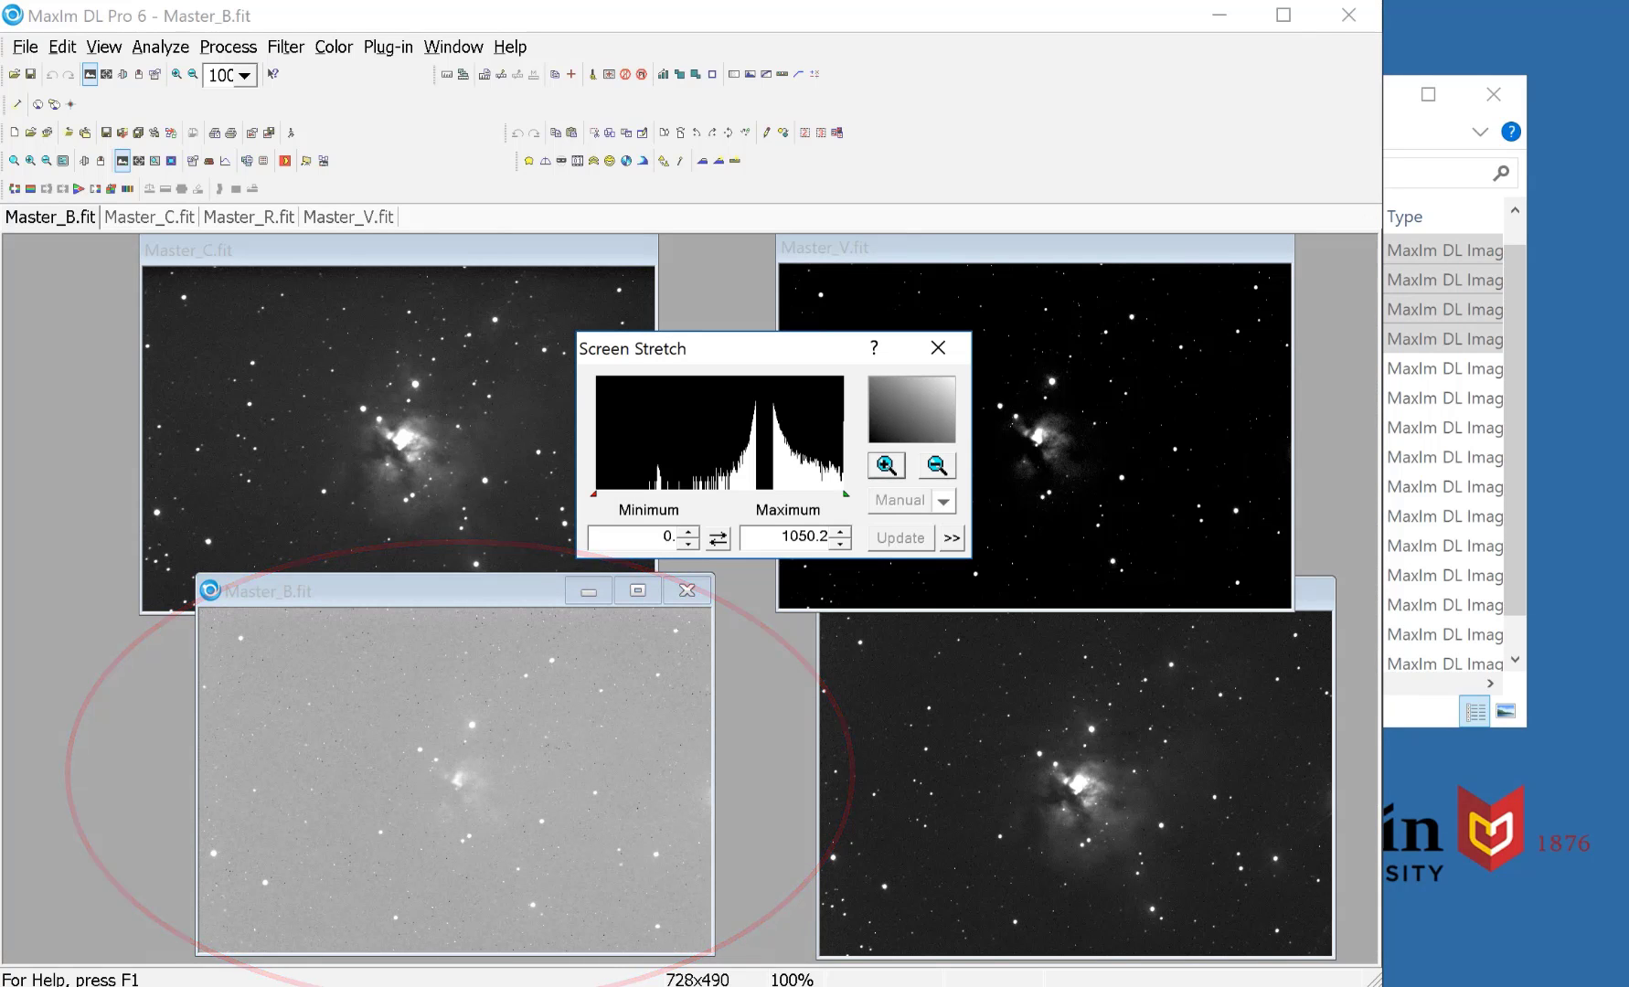
click(936, 465)
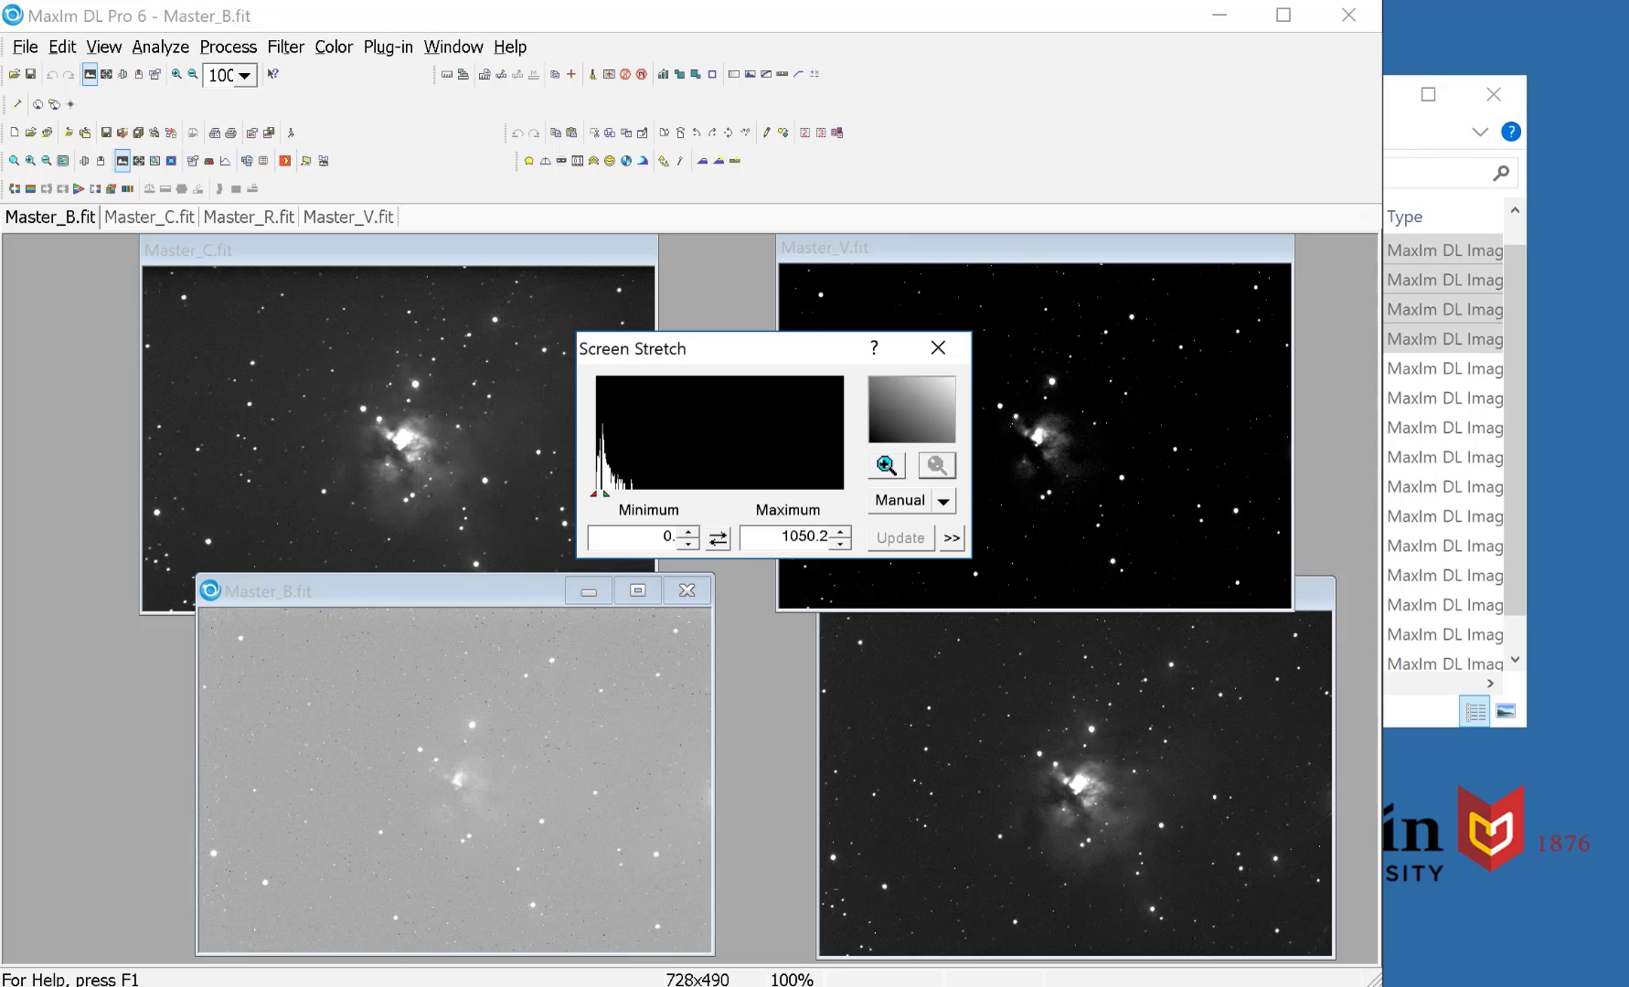
drag(605, 493, 631, 493)
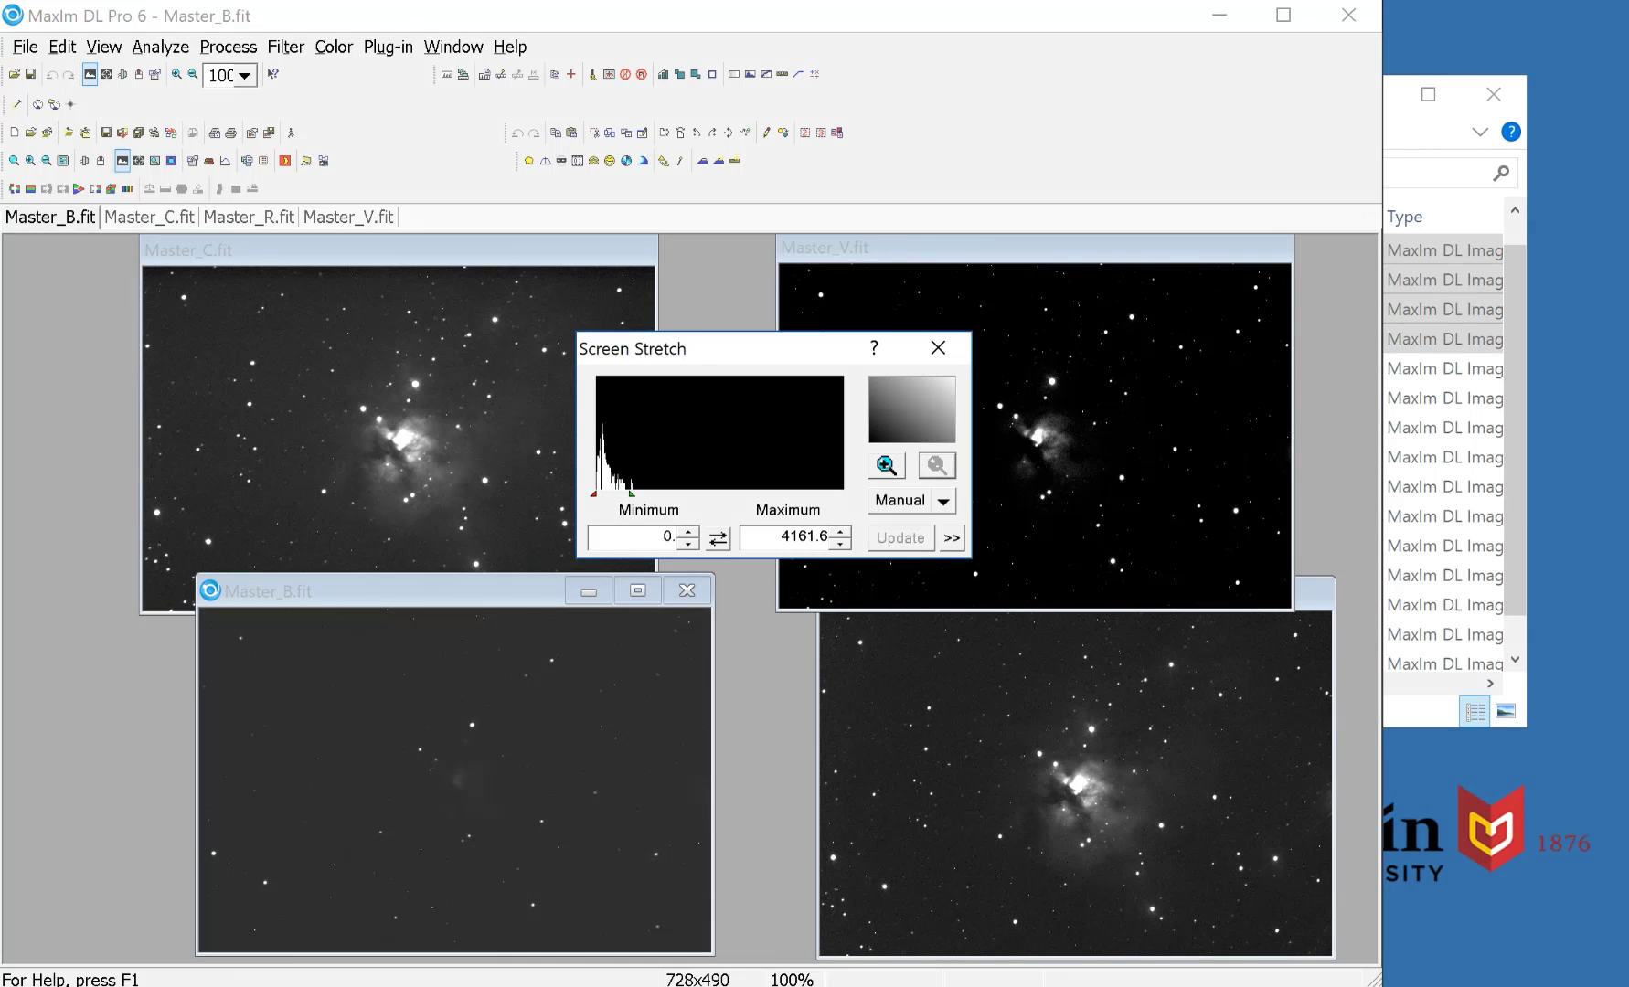
click(885, 465)
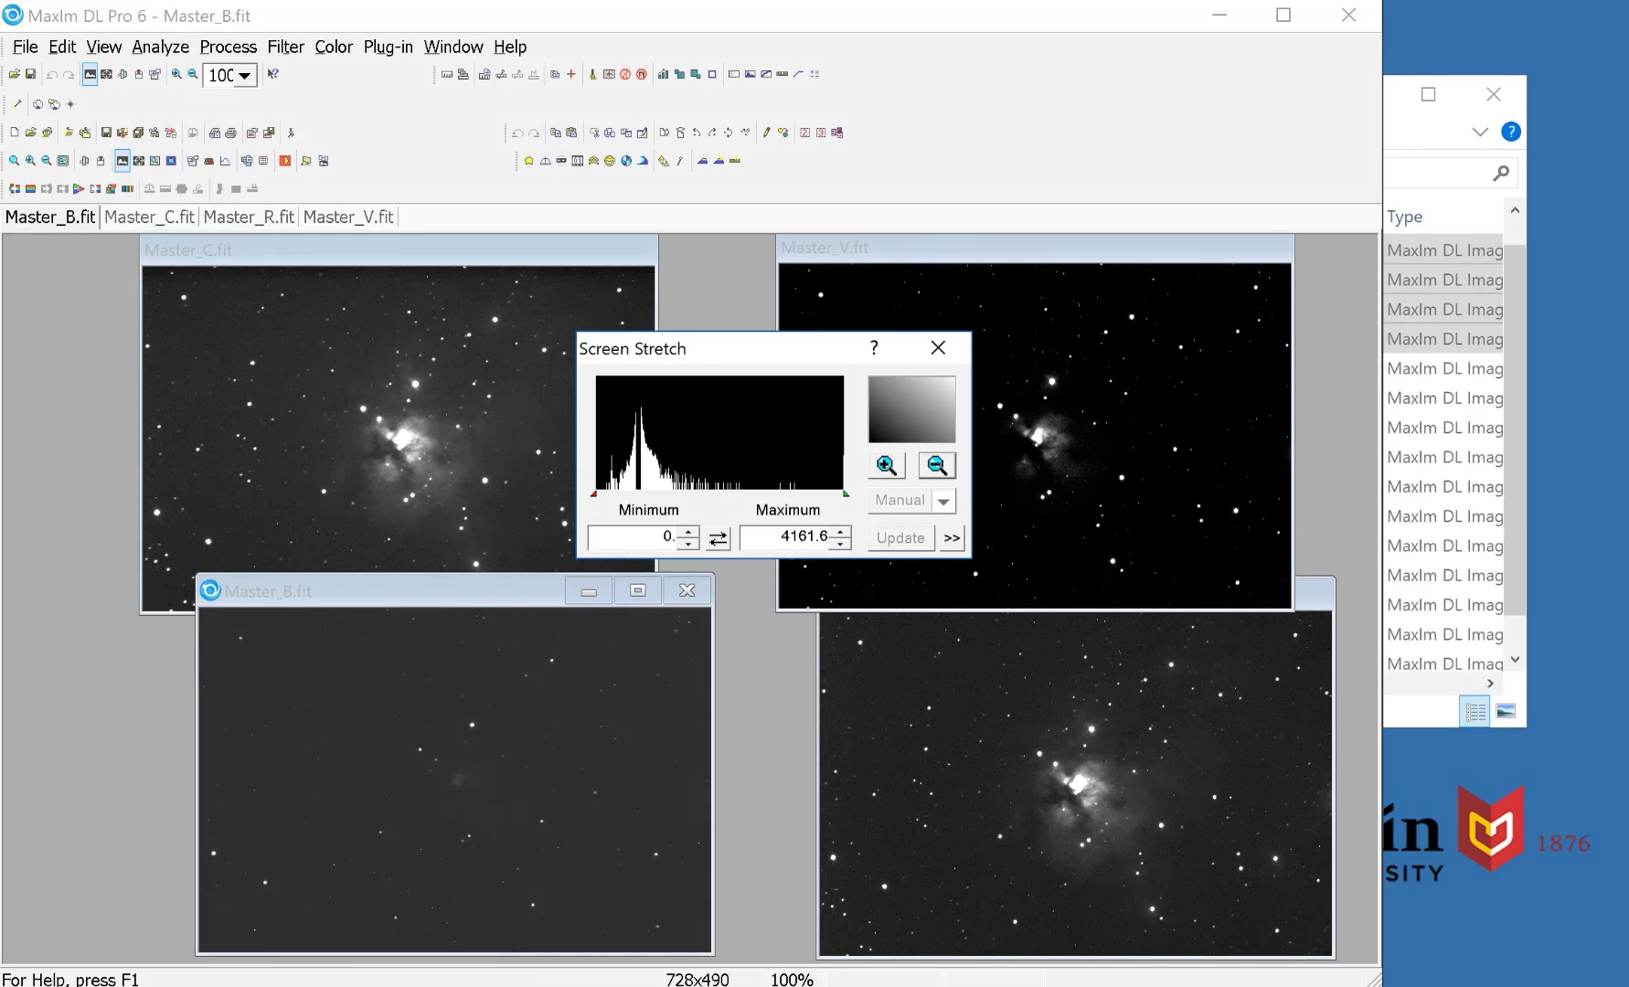
- Narrow Master_B.fit's stretch to a minimum of about 613 and a maximum of 1344, and move the Screen Stretch window clear of Master_C and Master_V
drag(592, 494, 606, 493)
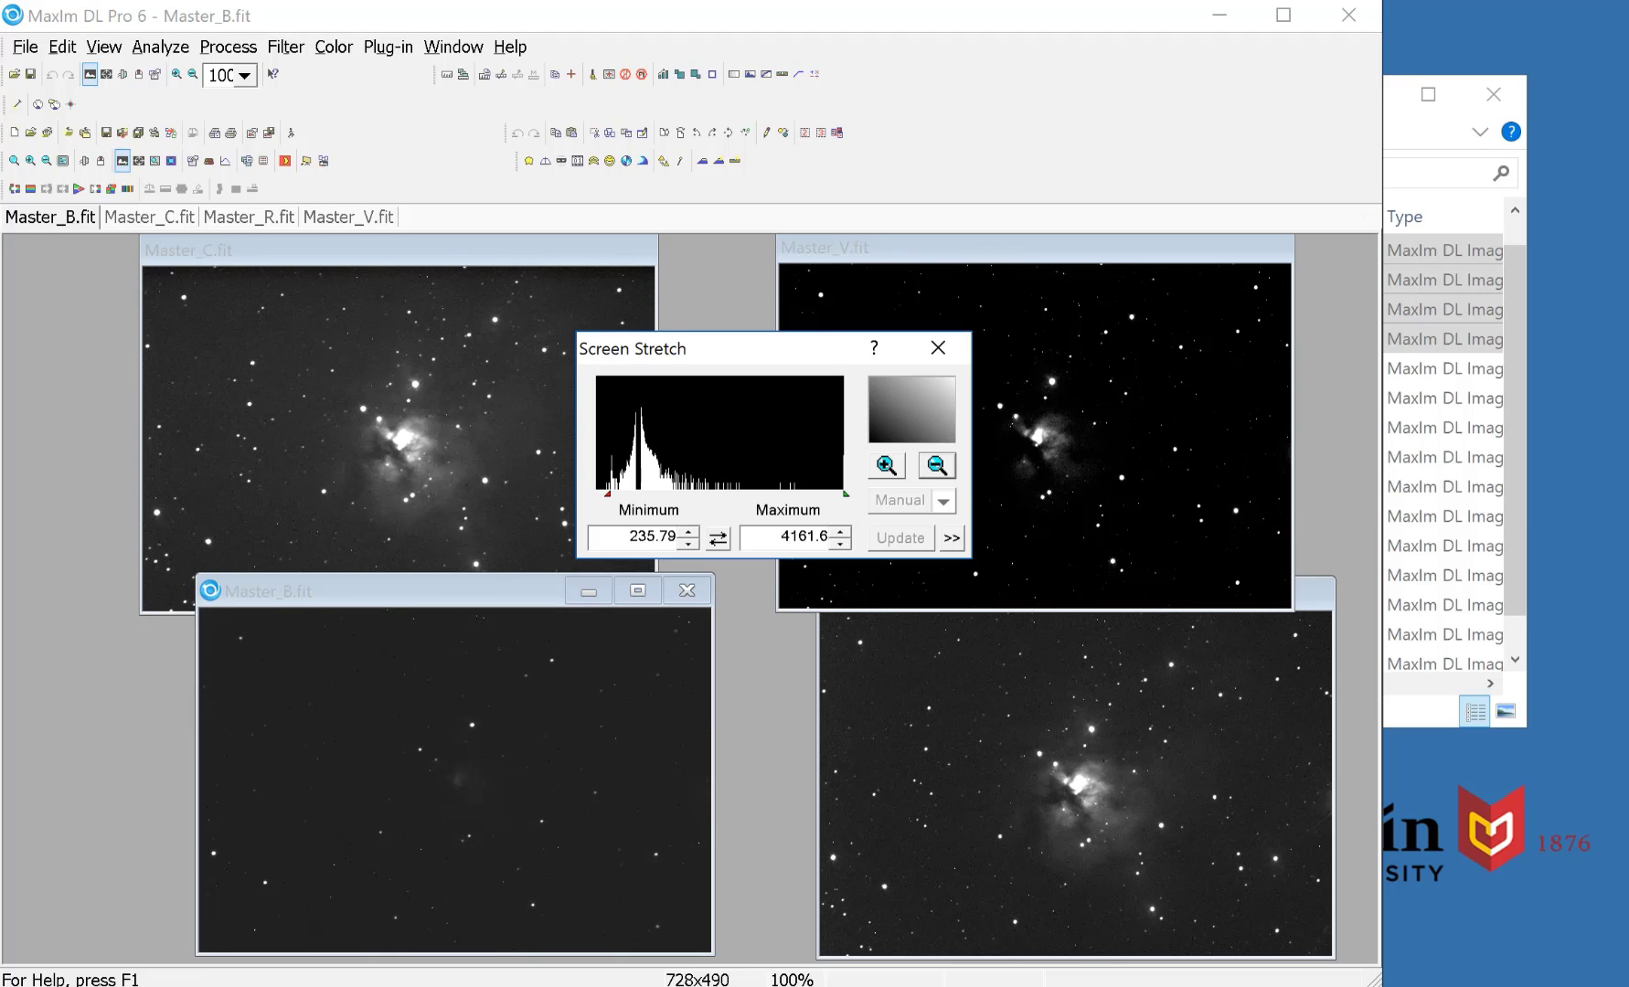
drag(845, 494, 678, 494)
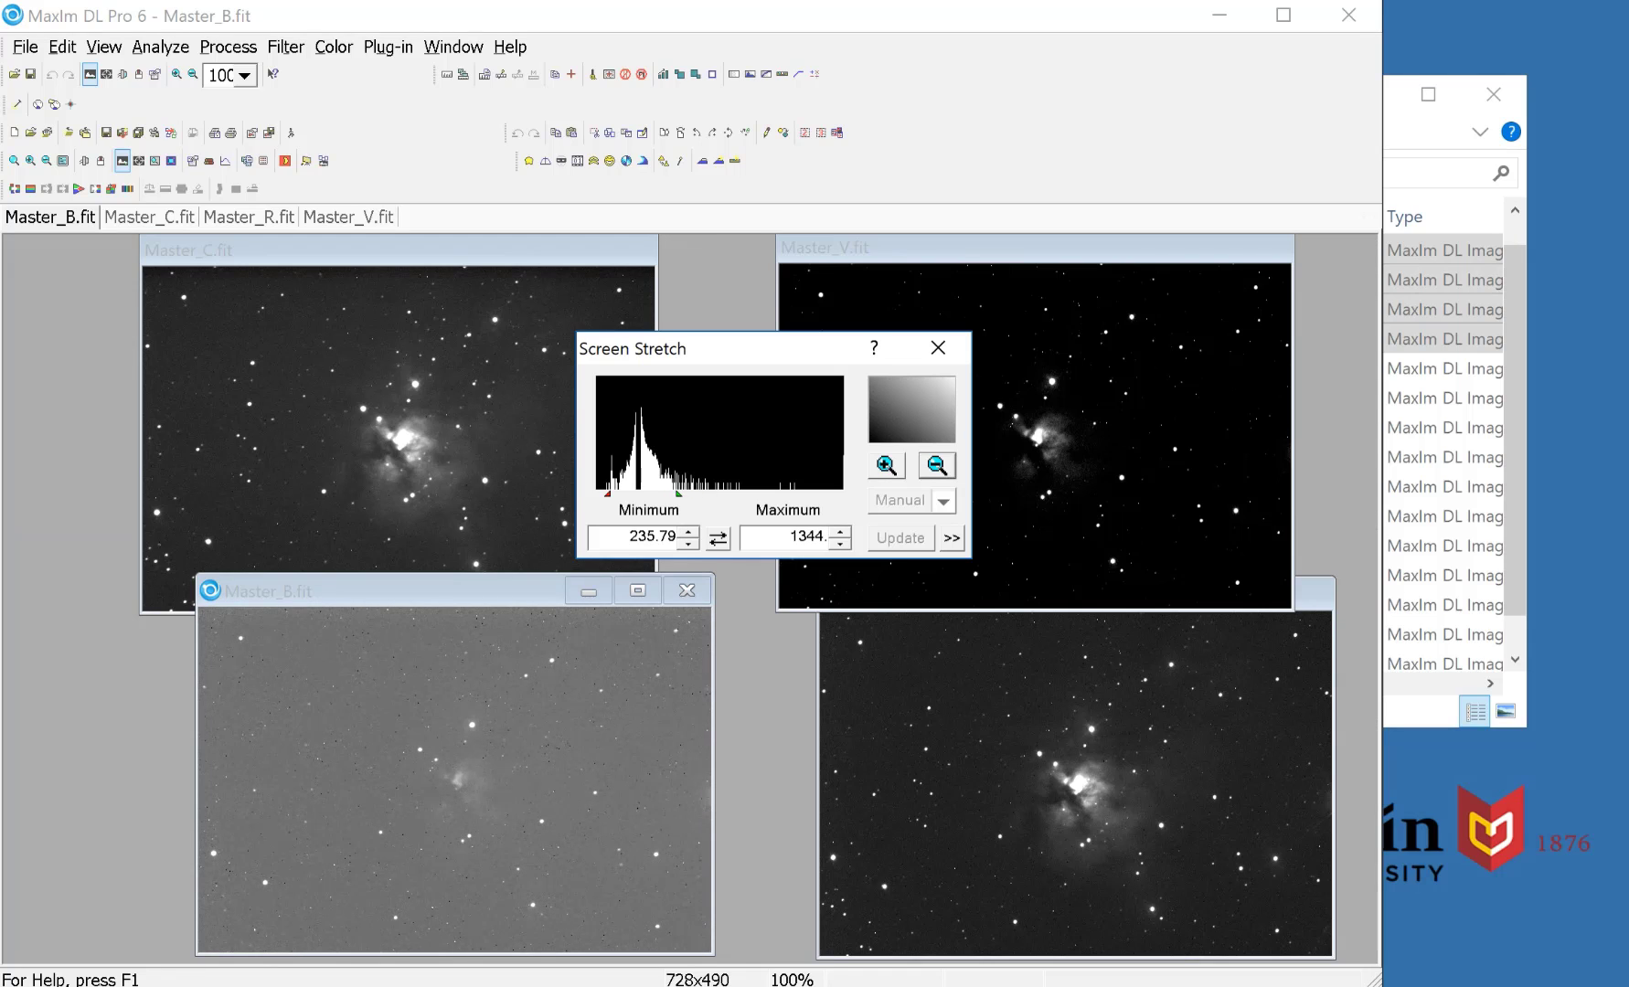
drag(606, 494, 630, 494)
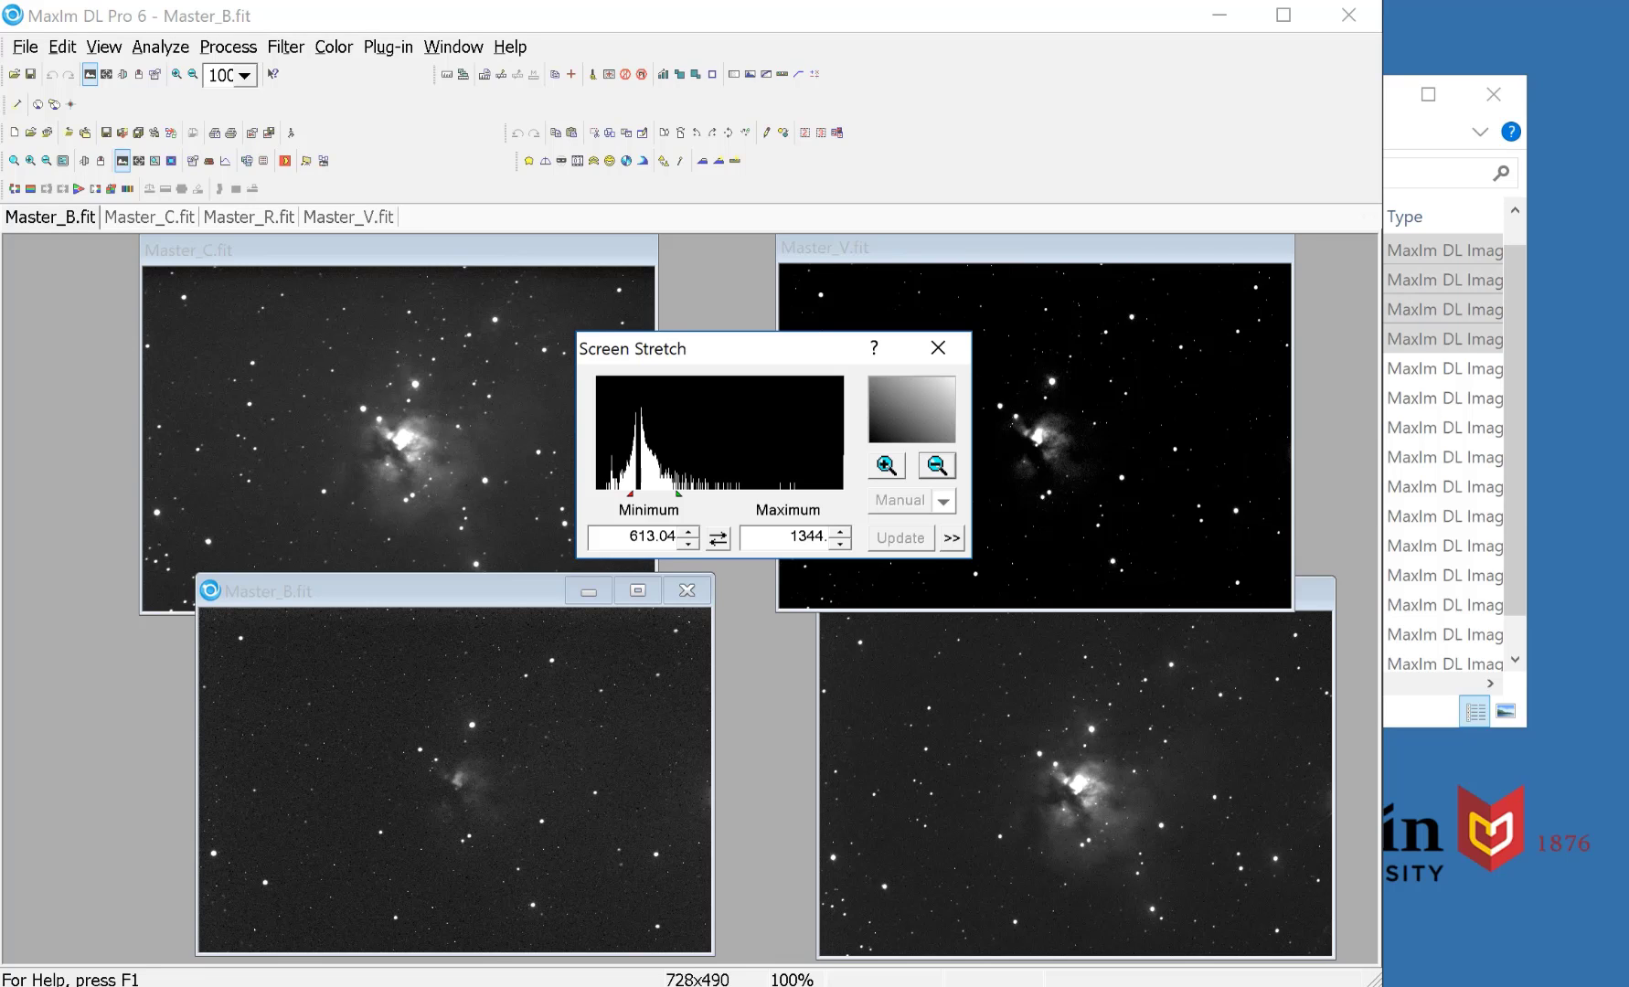
drag(748, 345, 174, 726)
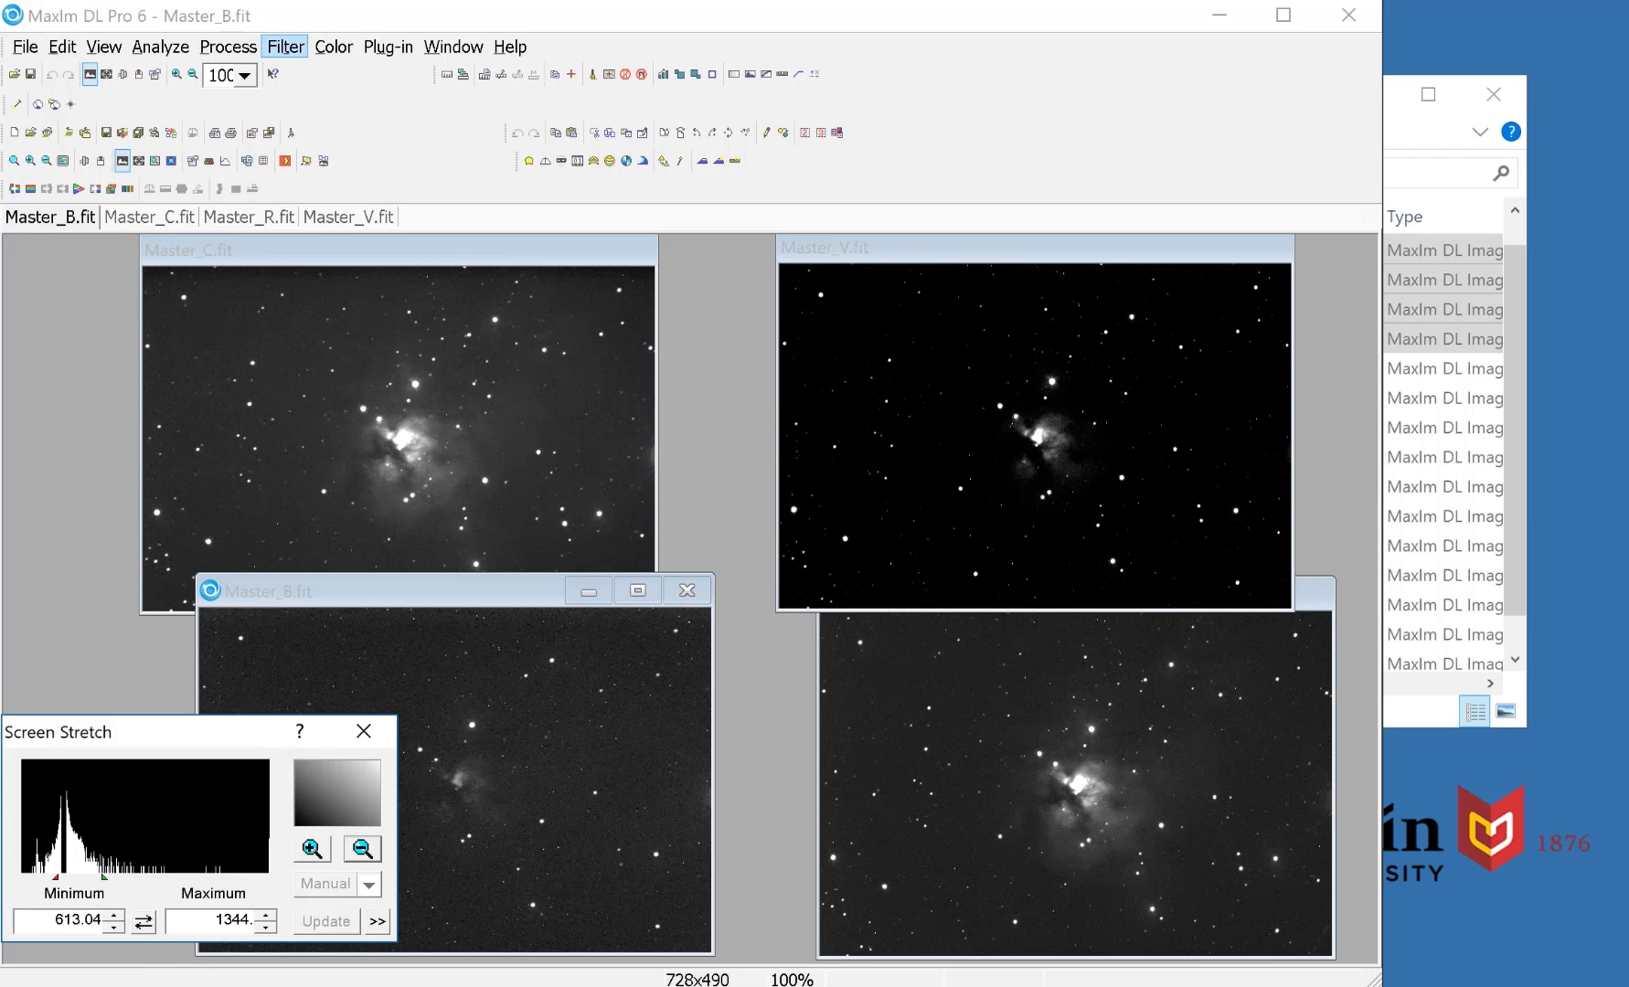
- Start Combine Color for the master images and choose the LRGB conversion type
click(333, 47)
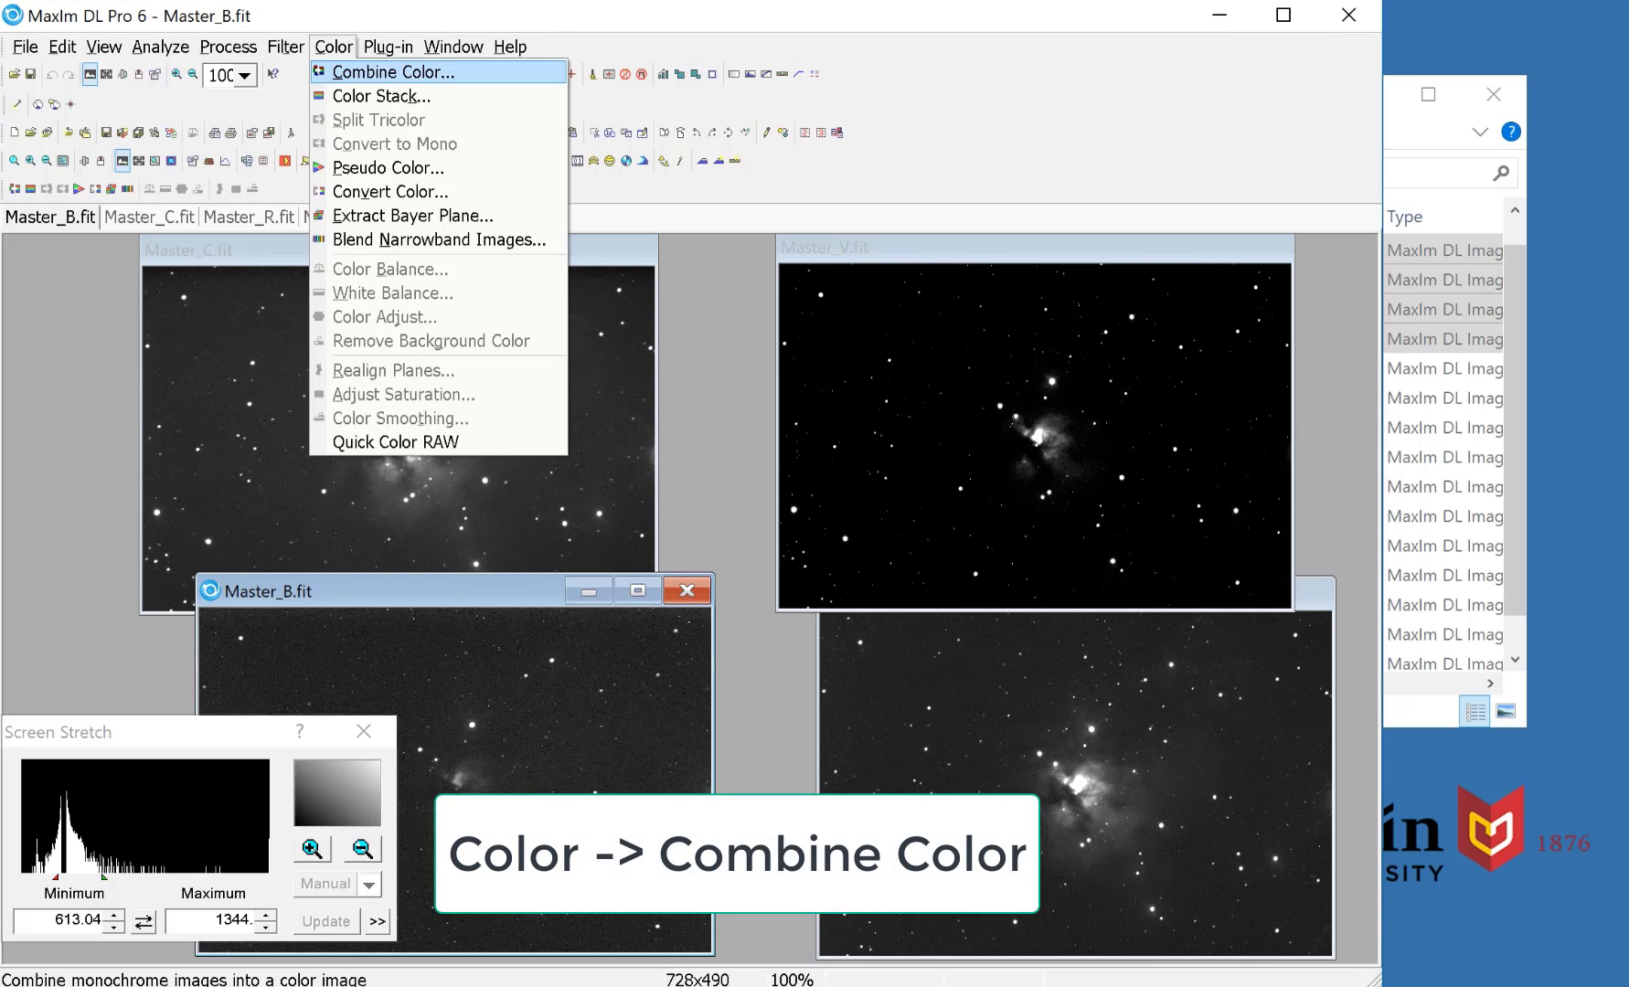
click(393, 71)
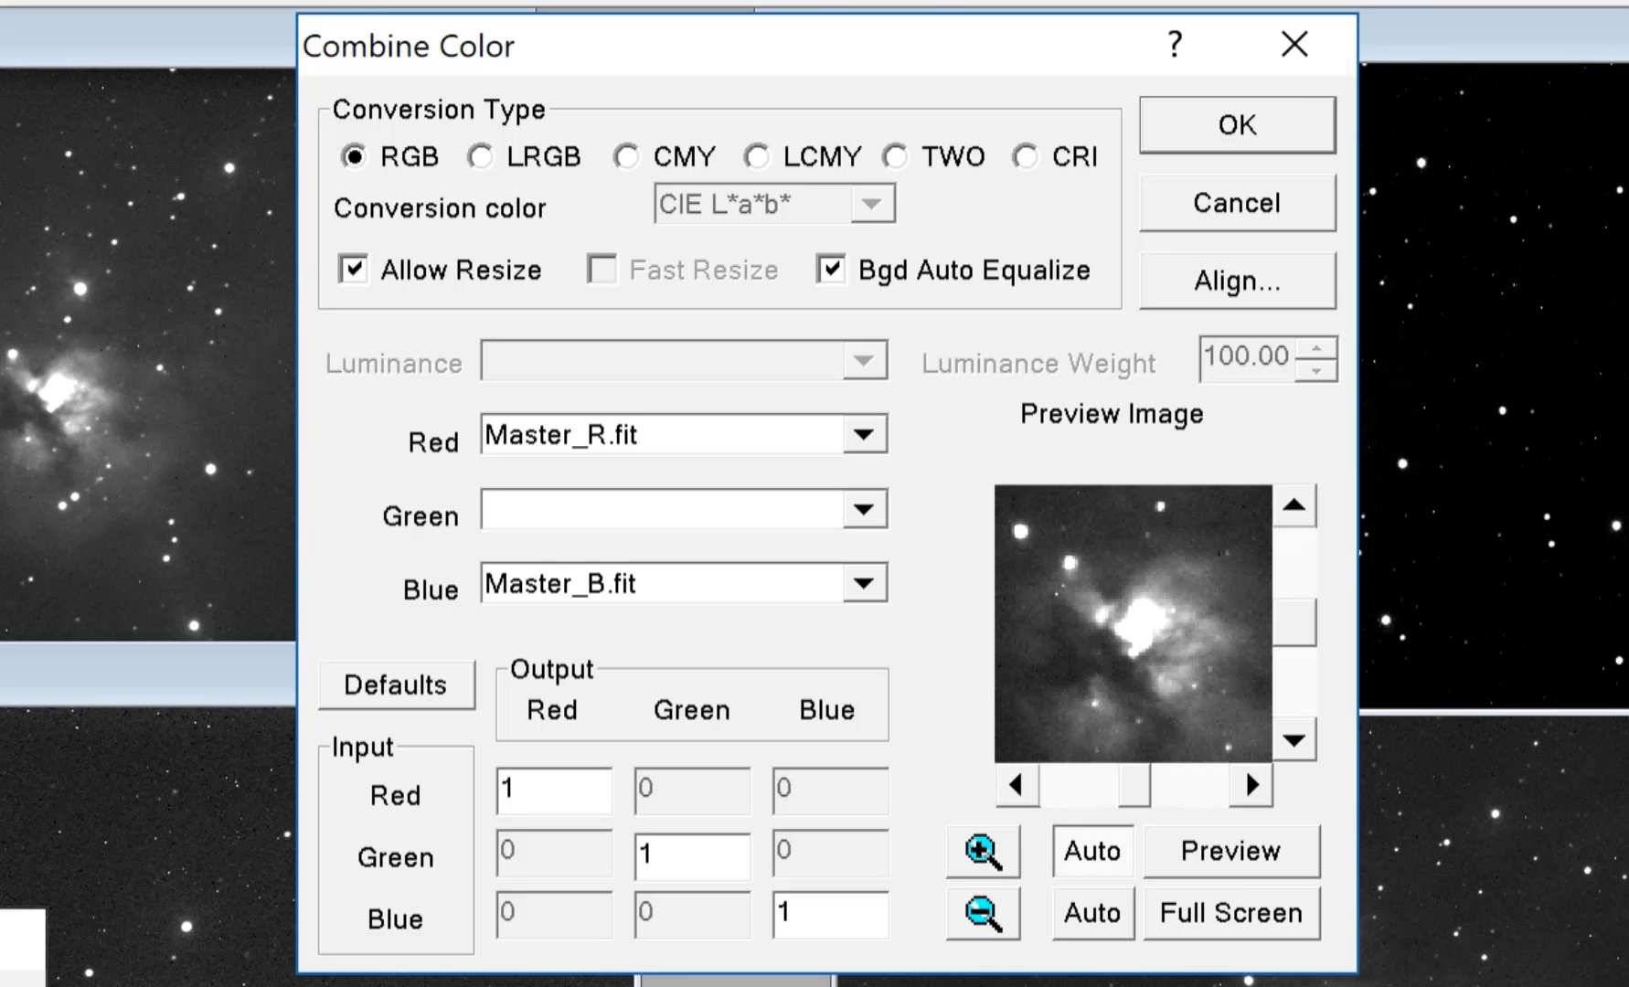
click(480, 156)
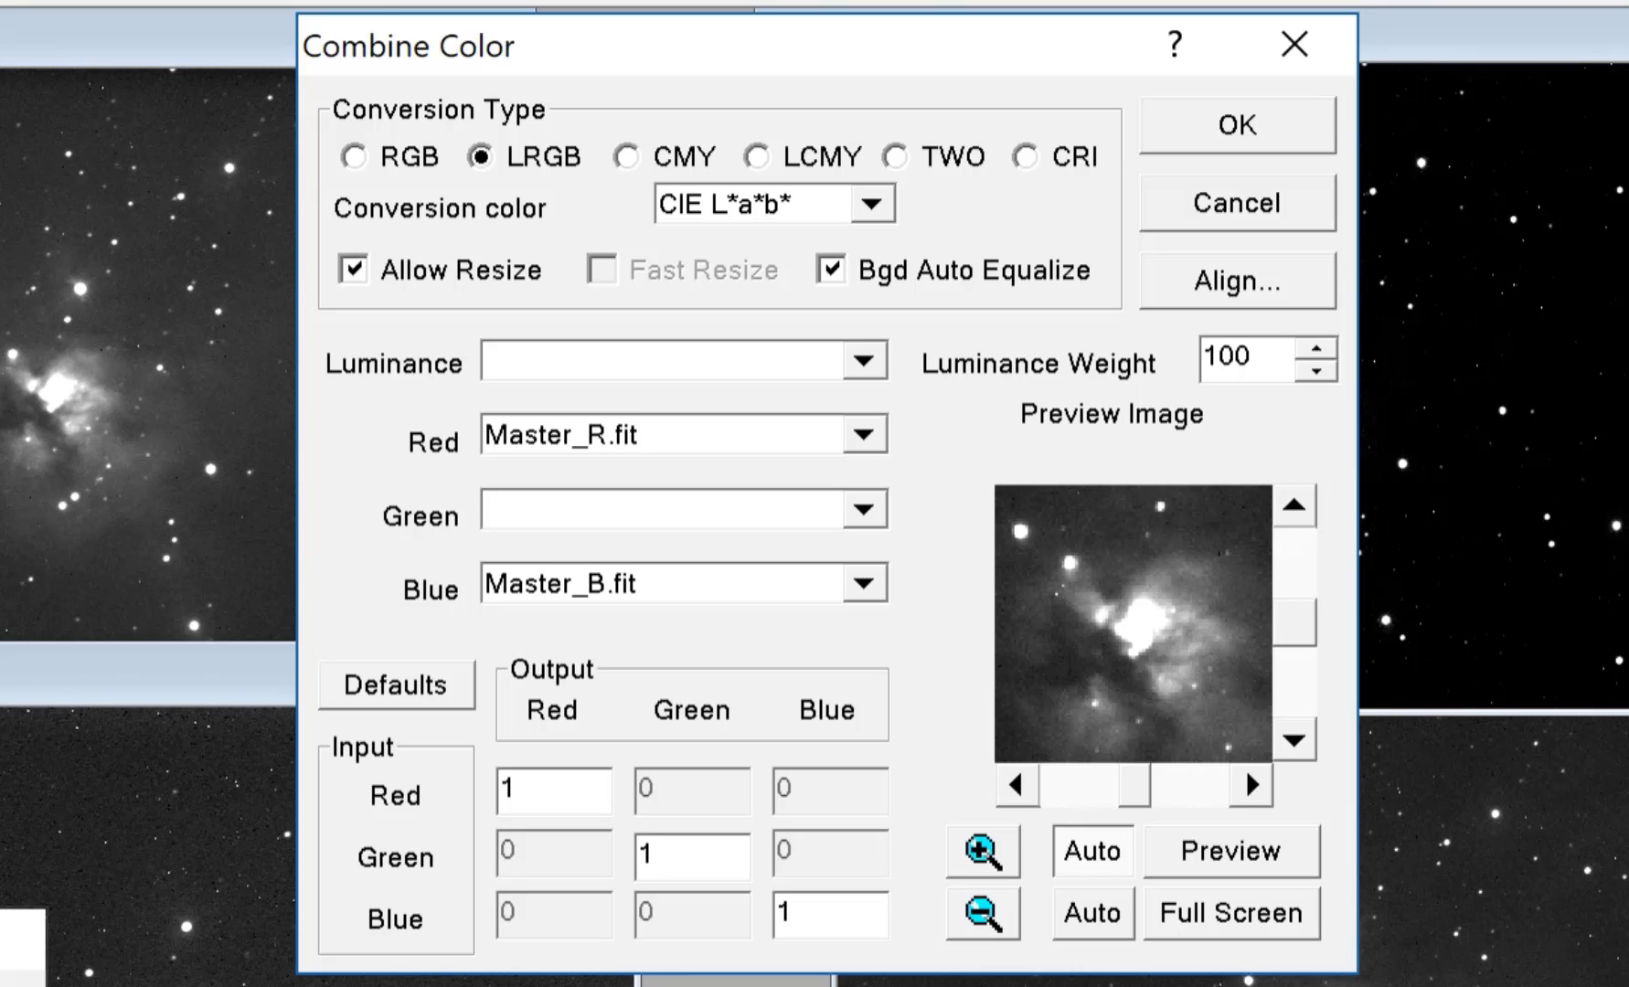
click(355, 157)
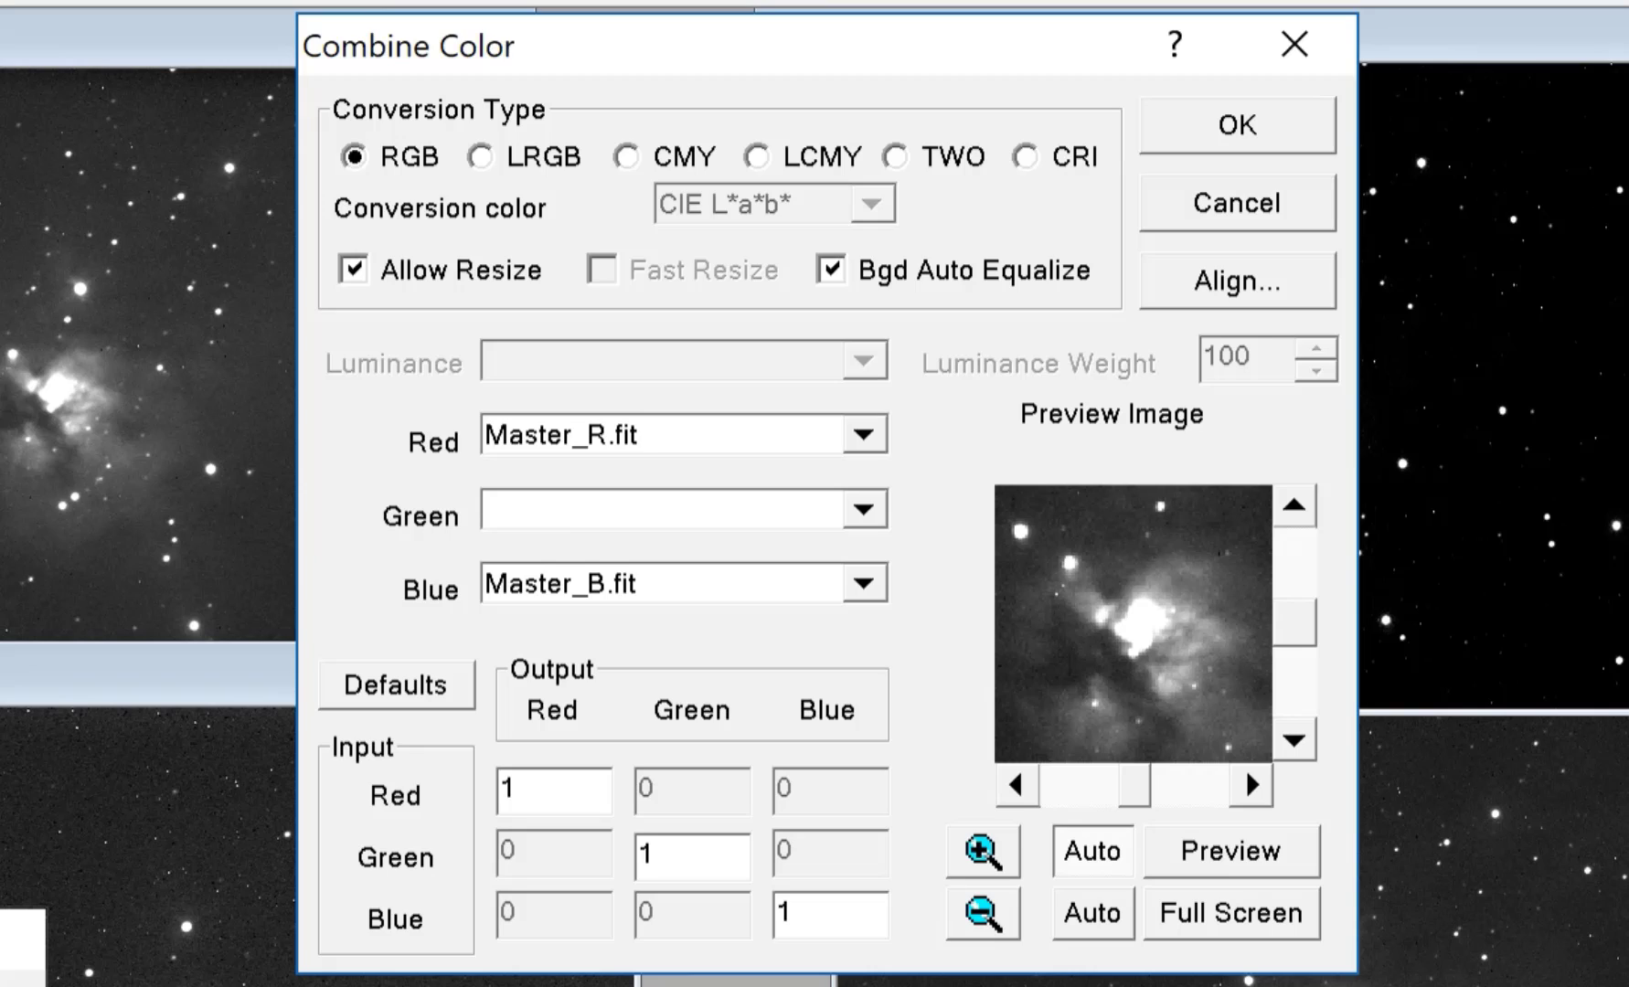
click(480, 156)
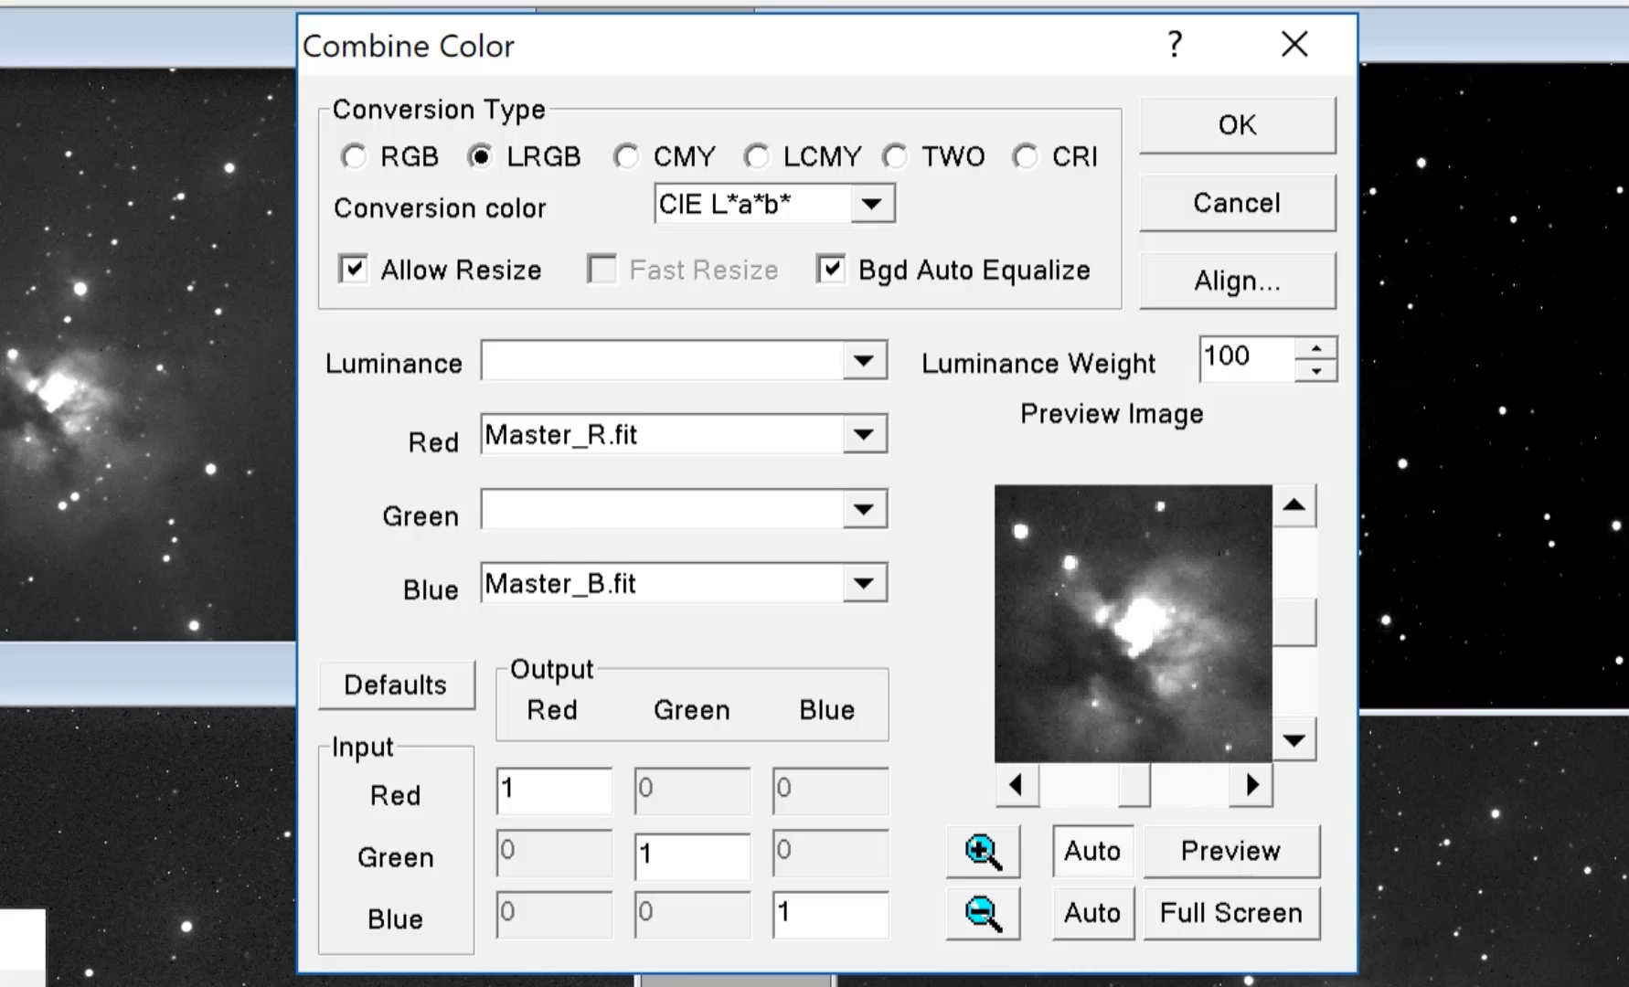
click(1236, 281)
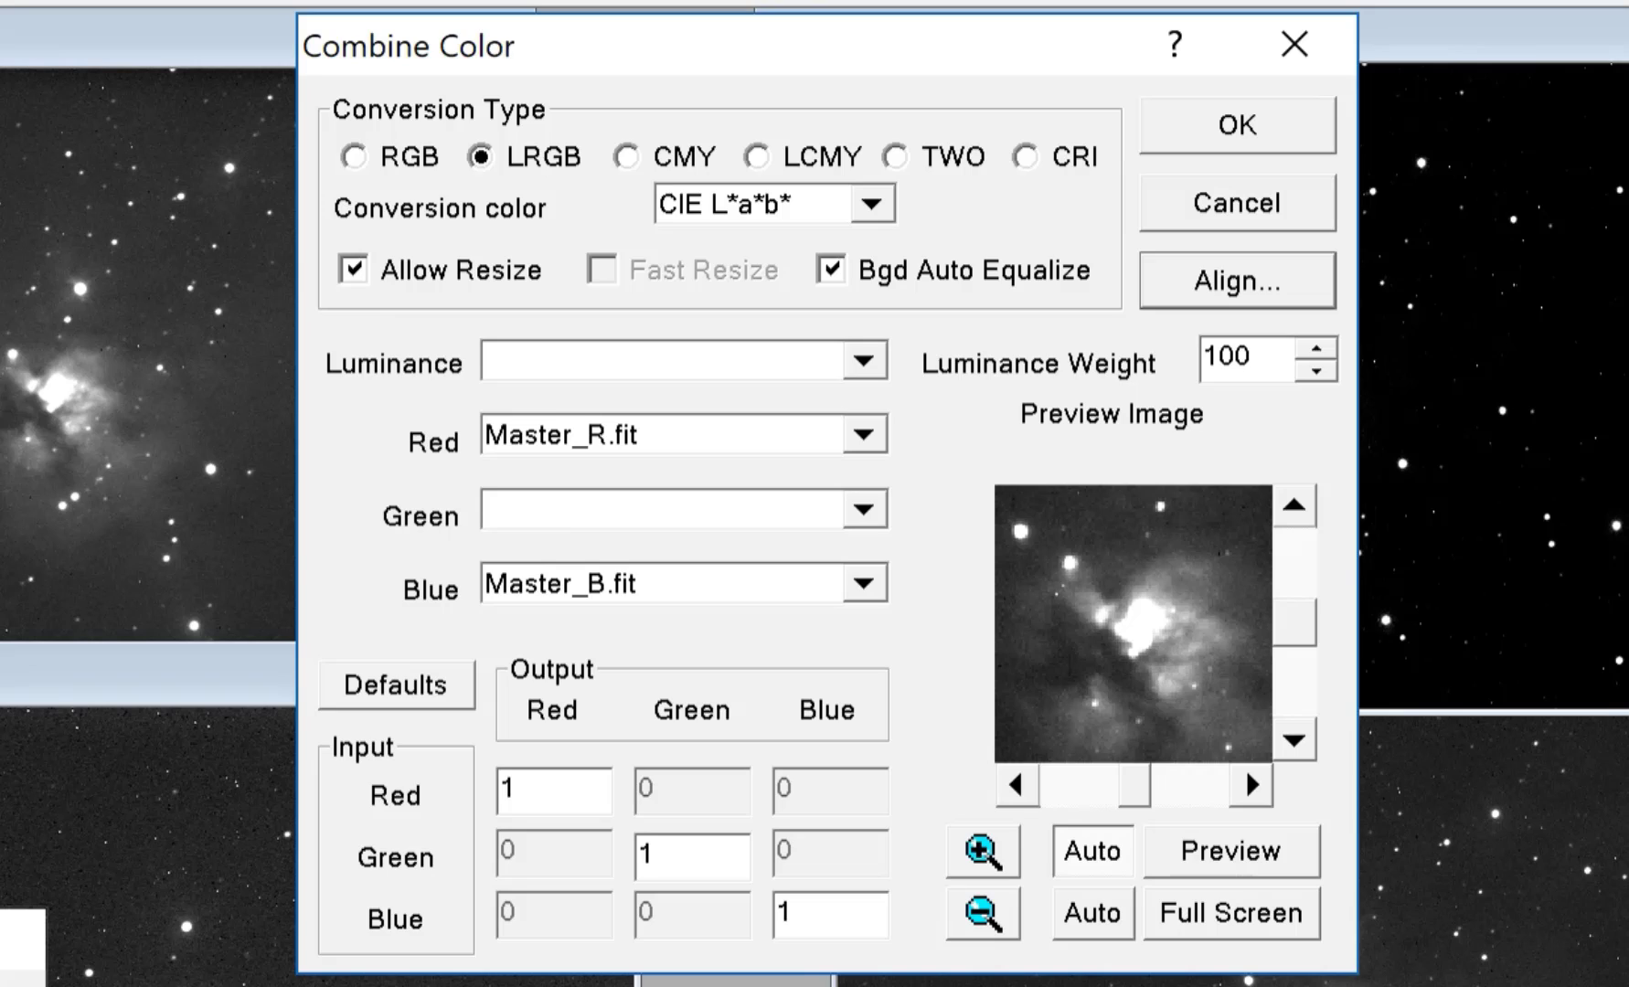
- Assign Master_C.fit as the luminance image and Master_V.fit as the green image
click(863, 362)
click(640, 433)
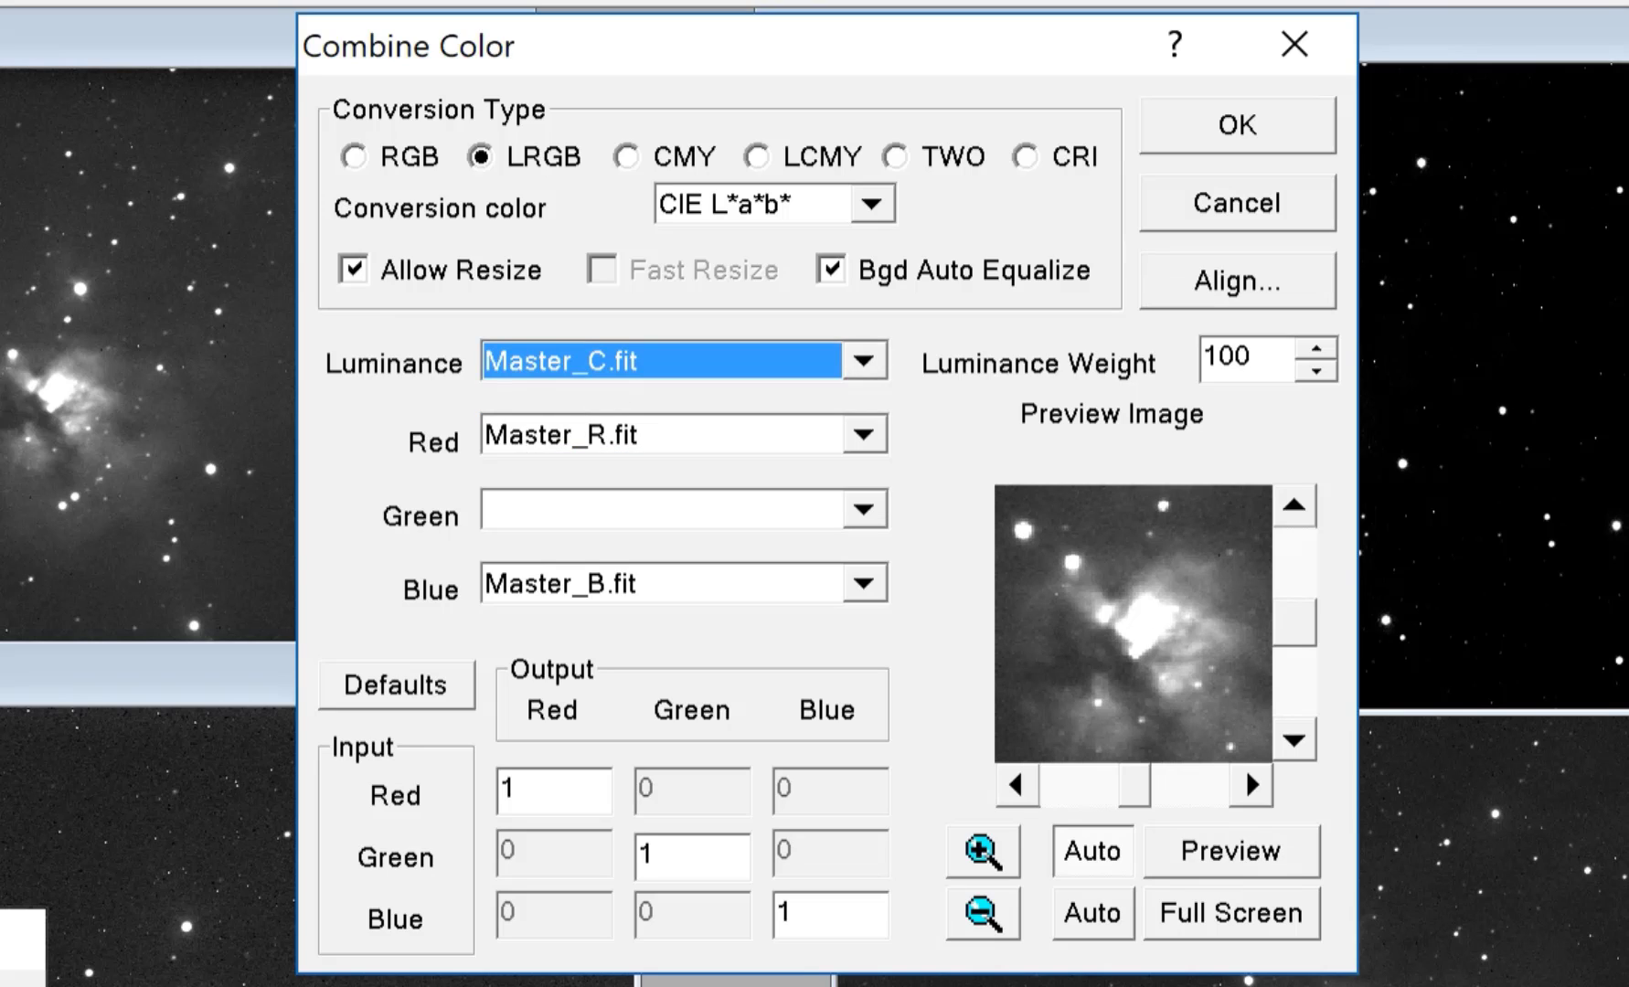
click(864, 510)
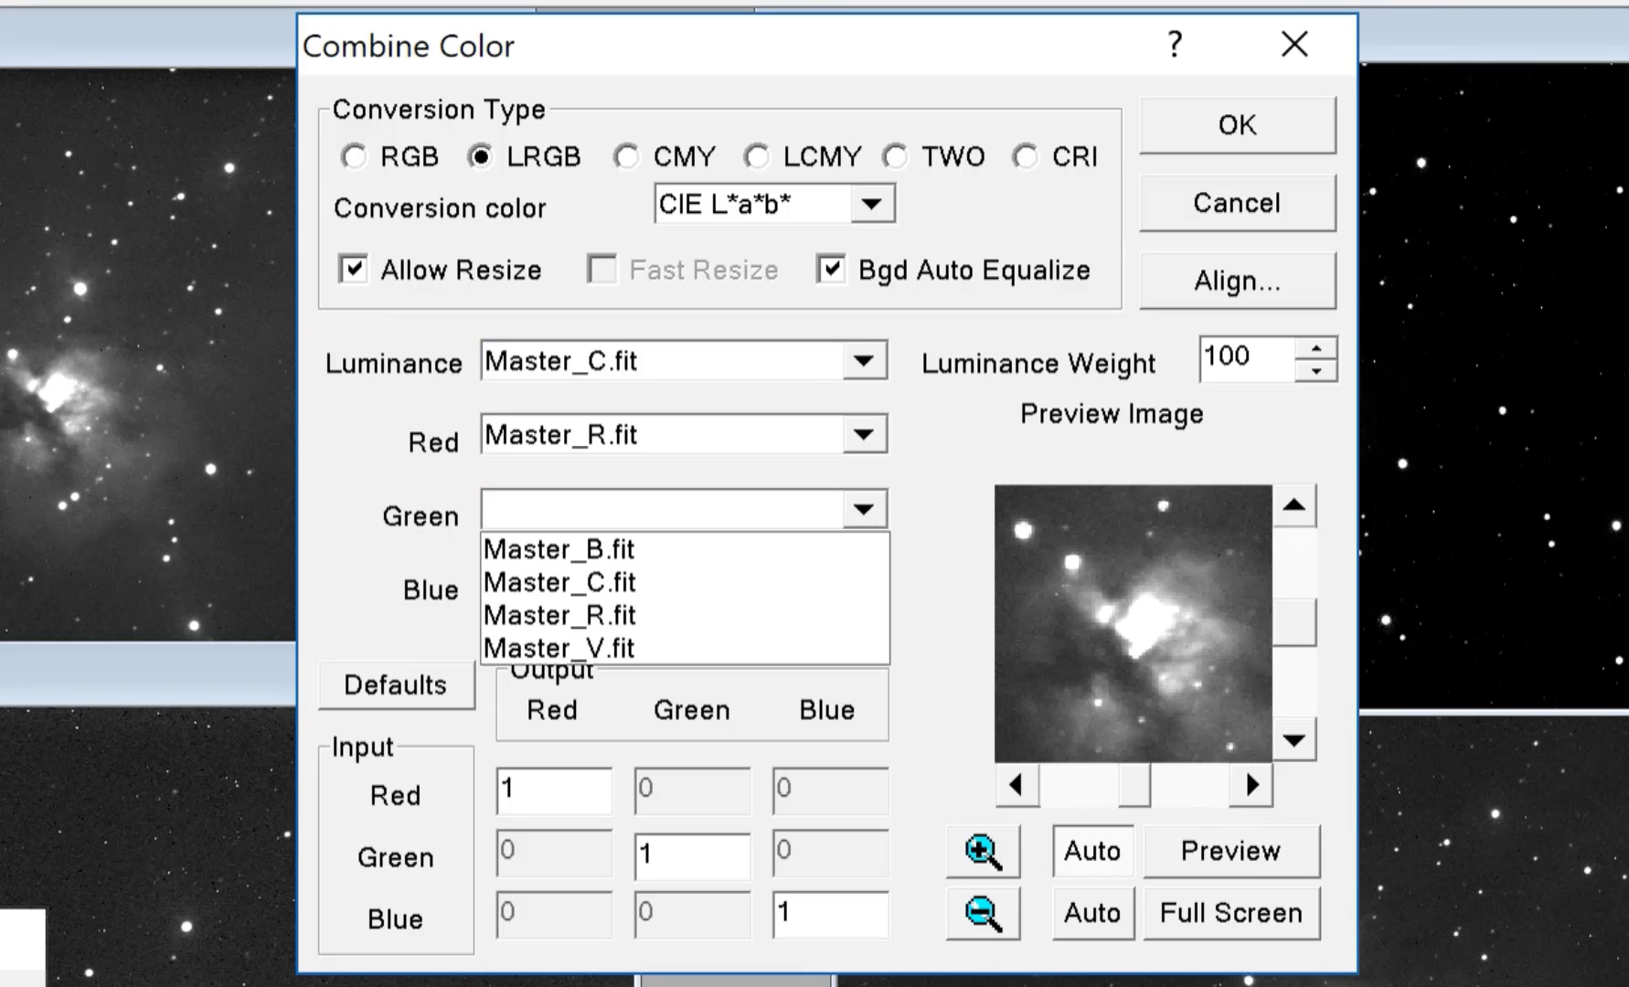
click(640, 647)
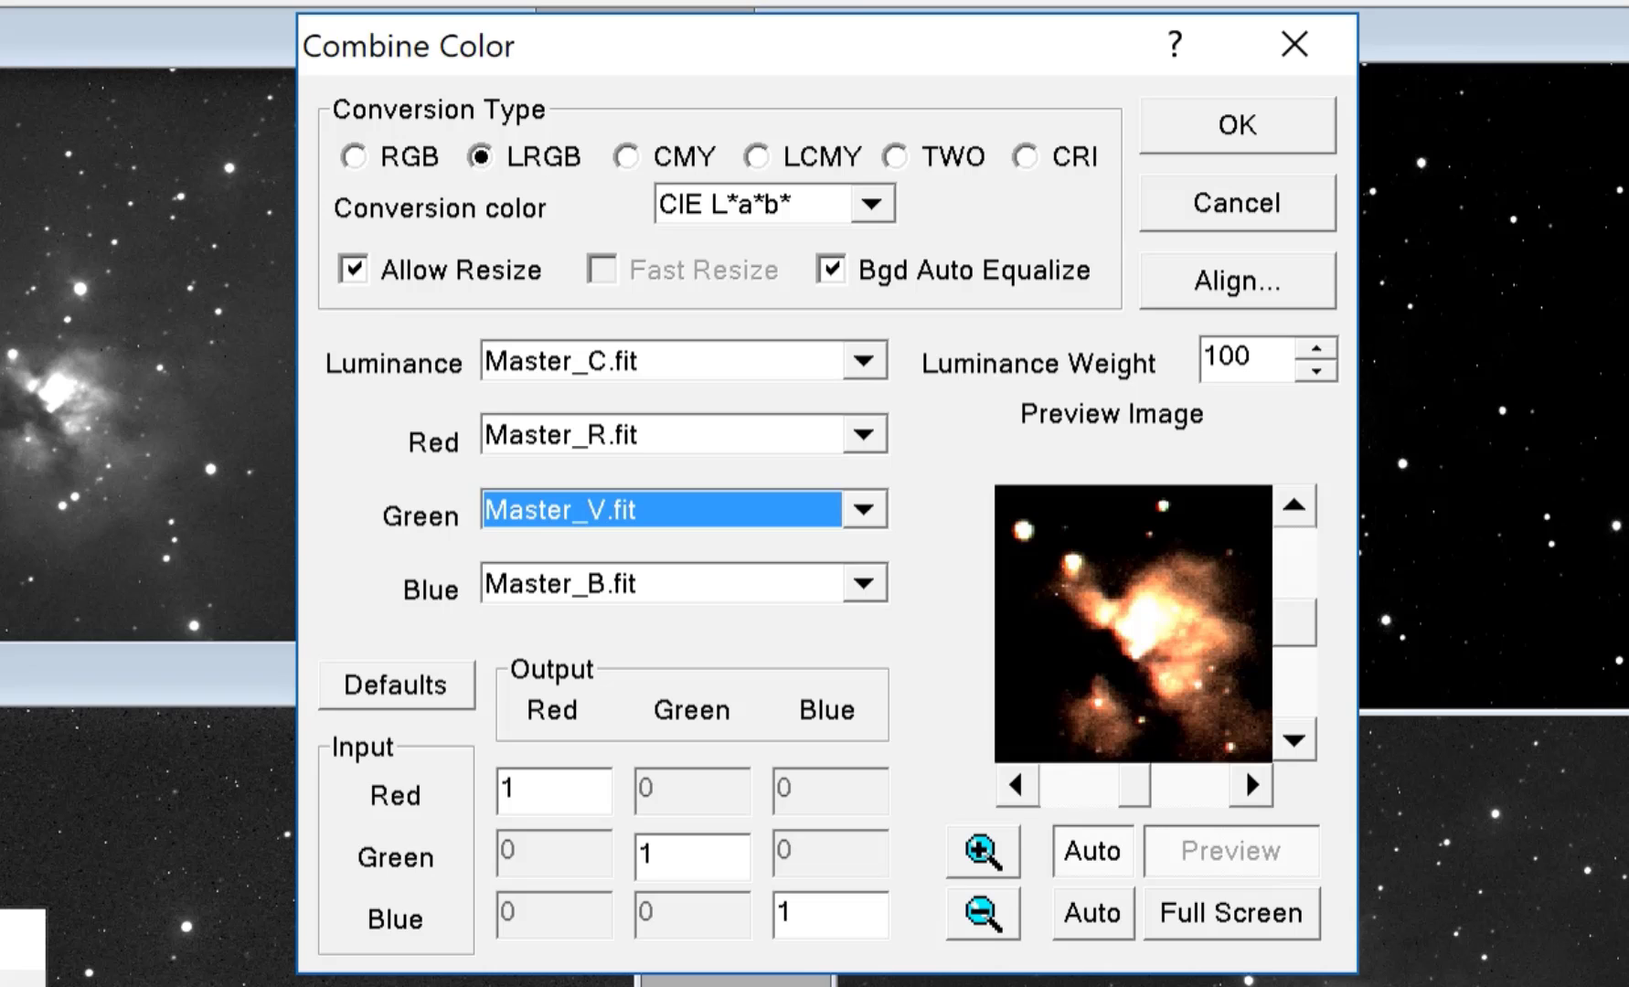
- Set the luminance weight to 50 and start aligning the source images for the colour combination
click(1219, 357)
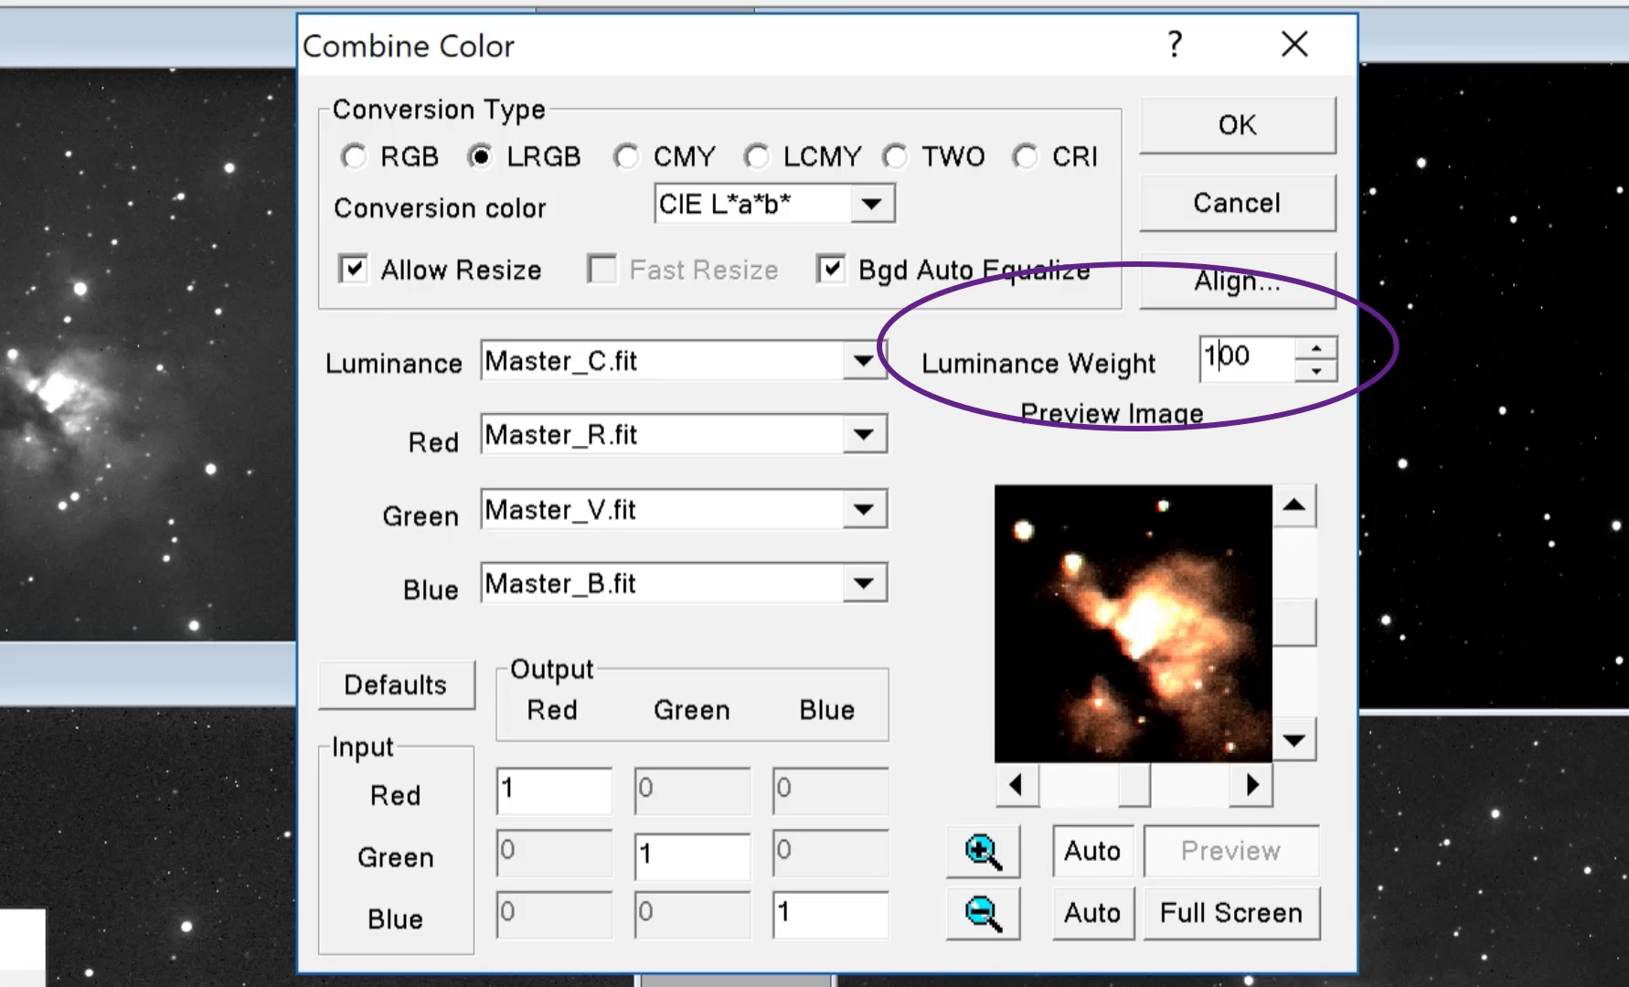
key(Delete)
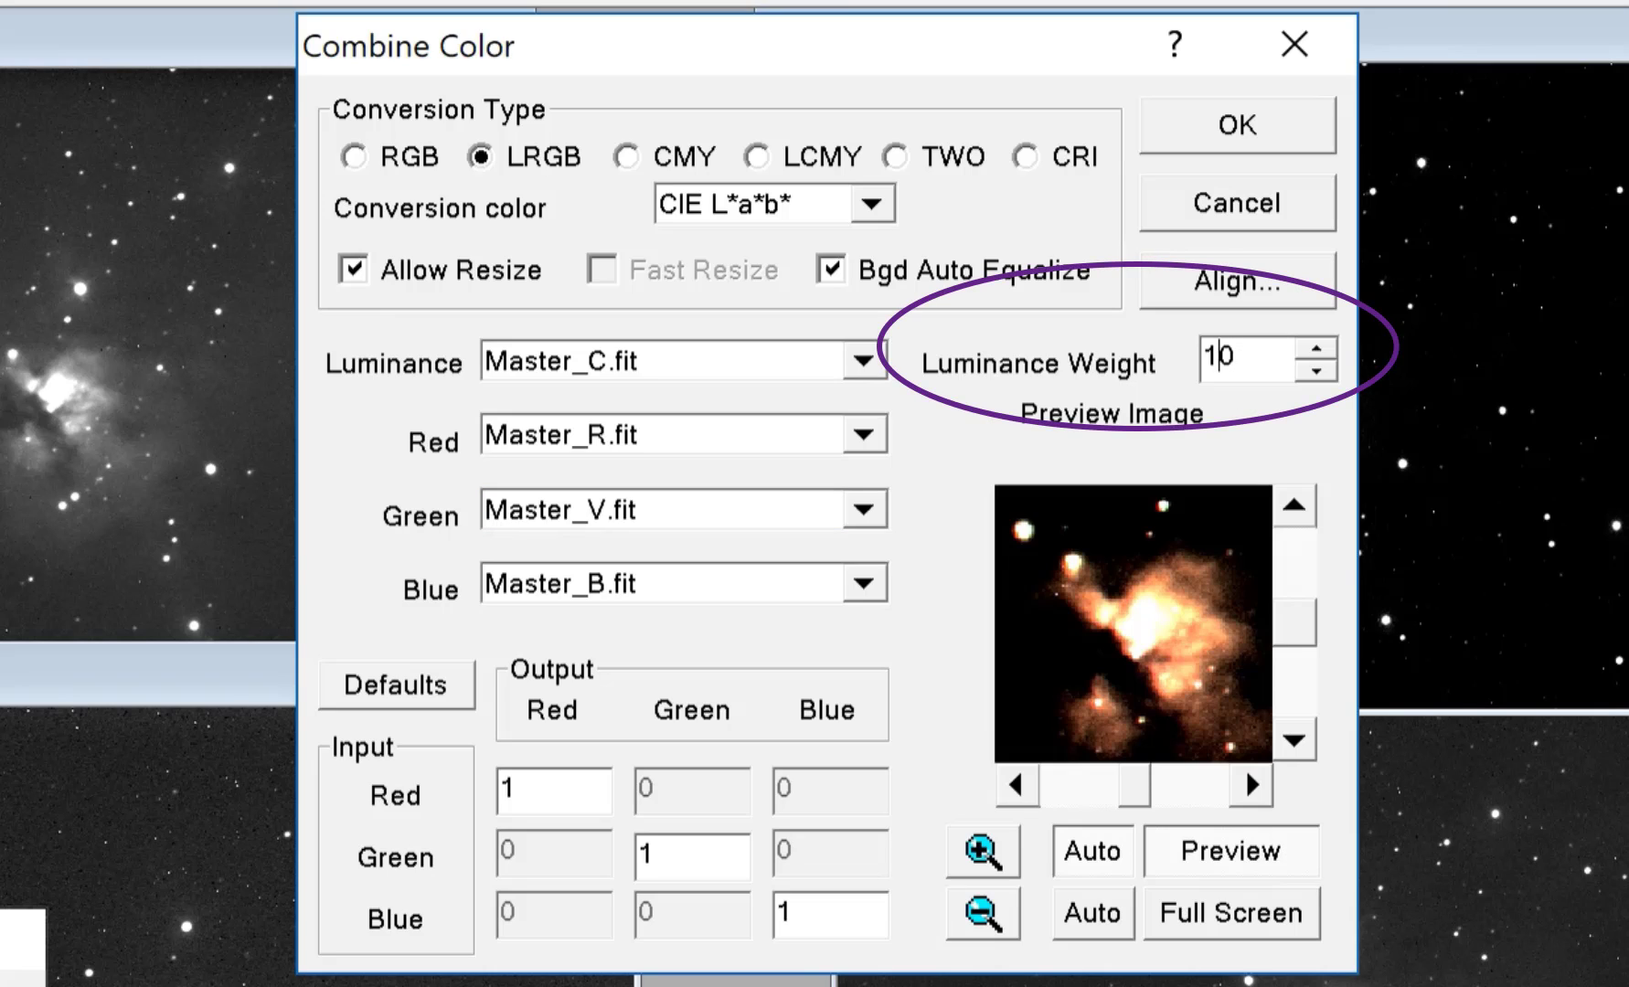
key(BackSpace)
text(5)
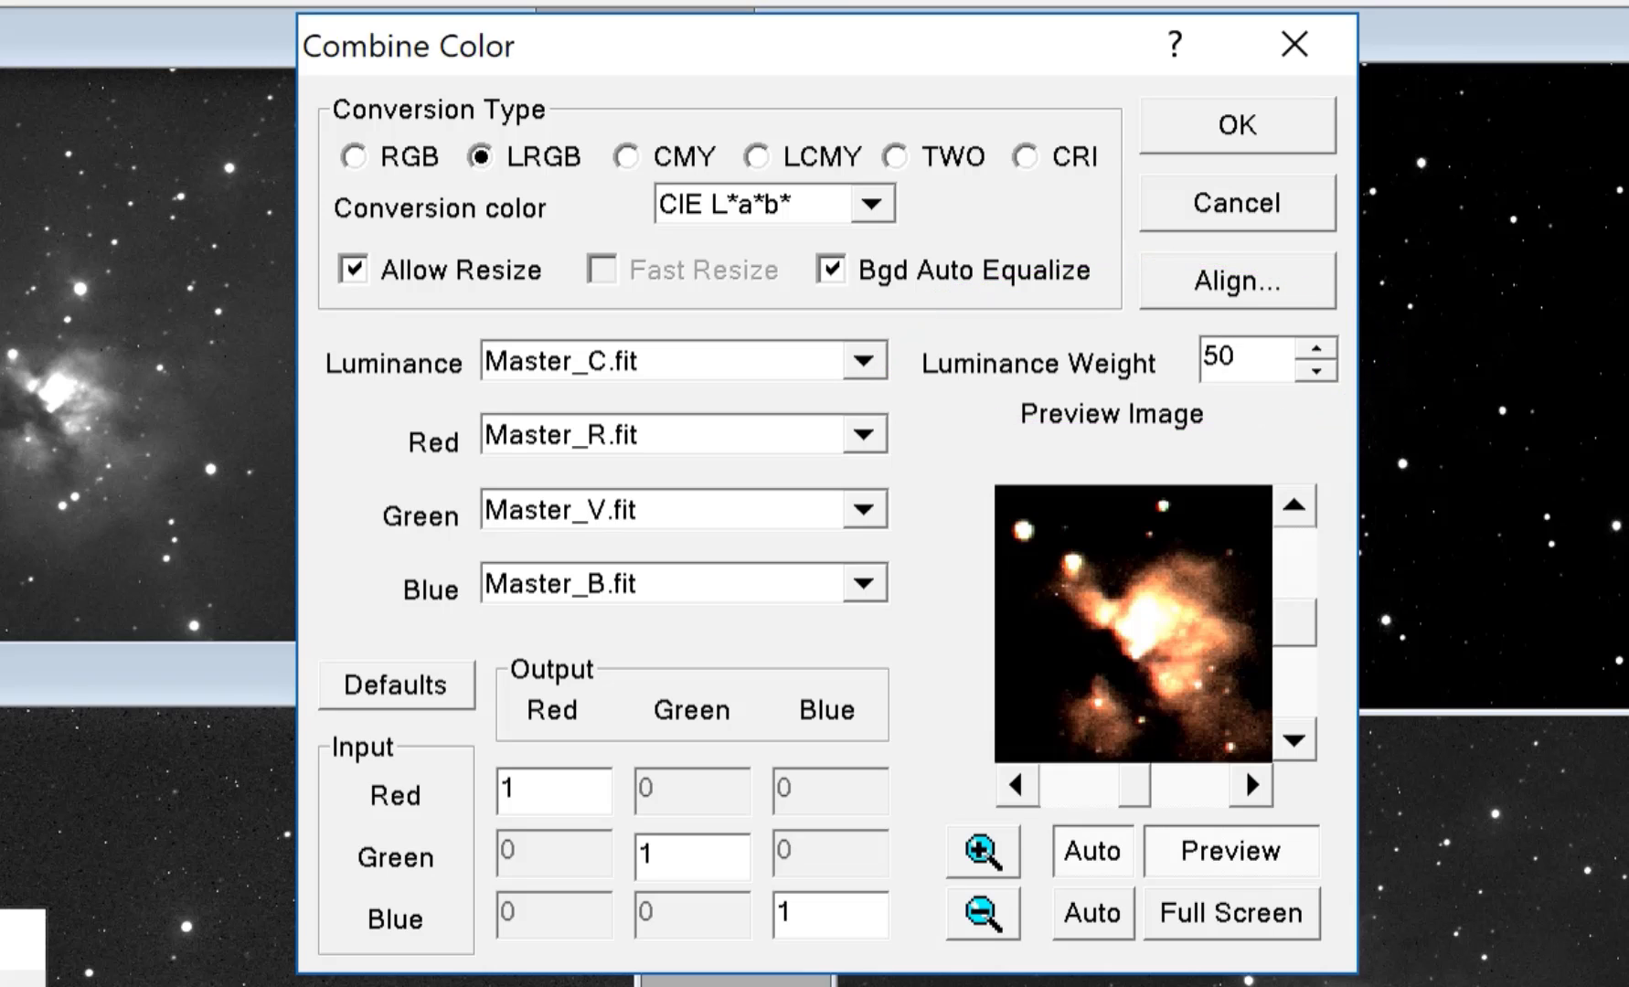
click(518, 788)
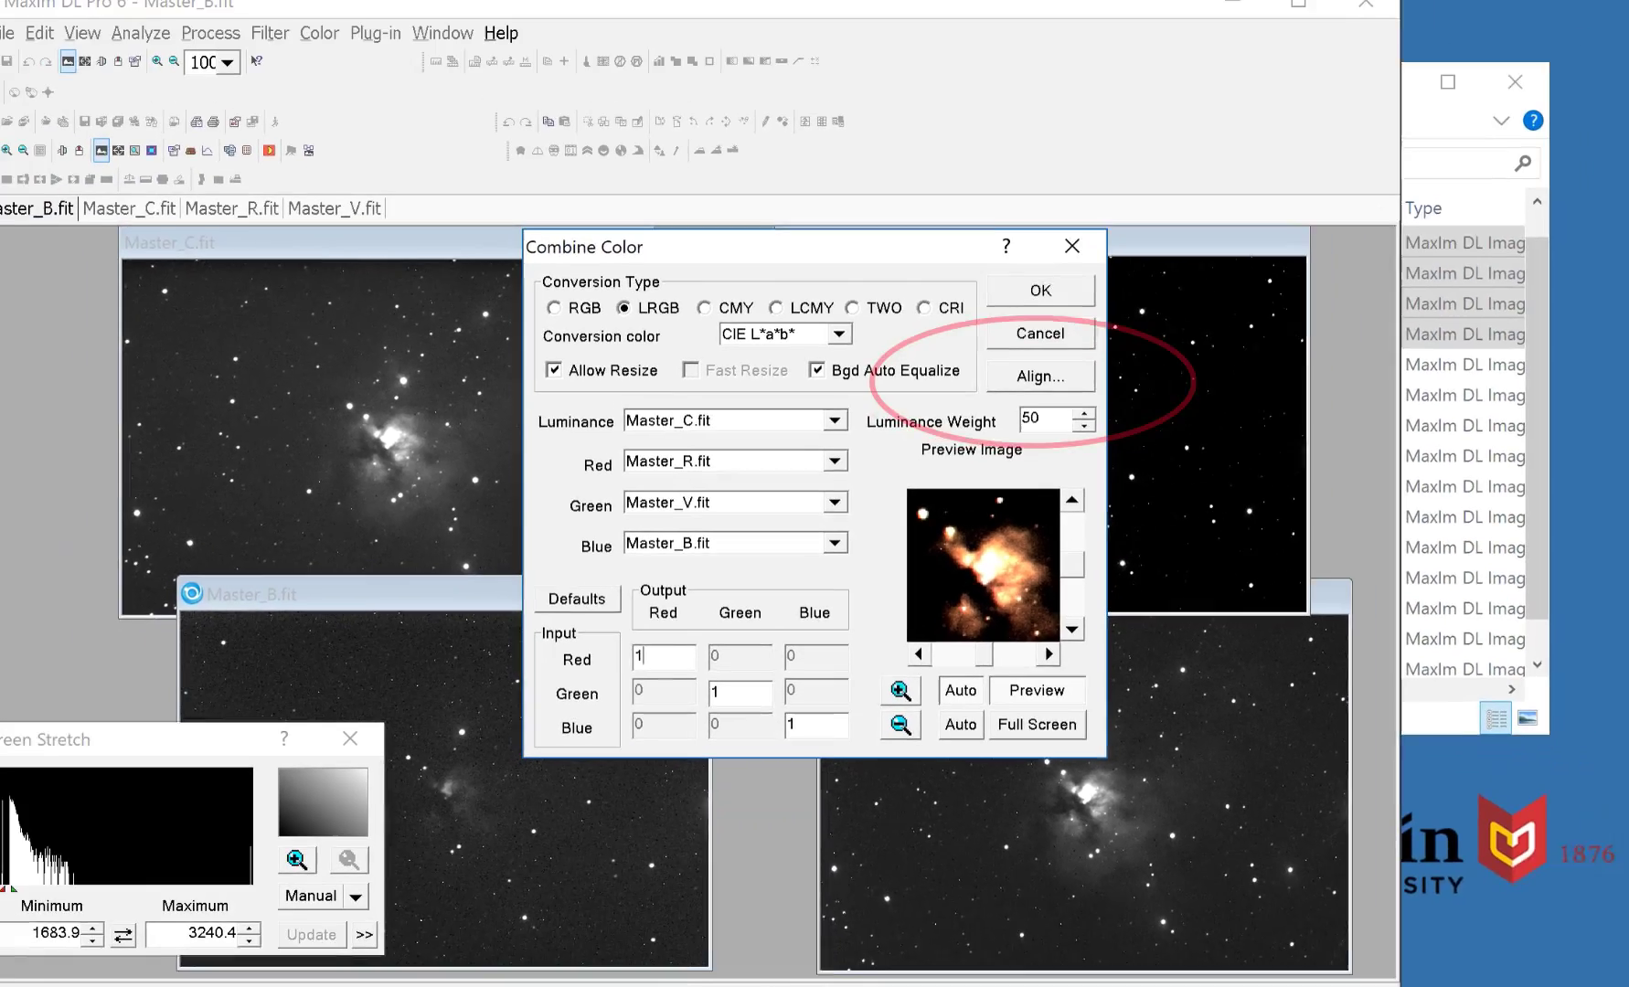
click(1040, 376)
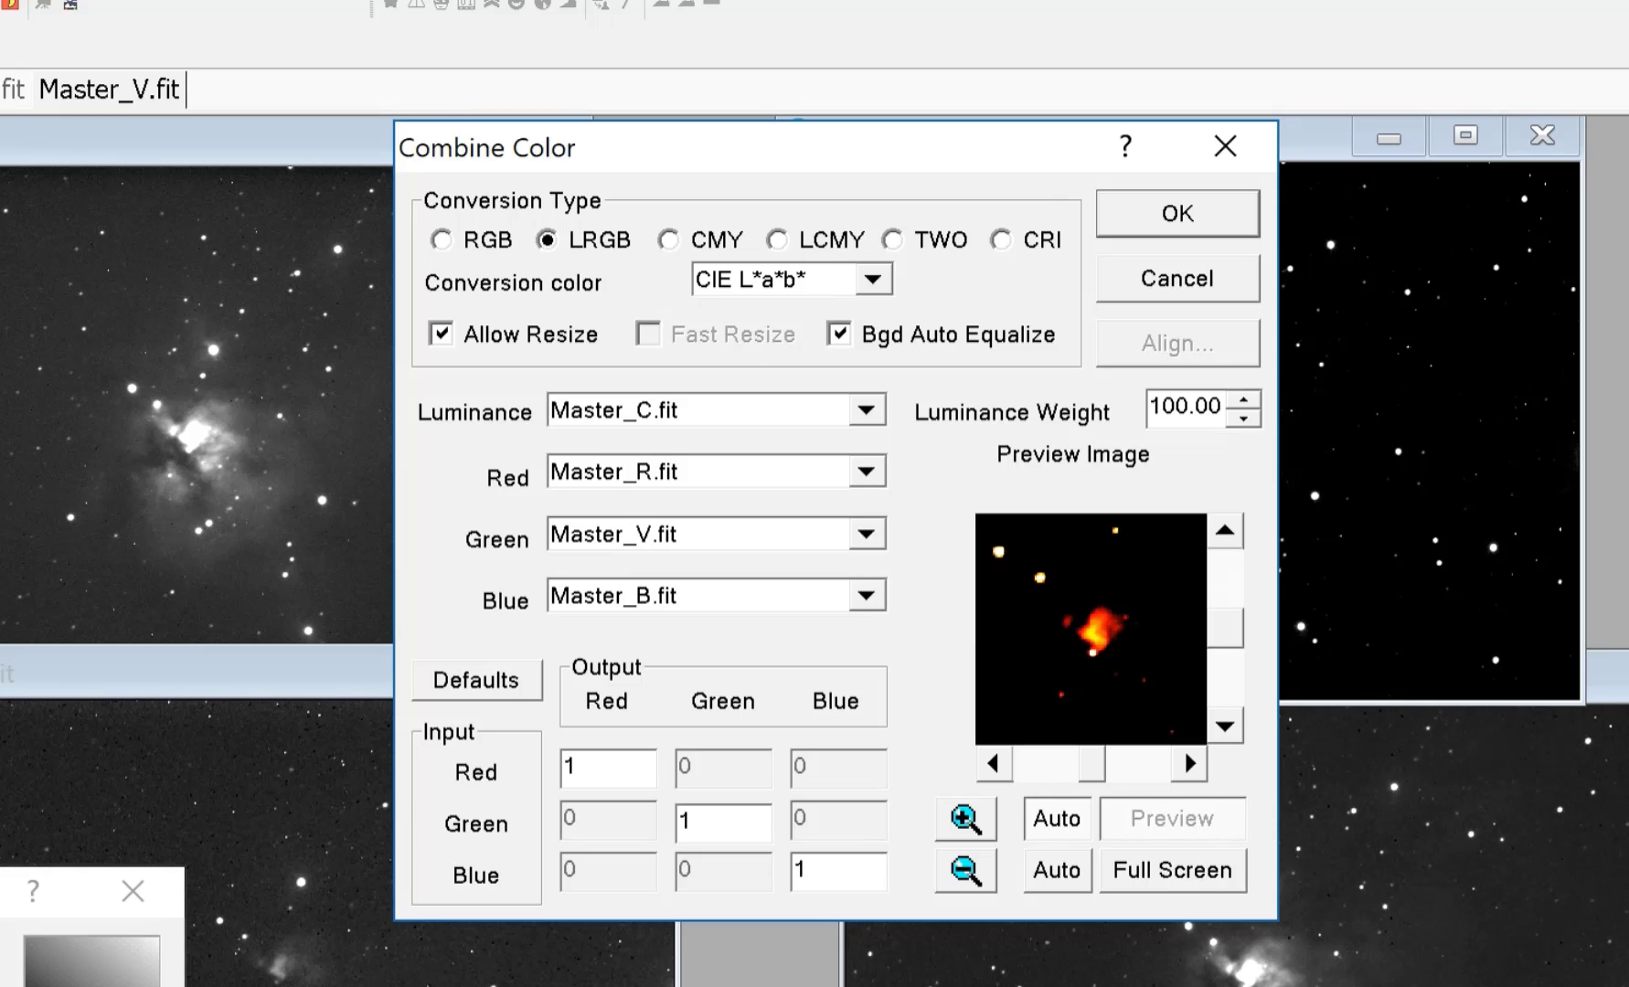
- Re-enter 50.00 as the luminance weight, and show an auto-stretched full-screen preview of the LRGB combination
click(1175, 407)
key(BackSpace)
key(BackSpace)
text(5)
click(1176, 407)
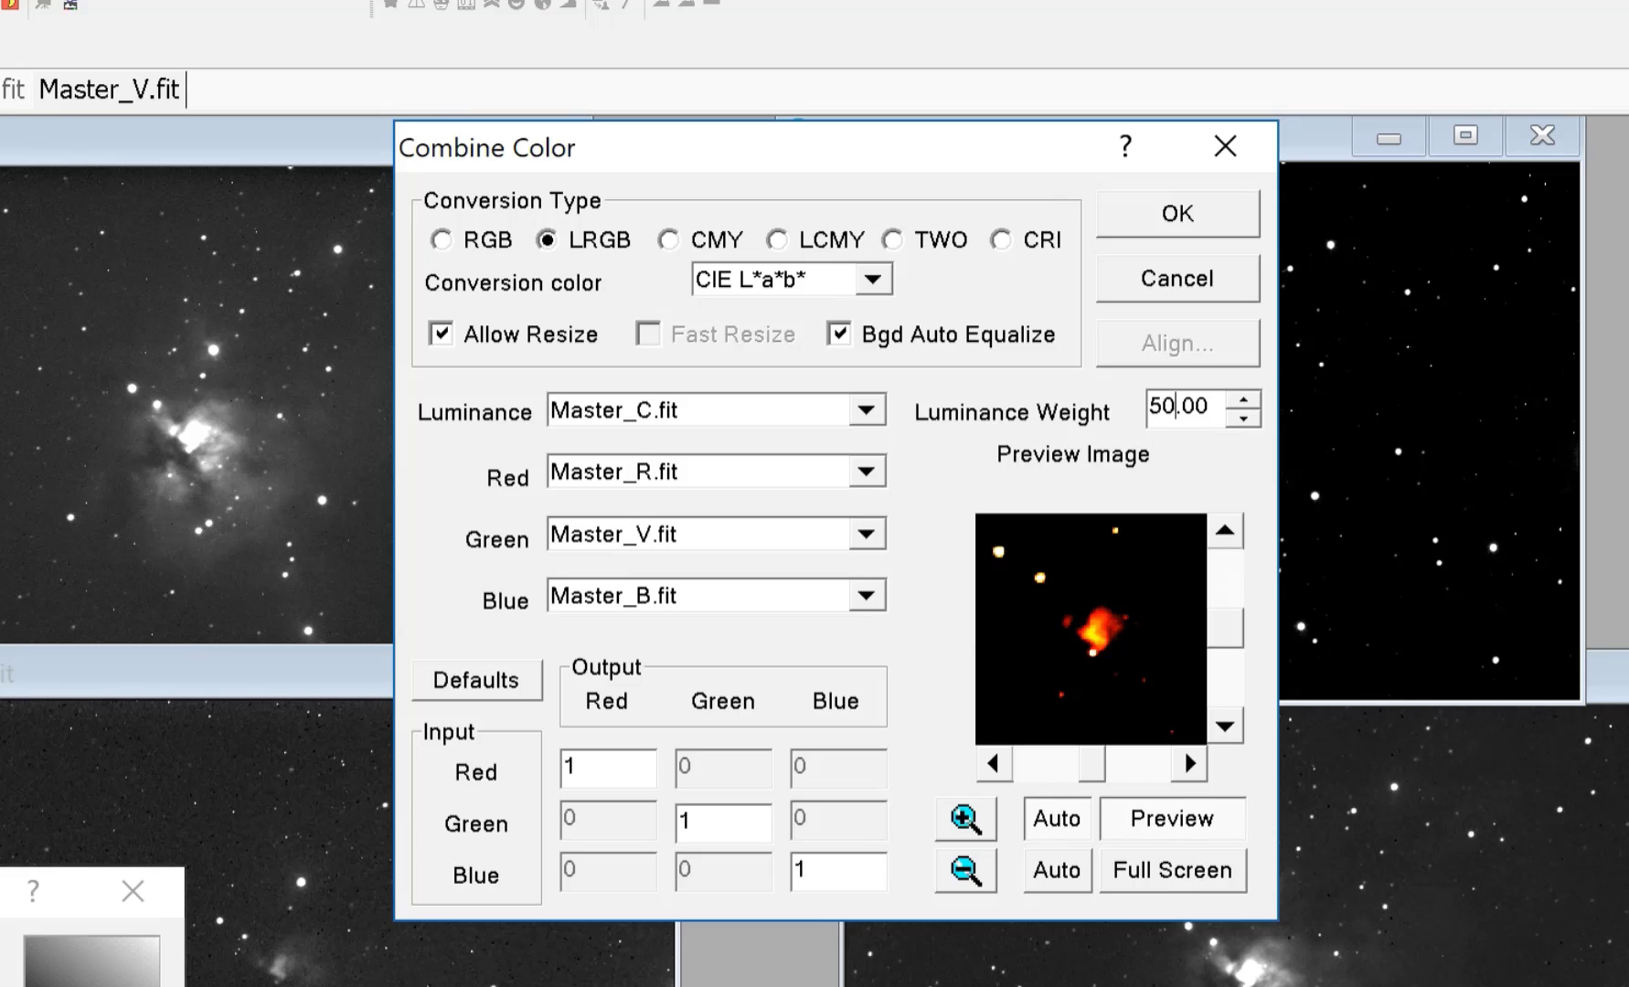
click(709, 821)
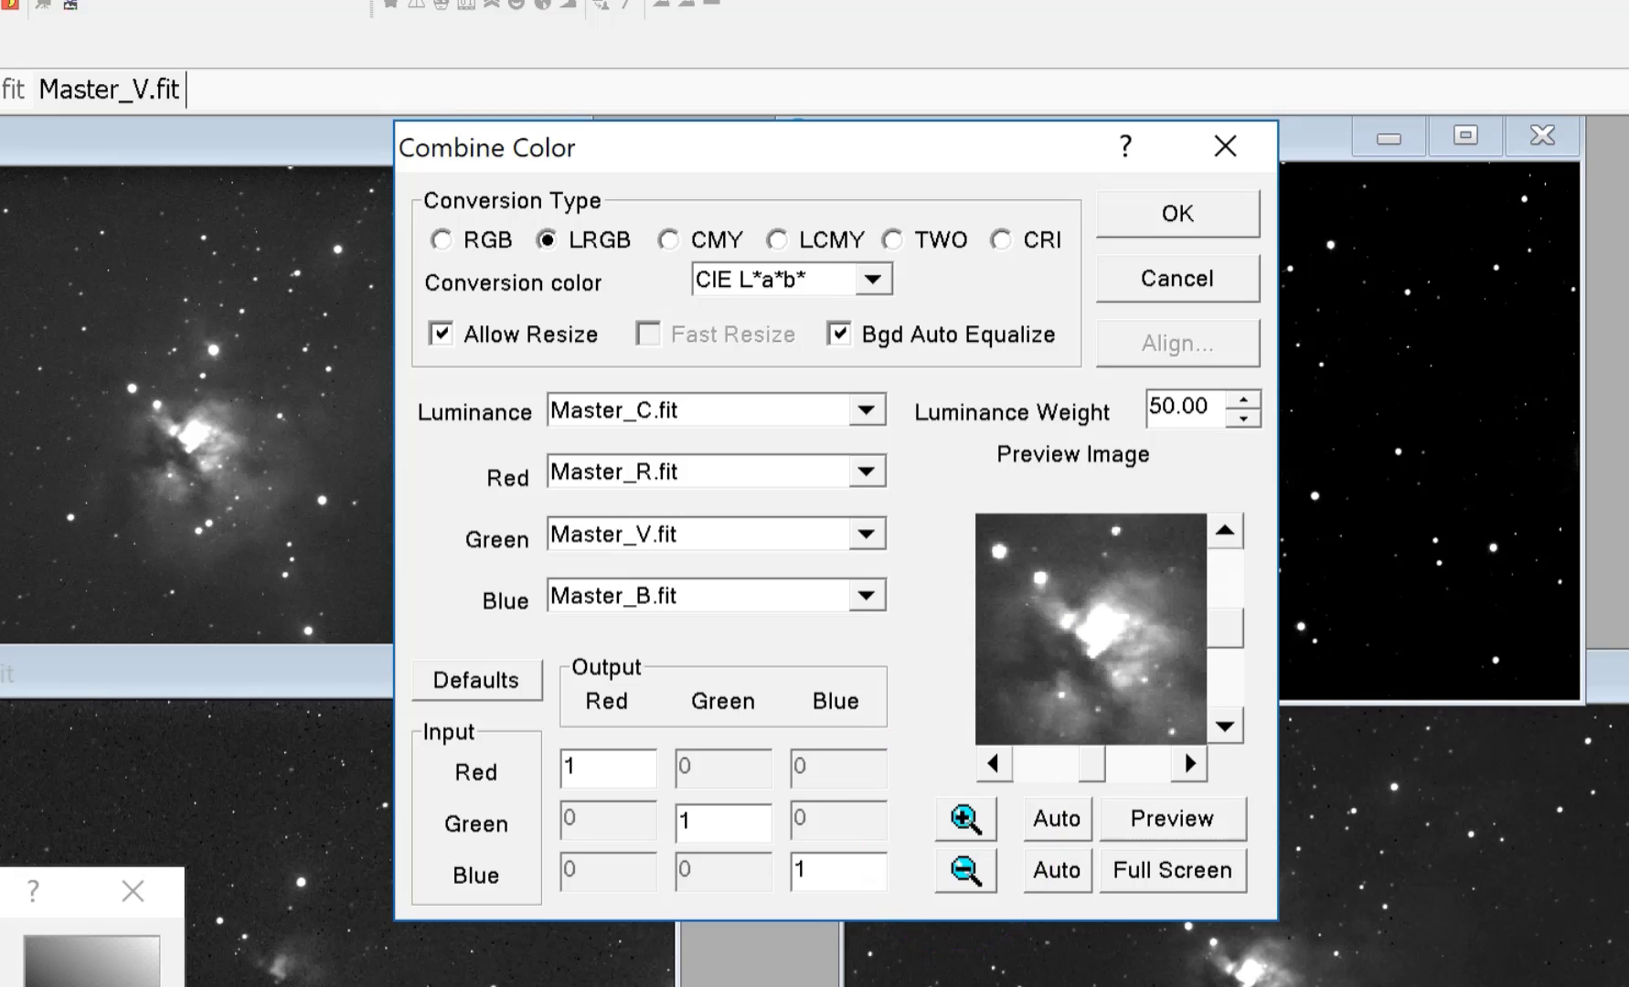
click(1057, 818)
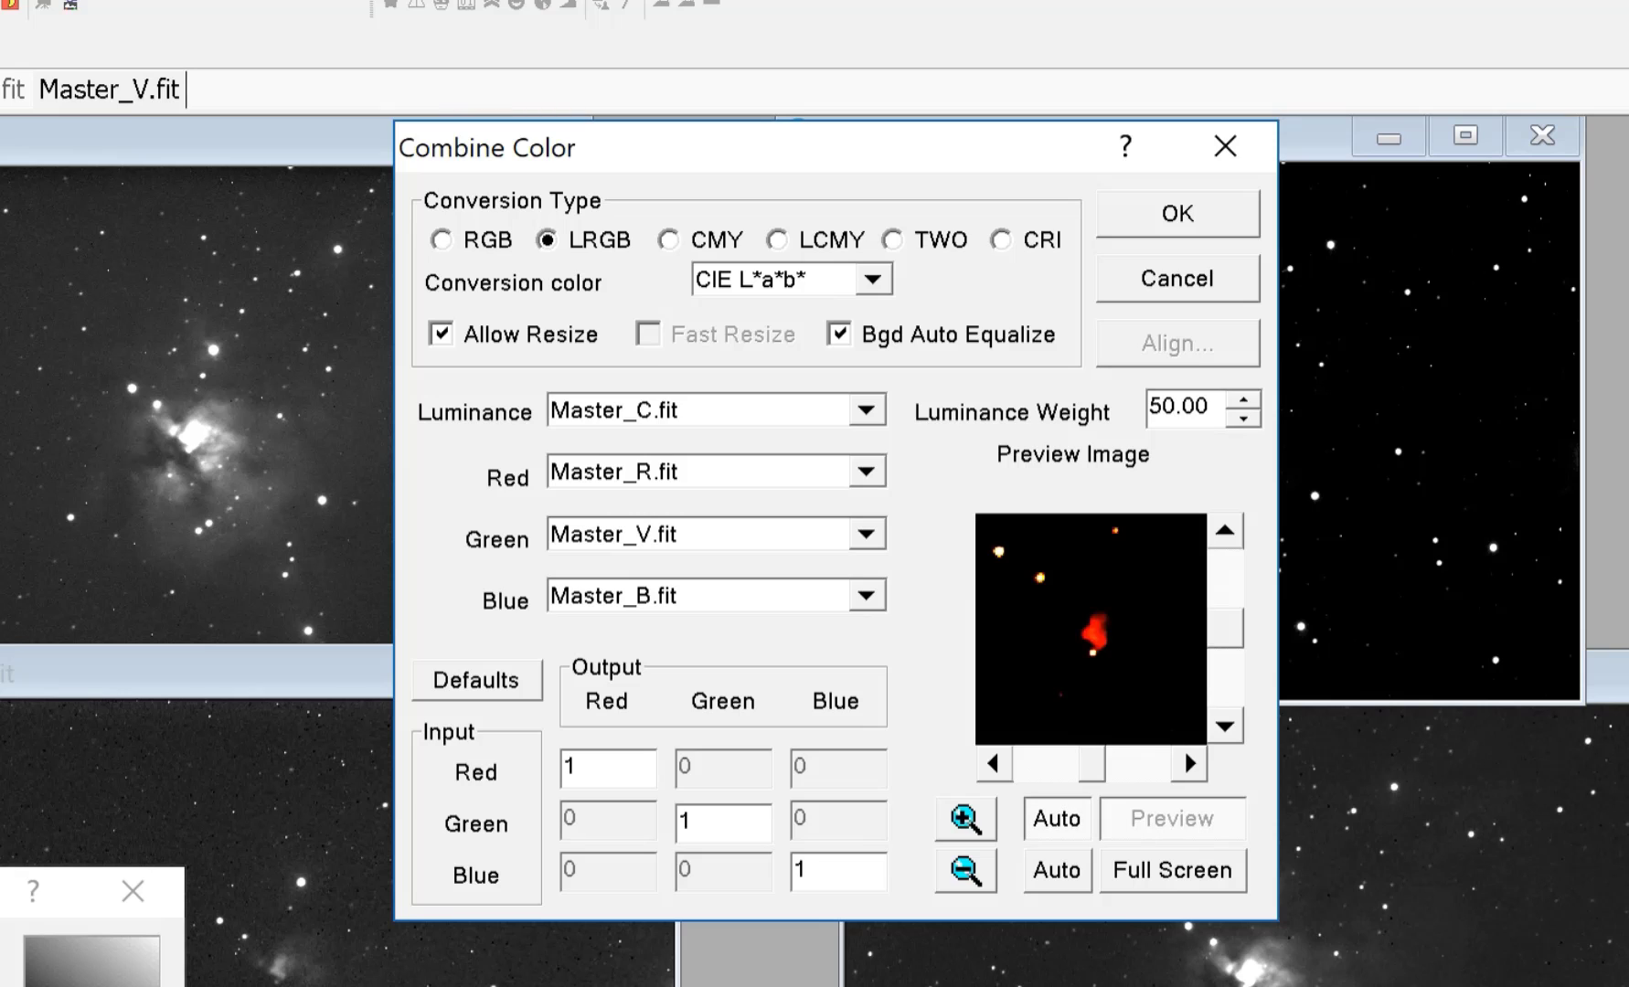
click(1172, 870)
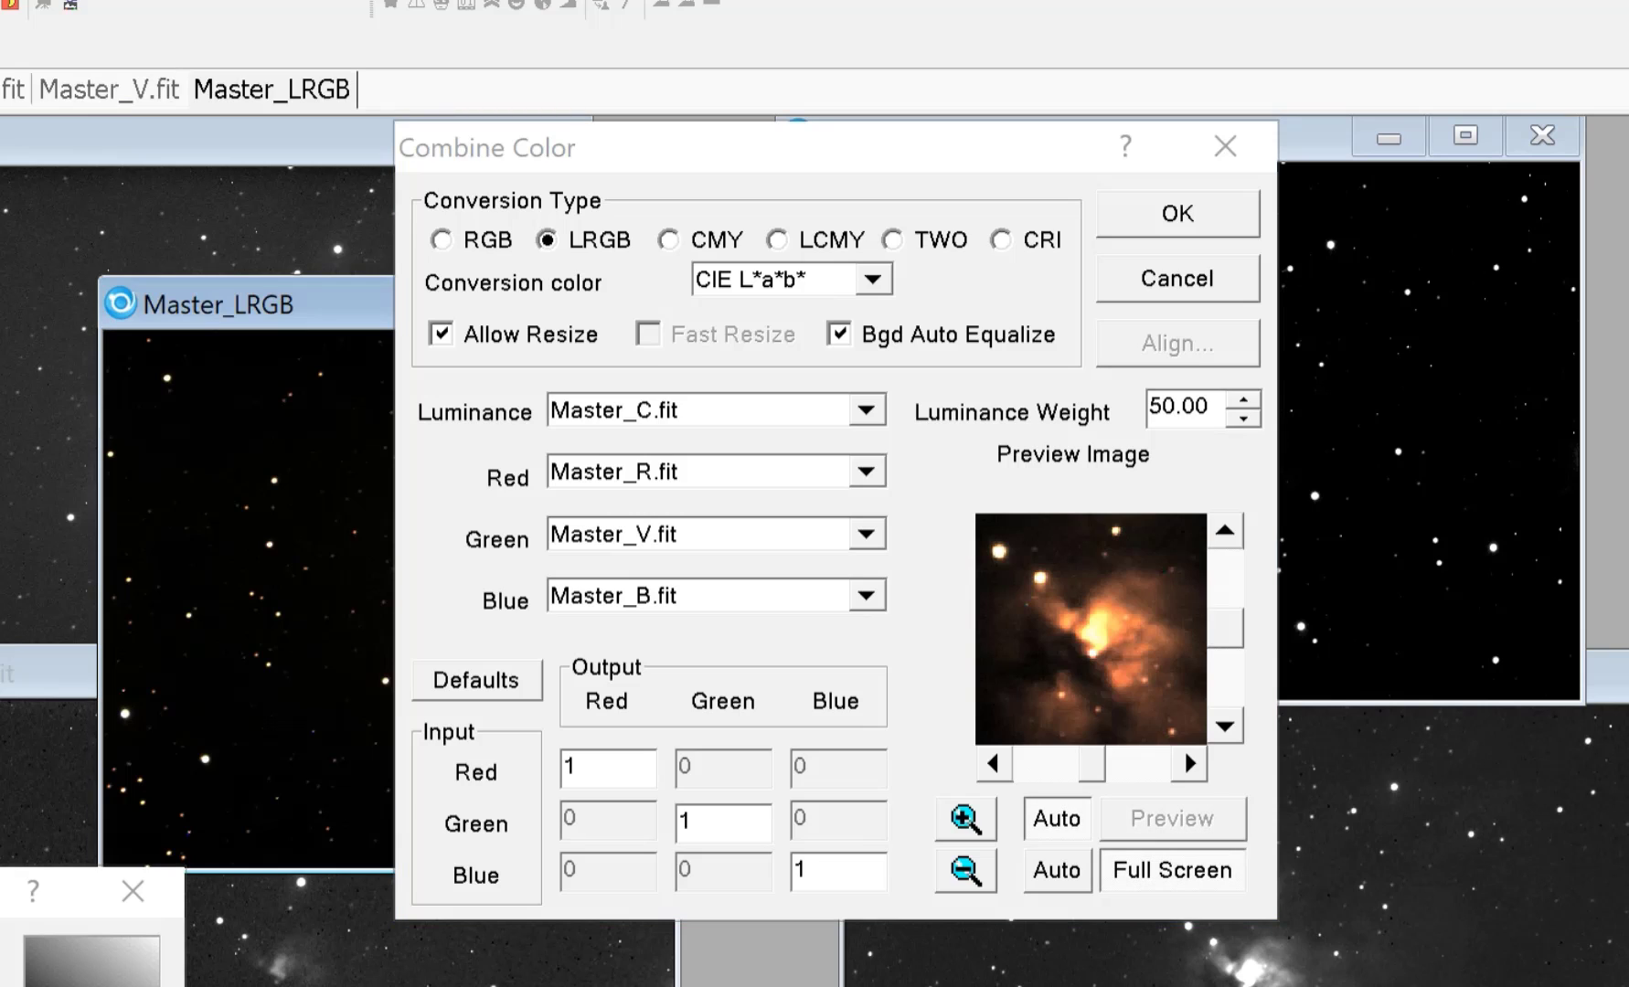
- Move the Combine Color dialog and the Master_LRGB preview apart, and enlarge the preview window
drag(856, 148, 1265, 191)
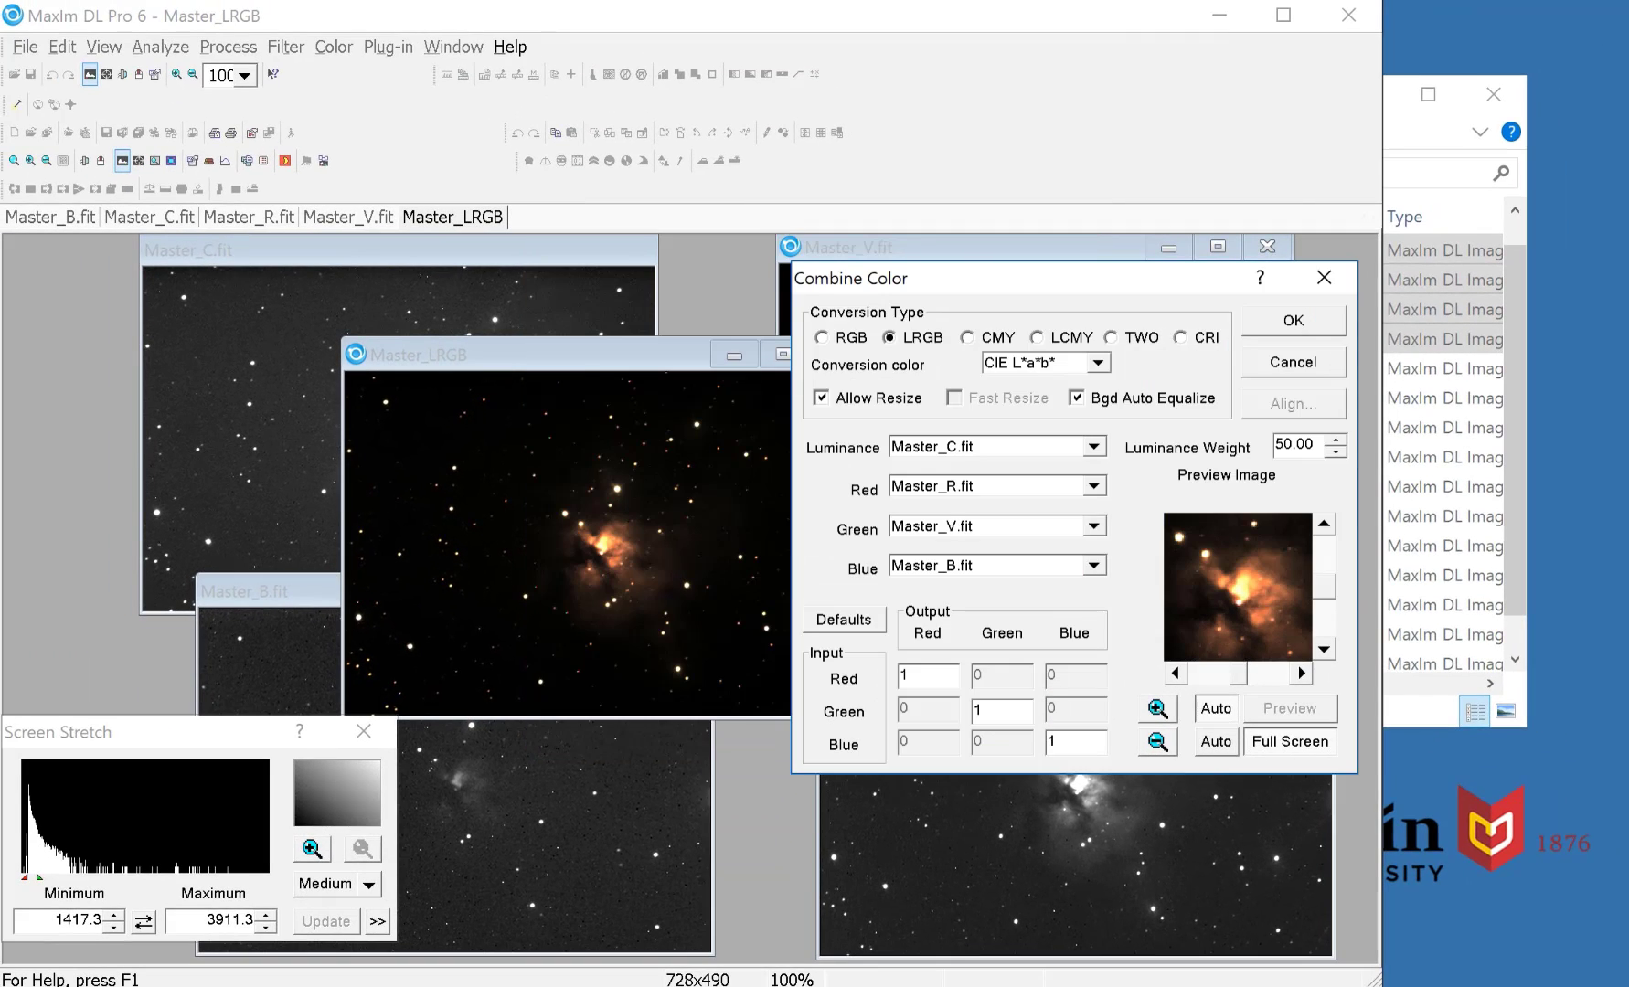
drag(941, 278, 1147, 276)
drag(512, 355, 386, 301)
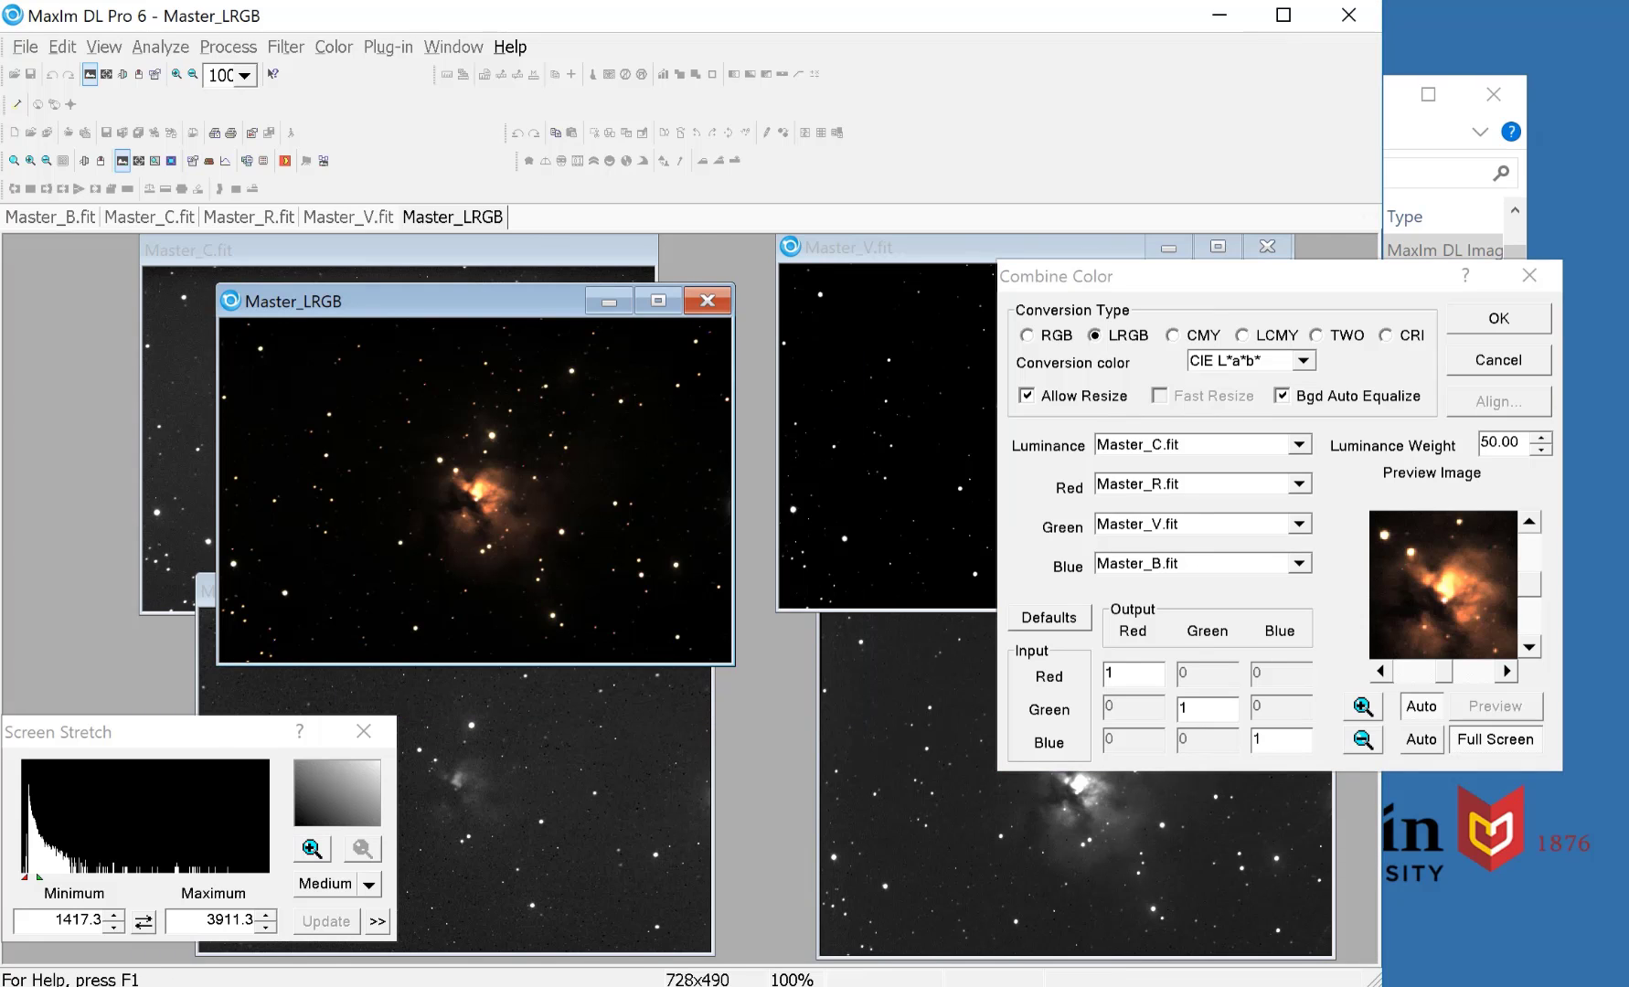
drag(734, 664, 929, 770)
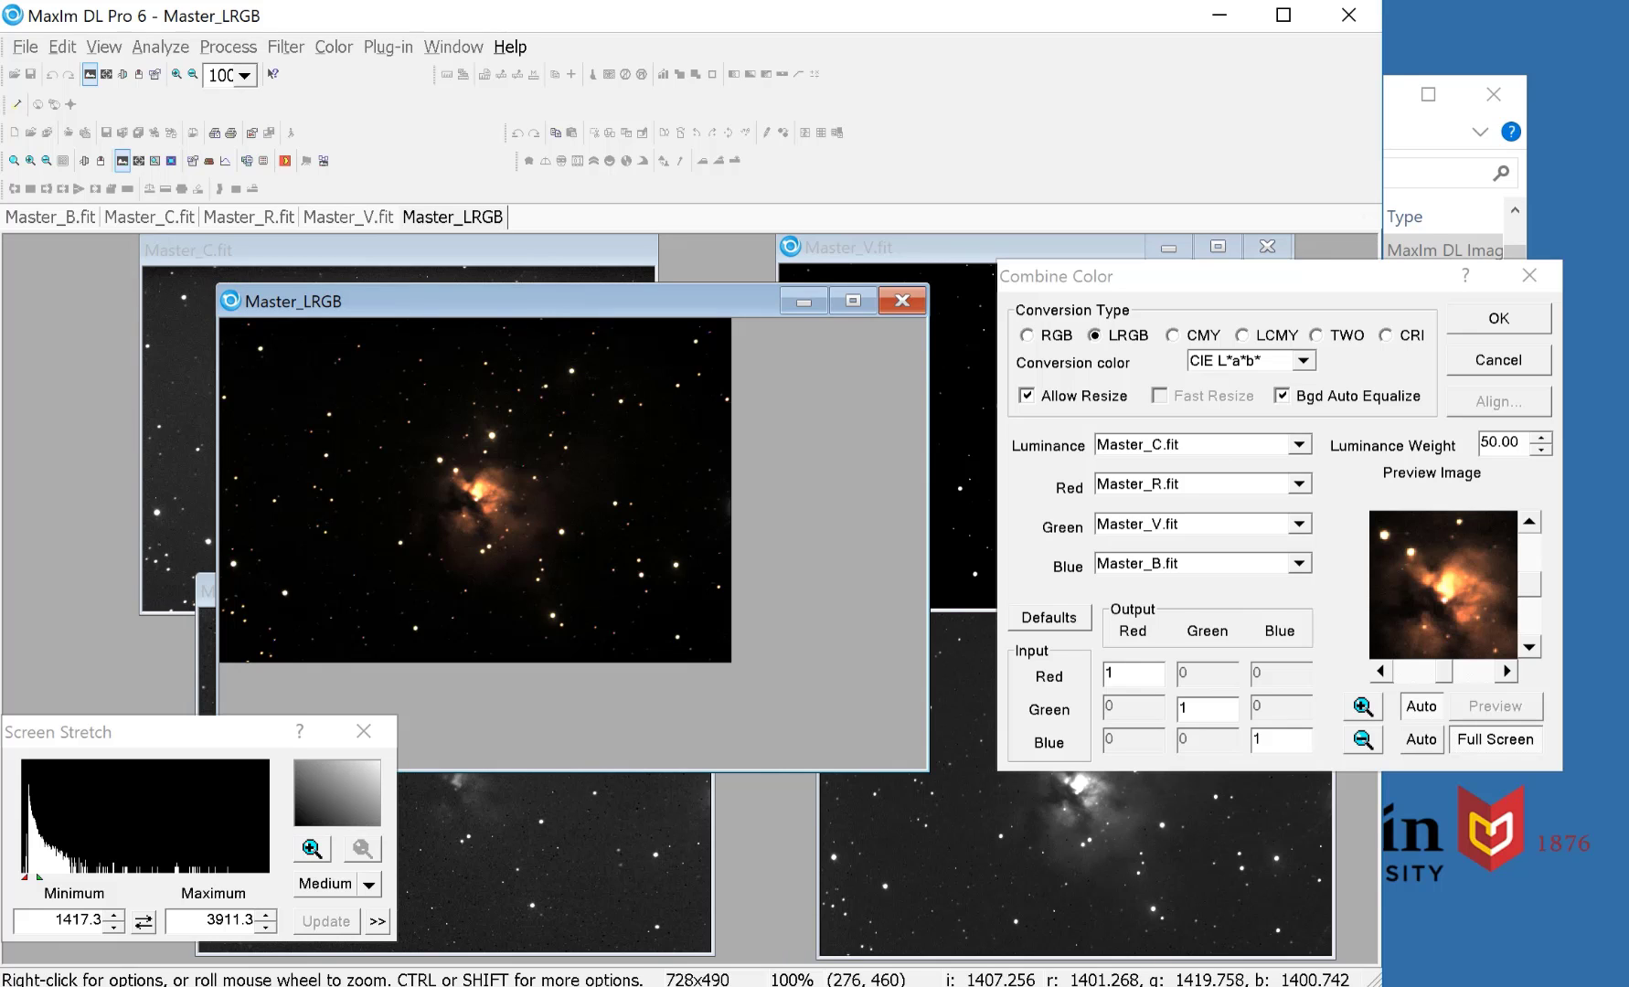
- Stretch the Master_LRGB preview on a zoomed-in histogram to a minimum of about 1225 and a maximum of about 2823
click(39, 877)
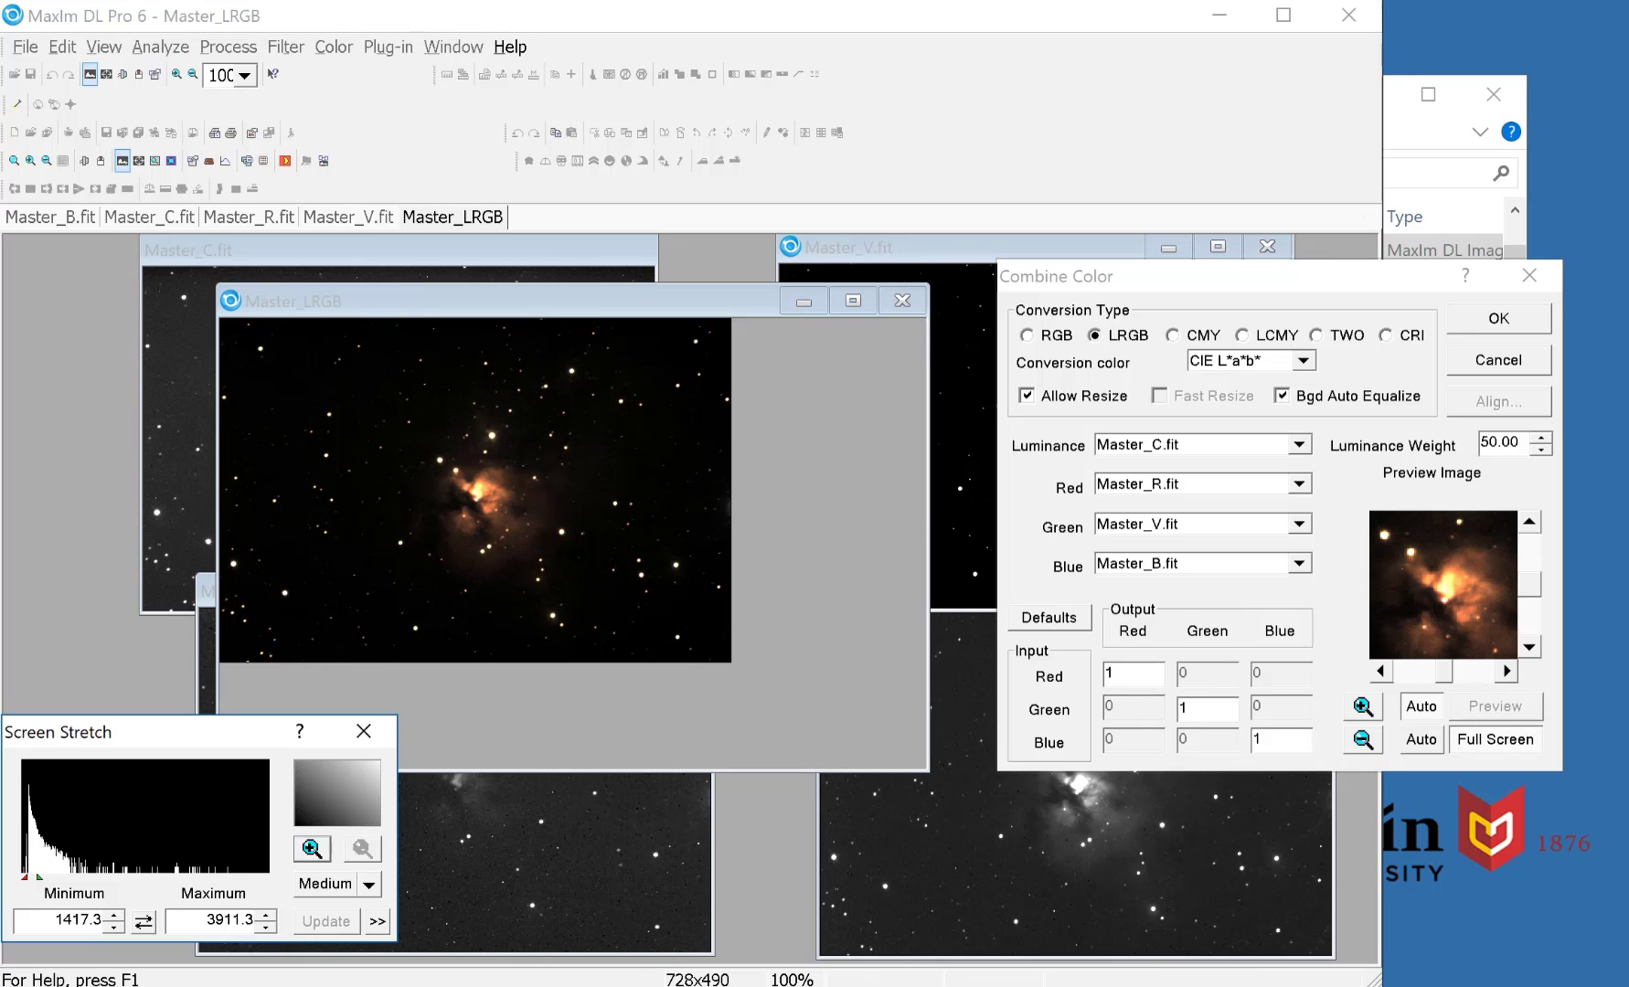
mouse_move(39, 877)
mouse_down()
mouse_move(76, 878)
mouse_move(58, 877)
mouse_up()
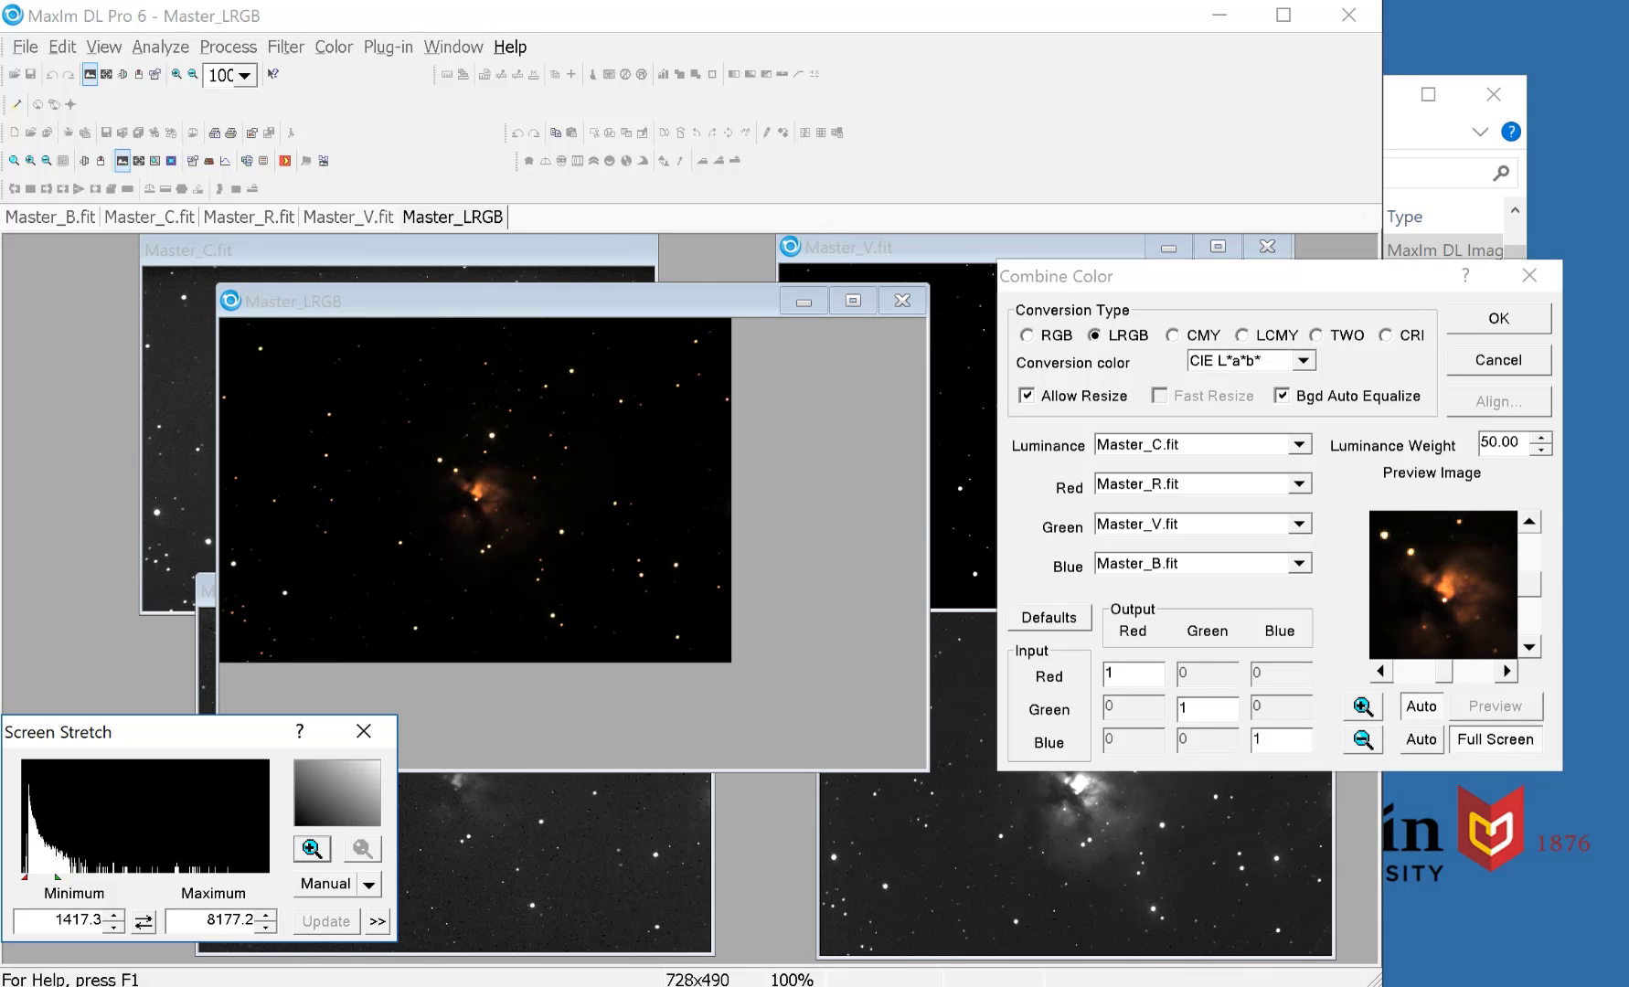
click(384, 300)
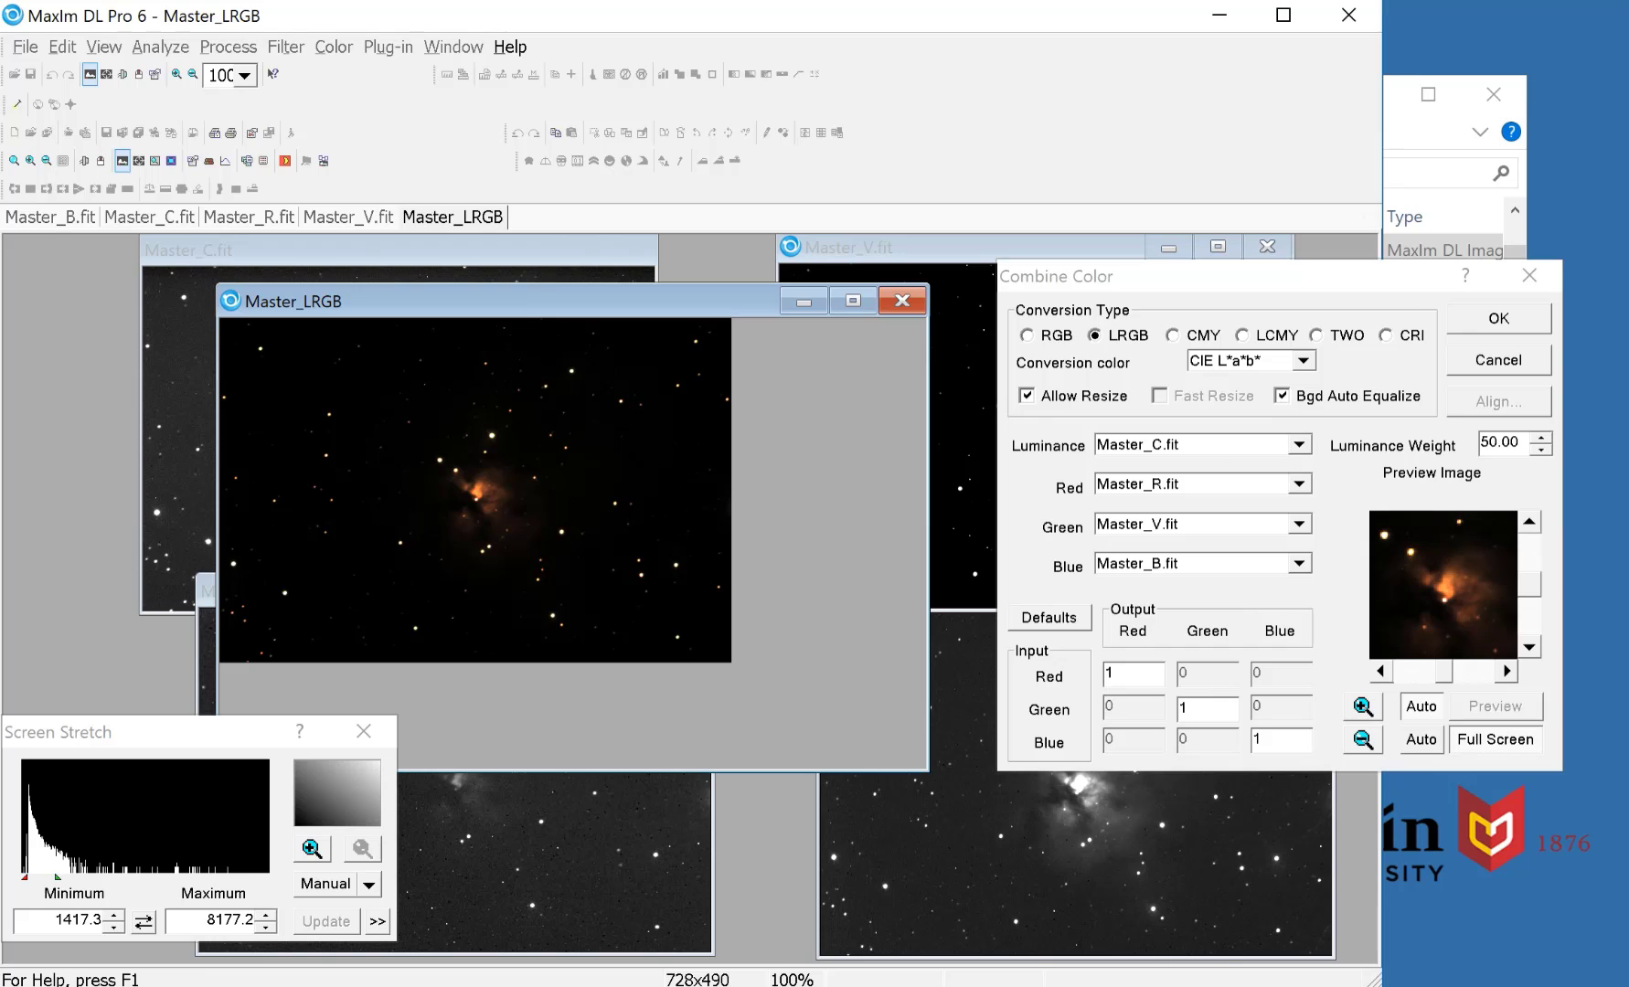
drag(24, 878, 22, 877)
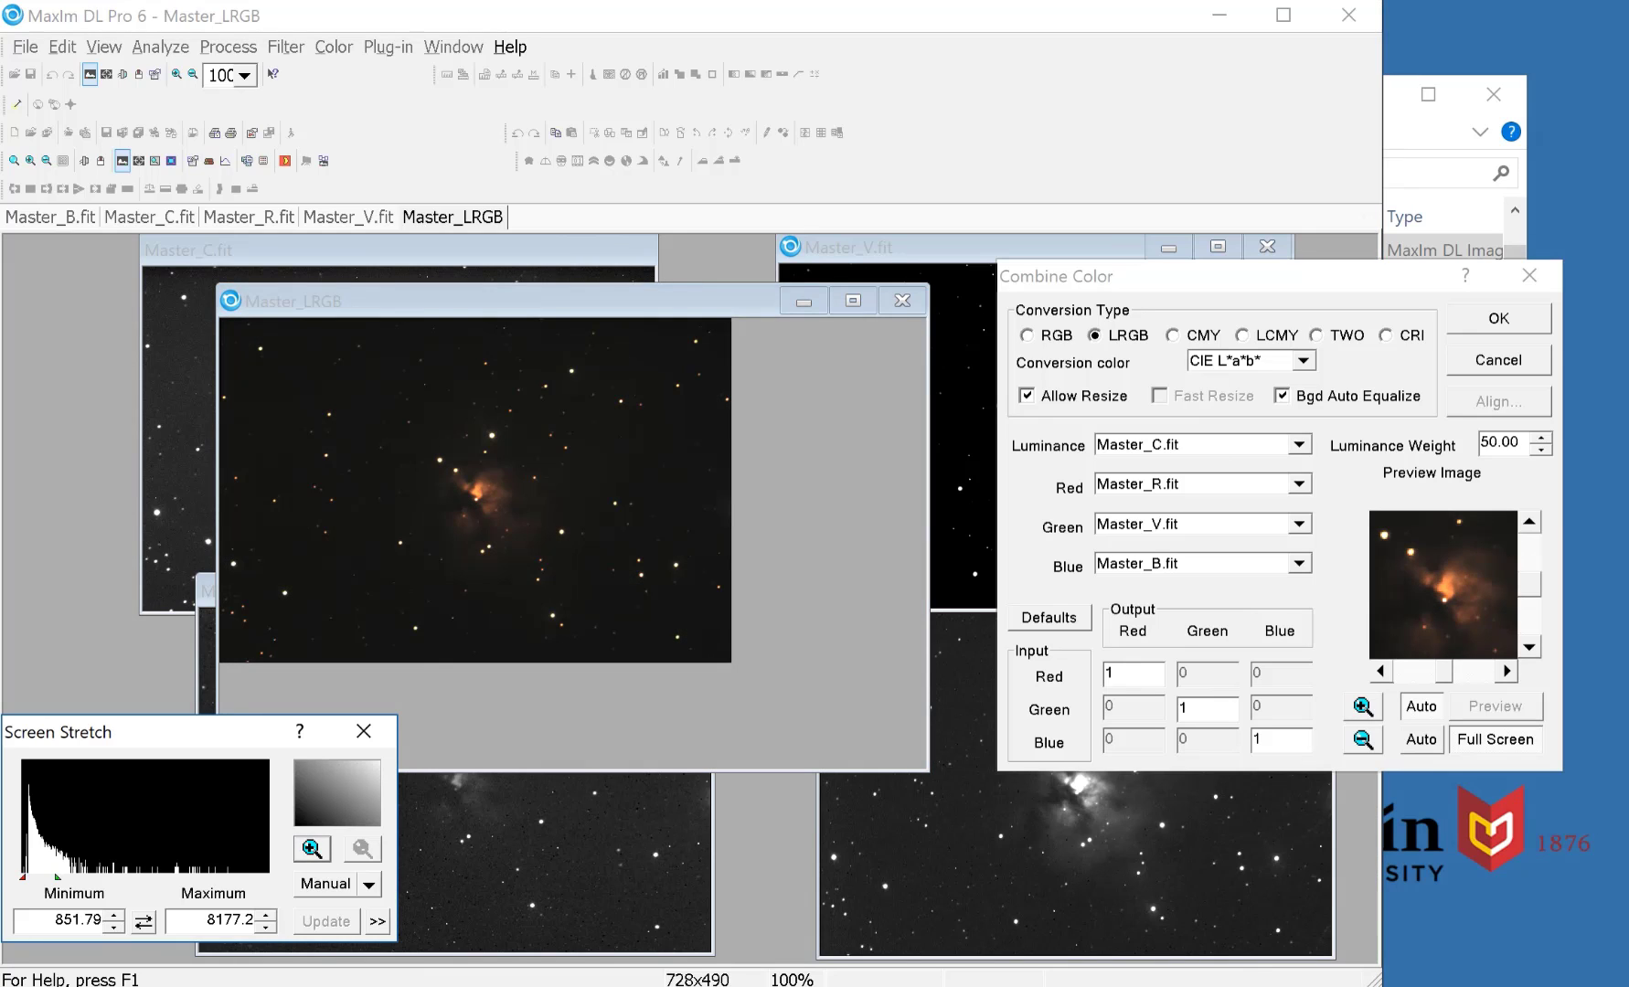
click(312, 848)
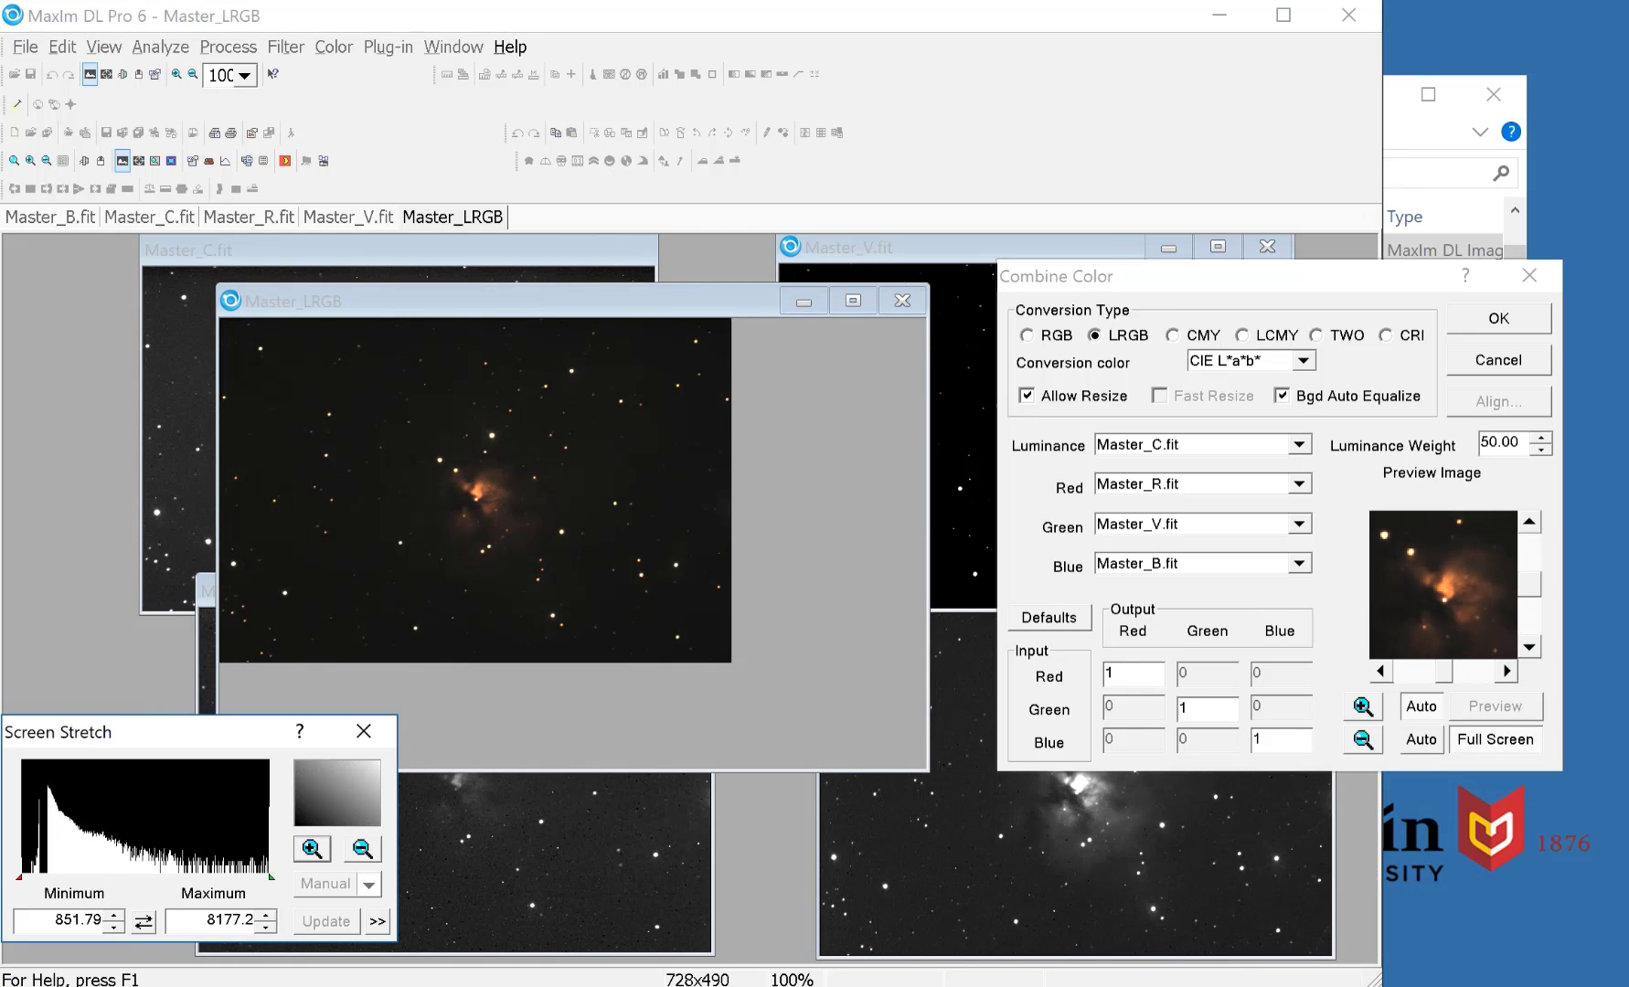
drag(18, 878, 31, 877)
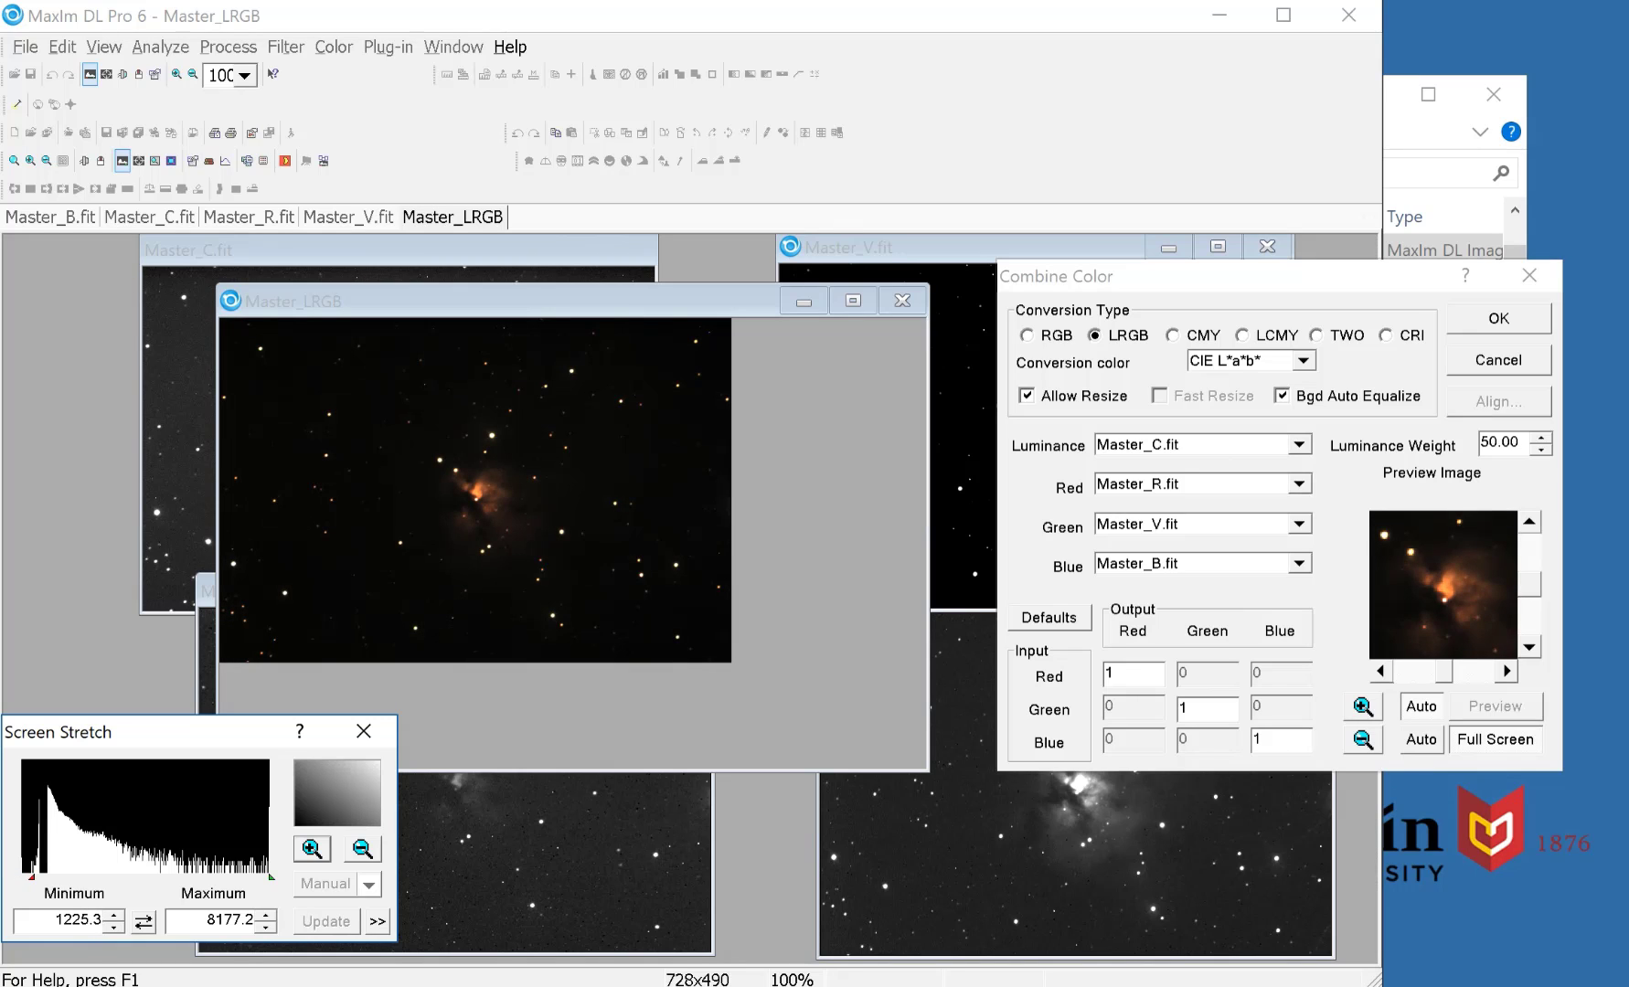
drag(271, 878, 91, 878)
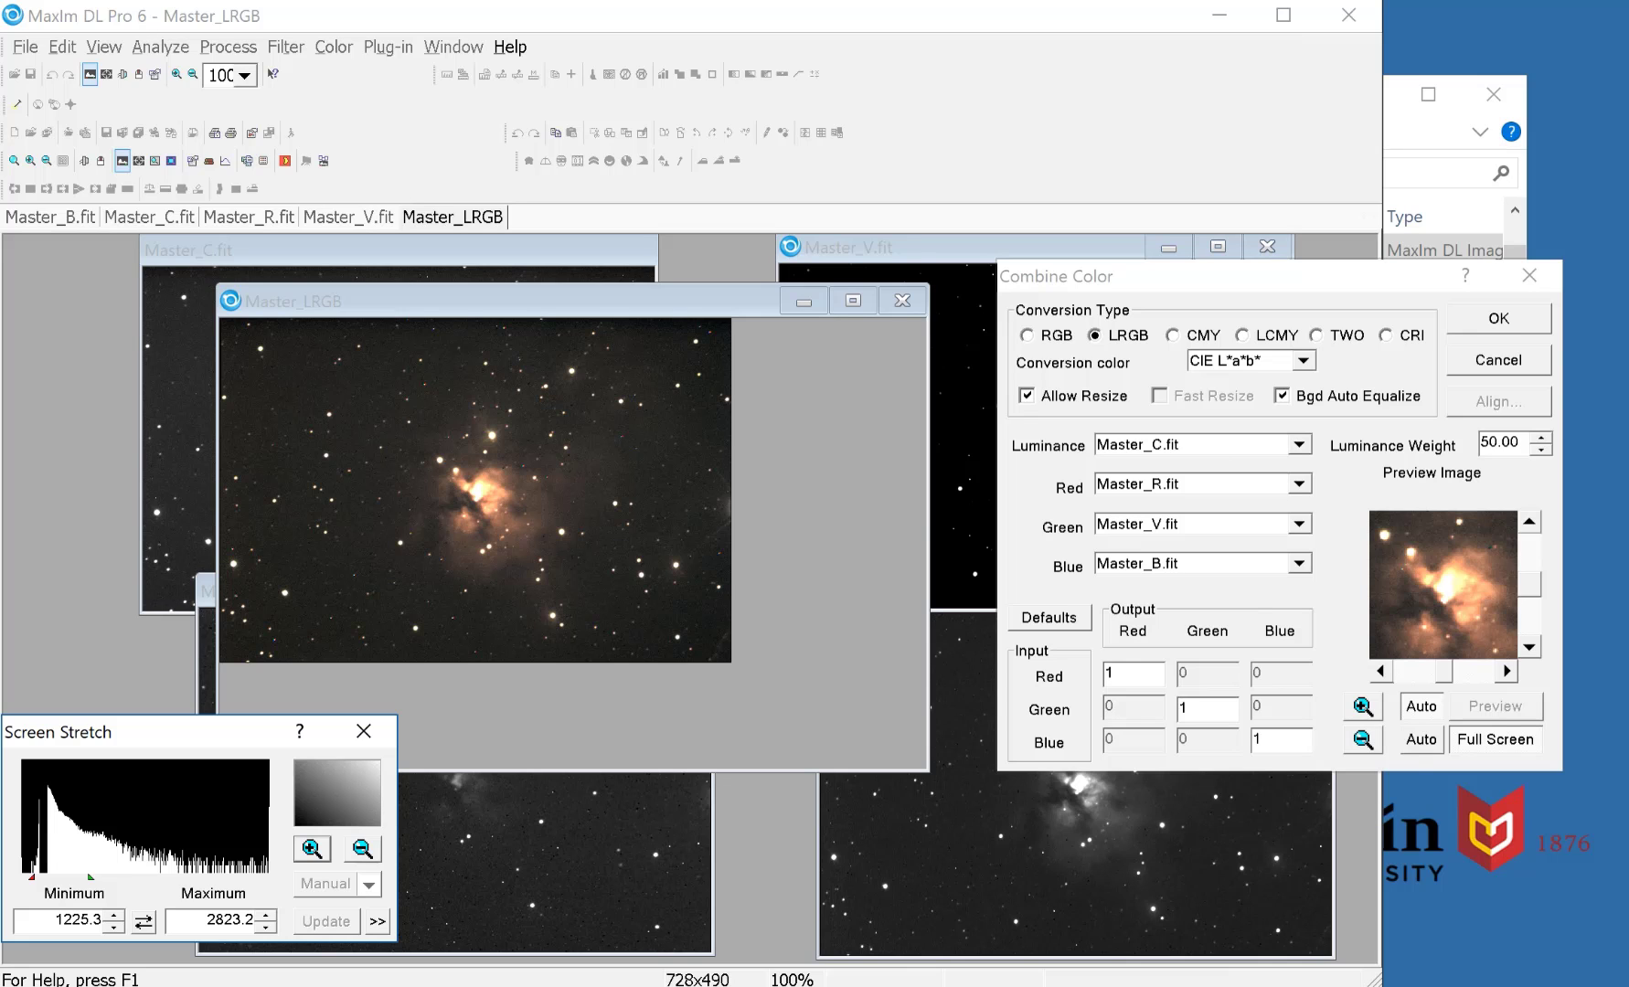
- Switch to the browser and examine the ngc 1579 image results as a colour reference for the nebula
key(alt+Tab)
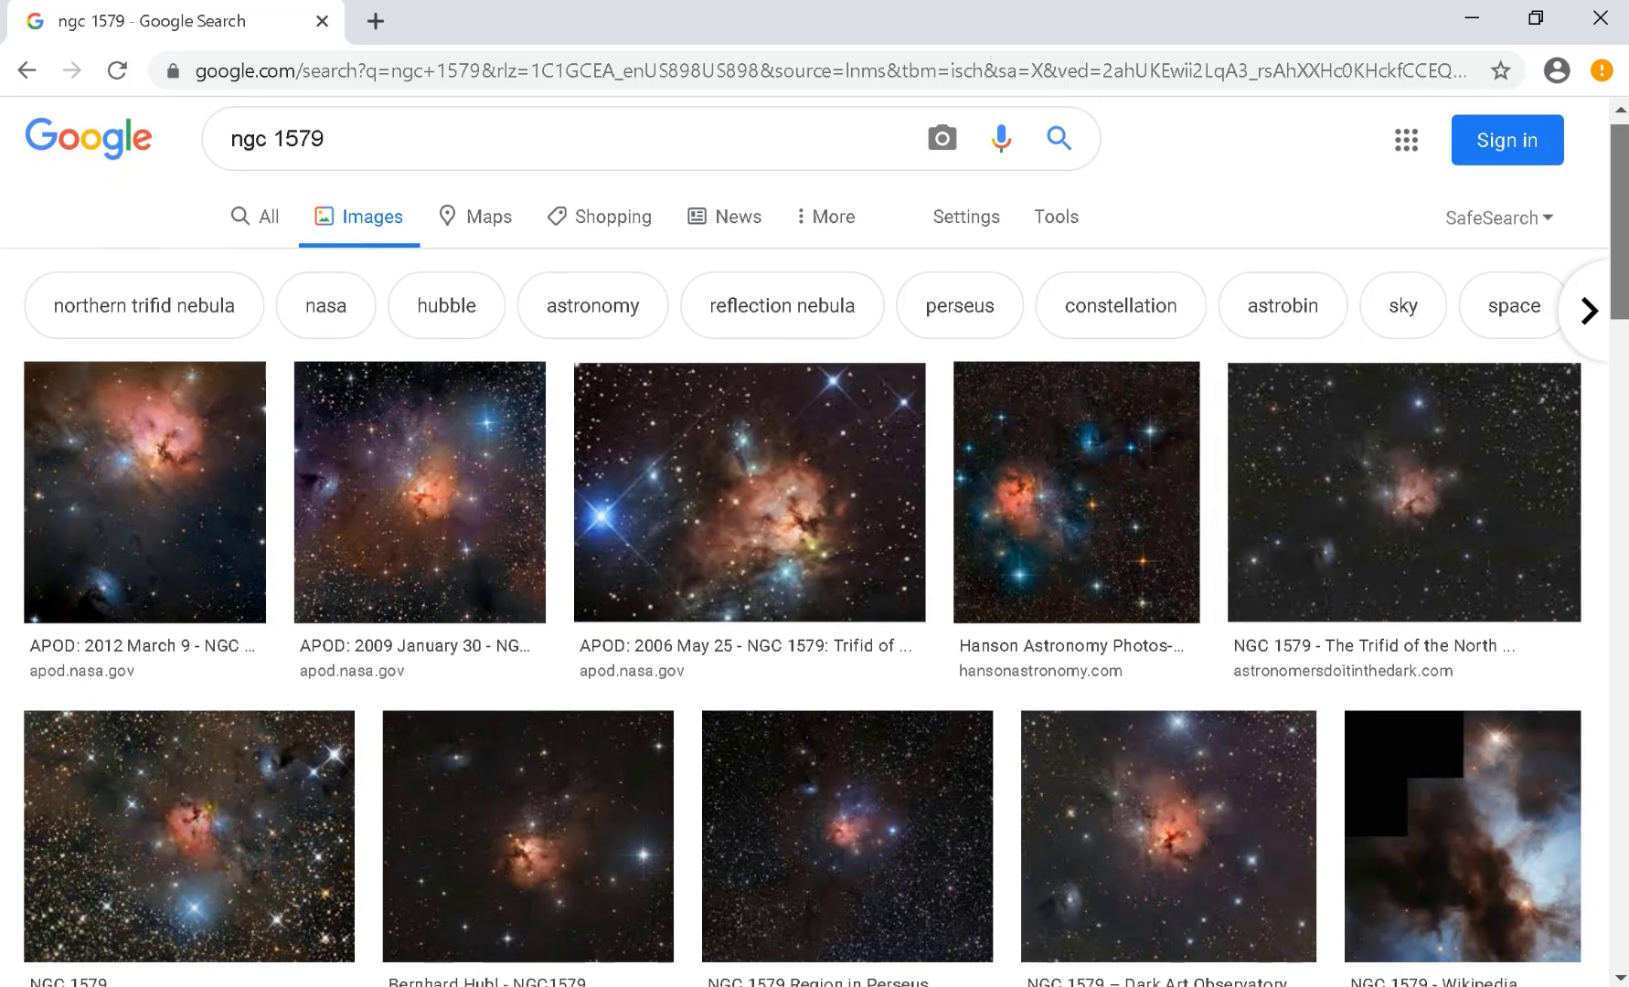
scroll(813, 549, down, 3)
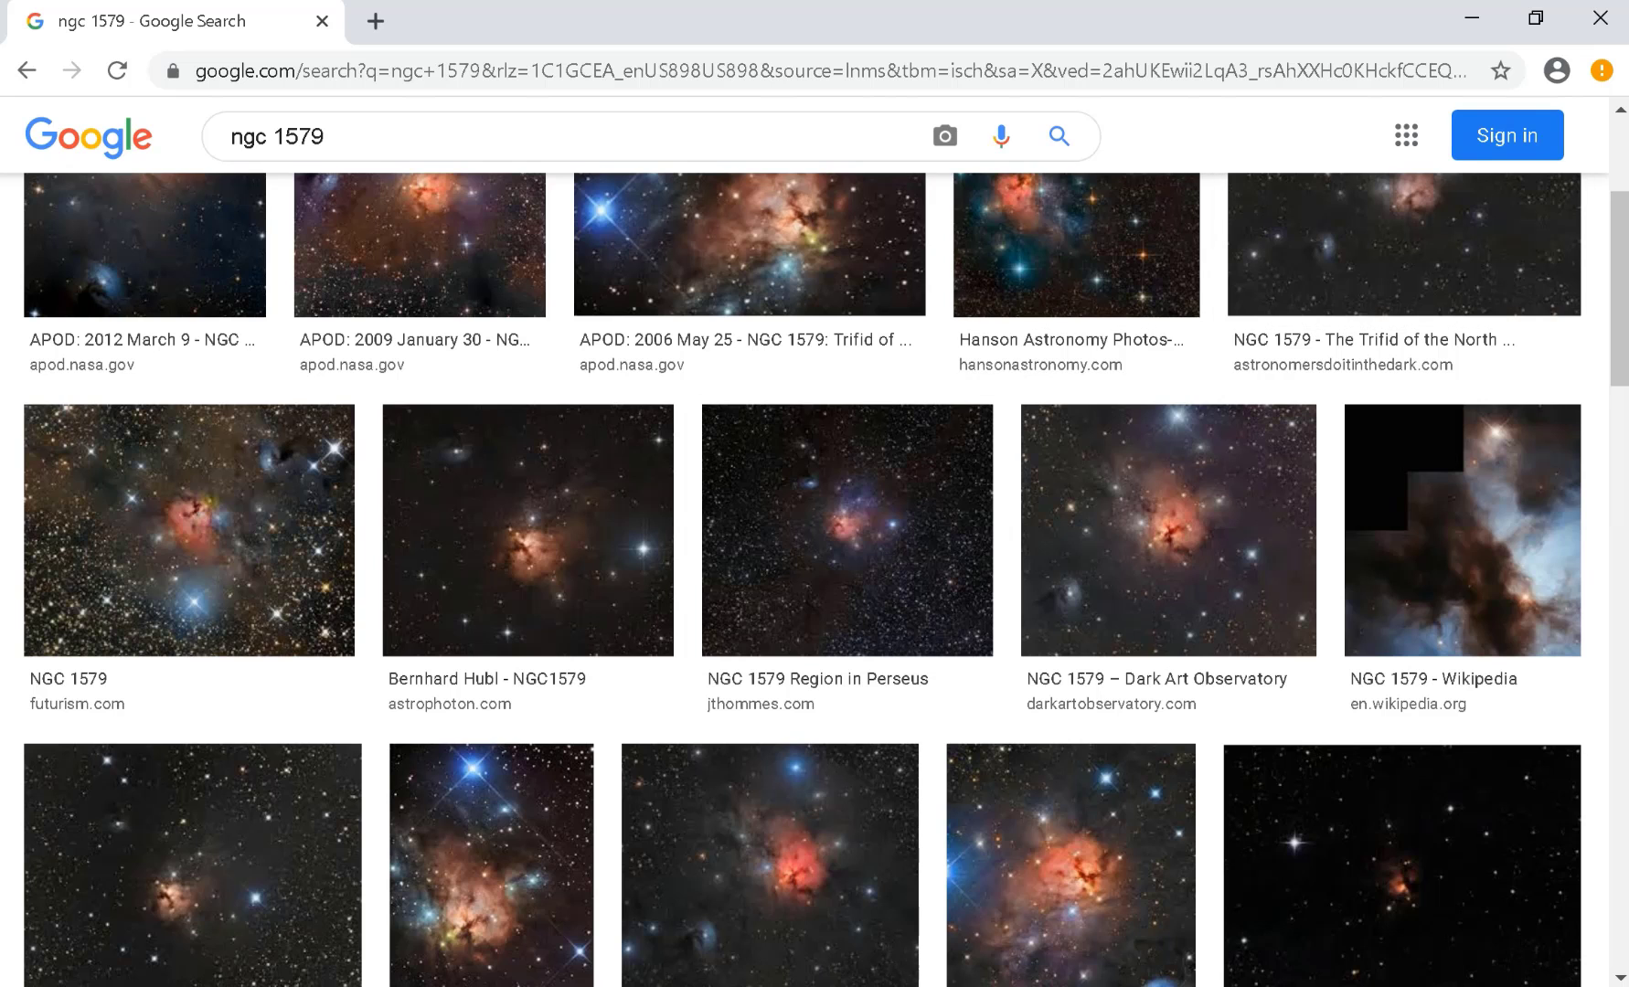
scroll(813, 576, down, 4)
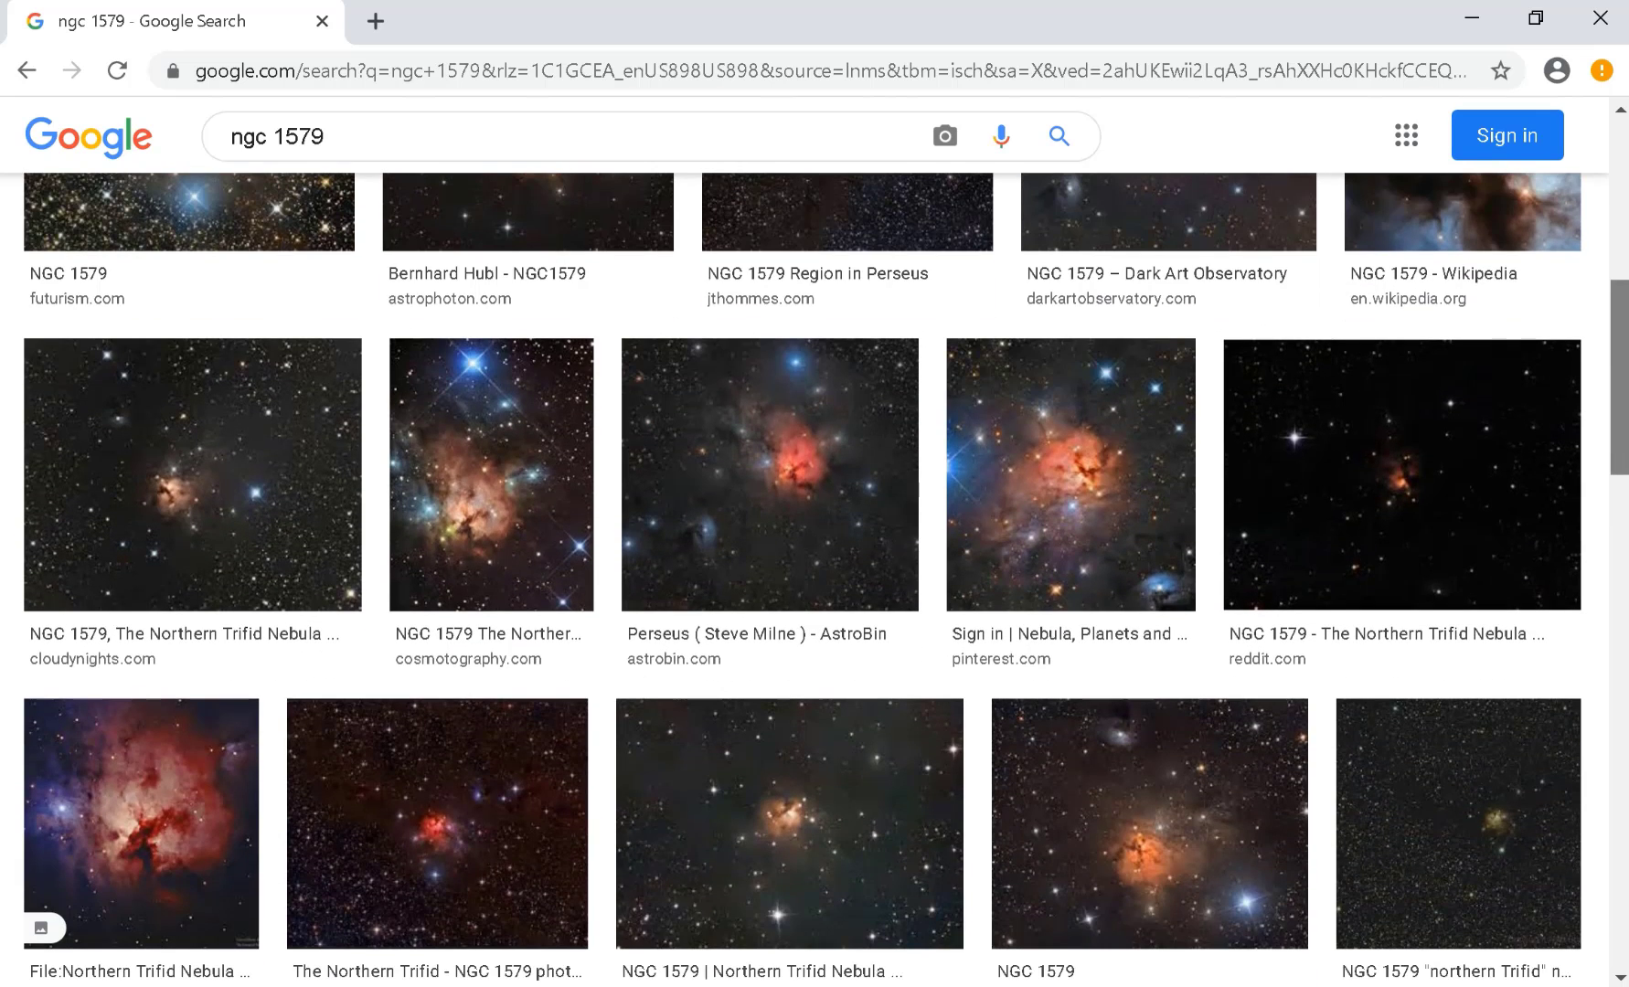
scroll(813, 576, down, 1)
scroll(814, 576, up, 3)
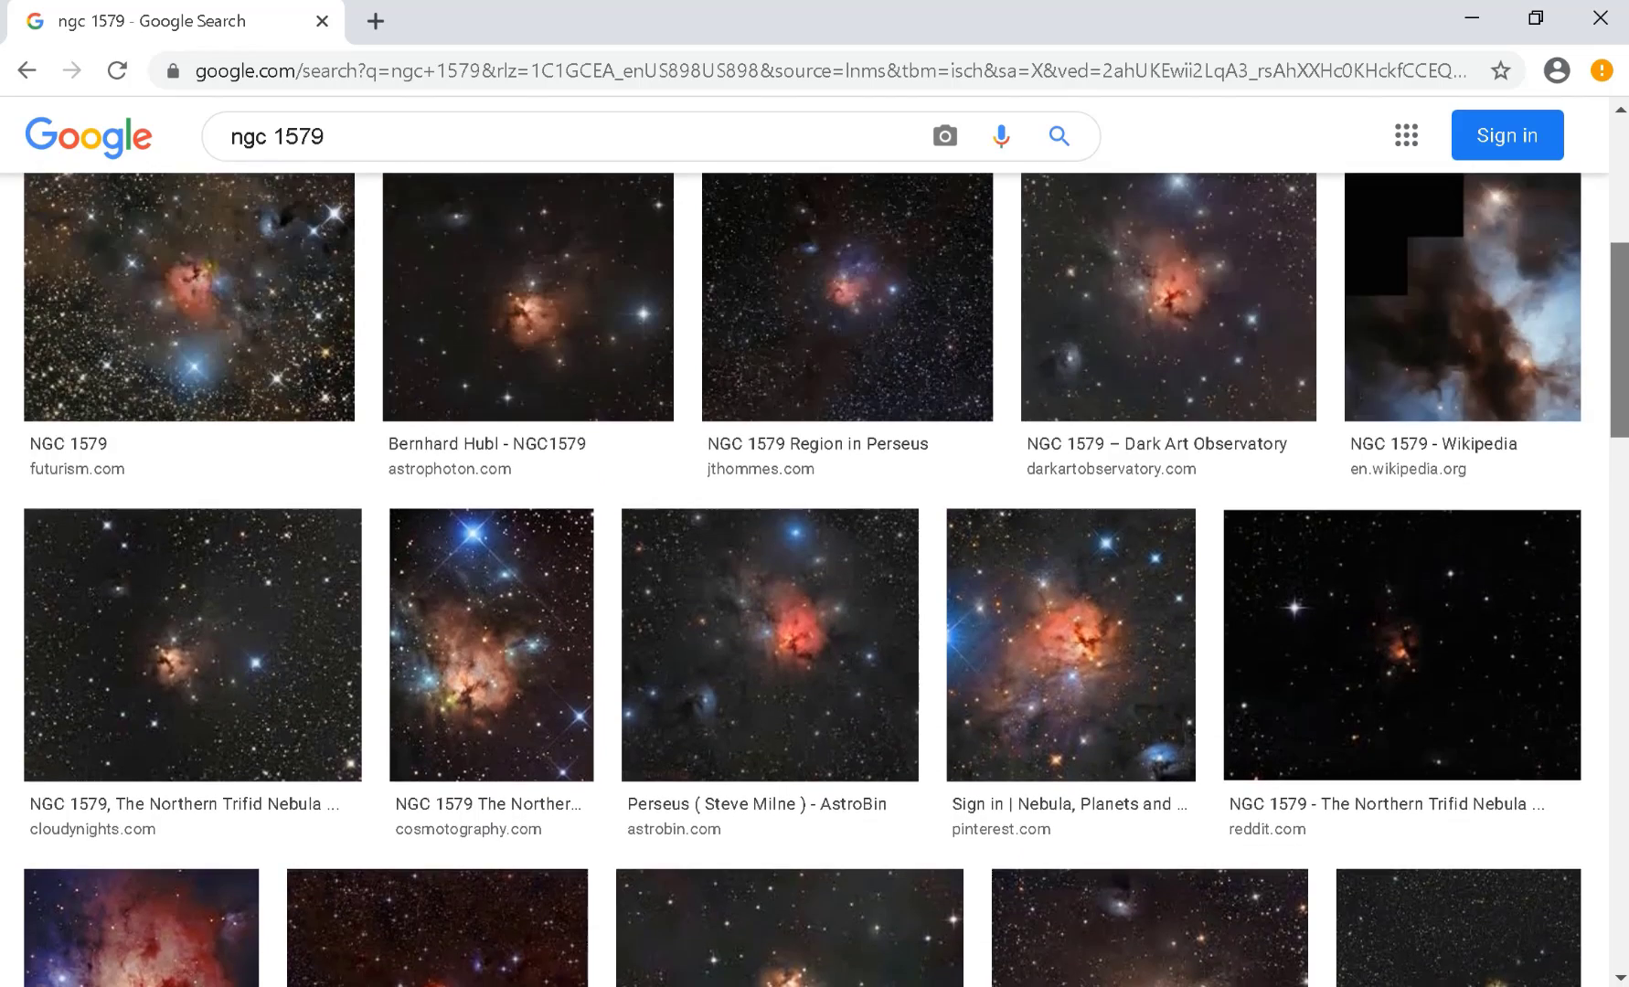
scroll(813, 576, up, 2)
scroll(813, 576, down, 4)
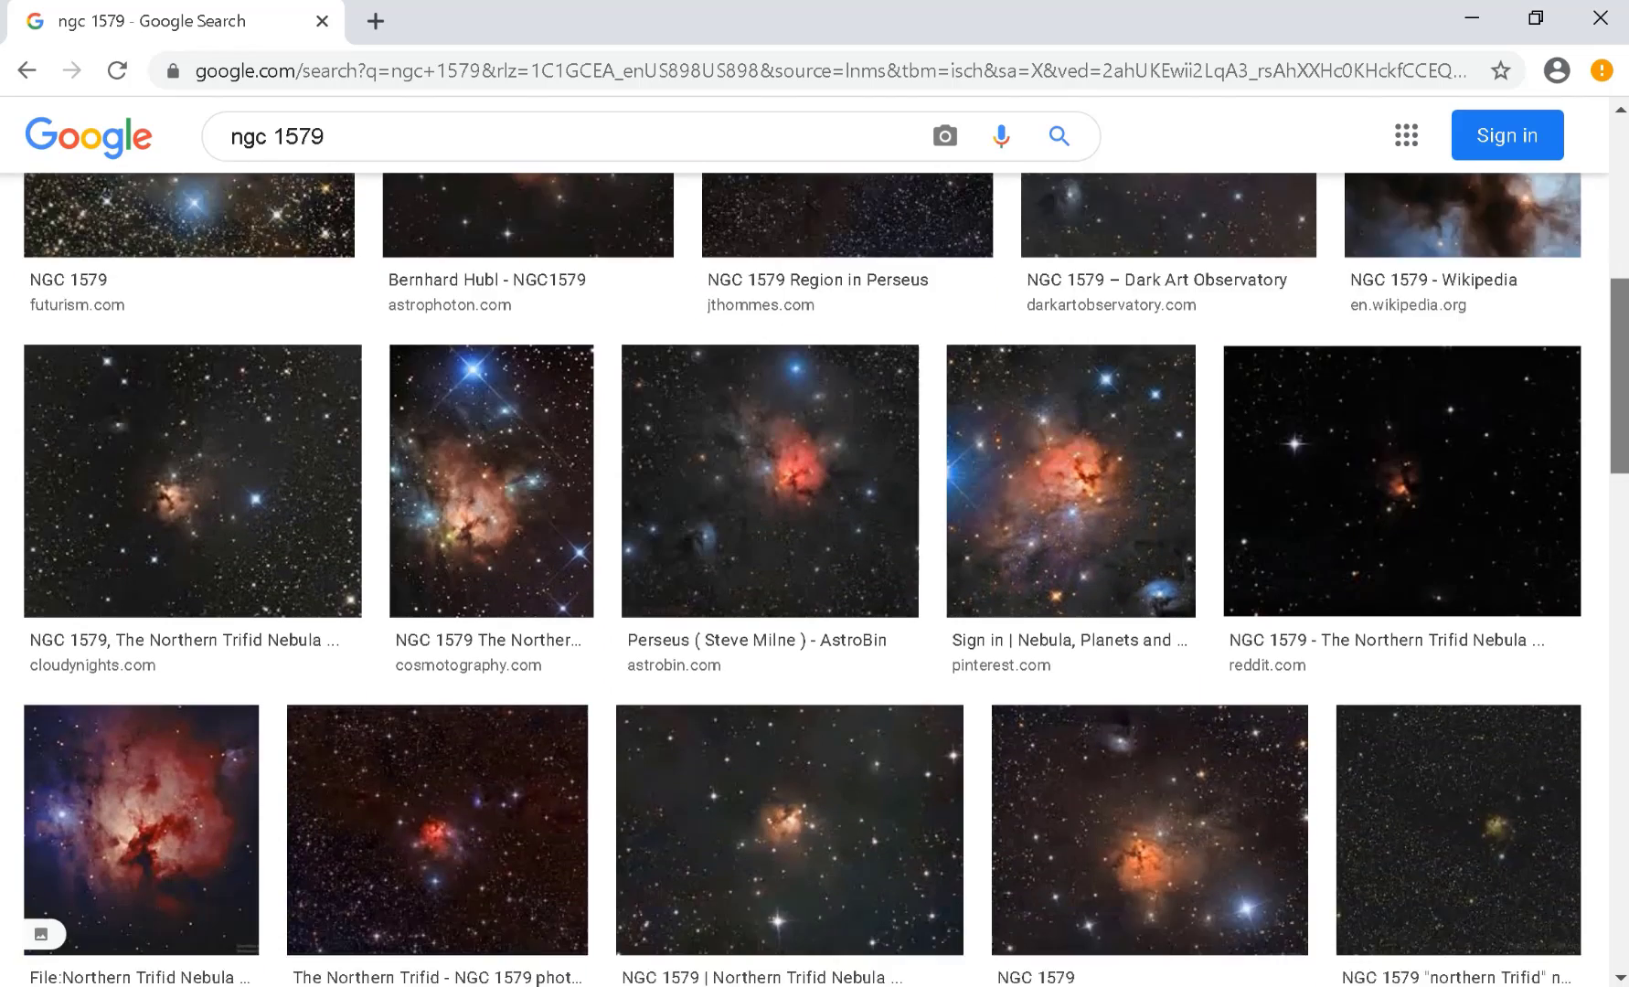
scroll(813, 576, down, 2)
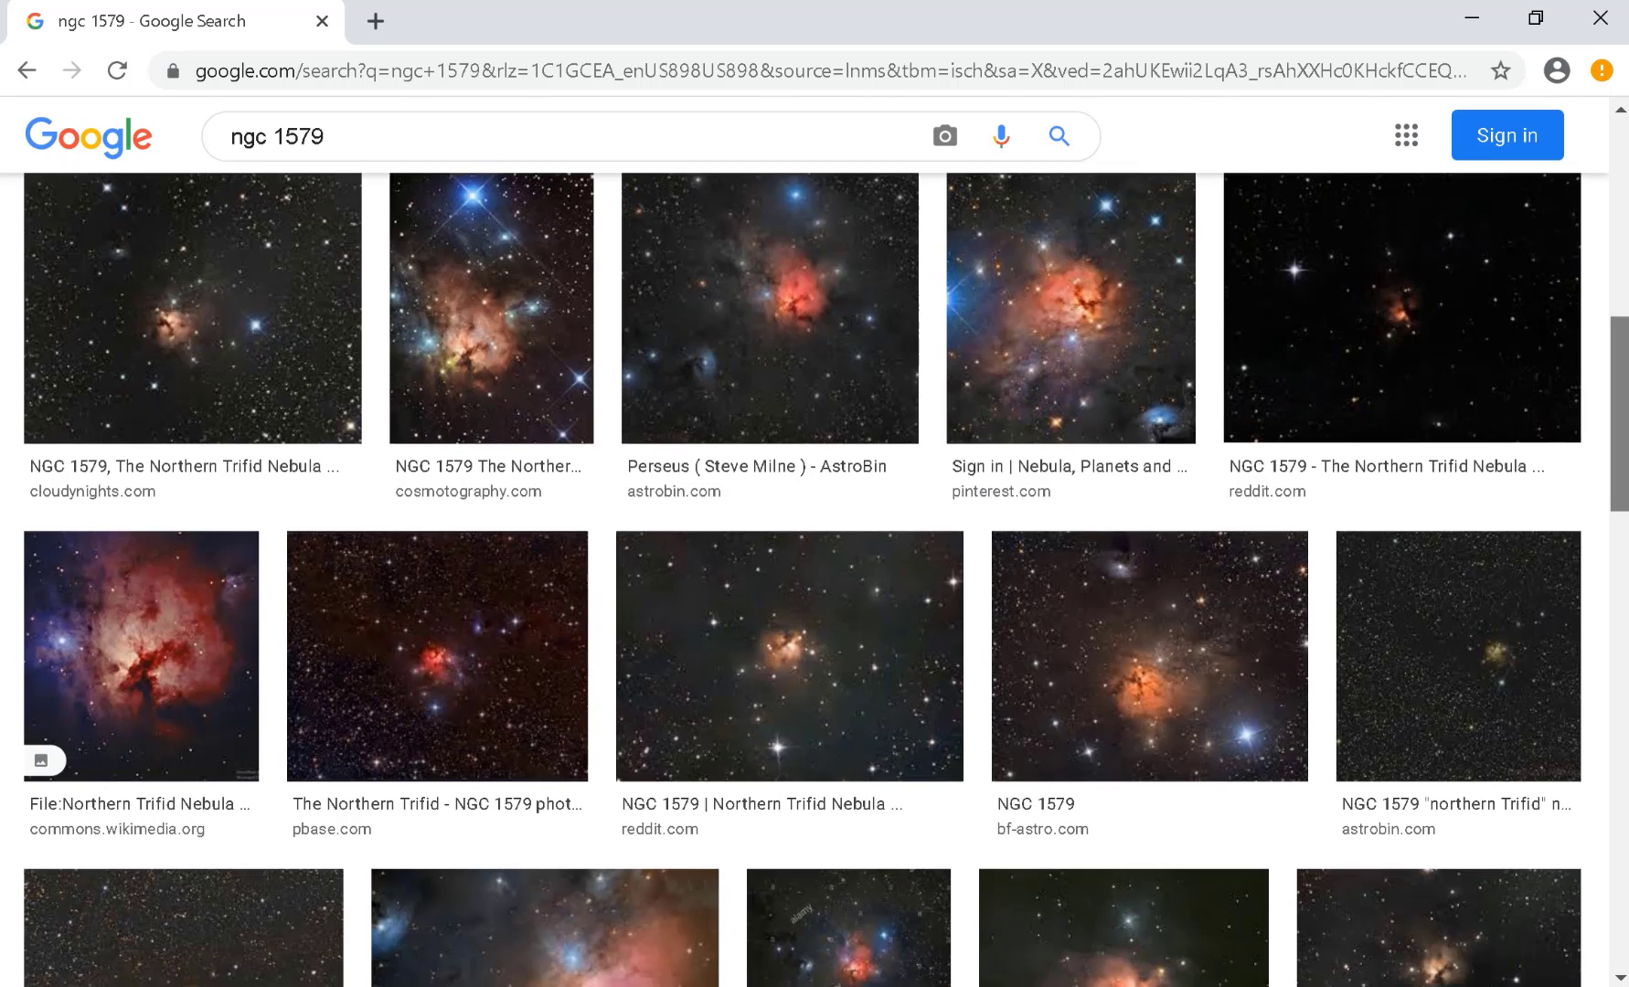
scroll(814, 576, down, 3)
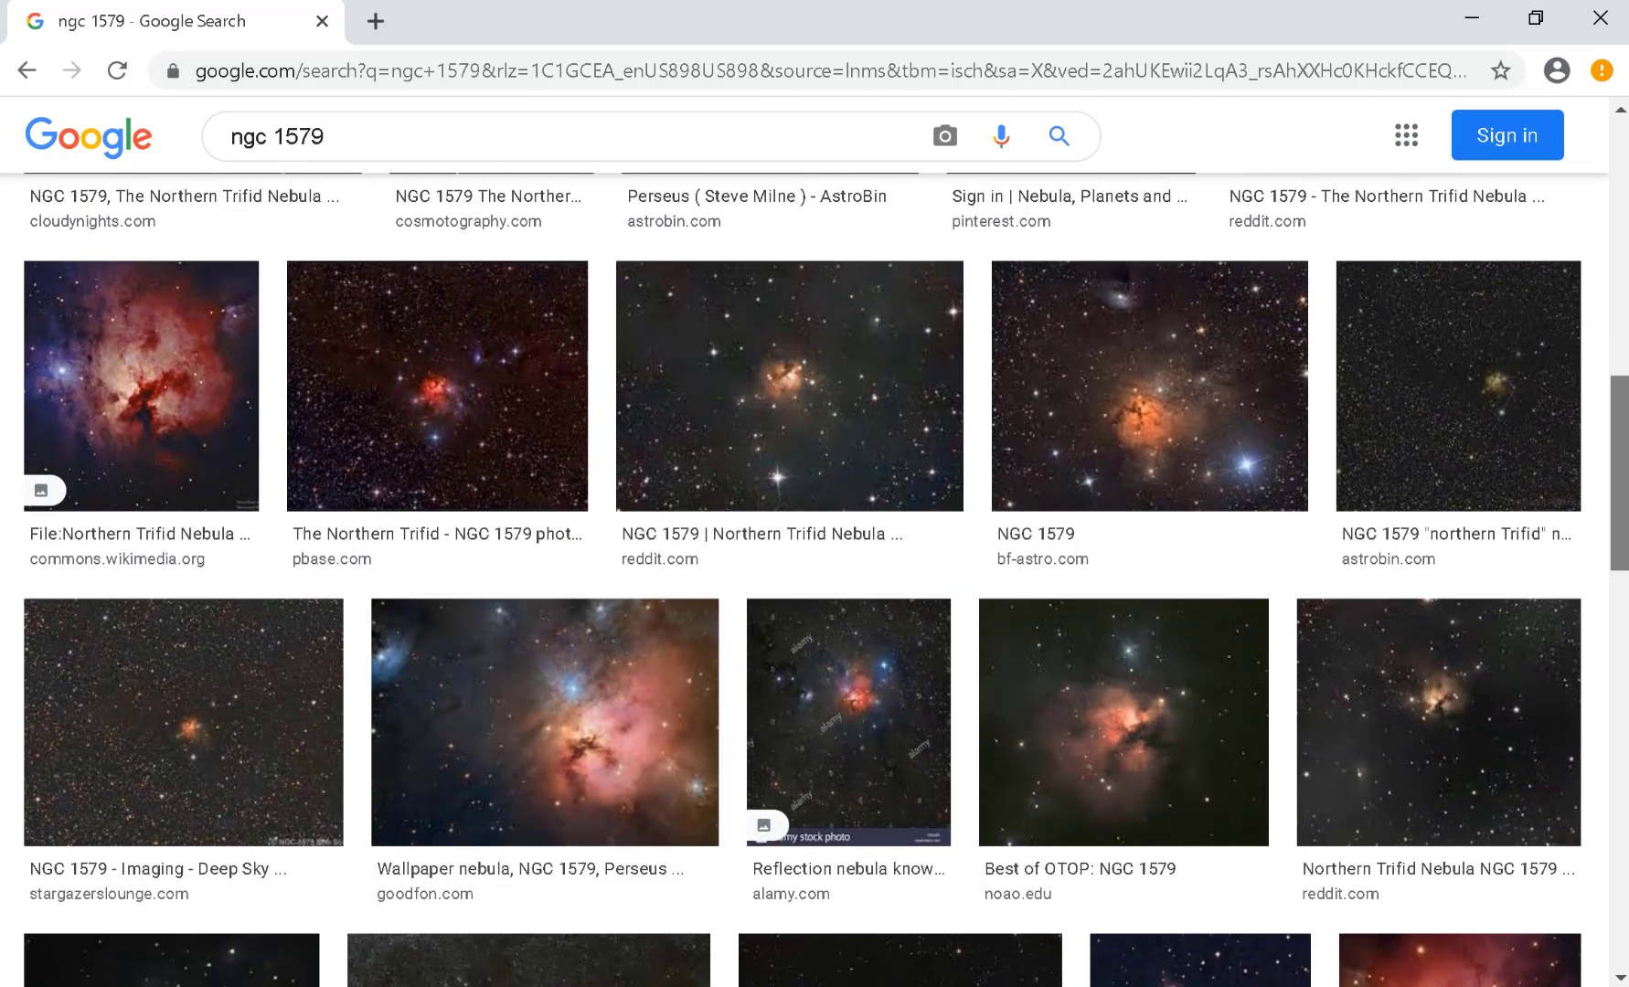
- Examine further ngc 1579 image results for the nebula's colours, and return to the Combine Color dialog in MaxIm DL
scroll(814, 576, down, 1)
scroll(813, 576, up, 1)
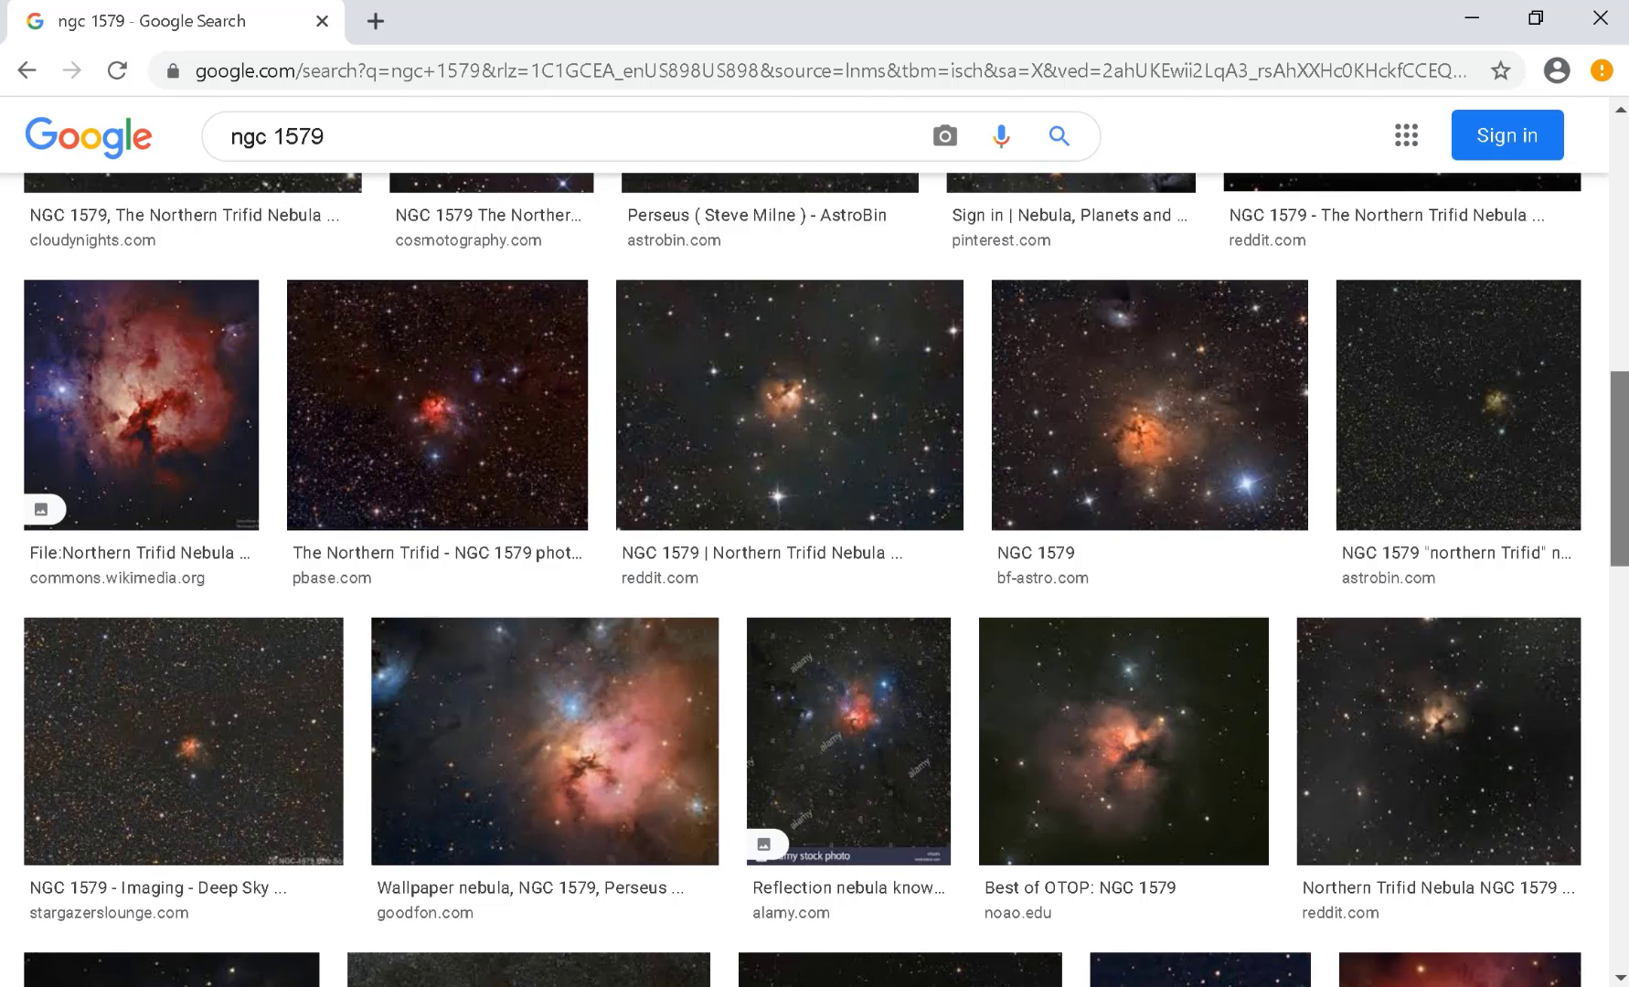
scroll(814, 576, down, 4)
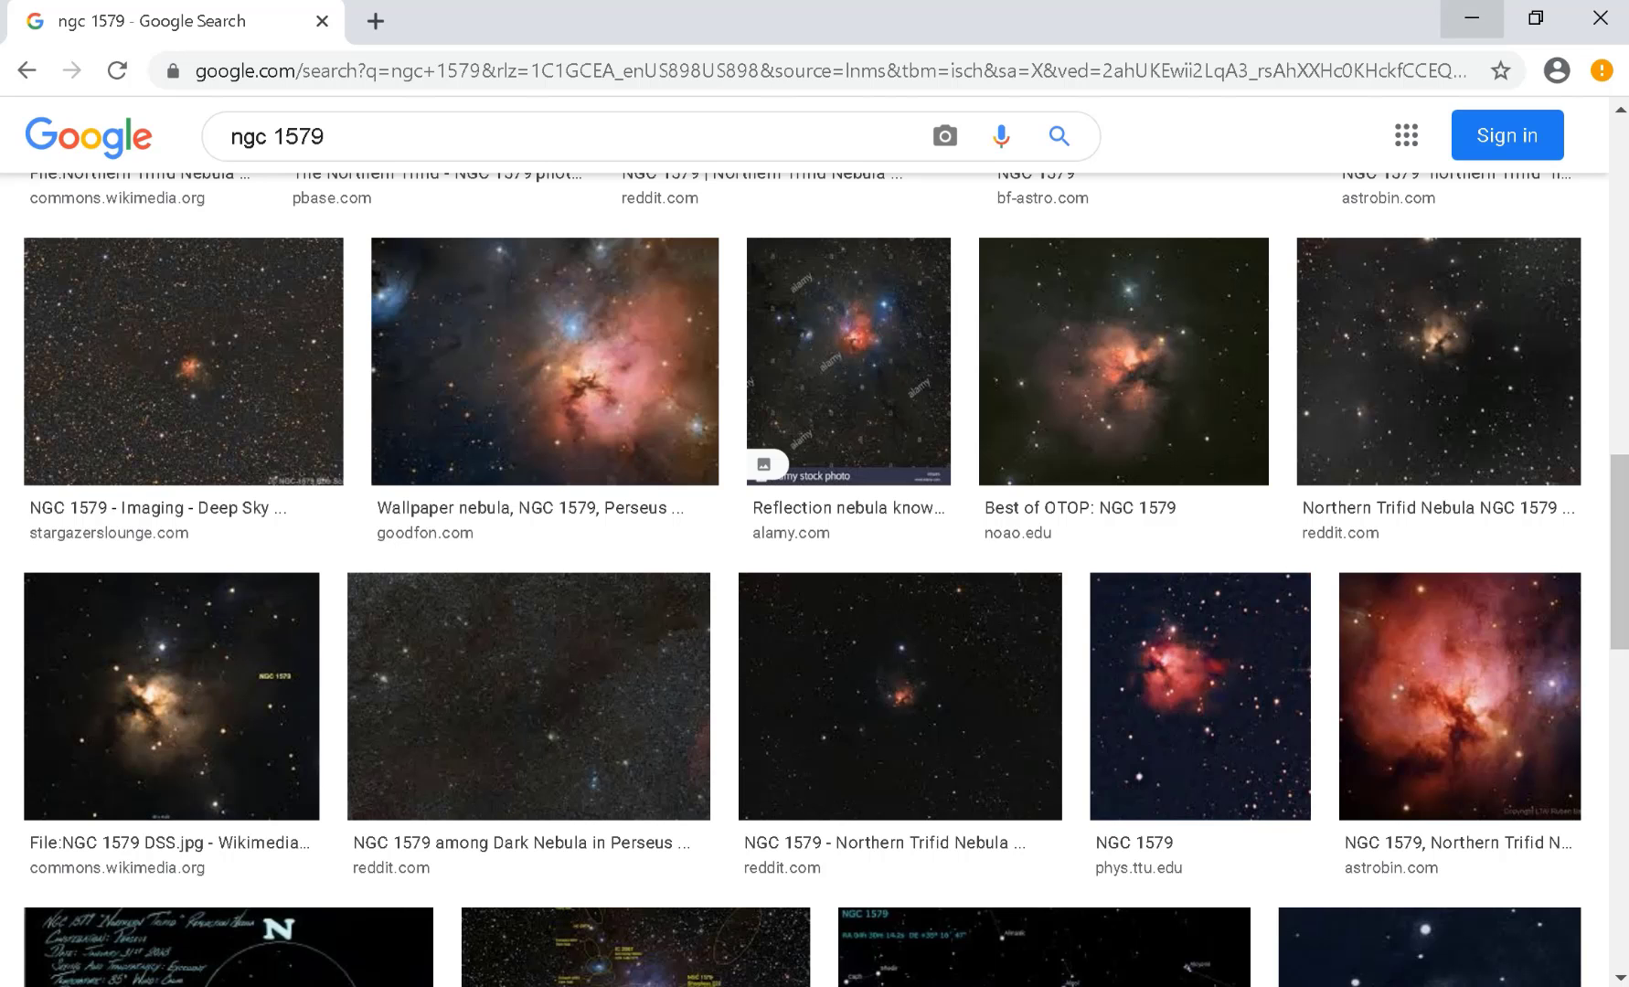
click(1472, 18)
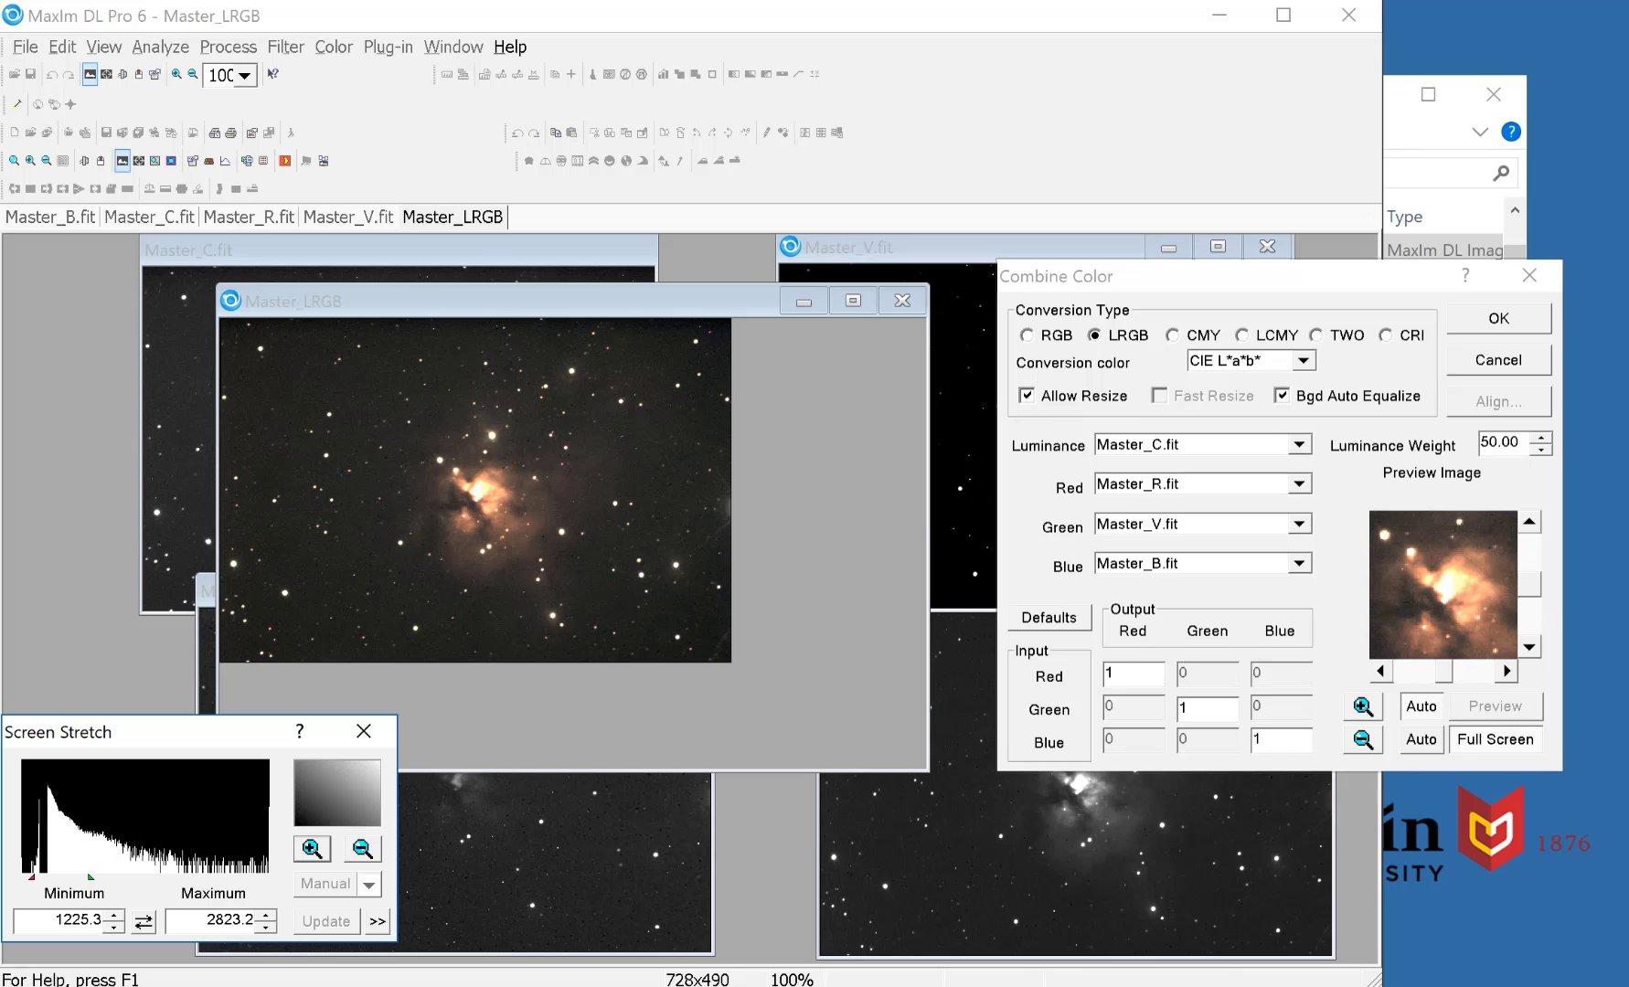
- Try blue input-to-output weights of 1.5 and 3 in the LRGB combination, previewing each full screen
click(1281, 740)
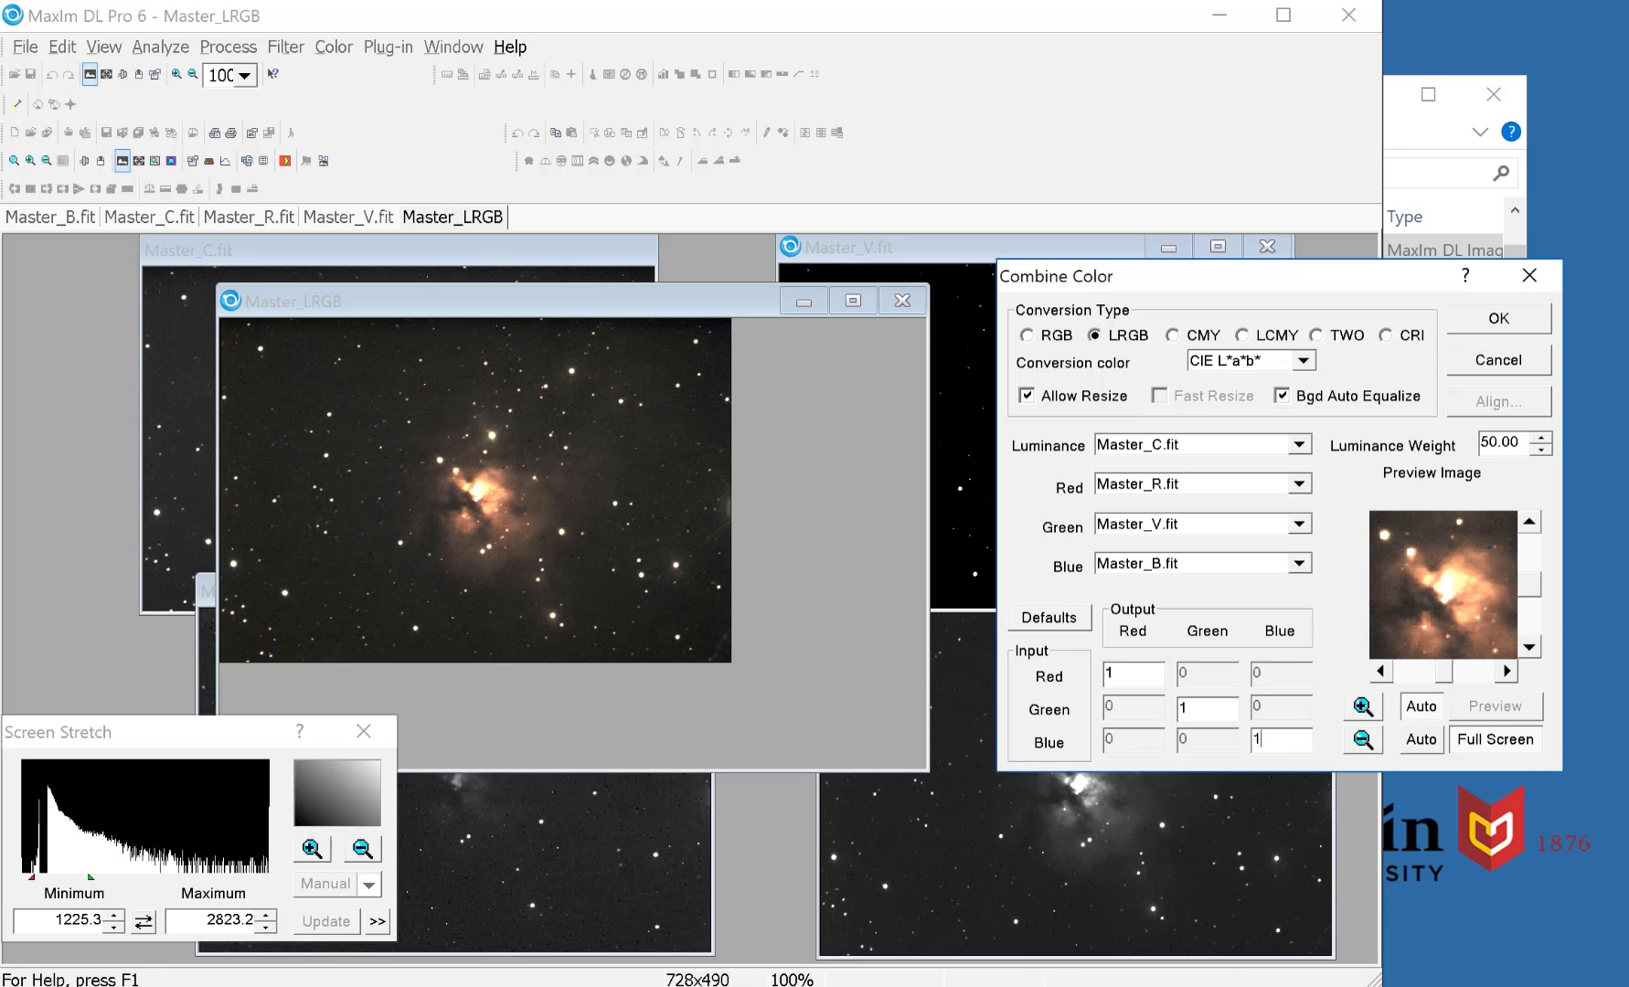
text(.5)
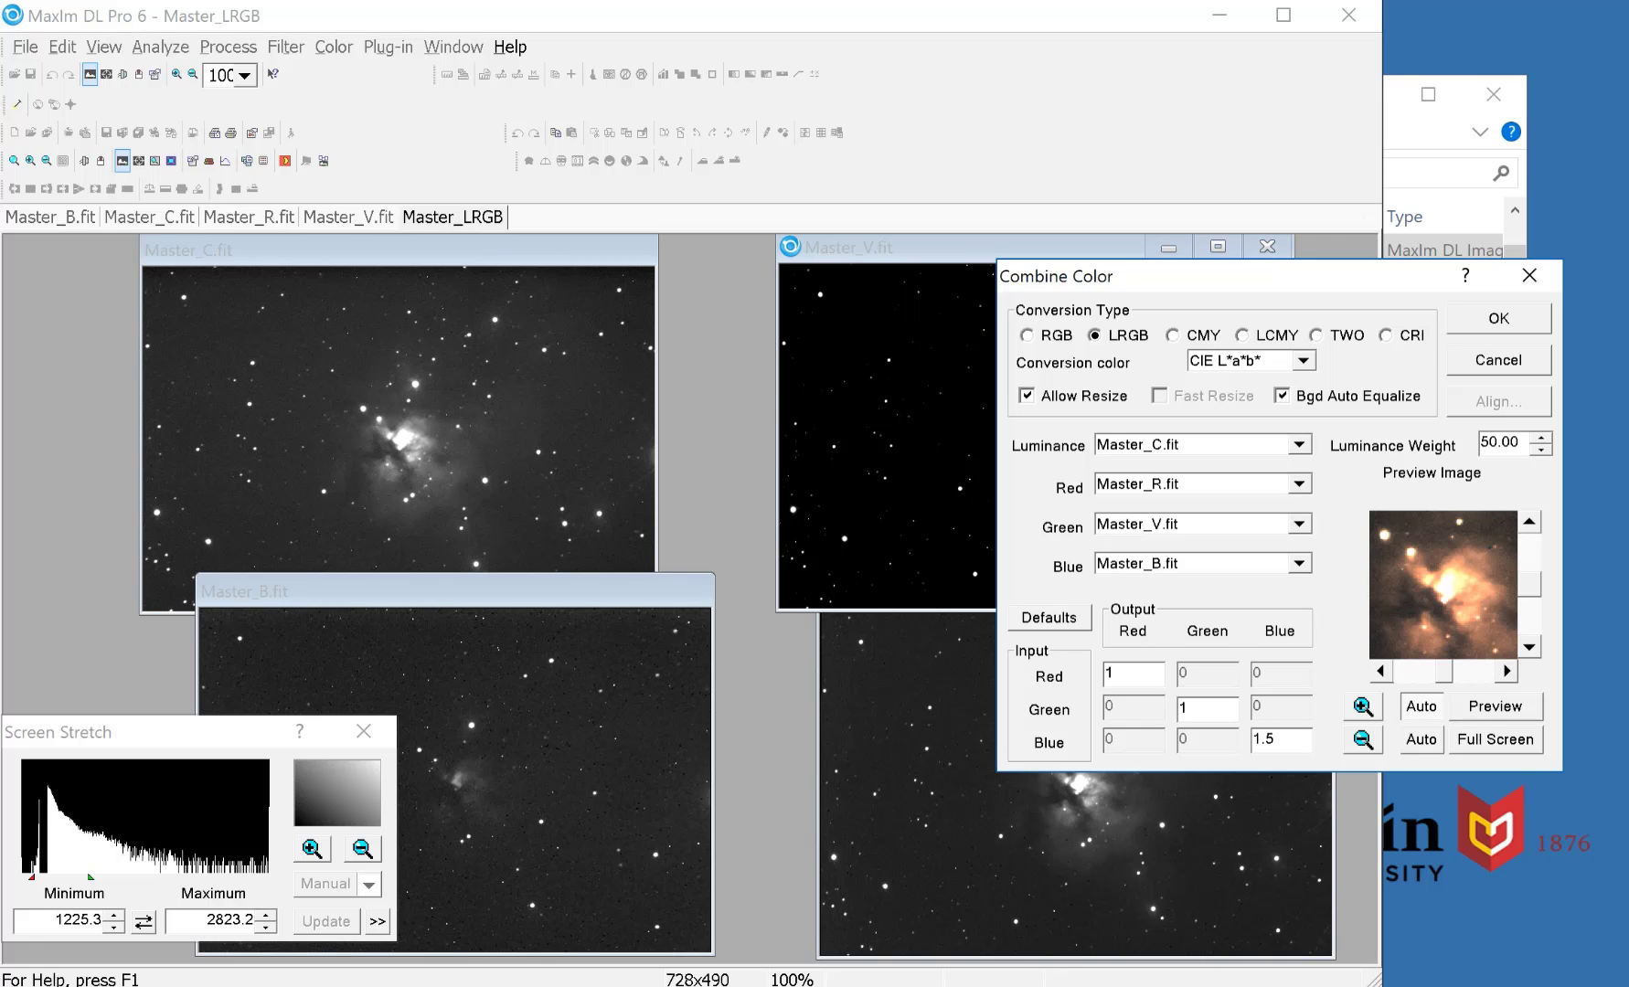
click(1495, 739)
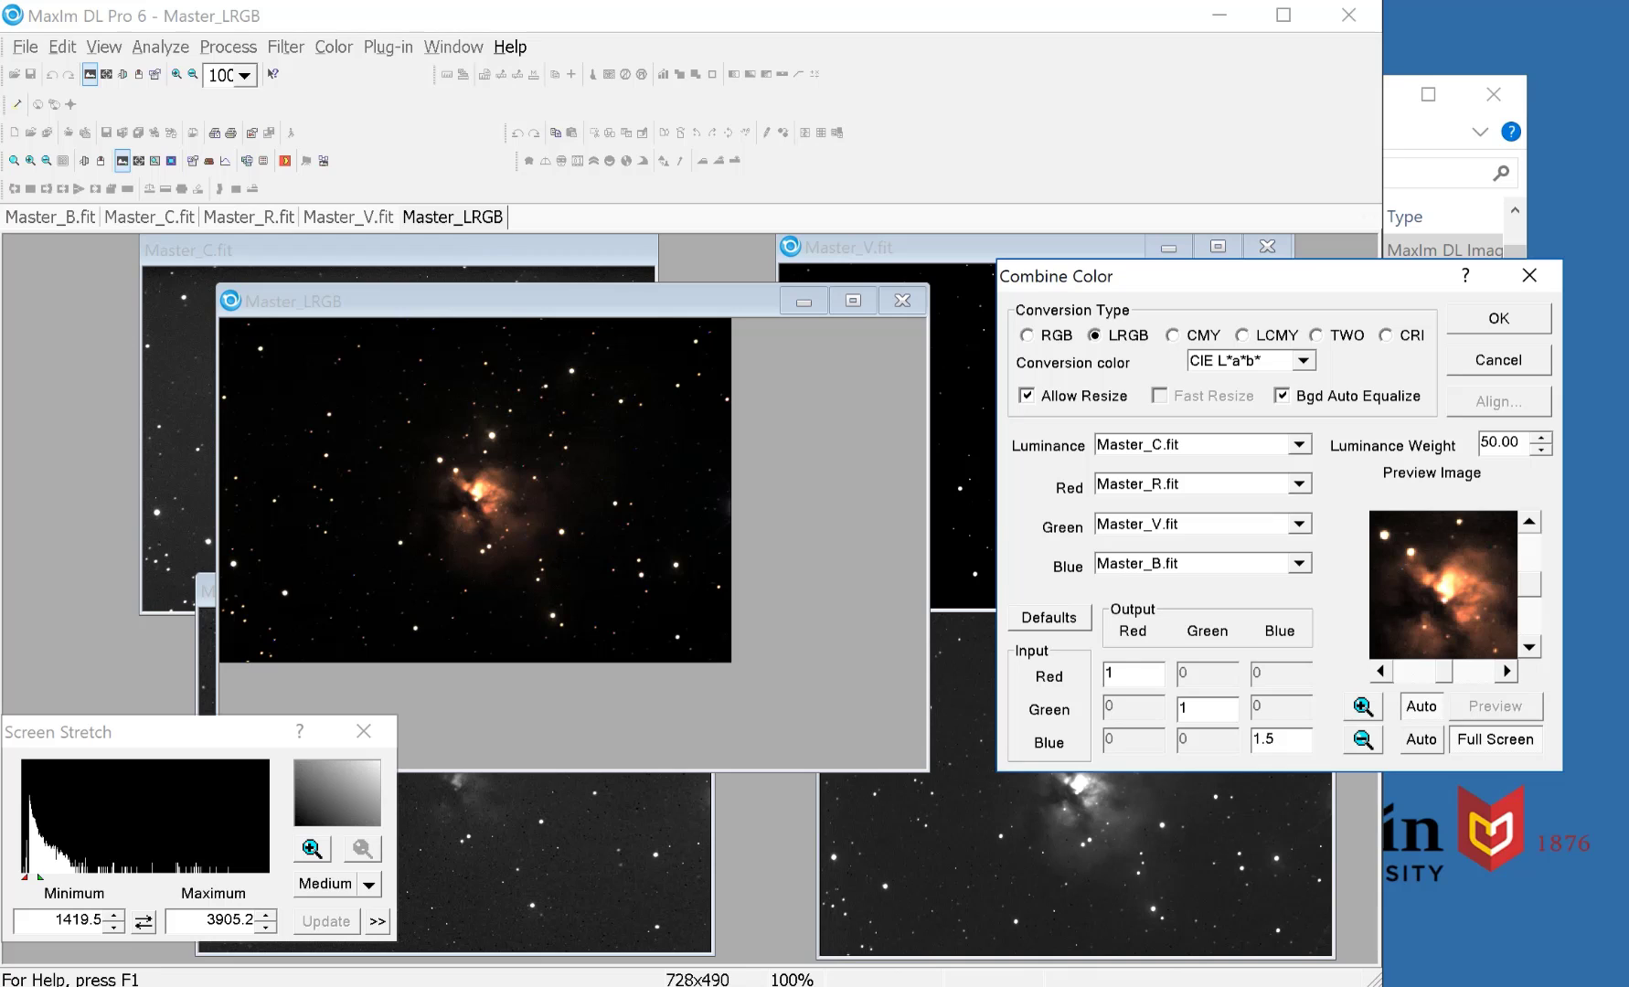
double_click(1263, 739)
text(3)
click(1495, 740)
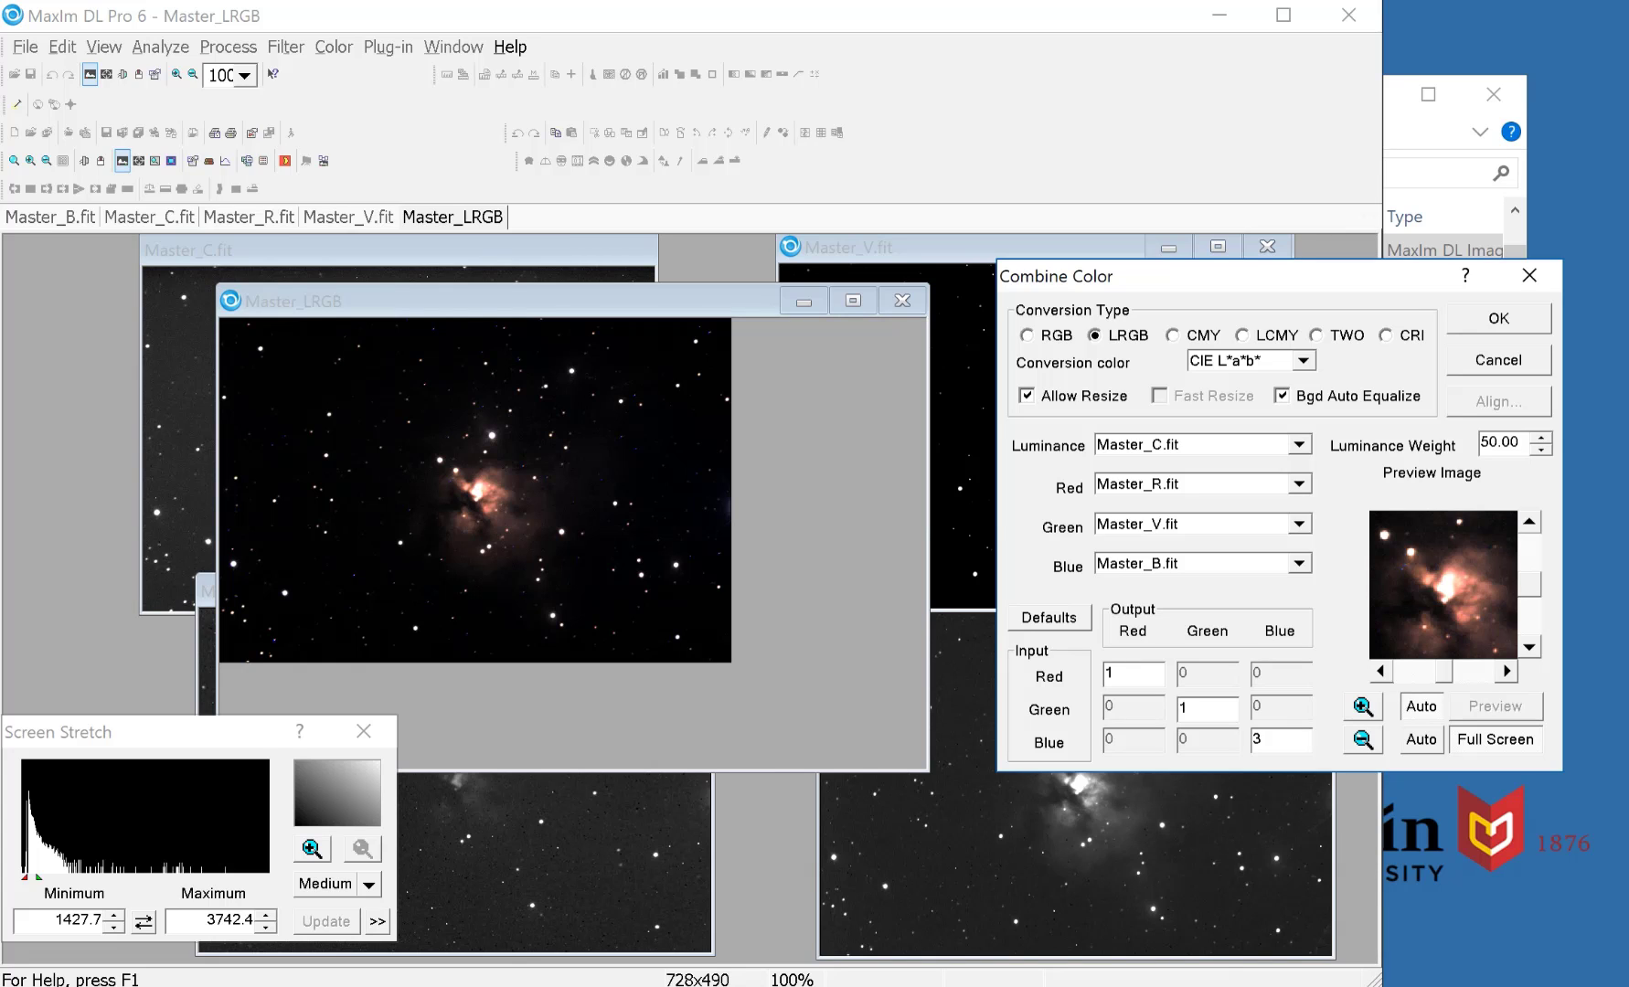
- Try a blue input-to-output weight of 10 and preview the LRGB combination full screen
double_click(1260, 740)
text(10)
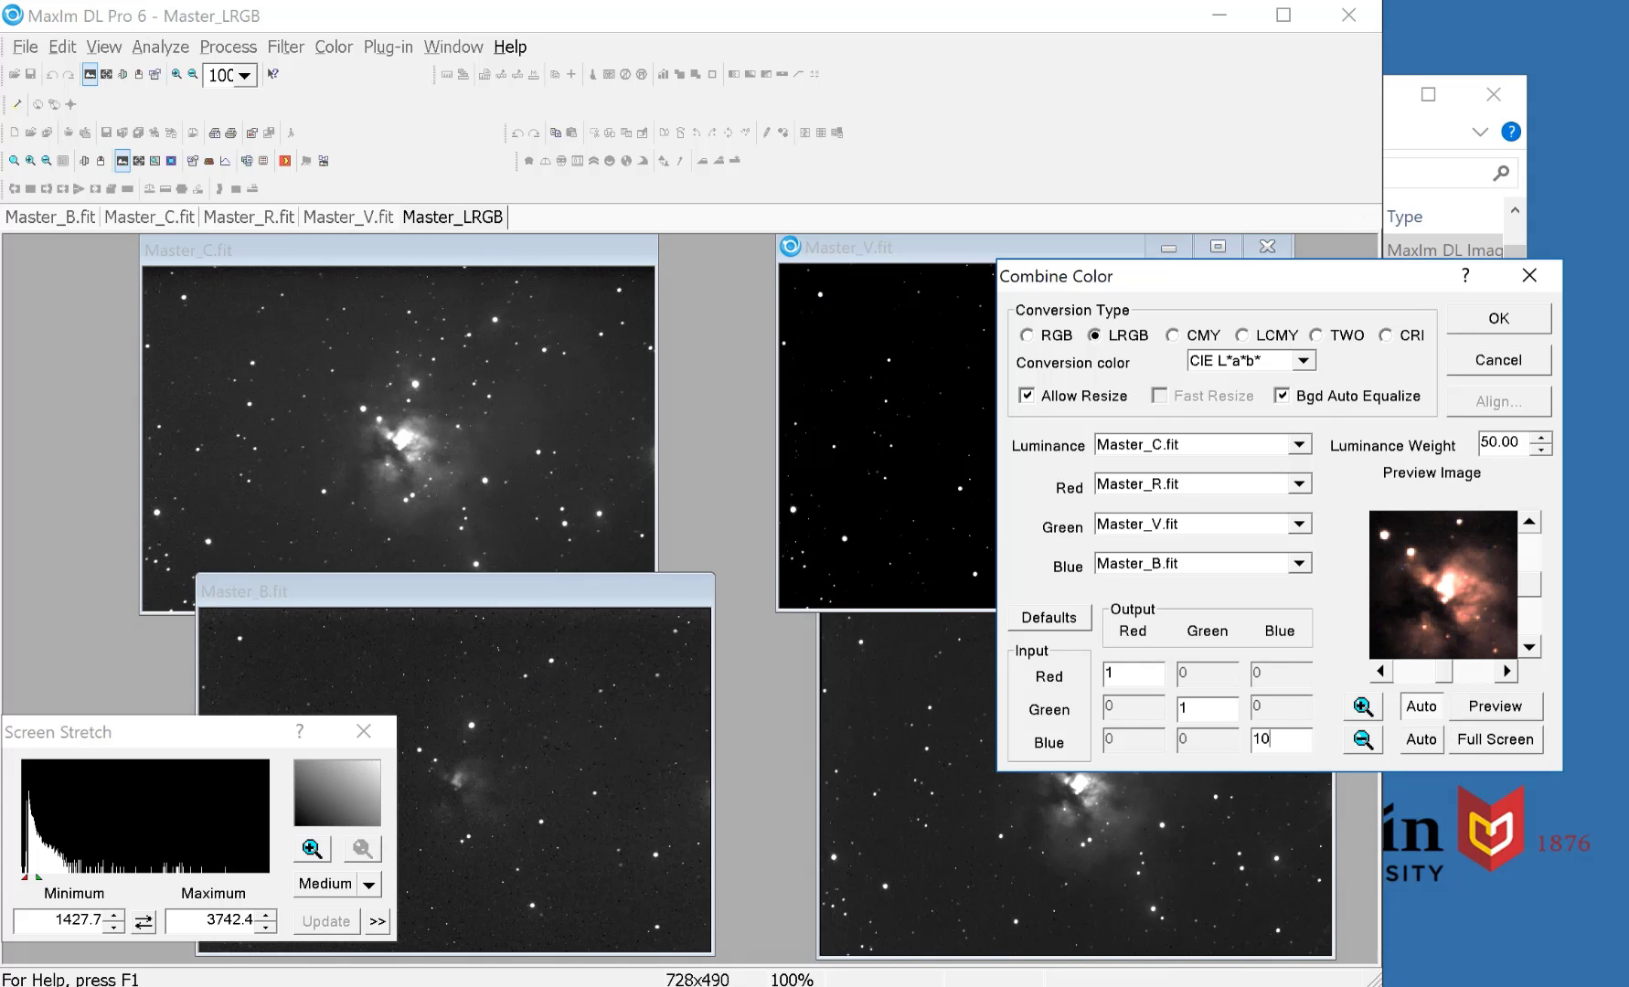
click(1495, 739)
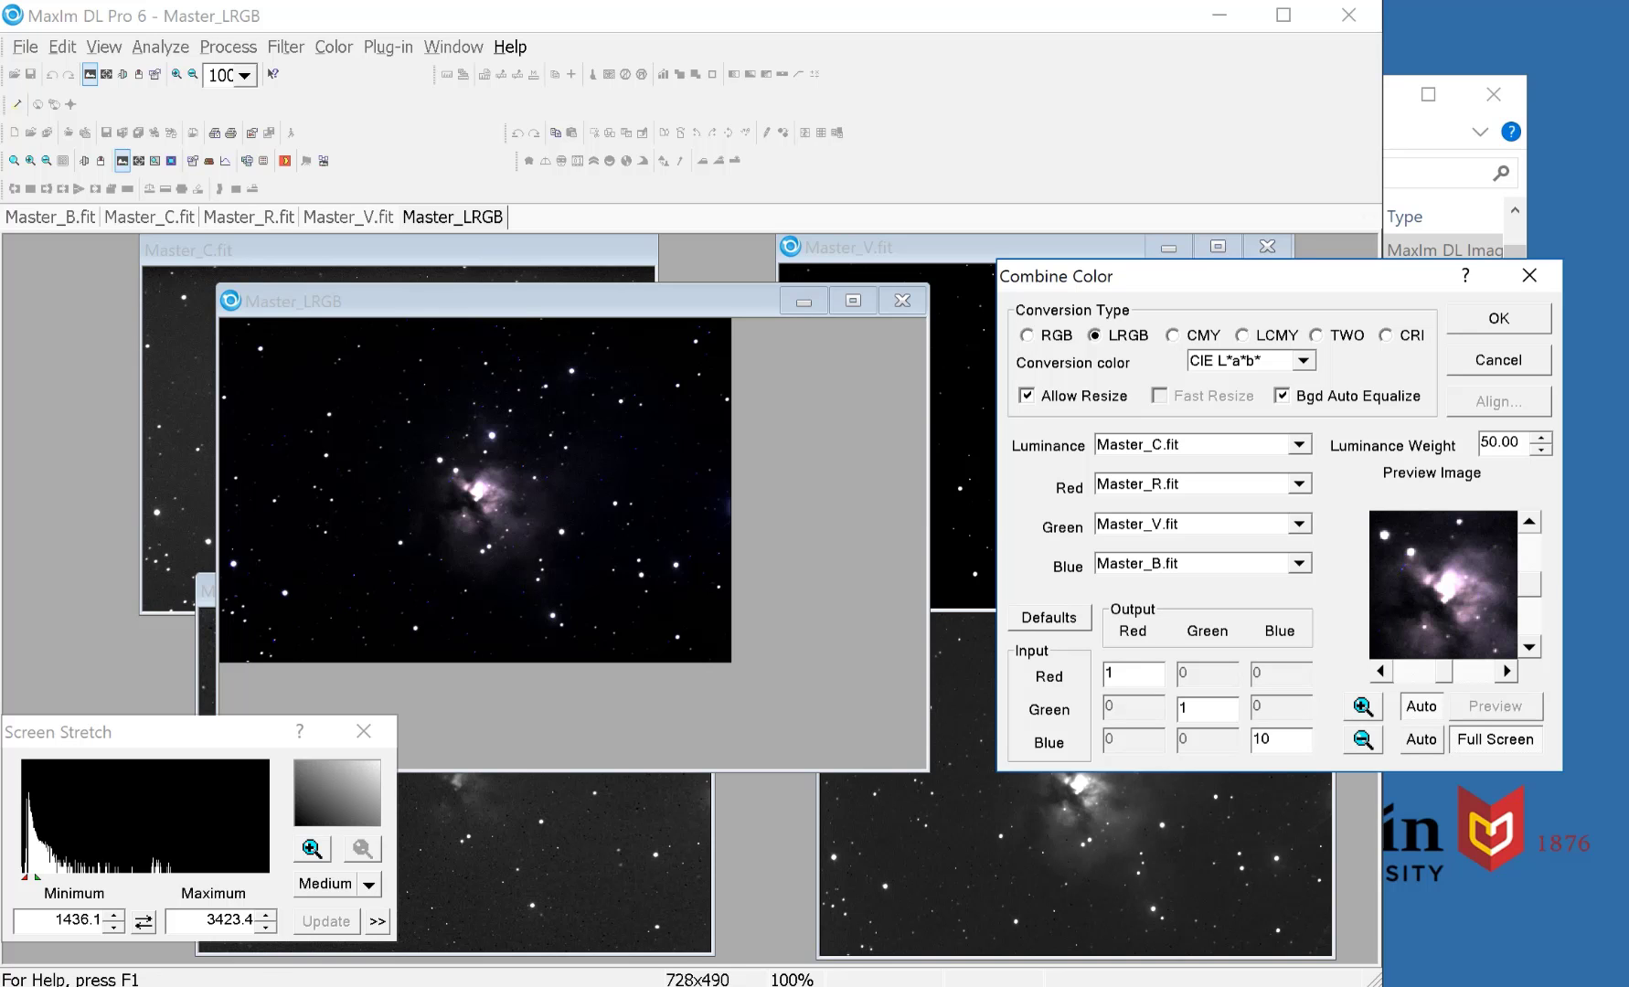
- Inspect the Master_LRGB preview at up to 800% around the nebula core for stray blue pixels, and return to 200%
click(176, 74)
click(177, 74)
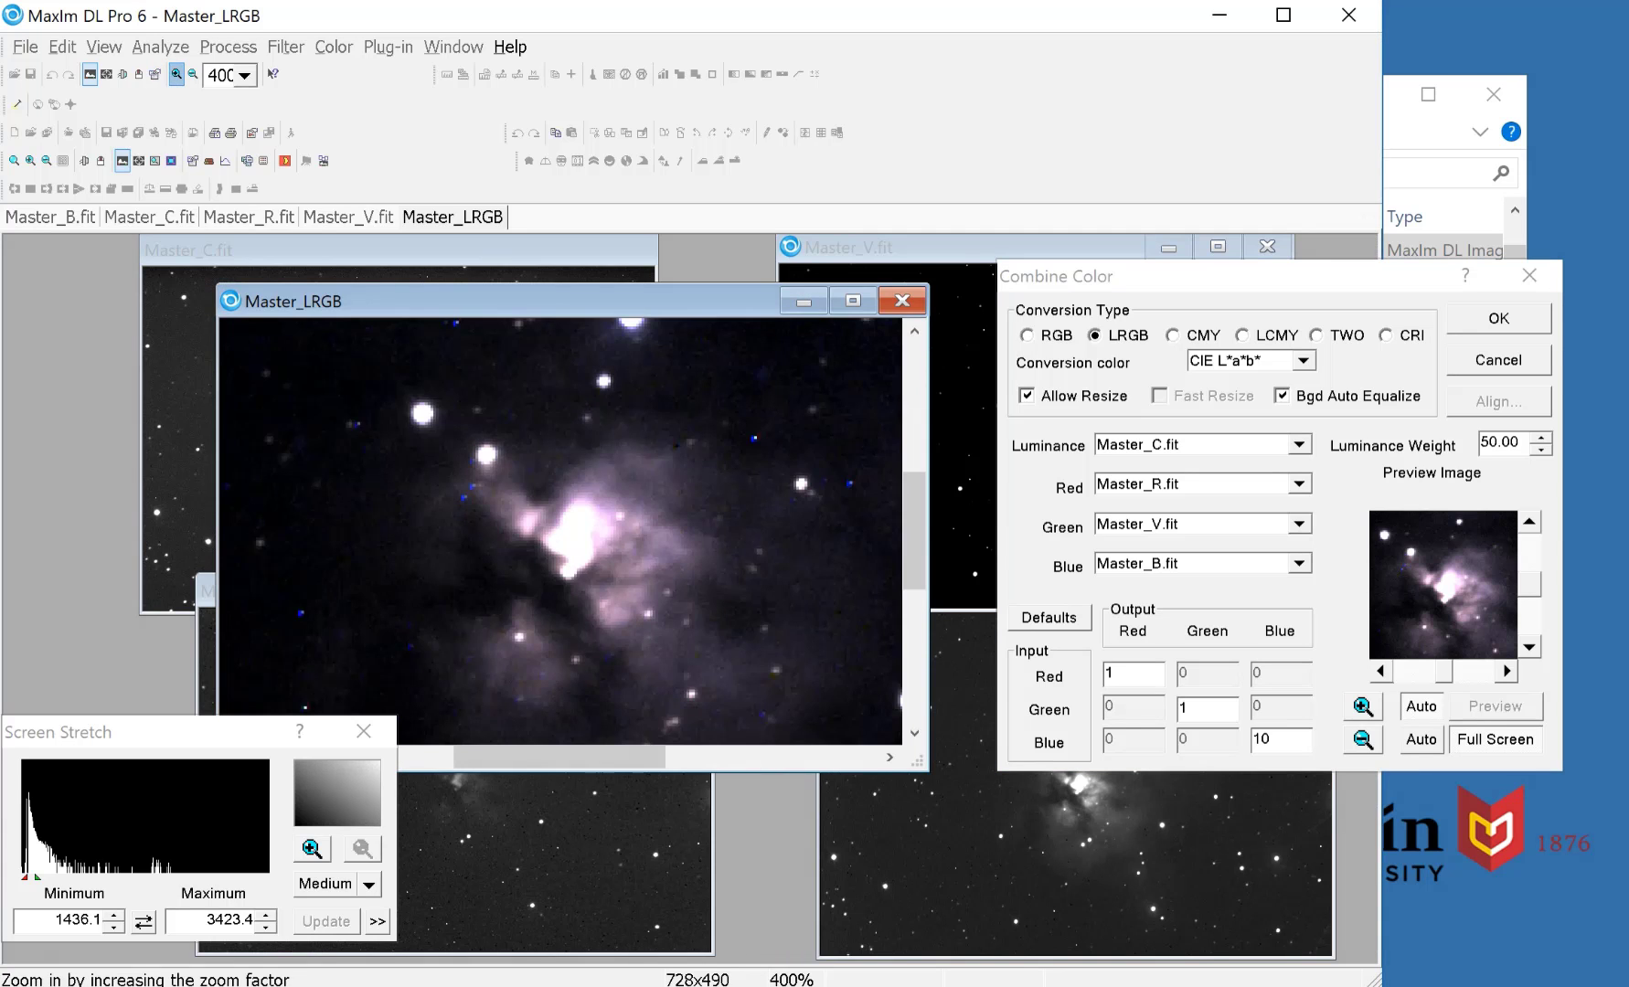
click(176, 74)
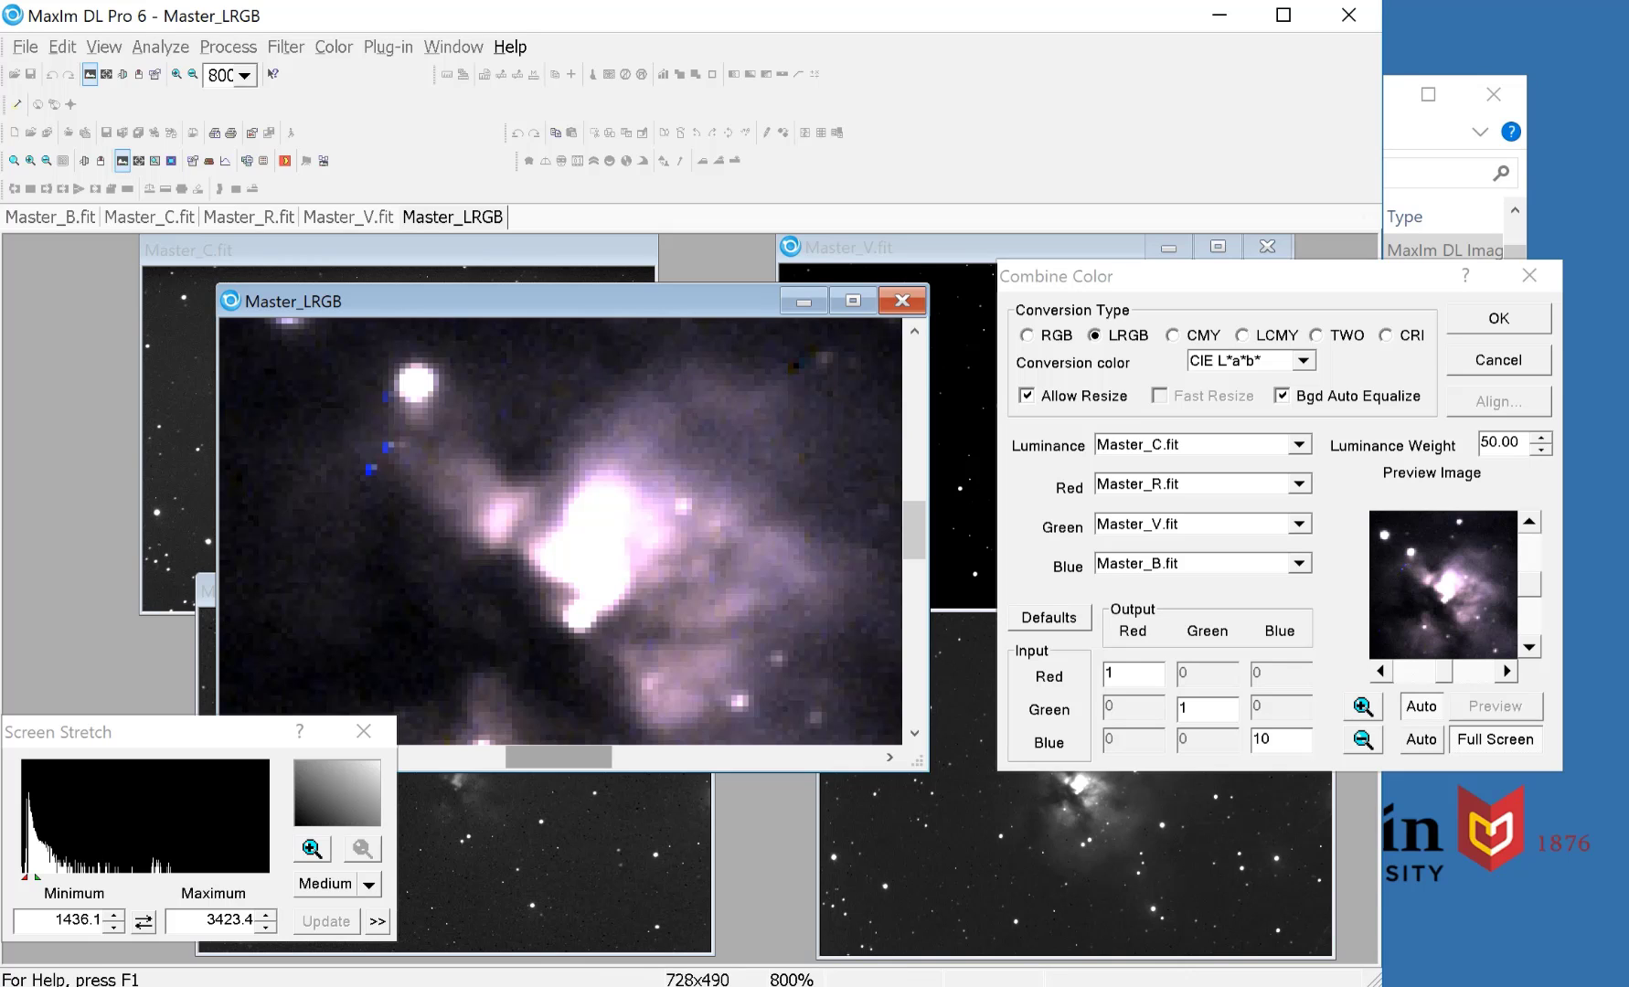
drag(559, 757, 516, 757)
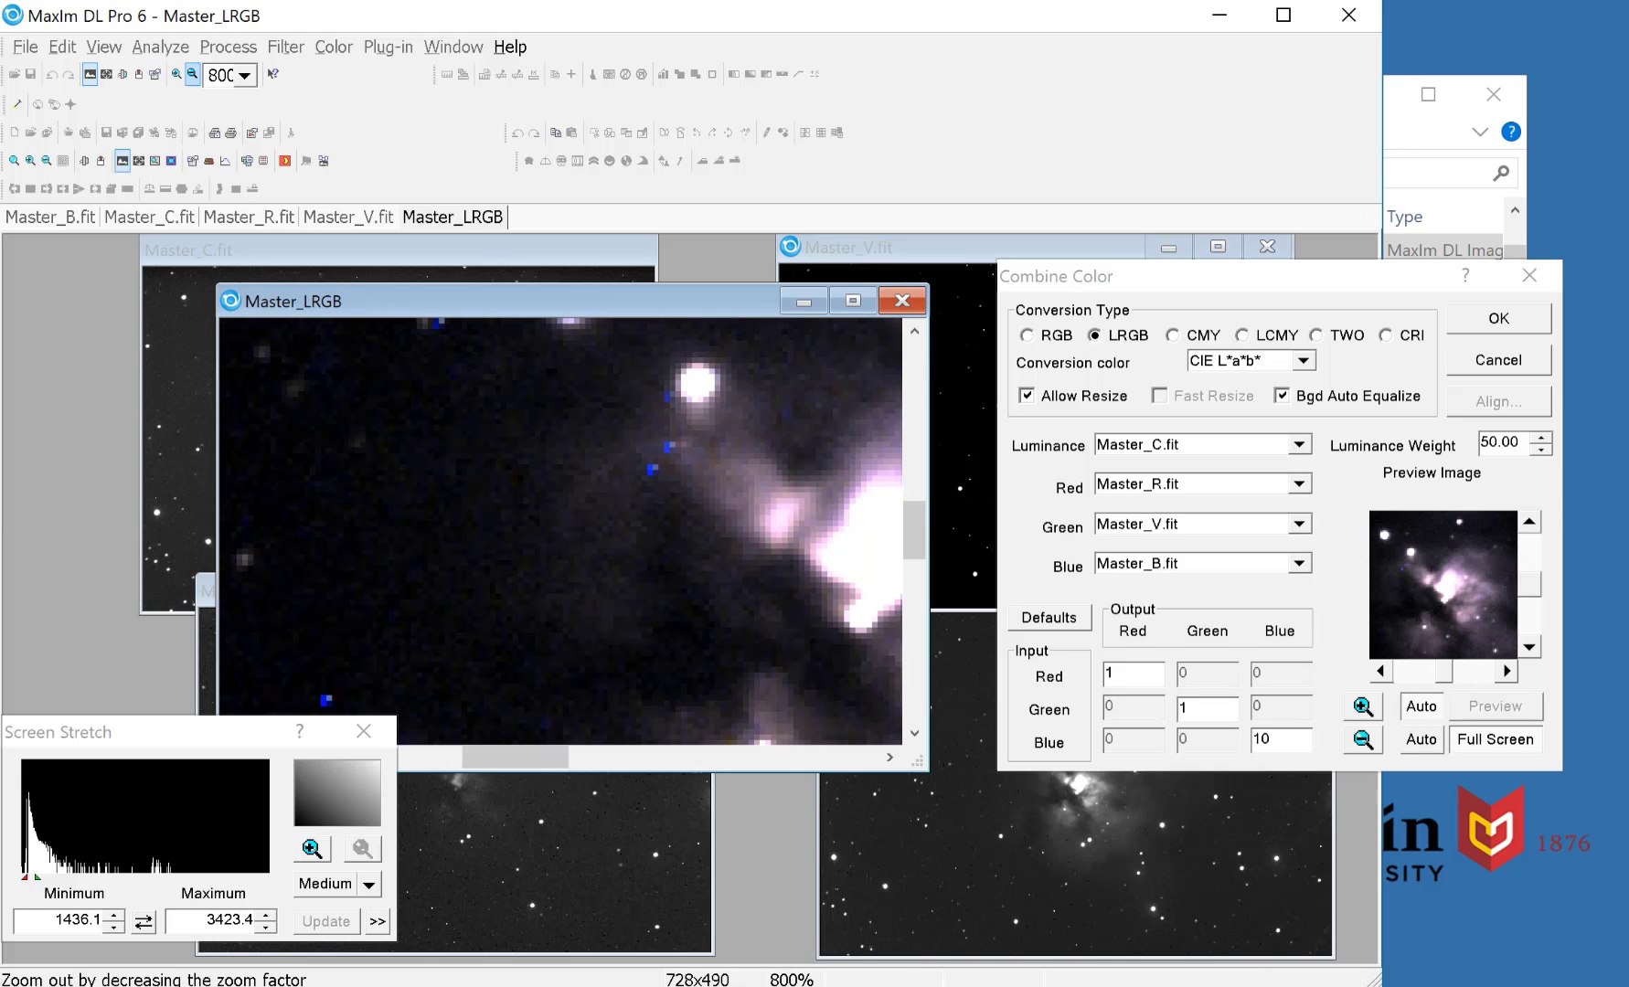
click(192, 74)
click(192, 74)
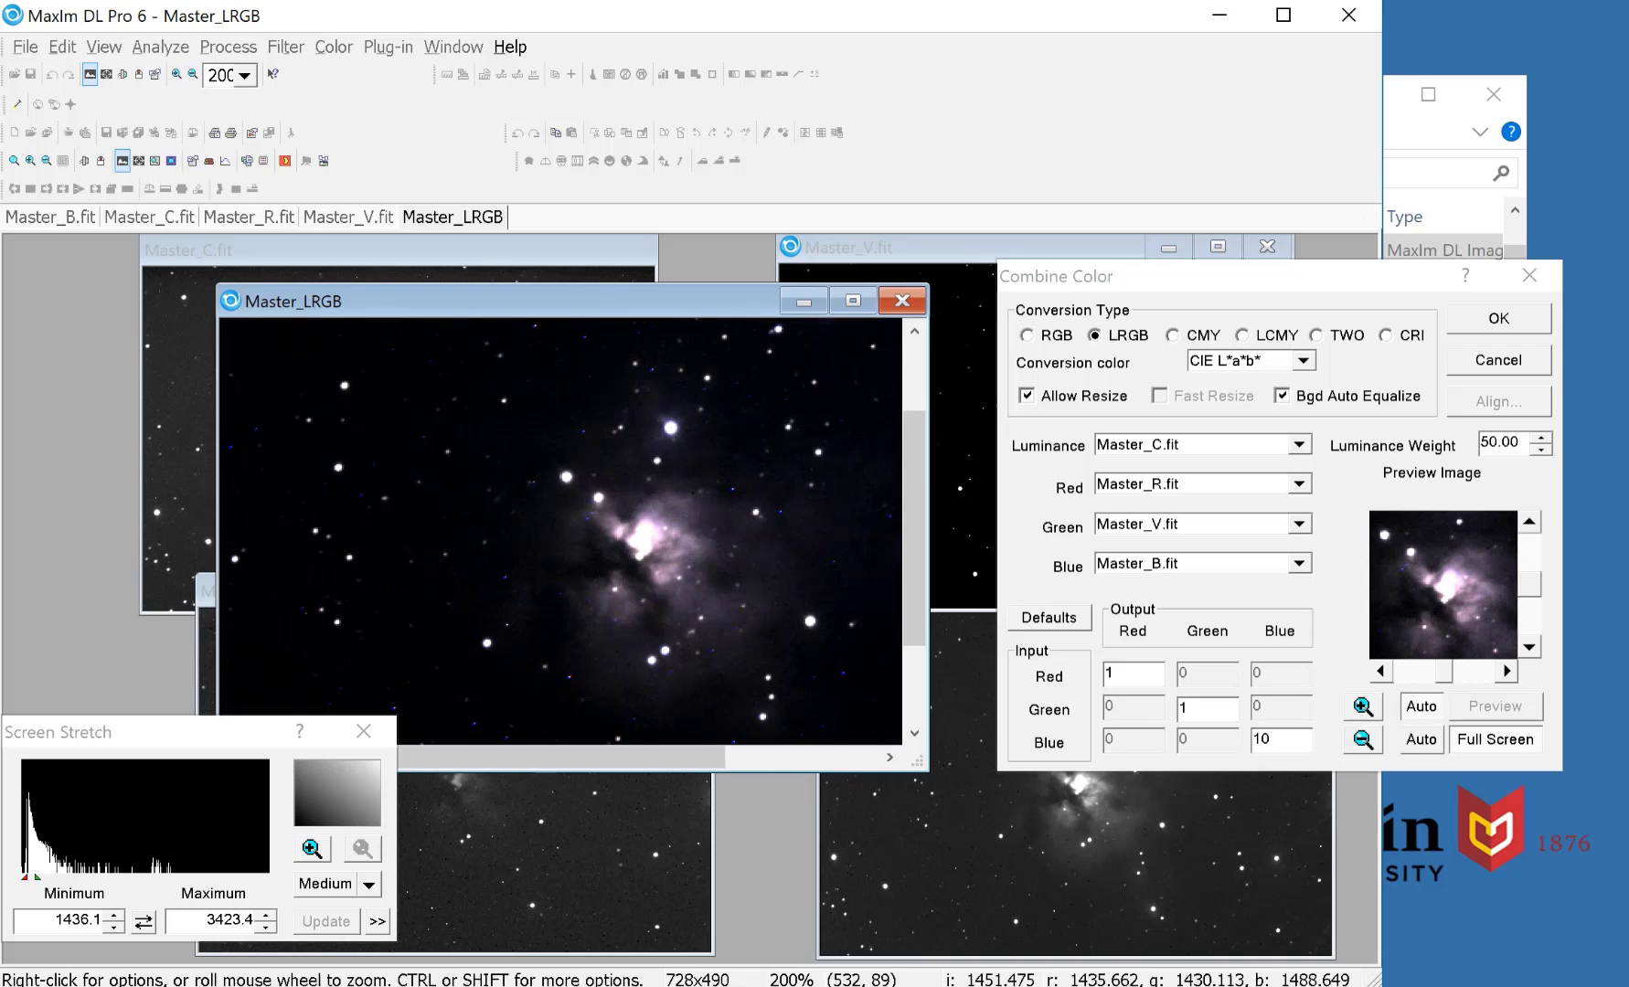
- Set the blue input-to-output weight to 5, refresh the preview, and reposition and enlarge the Master_LRGB window
double_click(1262, 740)
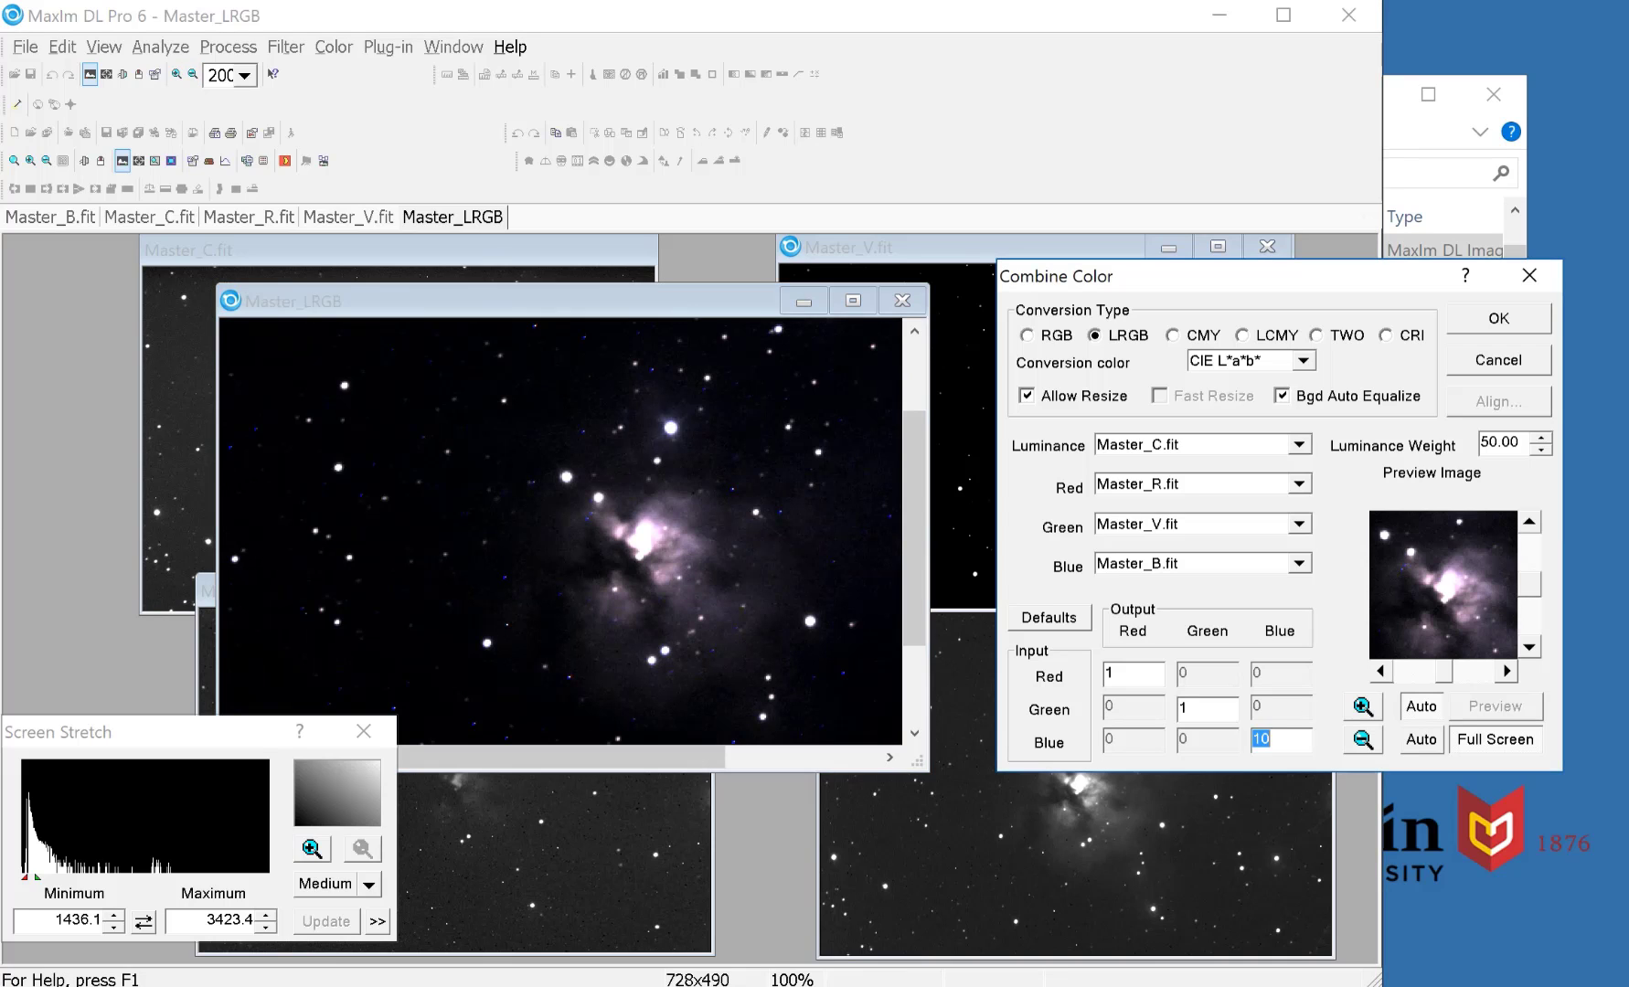
text(5)
click(1495, 706)
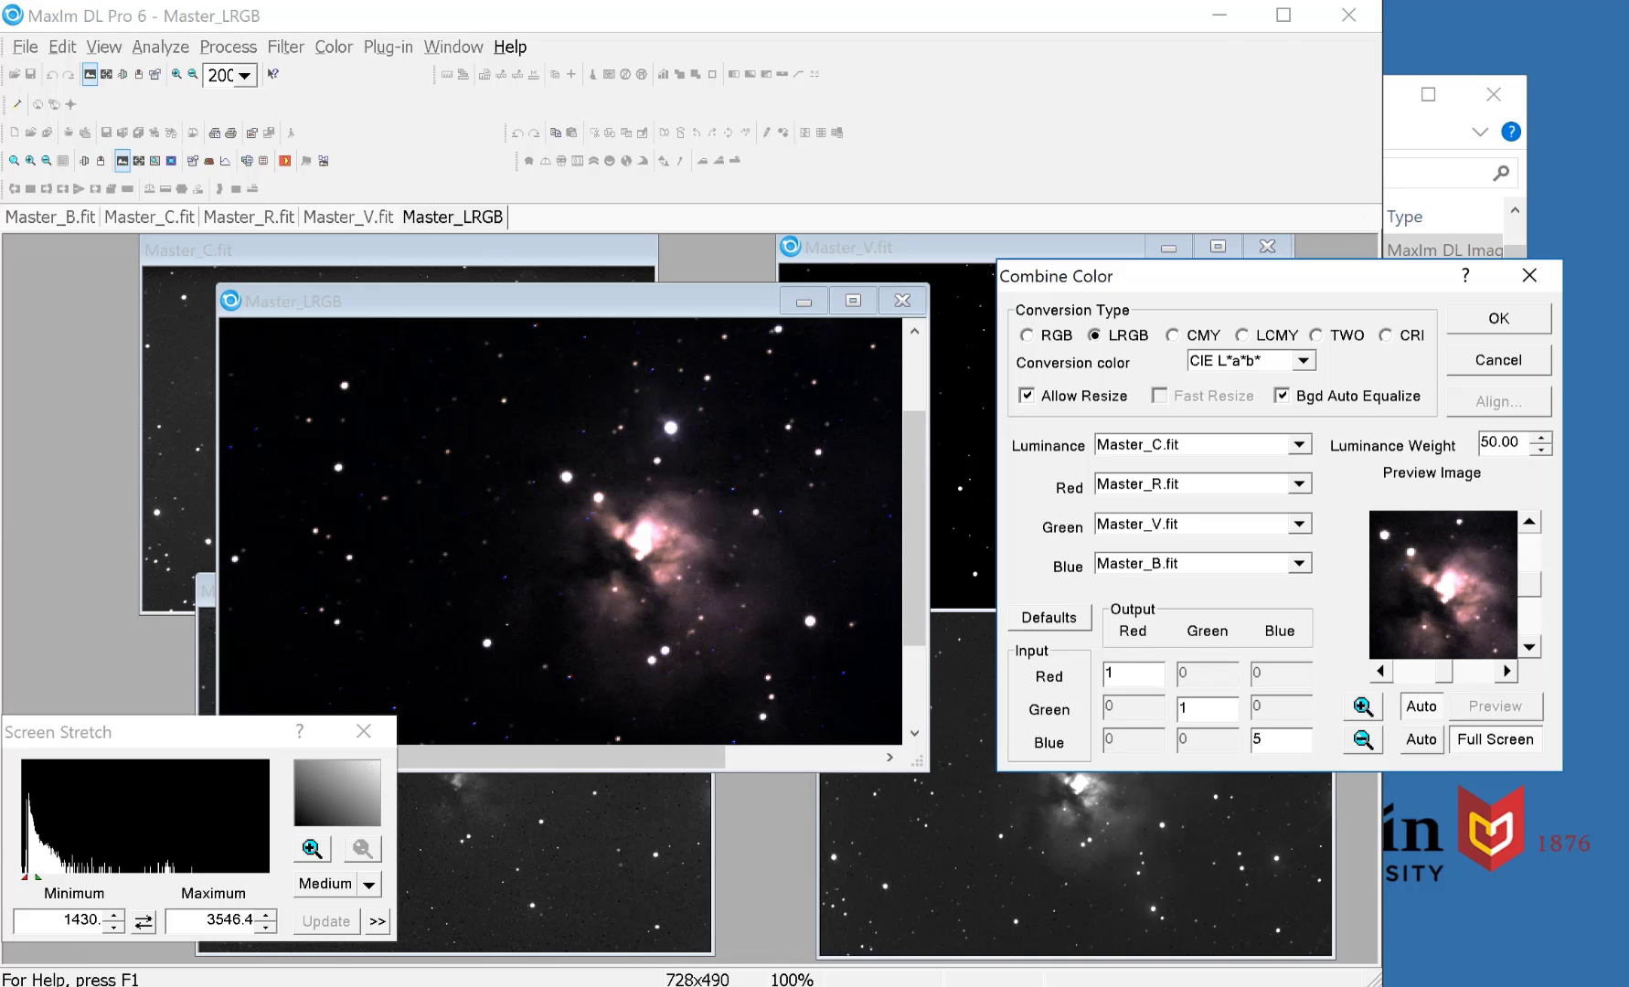
drag(366, 301, 239, 277)
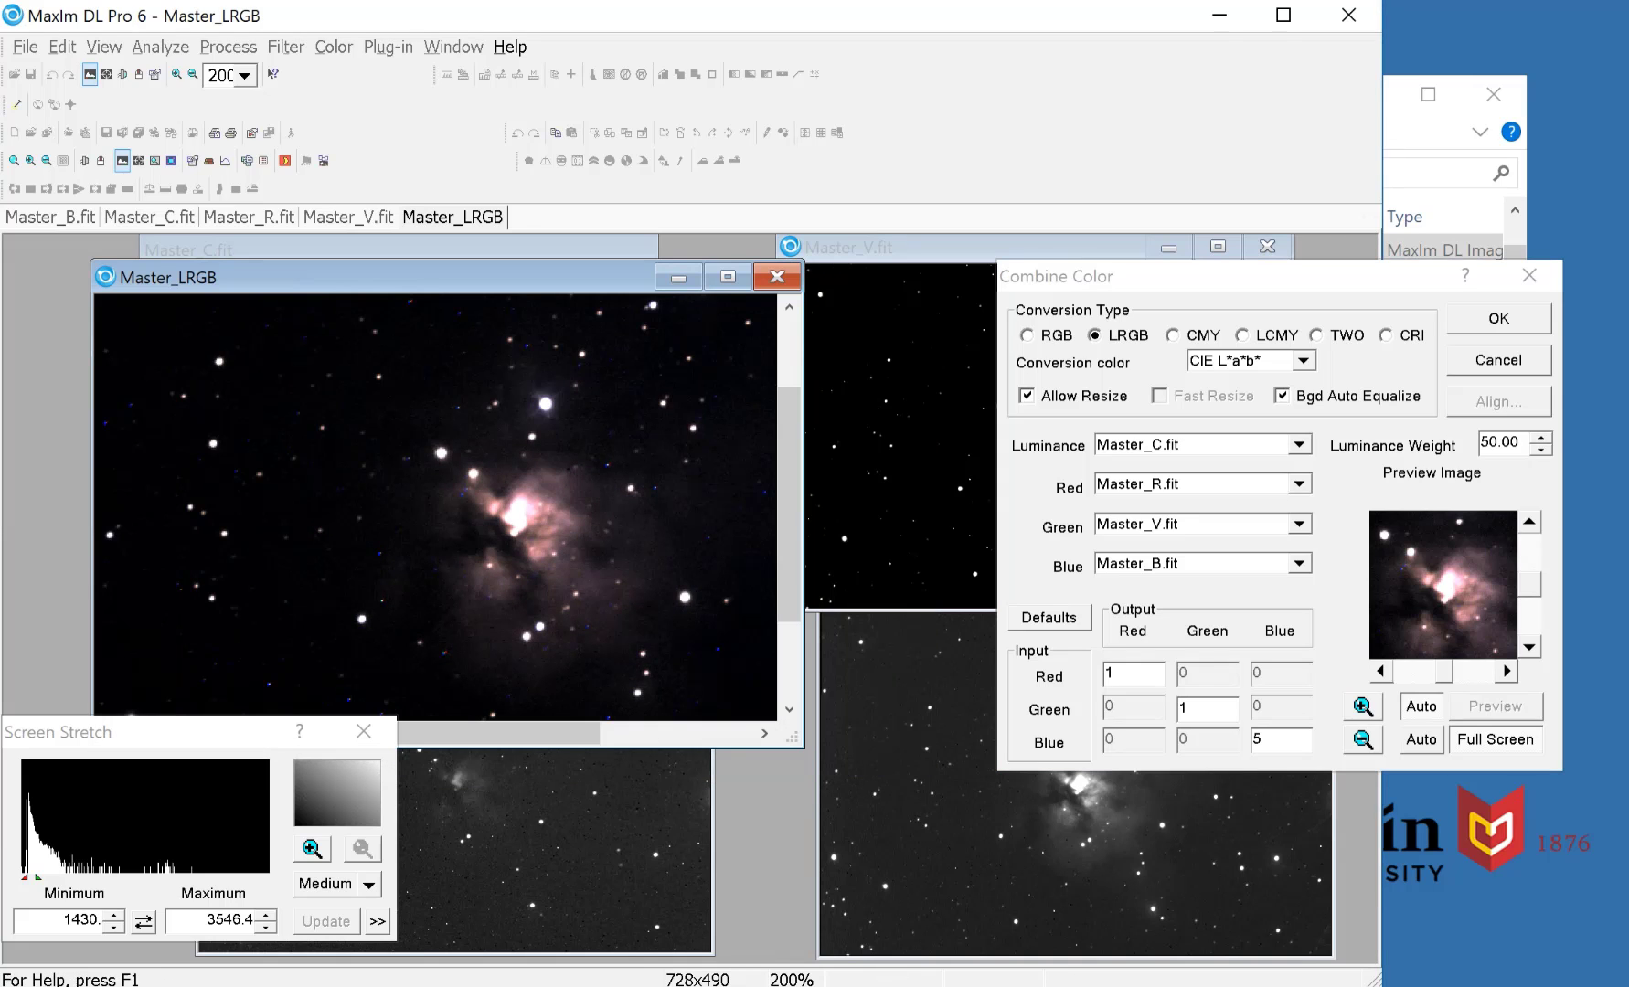
drag(802, 747, 960, 918)
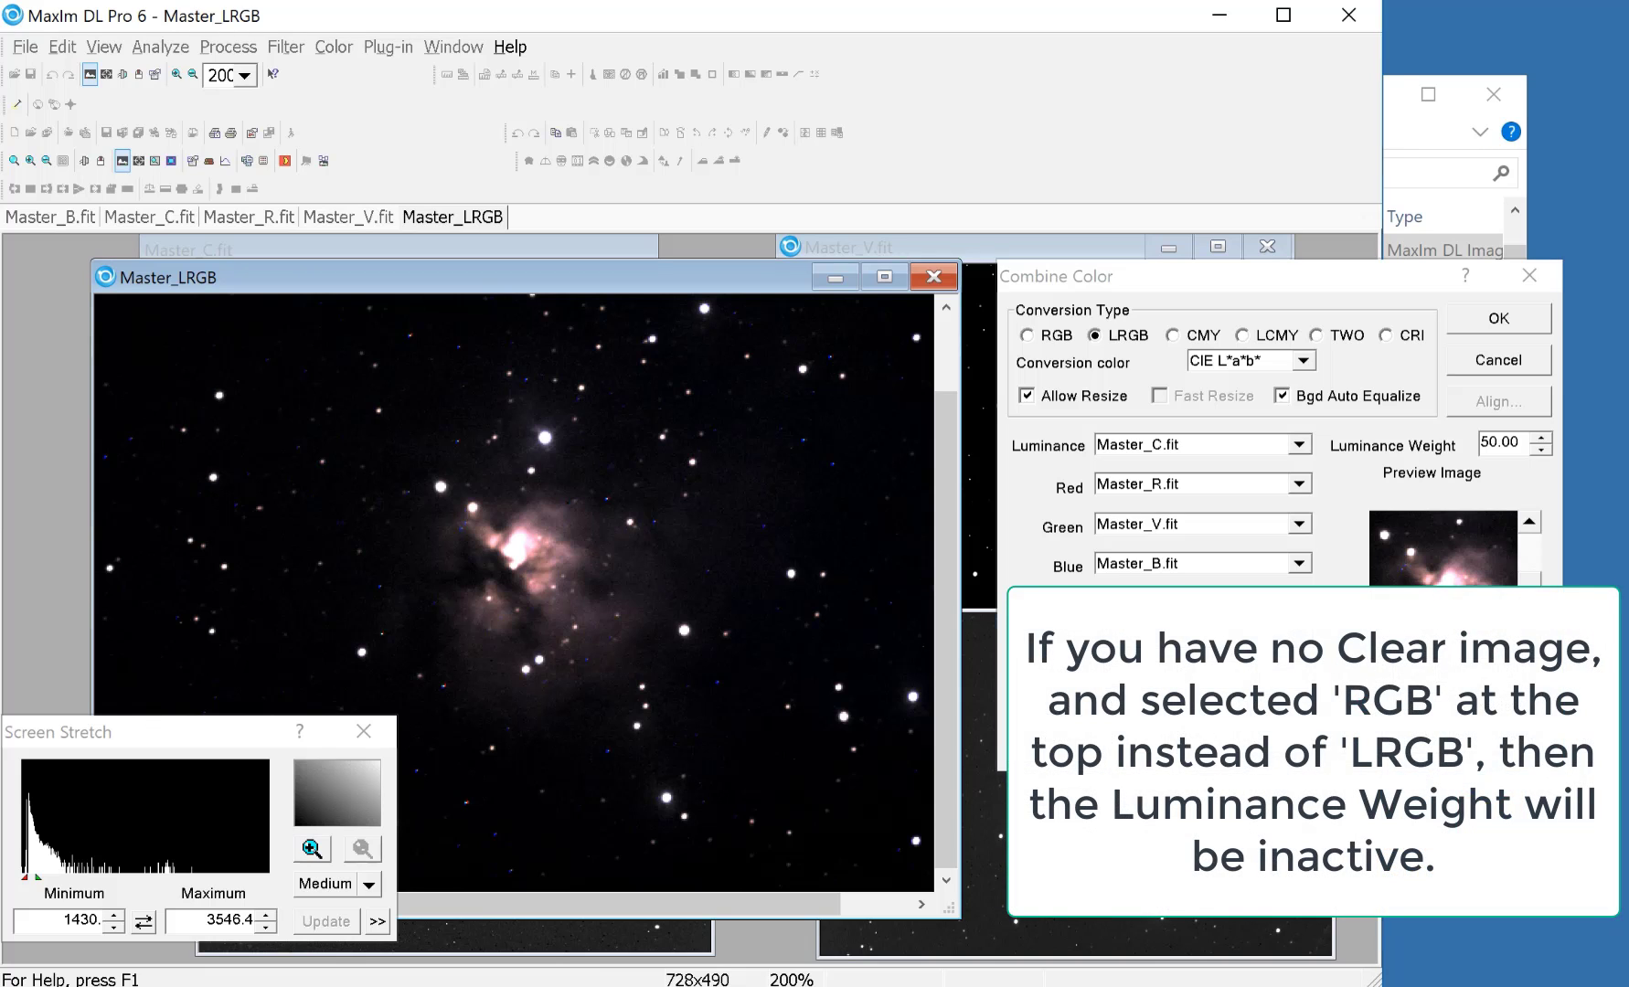
- Try luminance weights of 0 and 30 in the LRGB combination, previewing each full screen
double_click(1499, 443)
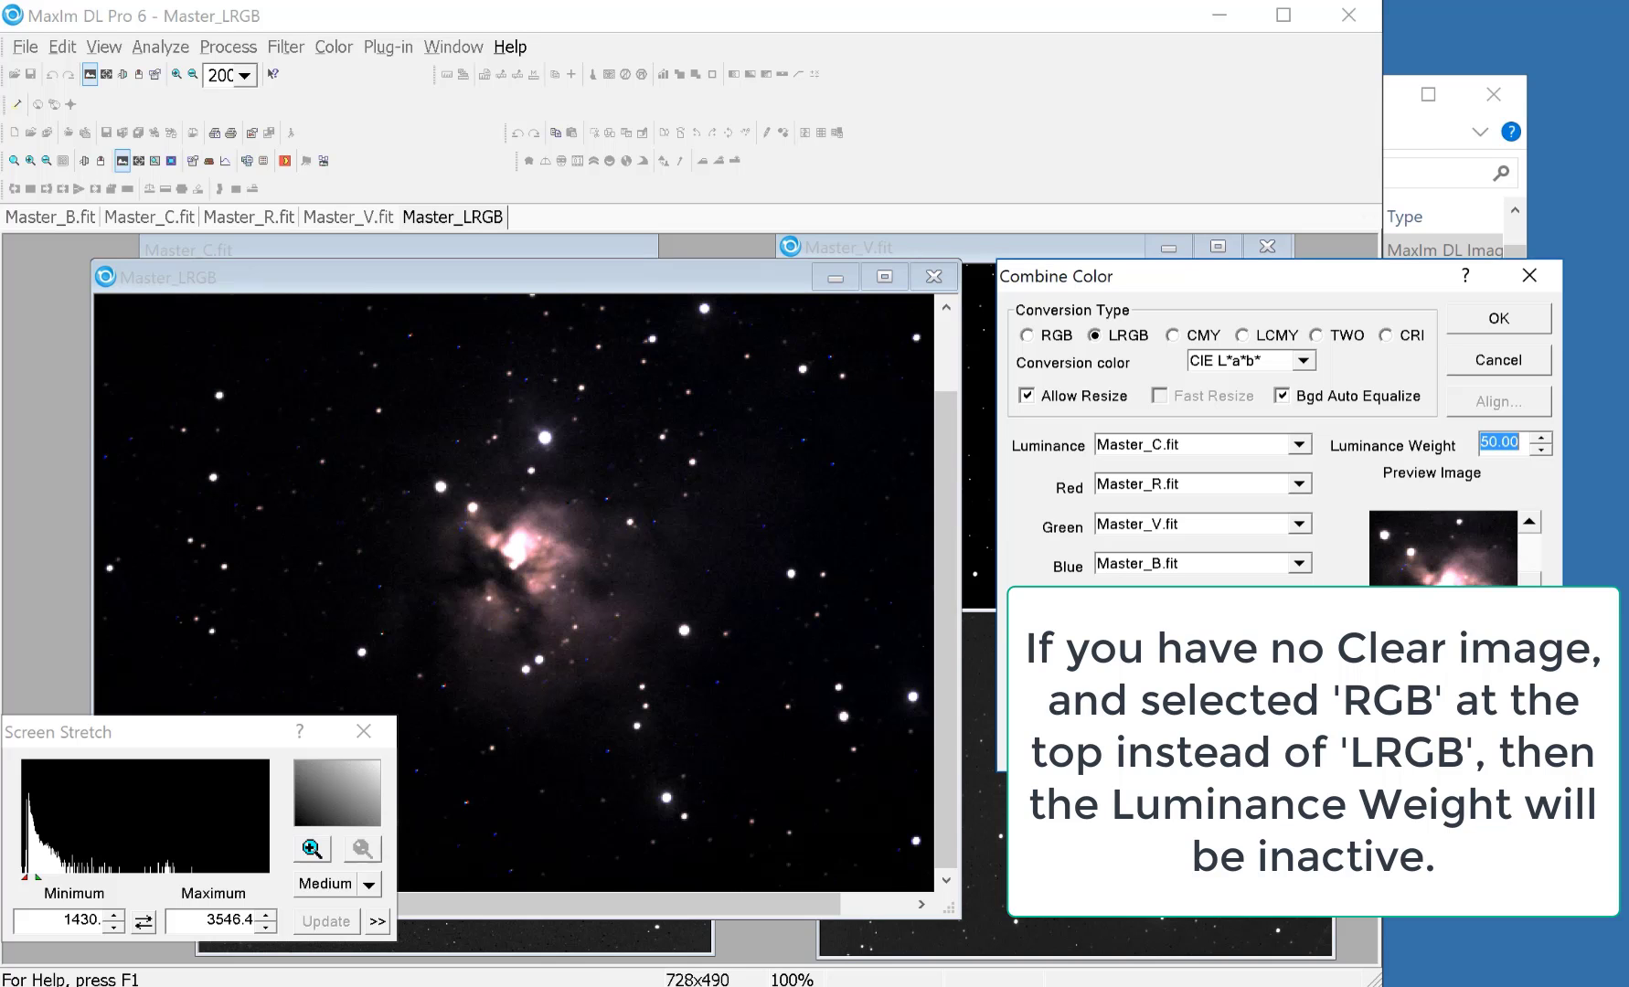
text(0)
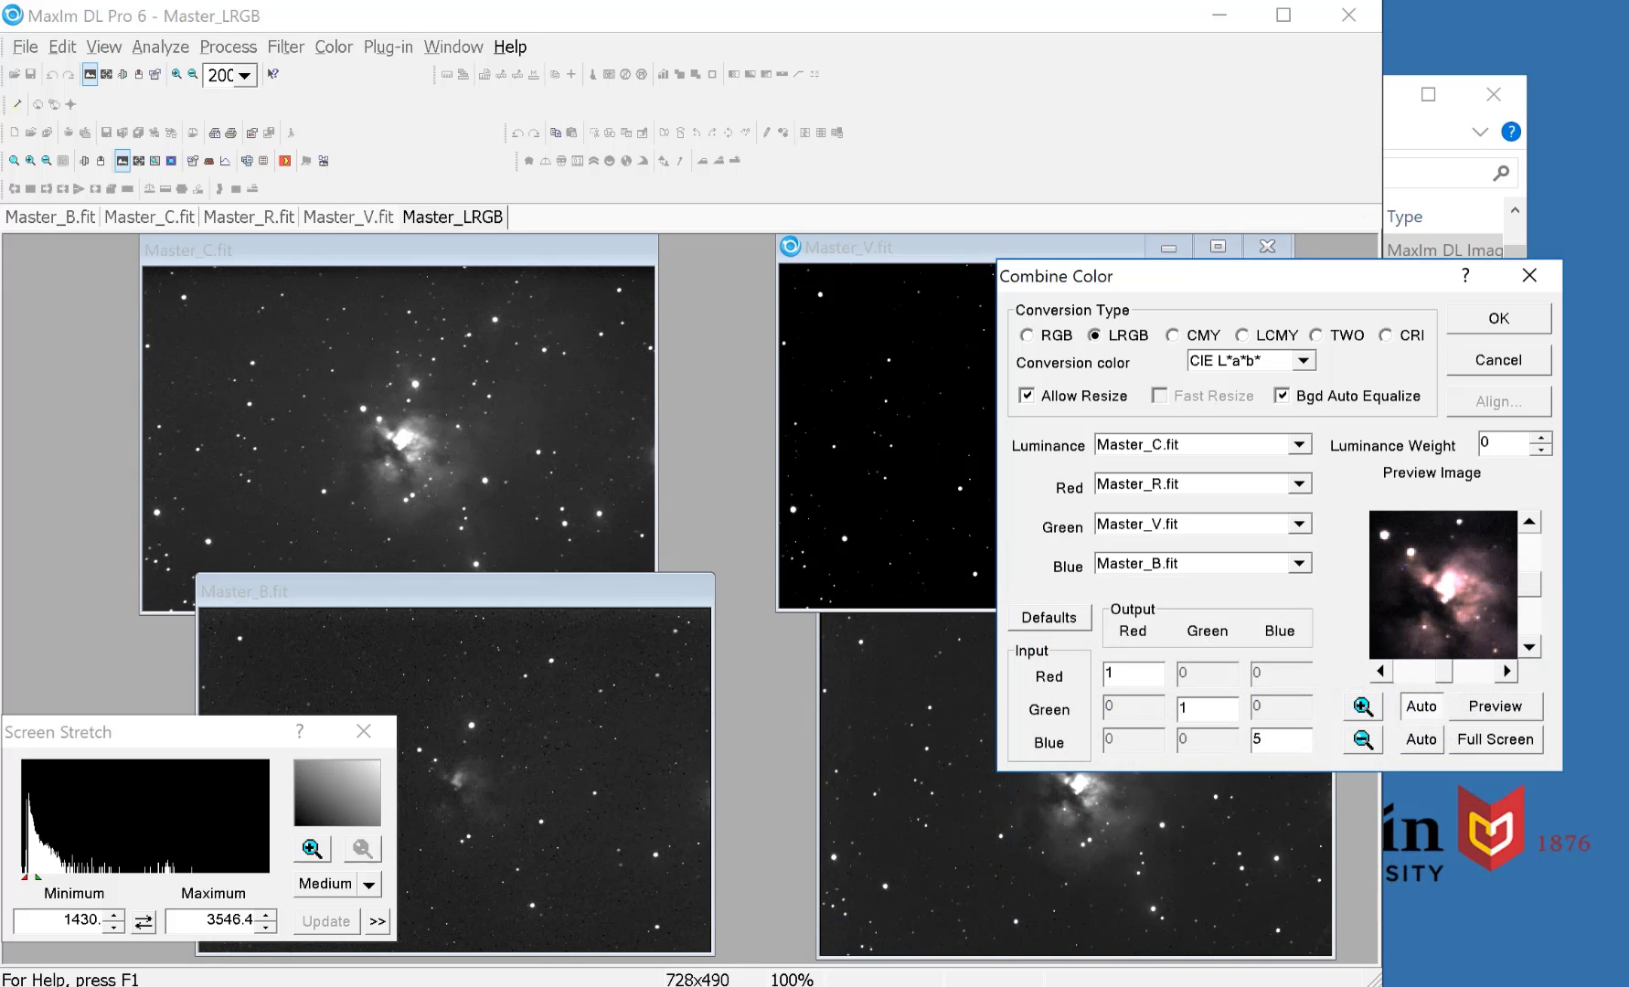
click(1496, 741)
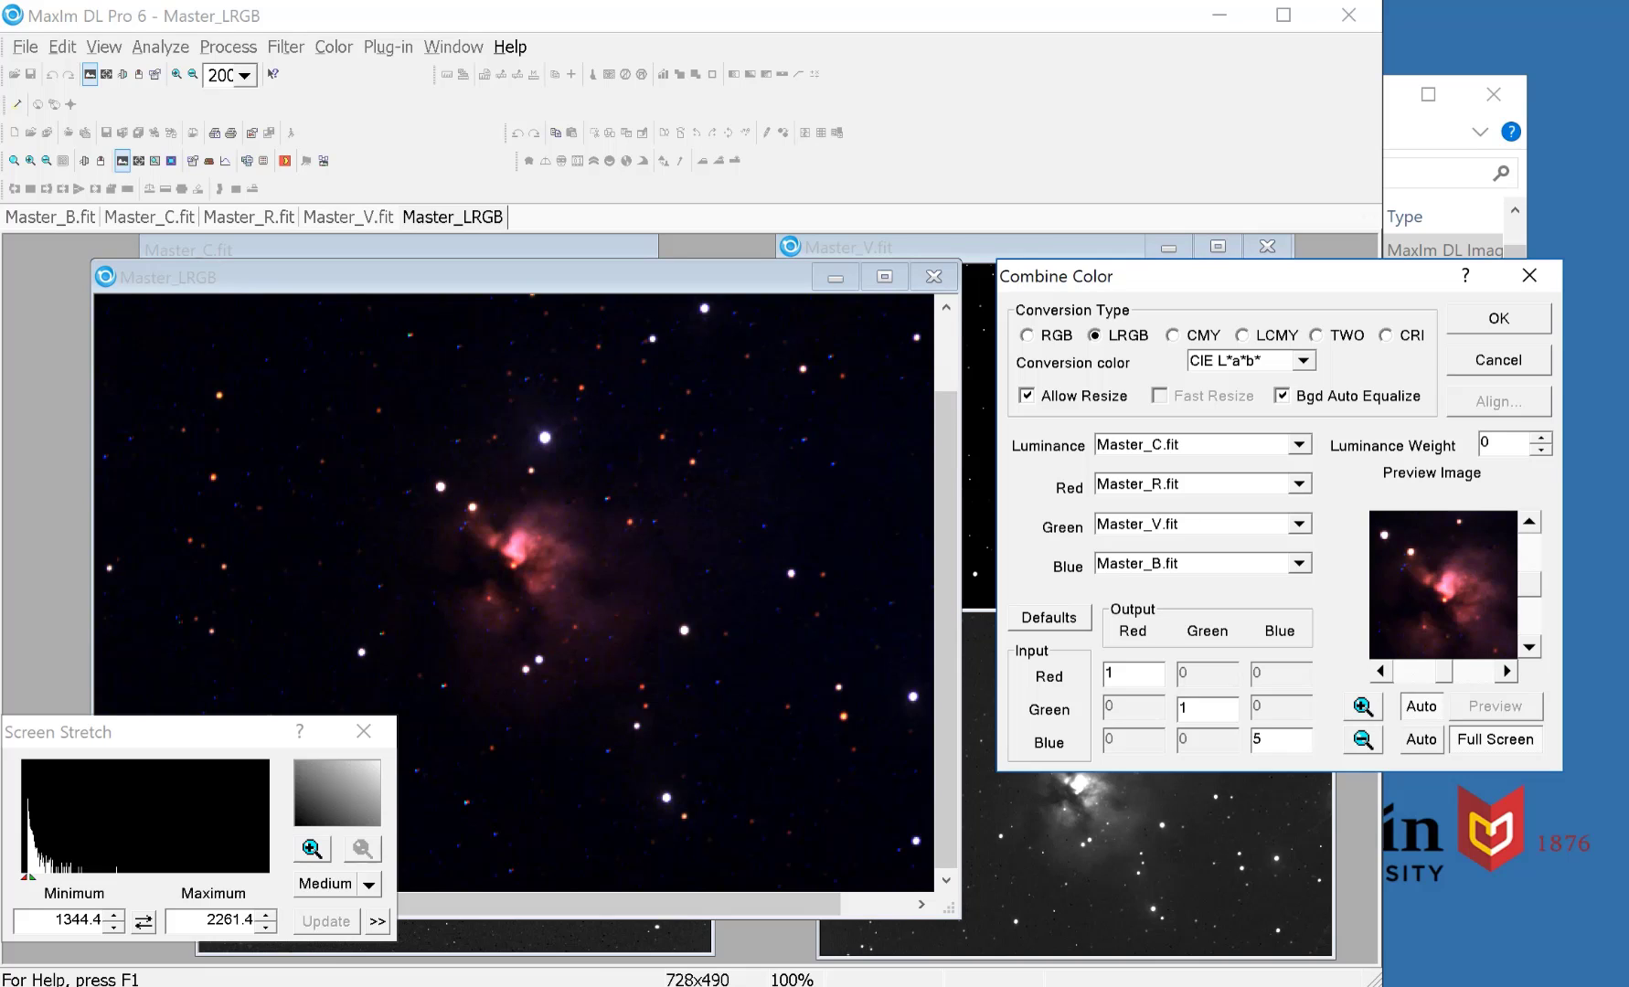
text(3)
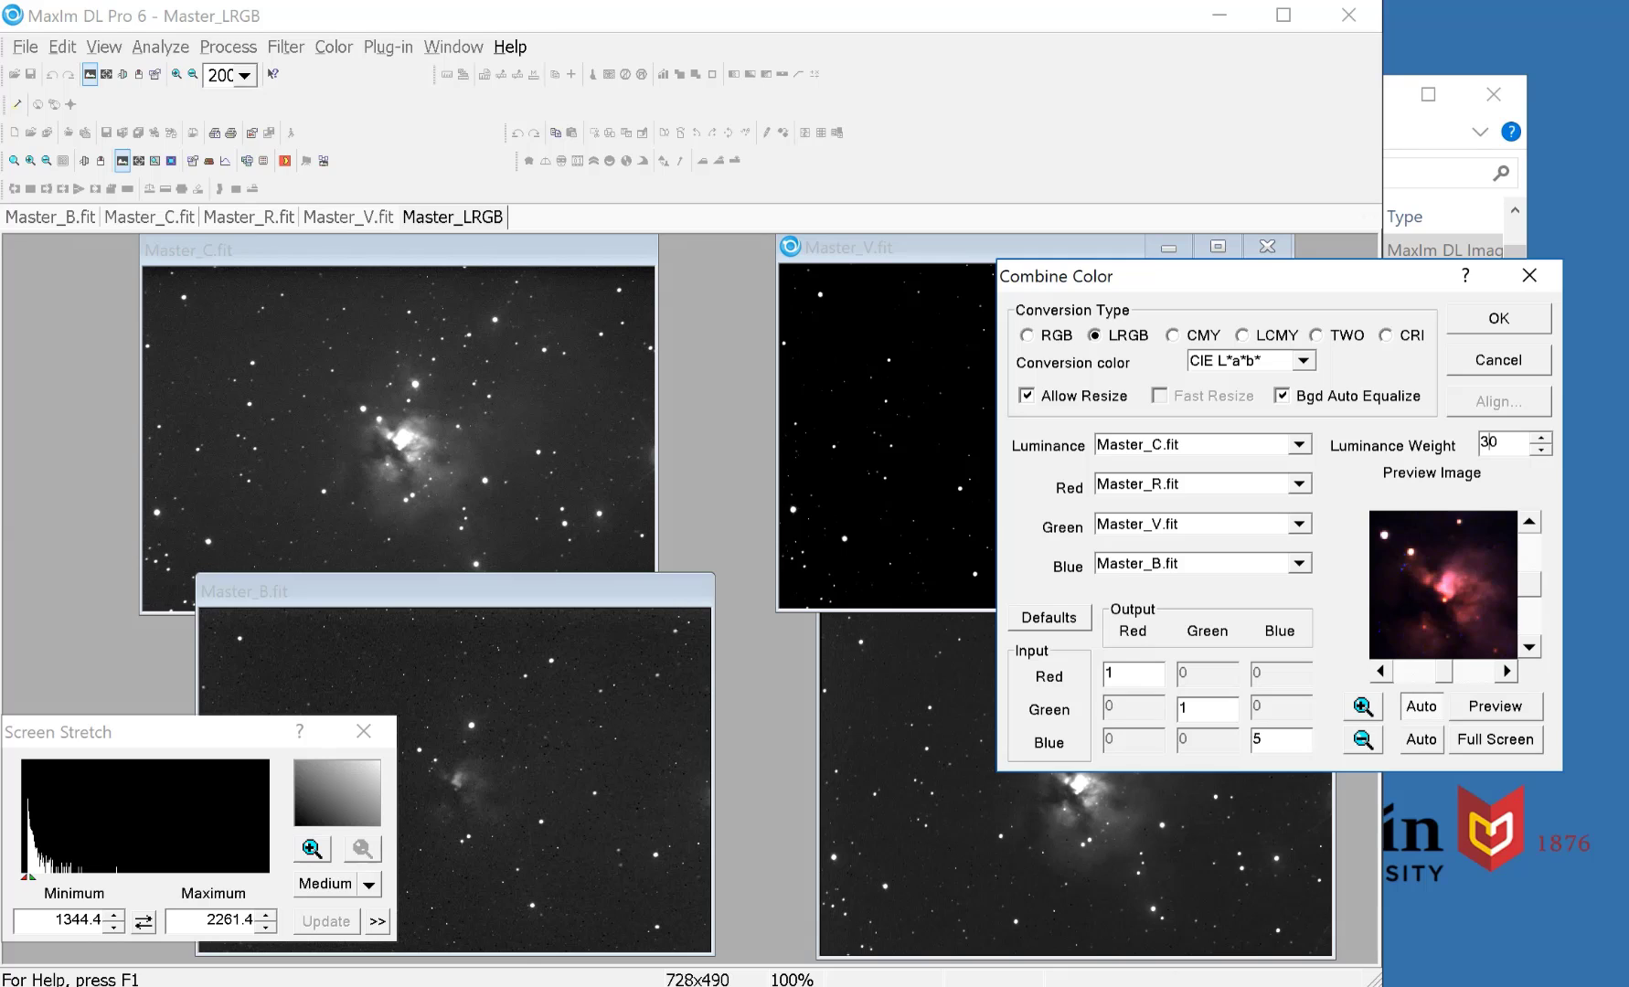
click(1495, 739)
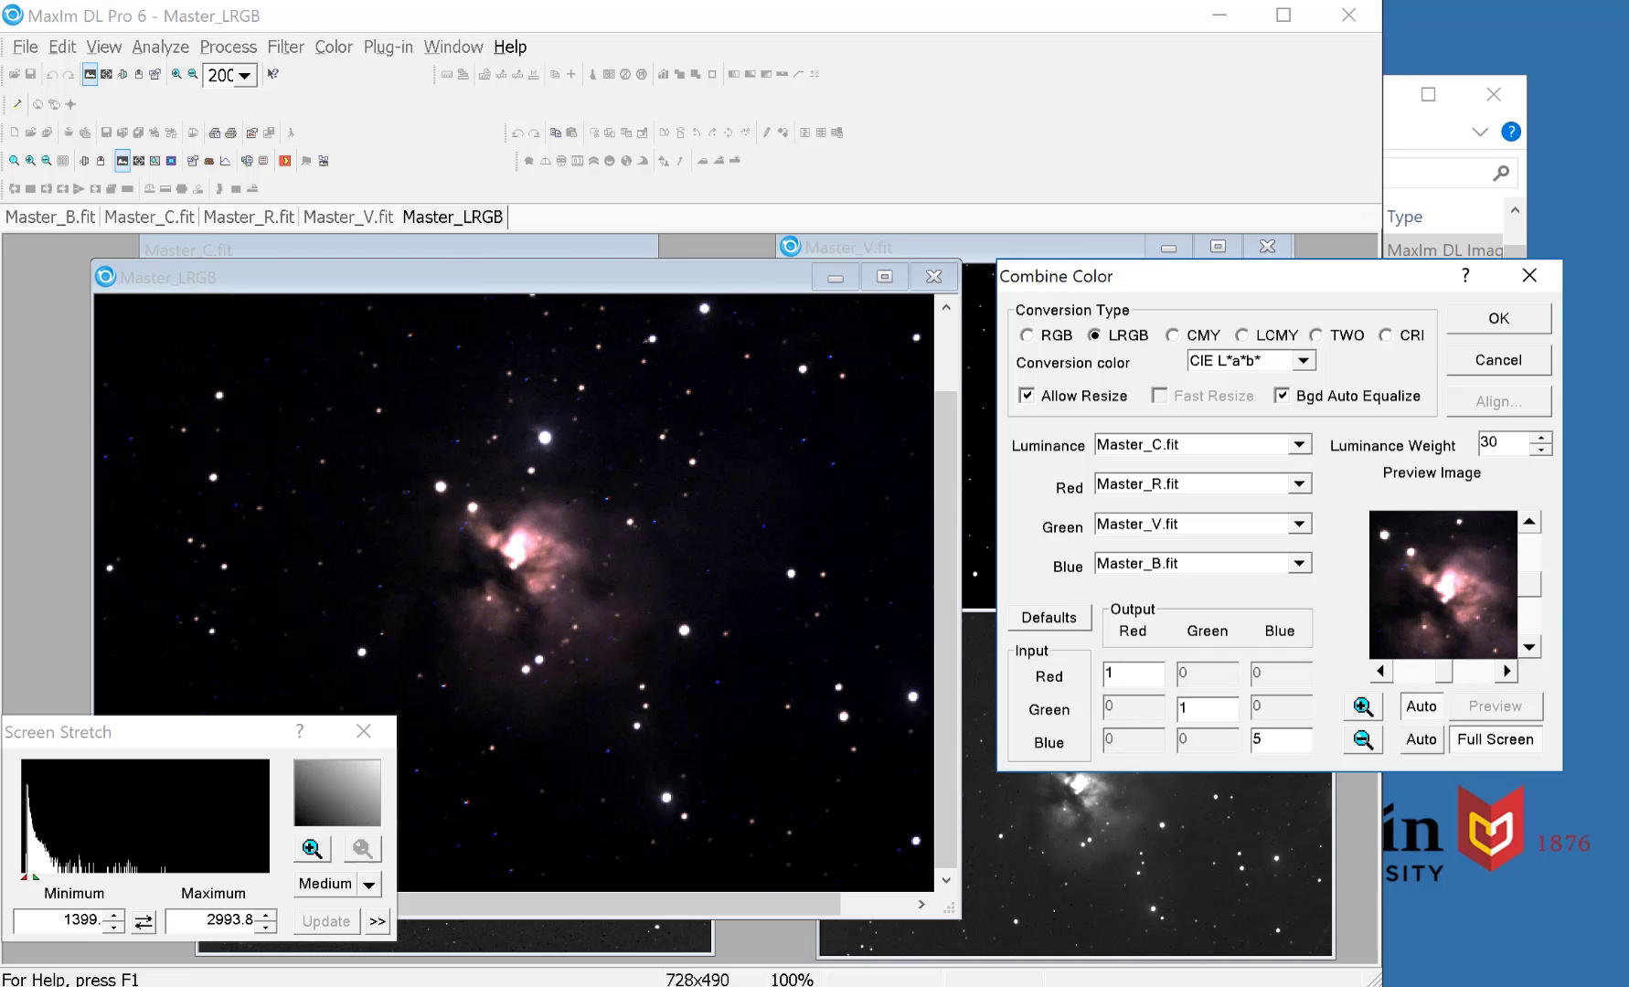
- Return the luminance weight to 0 and preview the LRGB combination full screen for comparison
key(BackSpace)
key(BackSpace)
text(0)
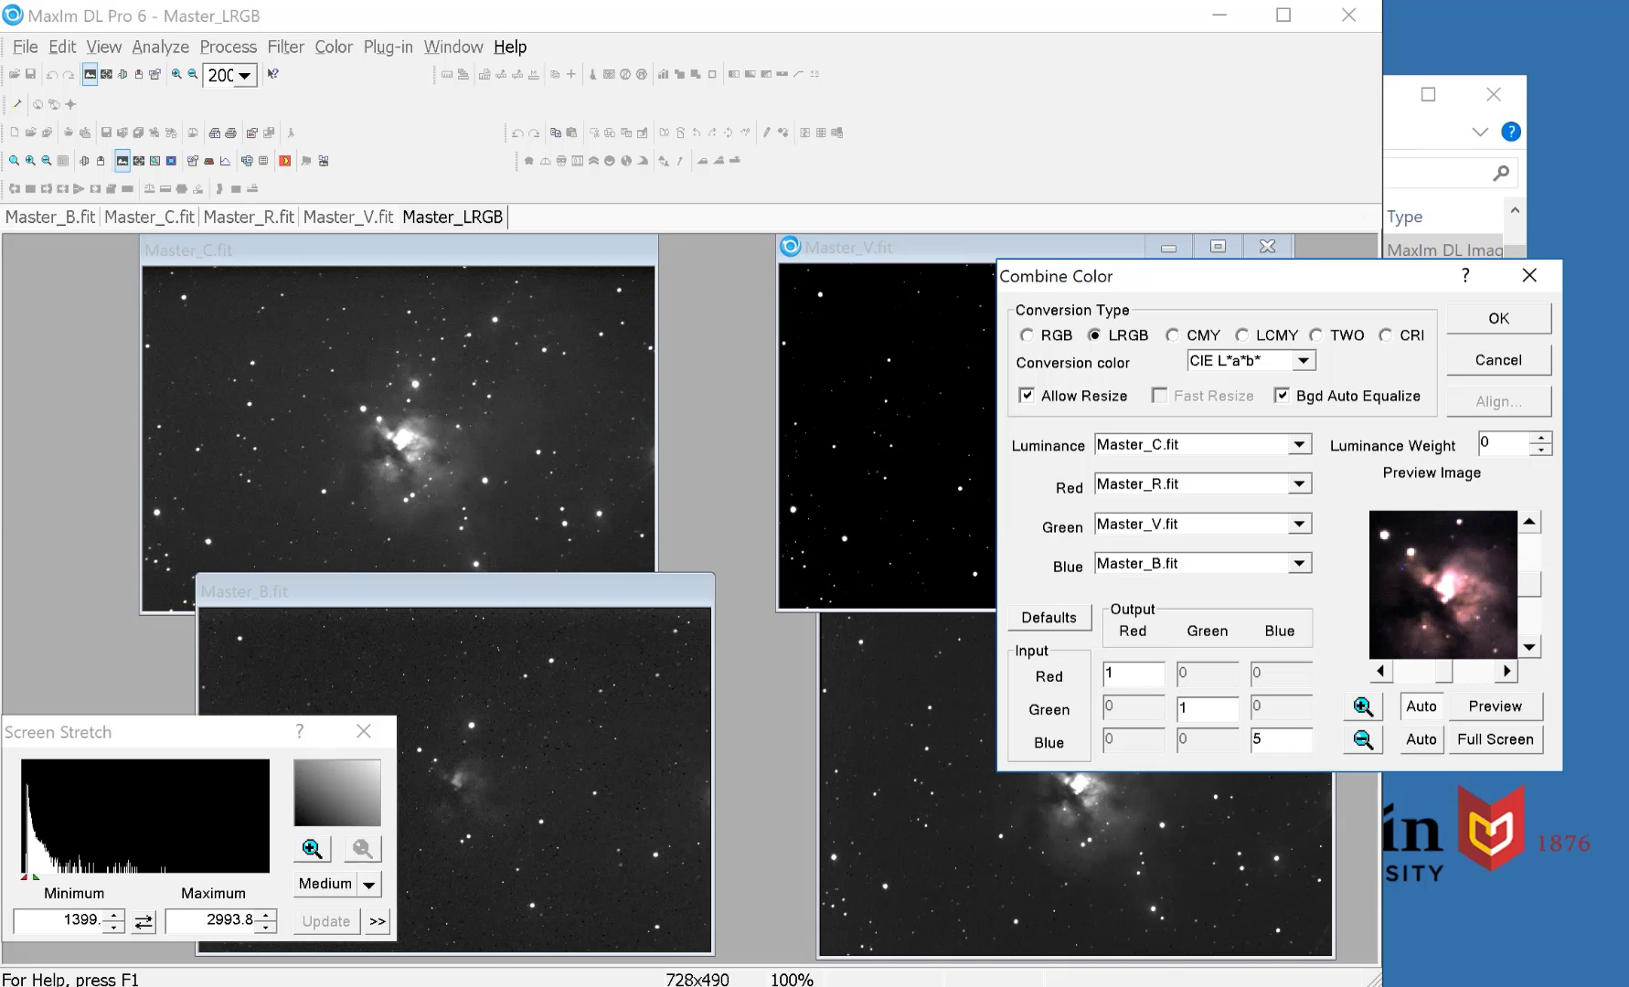
click(1495, 740)
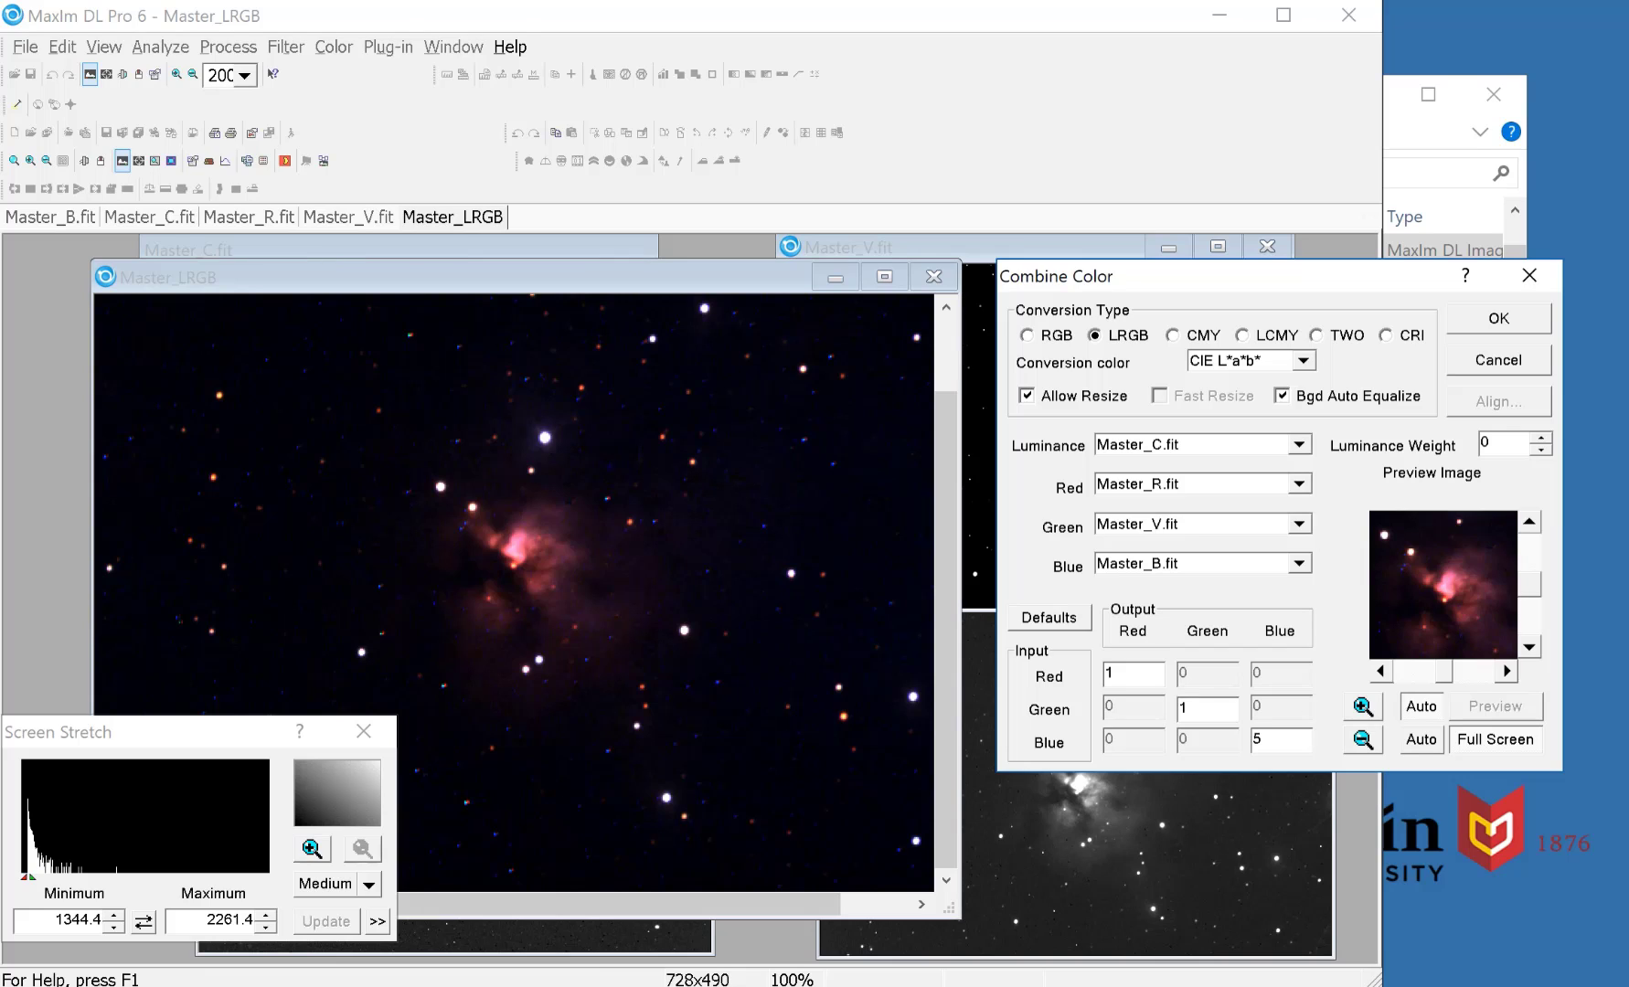
- Try a luminance weight of 20 and refresh the LRGB preview
double_click(1485, 444)
text(20)
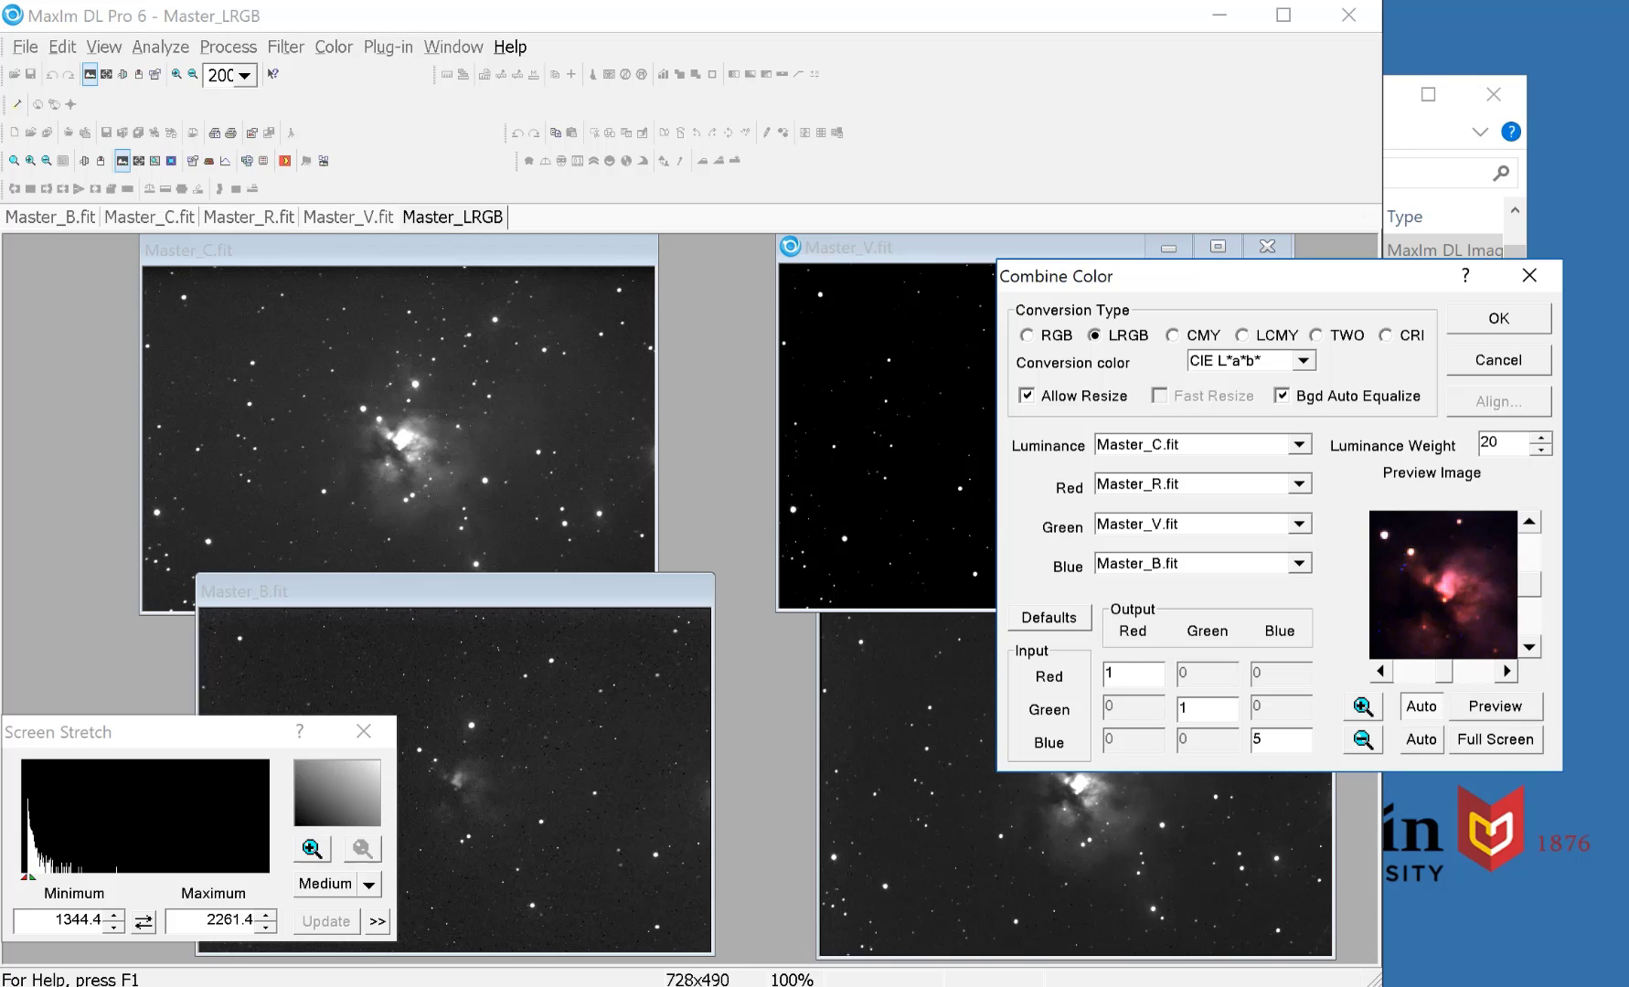
click(1495, 706)
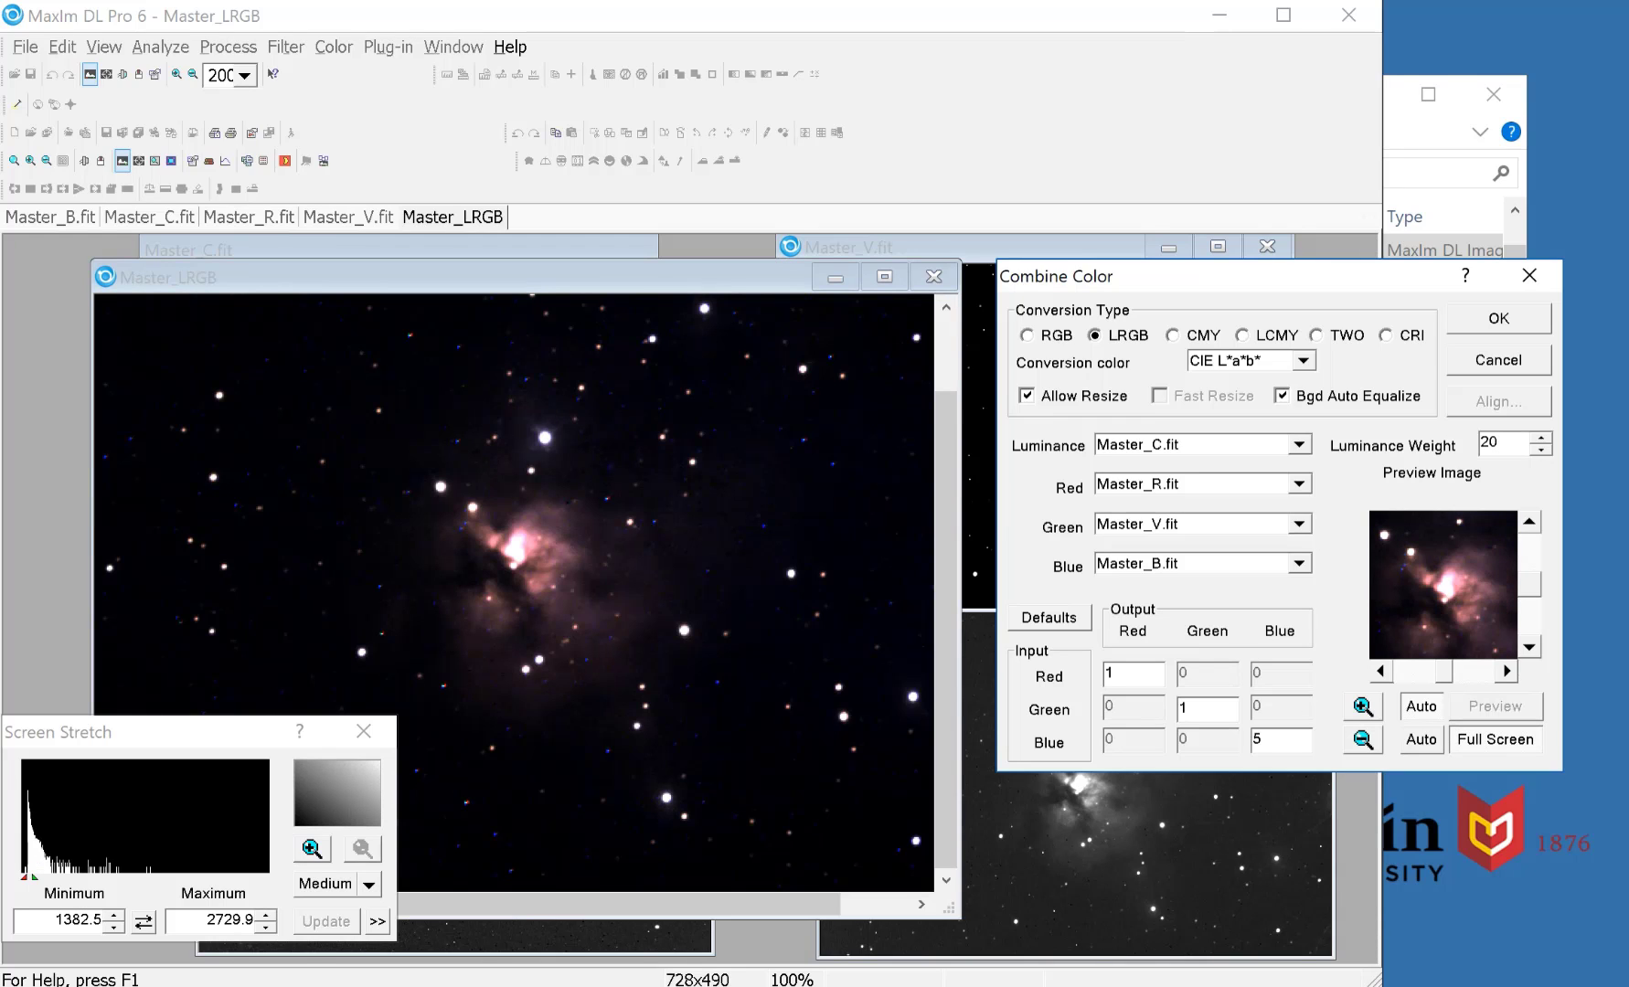
- Stretch the Master_LRGB preview on a zoomed-in histogram to a minimum of about 1493 and a maximum of about 2165
click(494, 277)
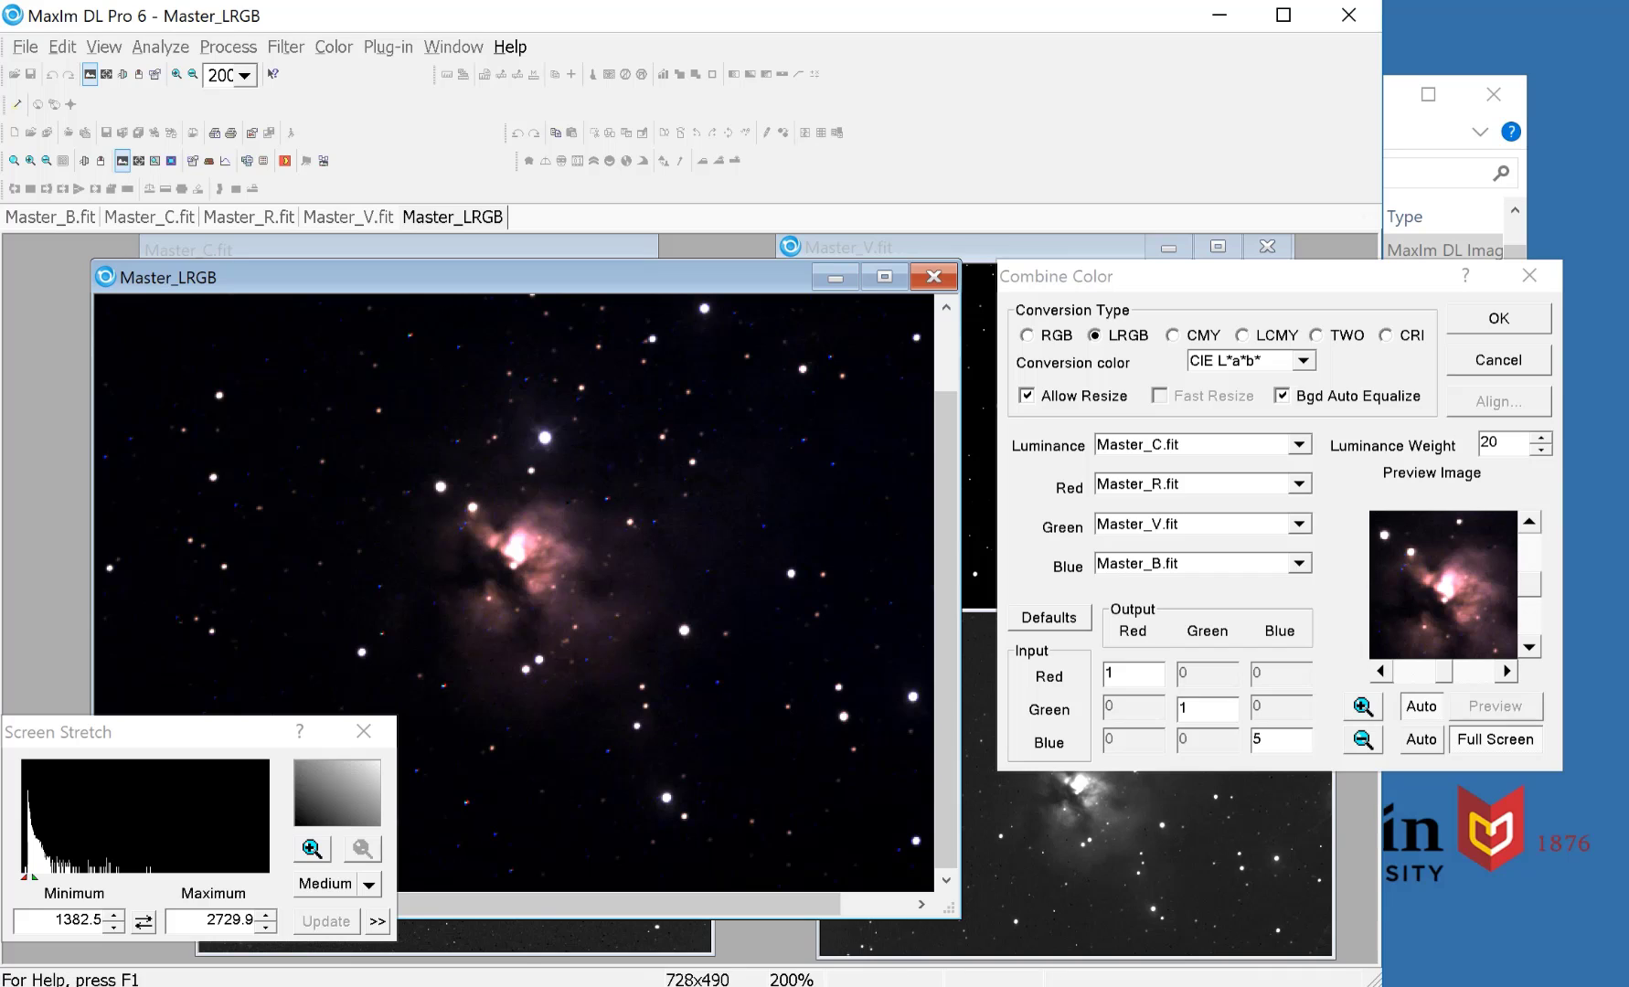
click(311, 849)
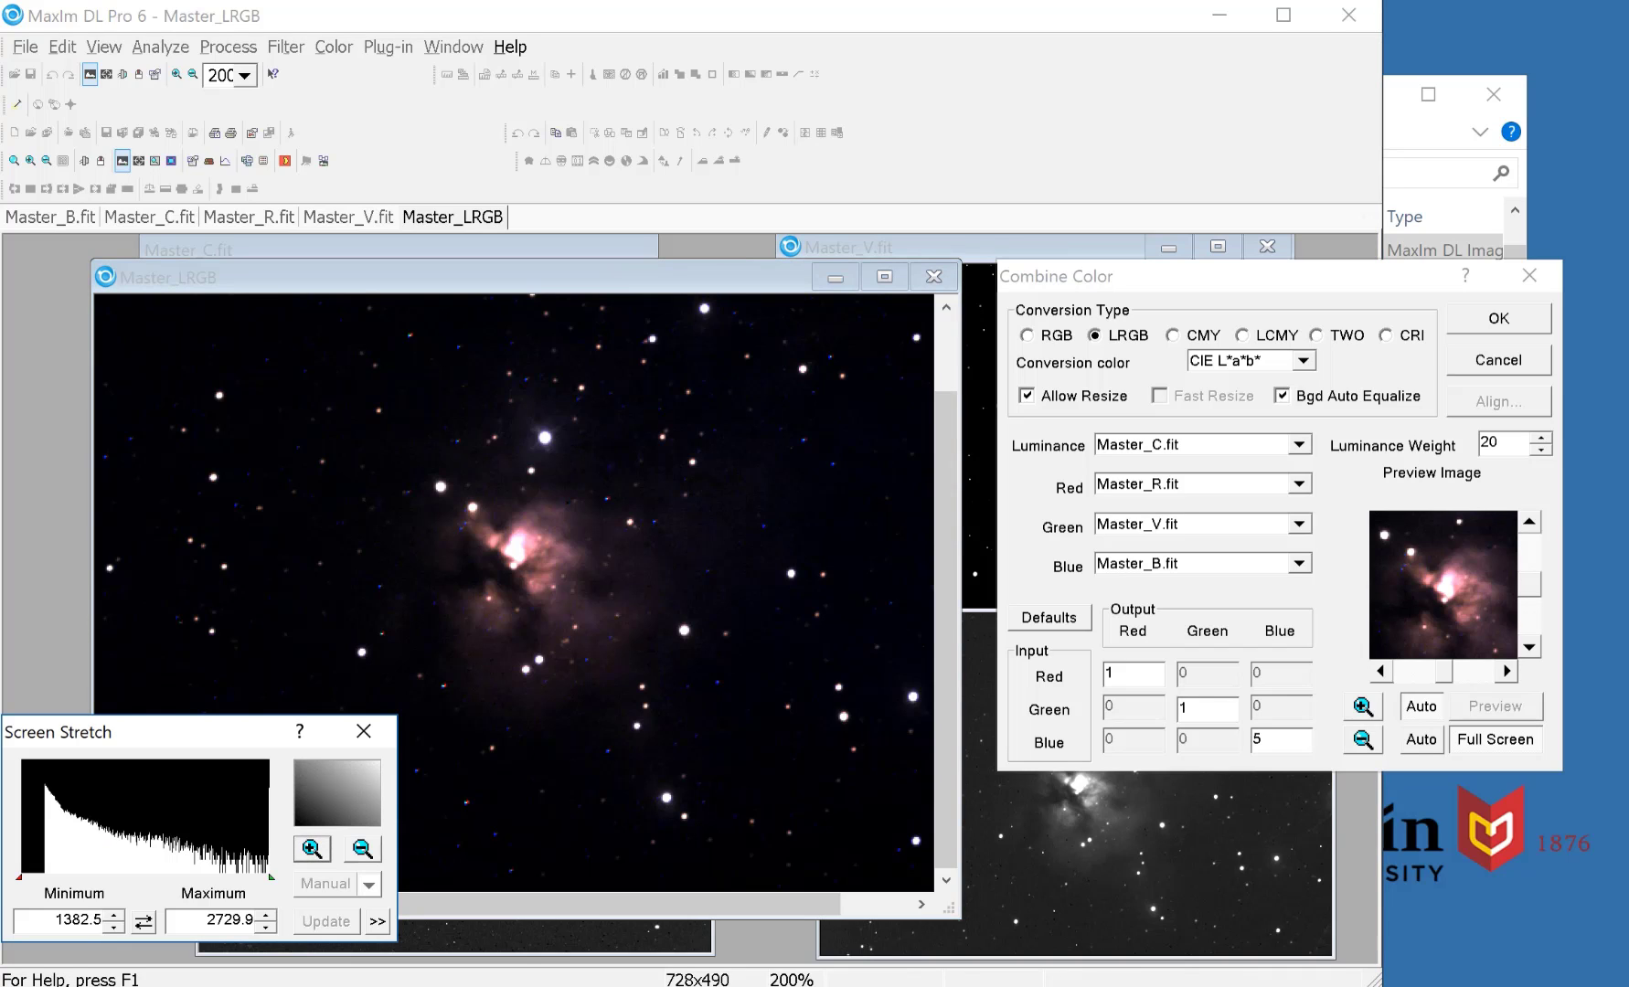
drag(19, 877, 39, 877)
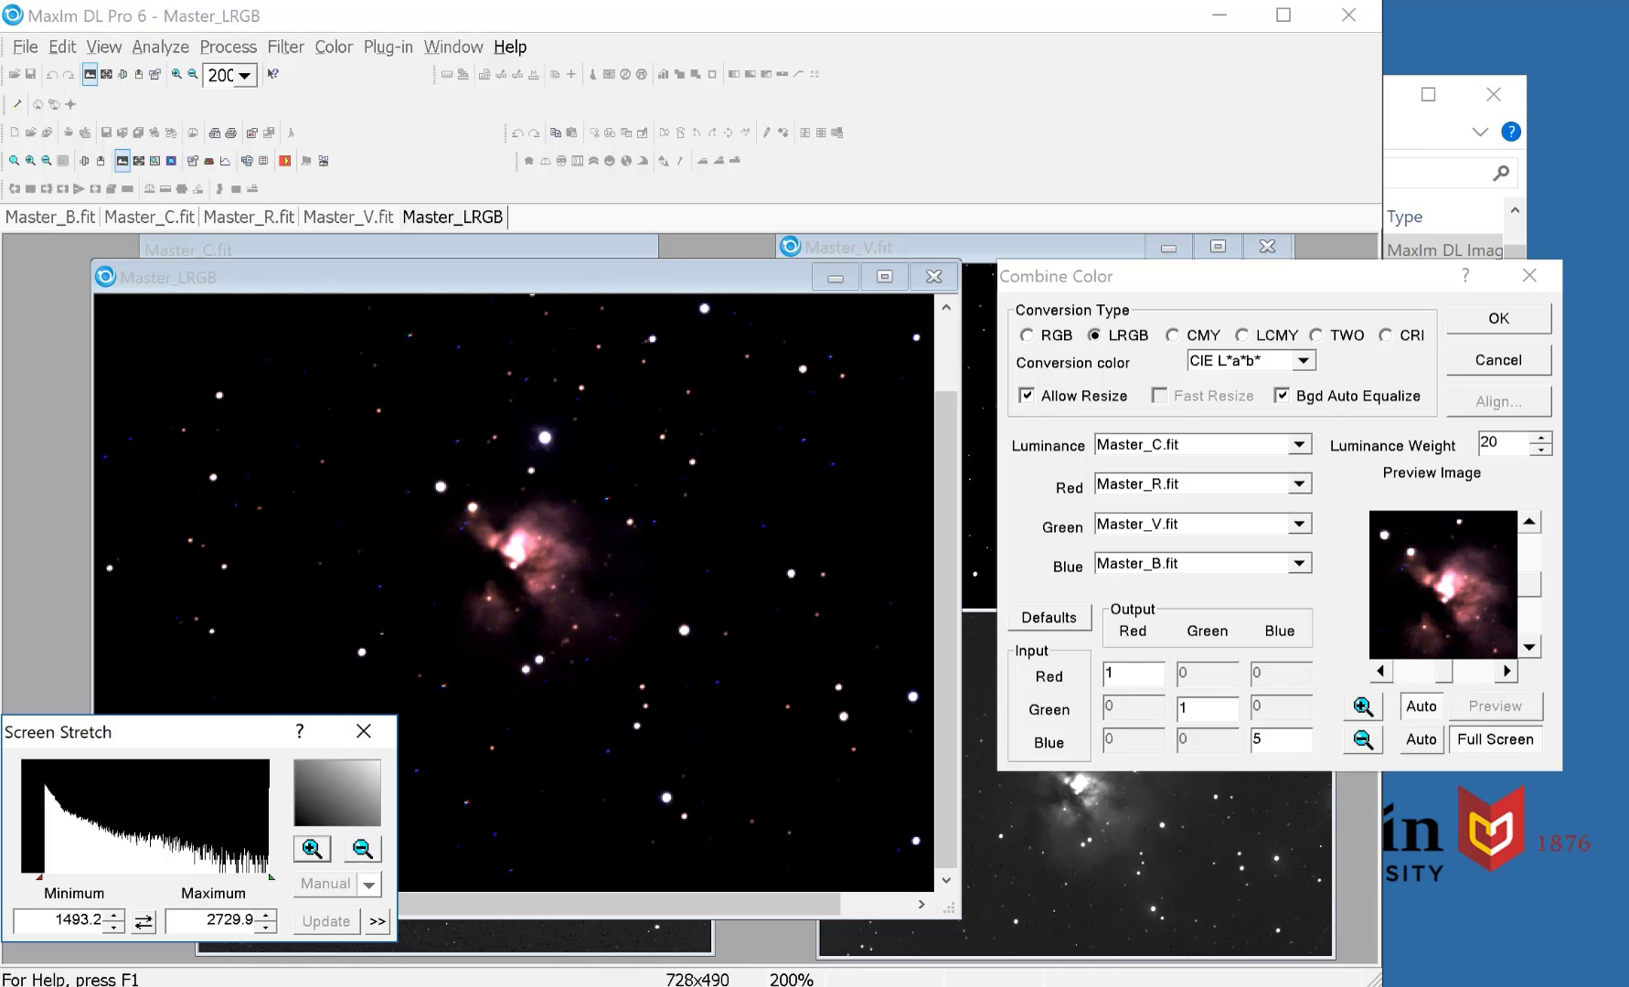
mouse_move(271, 877)
mouse_down()
mouse_move(68, 878)
mouse_move(167, 878)
mouse_up()
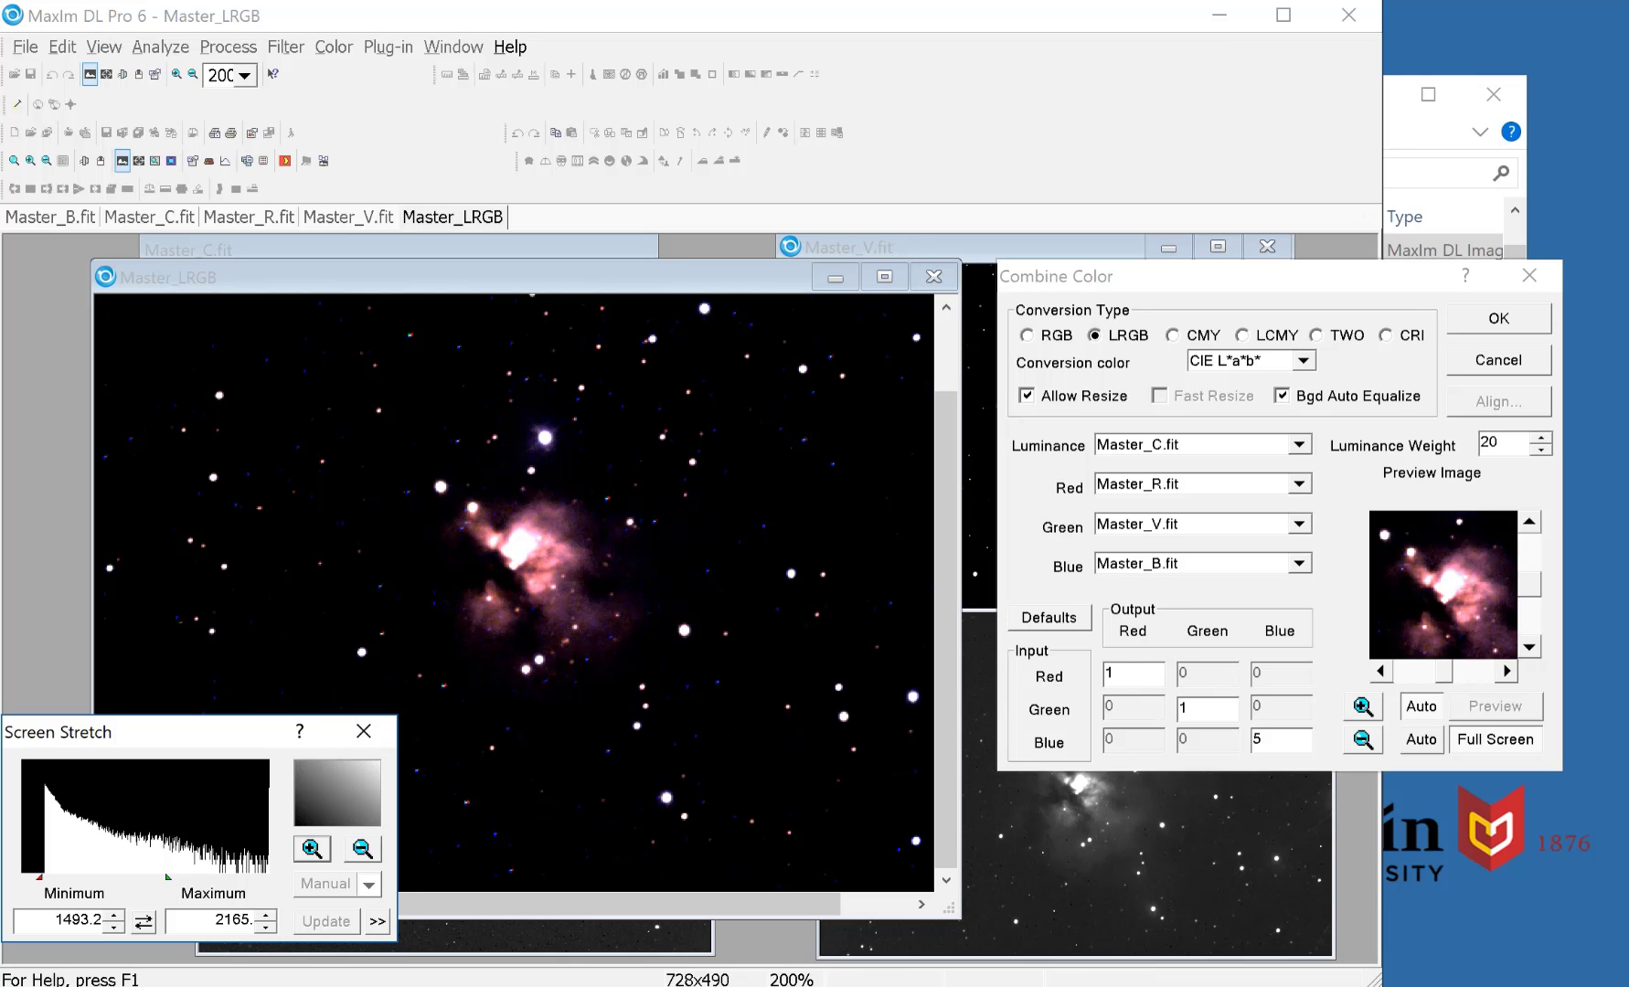
- Set the luminance weight to 40, preview the result full screen, and accept the LRGB combination
double_click(1489, 443)
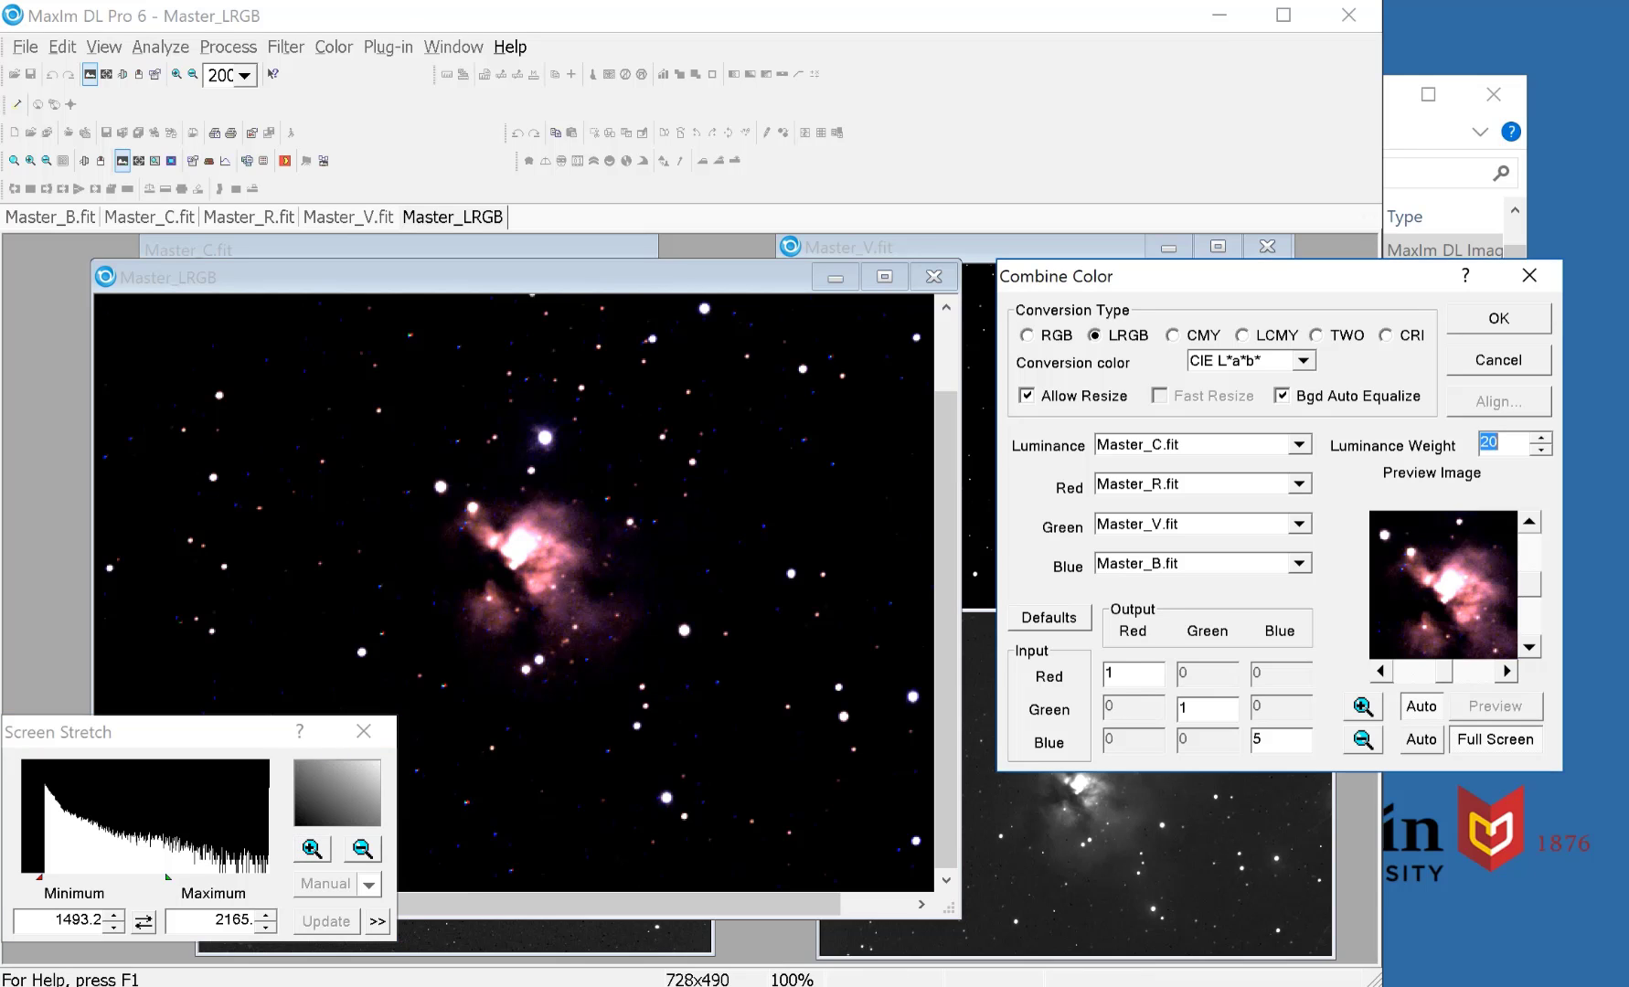
text(40)
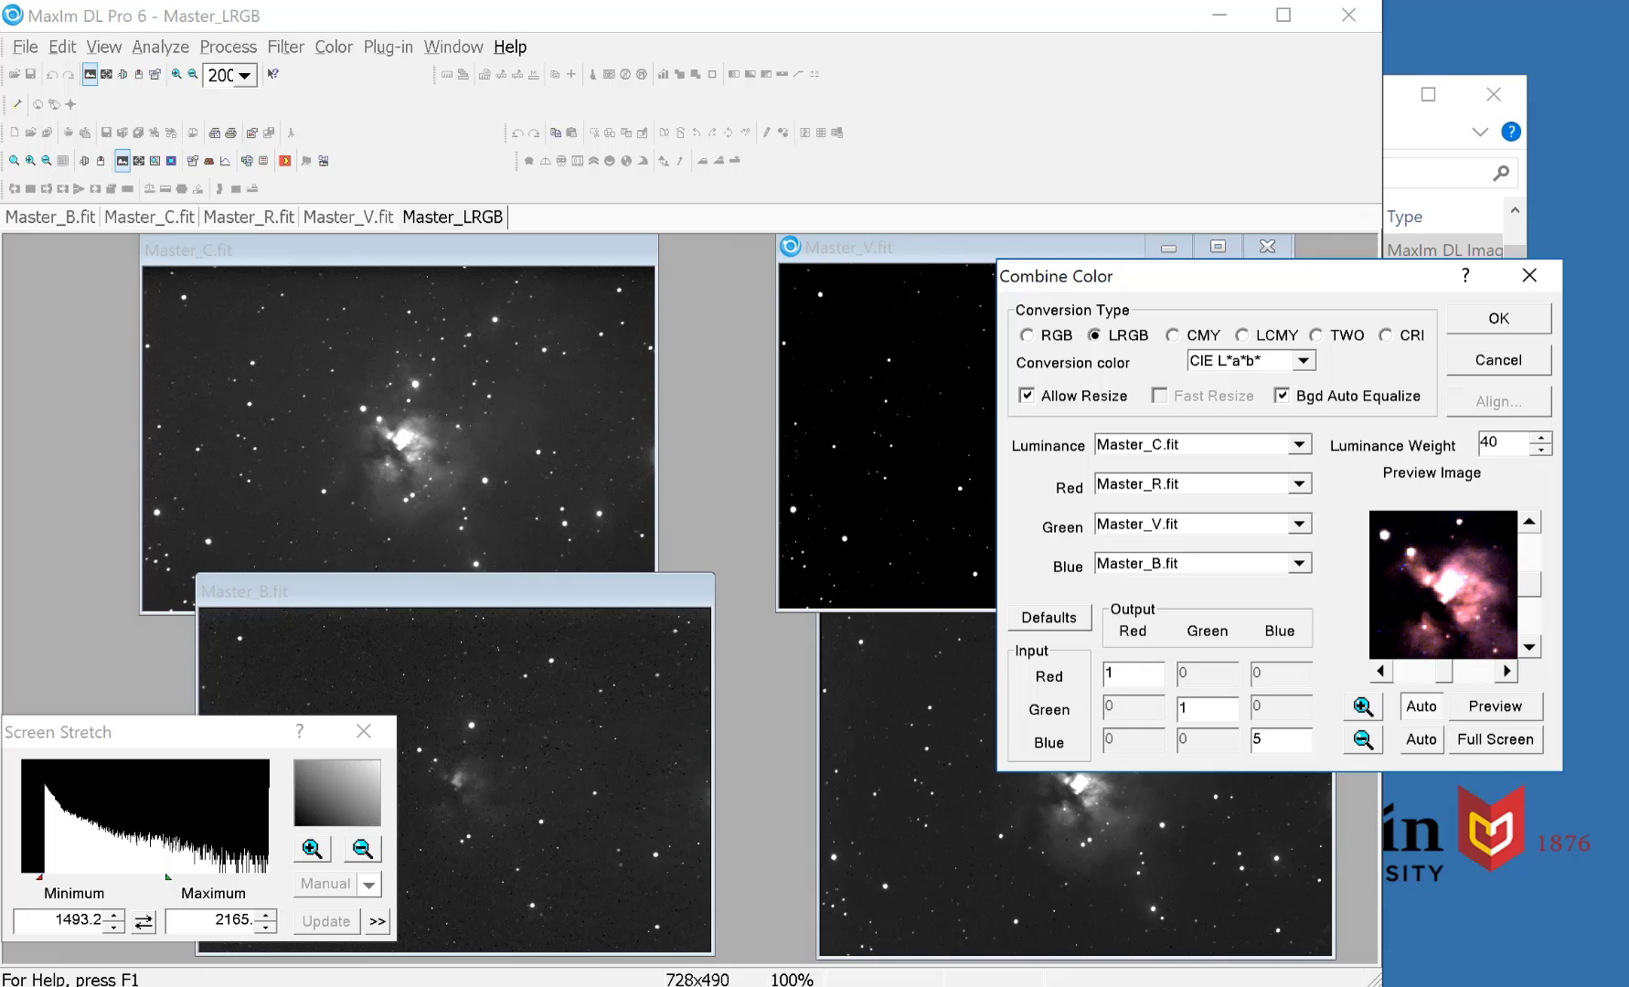
click(1496, 740)
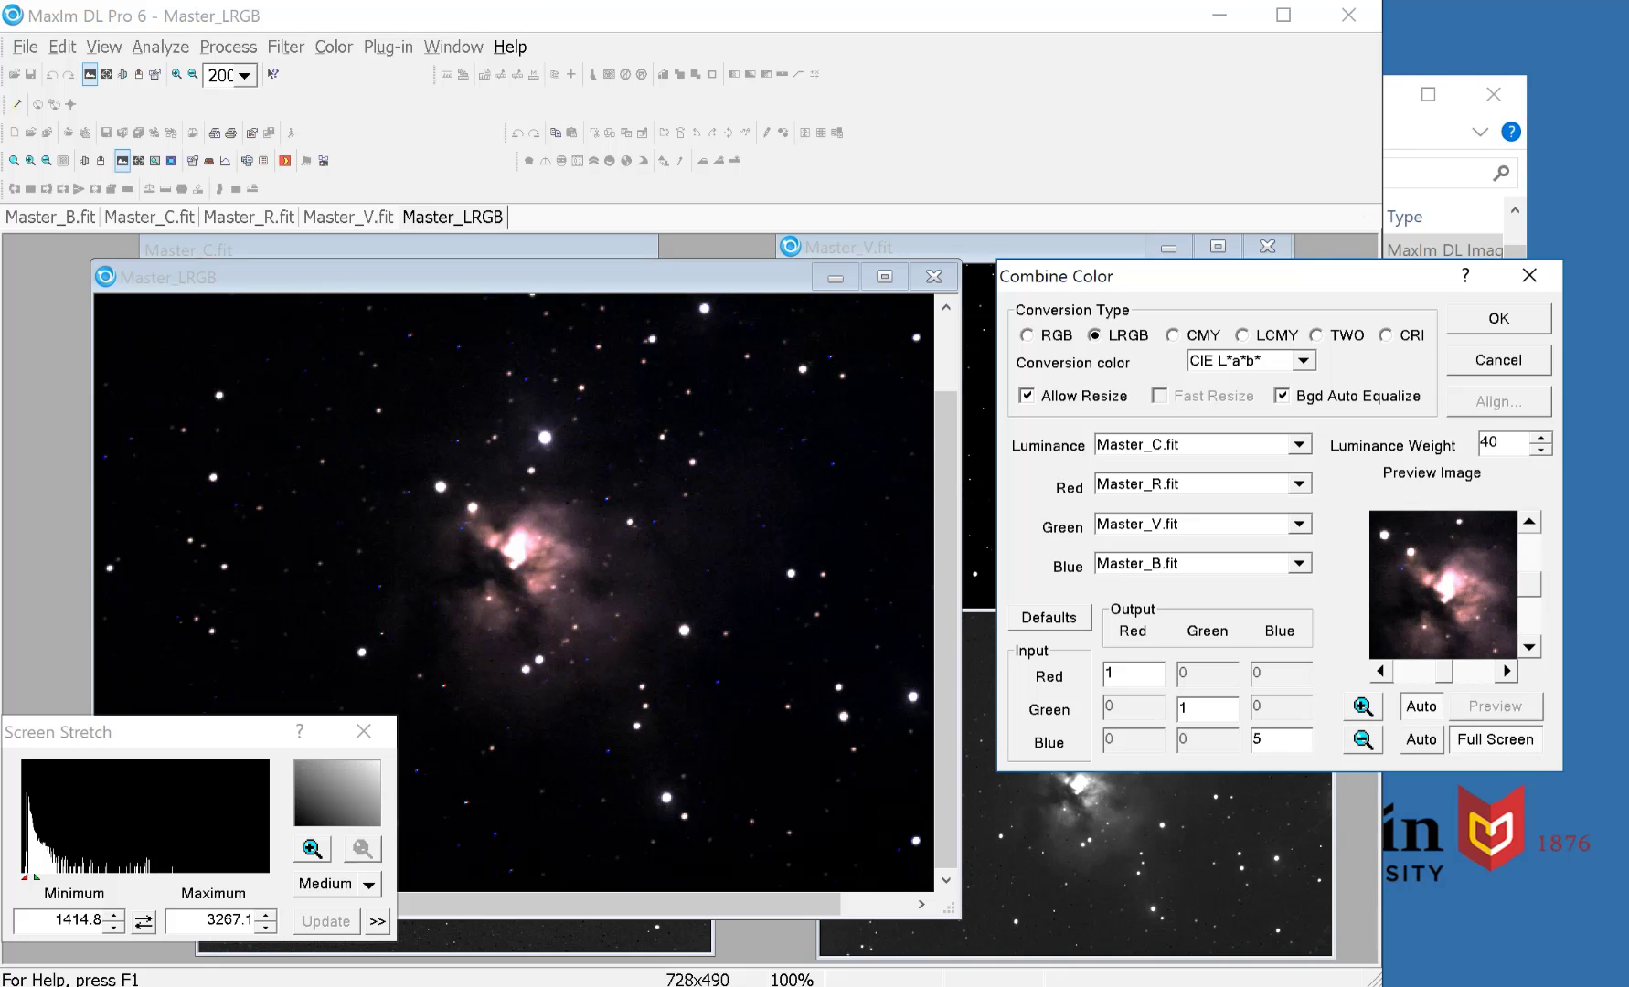
click(1498, 319)
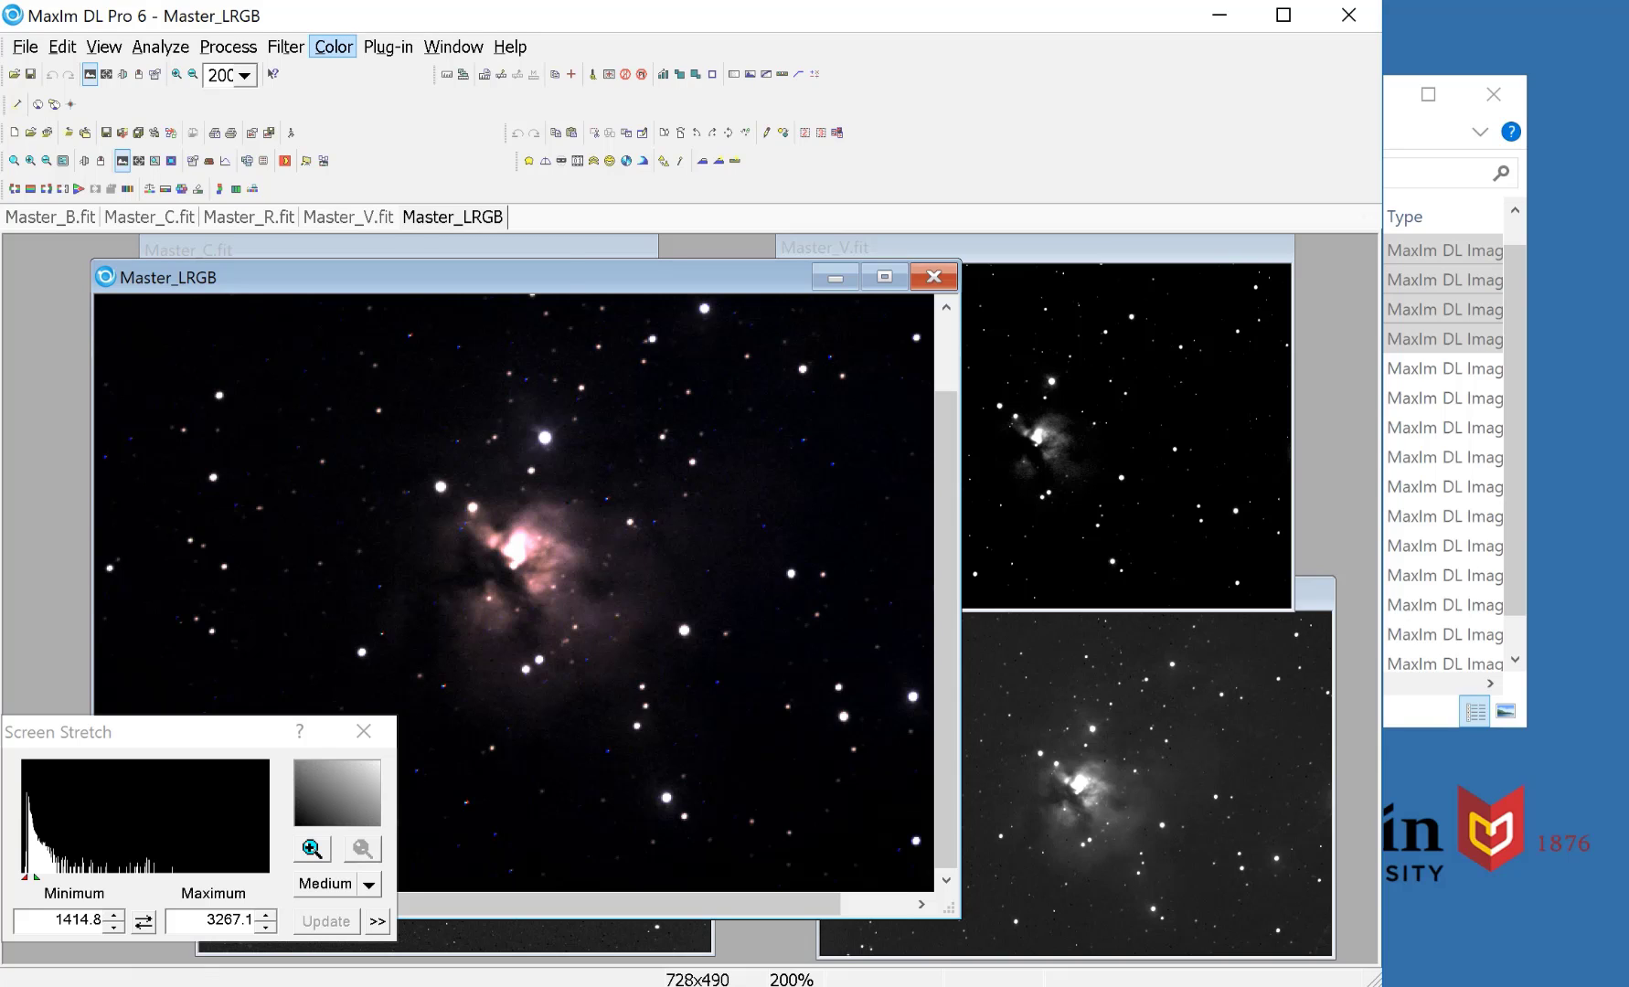
- Start a saturation adjustment on the Master_LRGB image, set the saturation to 300, and preview it full screen
click(333, 47)
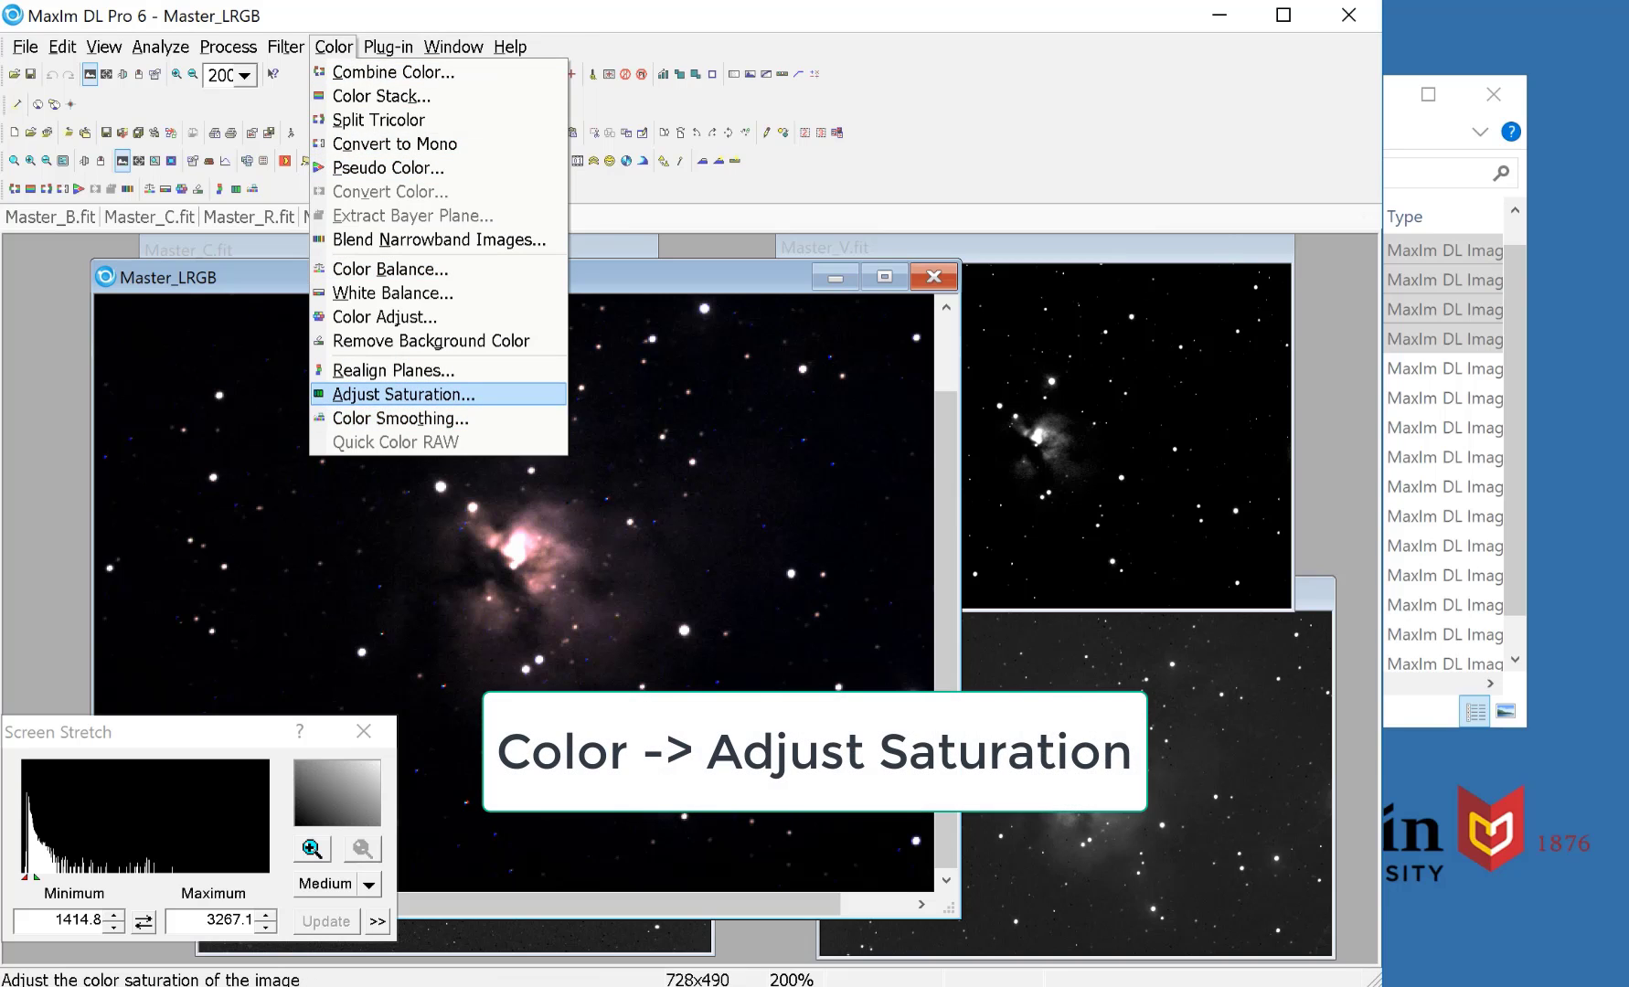
click(403, 395)
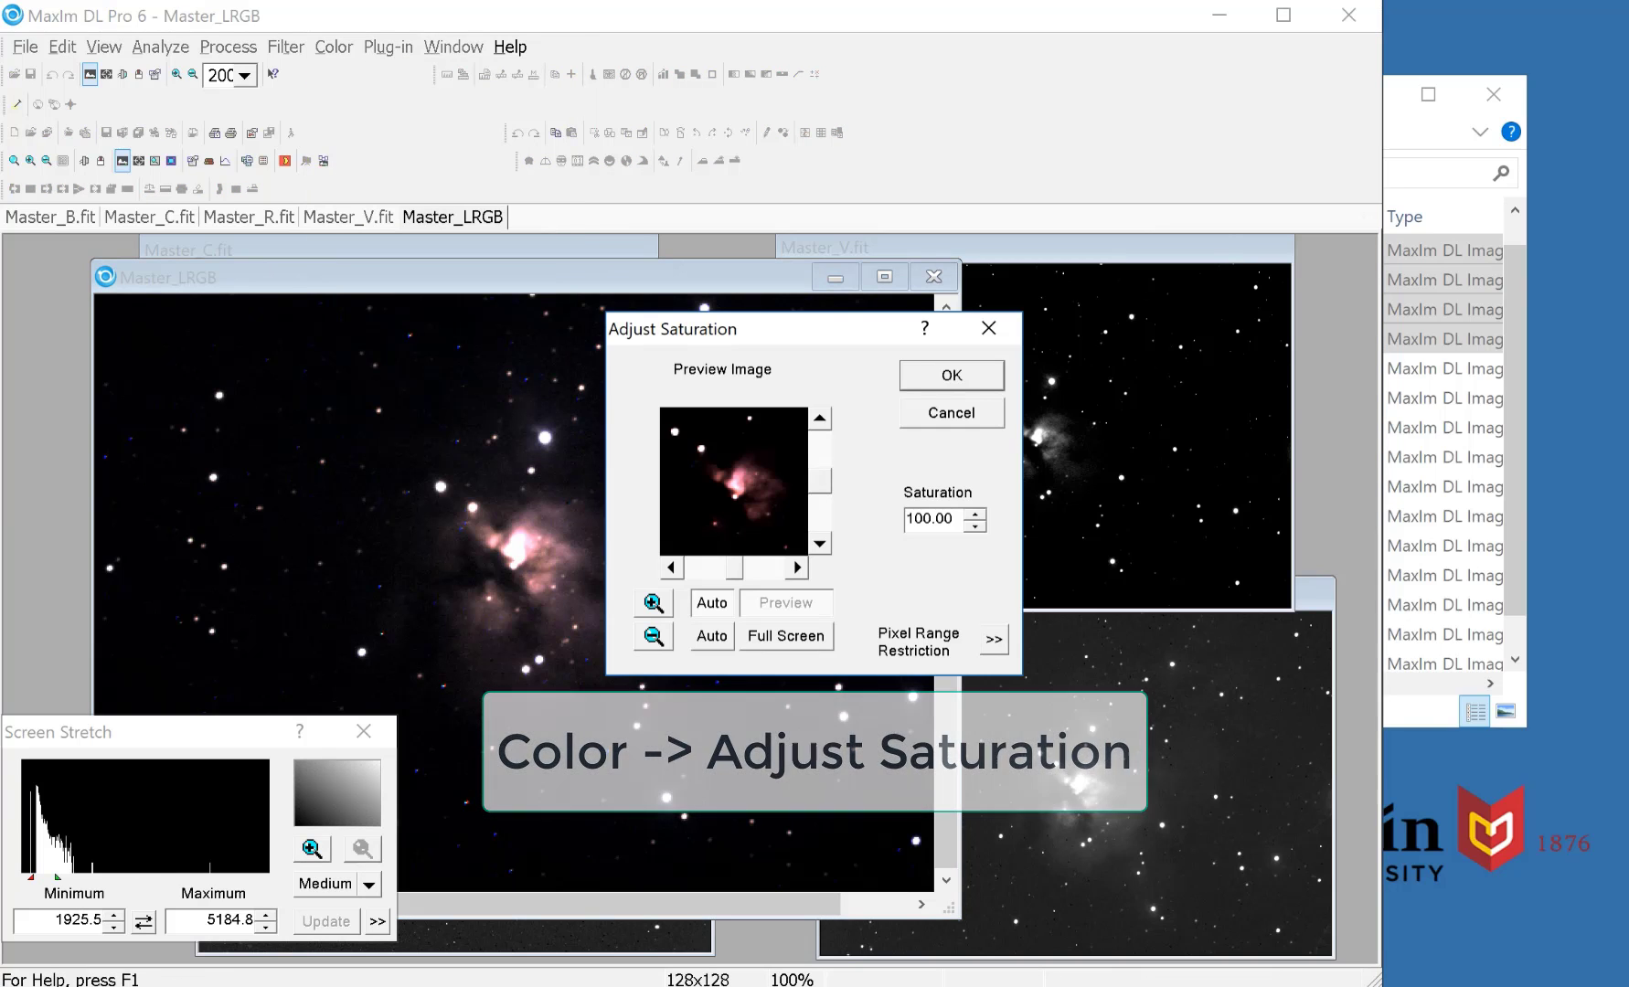
drag(793, 338, 1117, 266)
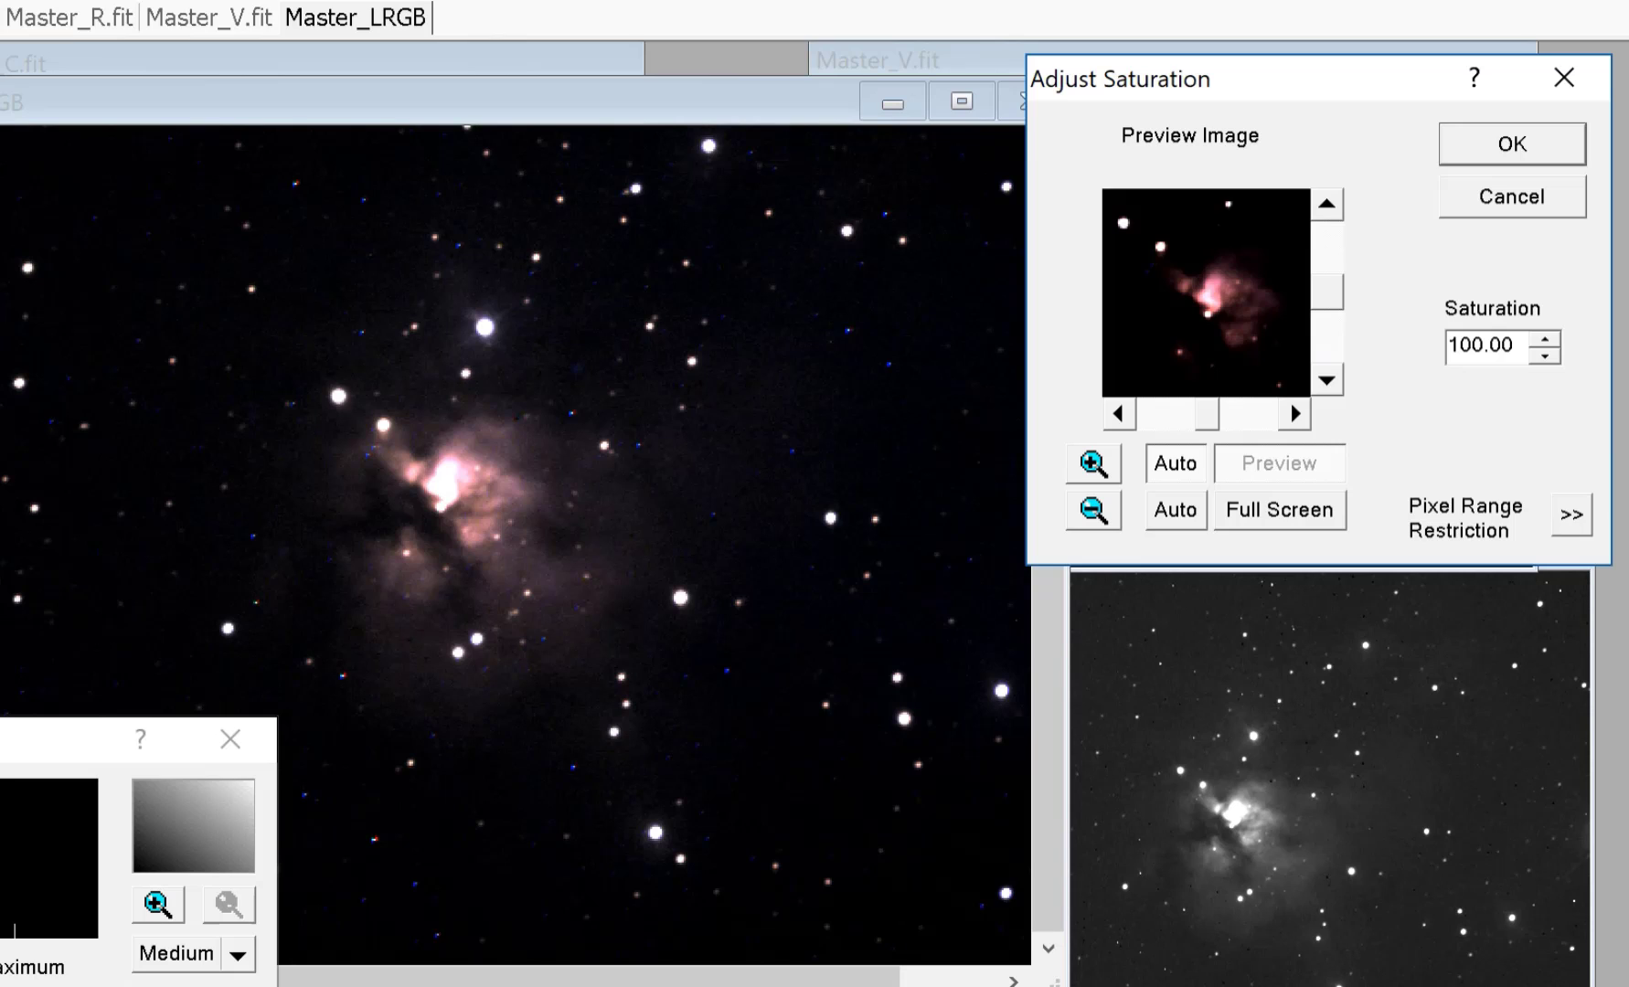
double_click(1481, 345)
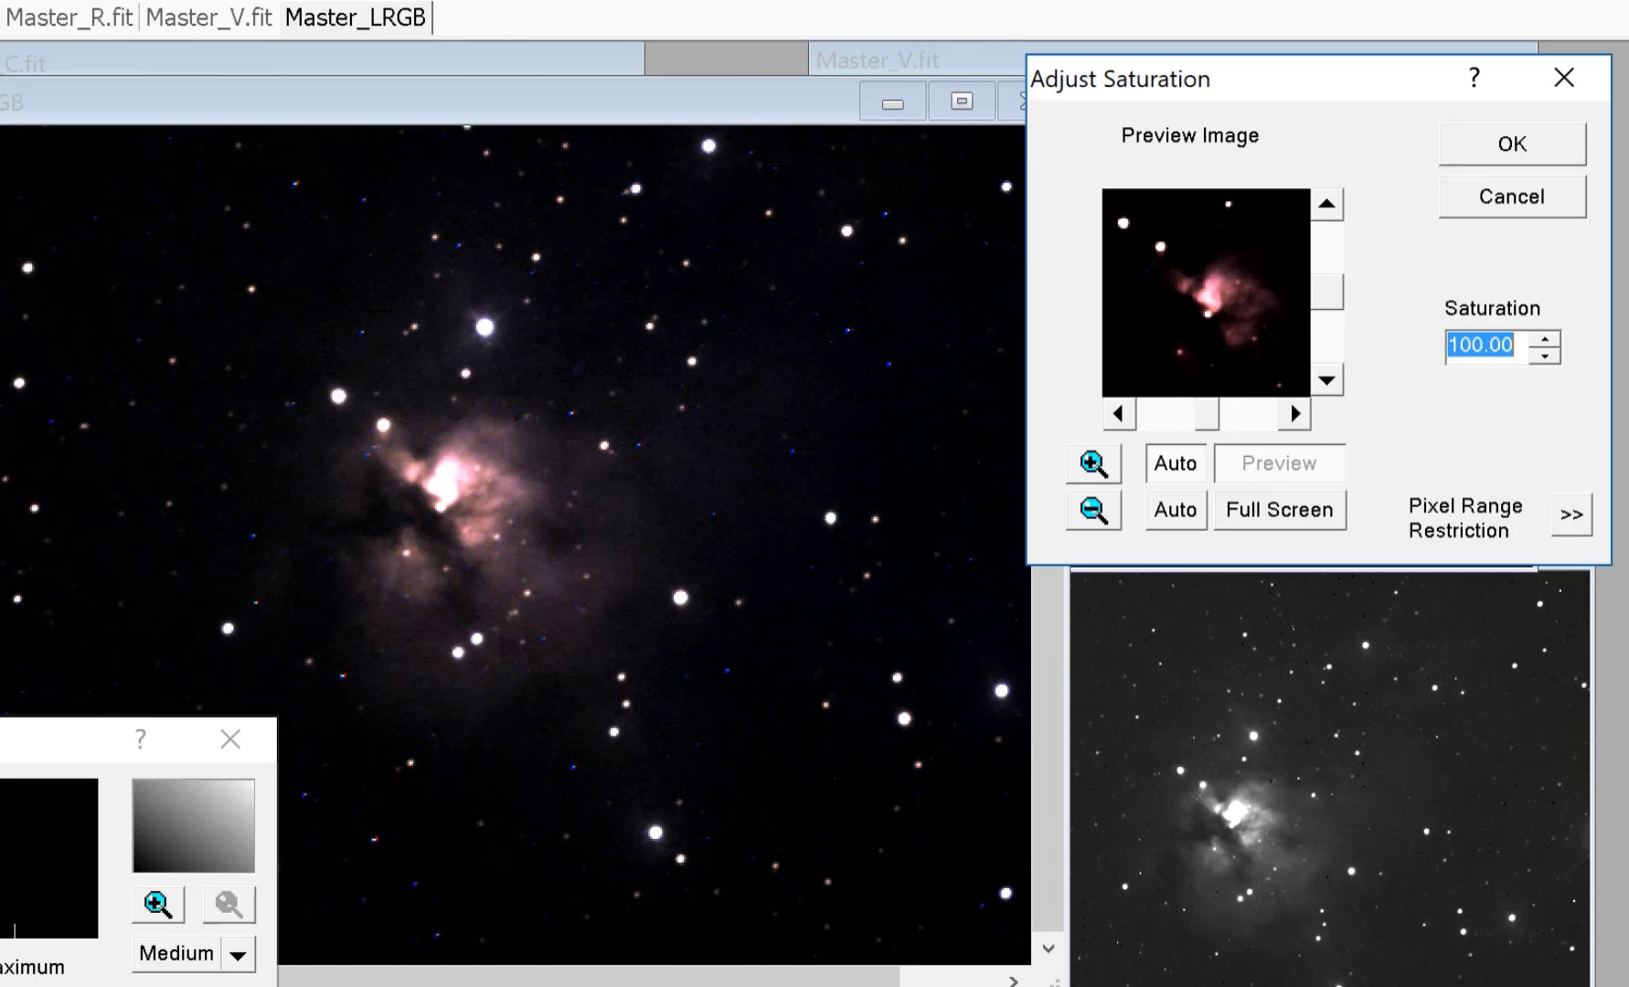
text(300)
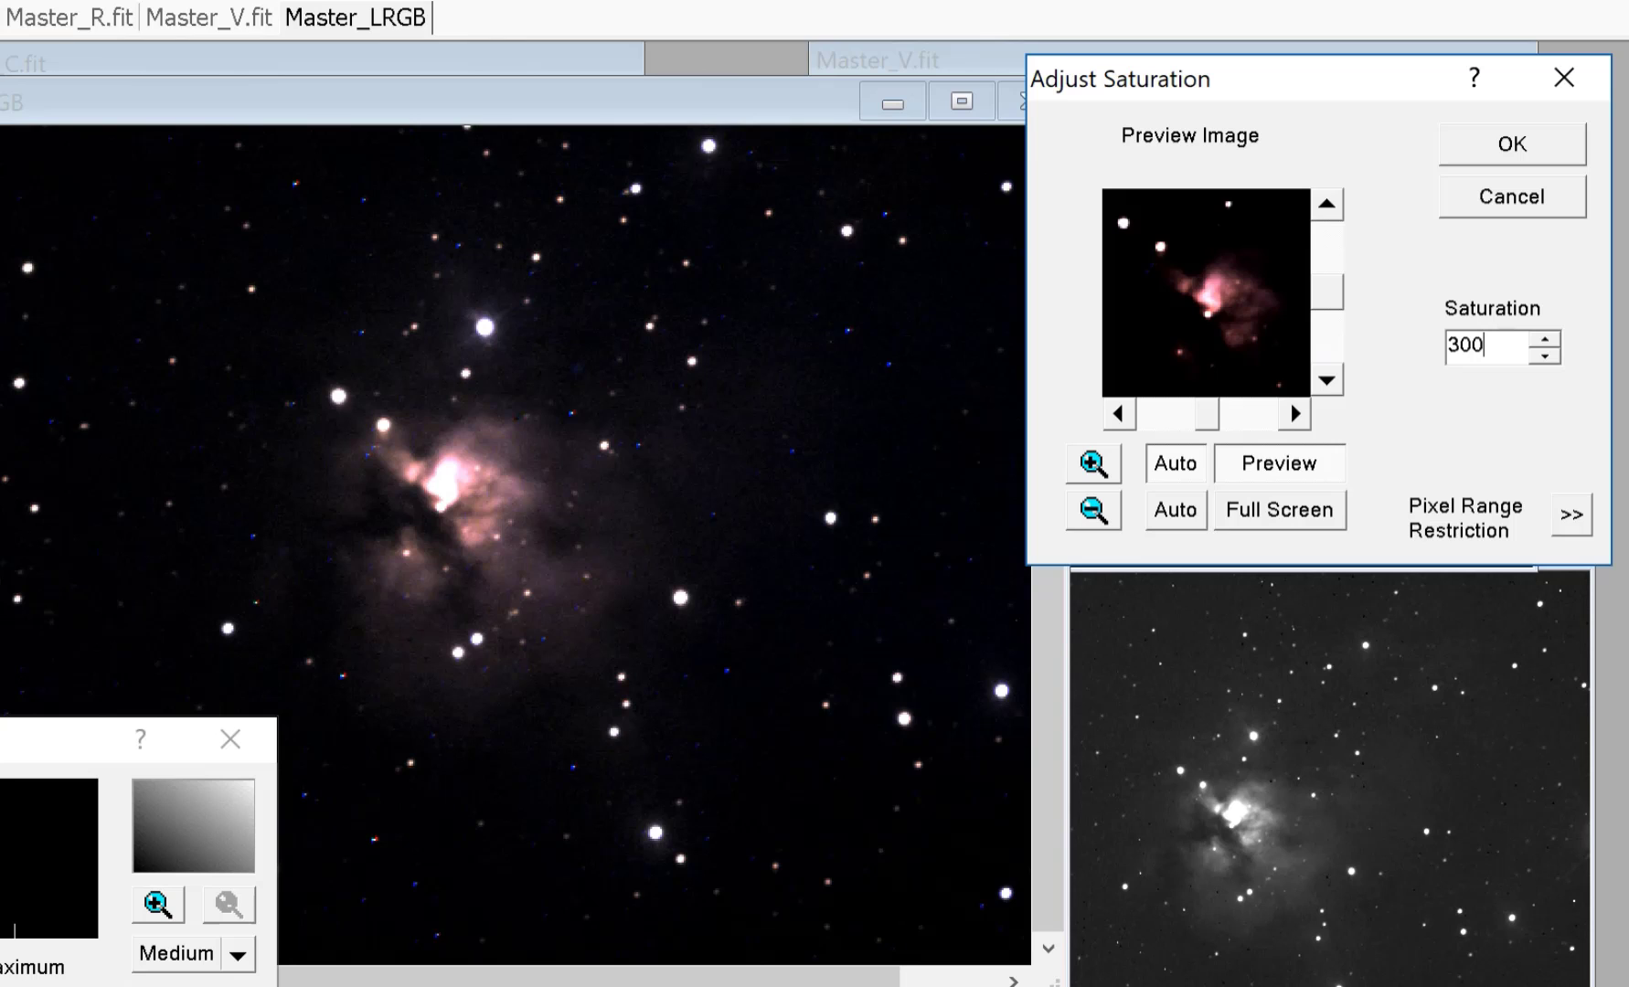
click(1279, 510)
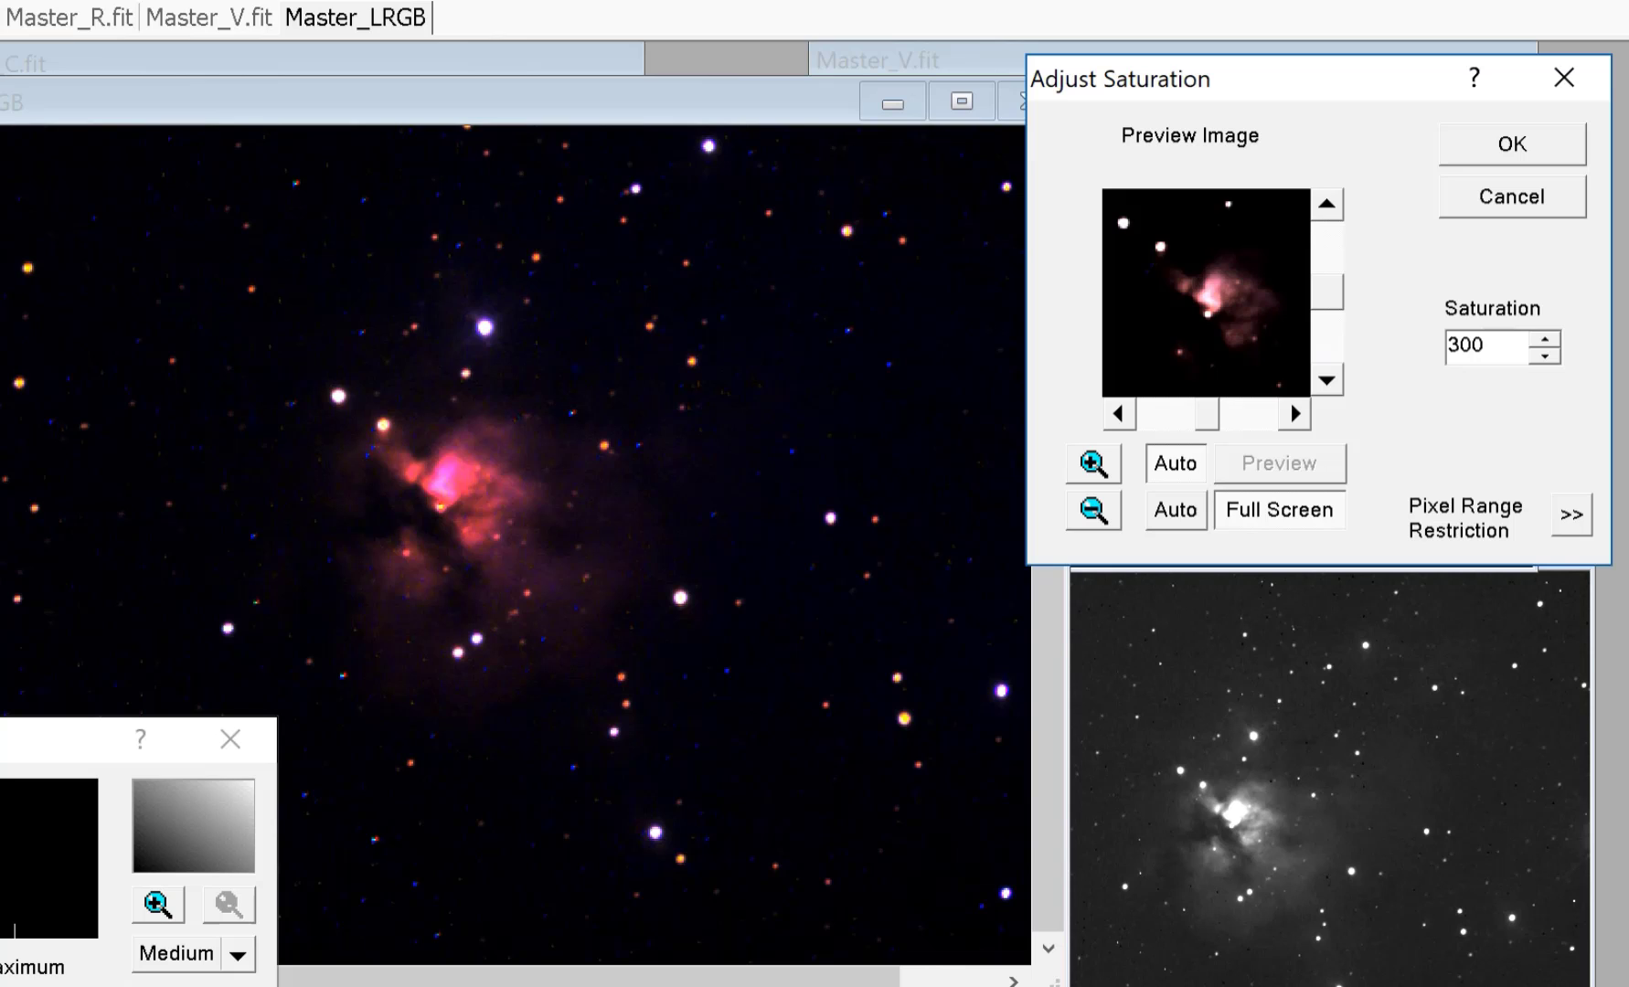
- Try a saturation of 200 and preview the result full screen
key(BackSpace)
text(2)
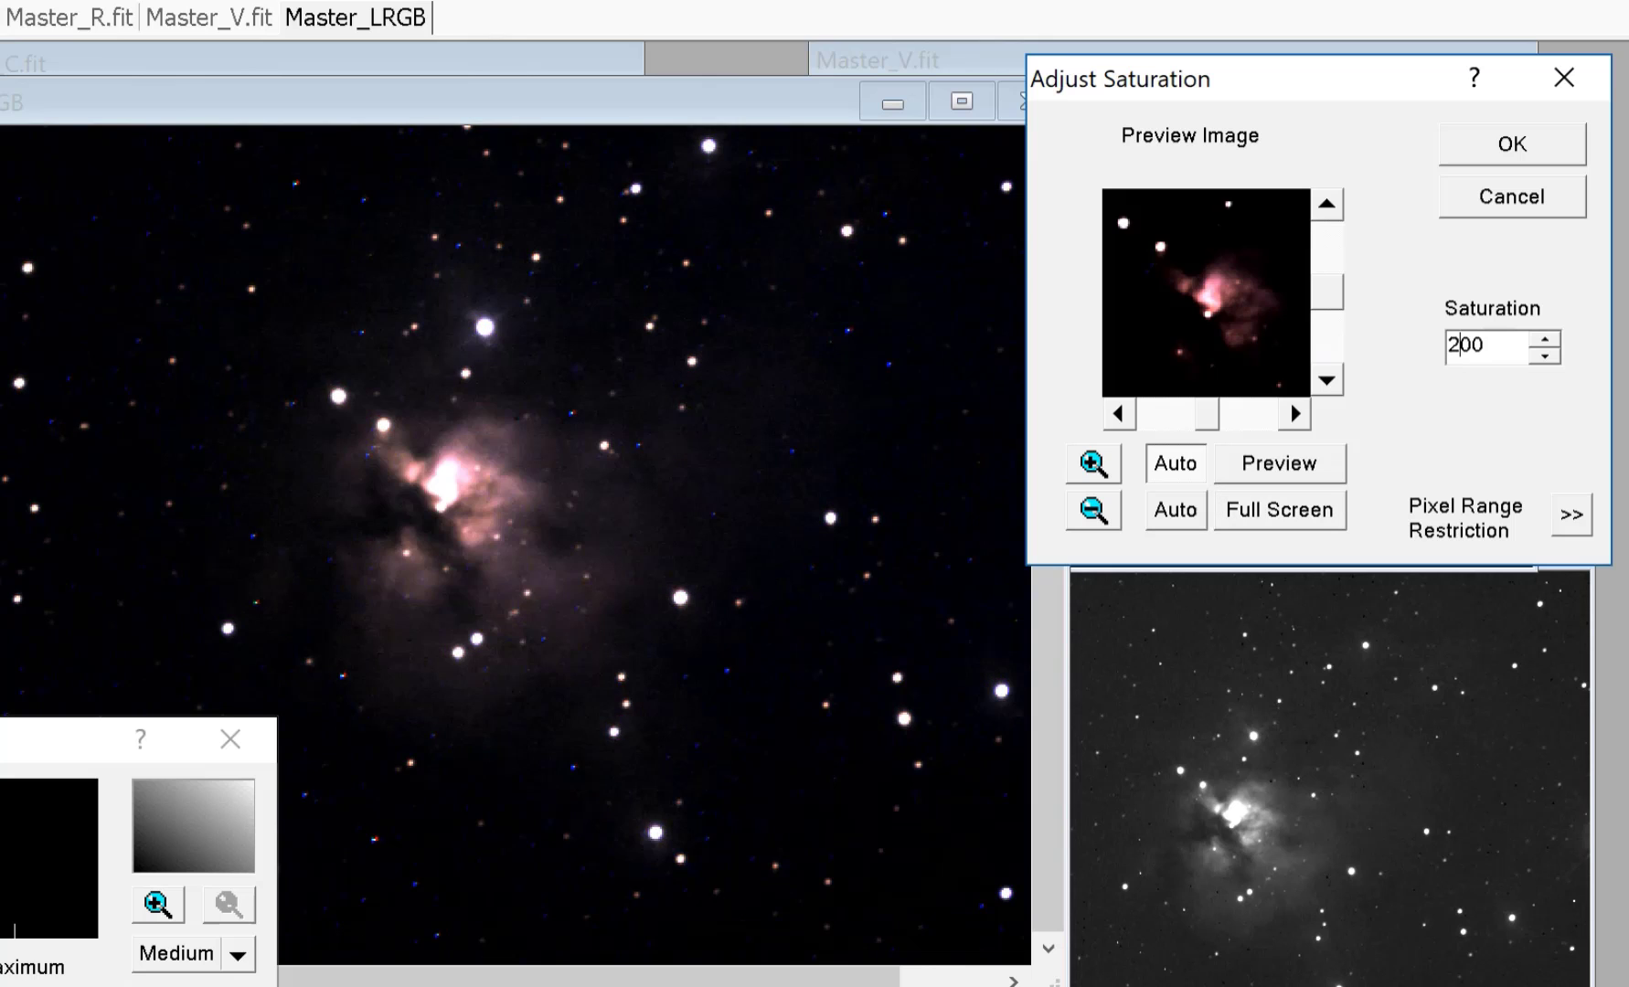
click(1279, 510)
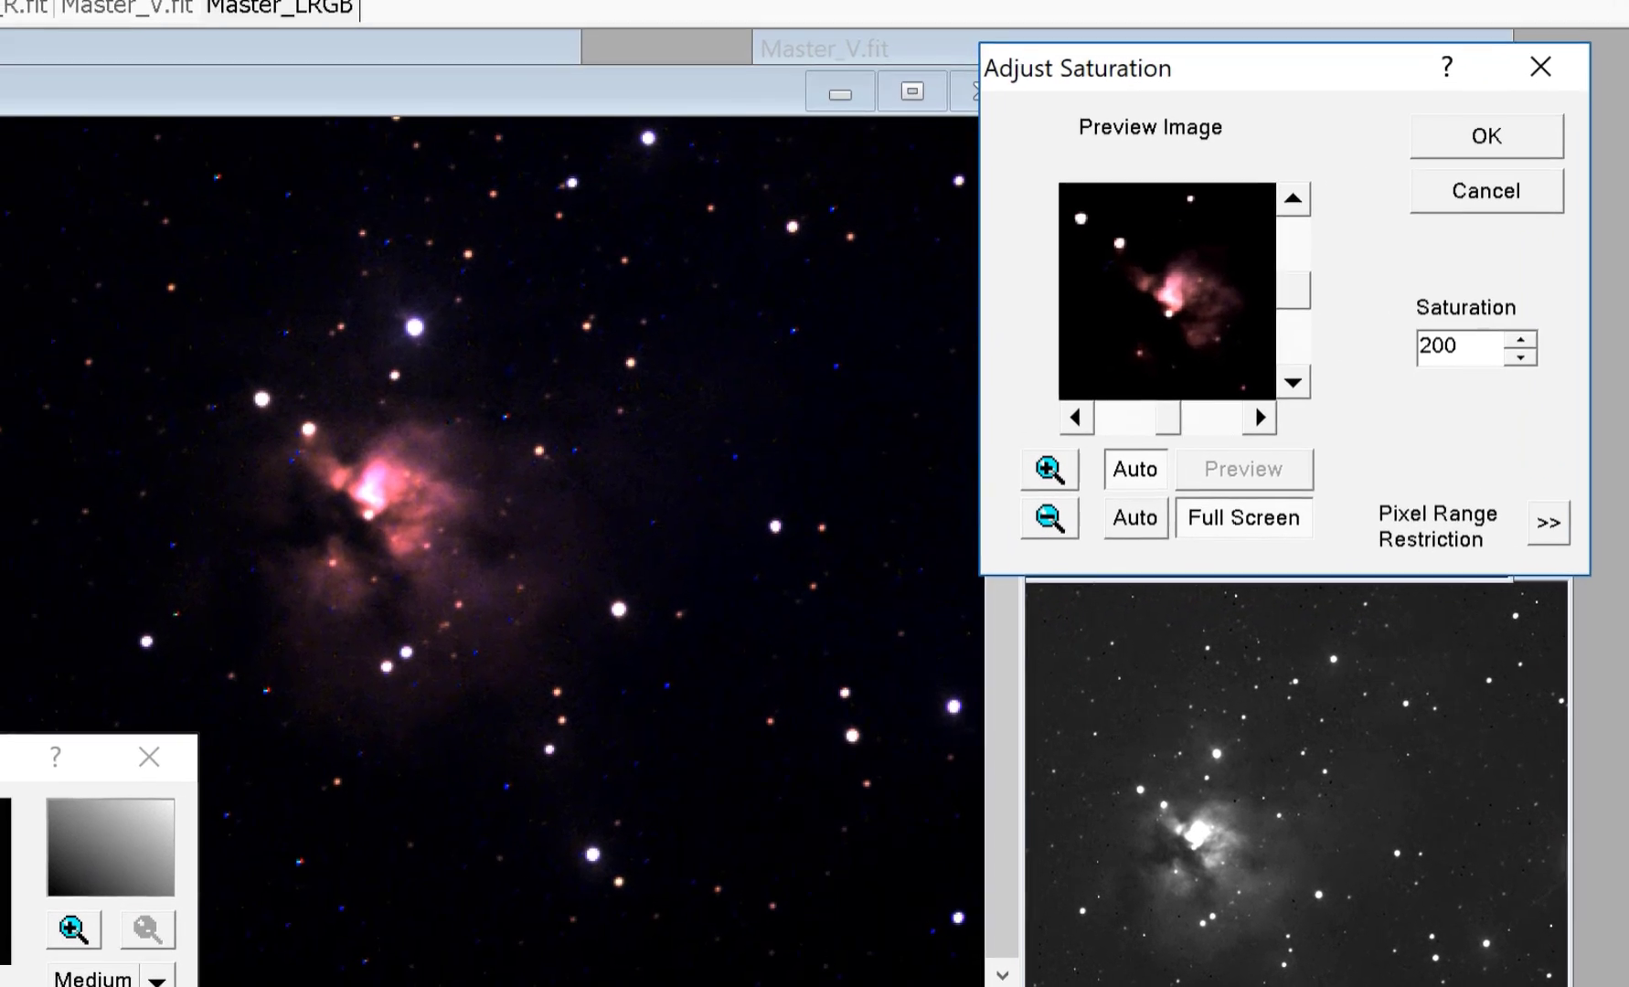
- Set the saturation to 150 and preview the result full screen
key(BackSpace)
key(BackSpace)
text(150)
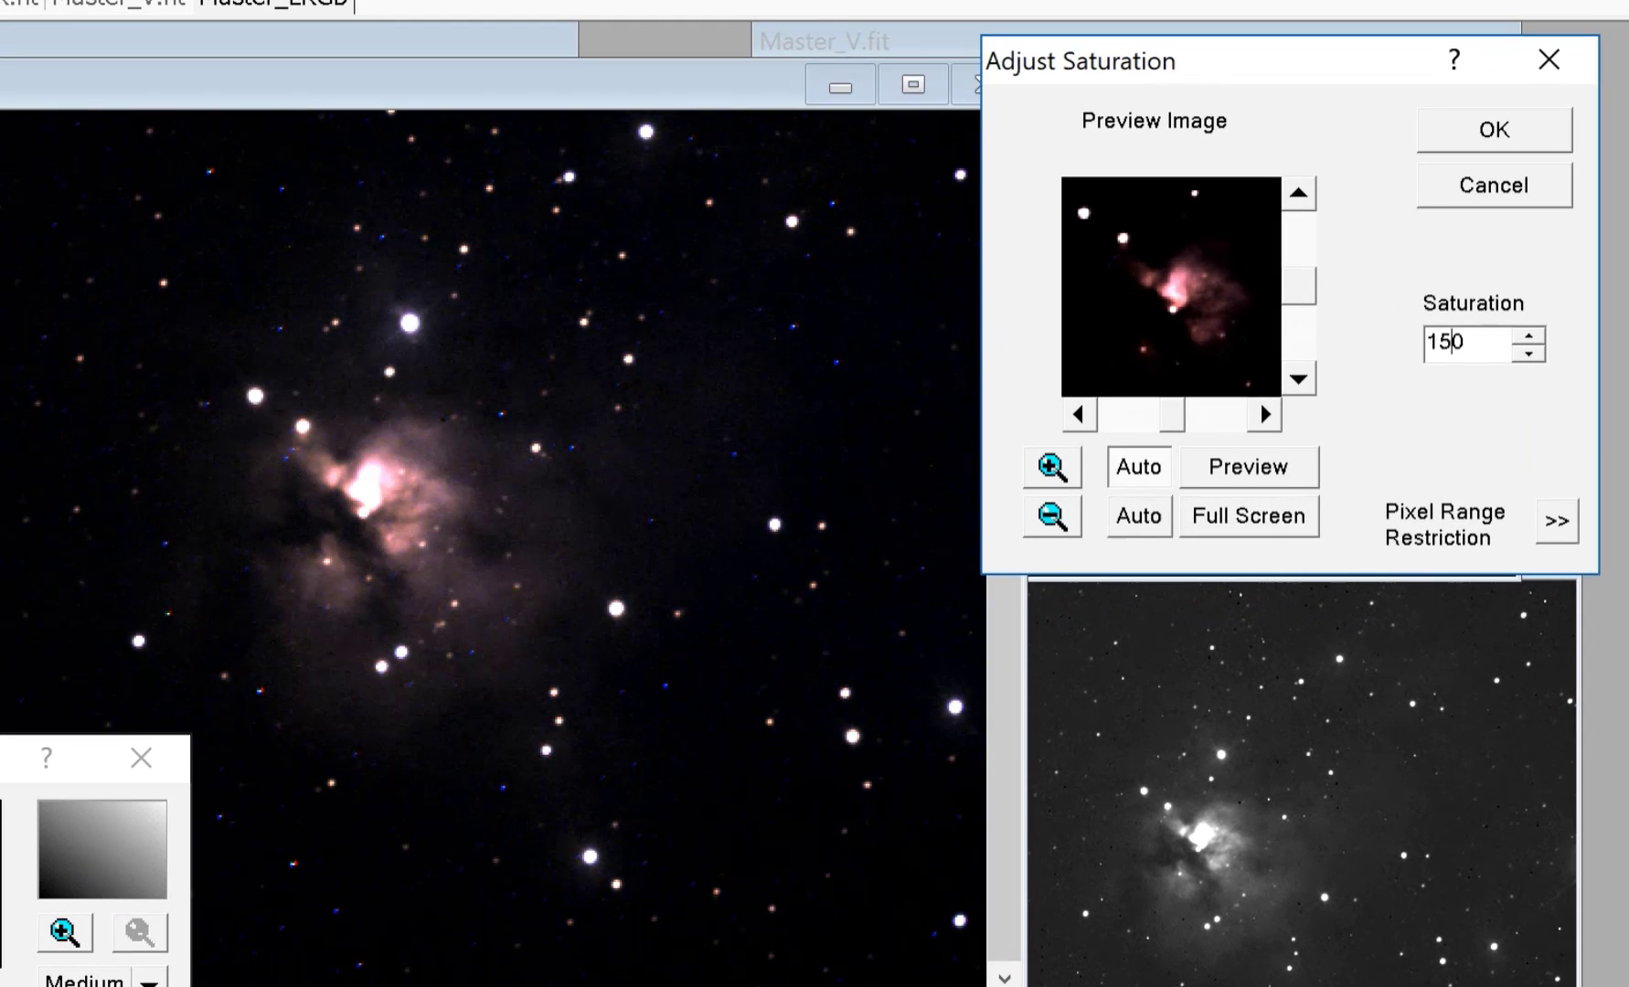
click(1249, 517)
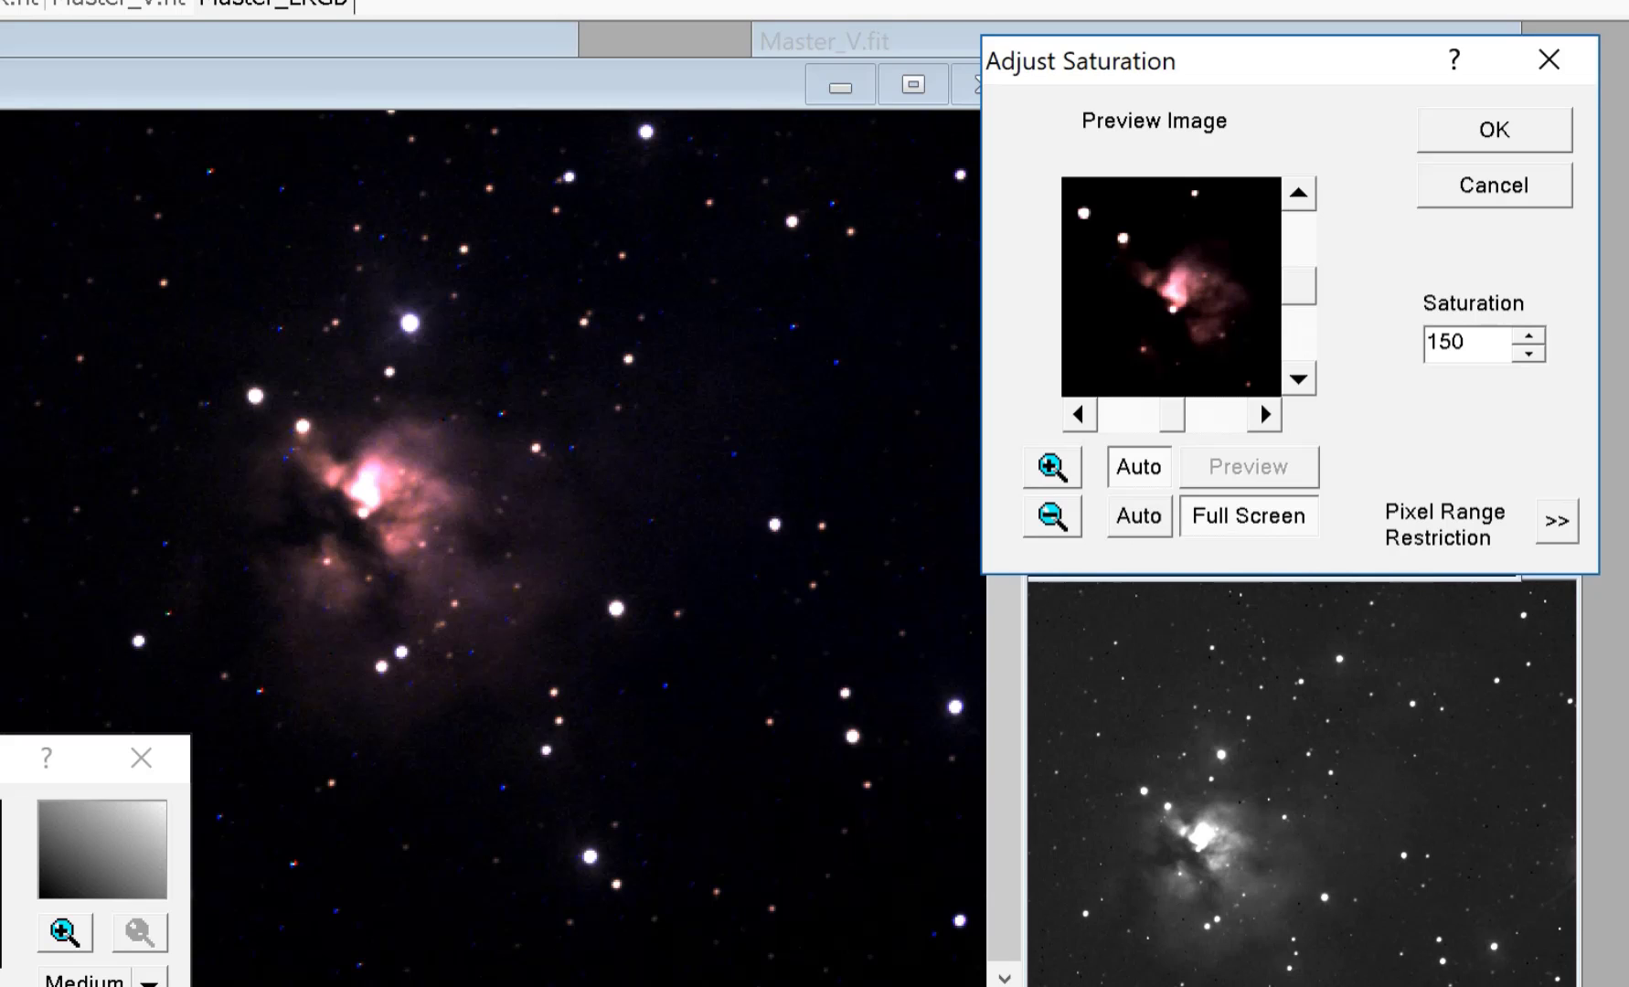
- Check the pixel range restriction options, repeat the full-screen preview, and accept the saturation adjustment
click(1556, 521)
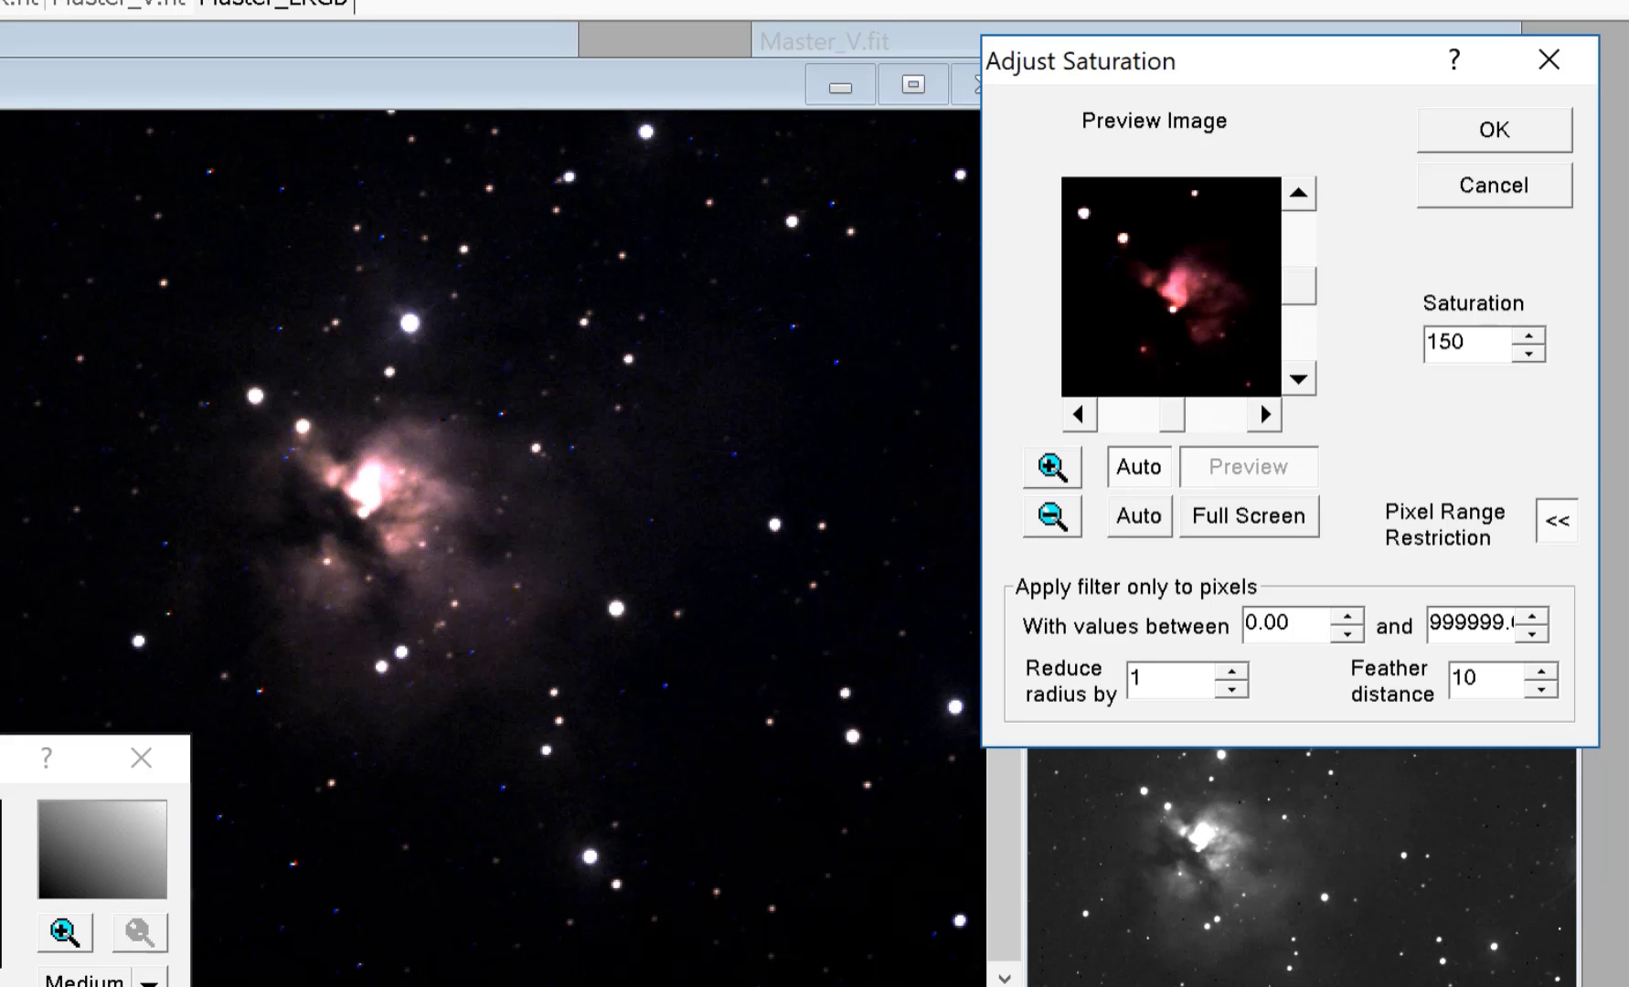
click(1556, 521)
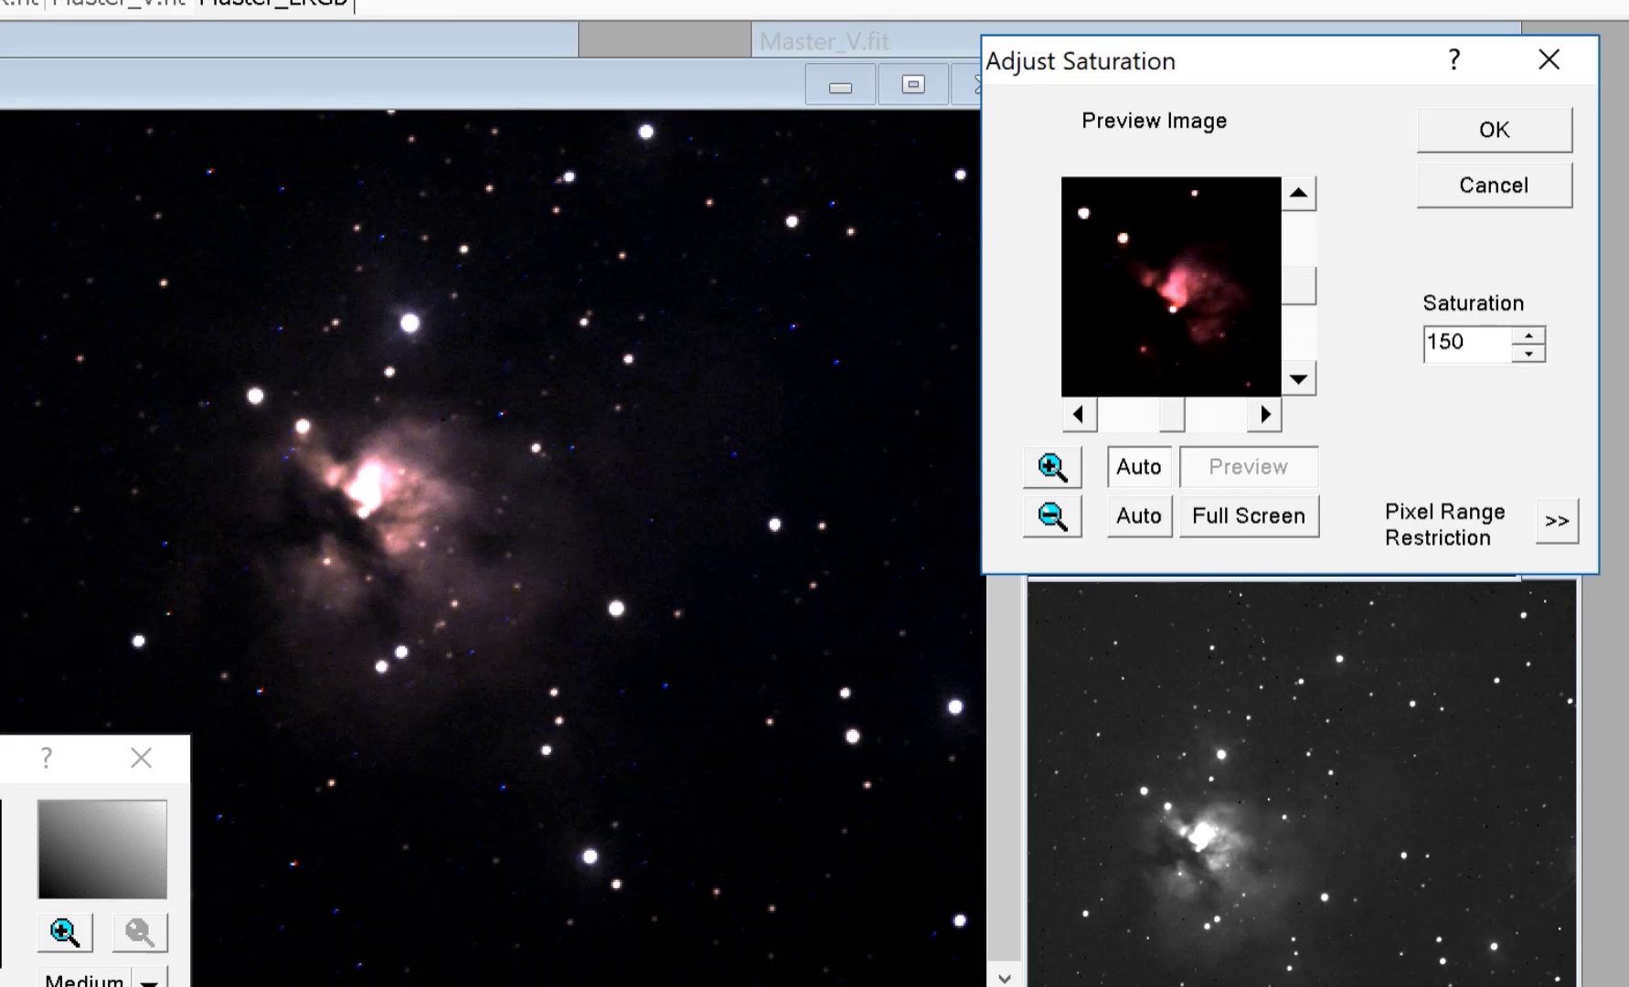
click(1249, 517)
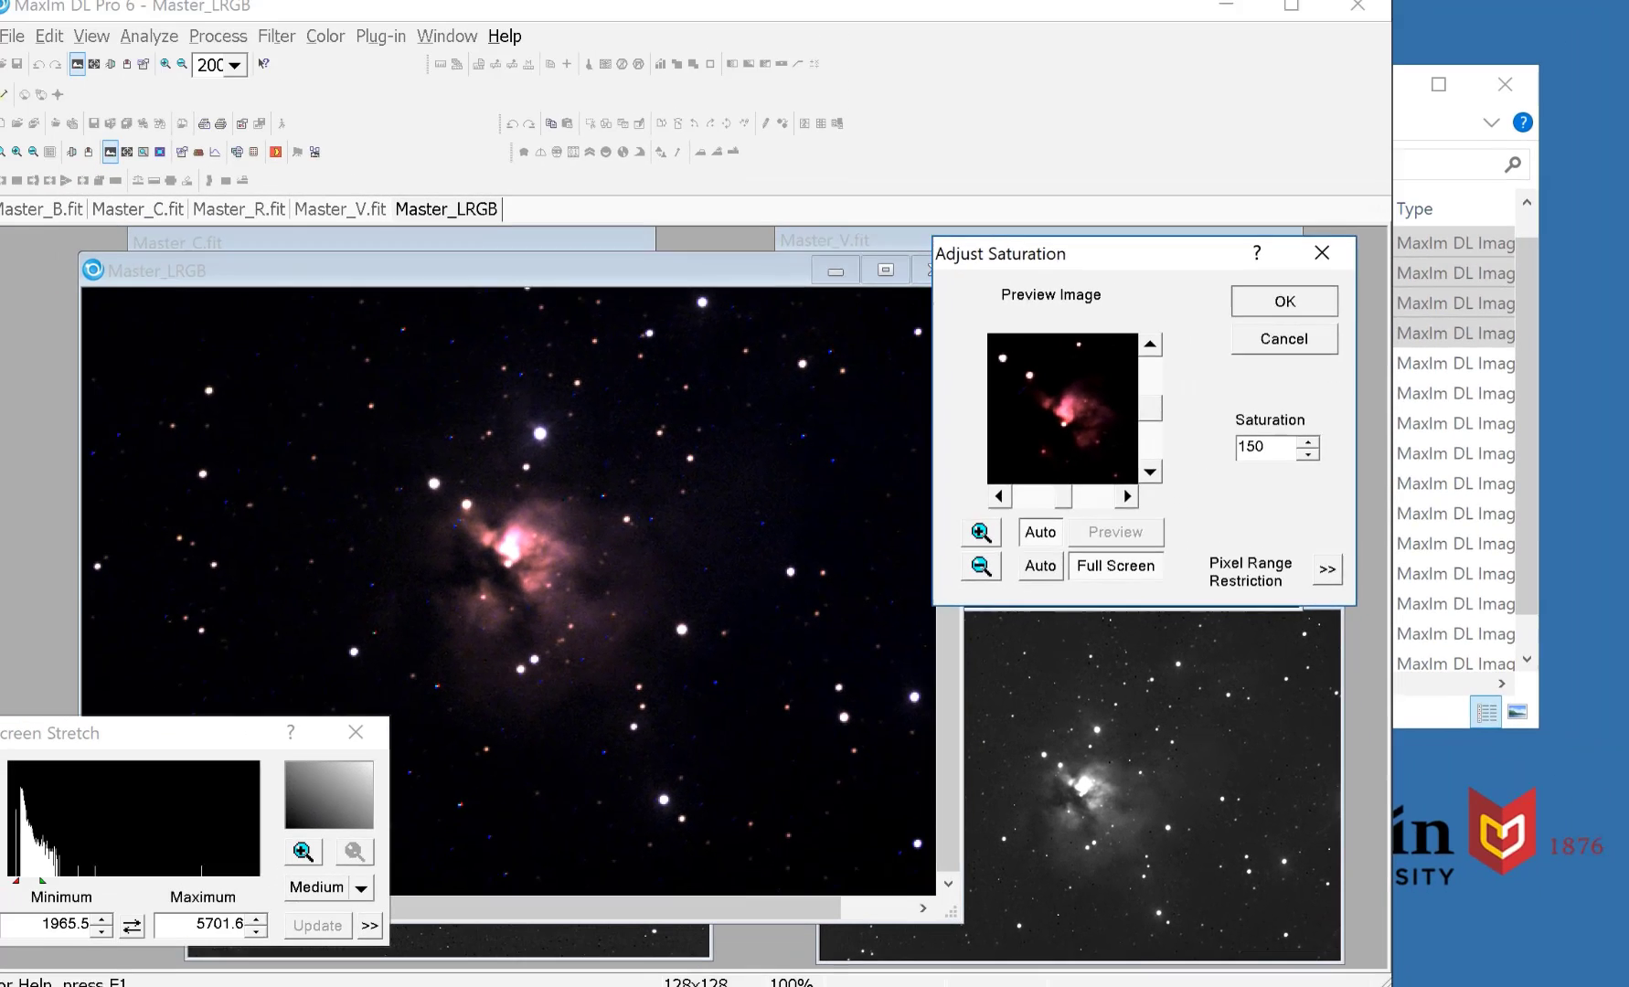
click(1494, 130)
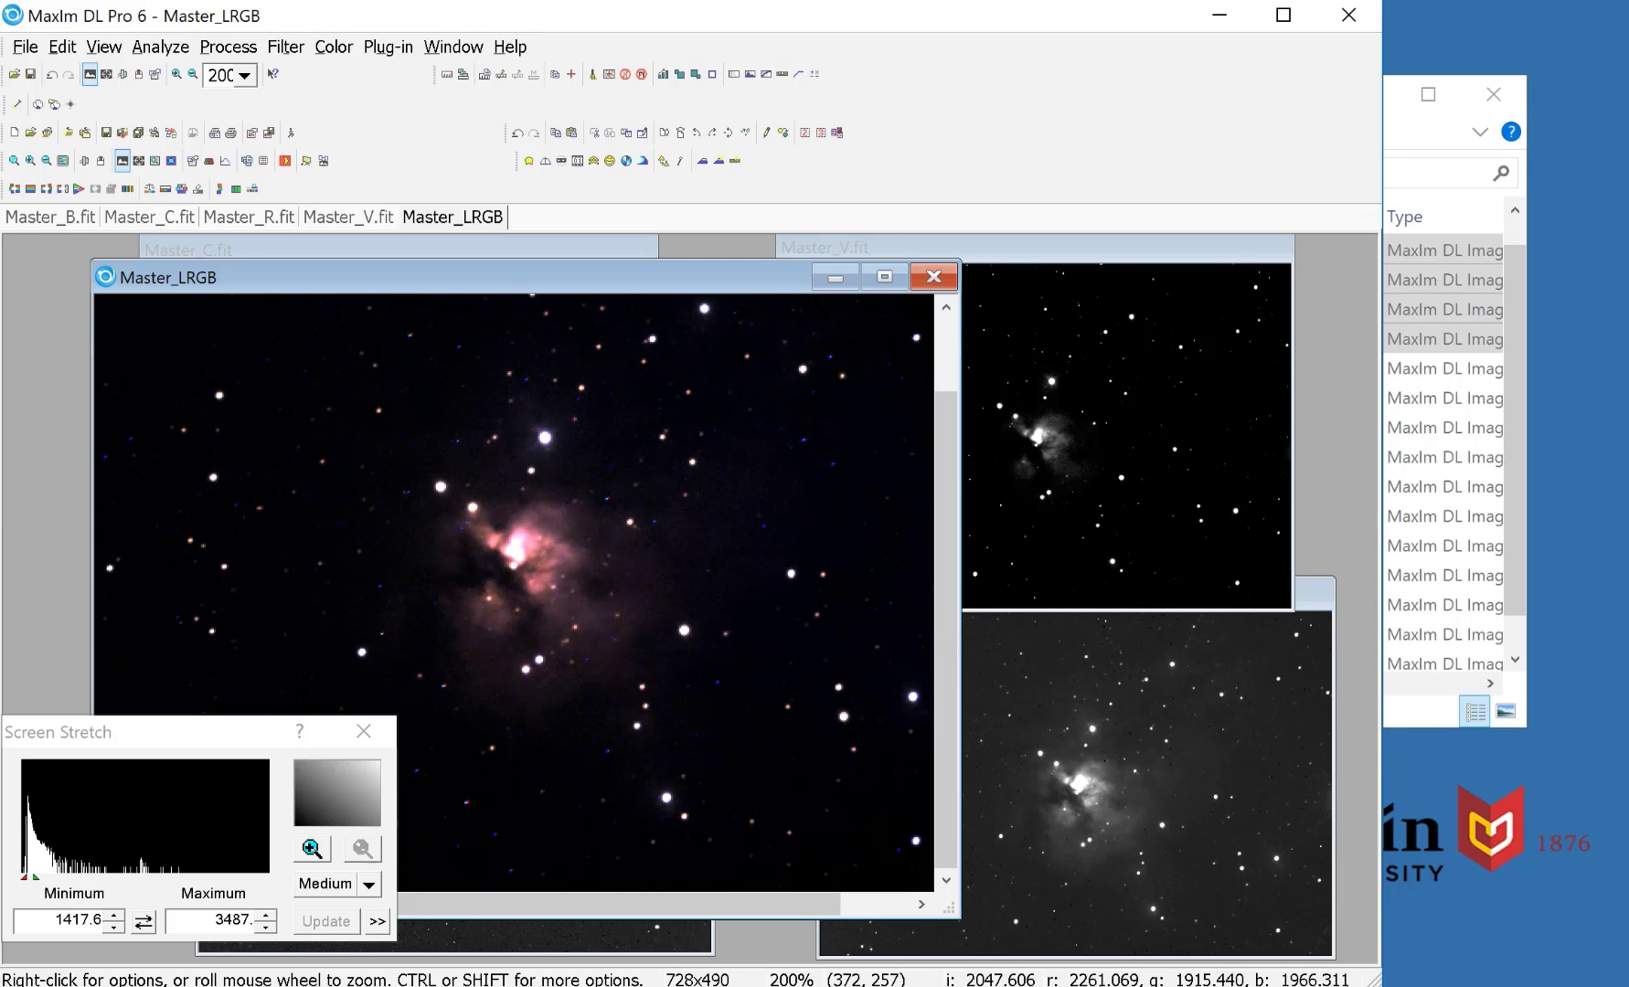
- Open the Digital Development filter for Master_LRGB, arranging the image and Information windows so the nebula stays visible
drag(556, 277, 903, 260)
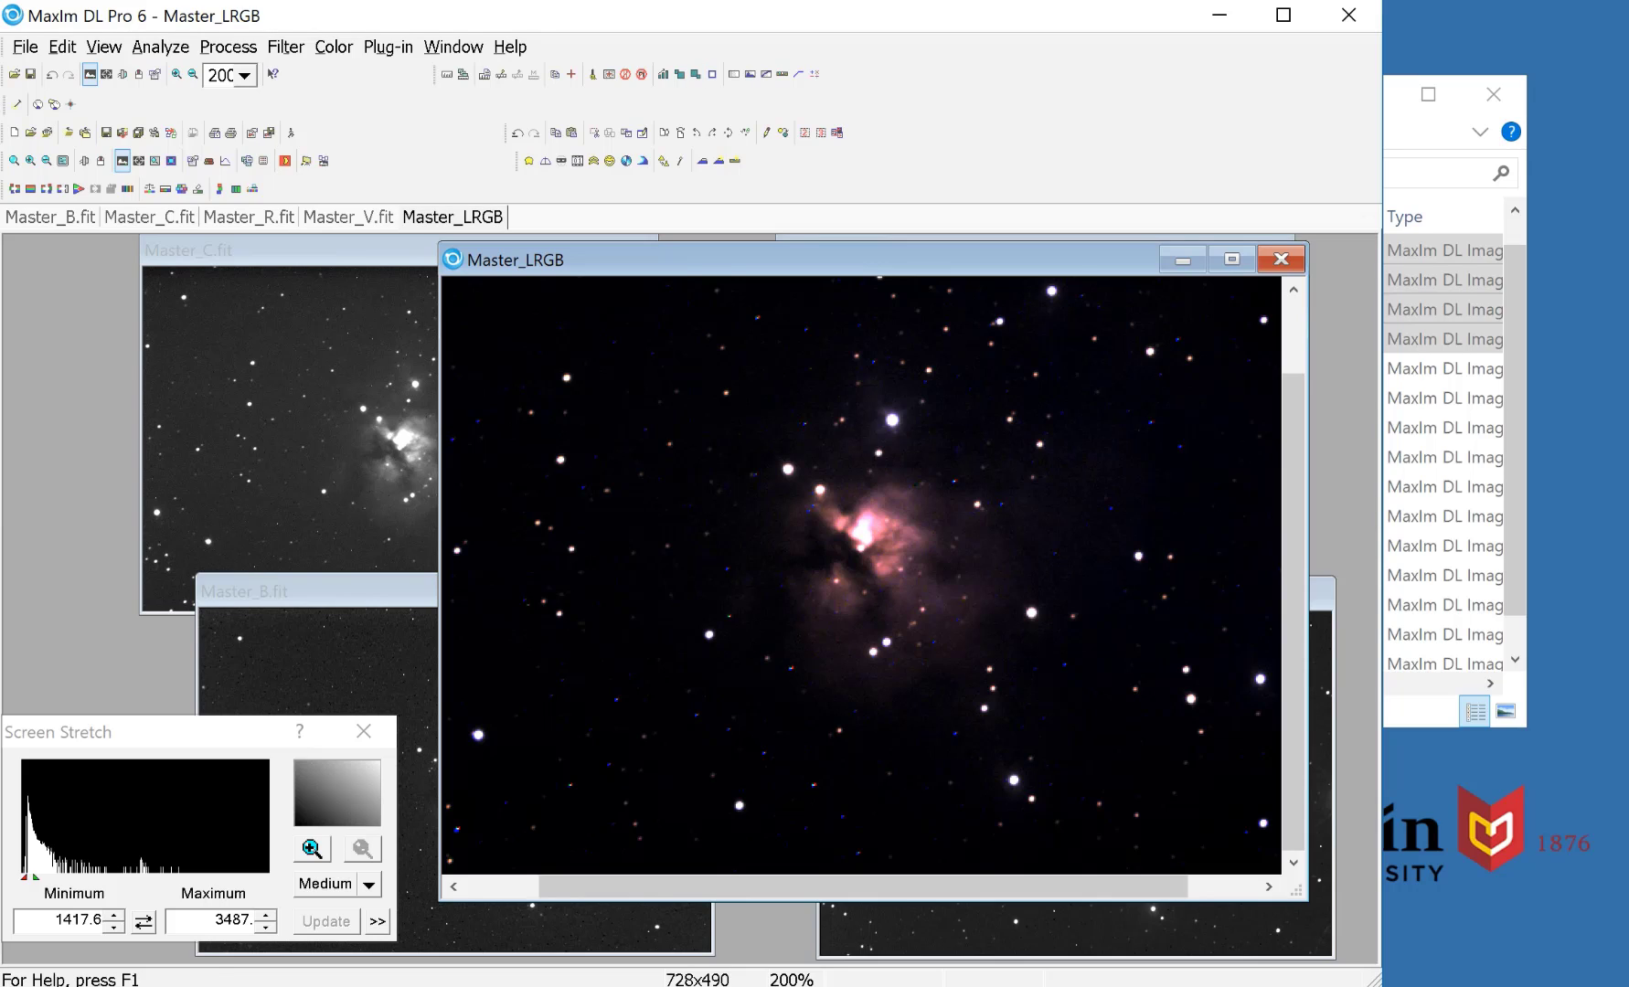
click(286, 47)
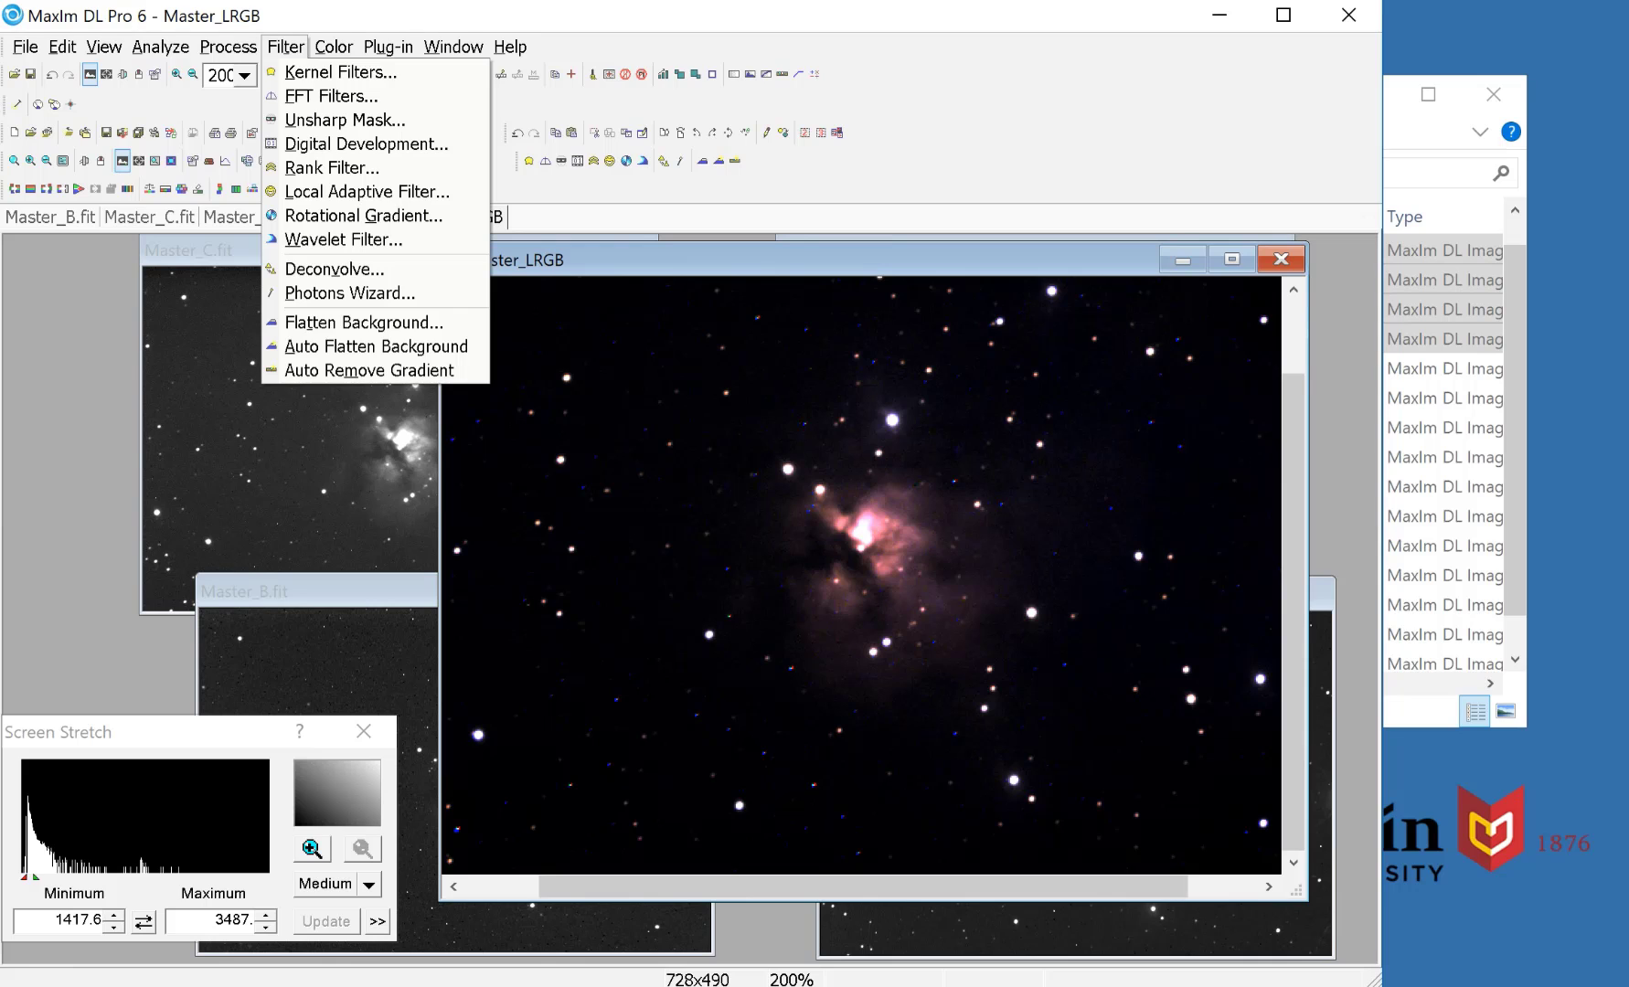
click(365, 145)
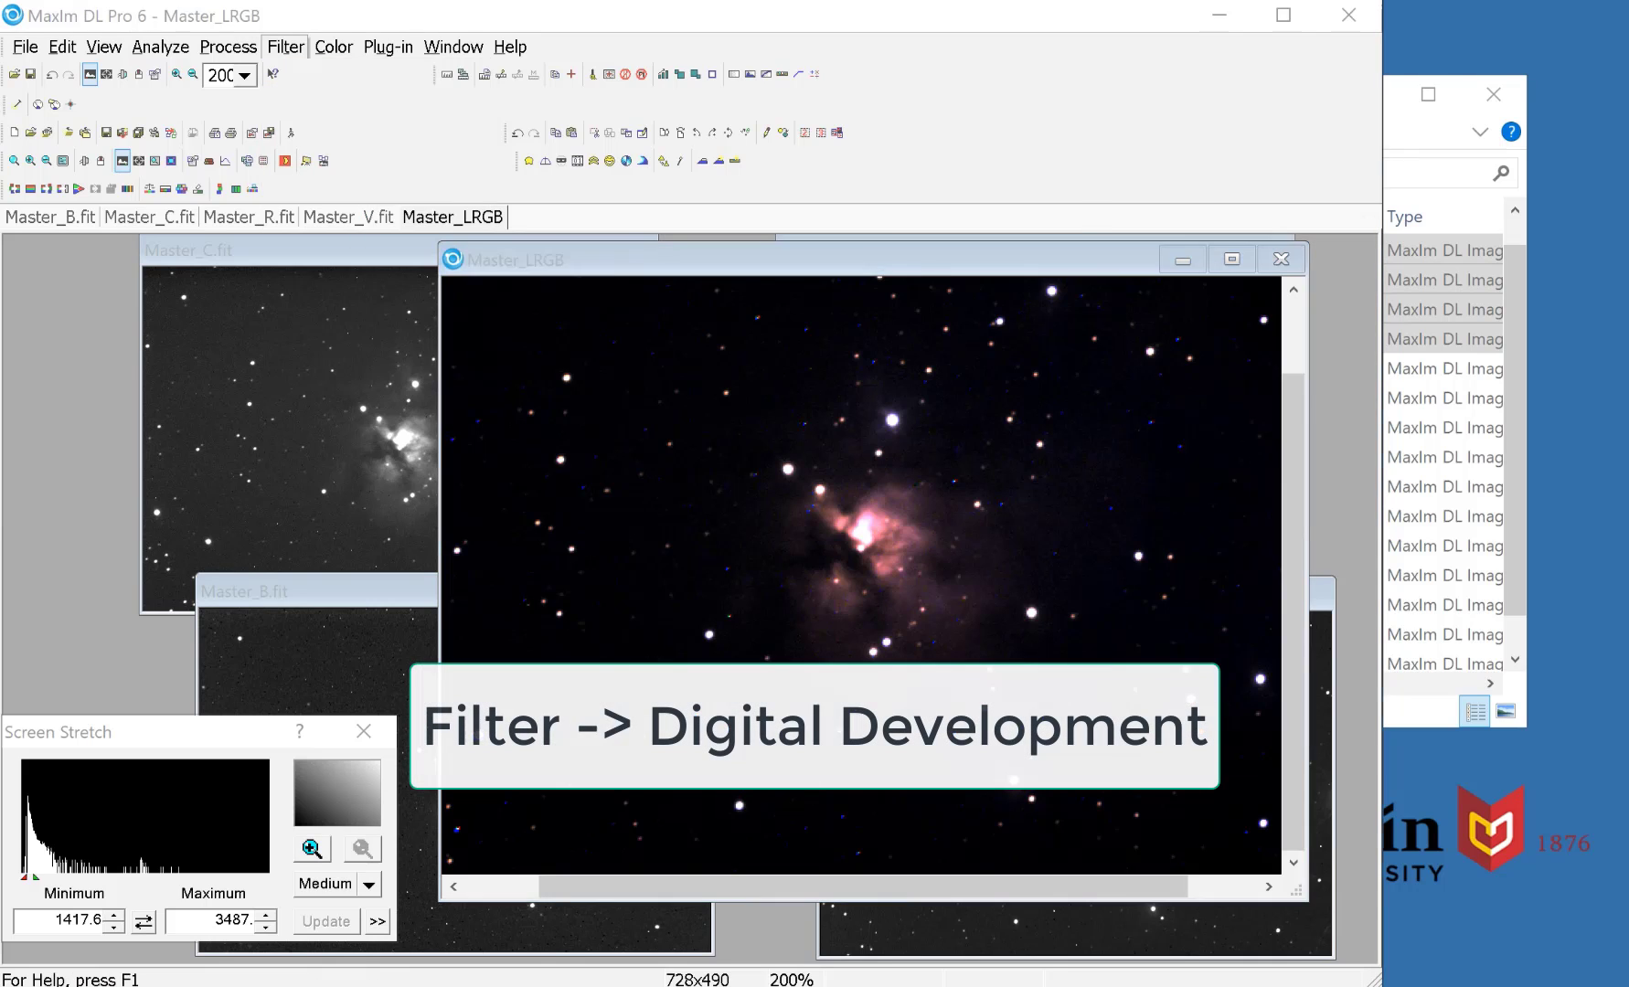
drag(867, 167, 1022, 48)
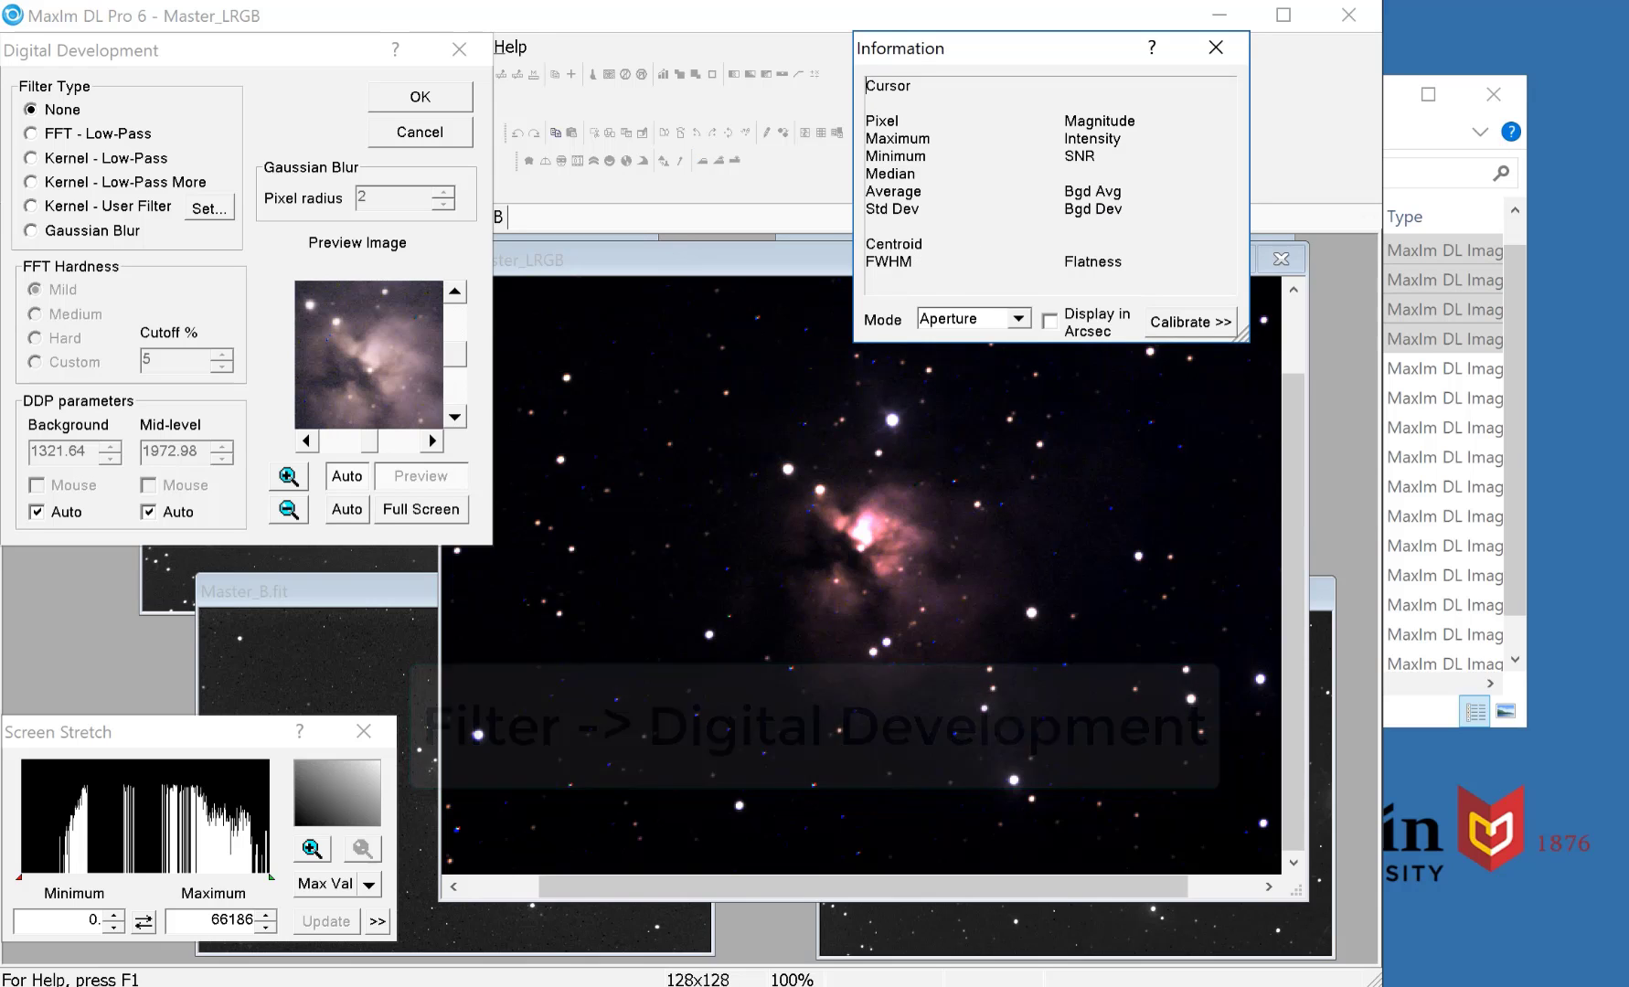
click(420, 97)
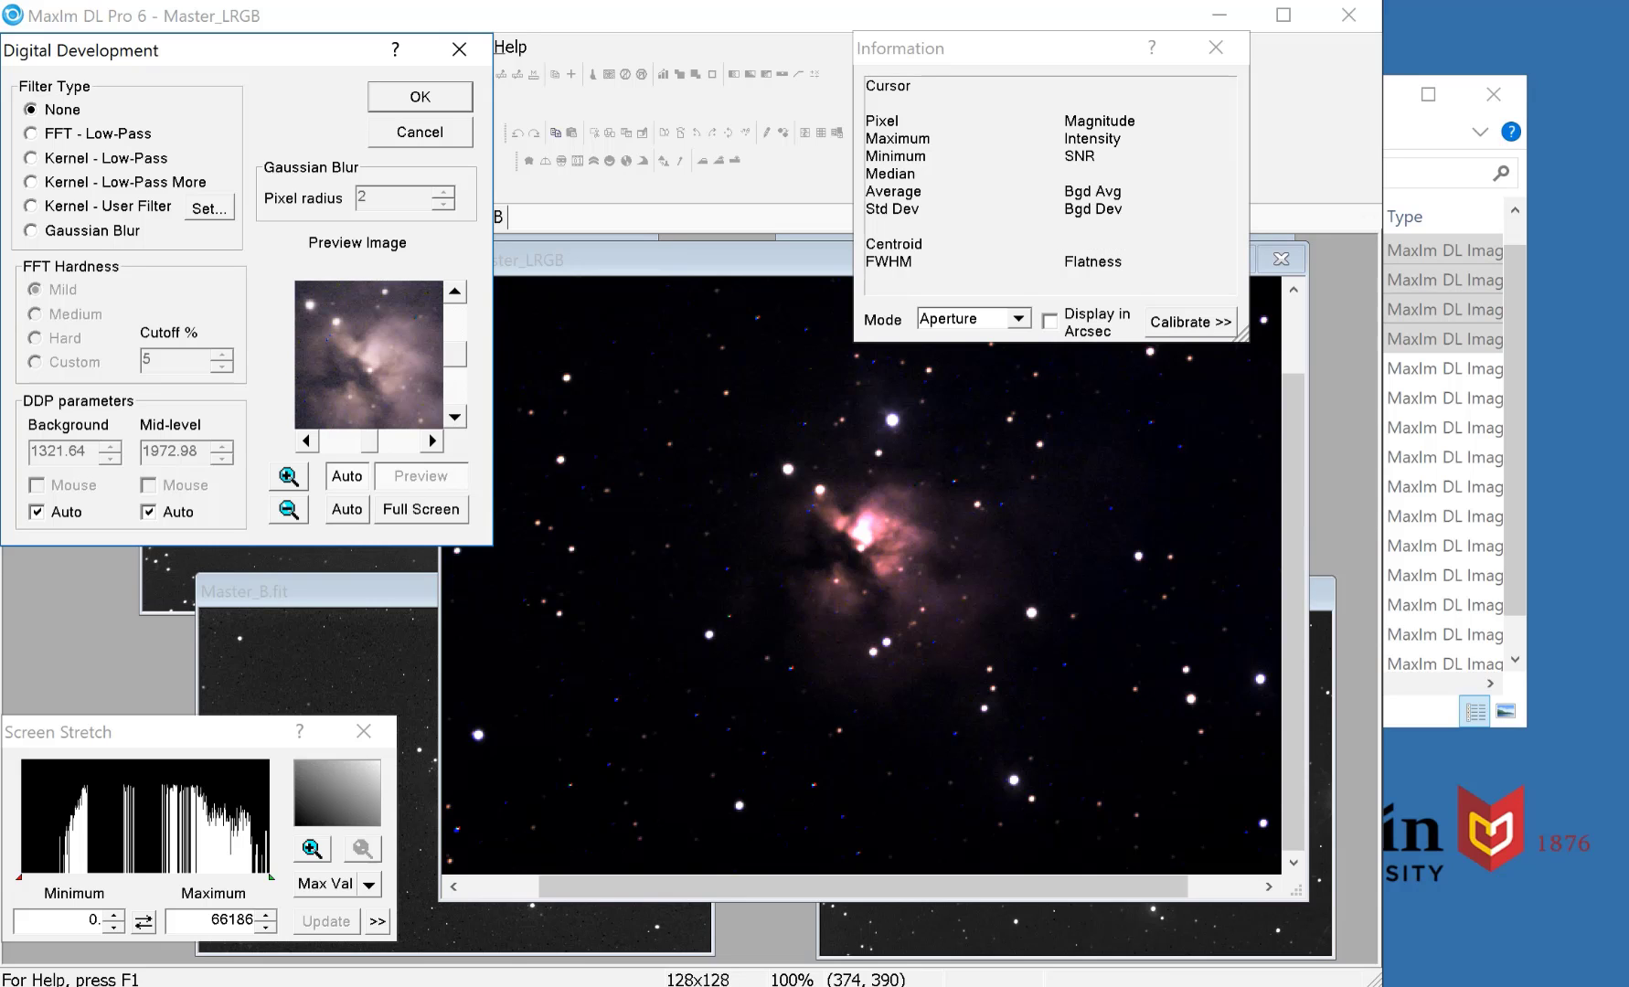
- Preview Digital Development with filter type None full screen and raise the stretch minimum to about 7688
click(420, 510)
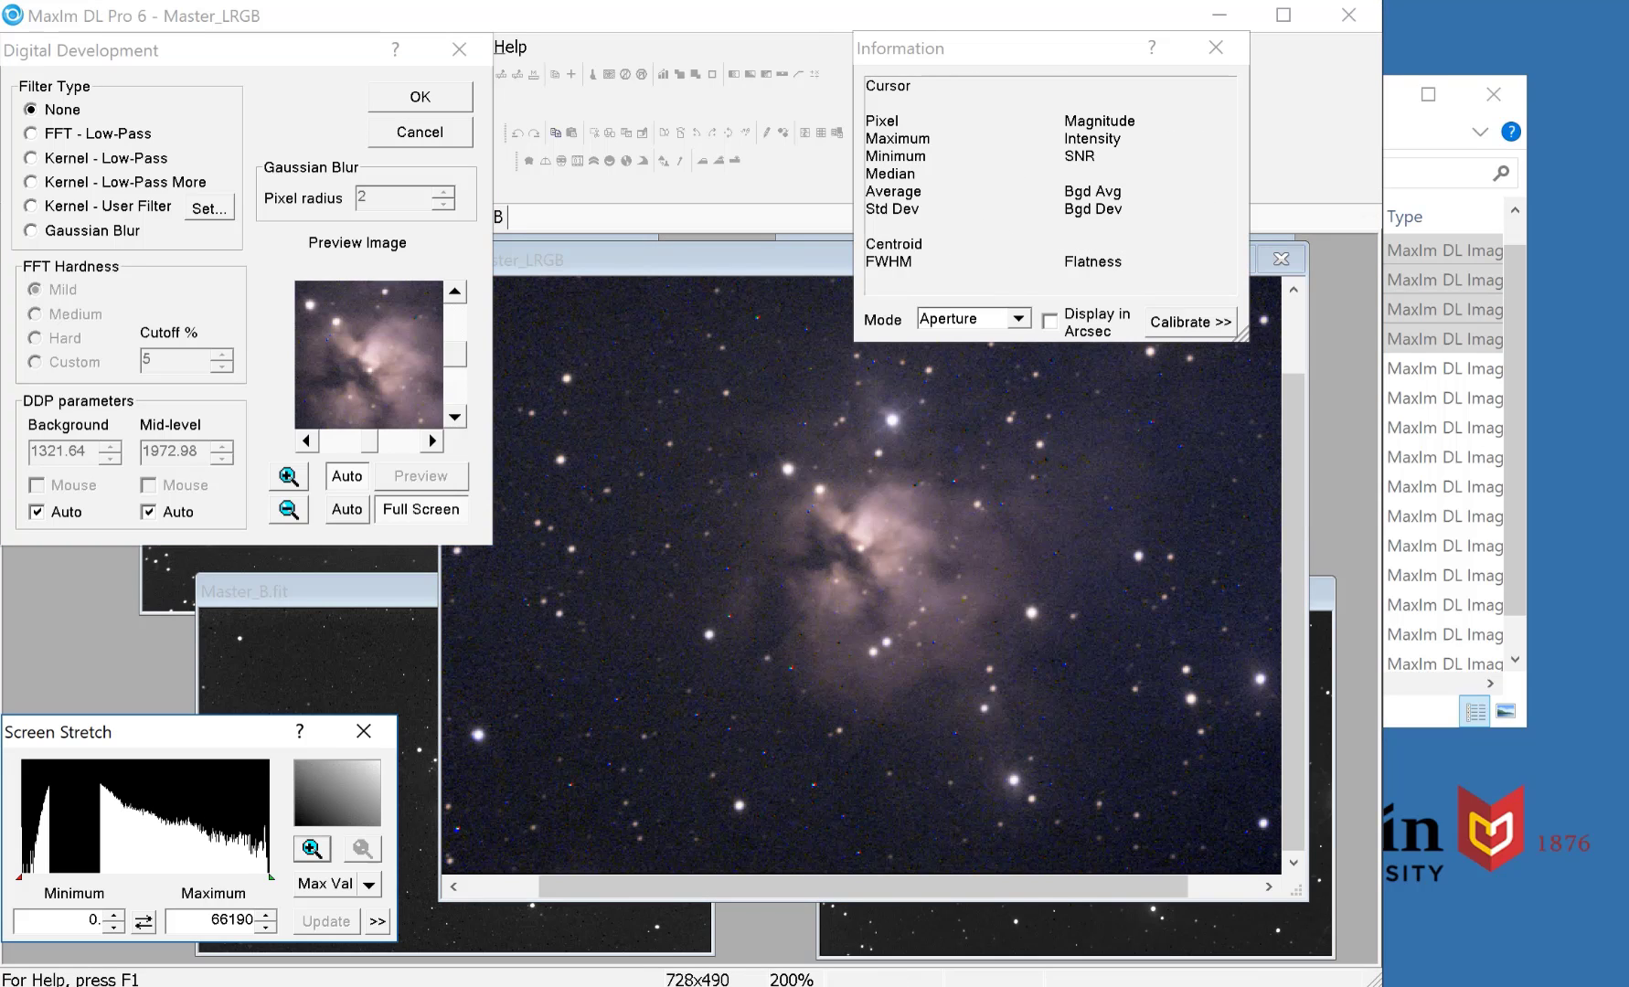
drag(19, 878, 48, 877)
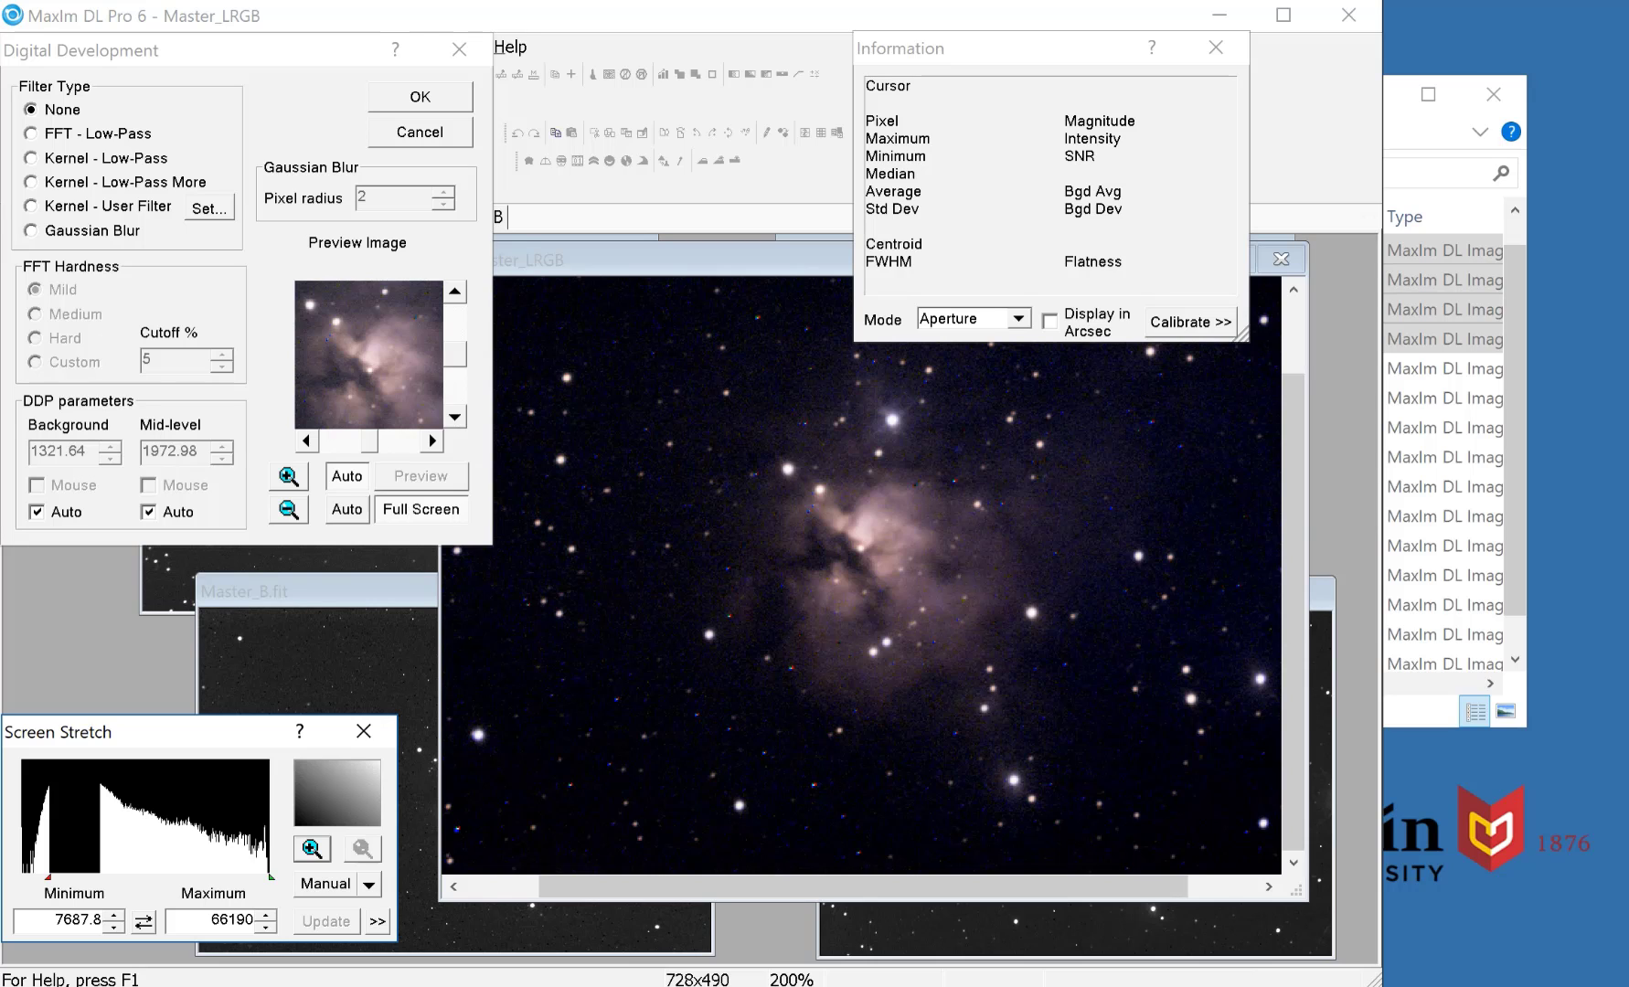
mouse_move(48, 878)
mouse_down()
mouse_move(70, 878)
mouse_move(18, 877)
mouse_move(116, 878)
mouse_move(47, 878)
mouse_up()
- Try the FFT - Low-Pass and Kernel - Low-Pass filter types, comparing their full-screen previews with the unprocessed image
click(32, 134)
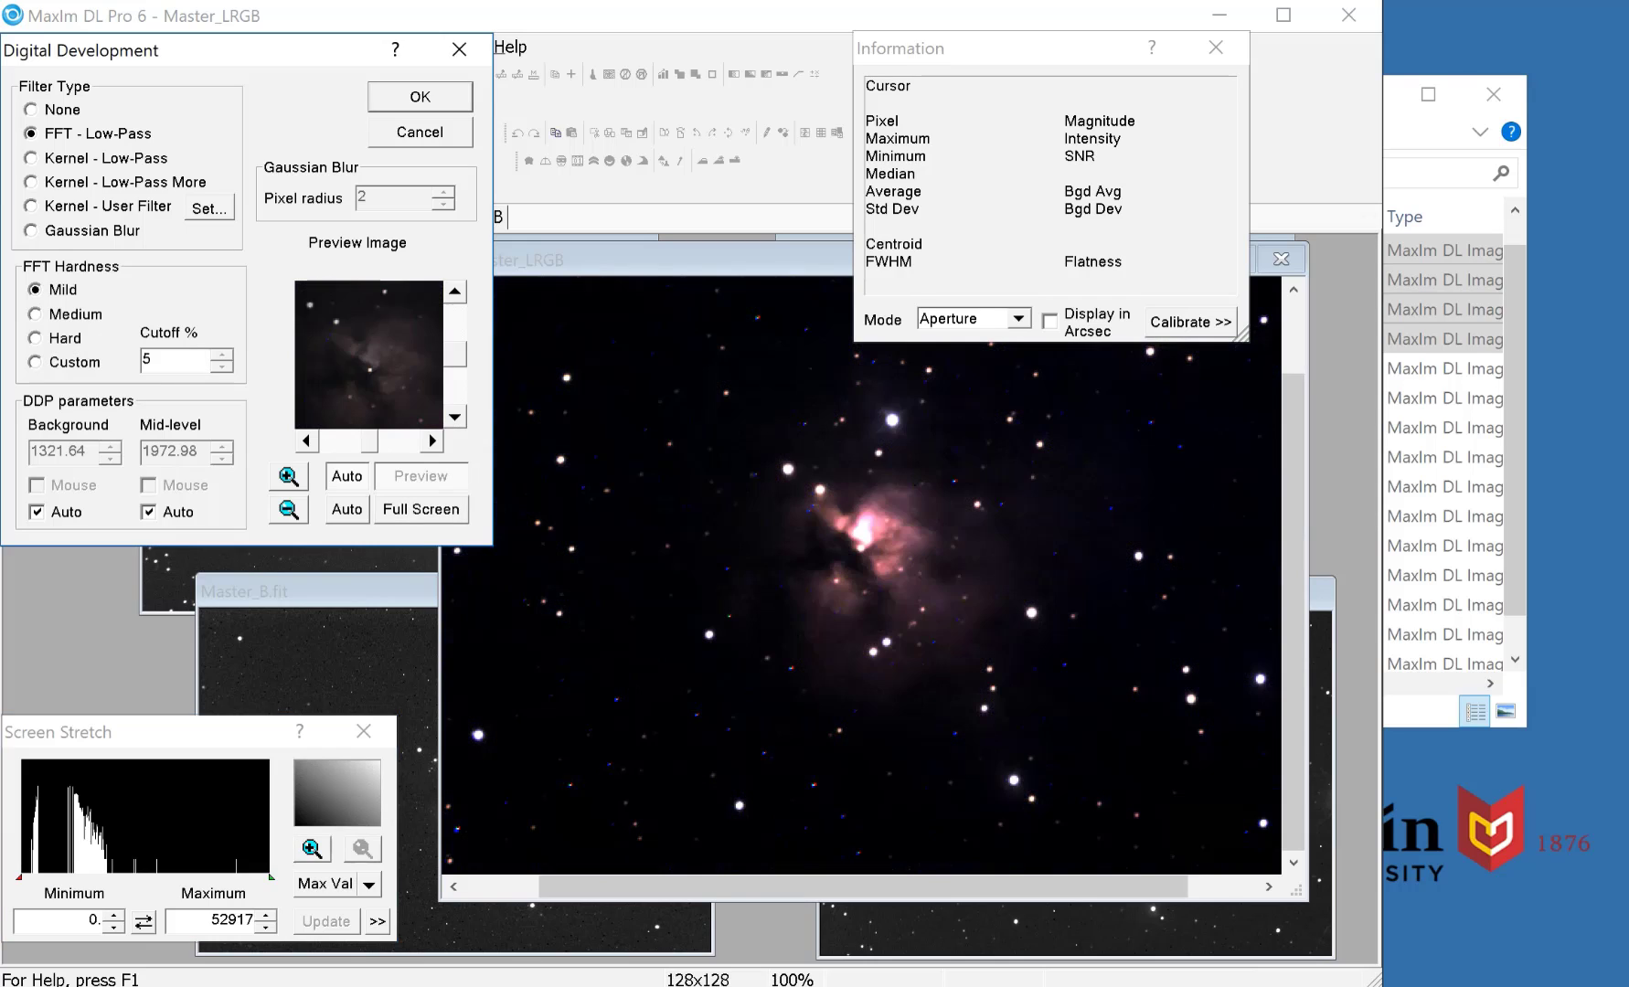
click(421, 510)
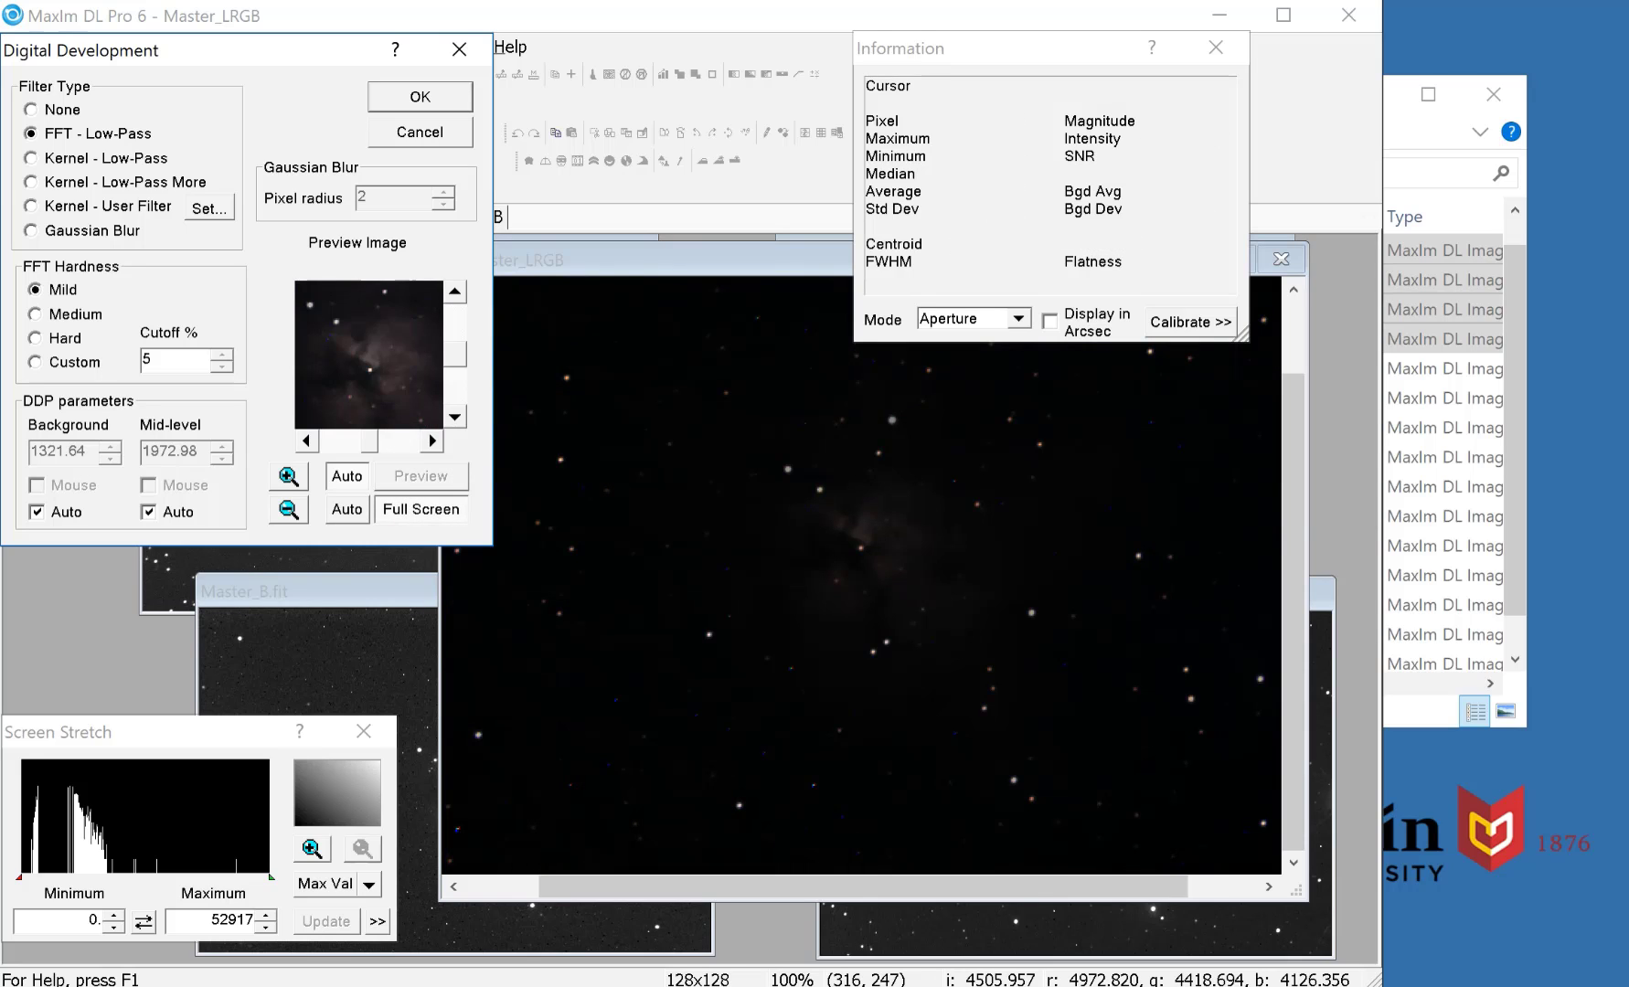
click(32, 158)
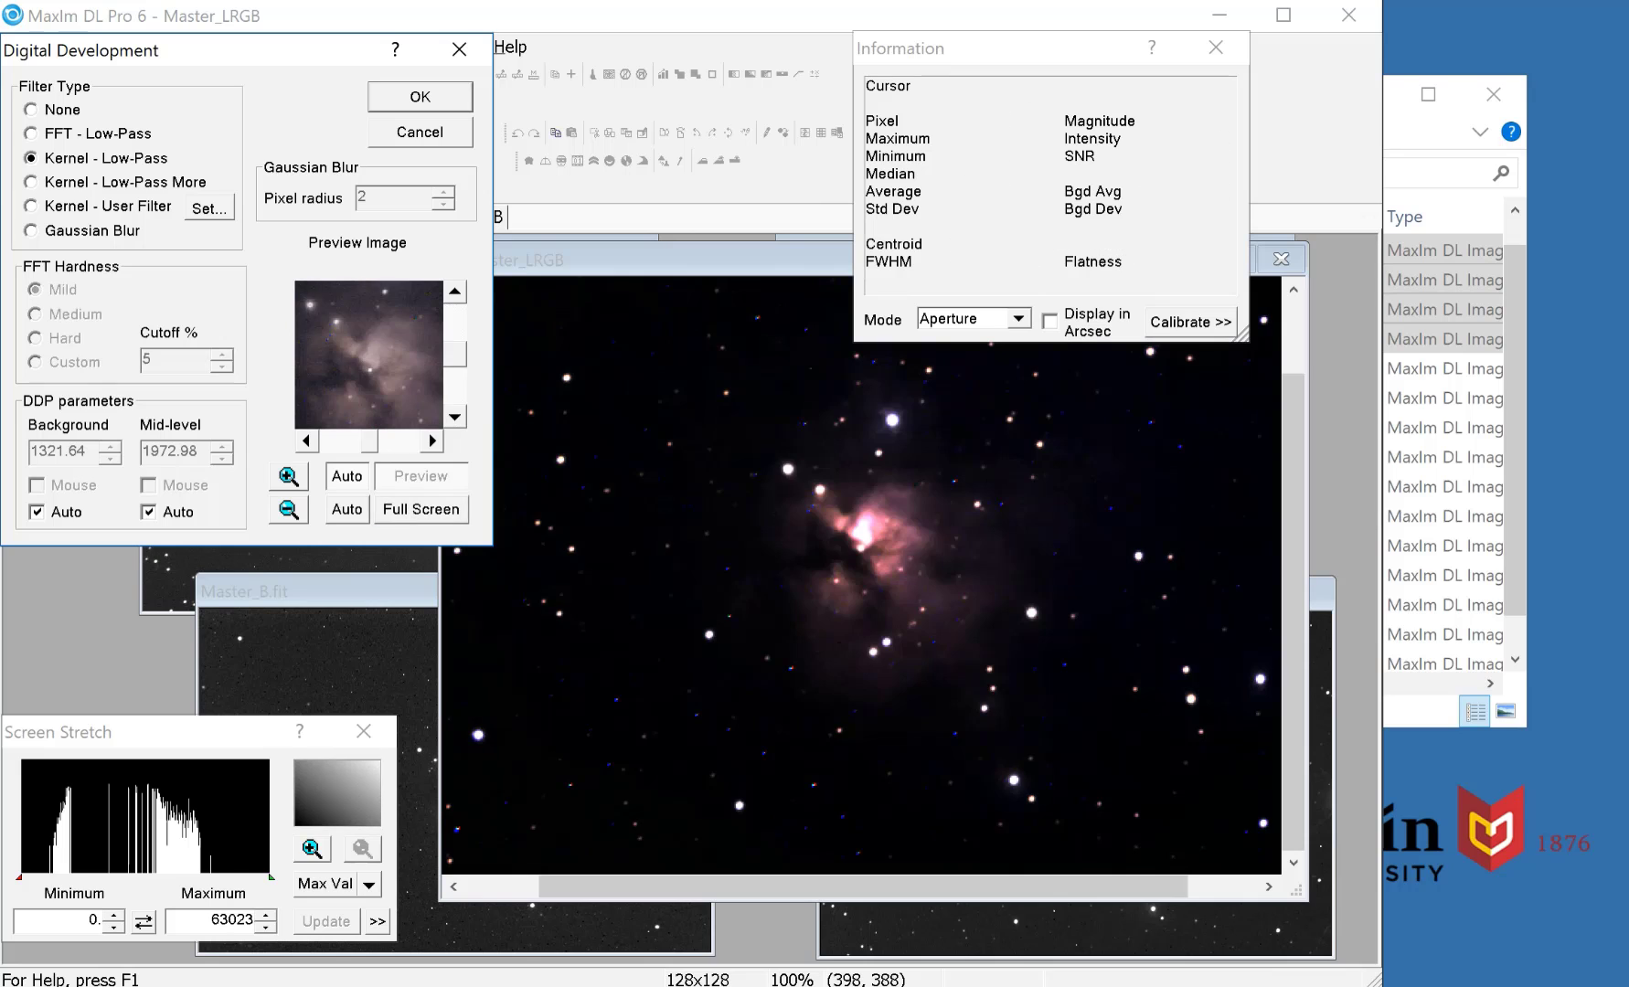
click(422, 510)
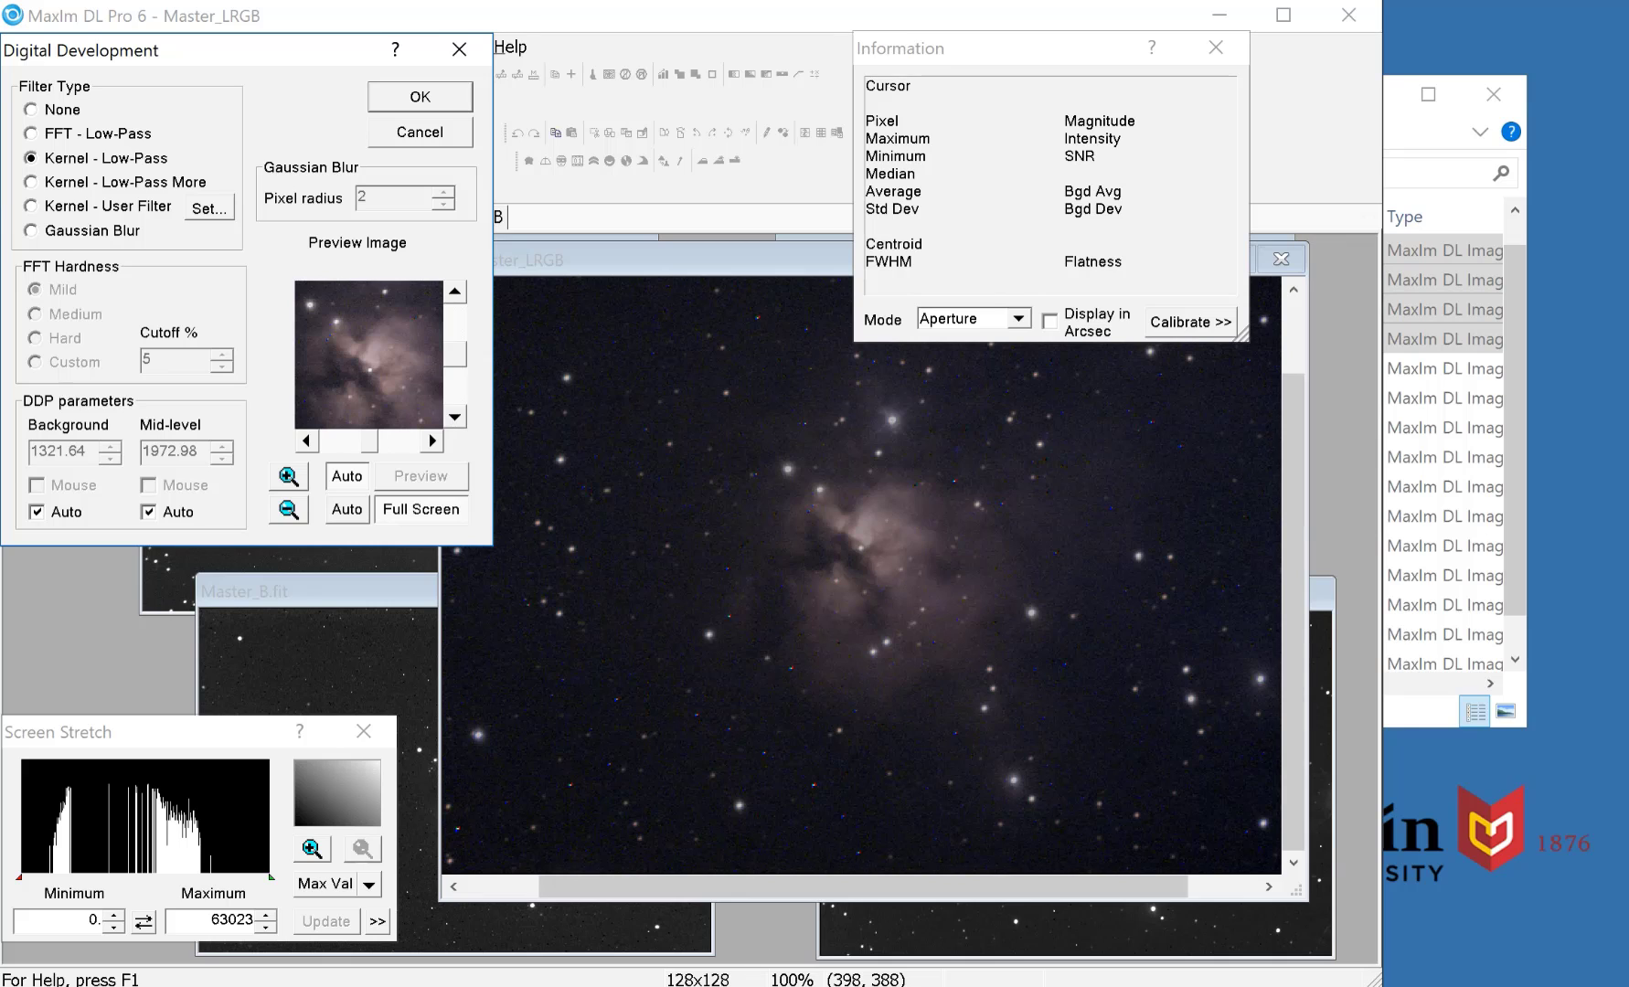
click(421, 510)
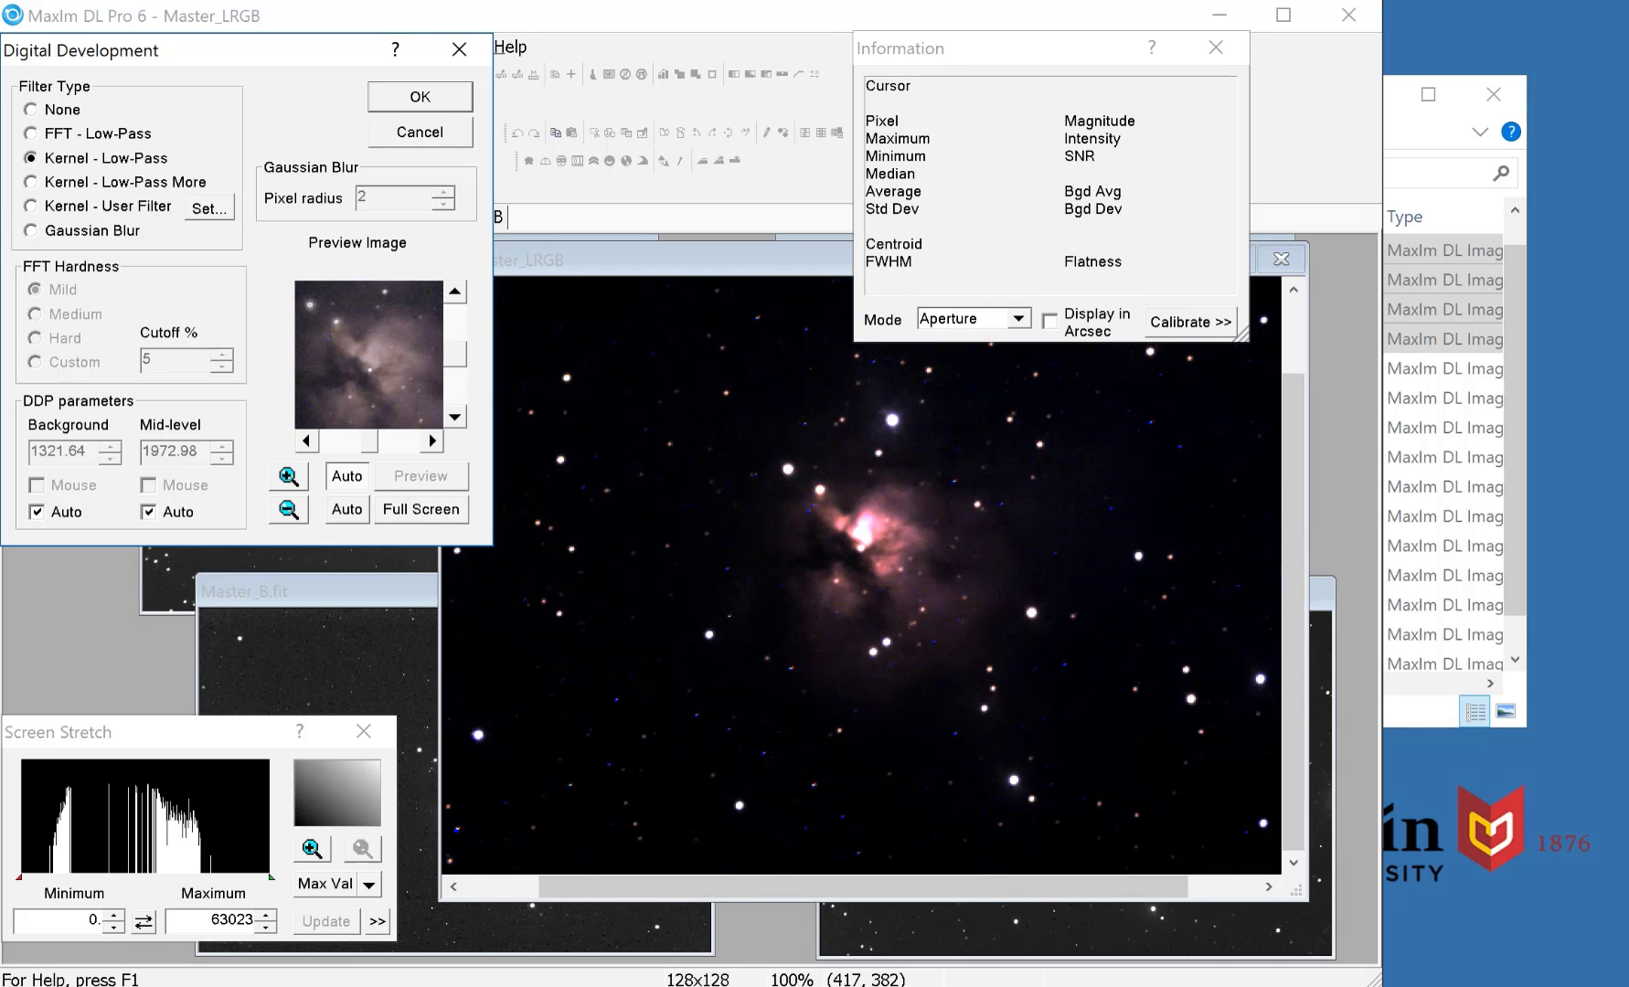
click(421, 510)
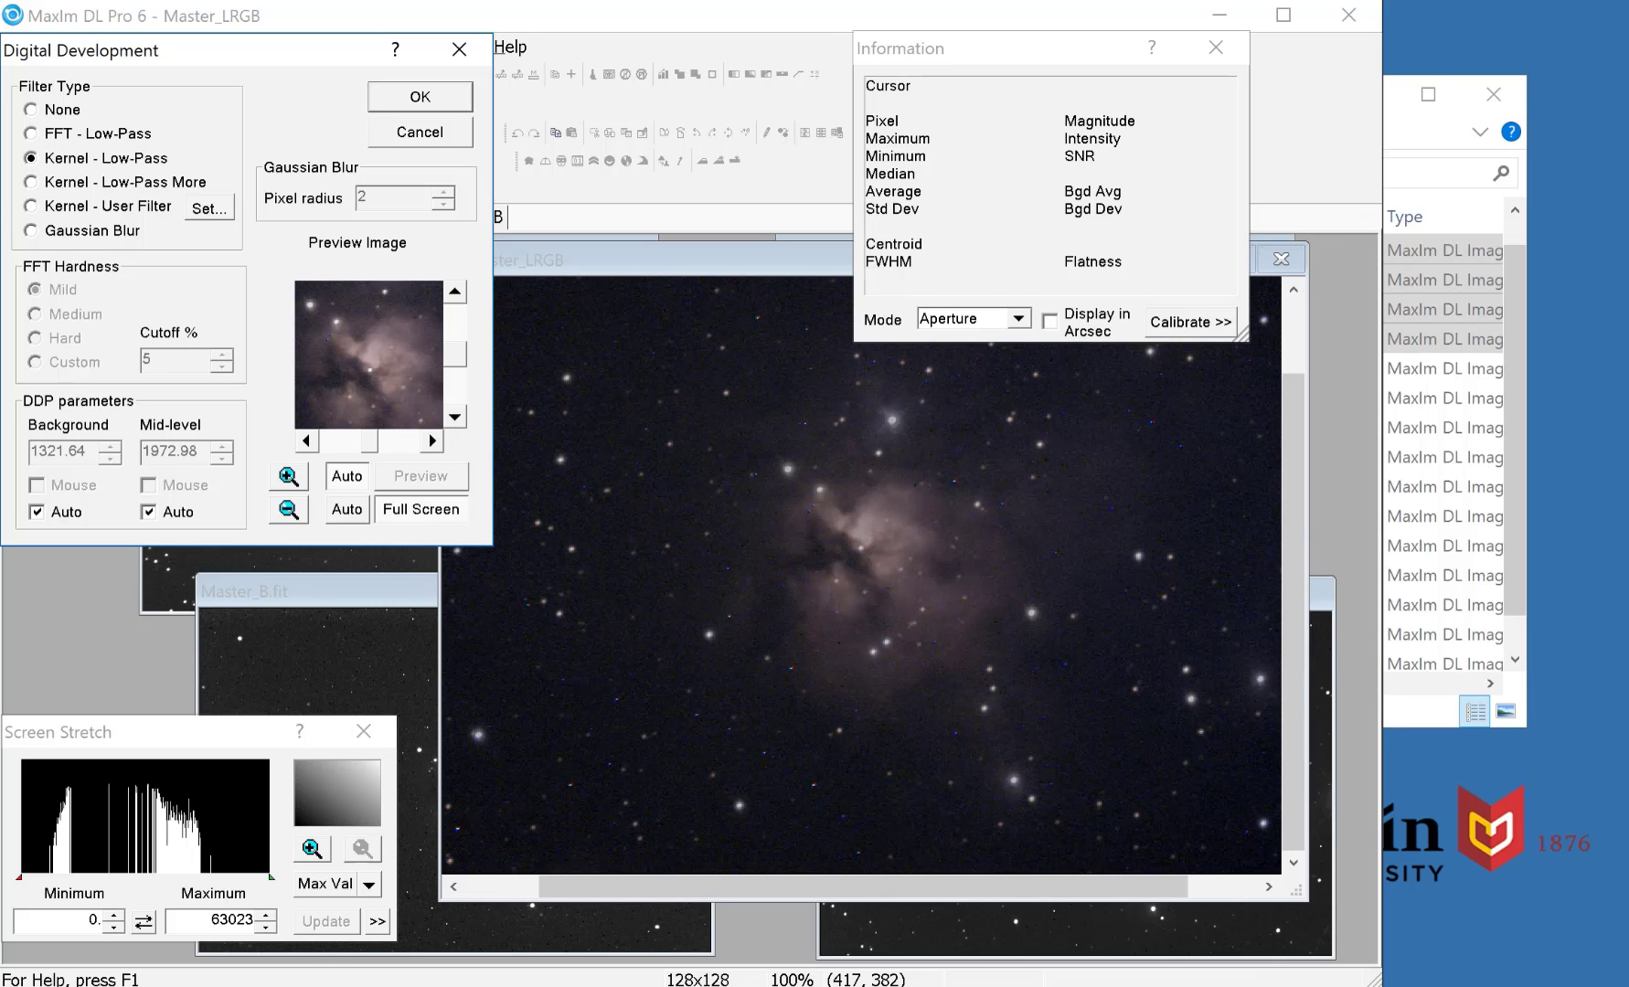
- Raise the screen stretch minimum of the Kernel - Low-Pass preview to about 2720
drag(19, 877, 61, 877)
click(1003, 513)
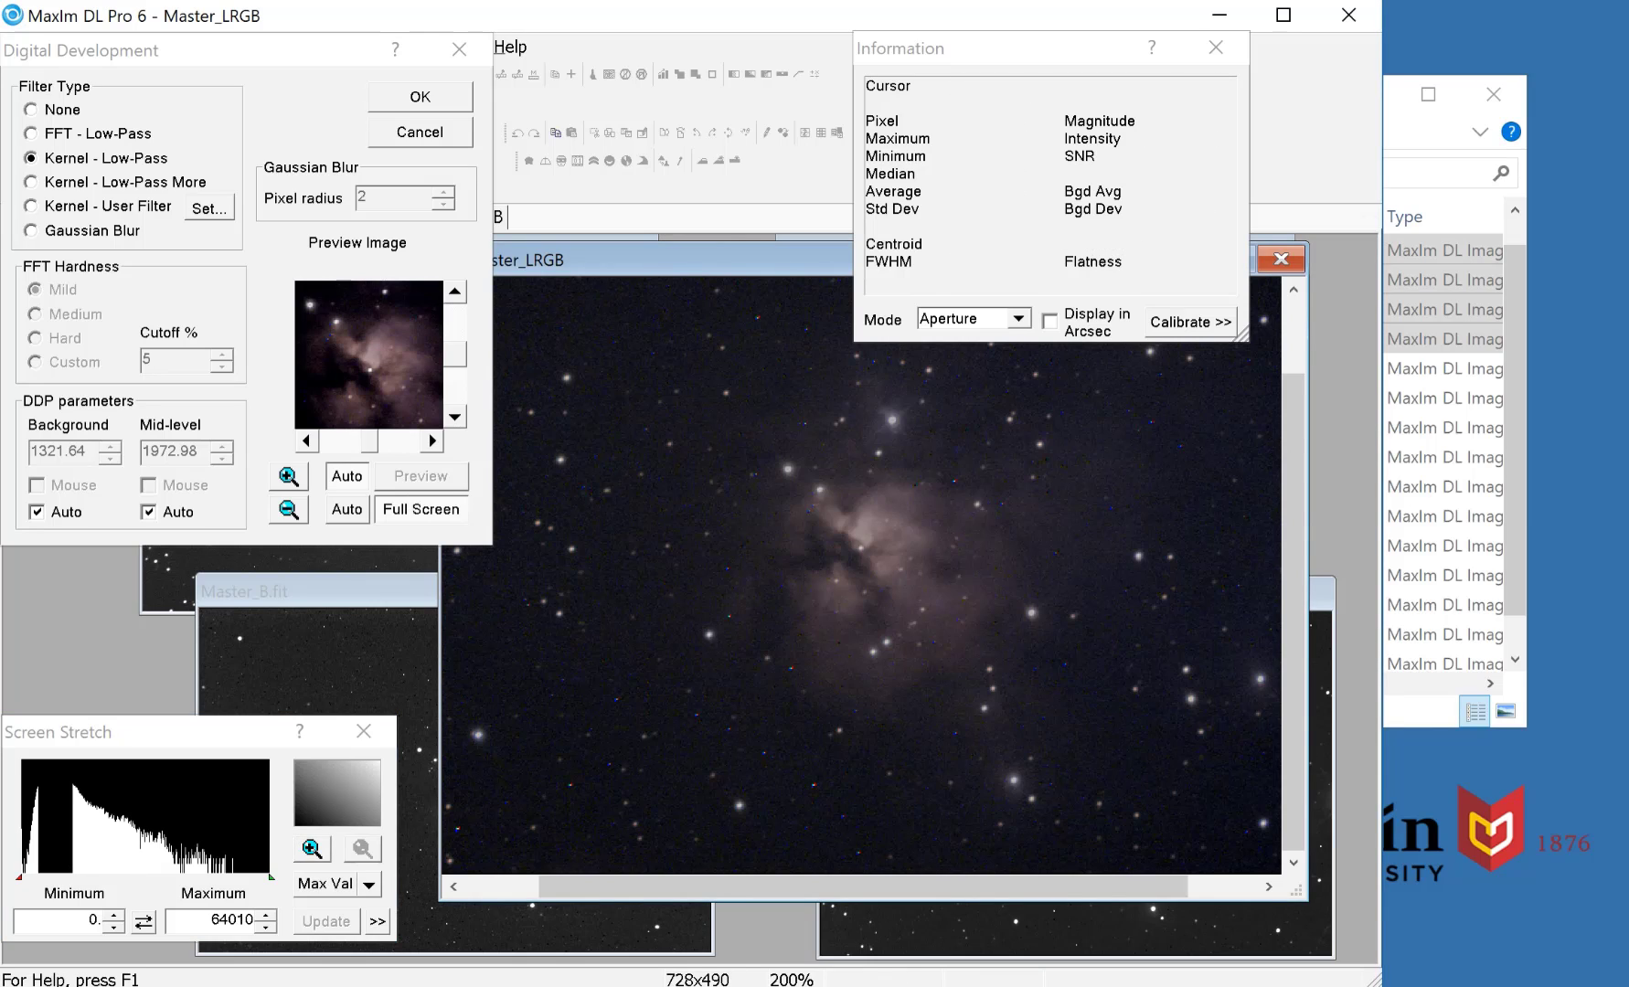
click(271, 878)
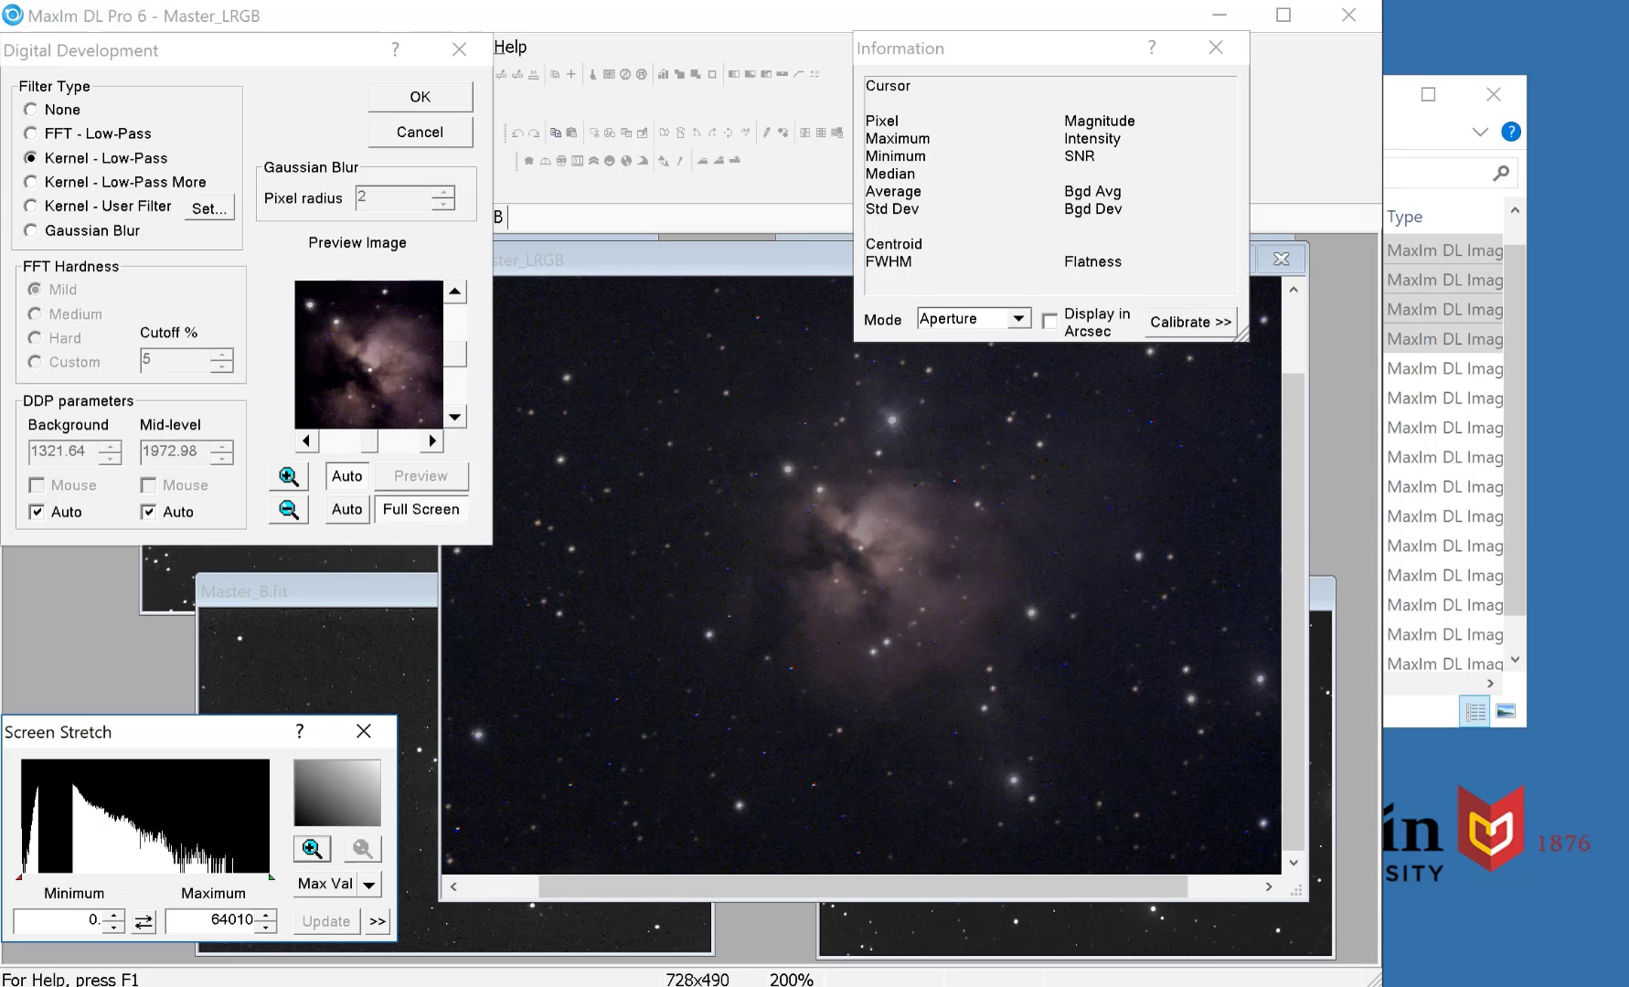
mouse_move(18, 877)
mouse_down()
mouse_move(69, 877)
mouse_move(31, 877)
mouse_up()
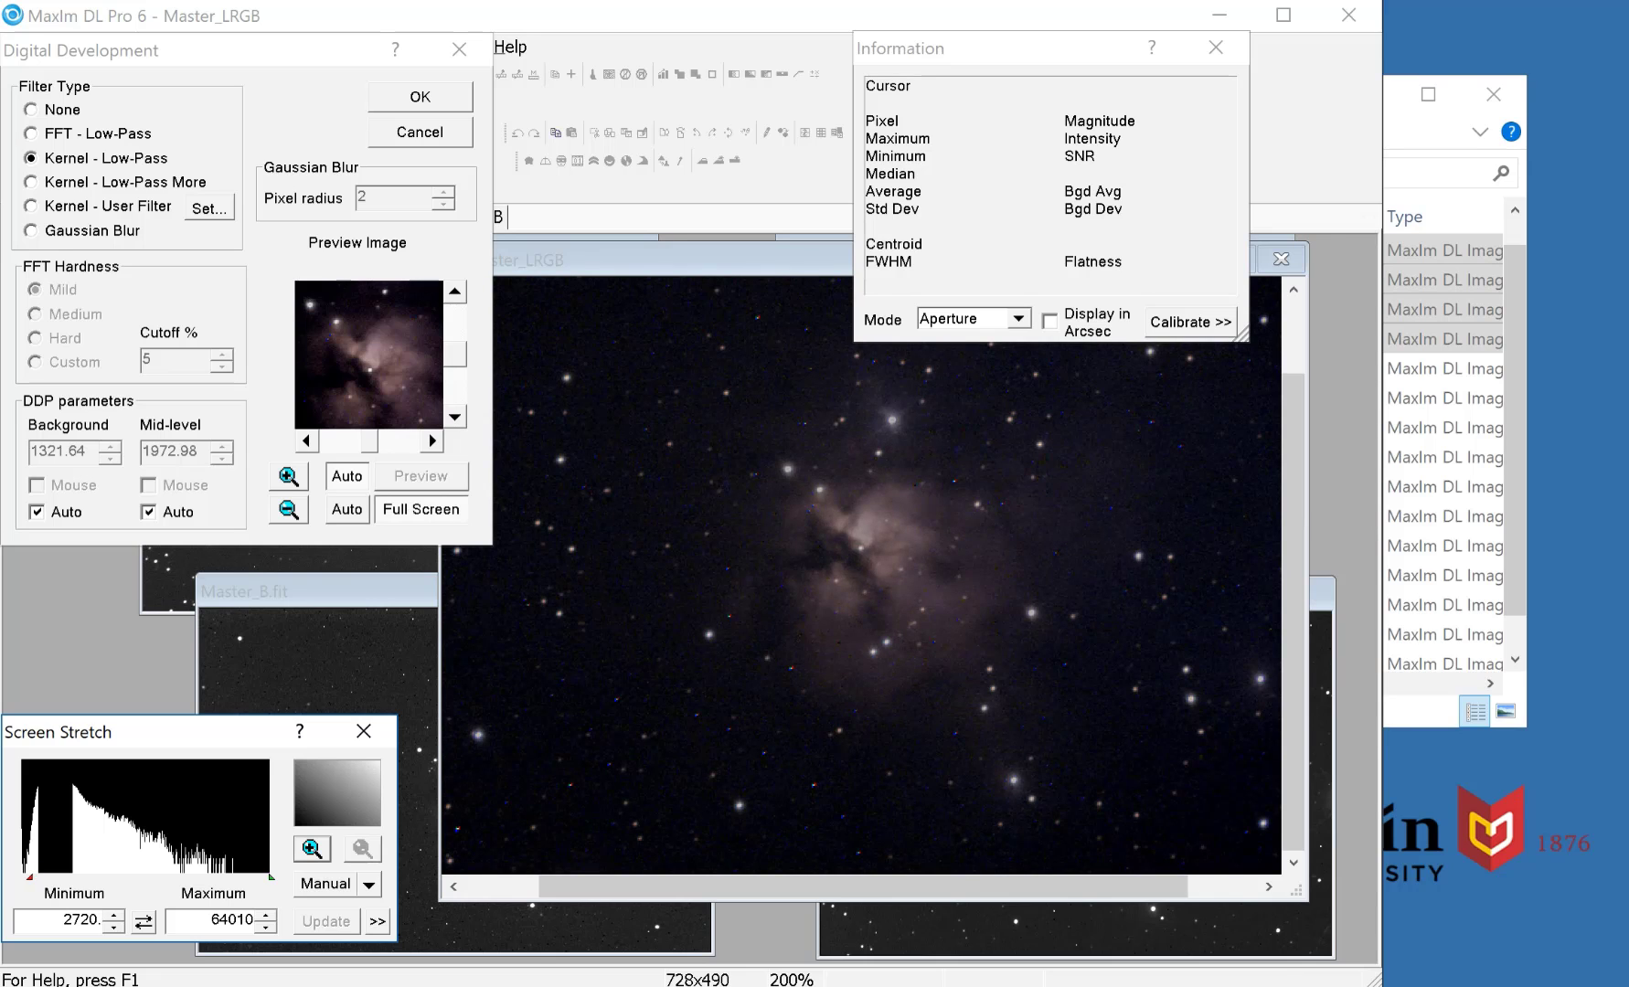
- Try the Kernel - Low-Pass More and FFT - Low-Pass filter types, previewing each full screen
click(32, 182)
click(421, 510)
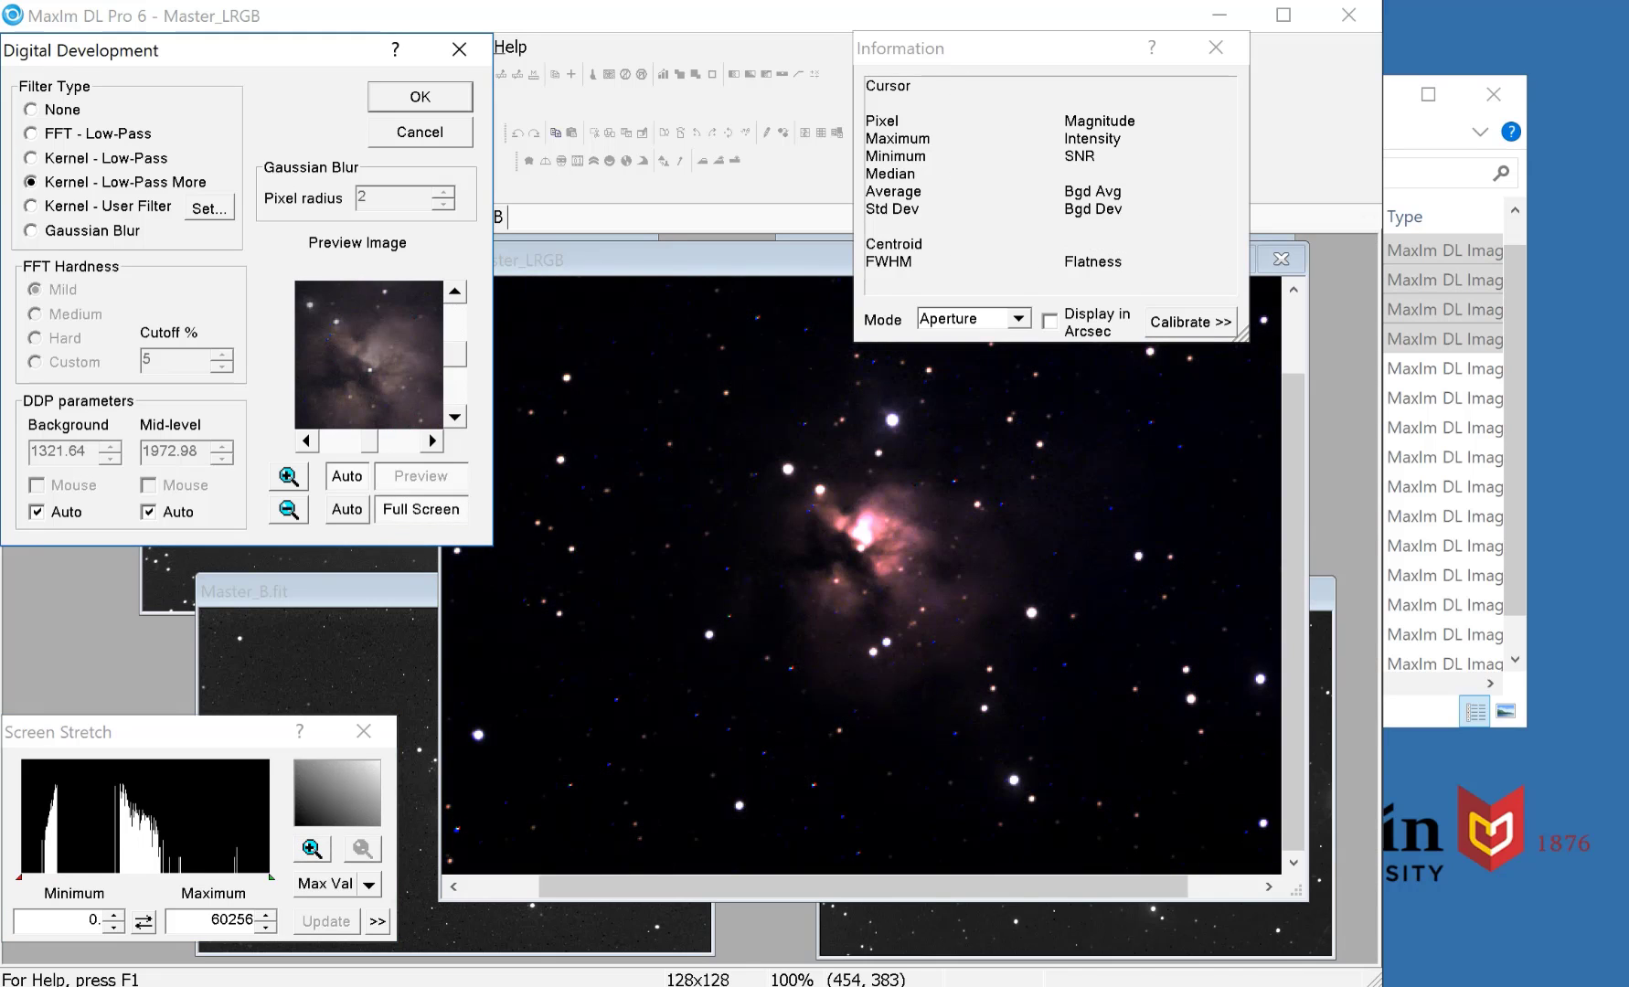
click(32, 133)
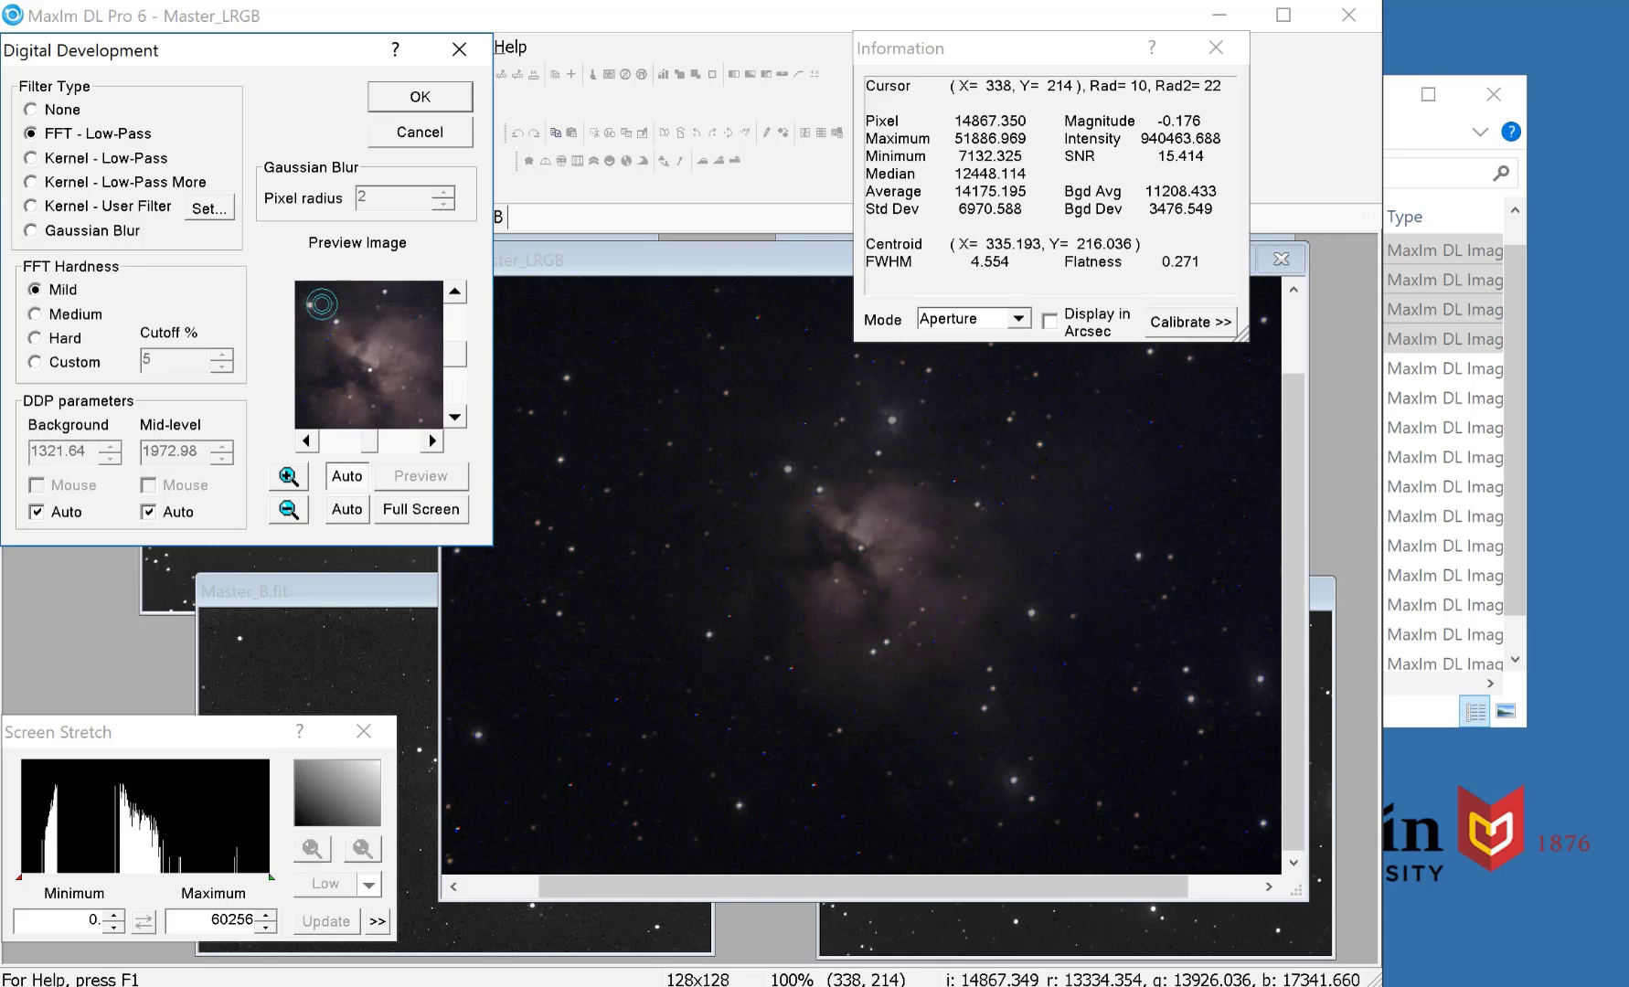
click(420, 509)
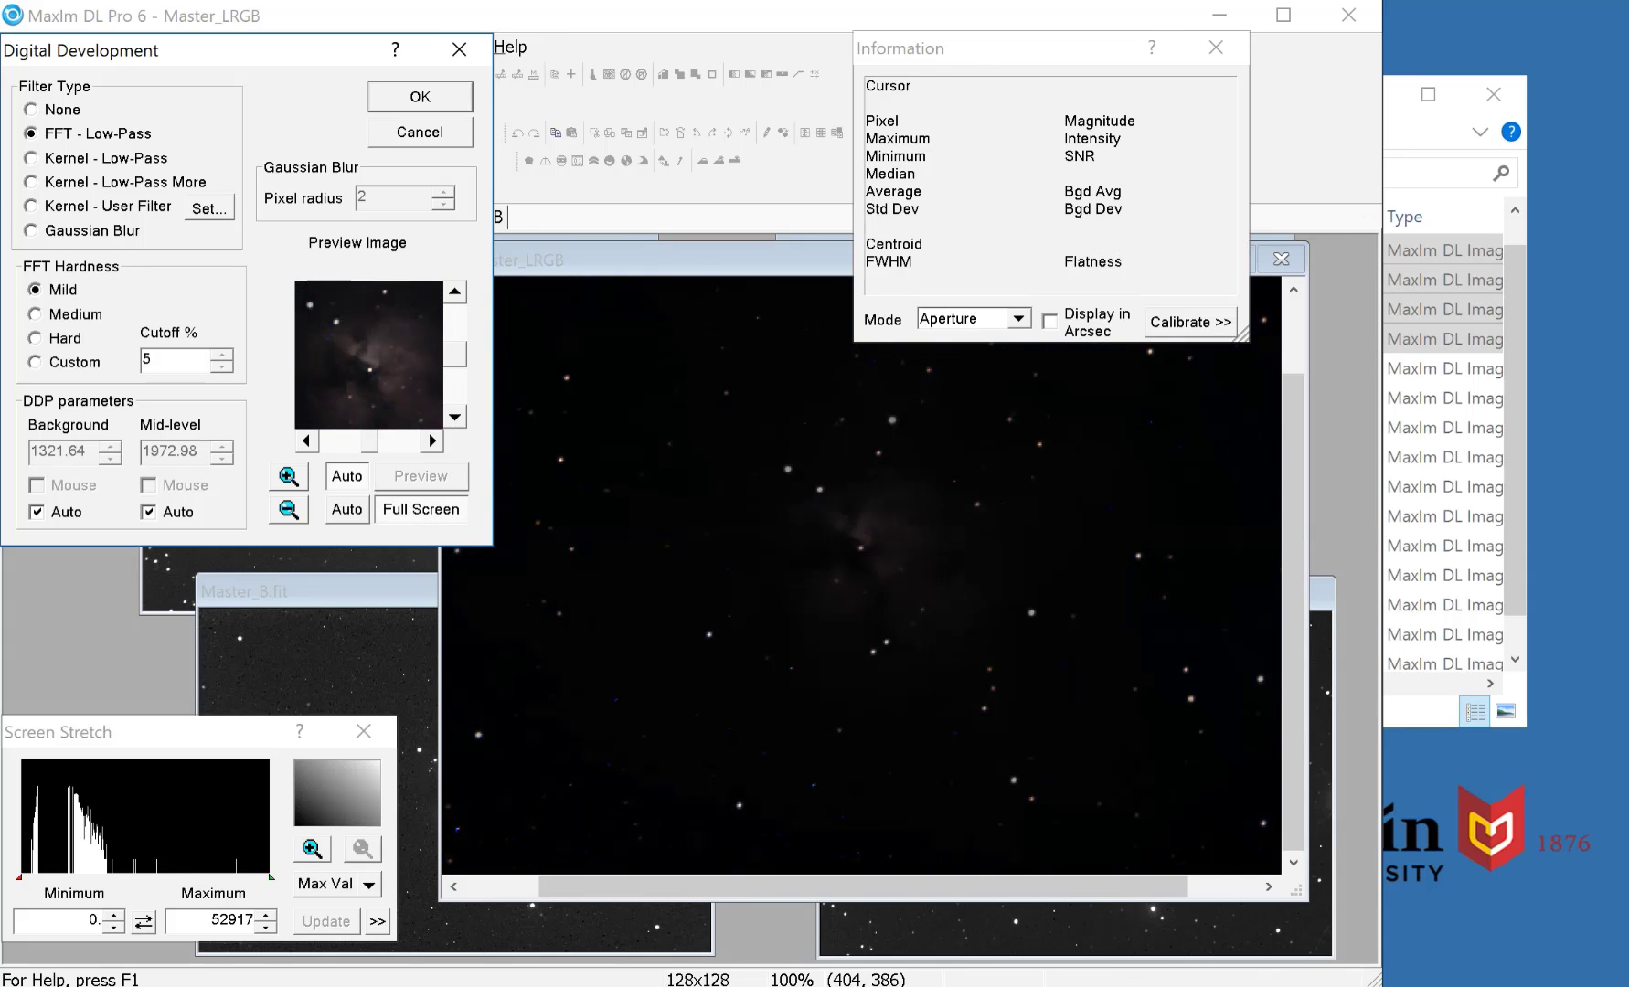
- Preview Digital Development on Master_LRGB with filter type None and raise the full-size preview's screen stretch minimum to about 9563
click(32, 110)
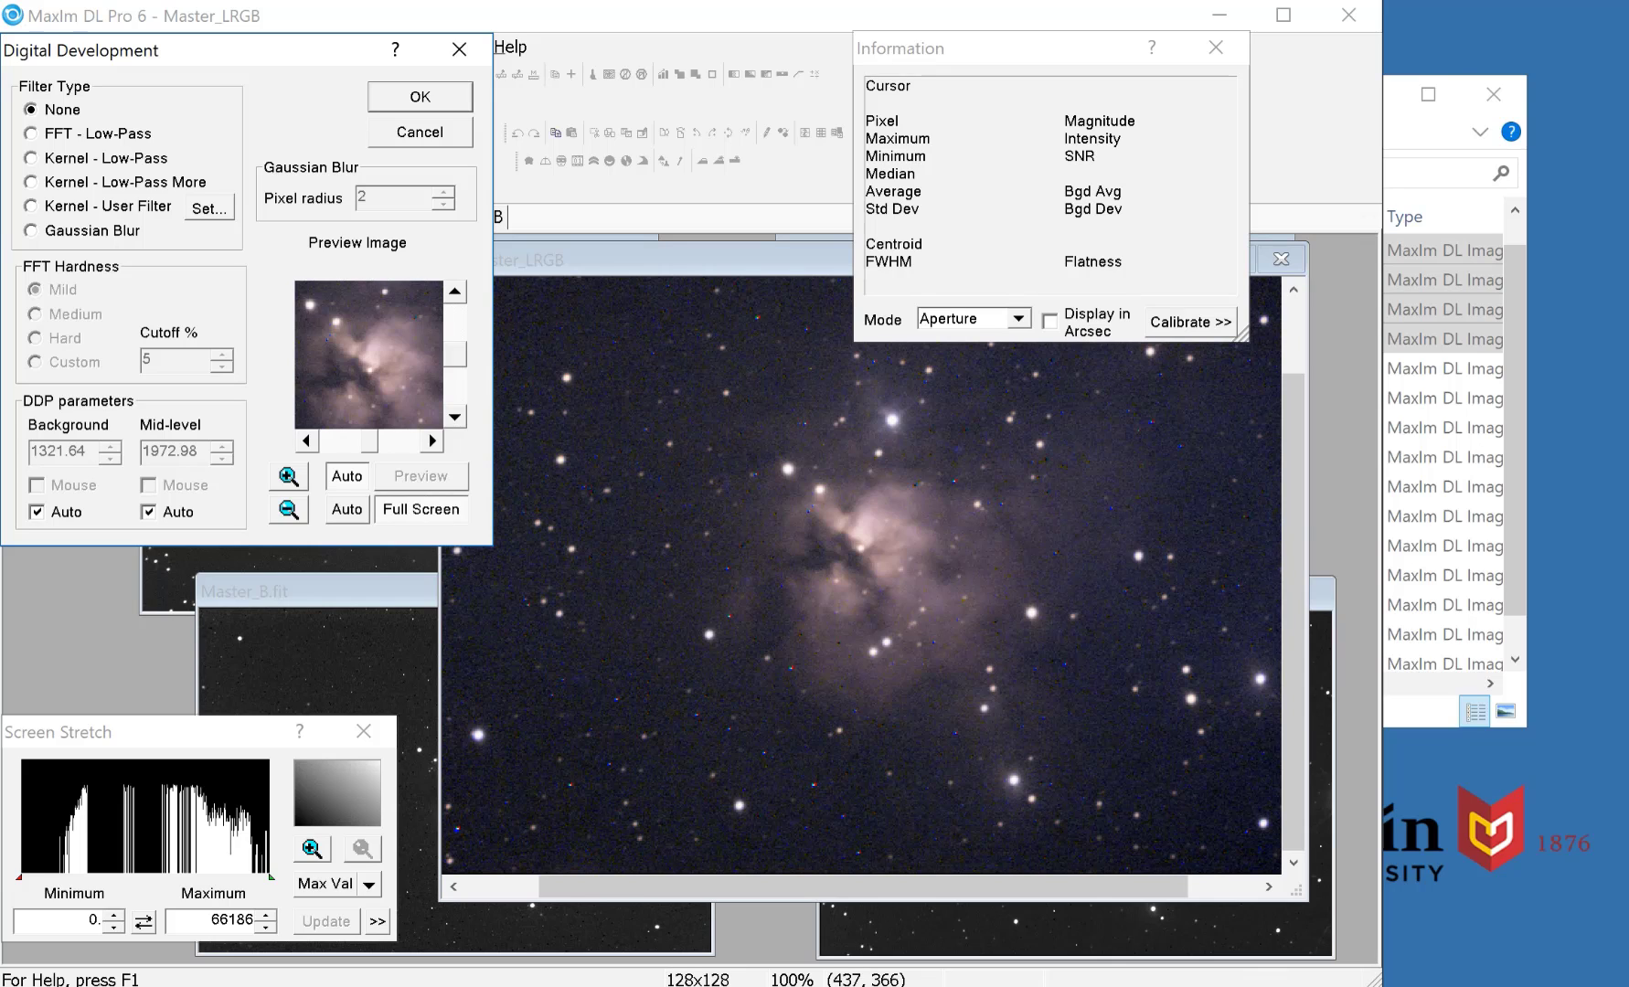
drag(19, 878, 120, 877)
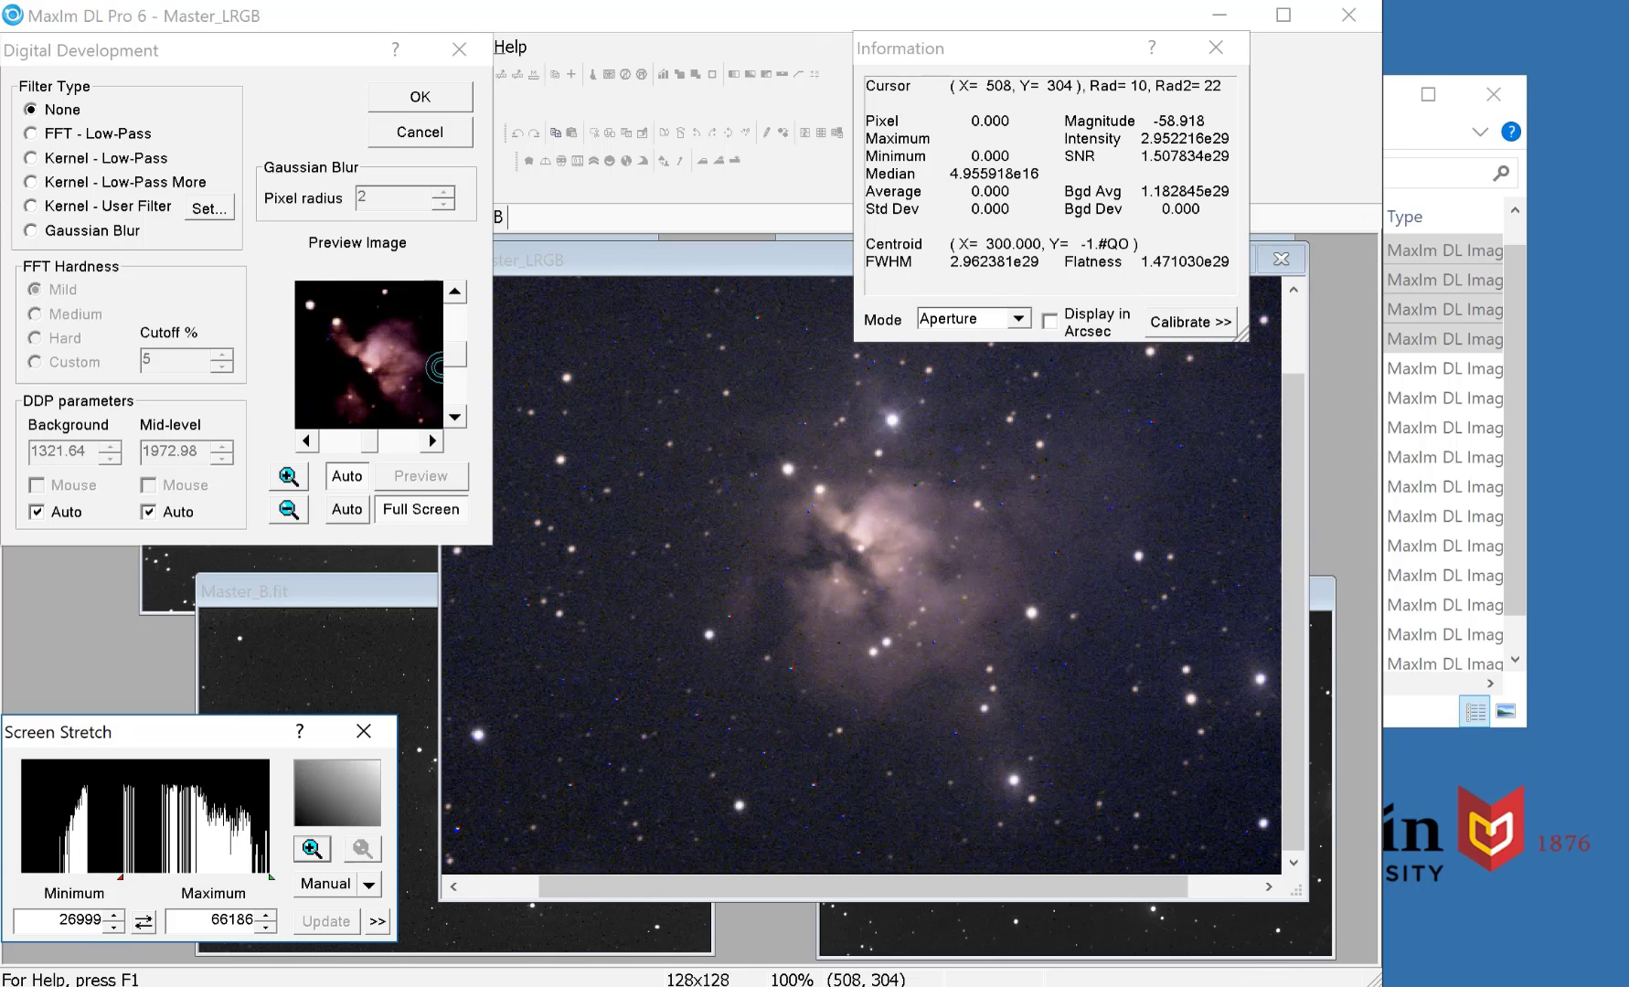
click(640, 260)
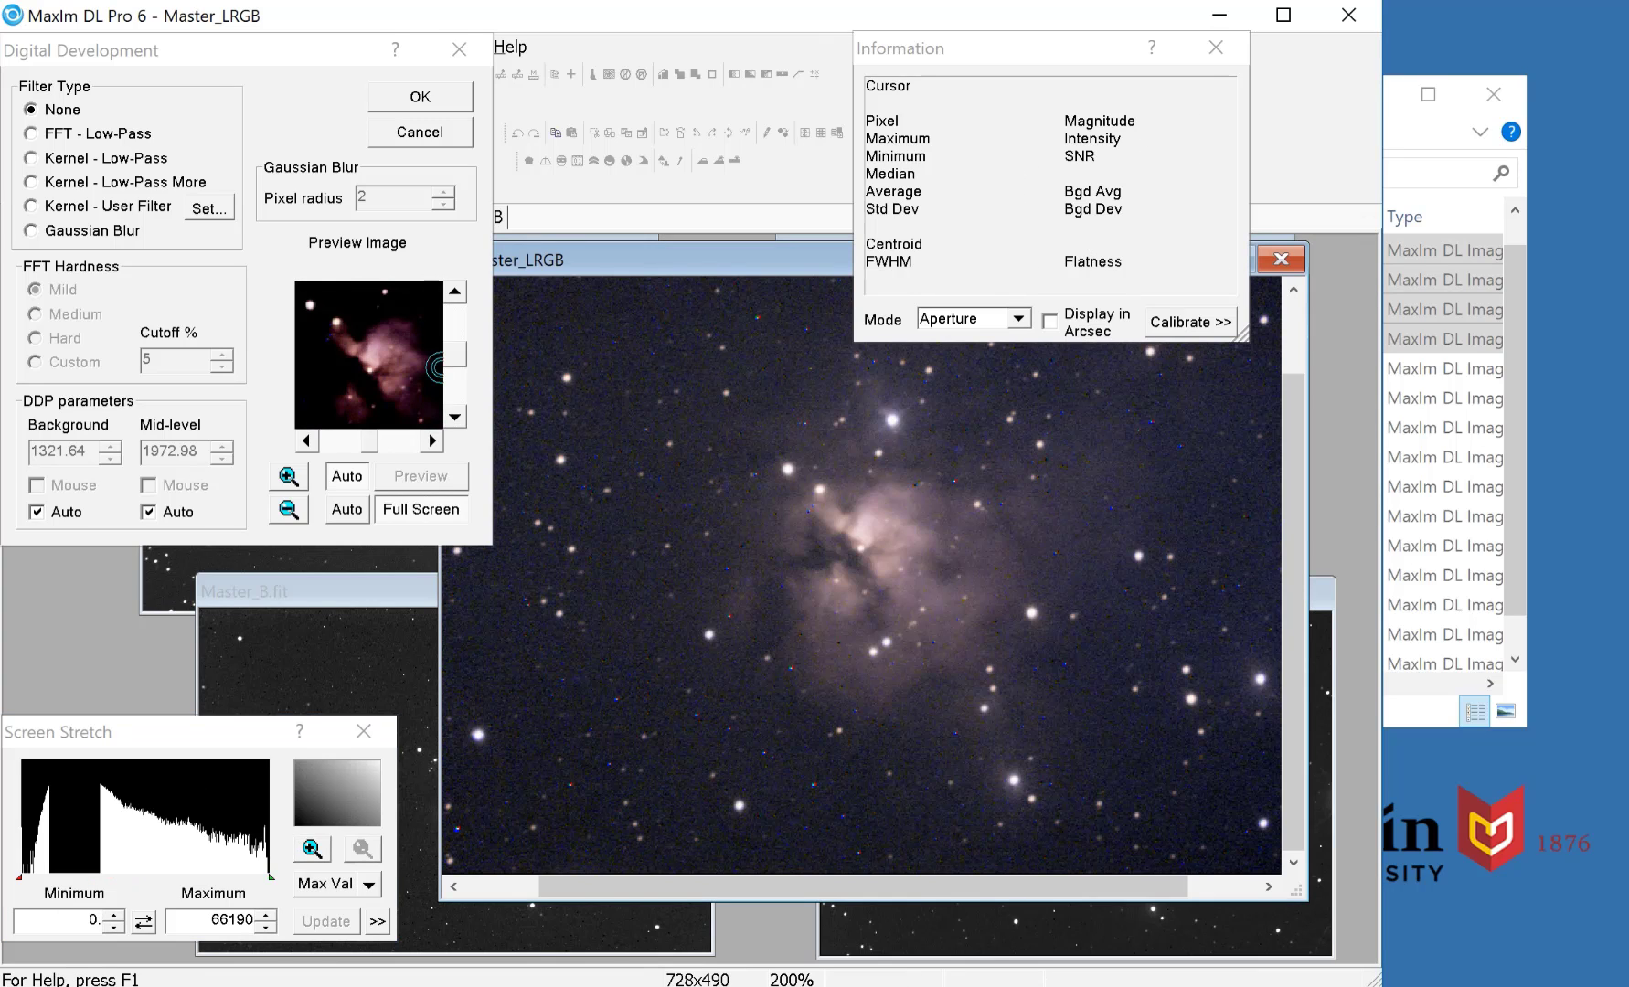
mouse_move(19, 875)
mouse_down()
mouse_move(62, 876)
mouse_move(48, 876)
mouse_up()
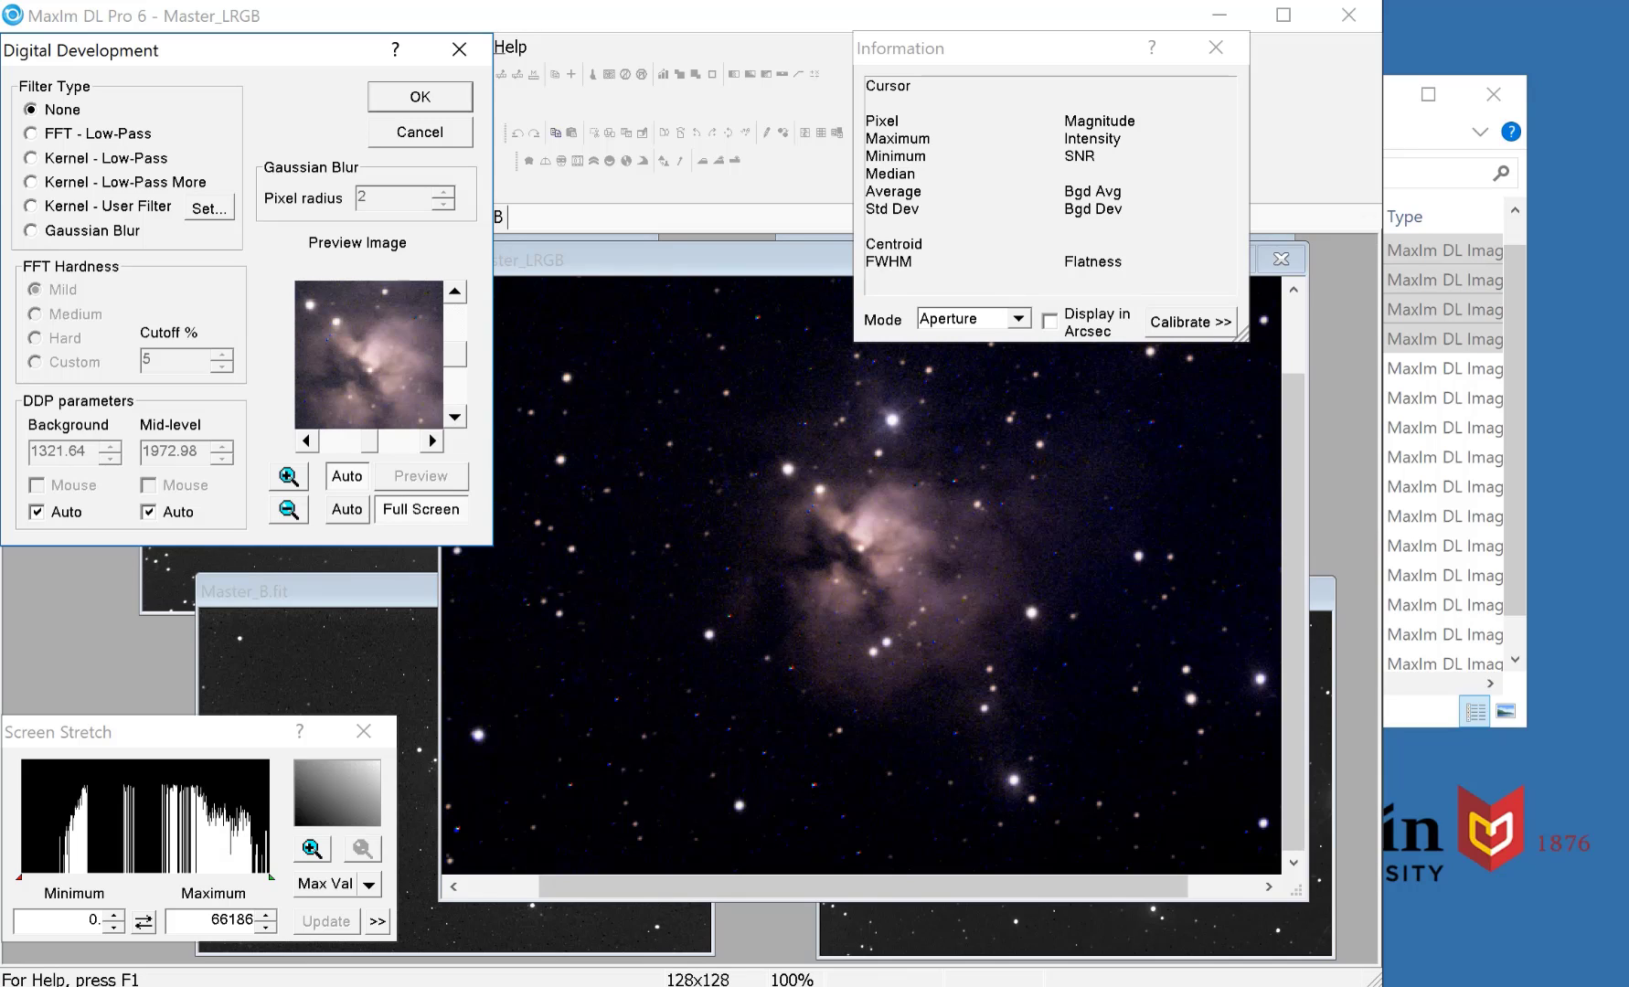
click(960, 633)
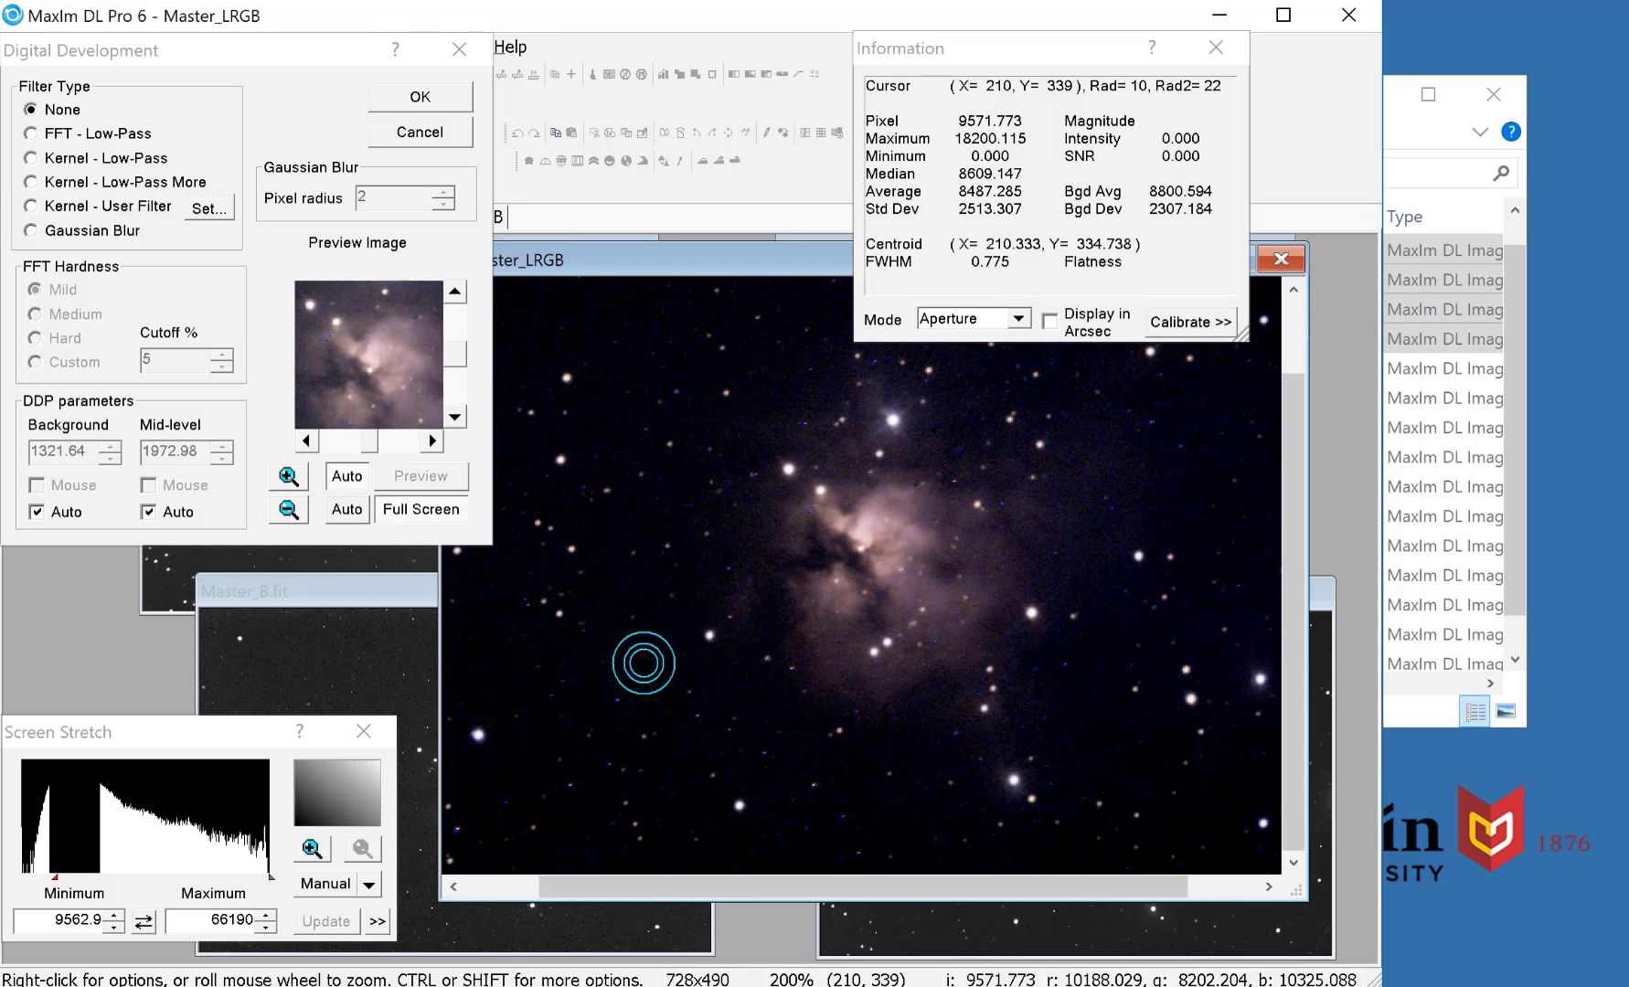
click(420, 97)
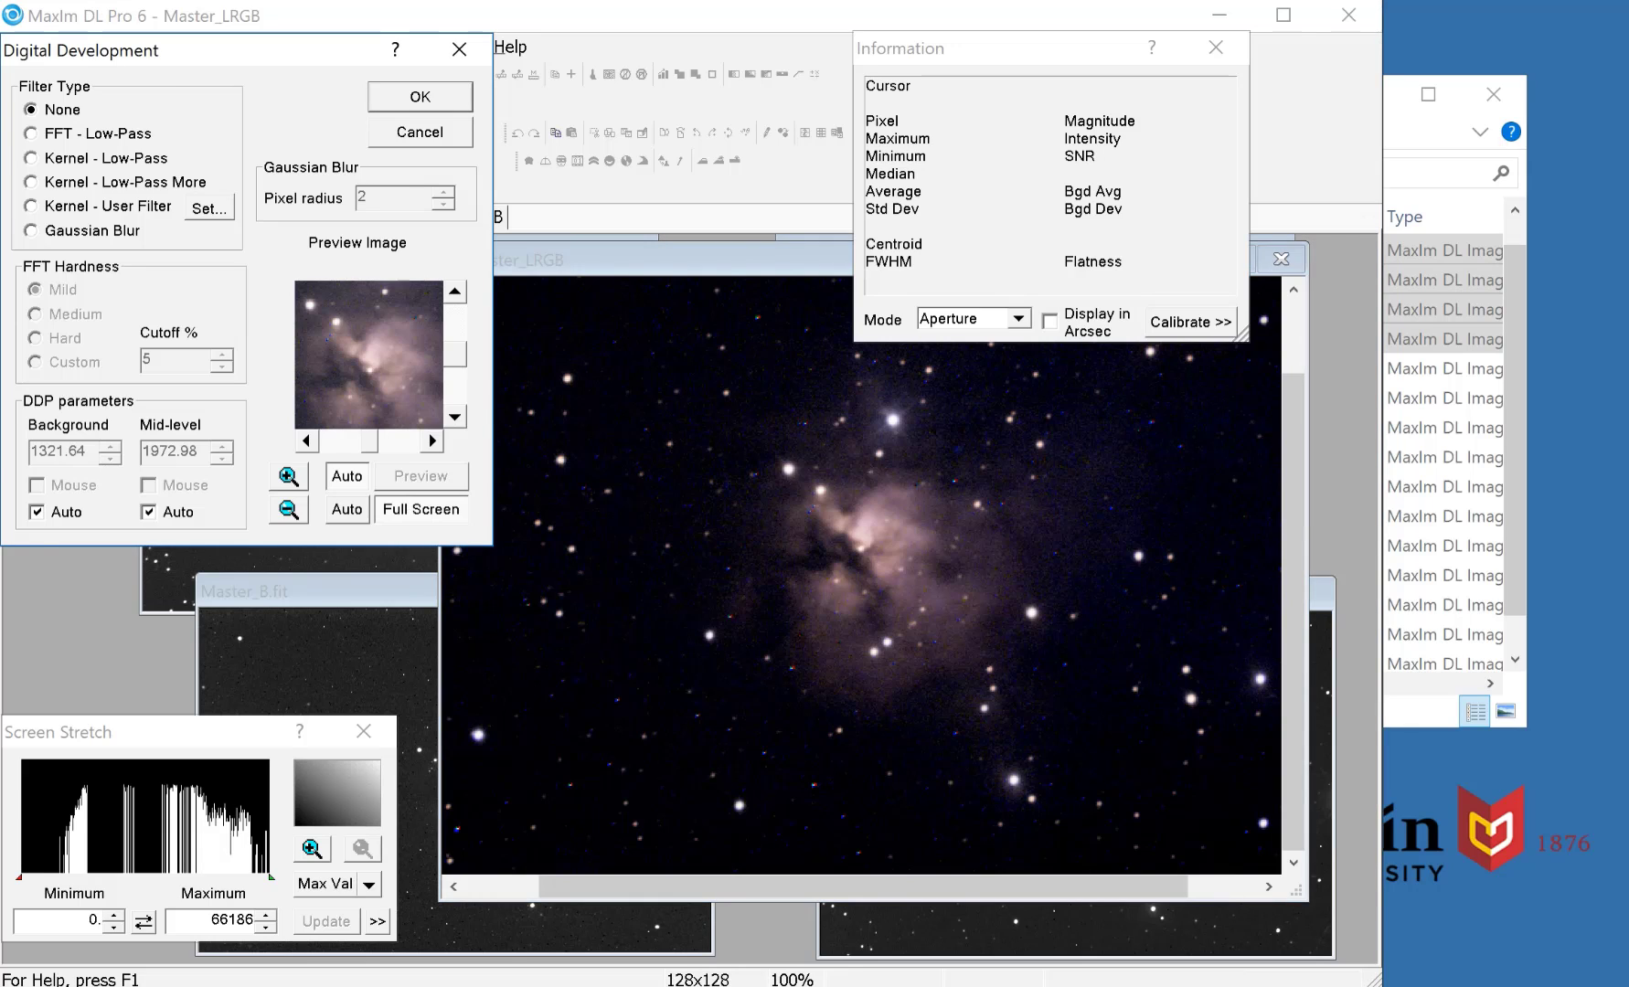
click(420, 97)
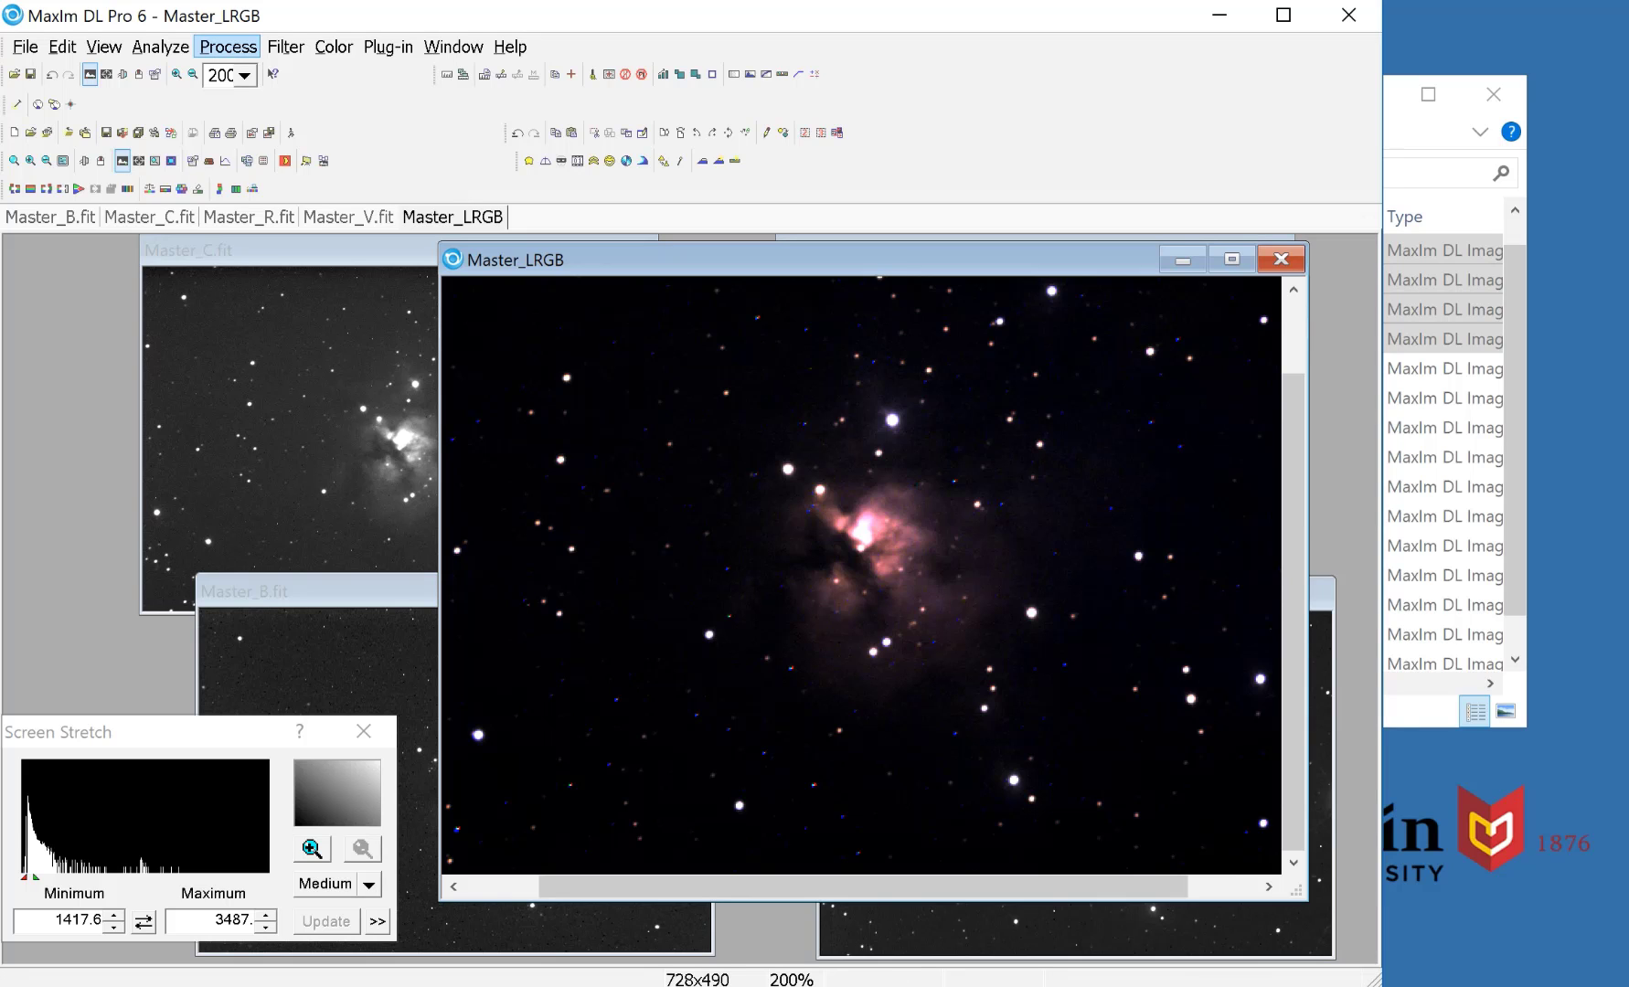
- Try a Log permanent stretch on Master_LRGB with the Screen Stretch input range and 8-bit output, previewing it full screen
click(228, 46)
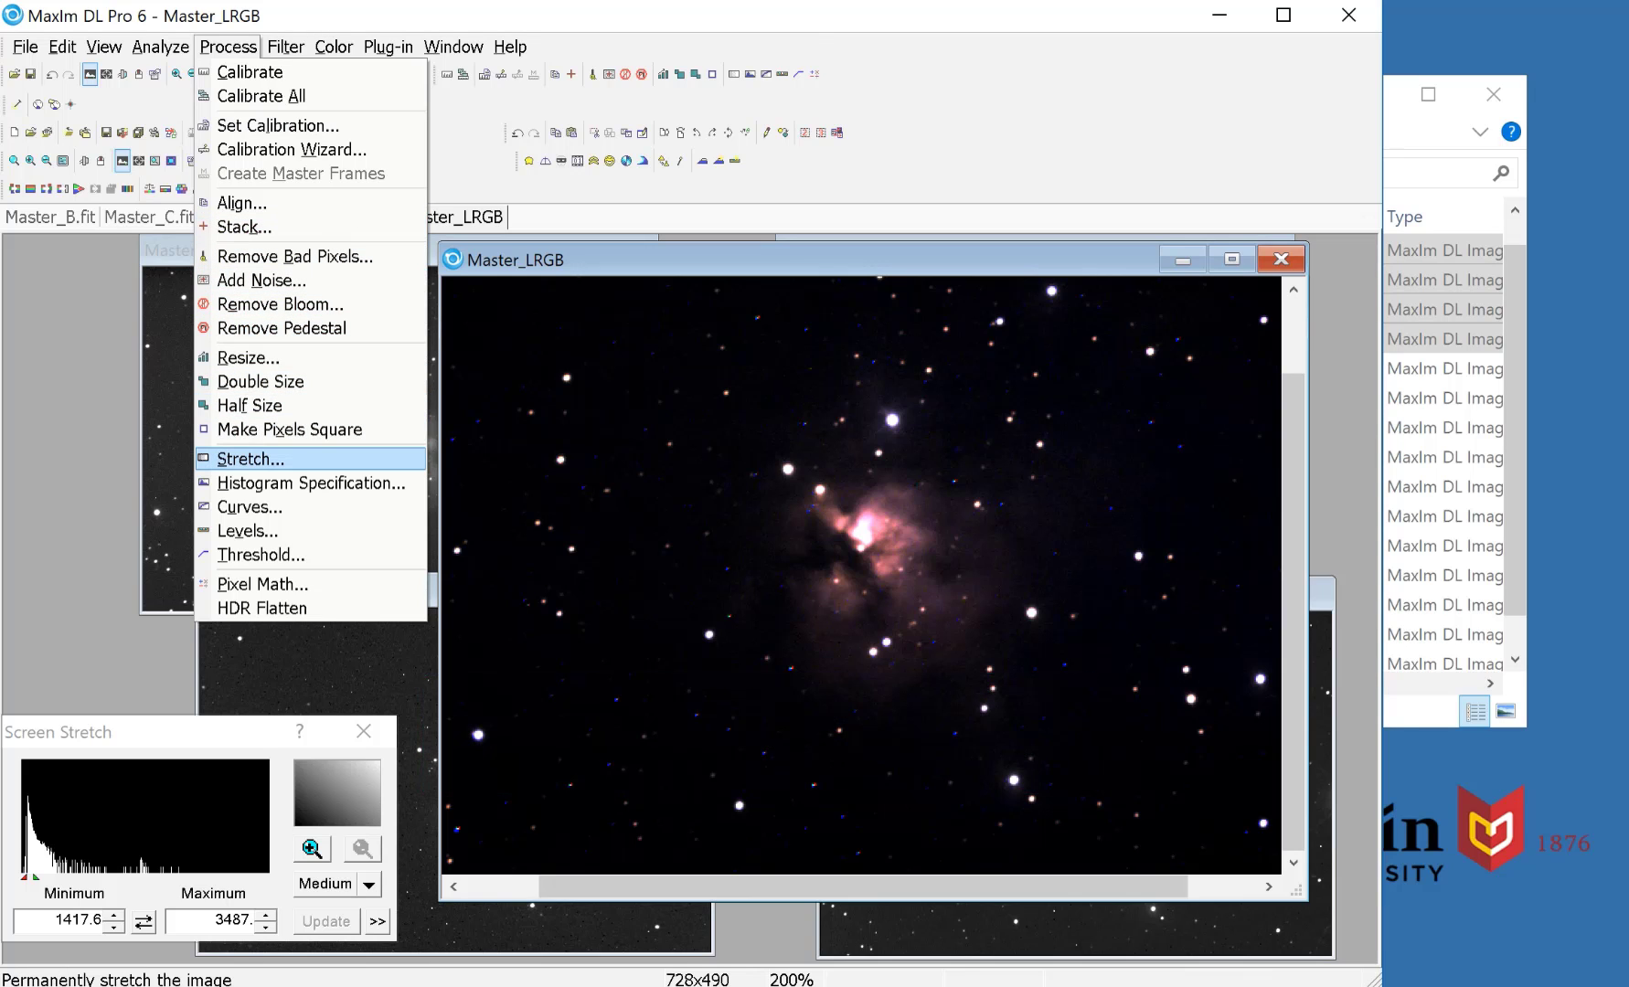
click(249, 459)
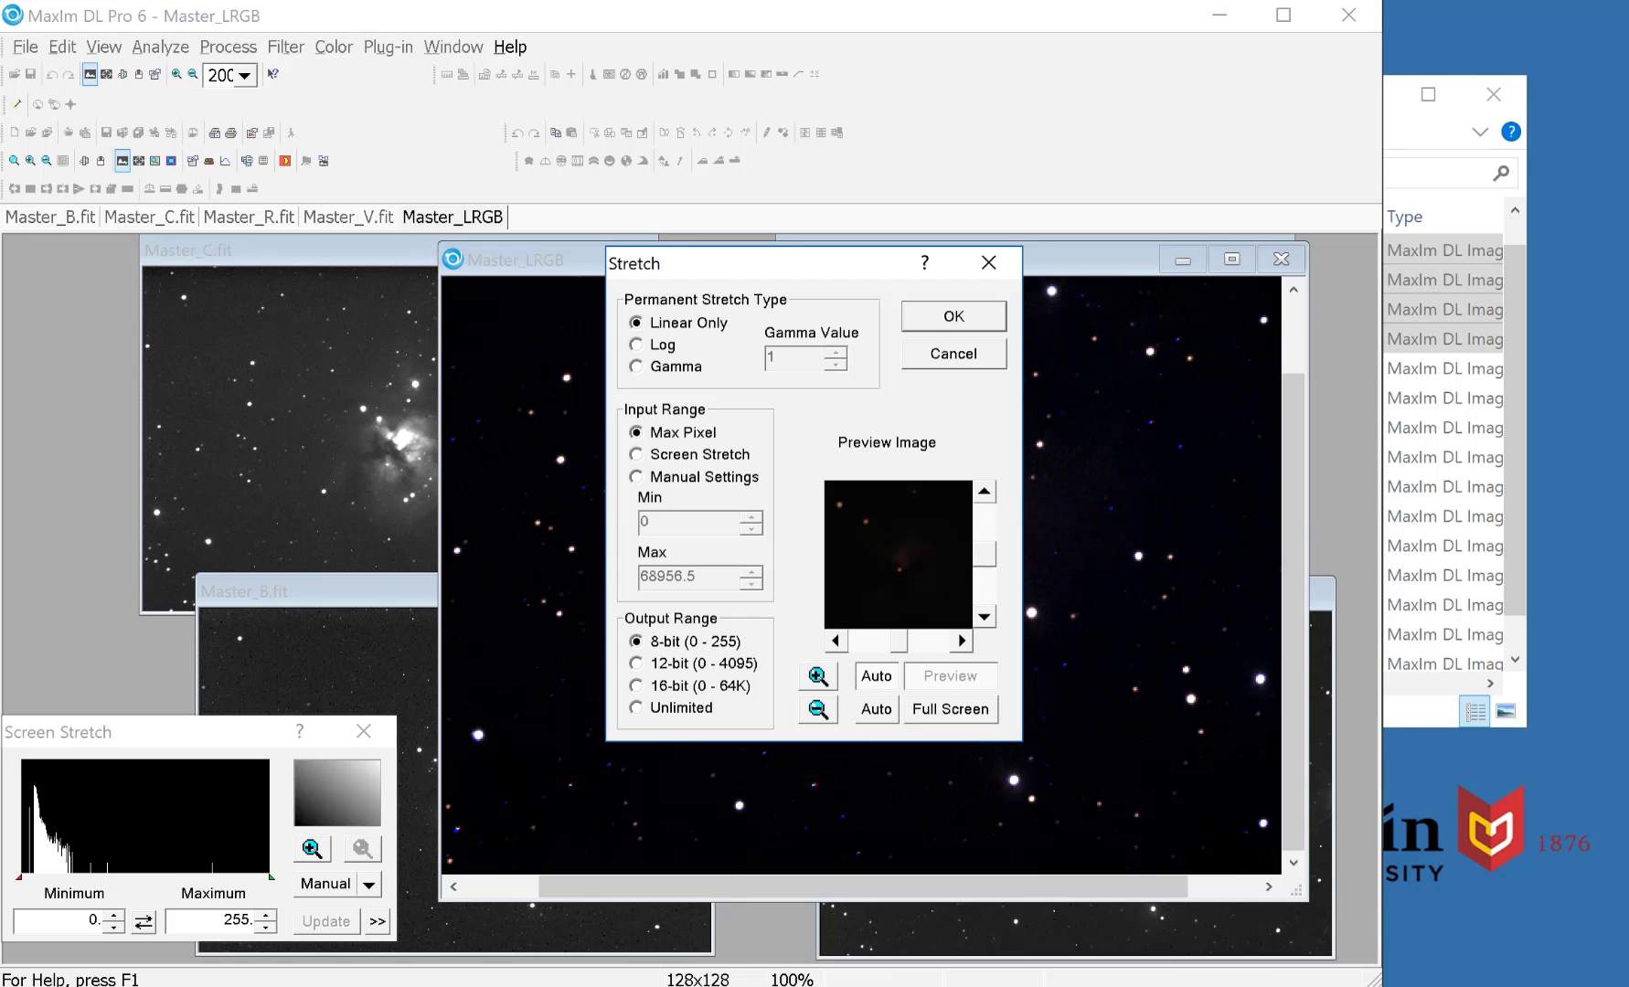
drag(750, 260, 165, 131)
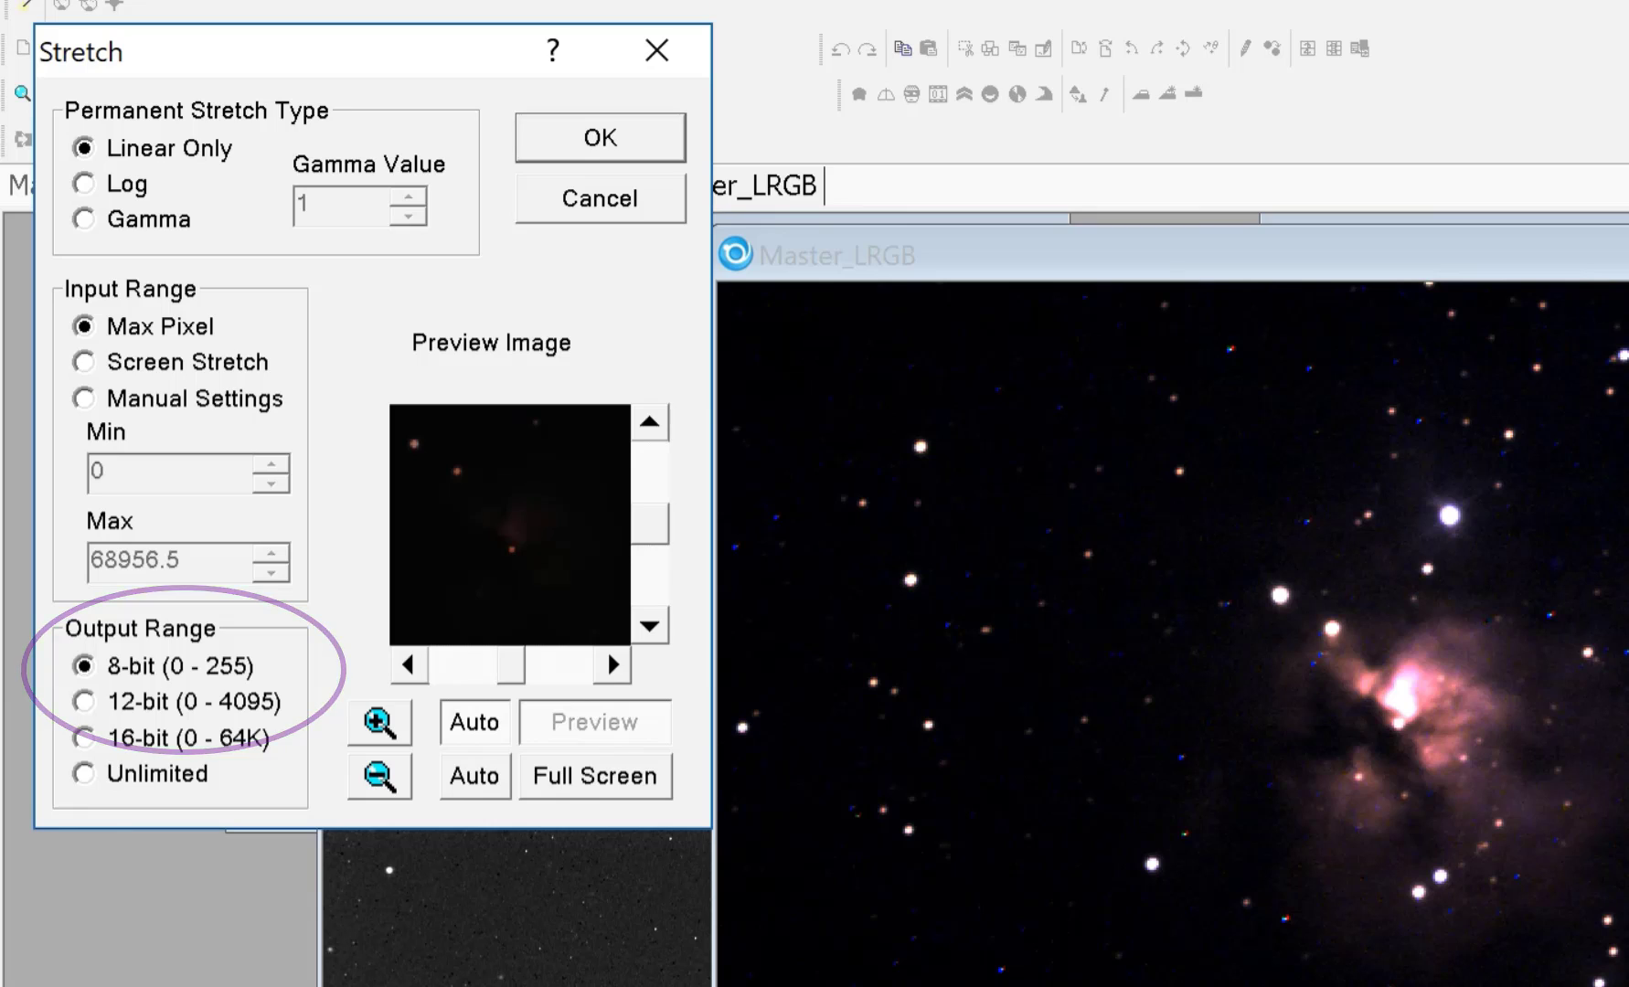
click(84, 363)
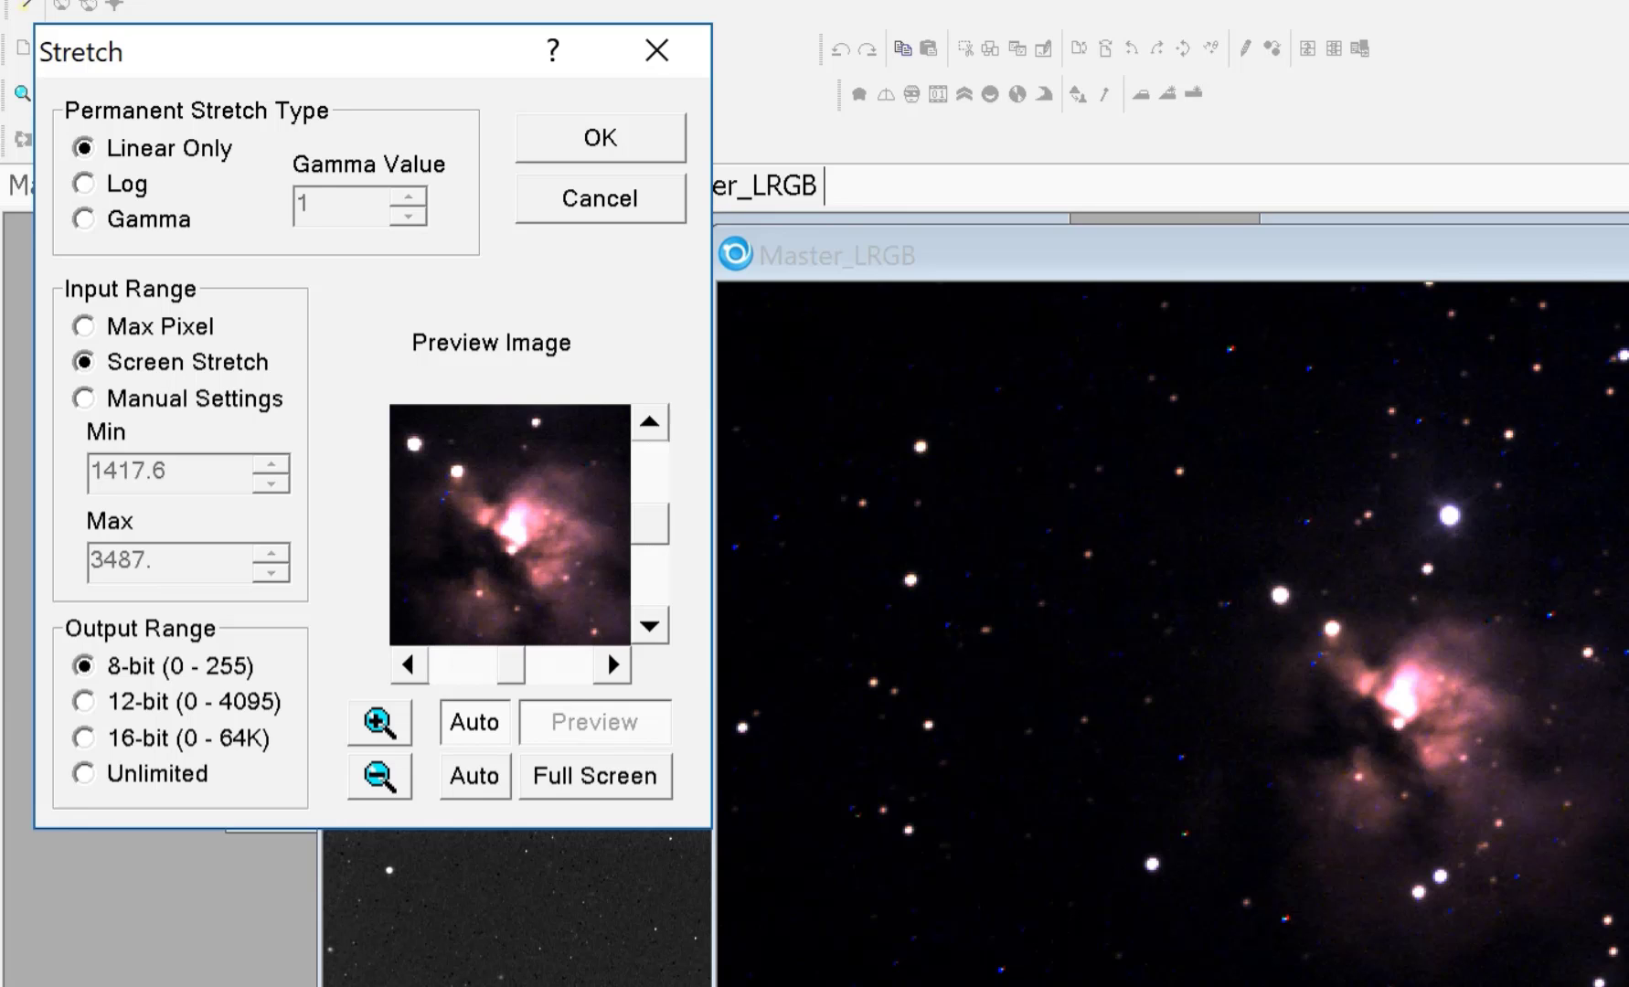
click(84, 183)
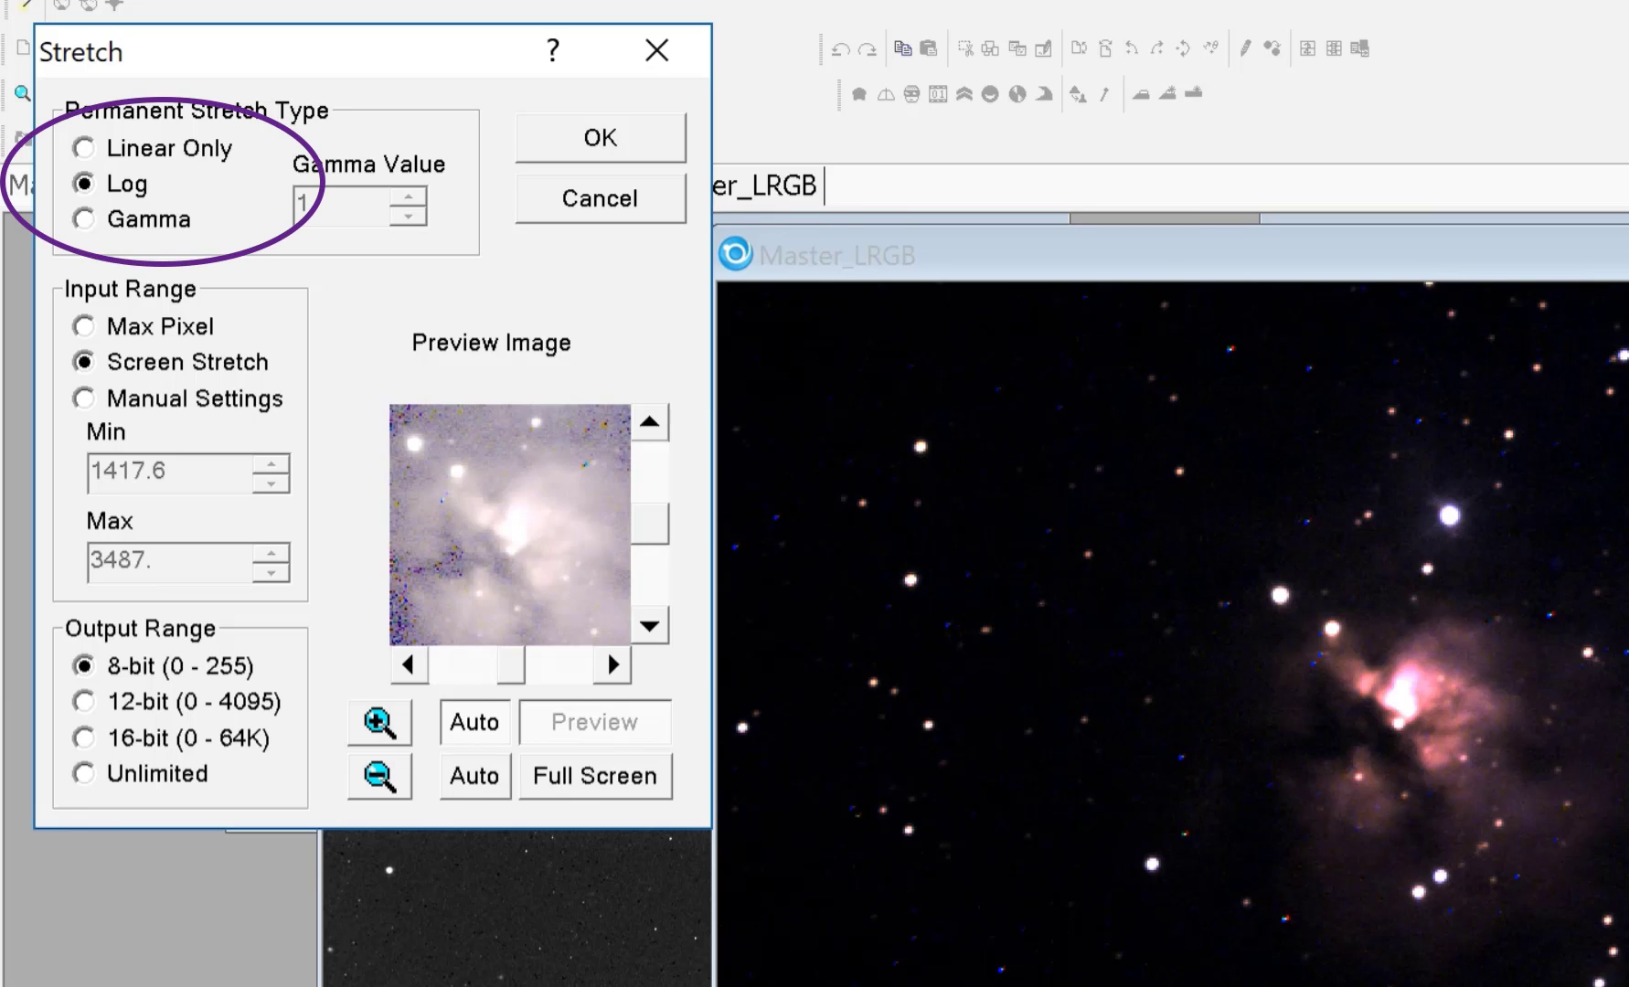
click(595, 777)
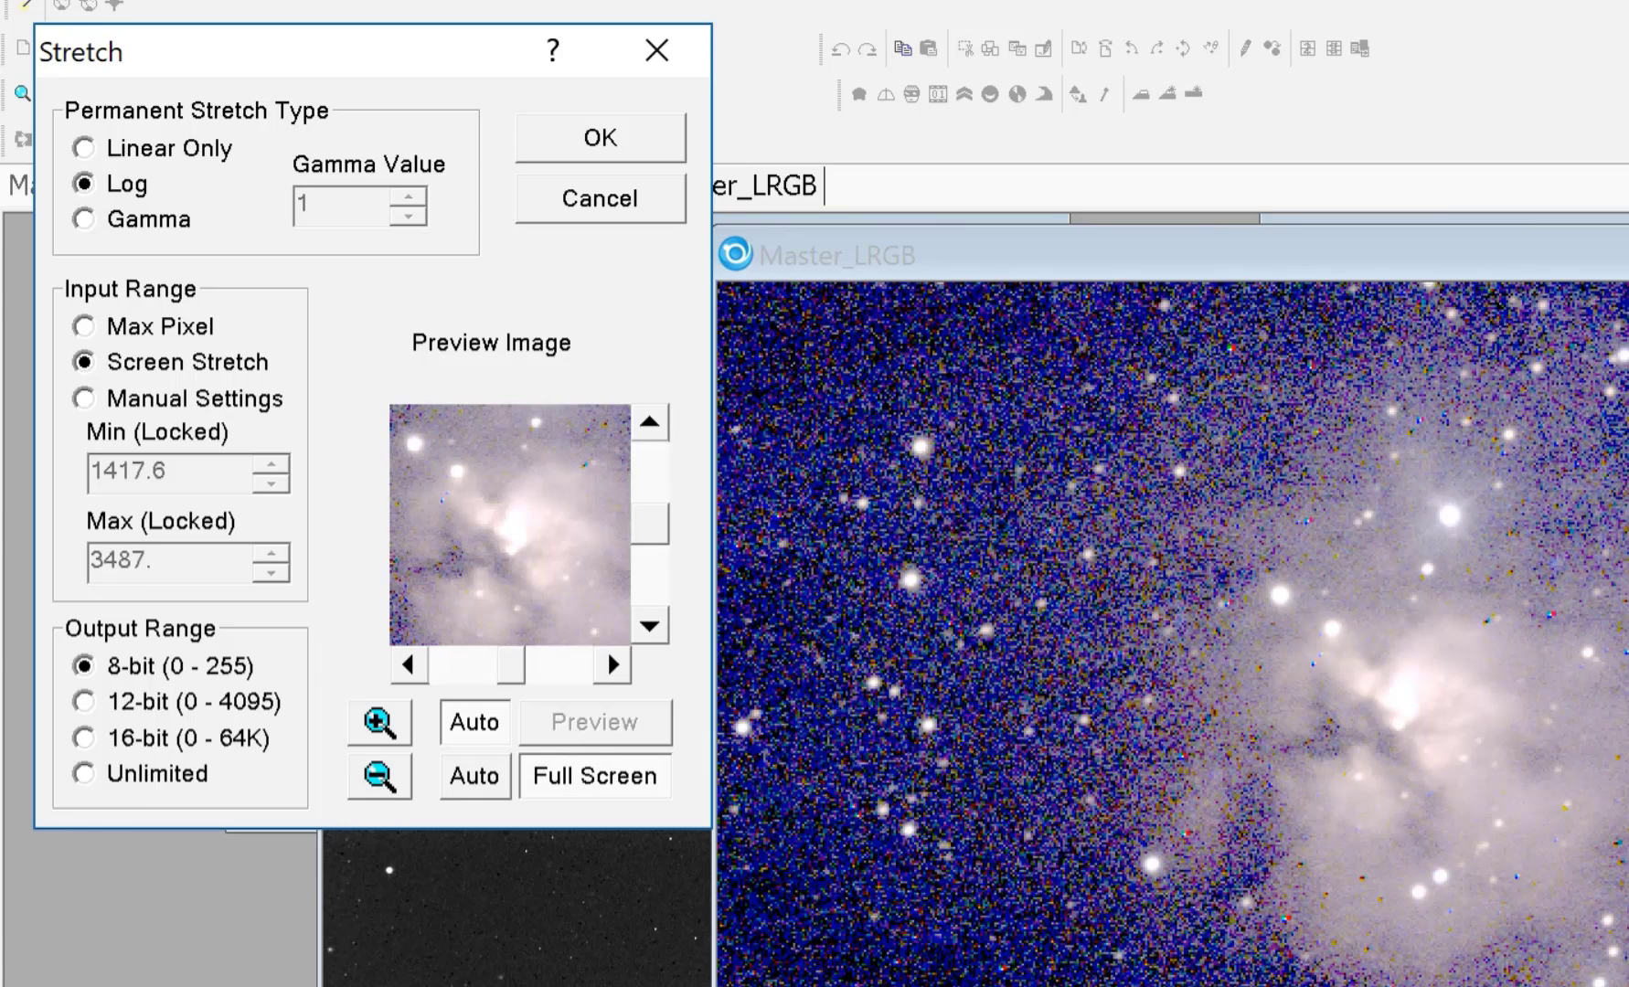
- Try the Gamma and Linear Only permanent stretch types on Master_LRGB and cancel the stretch
click(84, 220)
click(595, 777)
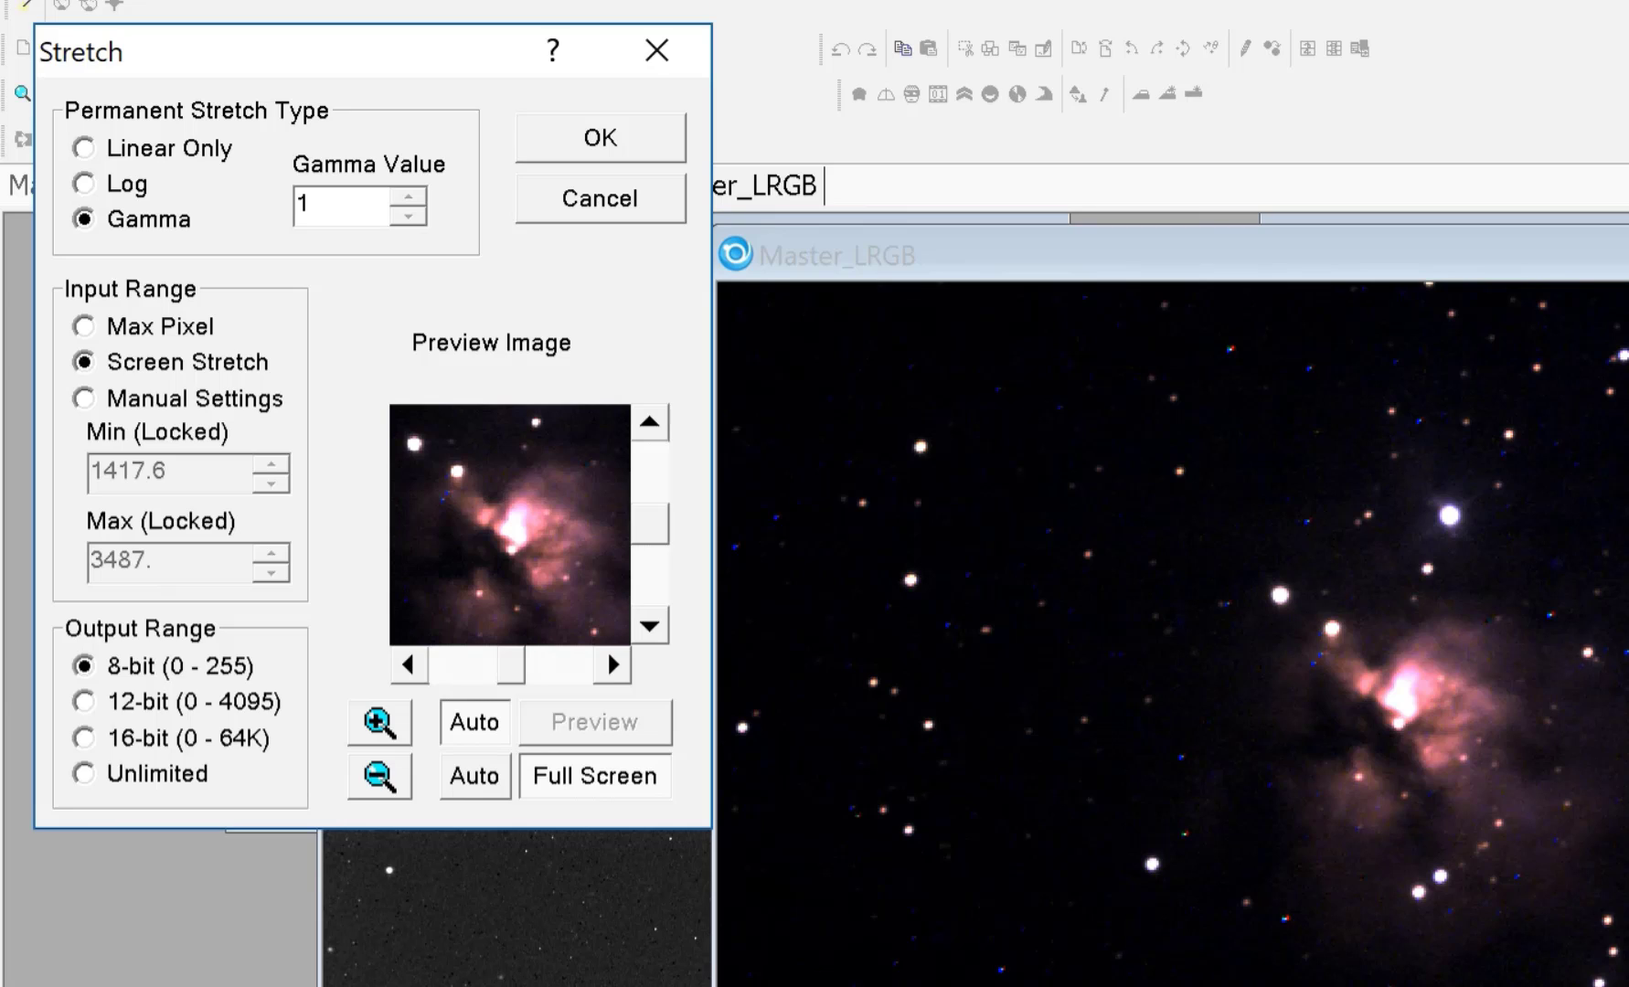
click(85, 148)
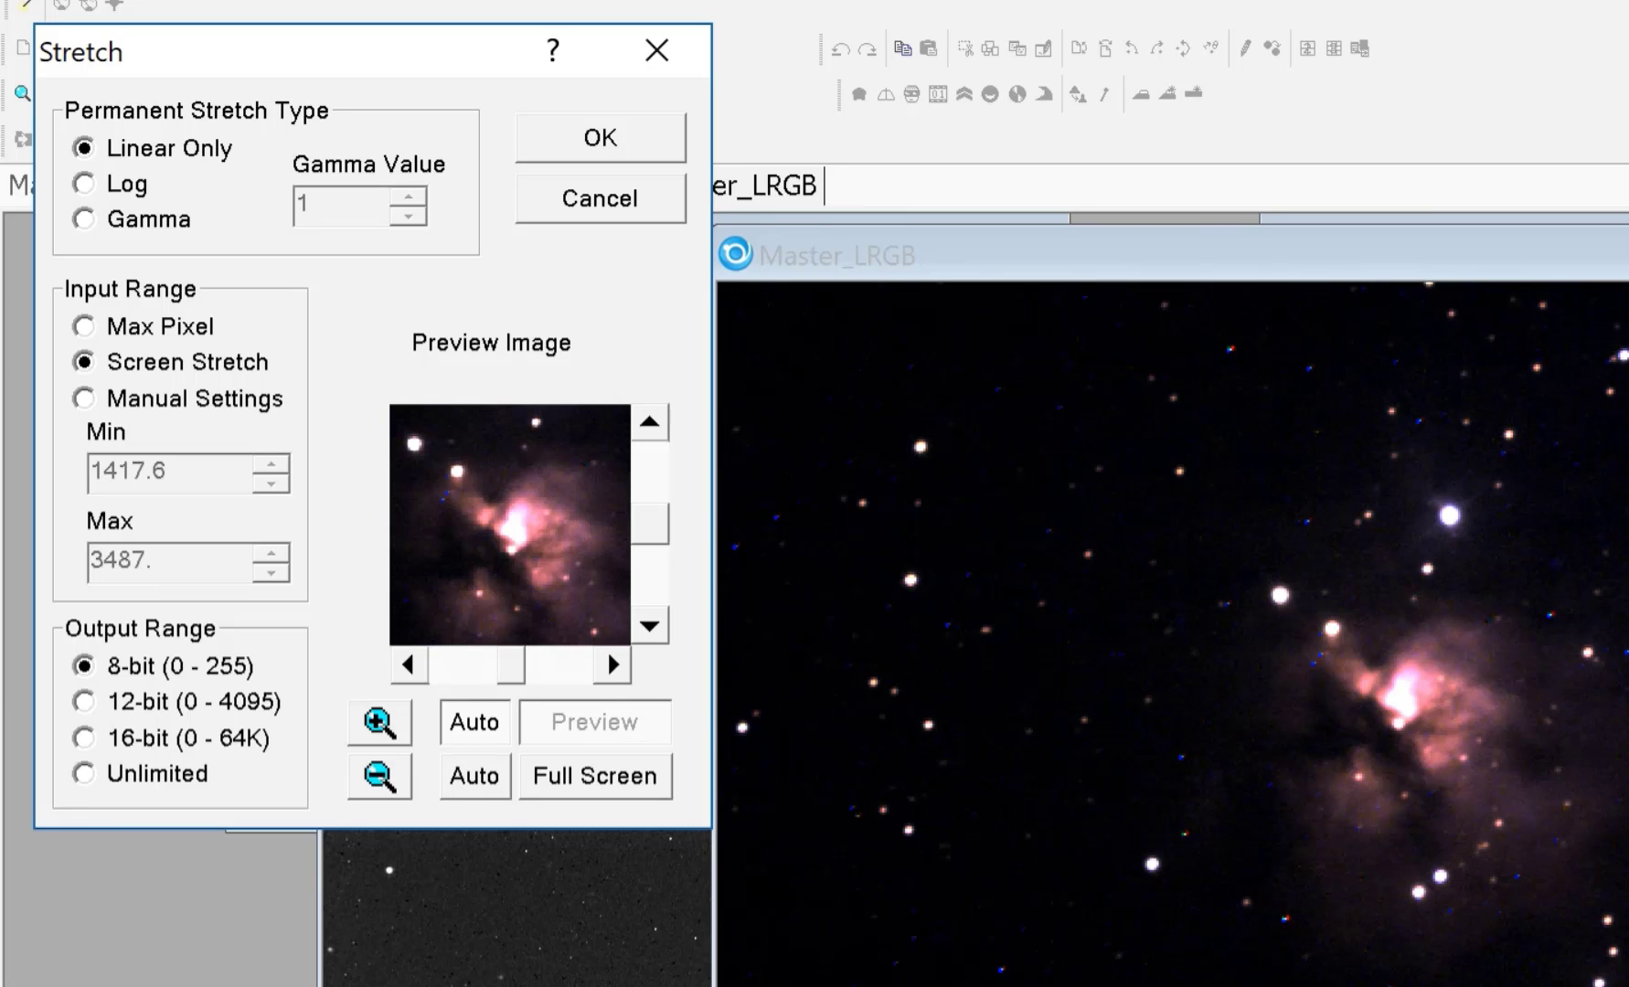
click(84, 220)
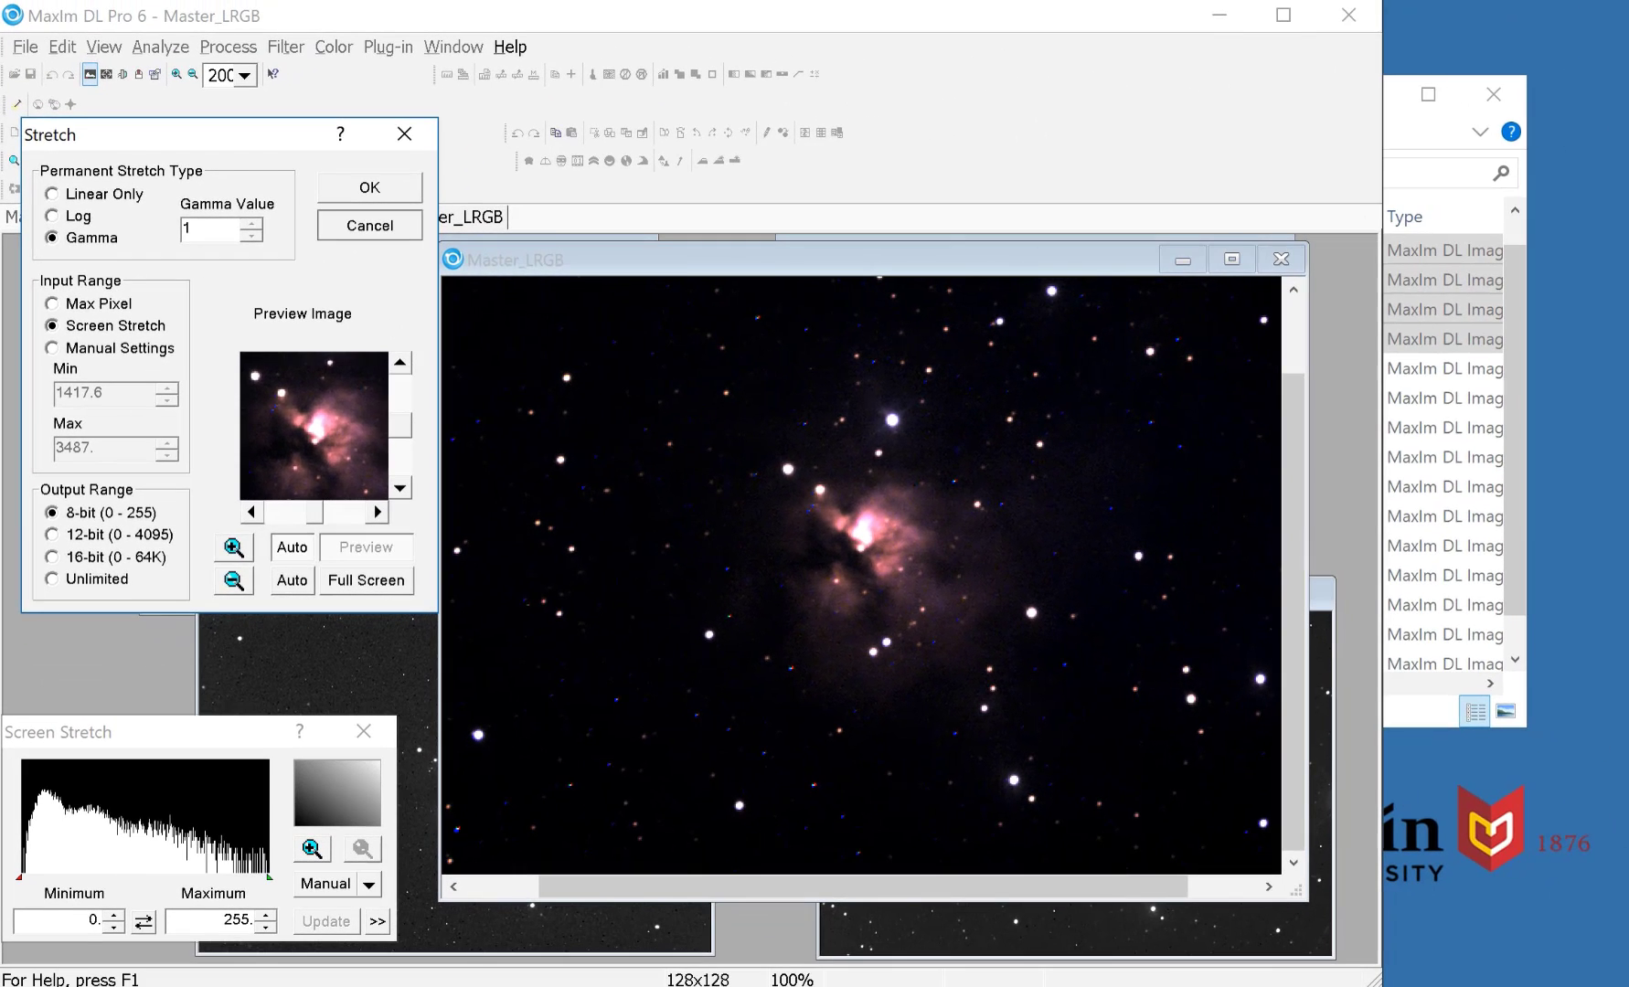
click(370, 226)
- Apply Digital Development with filter type None to Master_LRGB, setting the screen stretch to about 9375 minimum and 57940 maximum
click(334, 47)
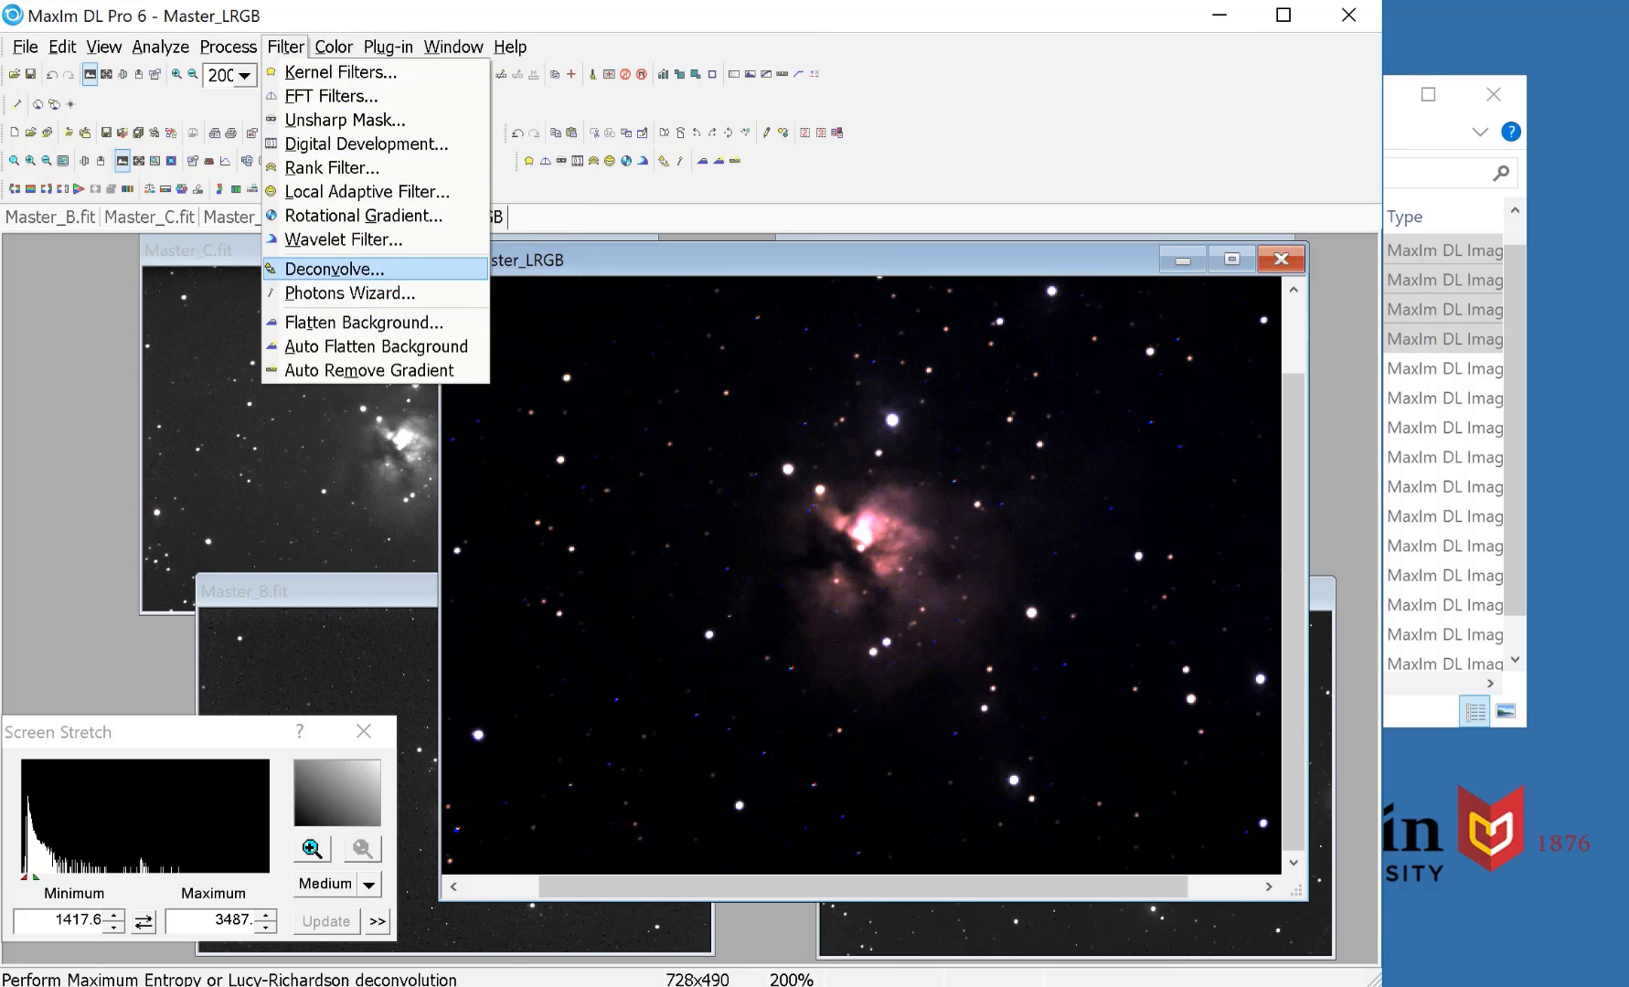
mouse_move(333, 46)
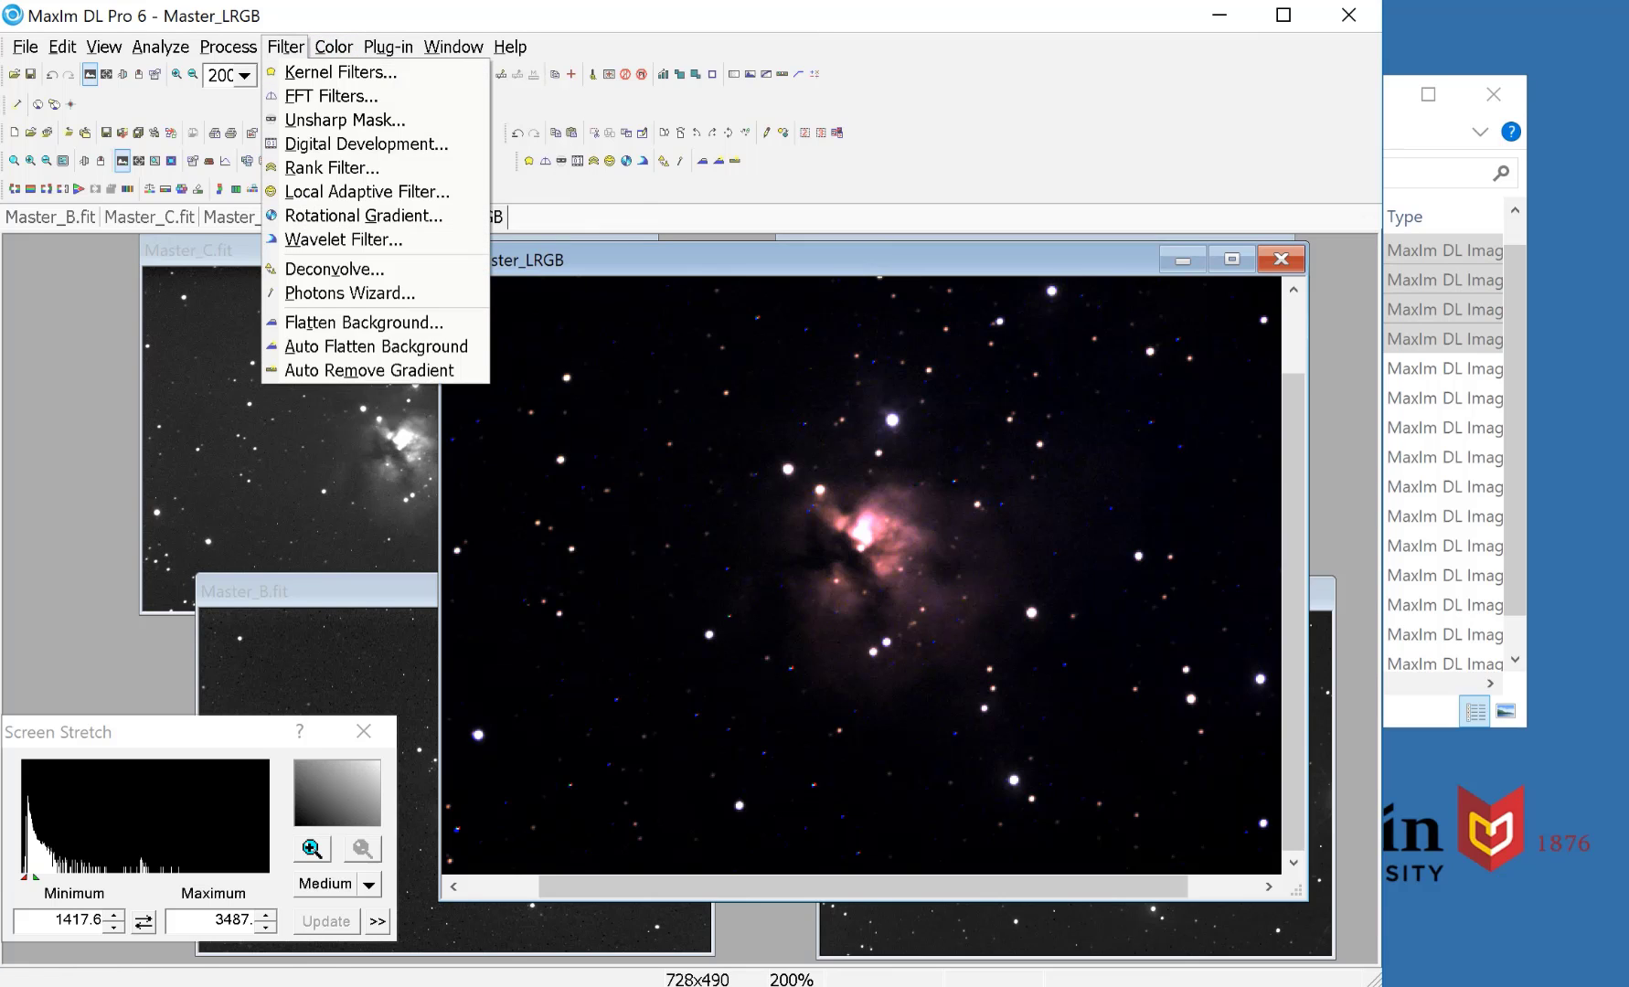
click(365, 145)
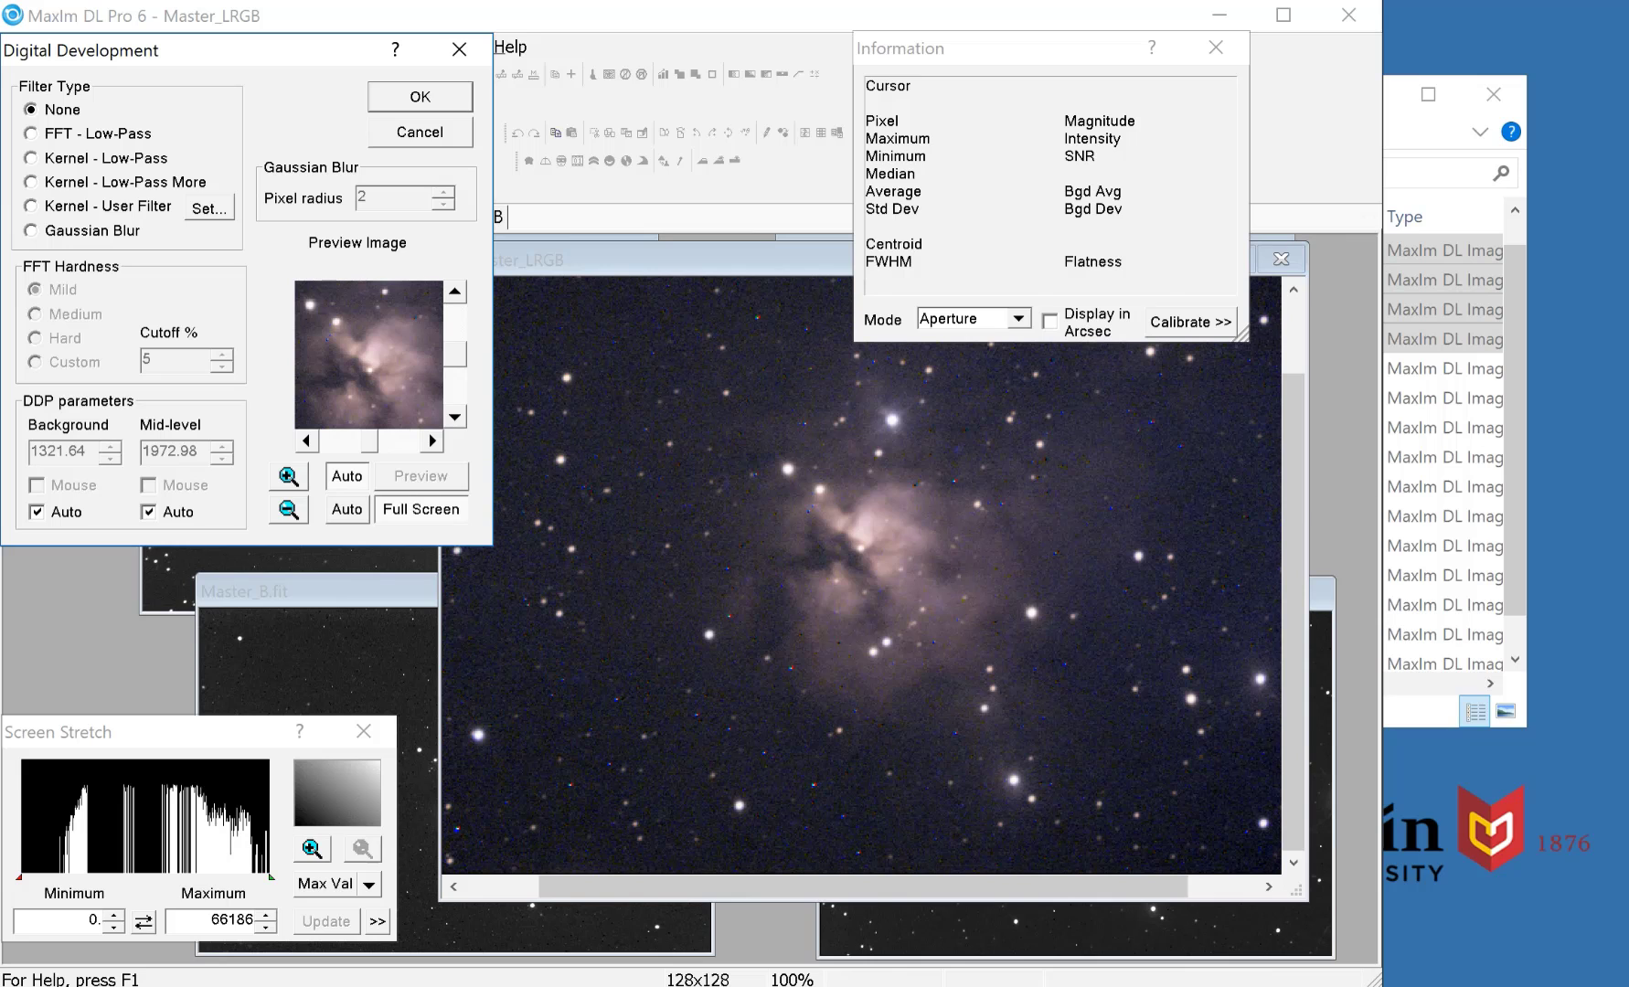
click(603, 260)
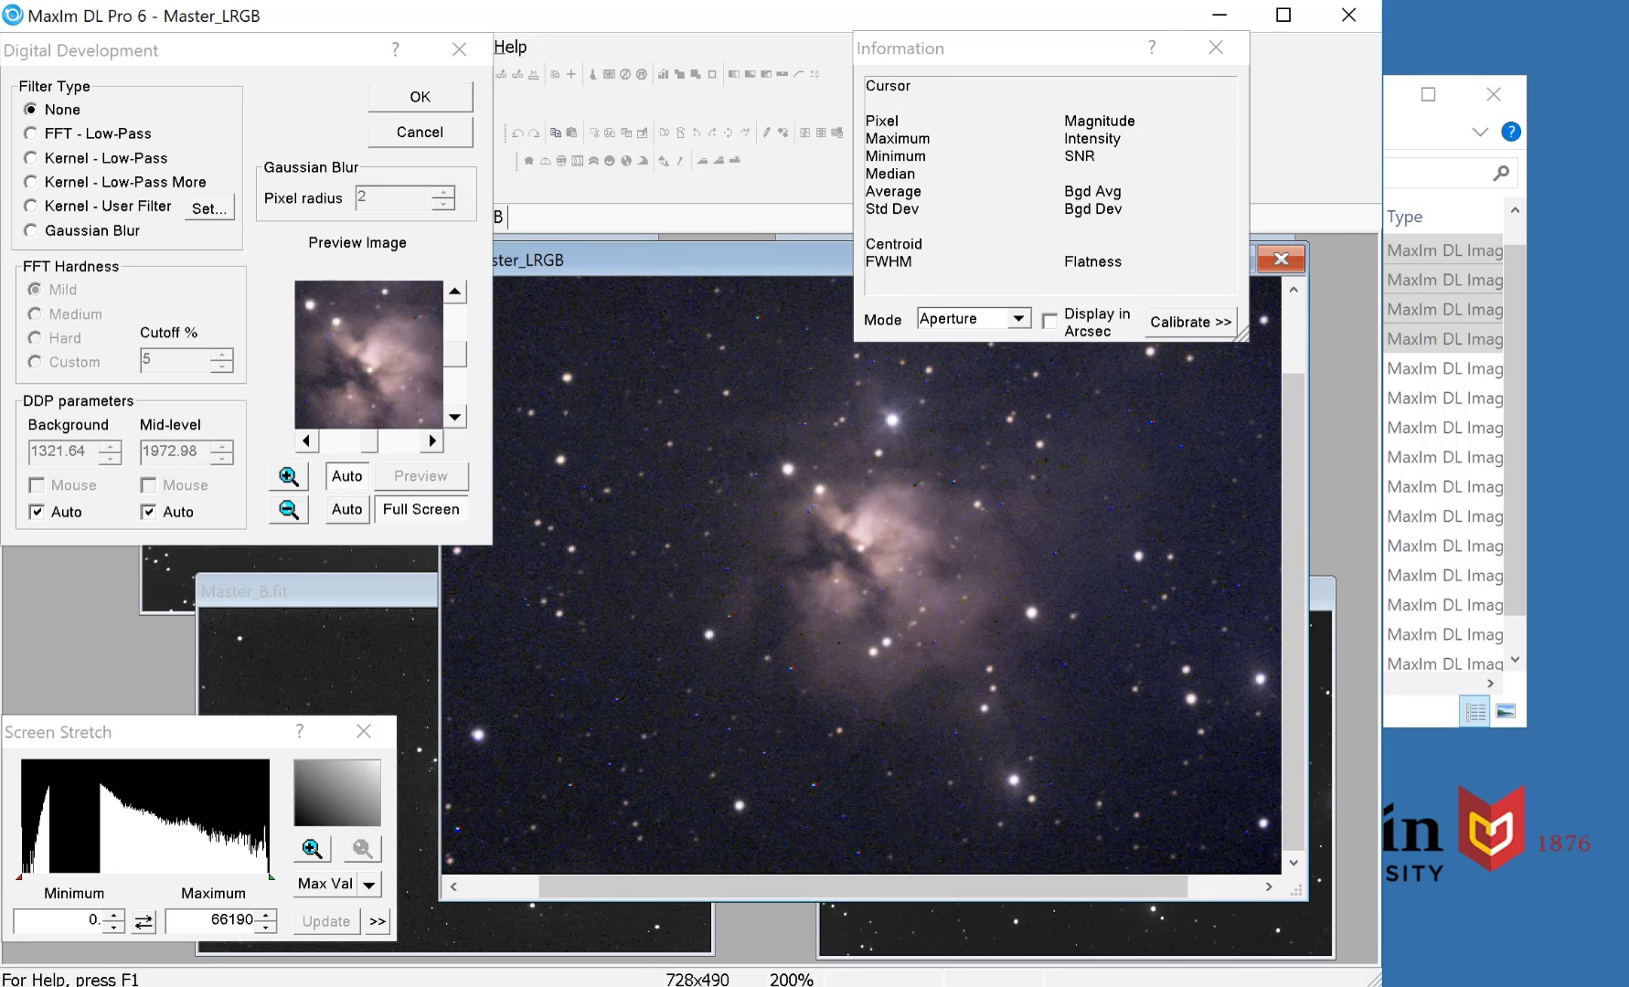
drag(19, 877, 52, 877)
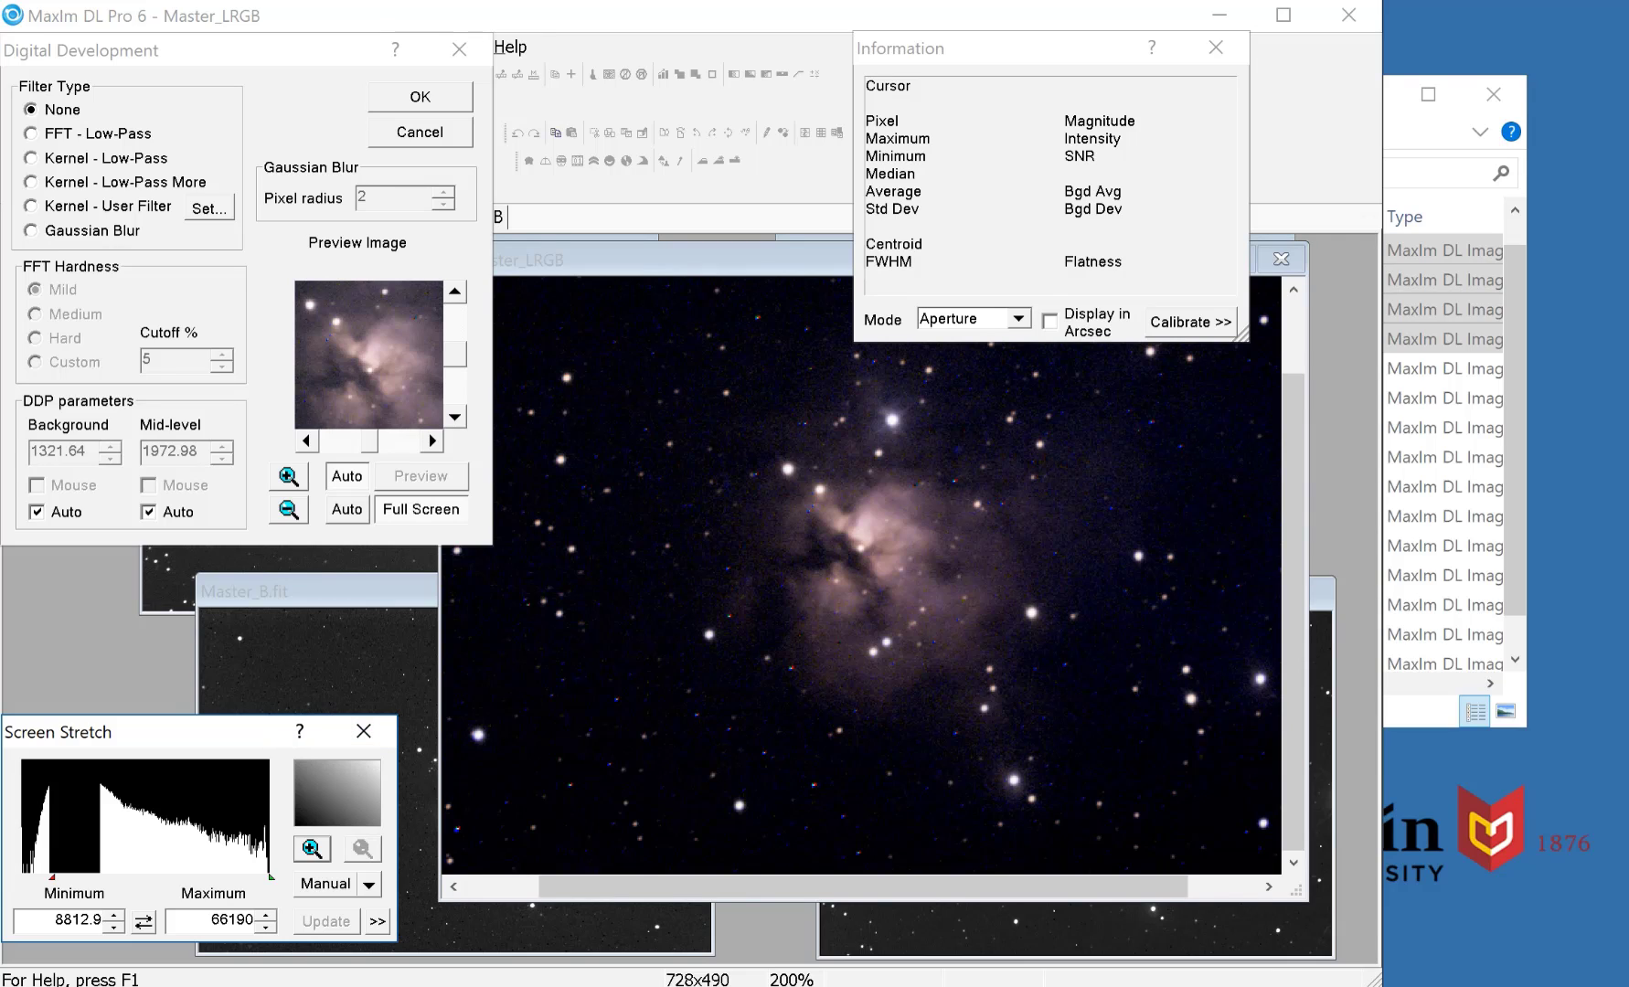
mouse_move(271, 878)
mouse_down()
mouse_move(182, 878)
mouse_move(261, 877)
mouse_move(232, 877)
mouse_up()
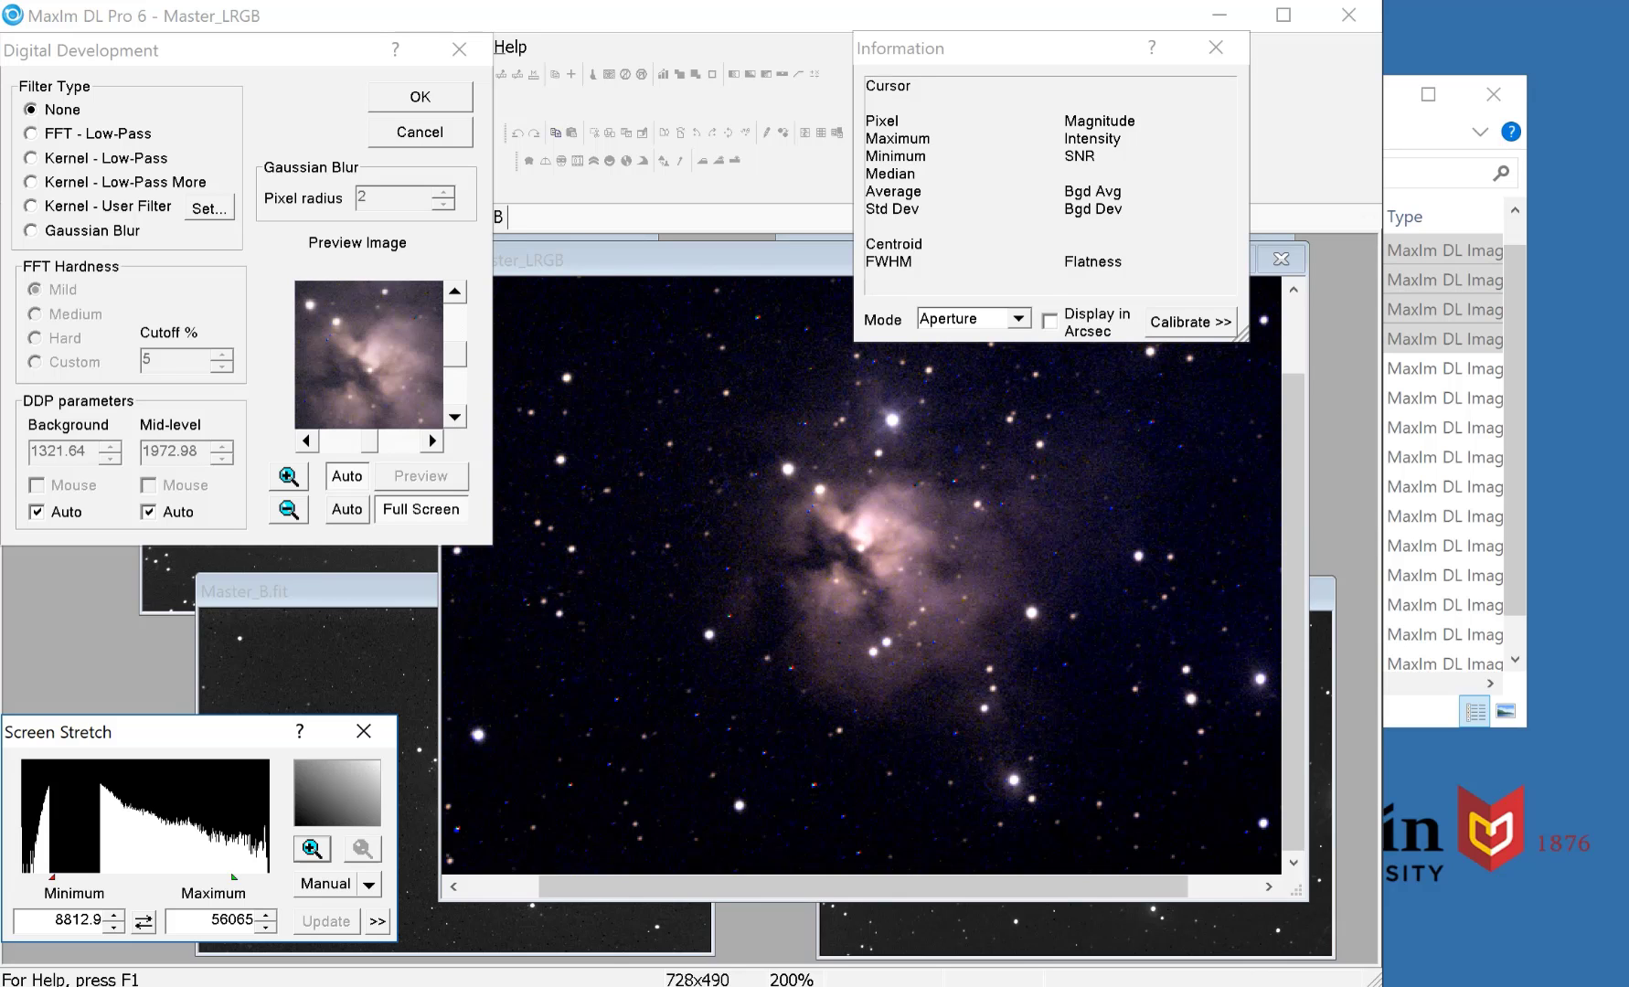
drag(52, 877, 54, 877)
mouse_move(234, 876)
mouse_down()
mouse_move(263, 876)
mouse_move(224, 876)
mouse_up()
drag(227, 877, 242, 878)
click(419, 97)
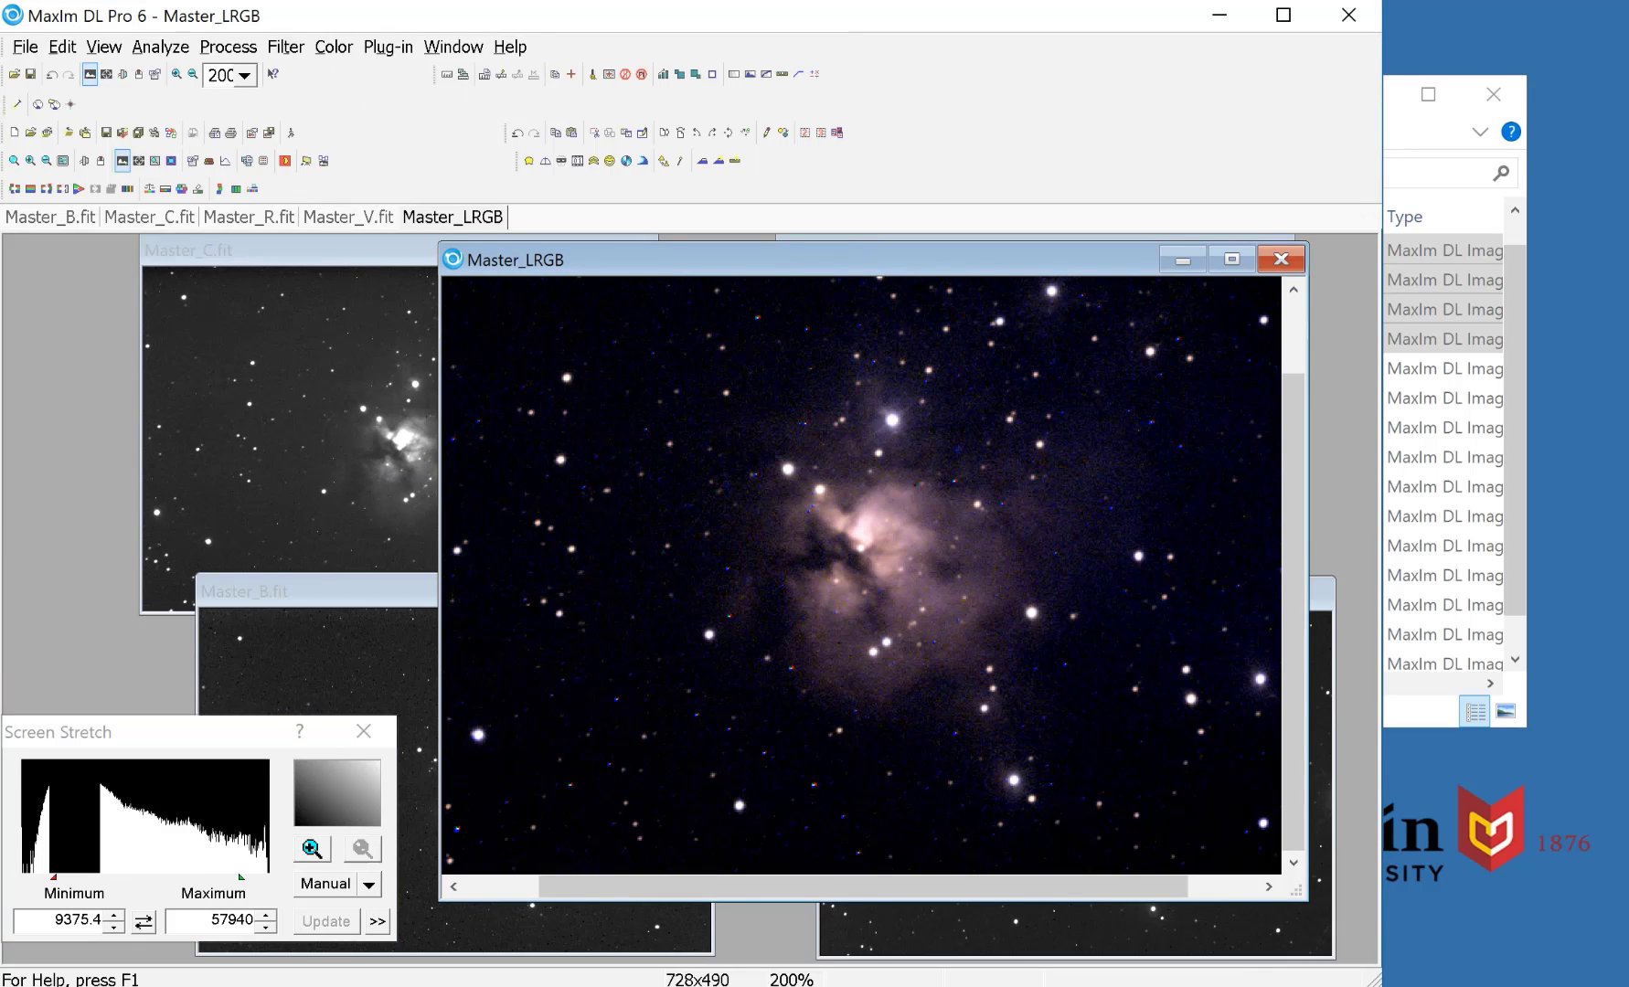
- Permanently stretch Master_LRGB with the Linear Only type, the Screen Stretch input range and an 8-bit (0 - 255) output range
click(229, 47)
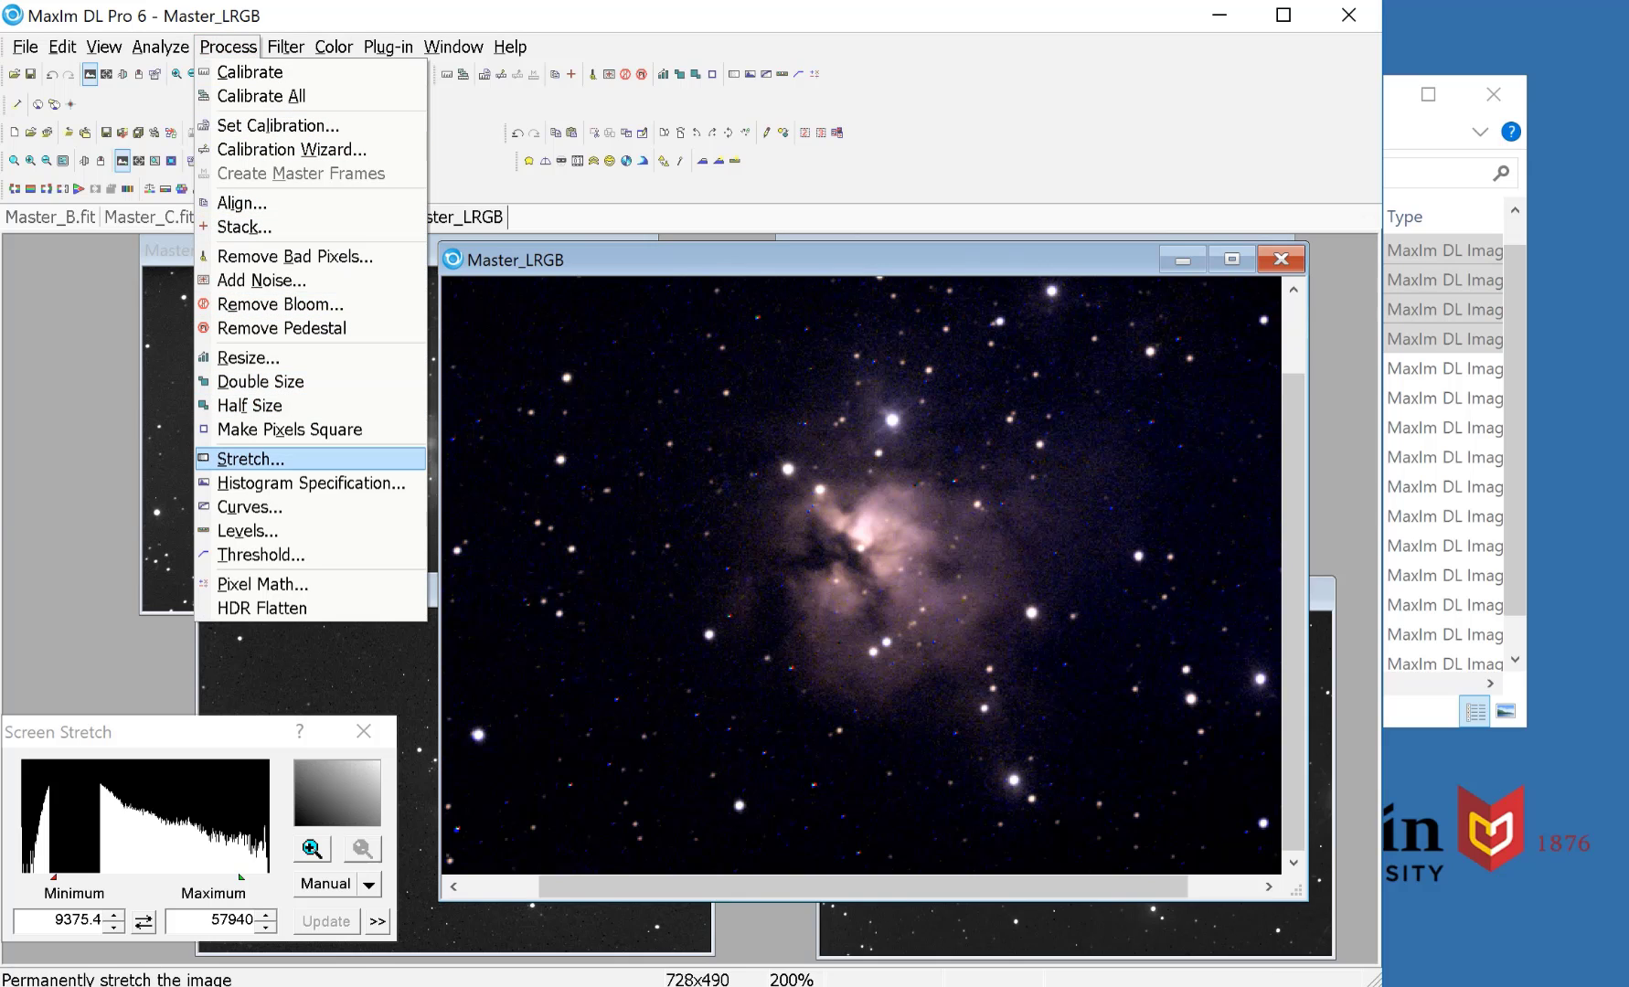
click(251, 459)
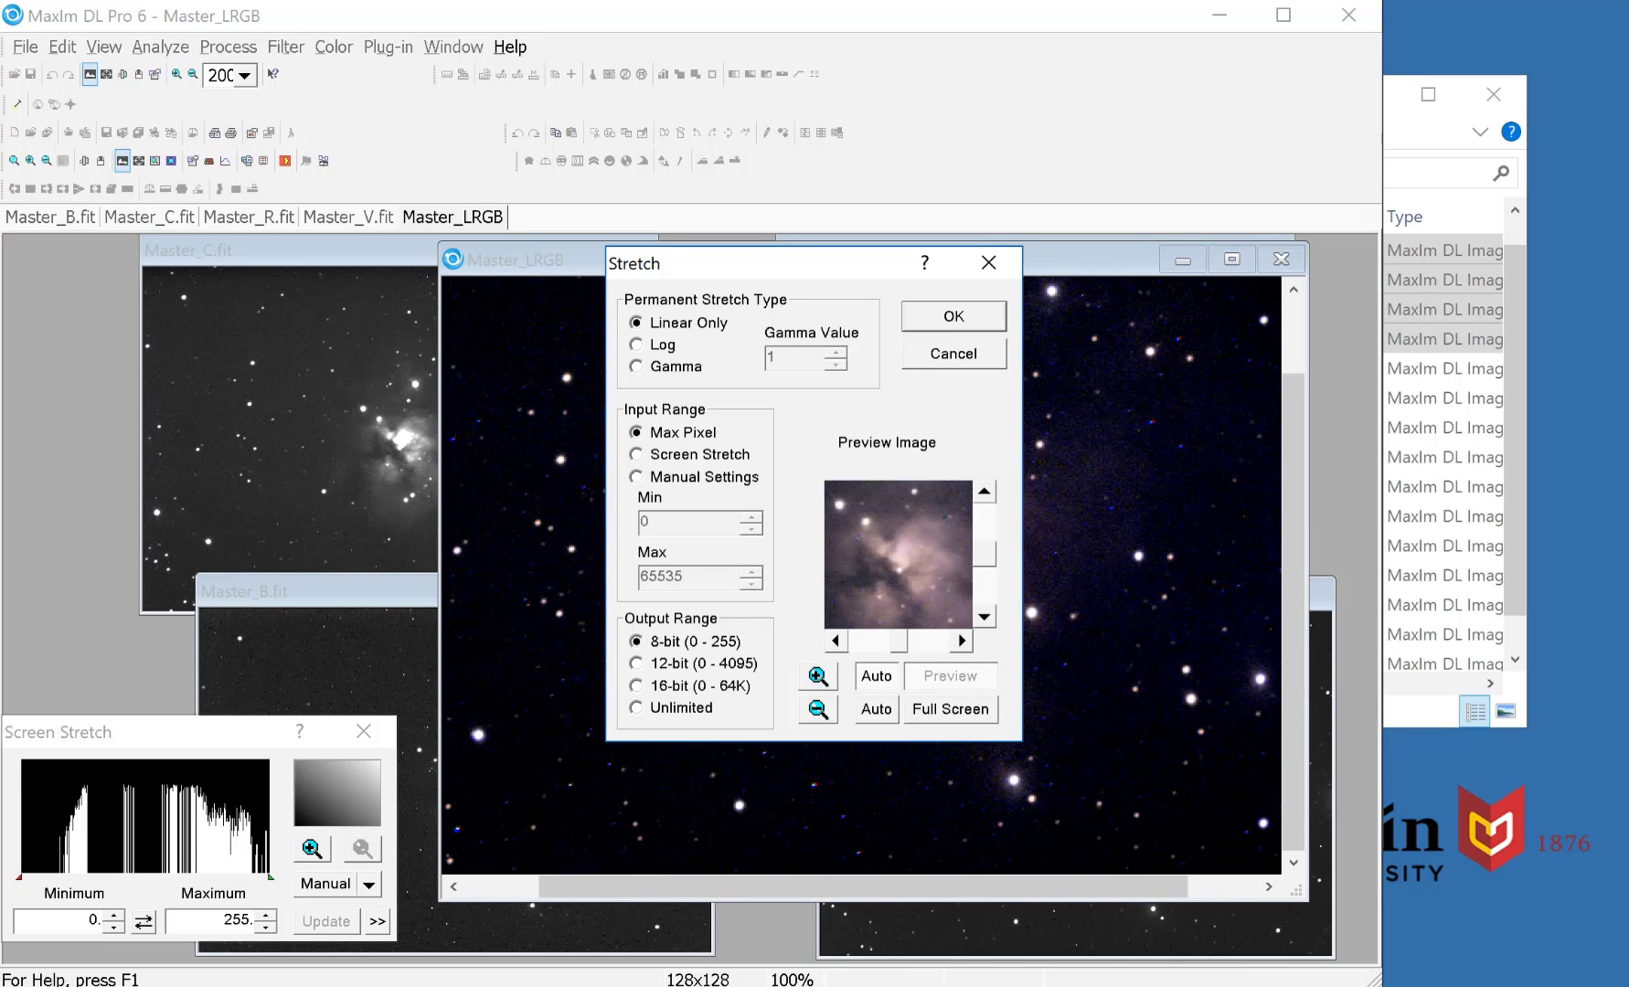
drag(695, 264, 106, 126)
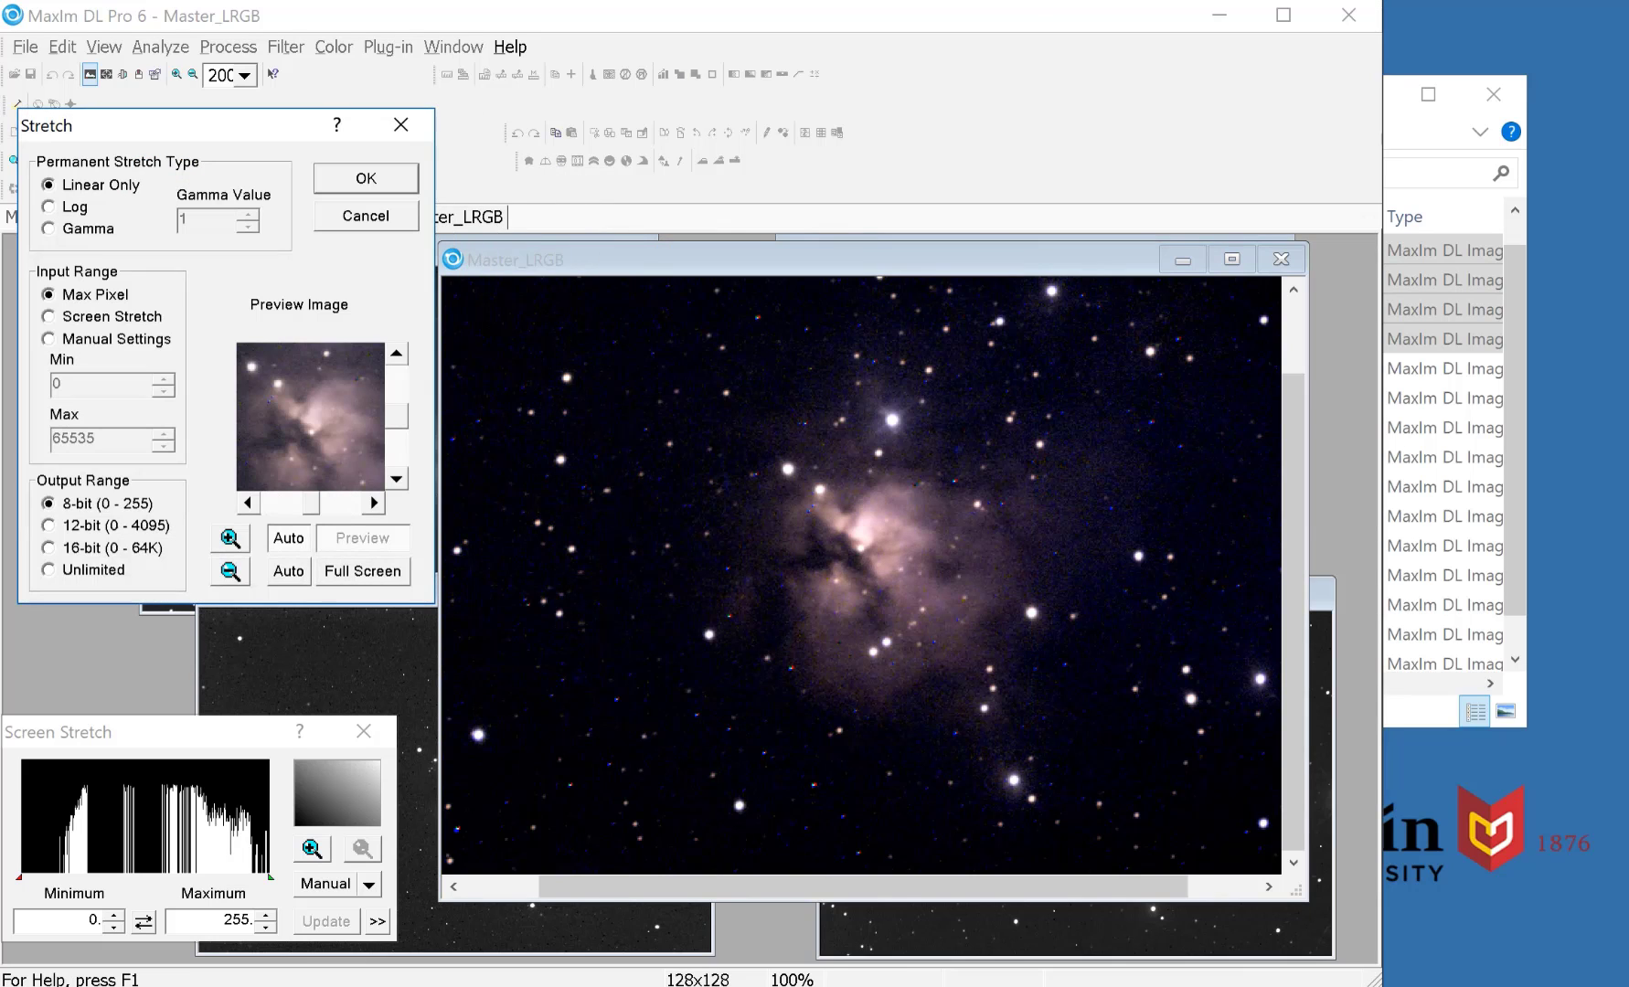
click(49, 317)
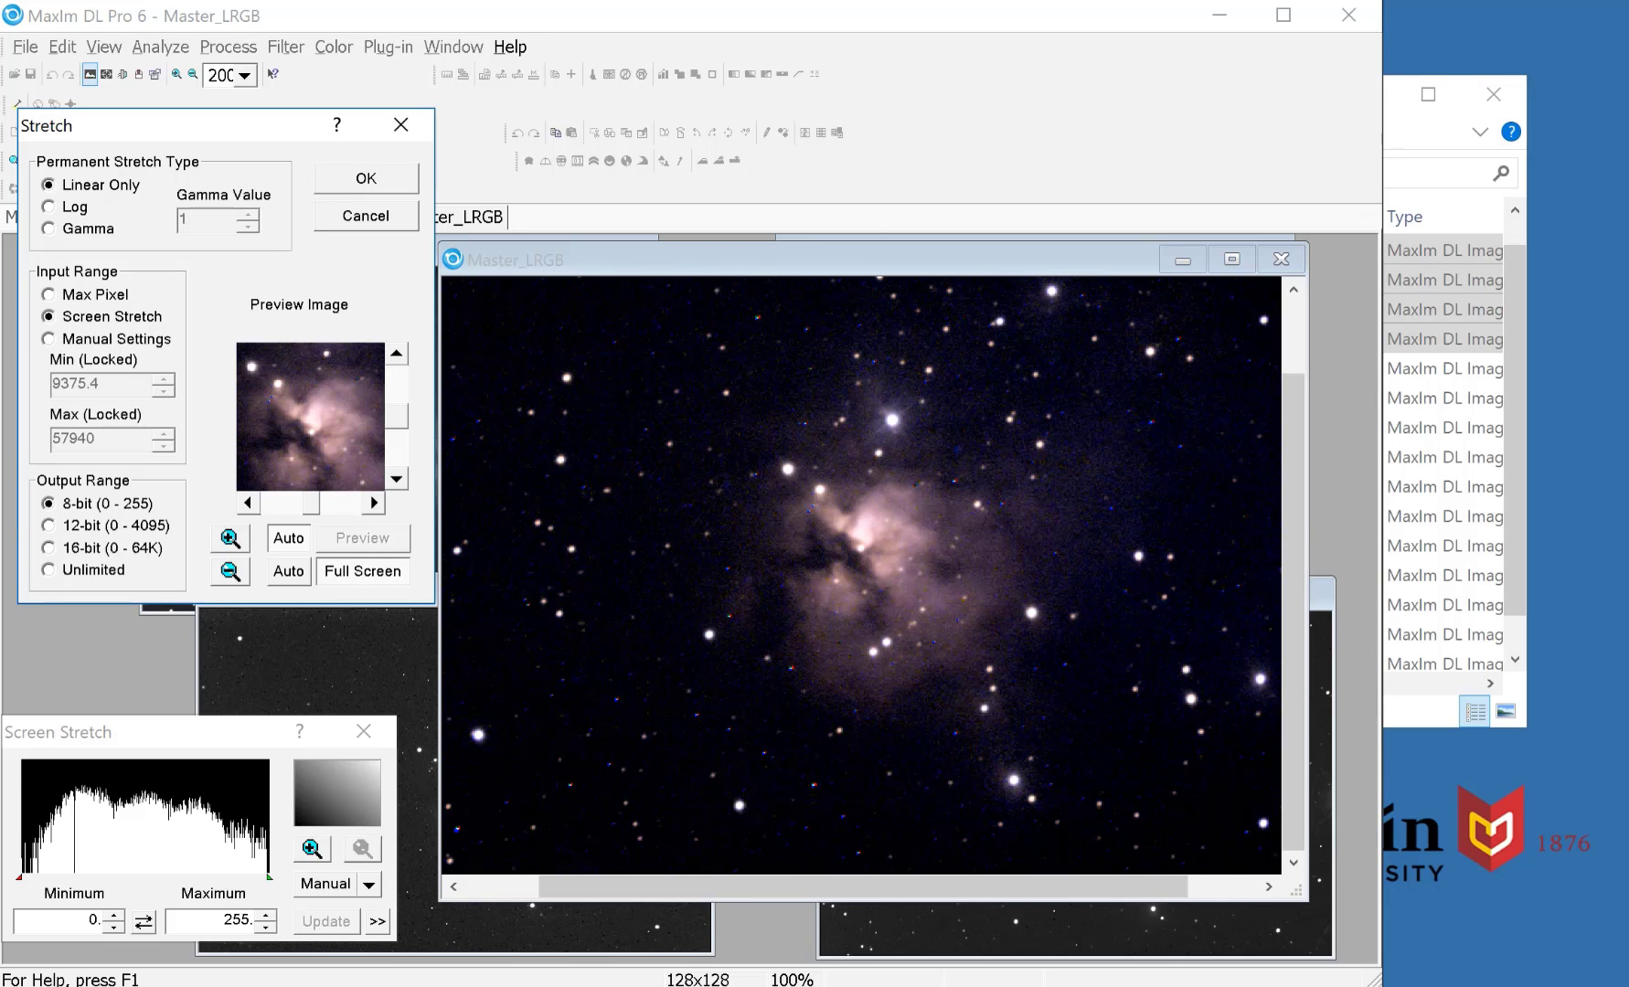
click(366, 178)
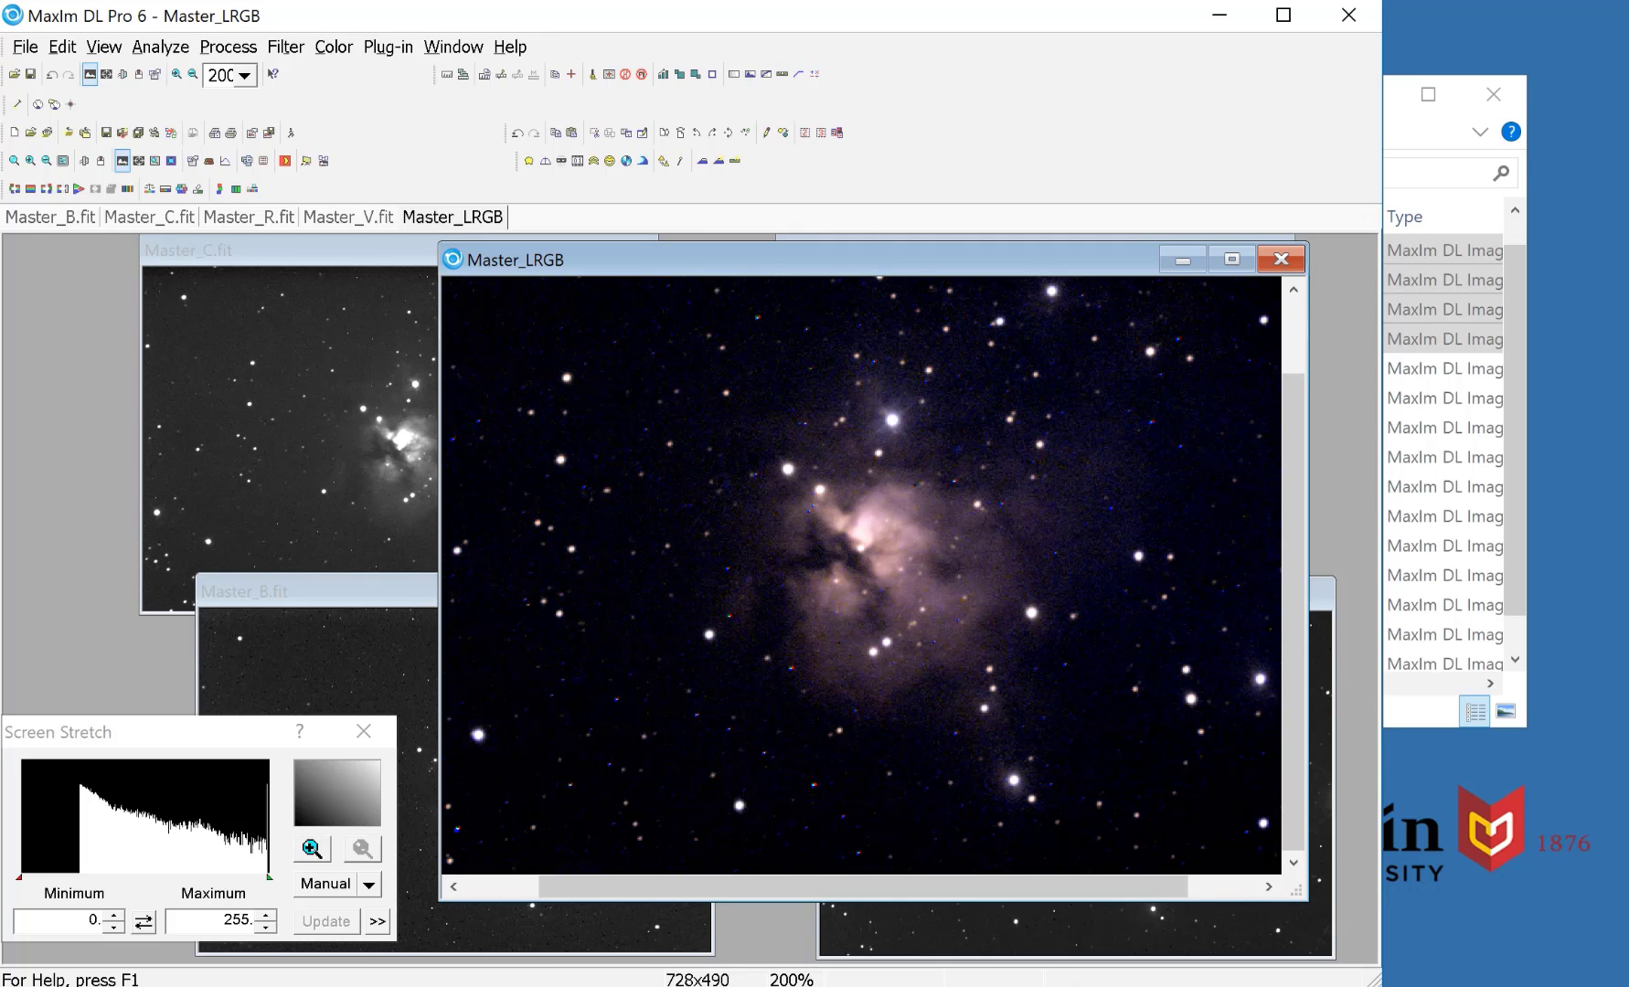
mouse_move(19, 876)
mouse_down()
mouse_move(84, 877)
mouse_move(18, 876)
mouse_up()
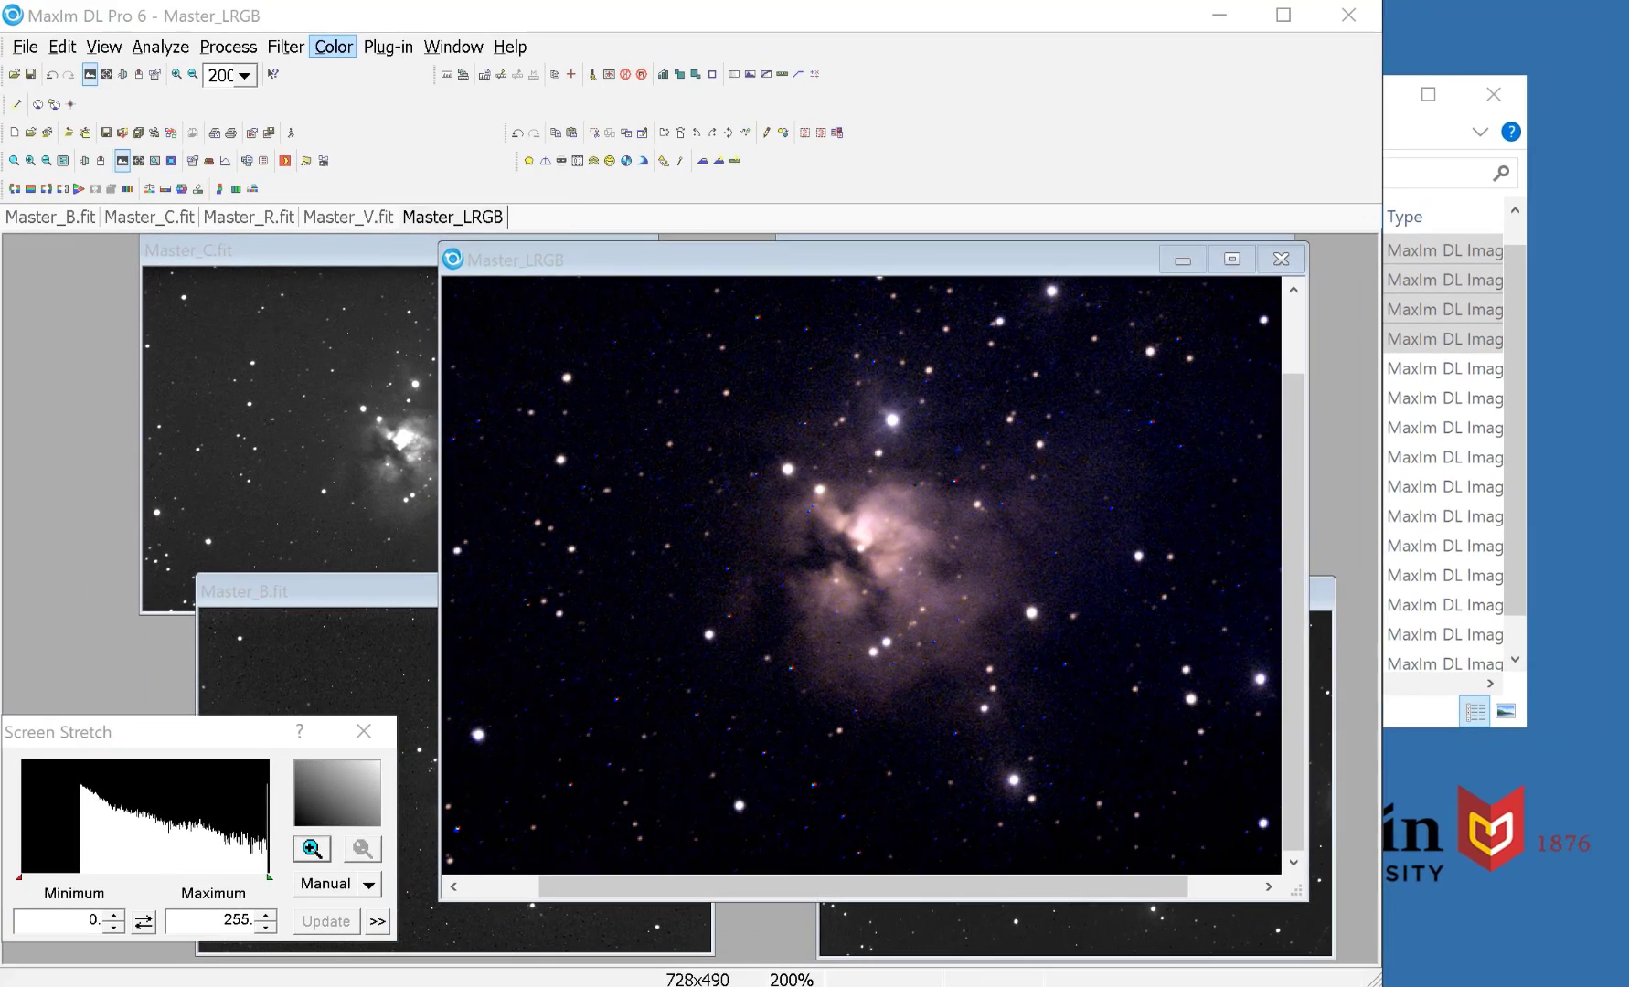
click(334, 47)
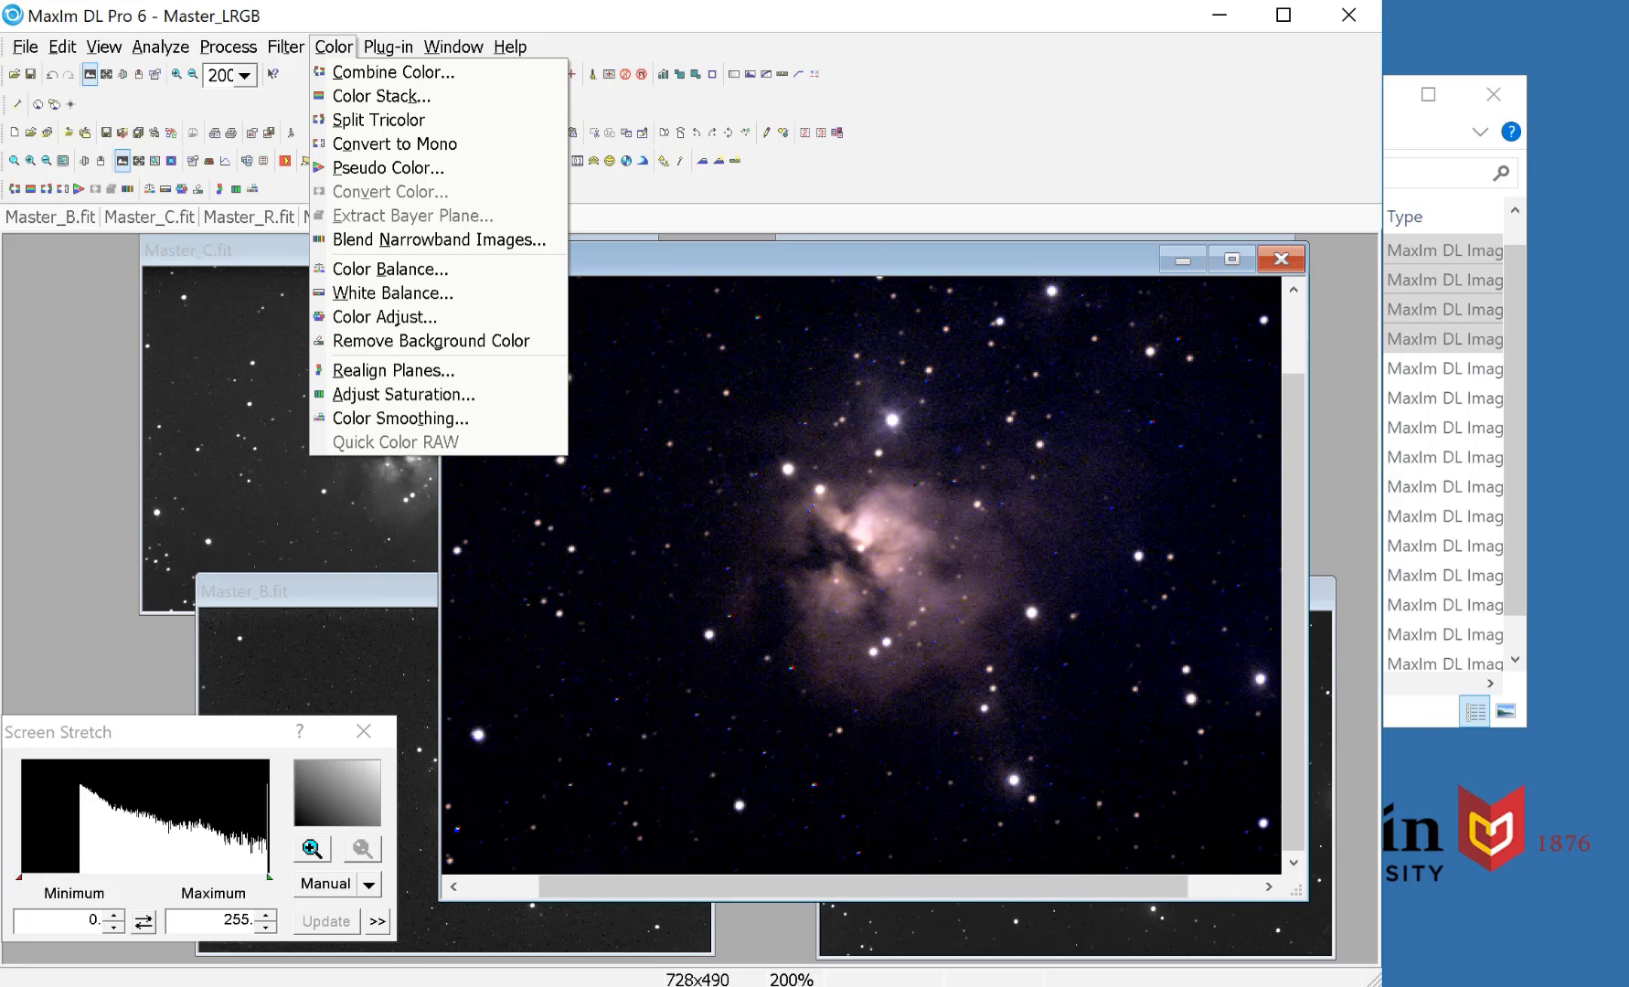
mouse_move(229, 46)
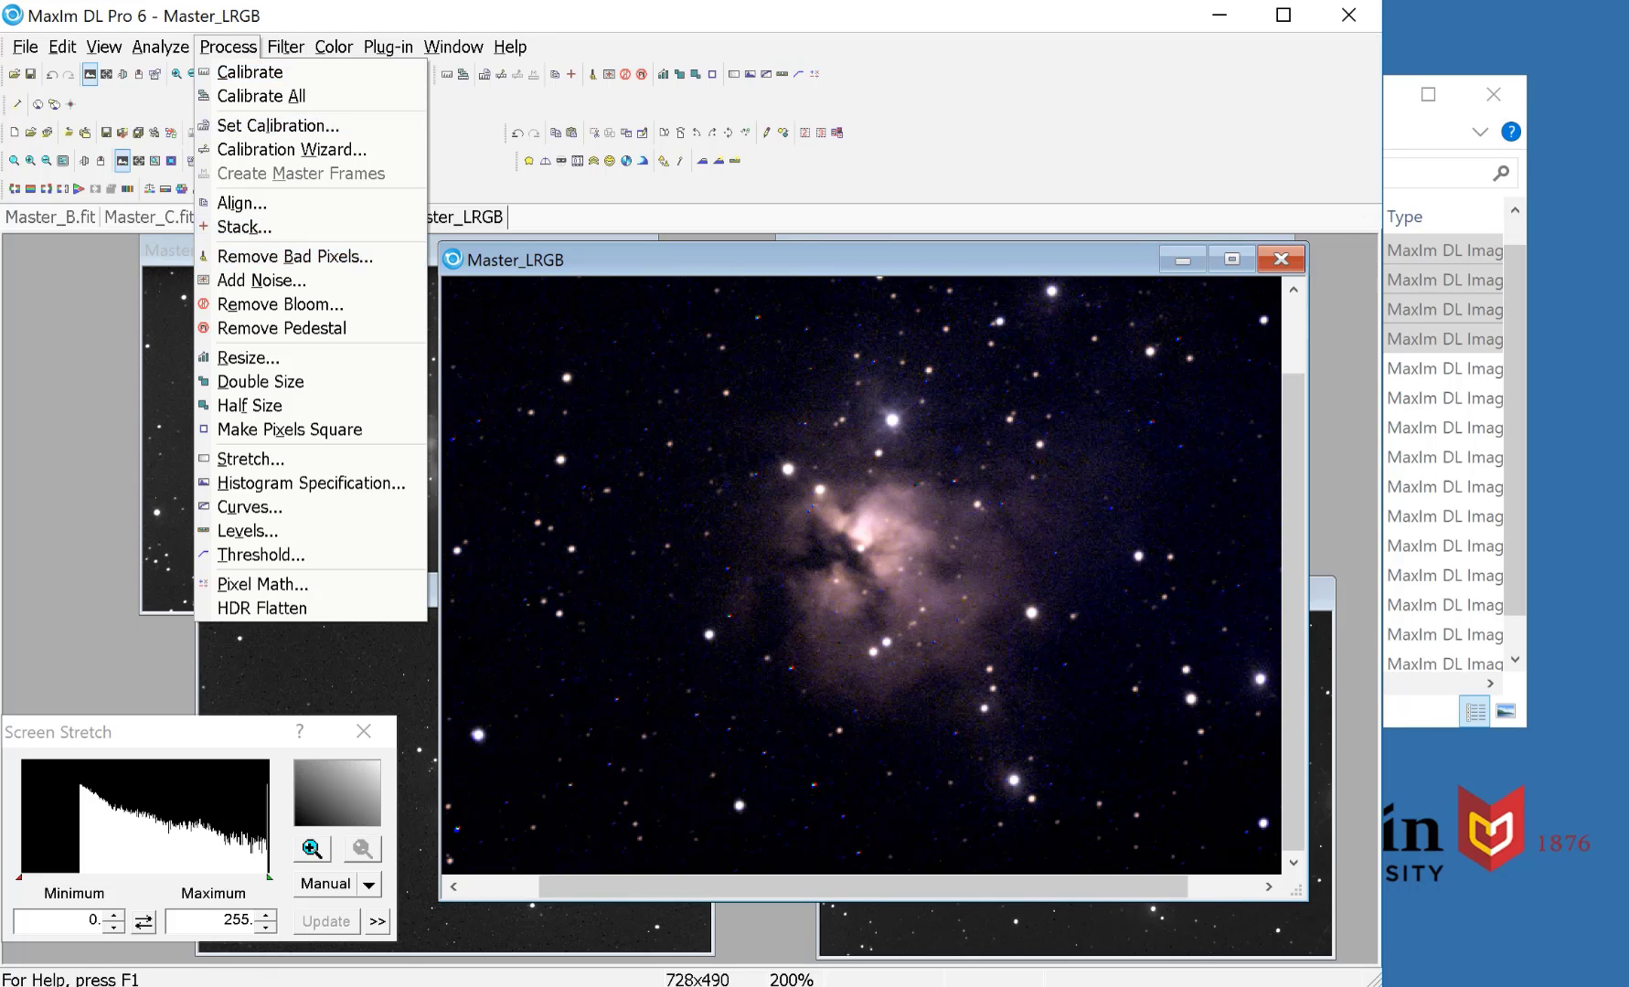
click(229, 47)
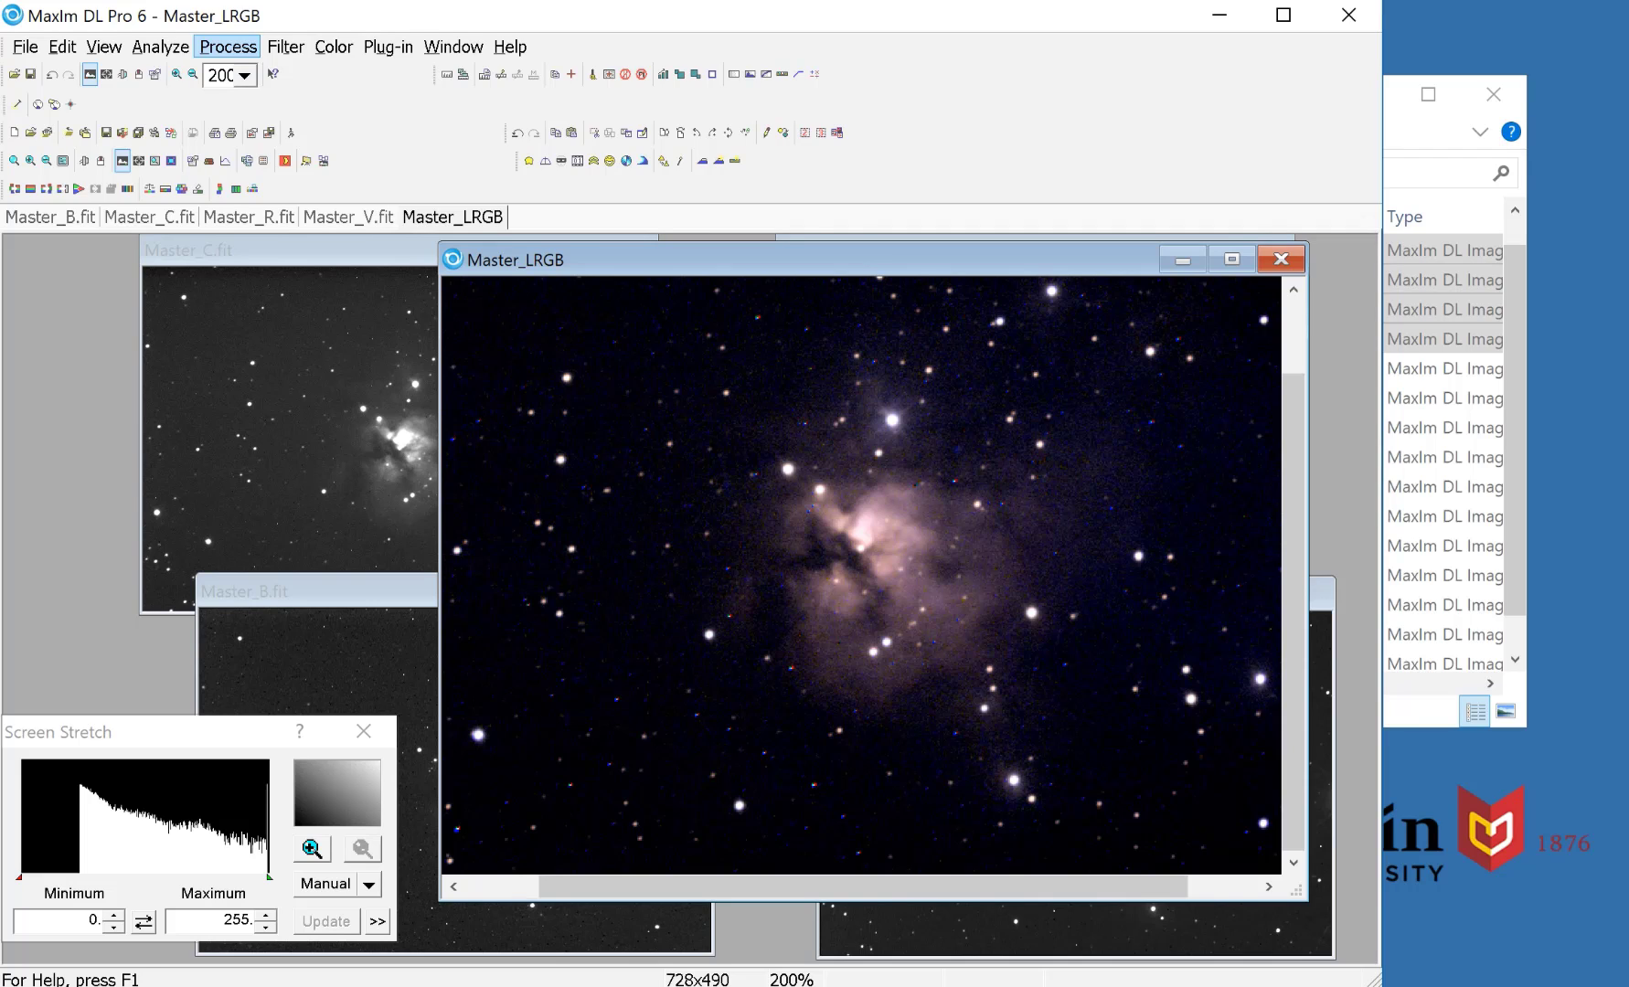
click(25, 46)
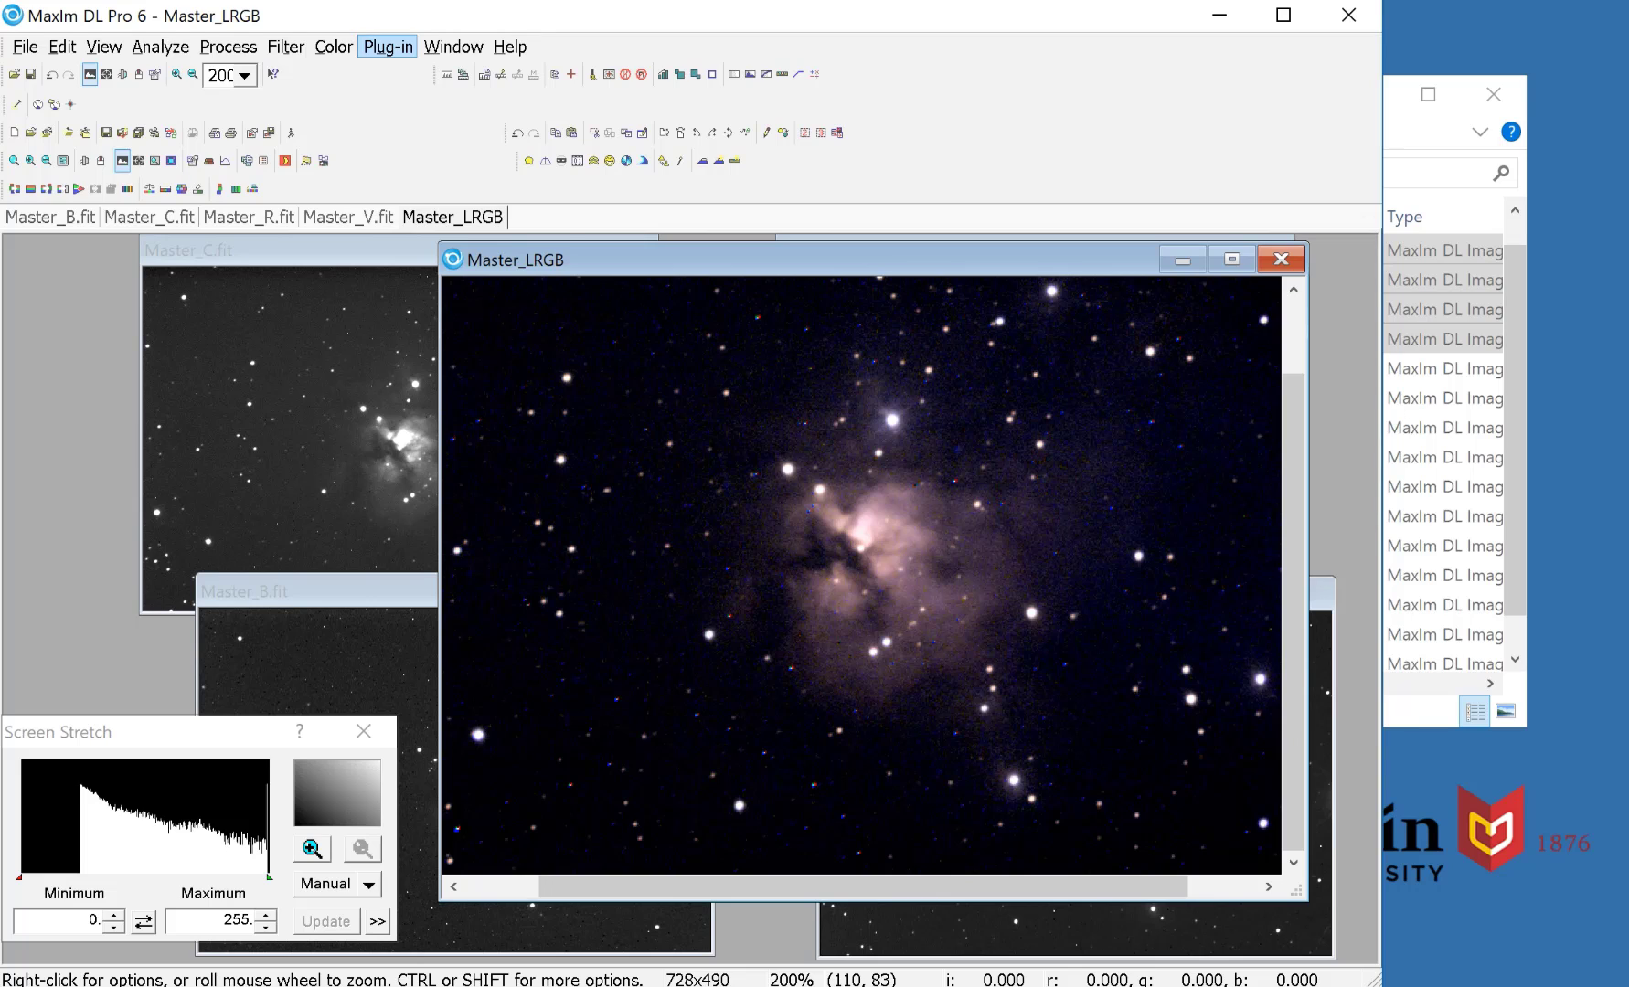
- Try marking a large rectangular region around the nebula in Master_LRGB and clear the selection
drag(502, 302, 1197, 808)
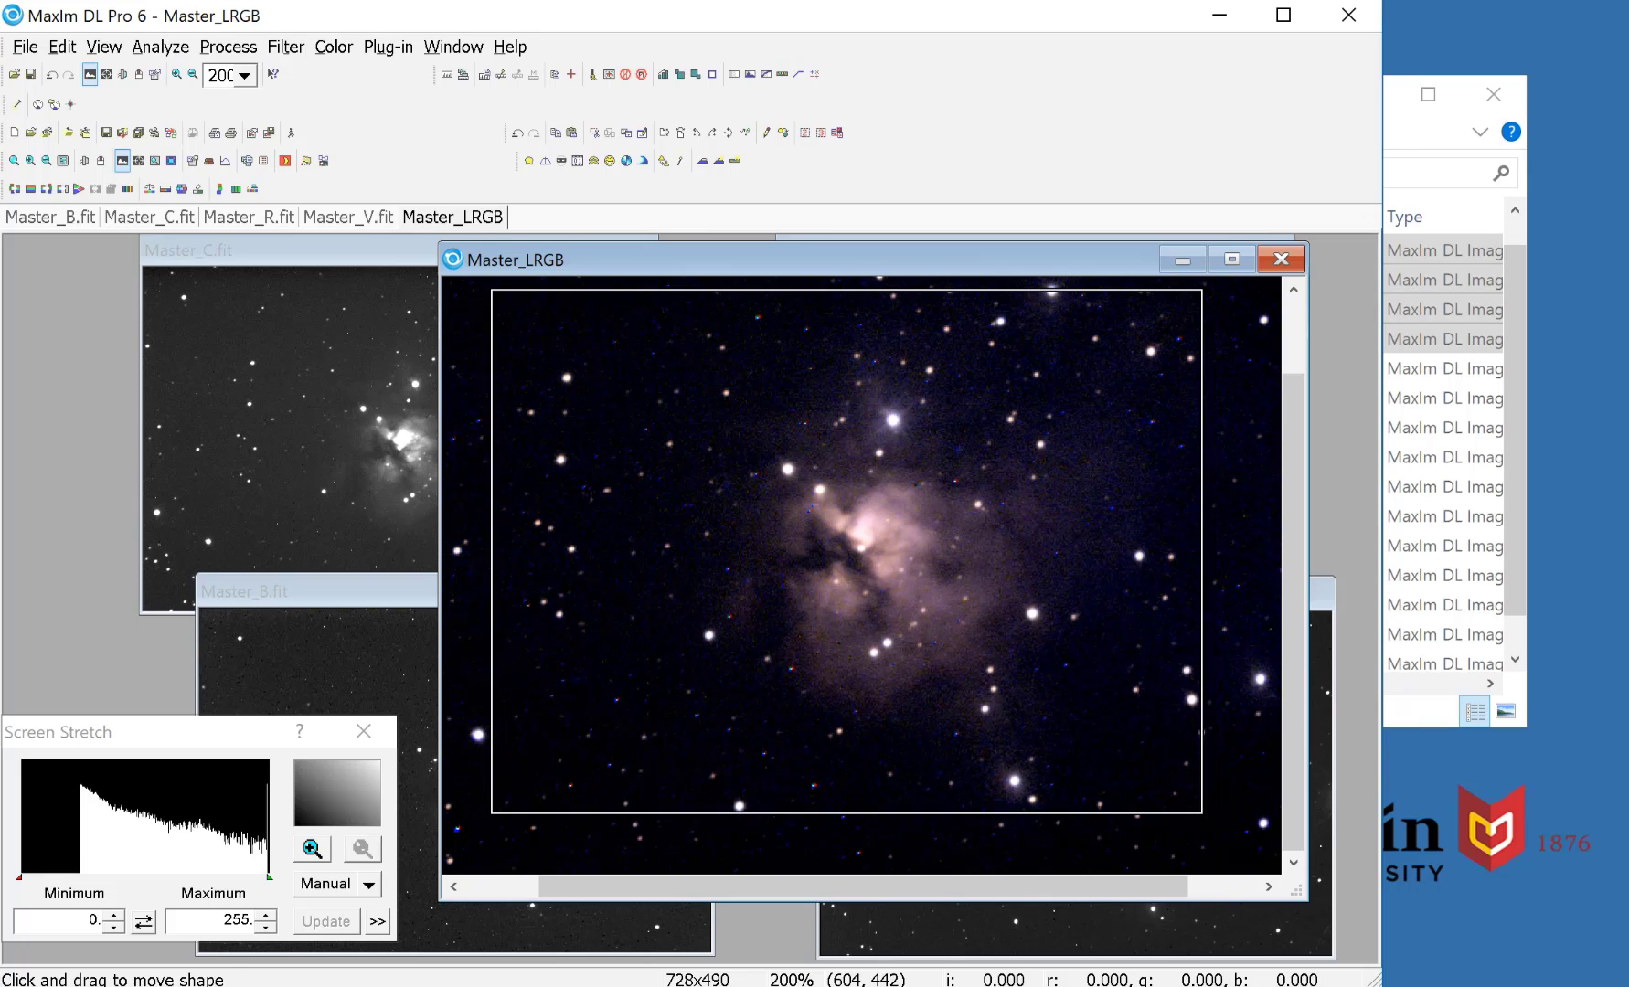
click(1038, 661)
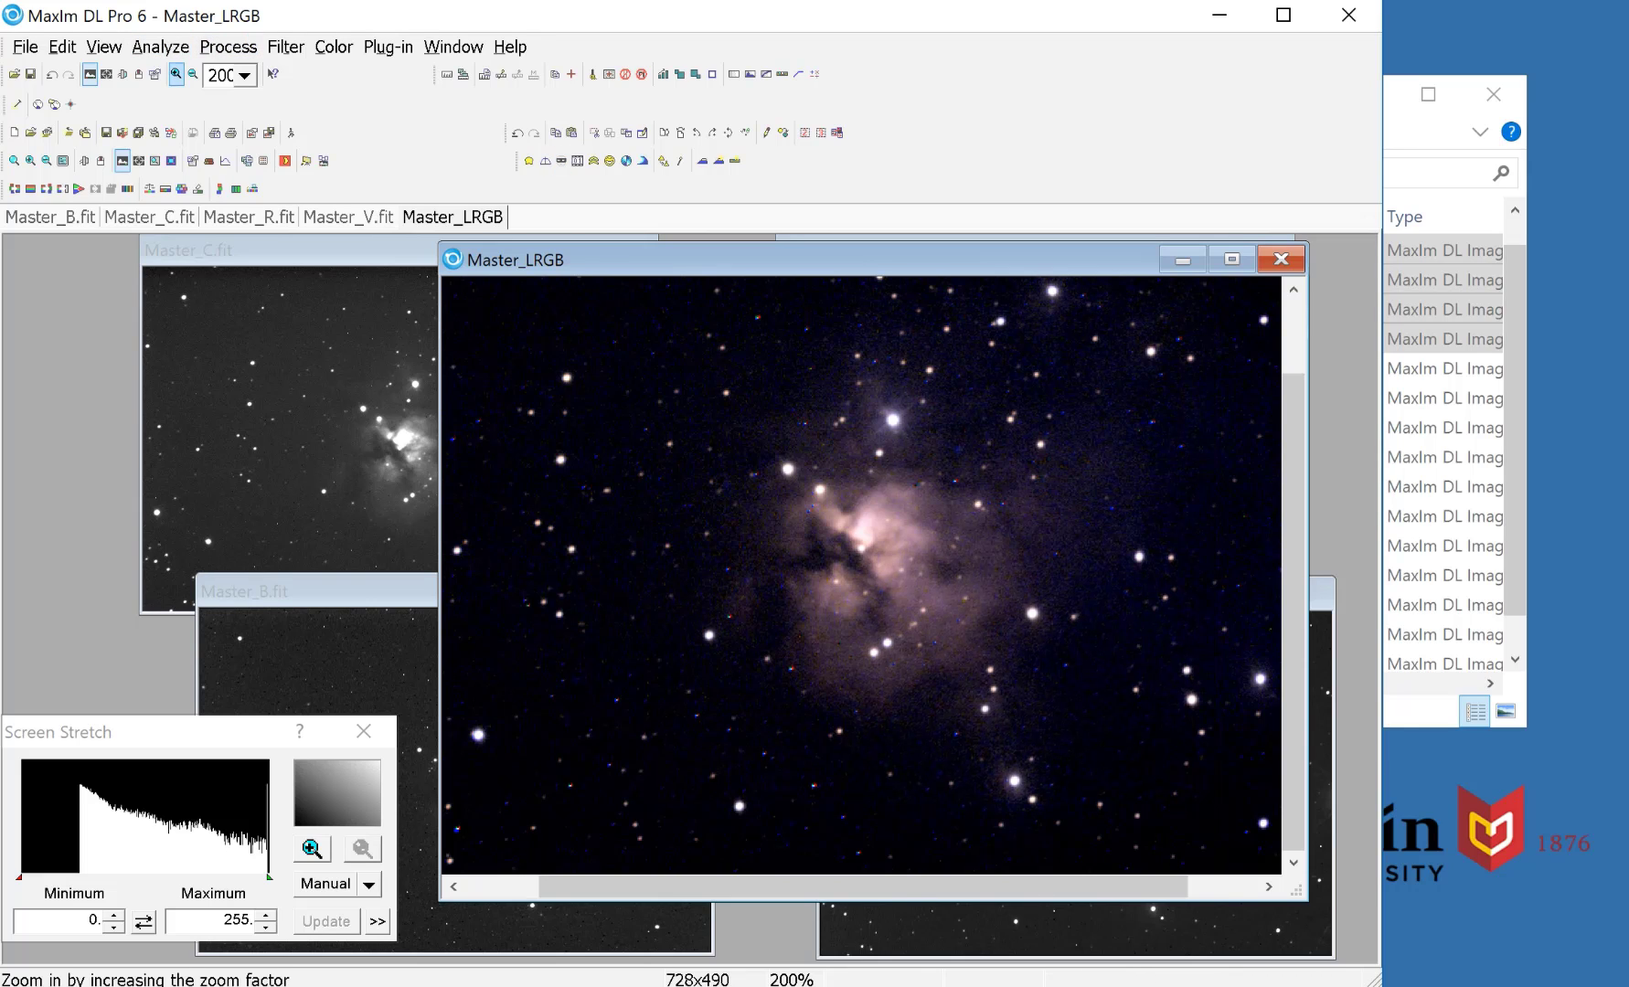
click(192, 74)
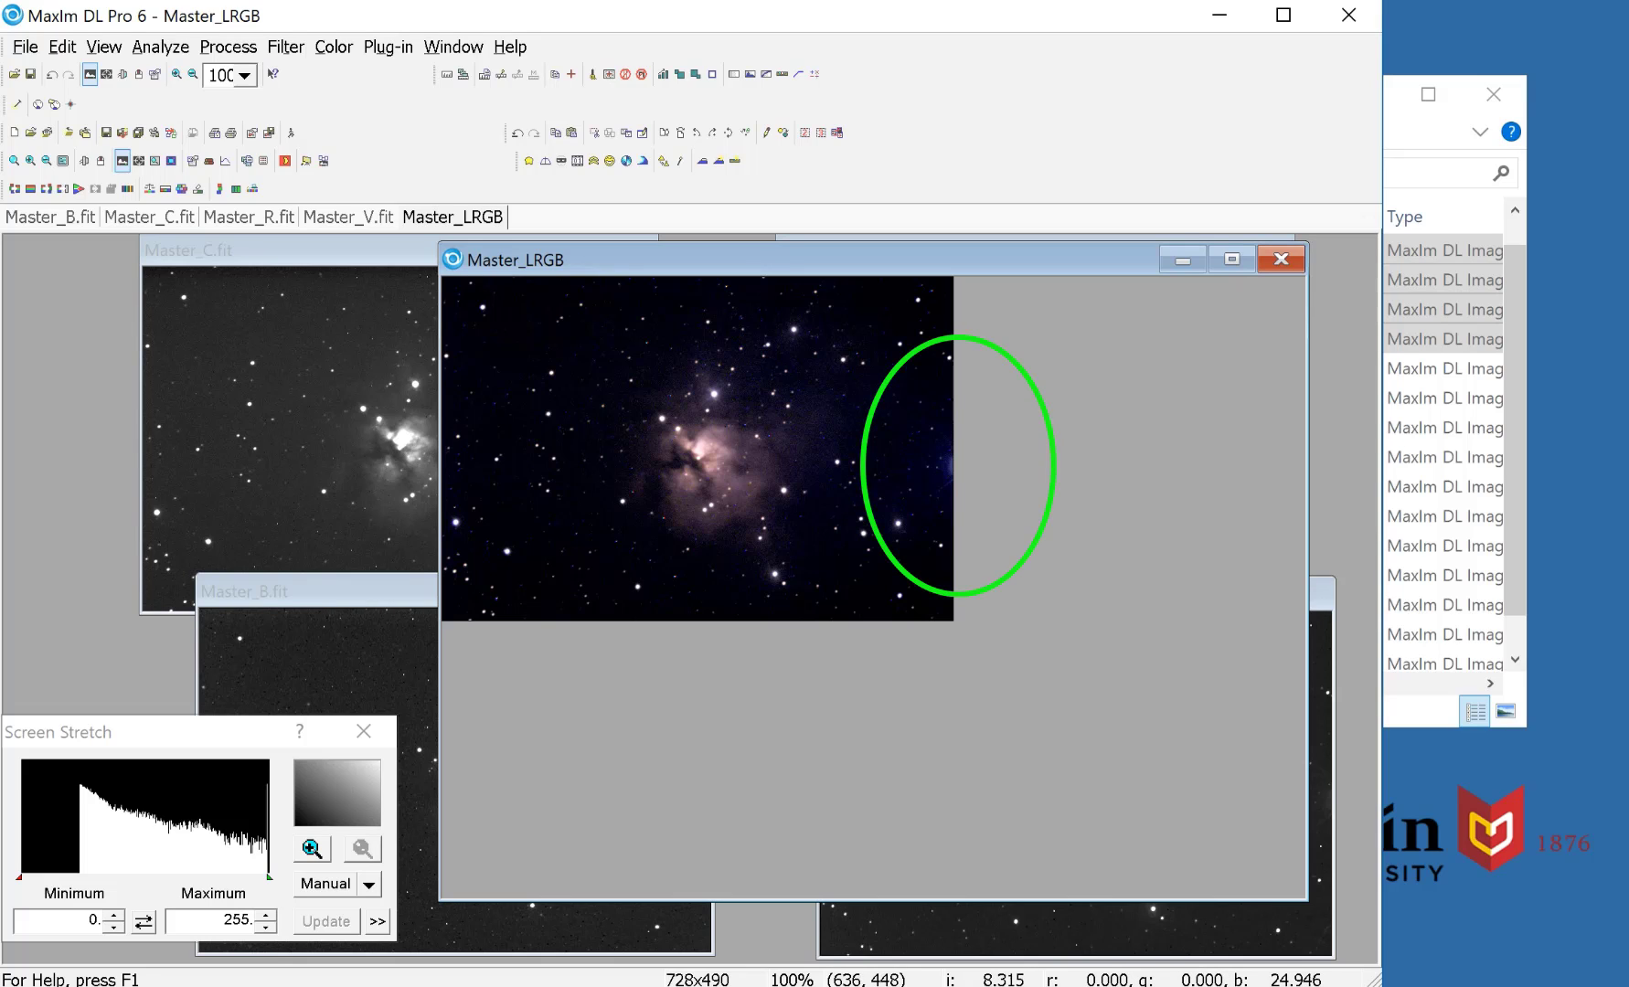
drag(889, 597, 524, 295)
click(940, 459)
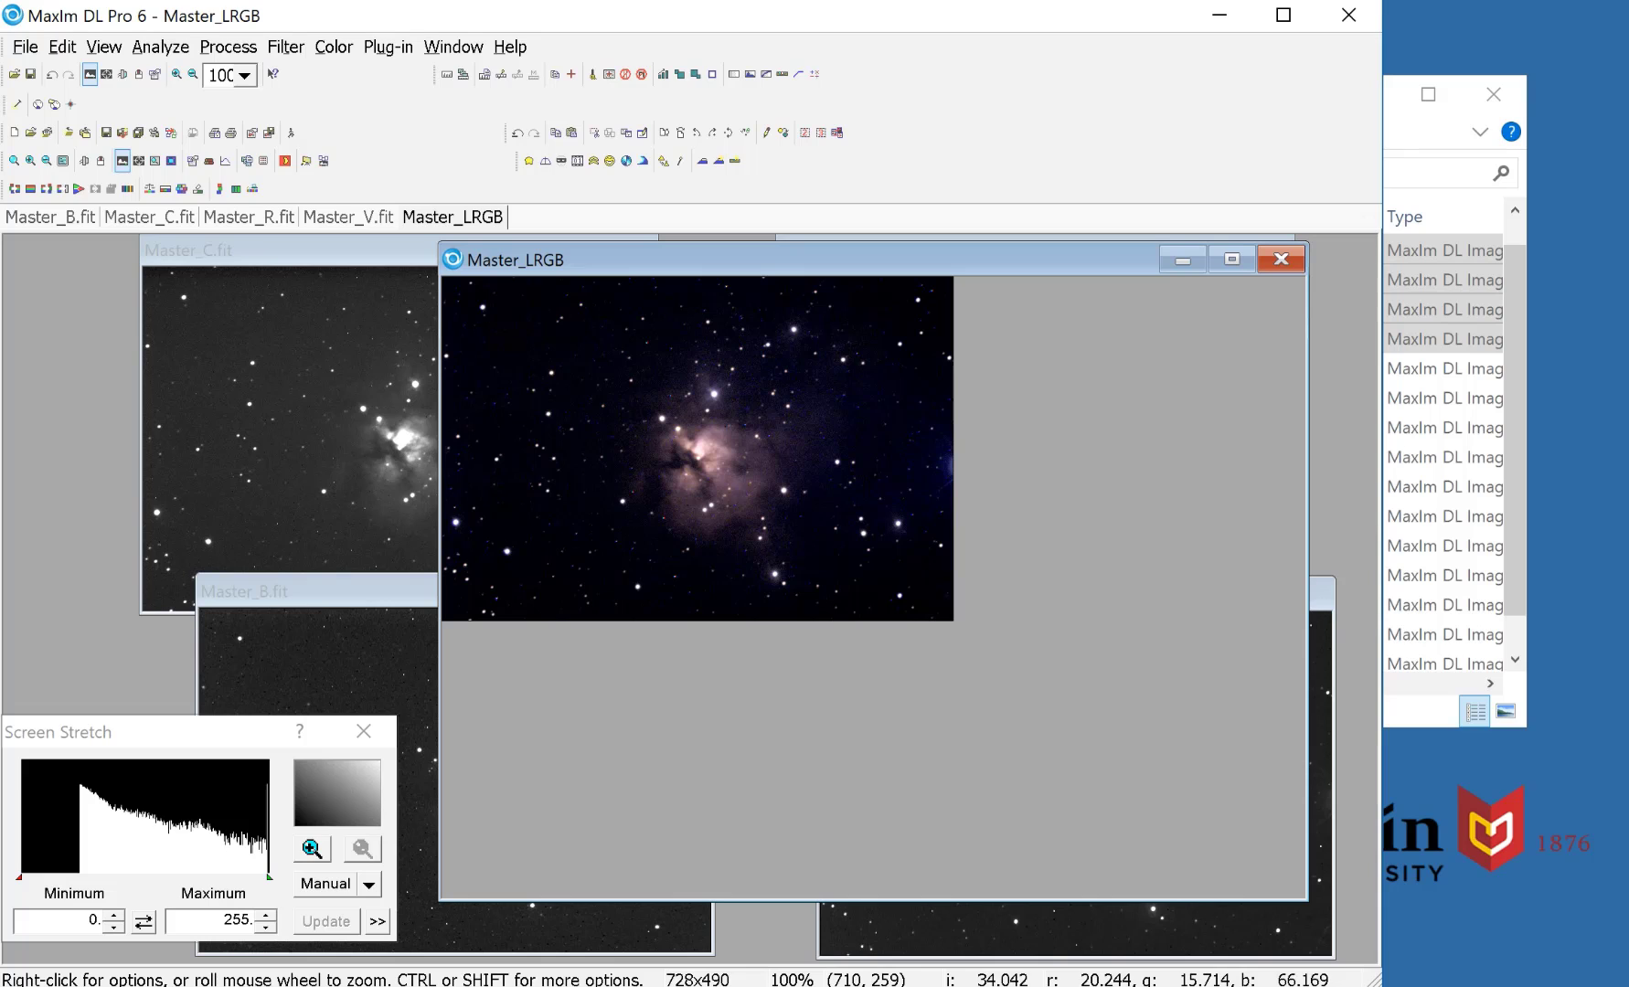
click(62, 47)
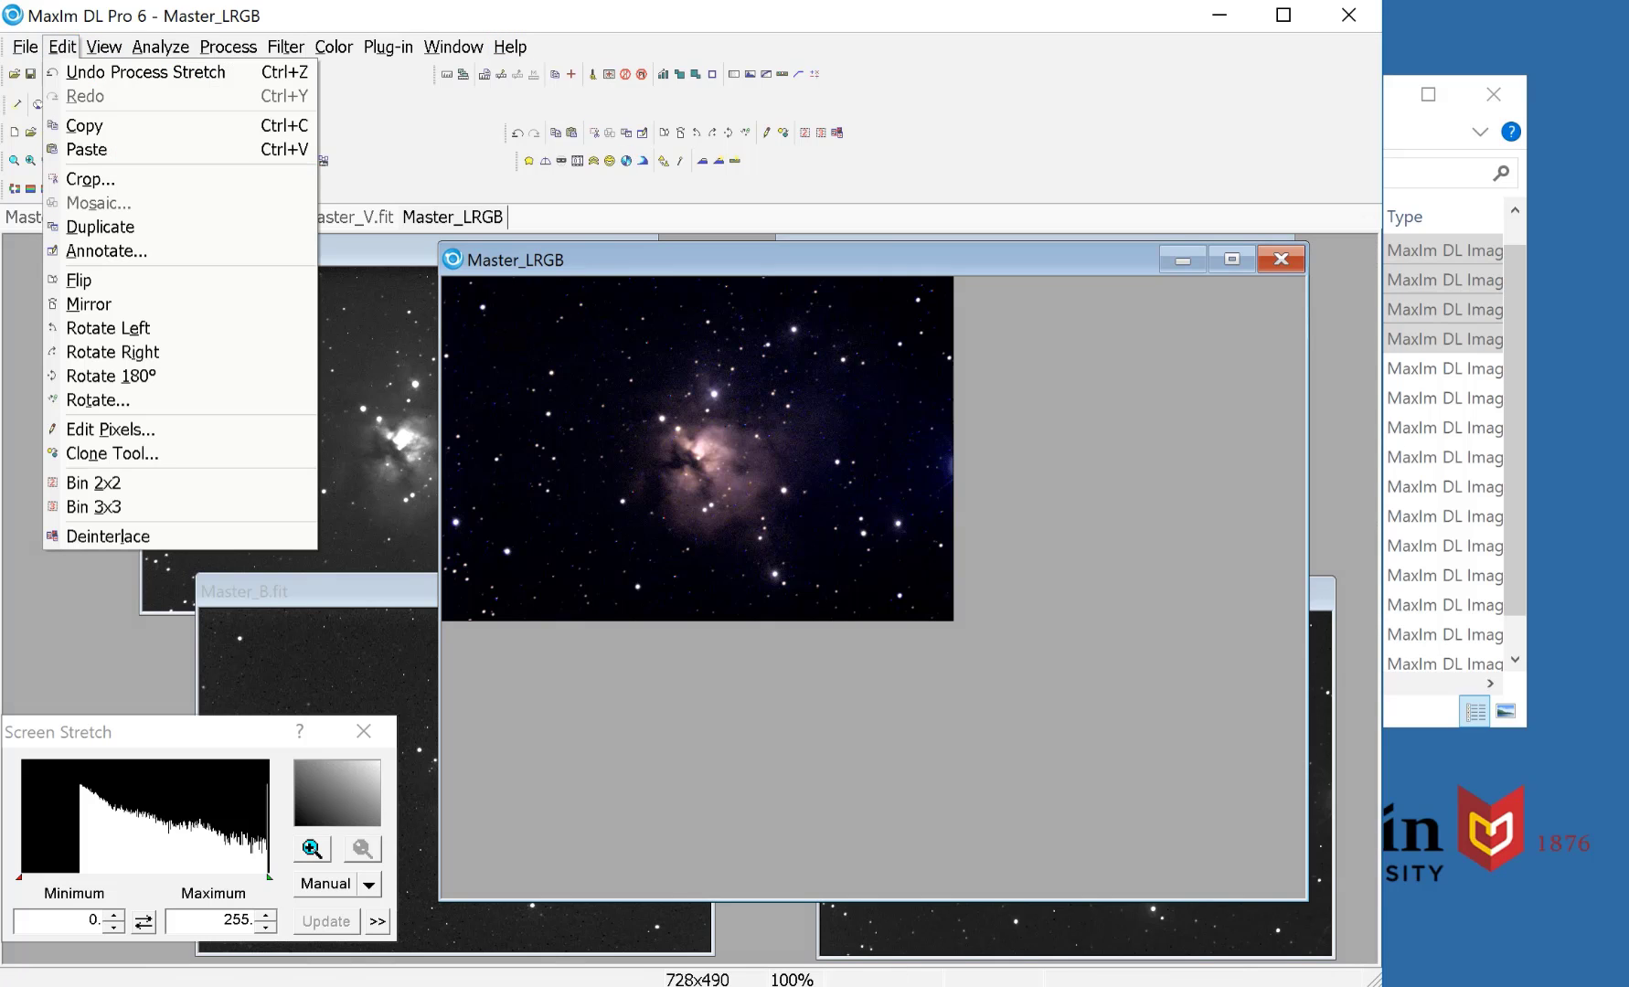
click(82, 178)
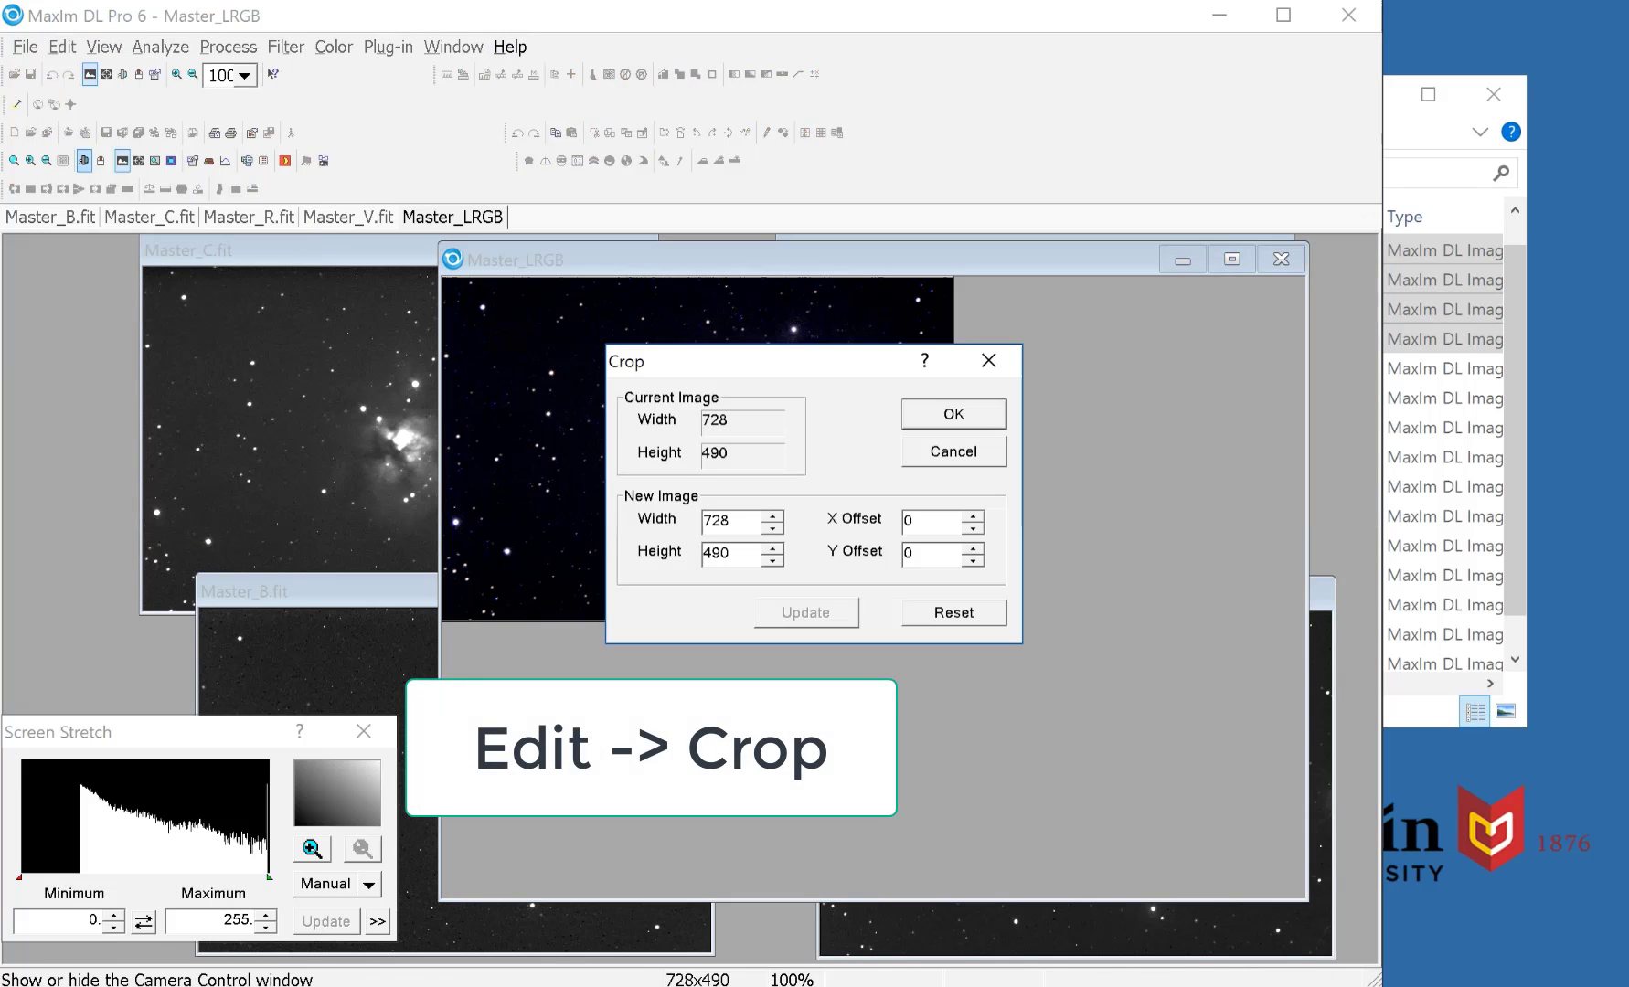
drag(754, 348, 236, 570)
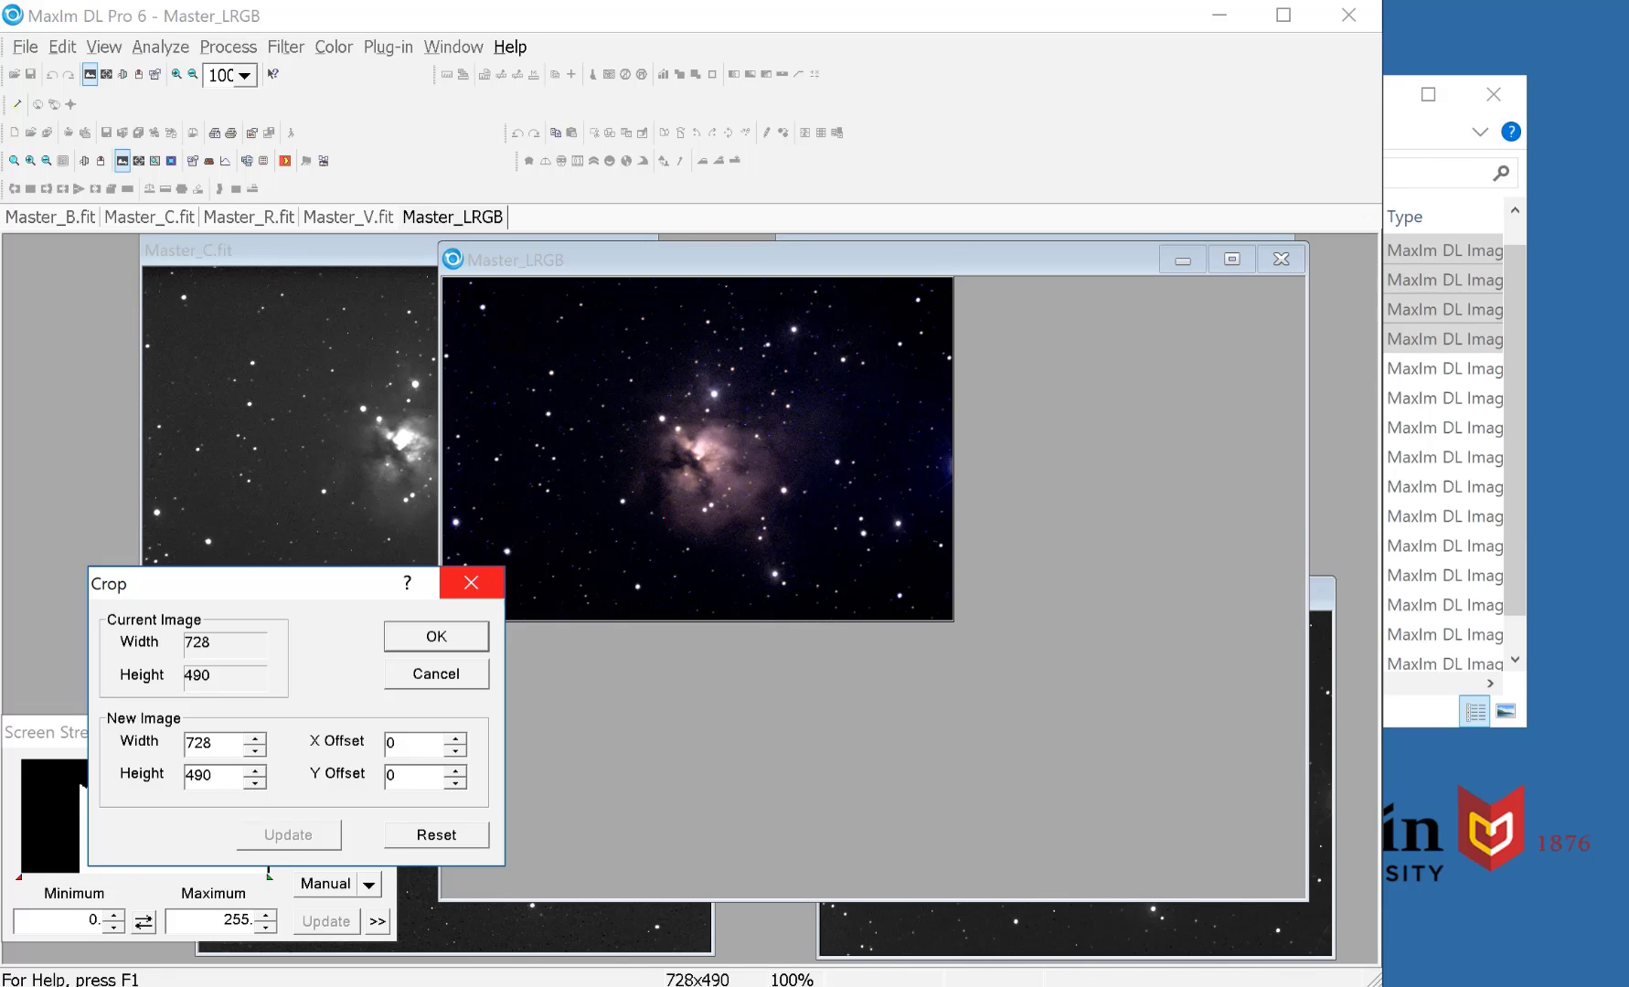
click(471, 583)
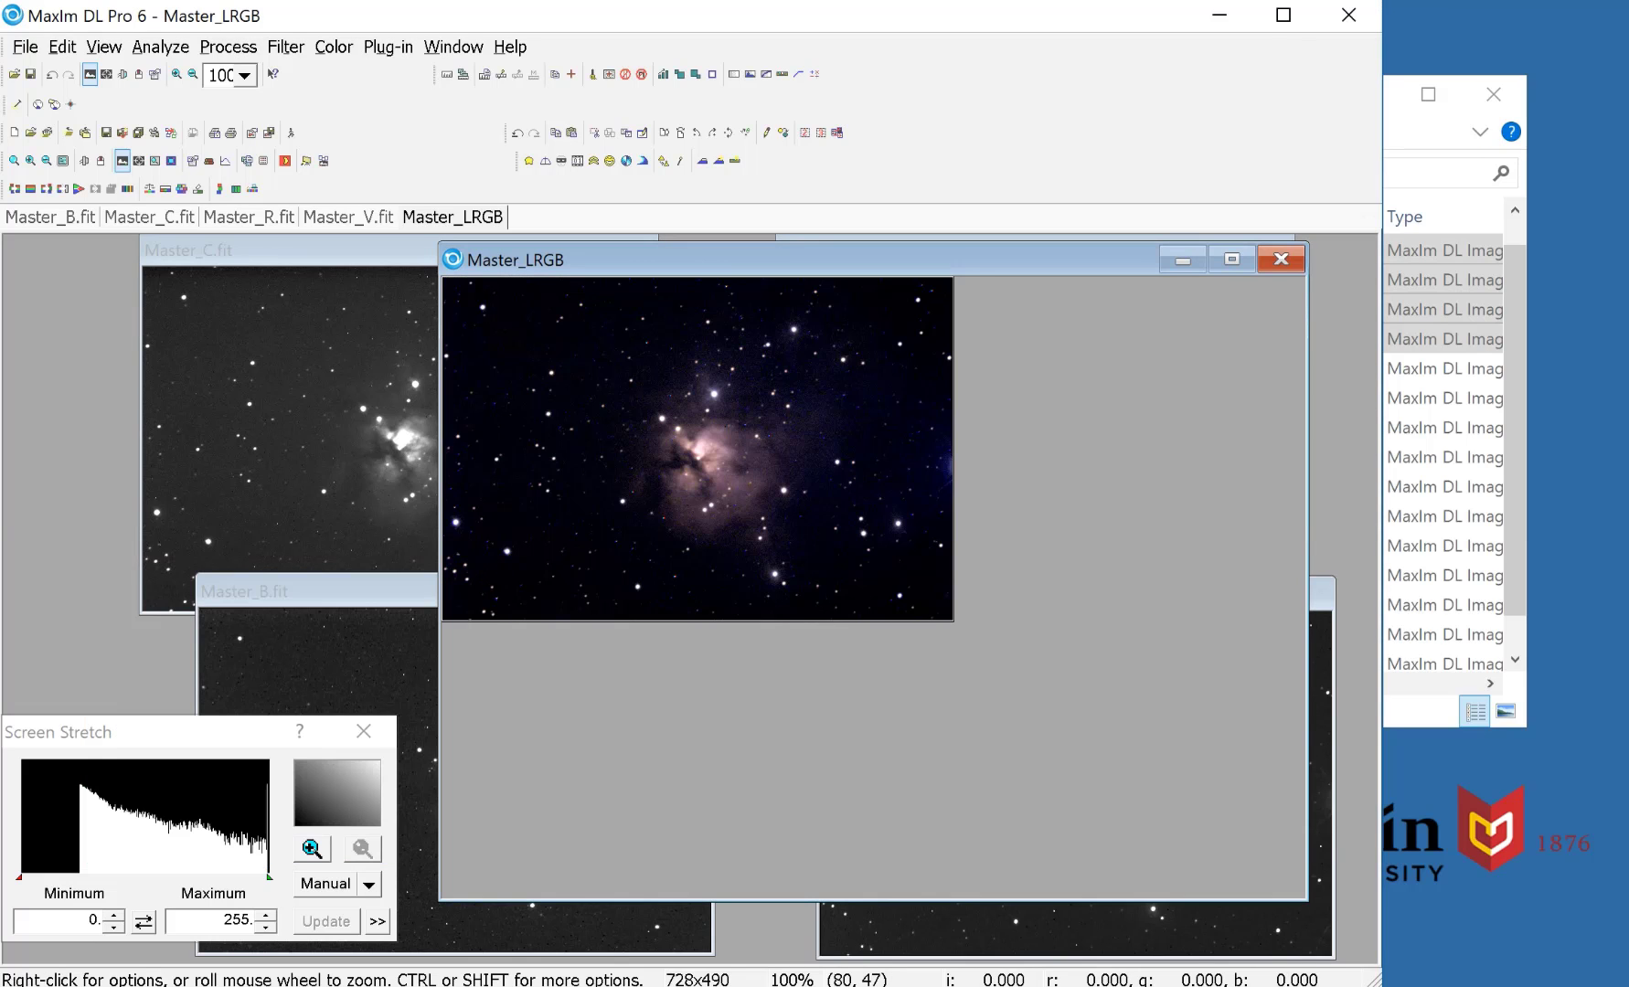
- Crop Master_LRGB to a region around the nebula, 592 × 417 pixels, with an X offset of 80 and a Y offset of 41
drag(498, 305, 914, 597)
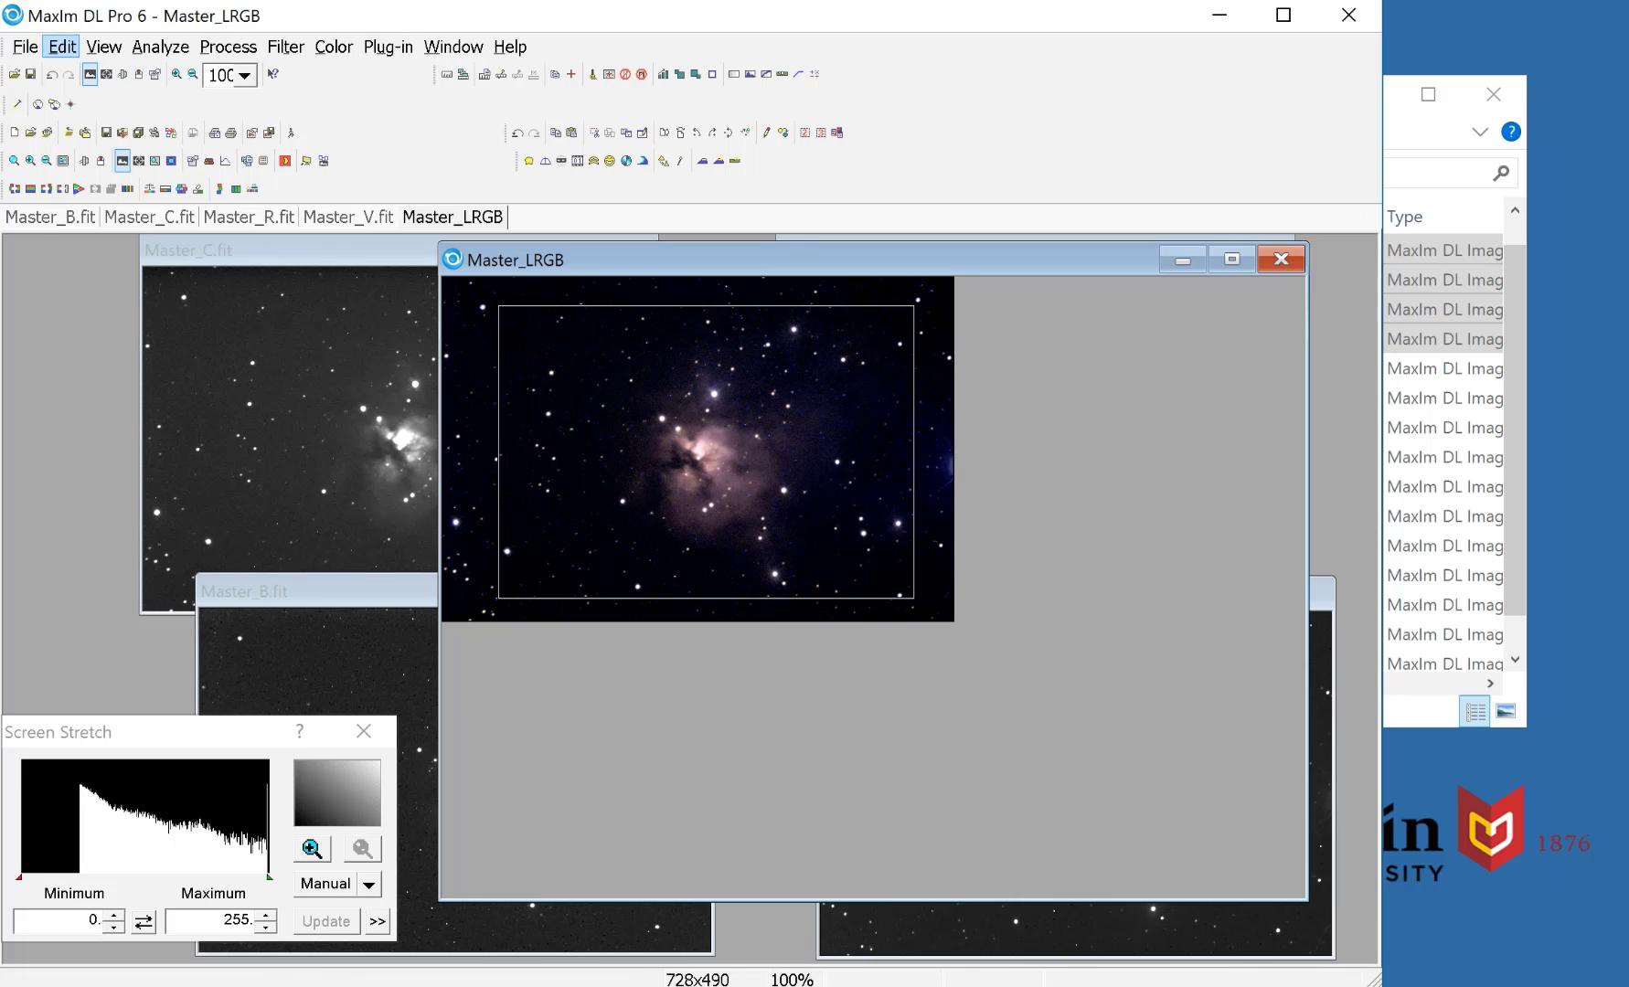
click(62, 46)
click(91, 180)
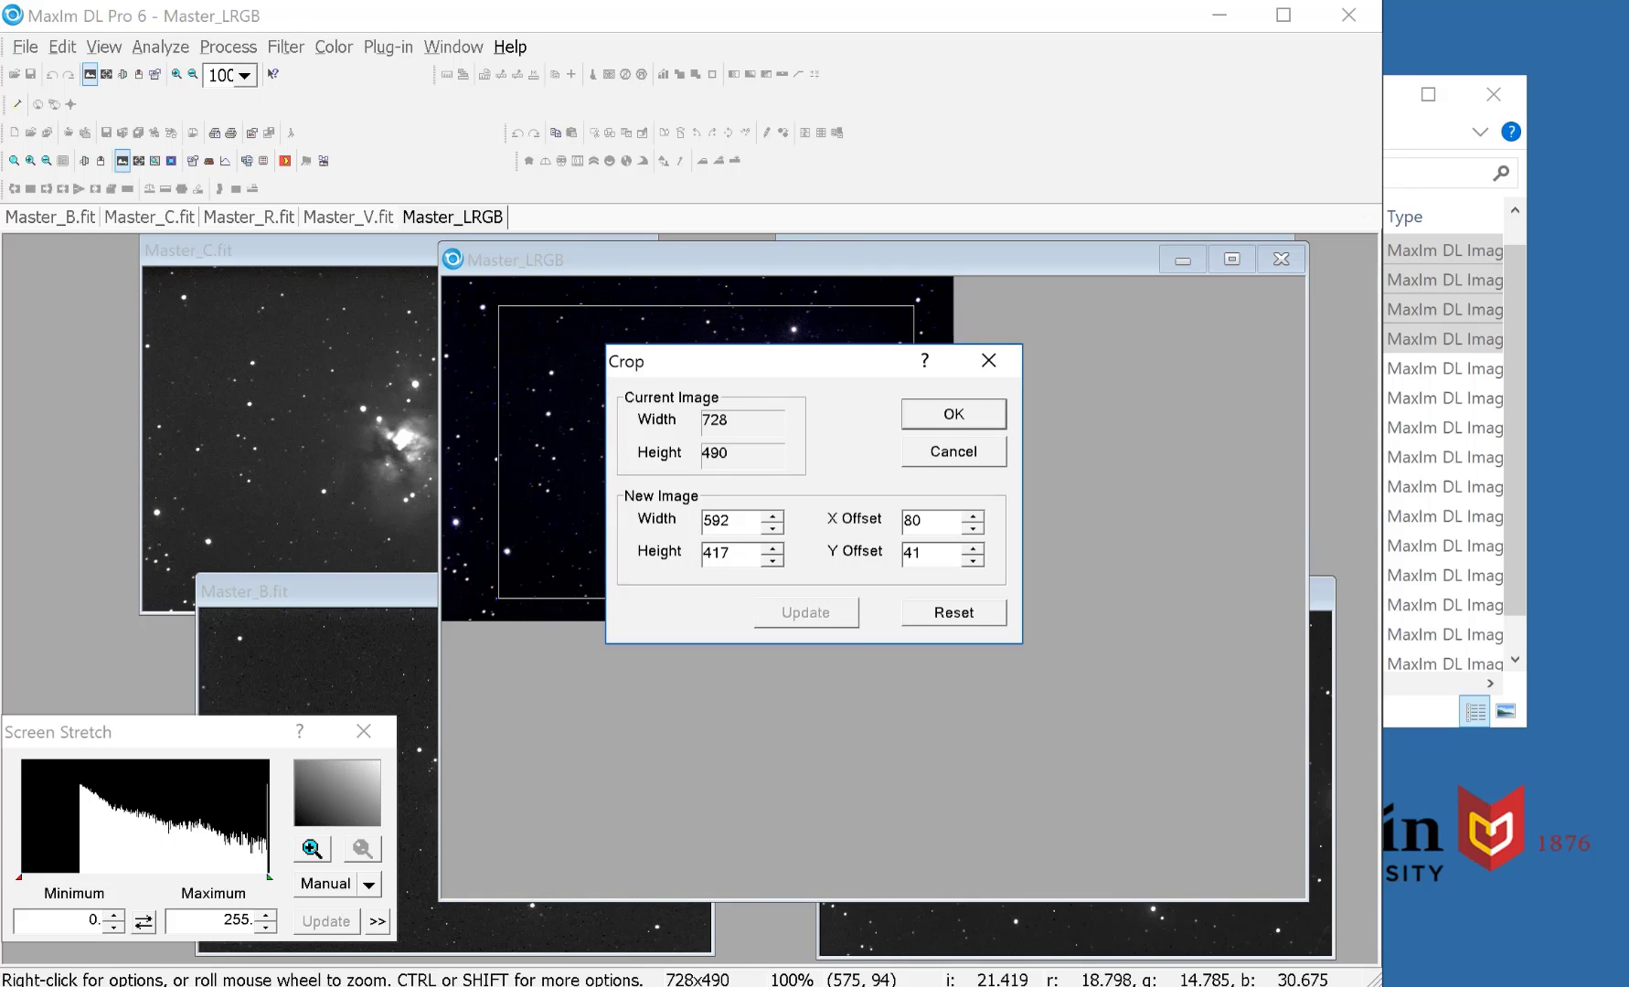
drag(812, 362, 368, 605)
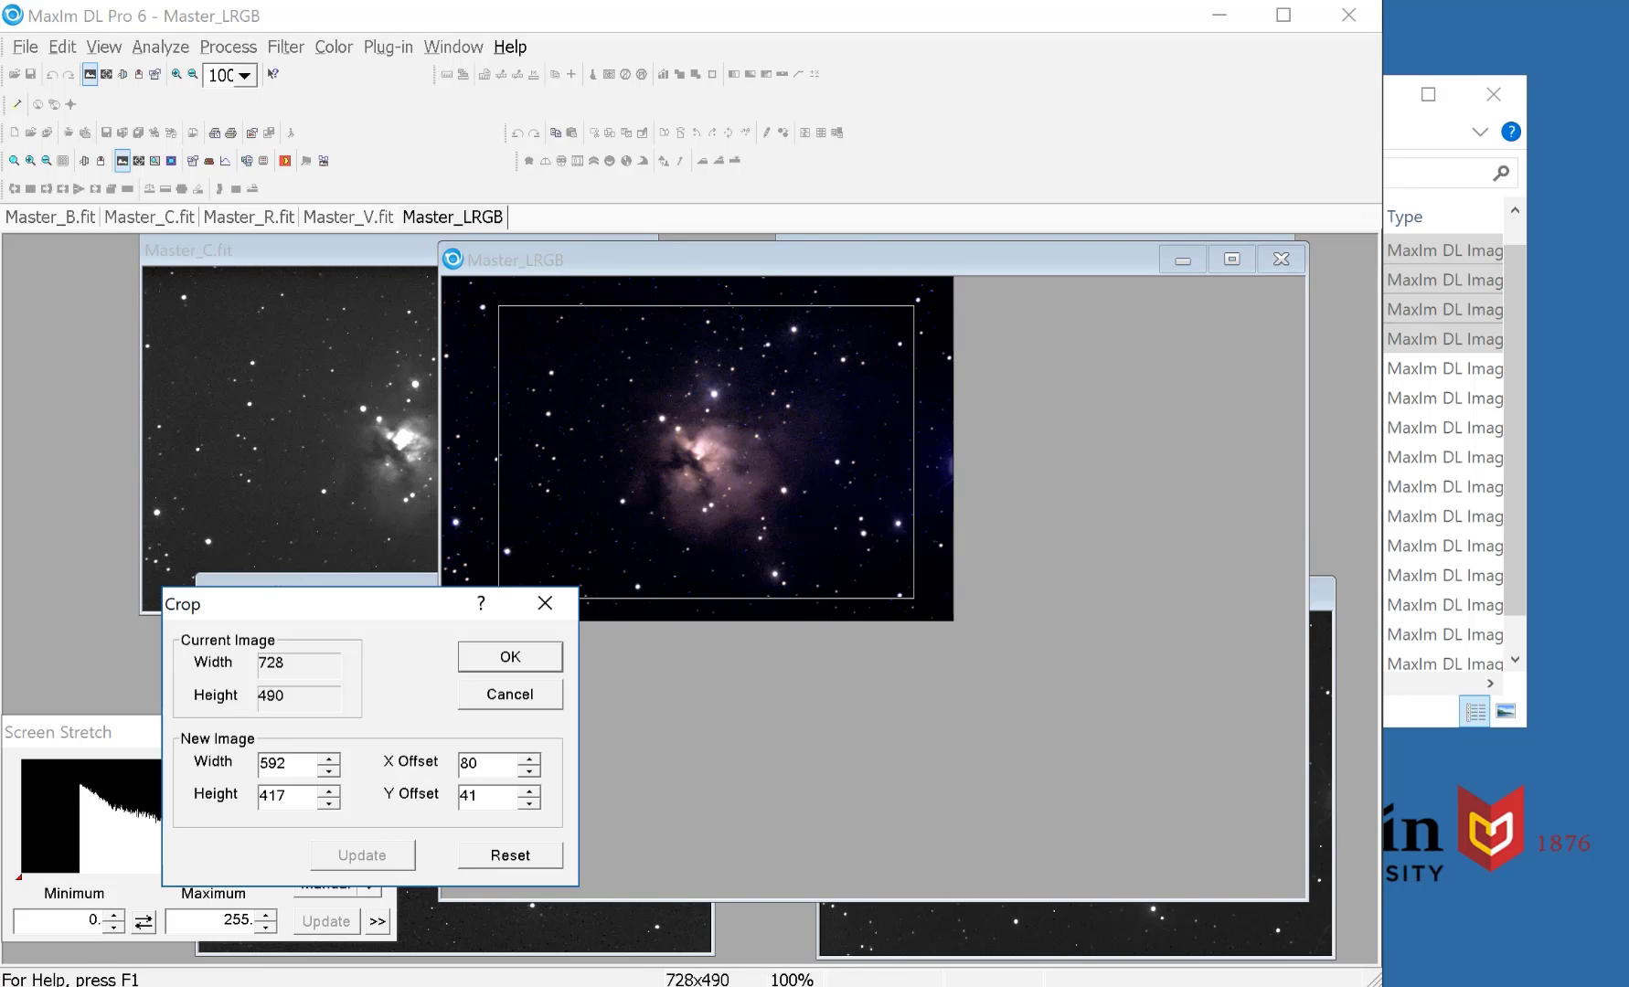
click(510, 657)
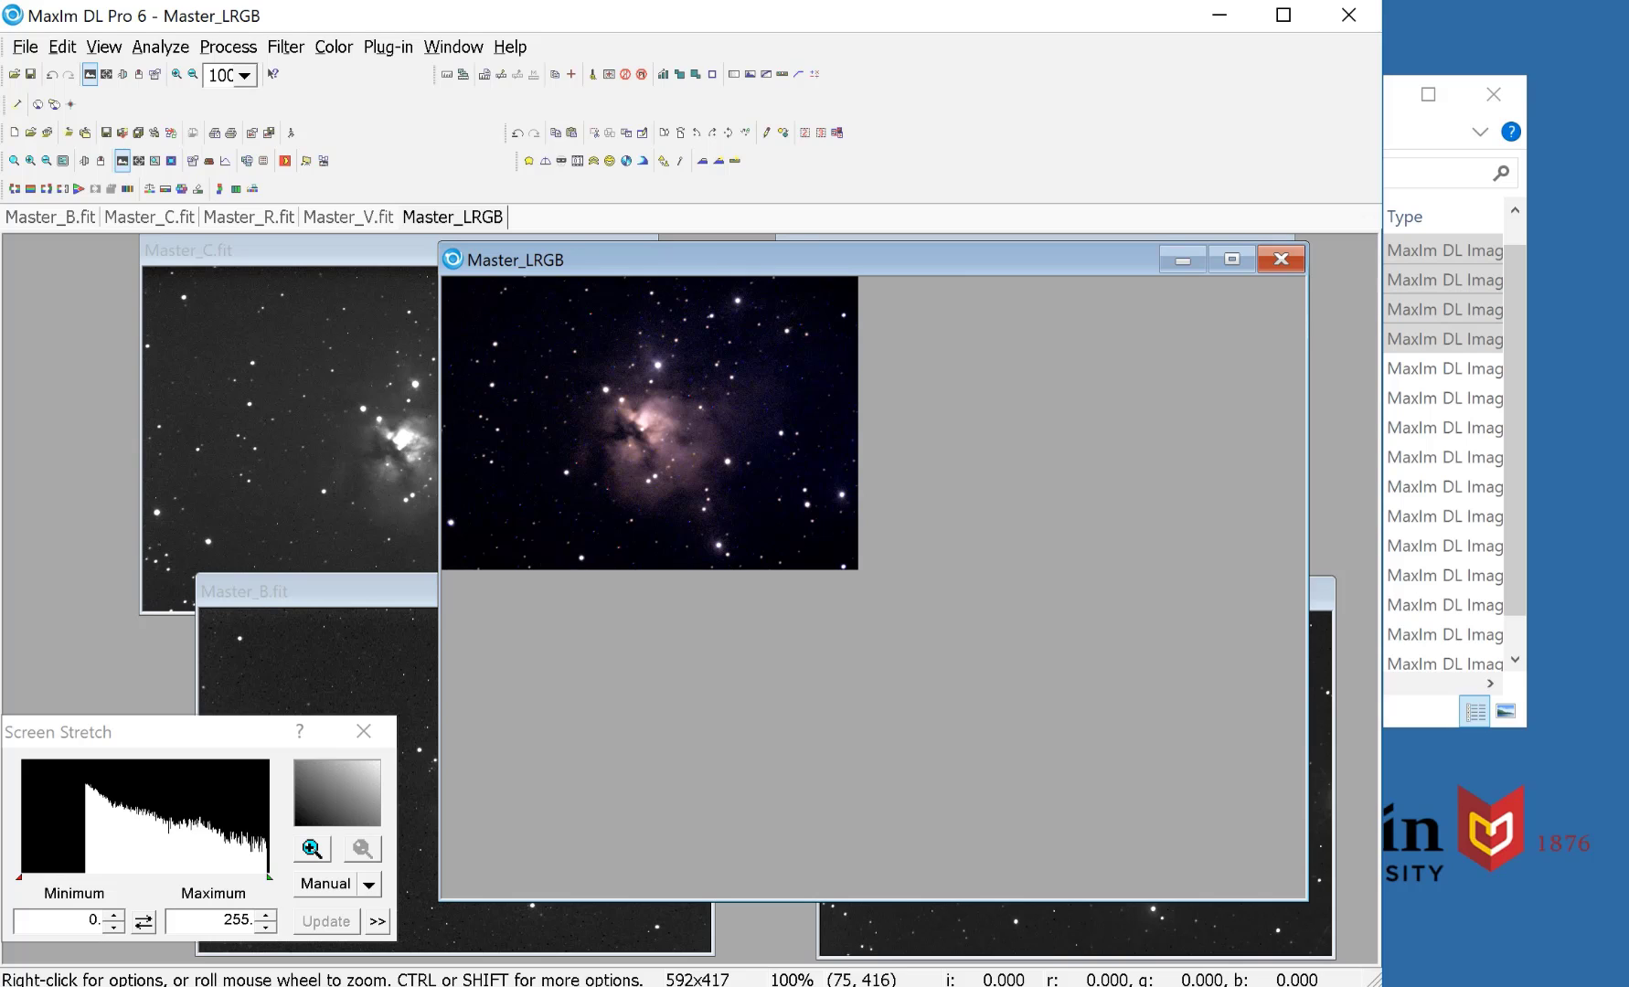
- Set up saving the cropped image under a new name as a JPEG with Quality 100% compression
click(25, 47)
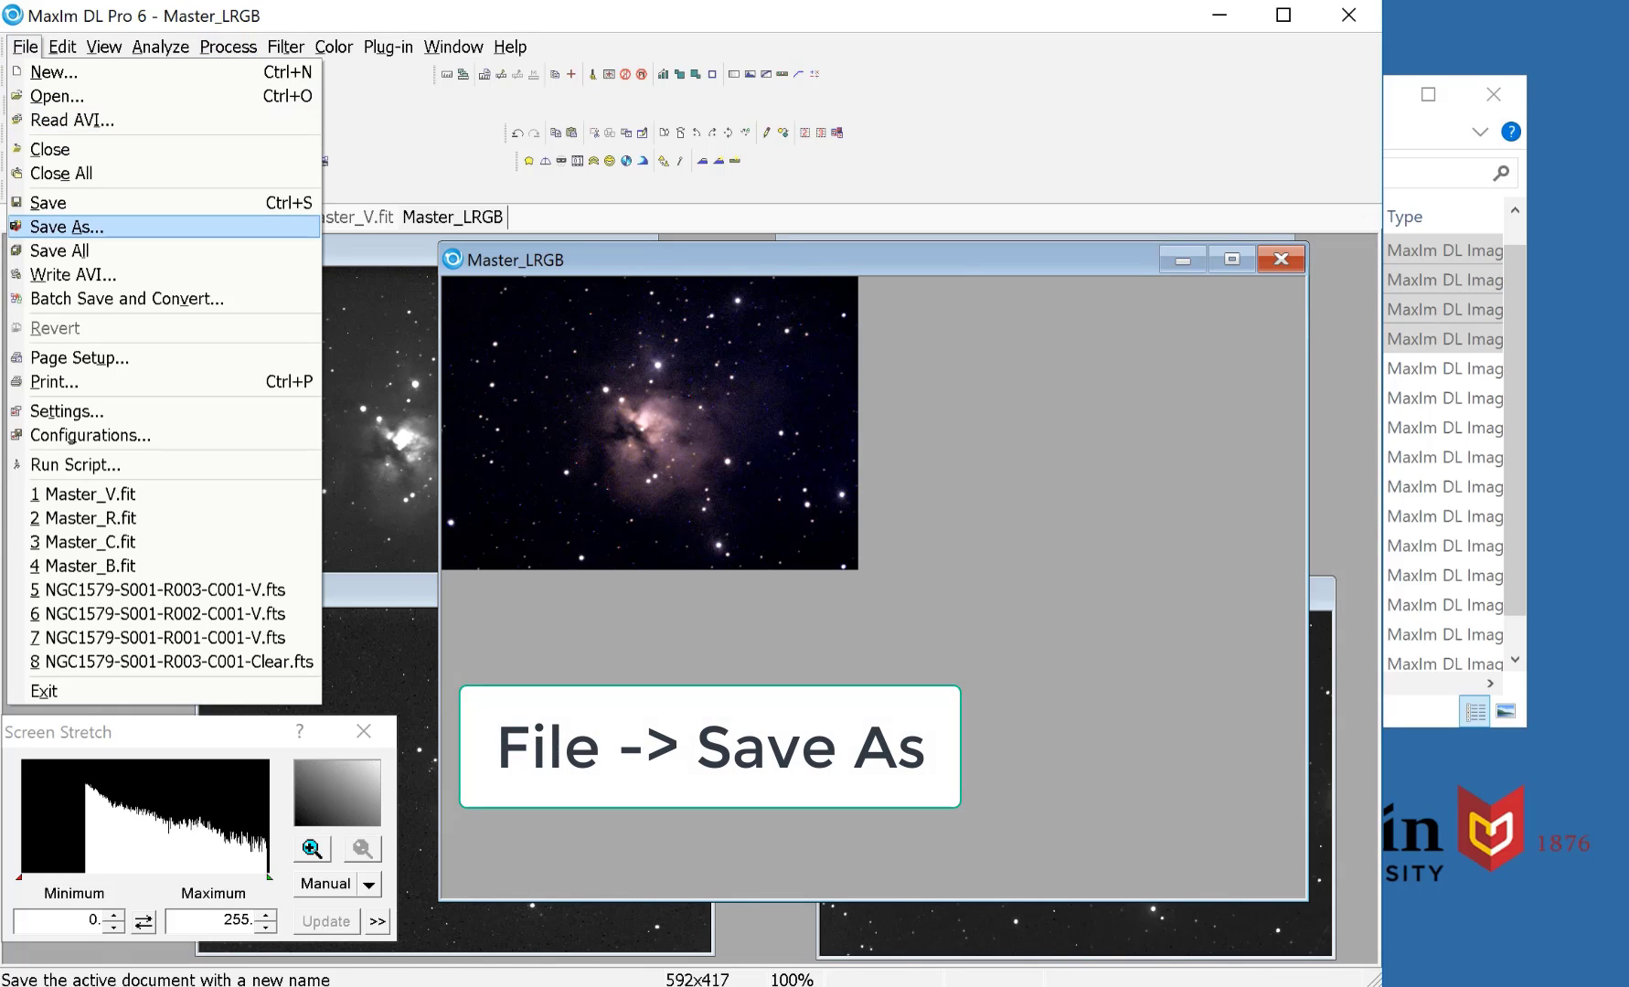
click(67, 227)
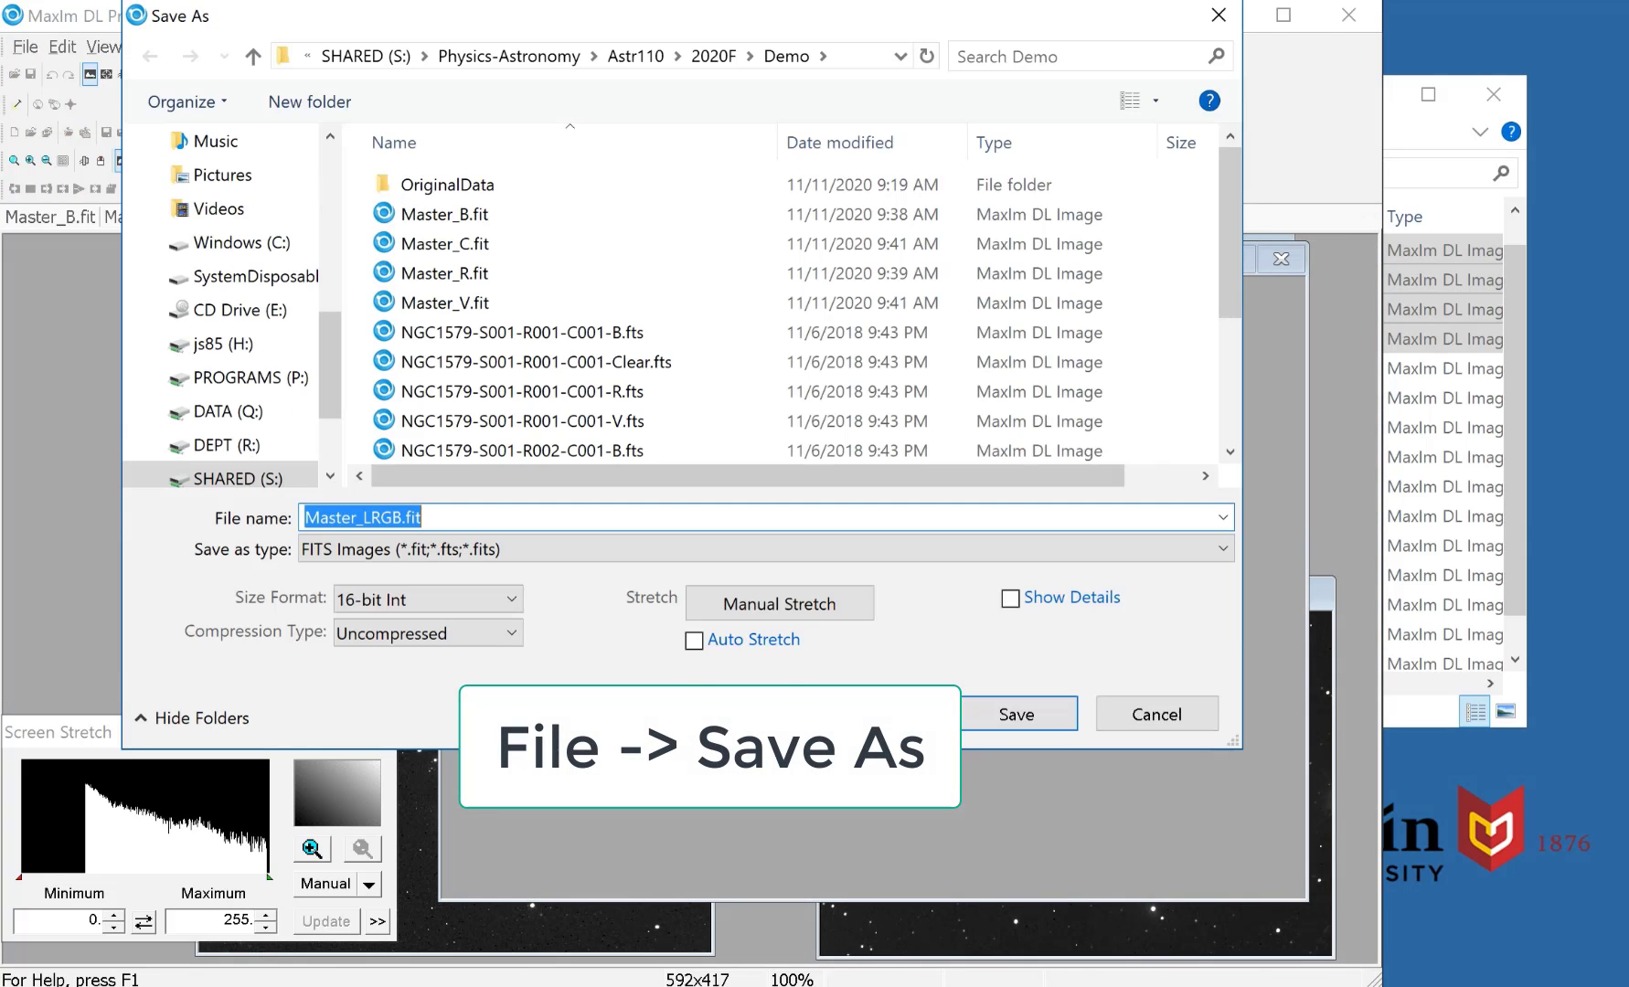
click(766, 549)
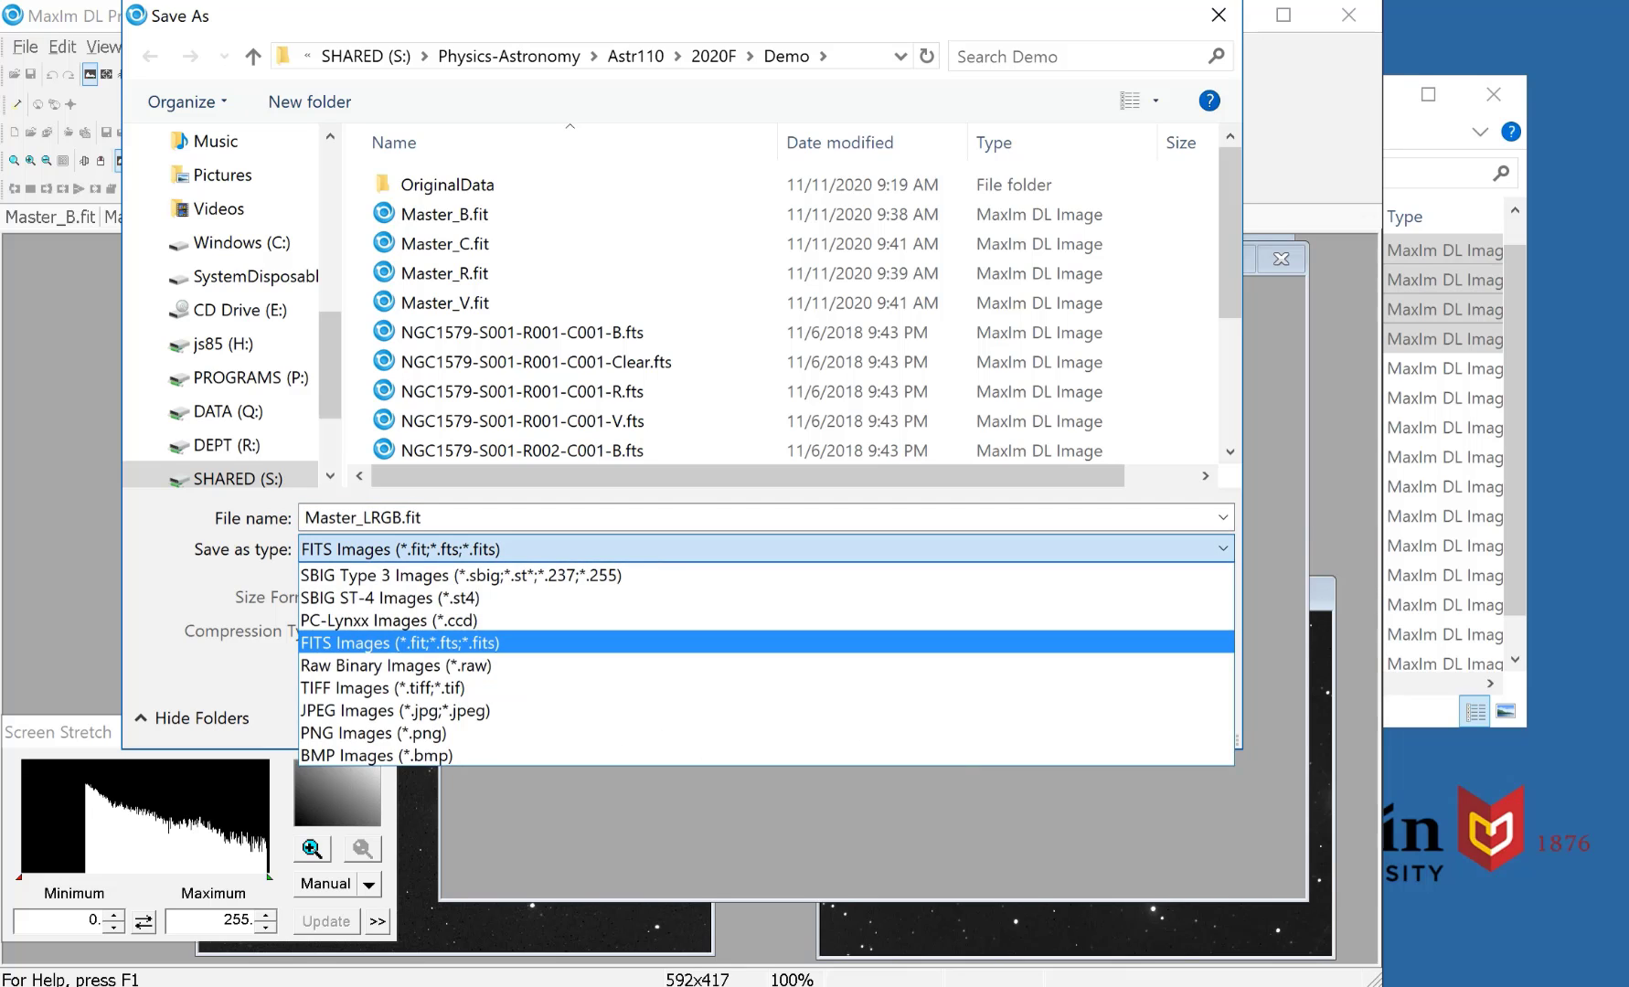
click(395, 711)
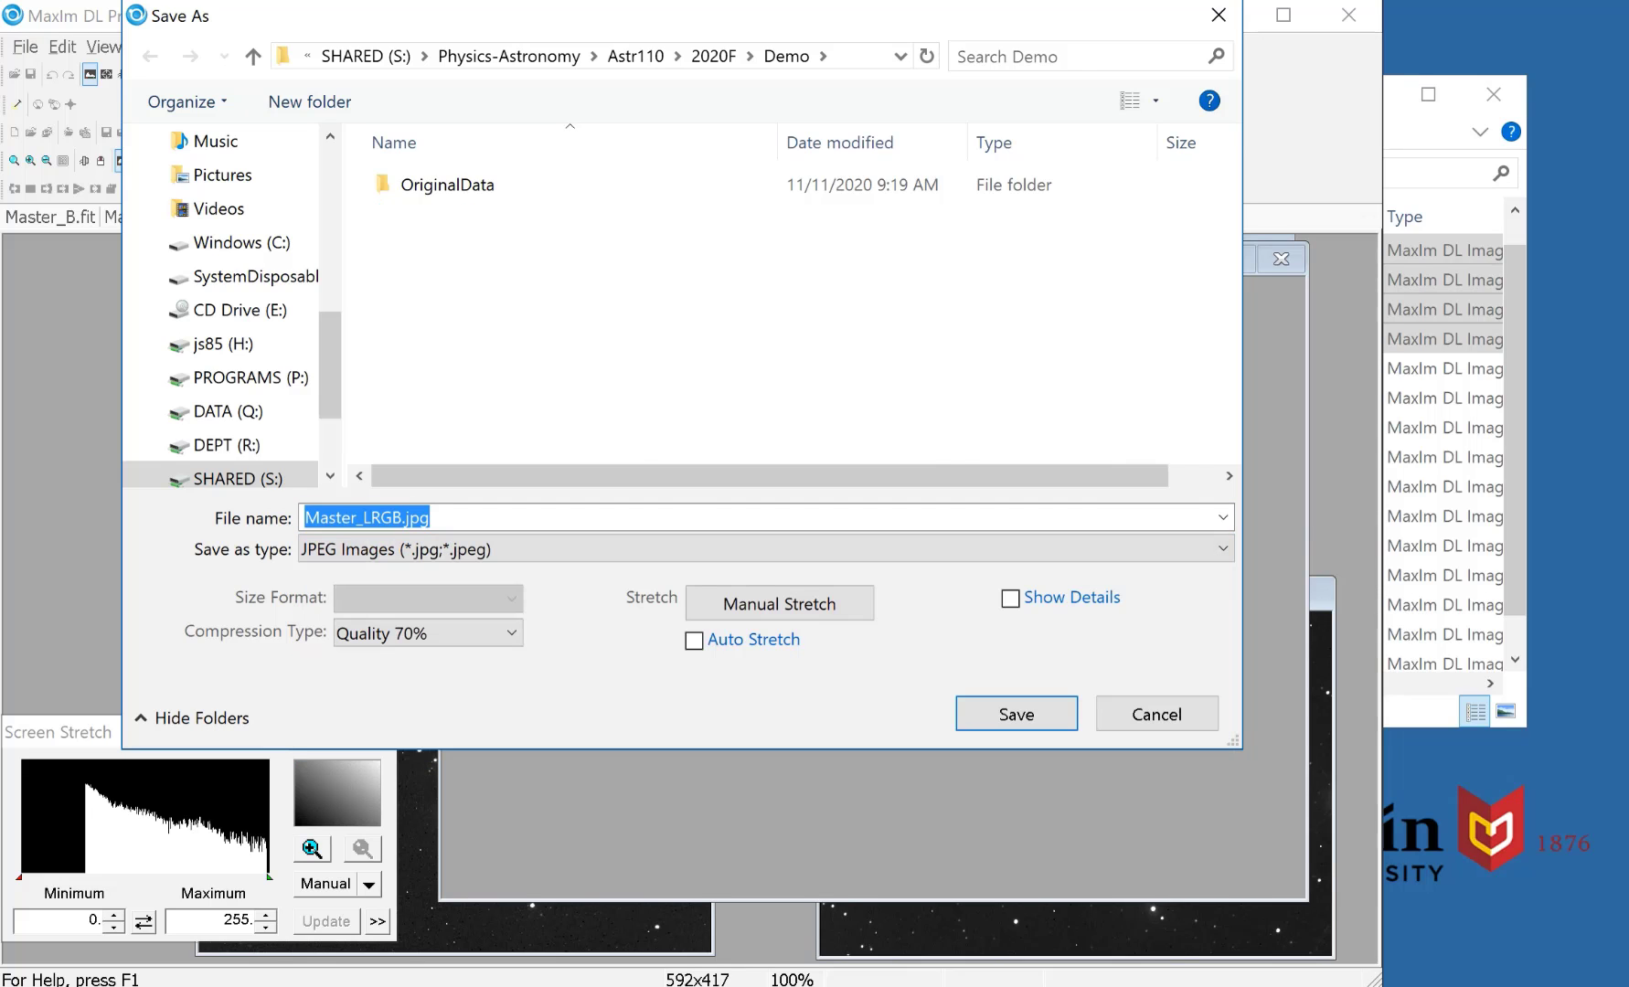
click(421, 632)
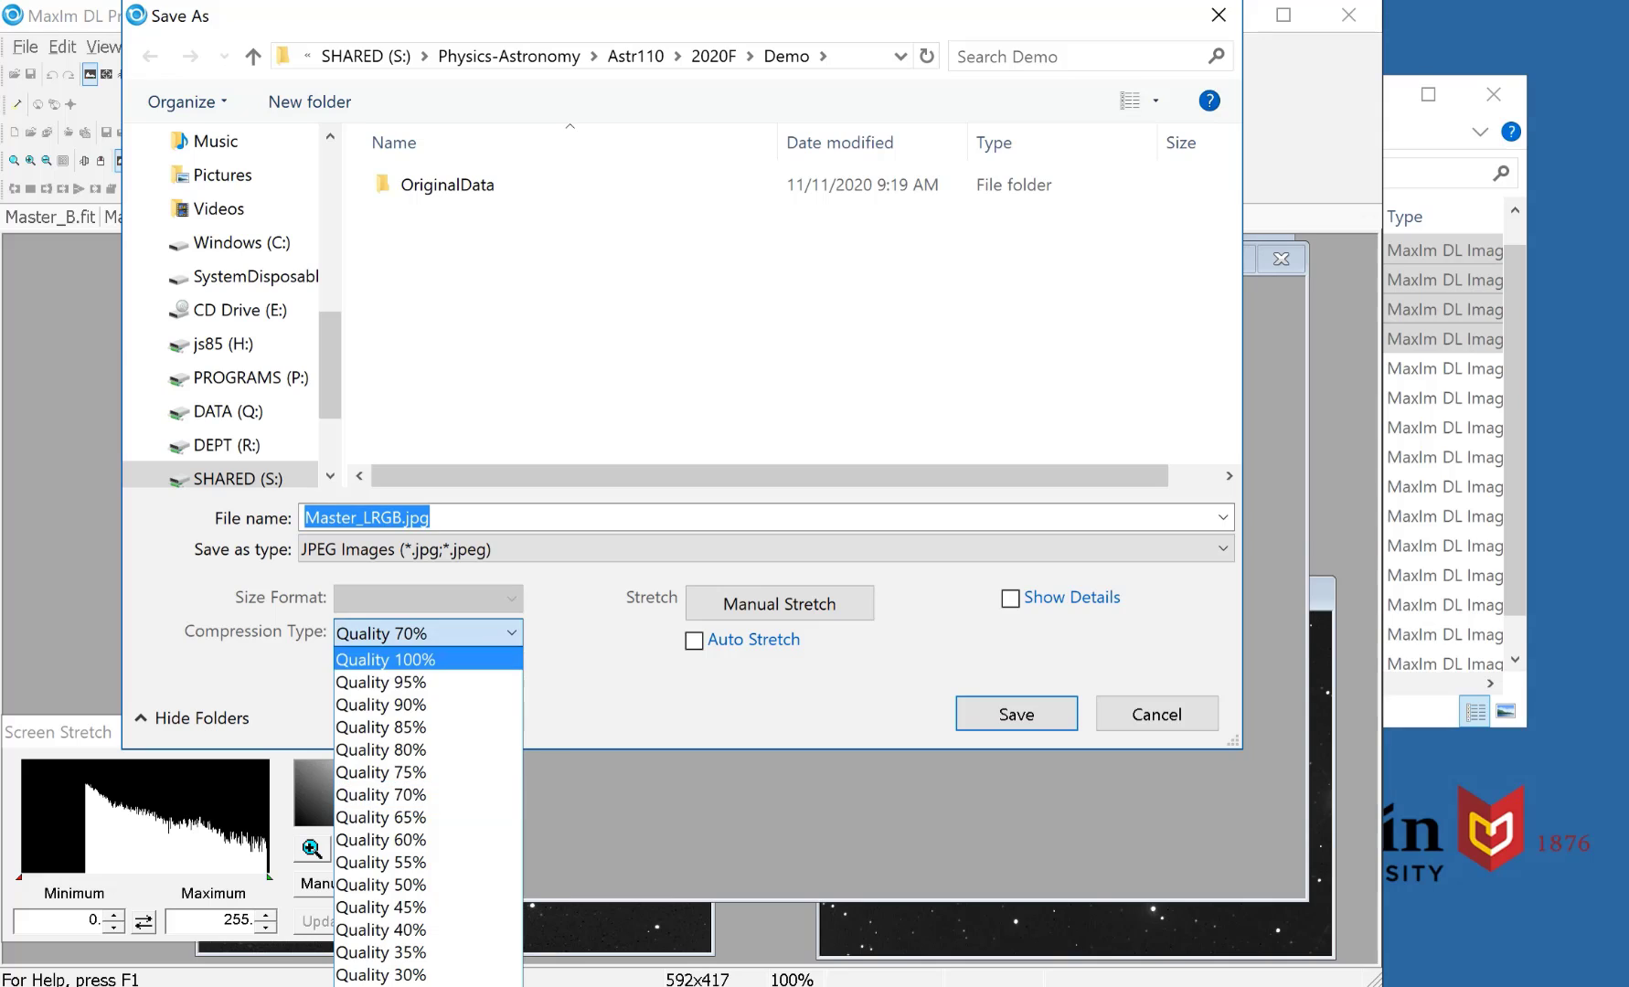
click(420, 660)
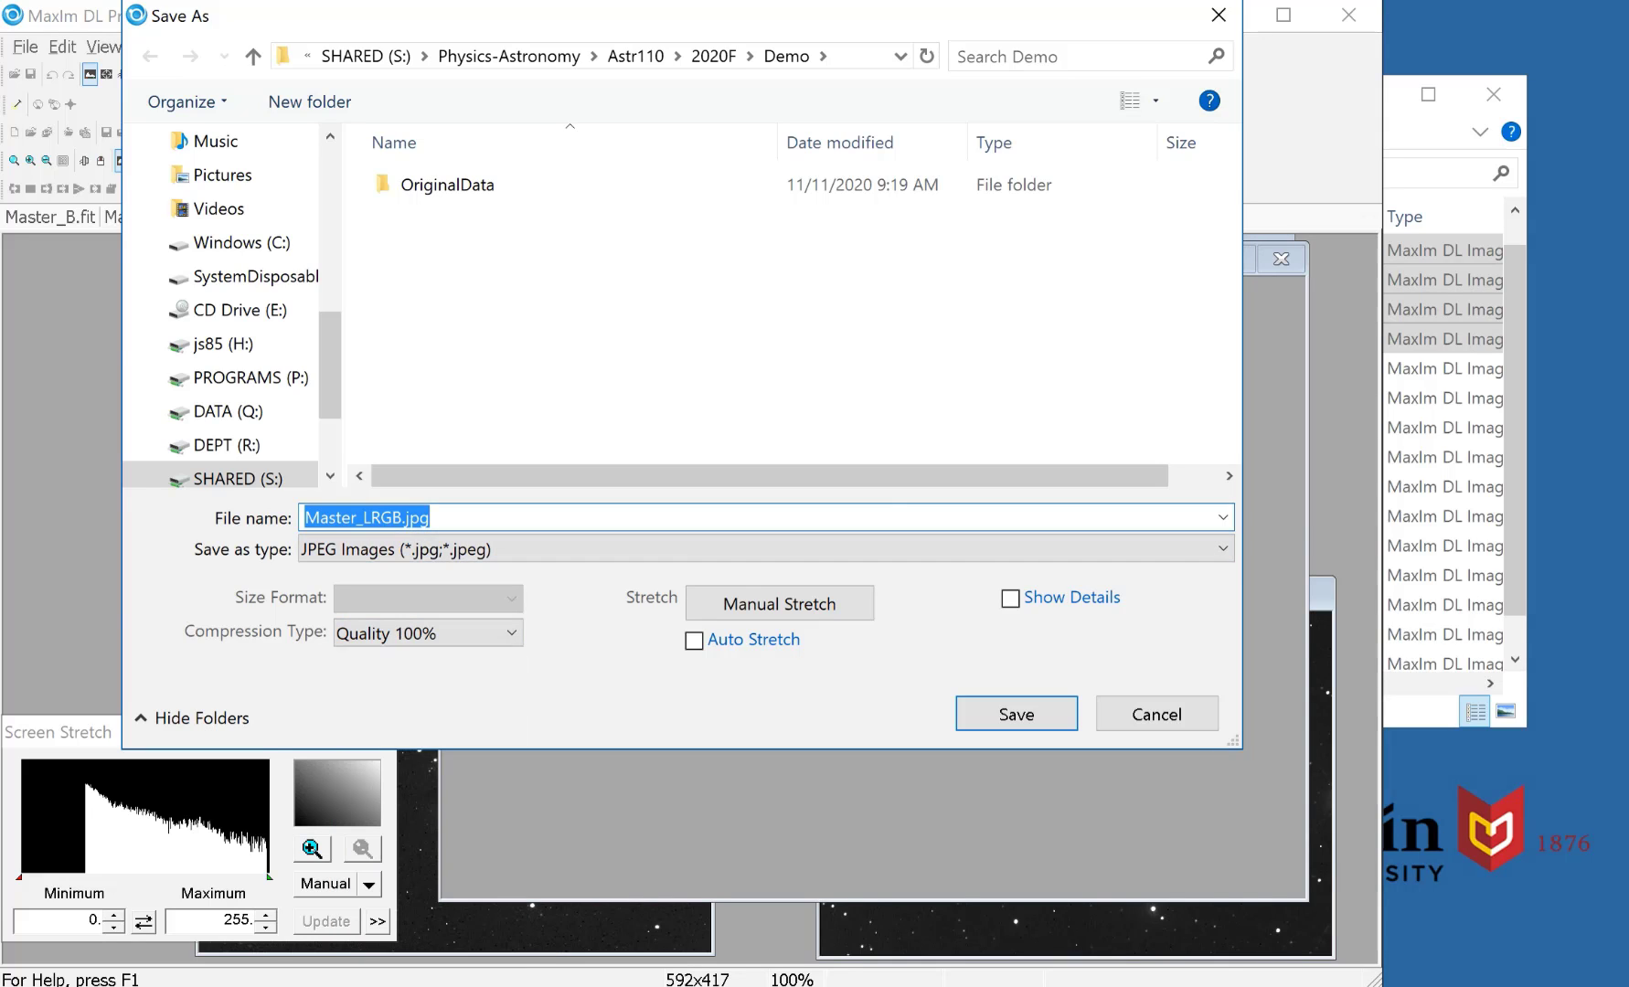
- Name the file Final_NGC1579.jpg and save it in the Demo folder
click(403, 517)
key(BackSpace)
key(BackSpace)
key(BackSpace)
key(BackSpace)
key(BackSpace)
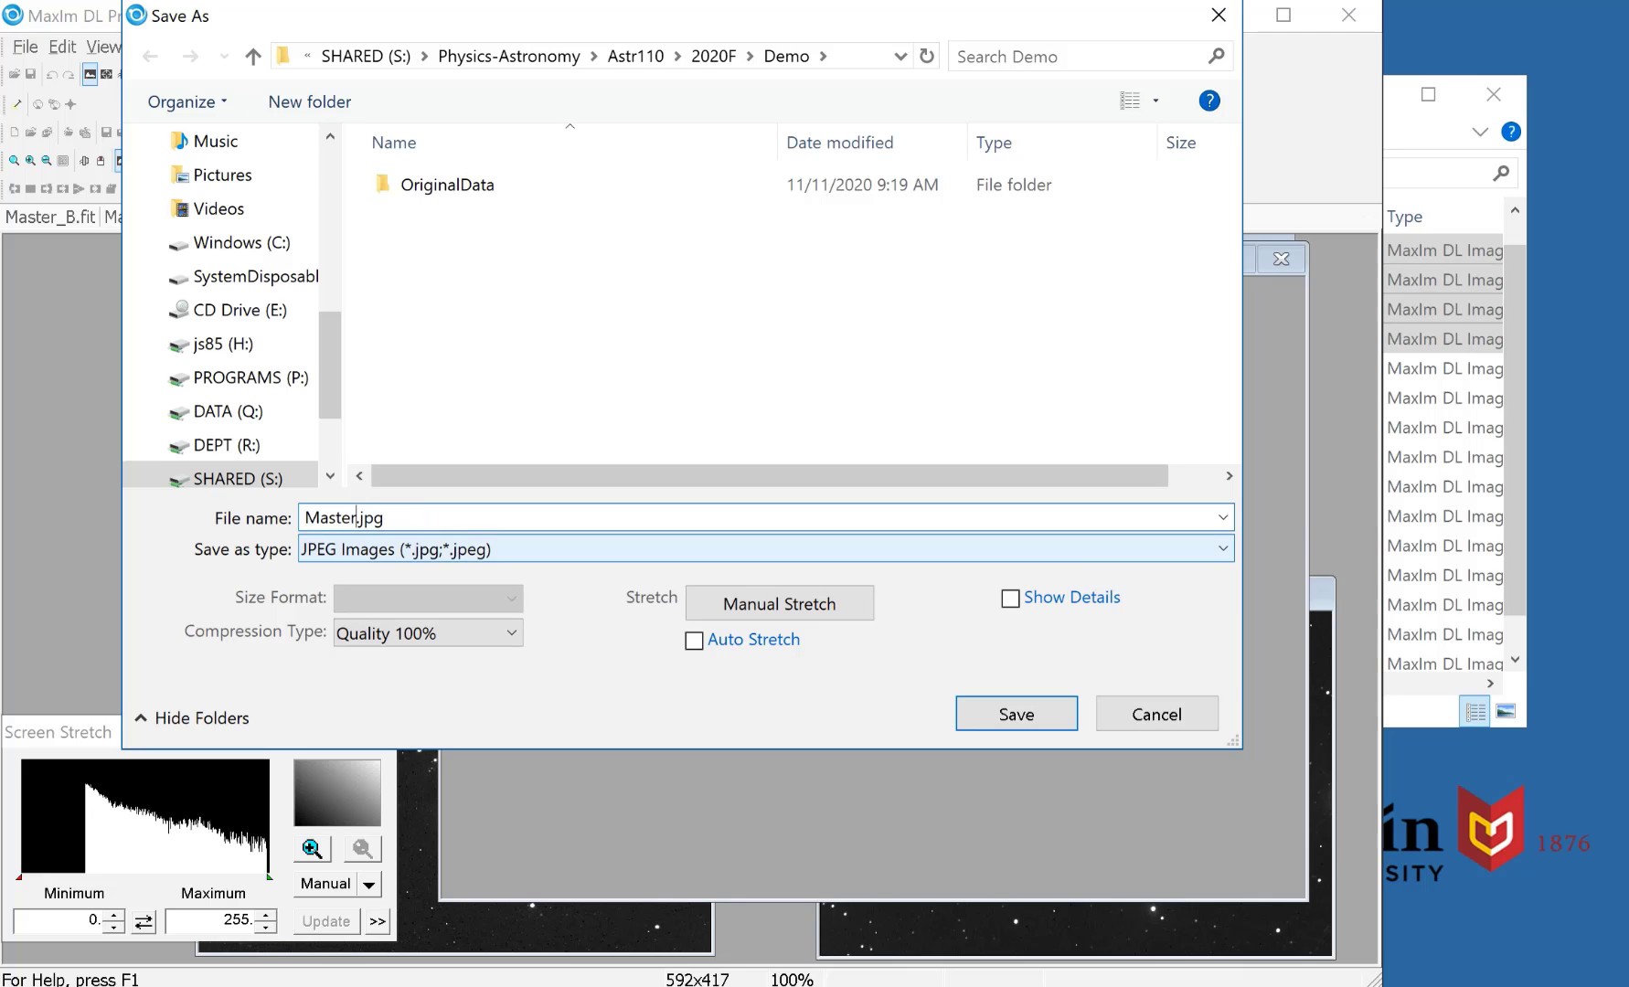
key(BackSpace)
key(BackSpace)
key(BackSpace)
key(BackSpace)
key(BackSpace)
key(BackSpace)
text(Final)
text(C1579)
key(Return)
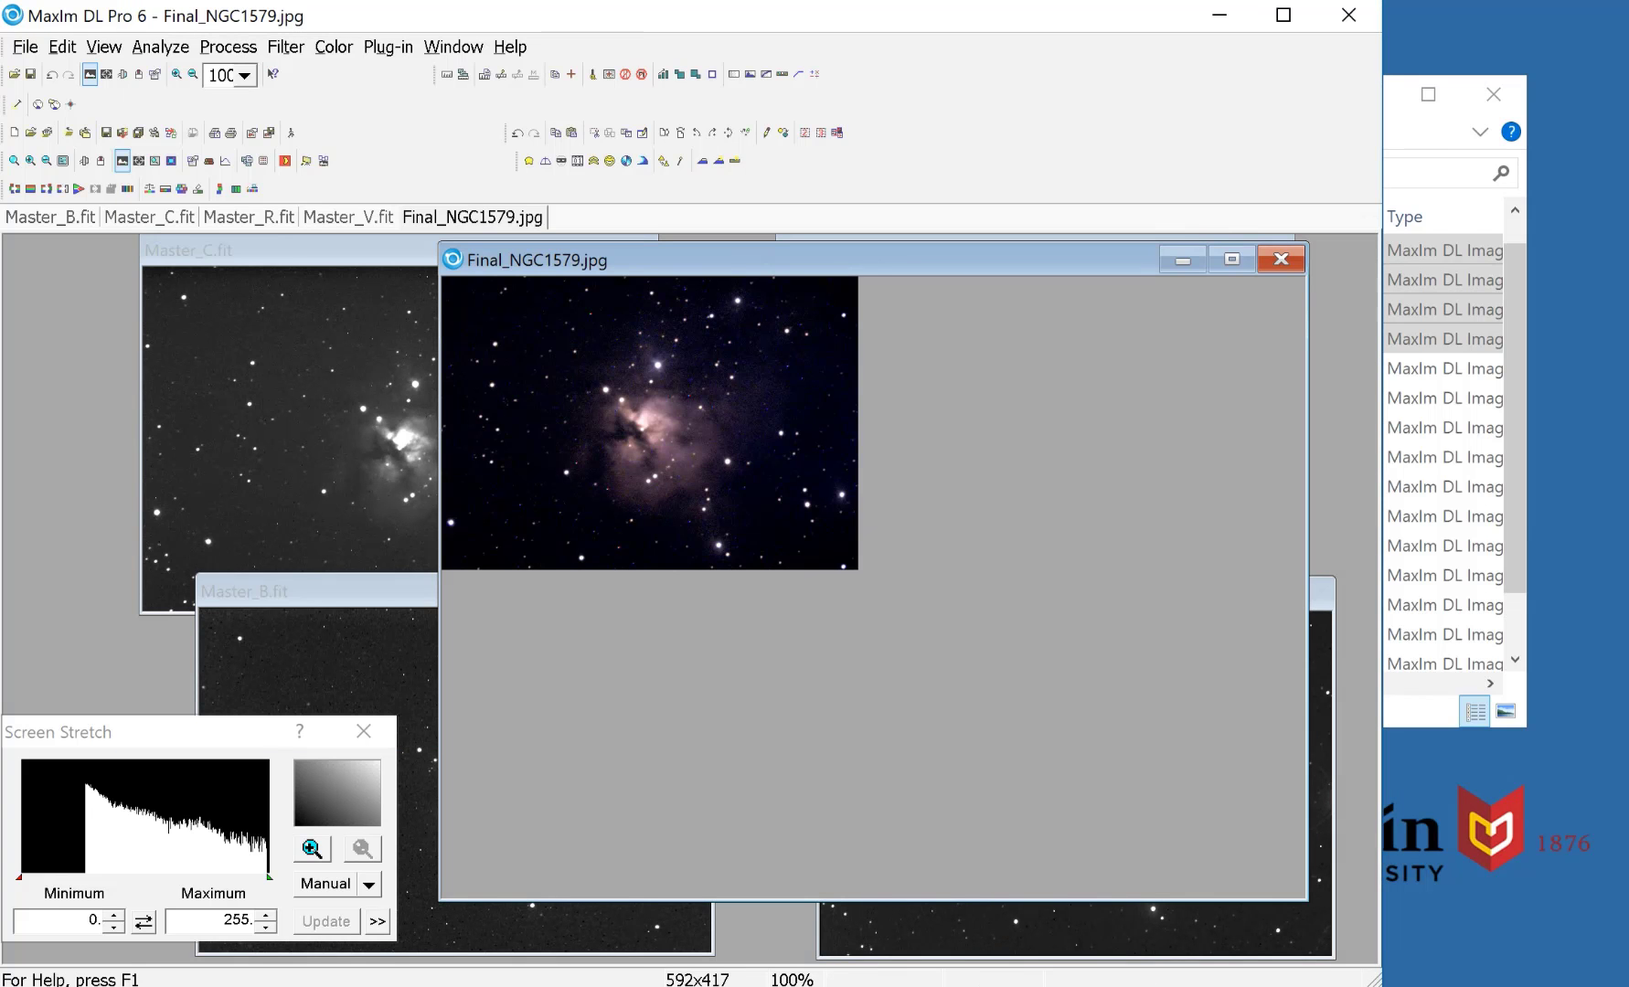
- Switch to File Explorer, refresh the Demo folder, and view Final_NGC1579.jpg in Paint before closing it
key(alt+Tab)
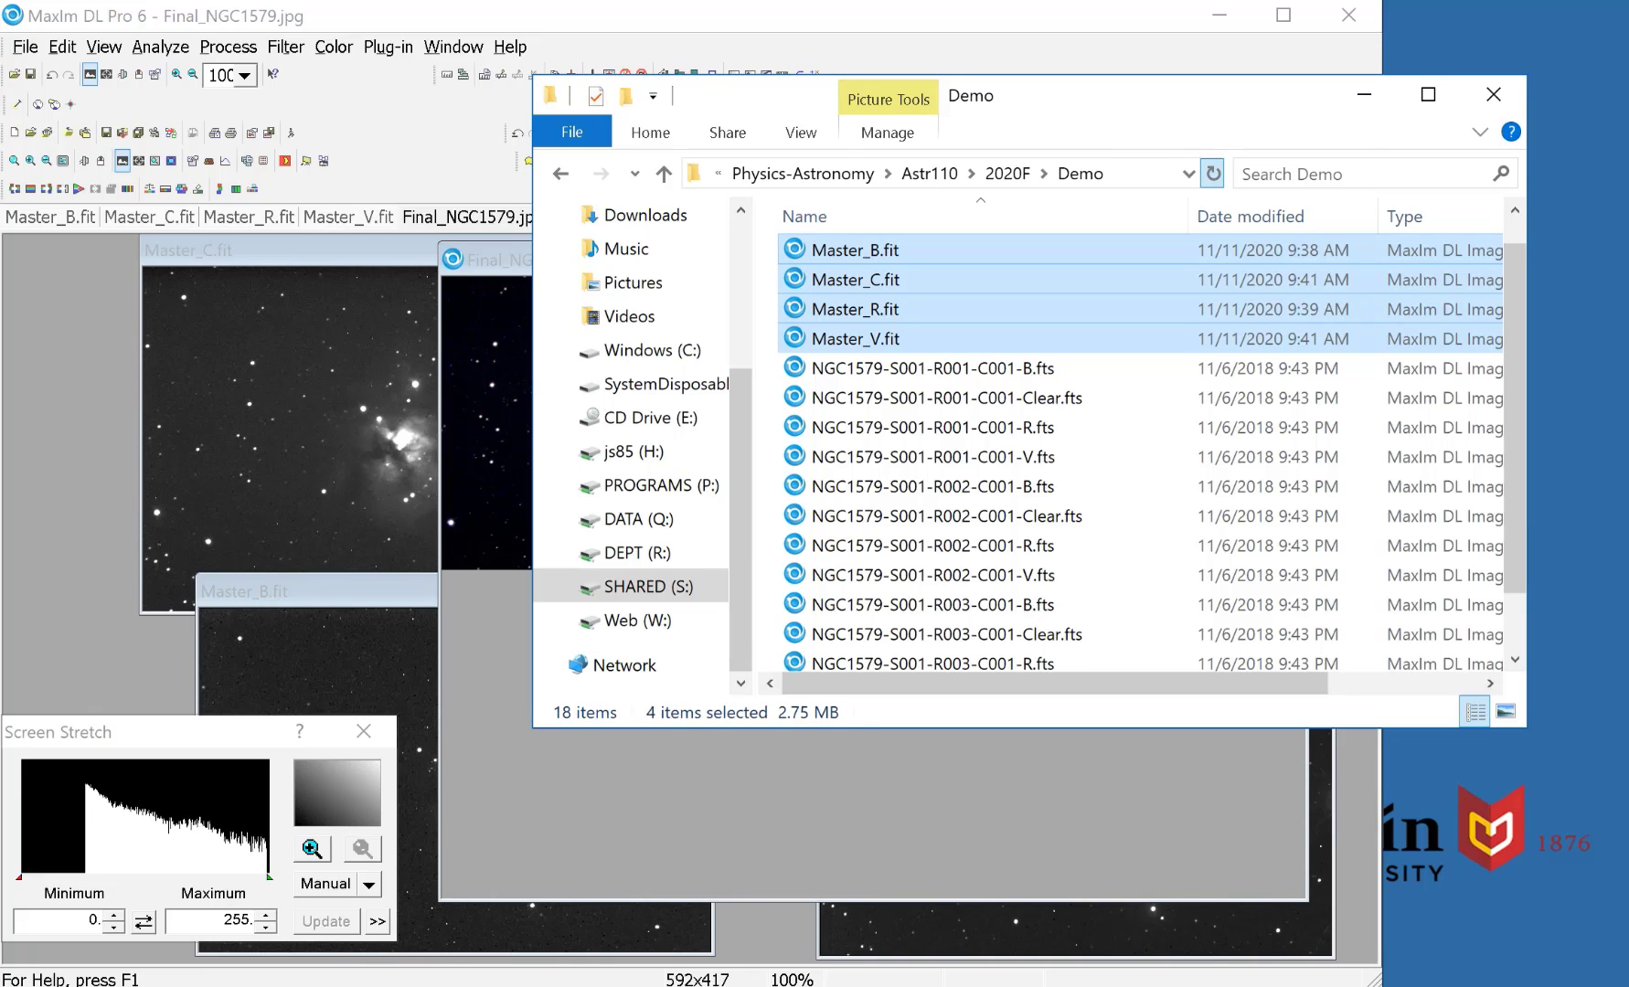
click(1212, 173)
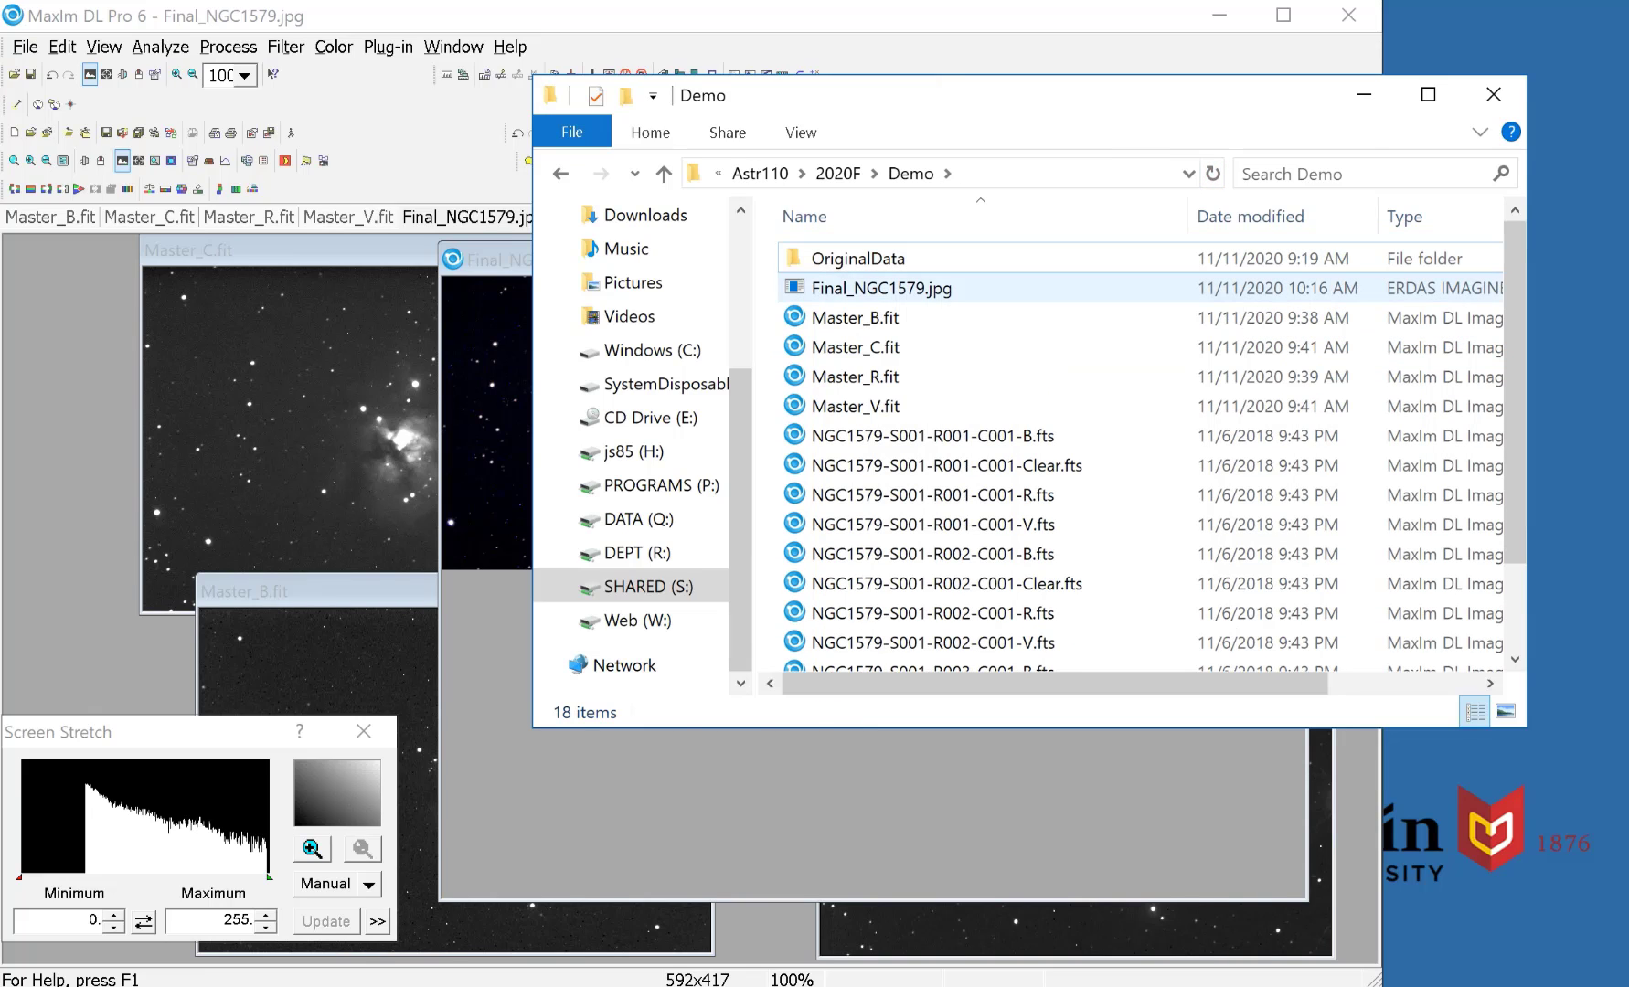
click(883, 288)
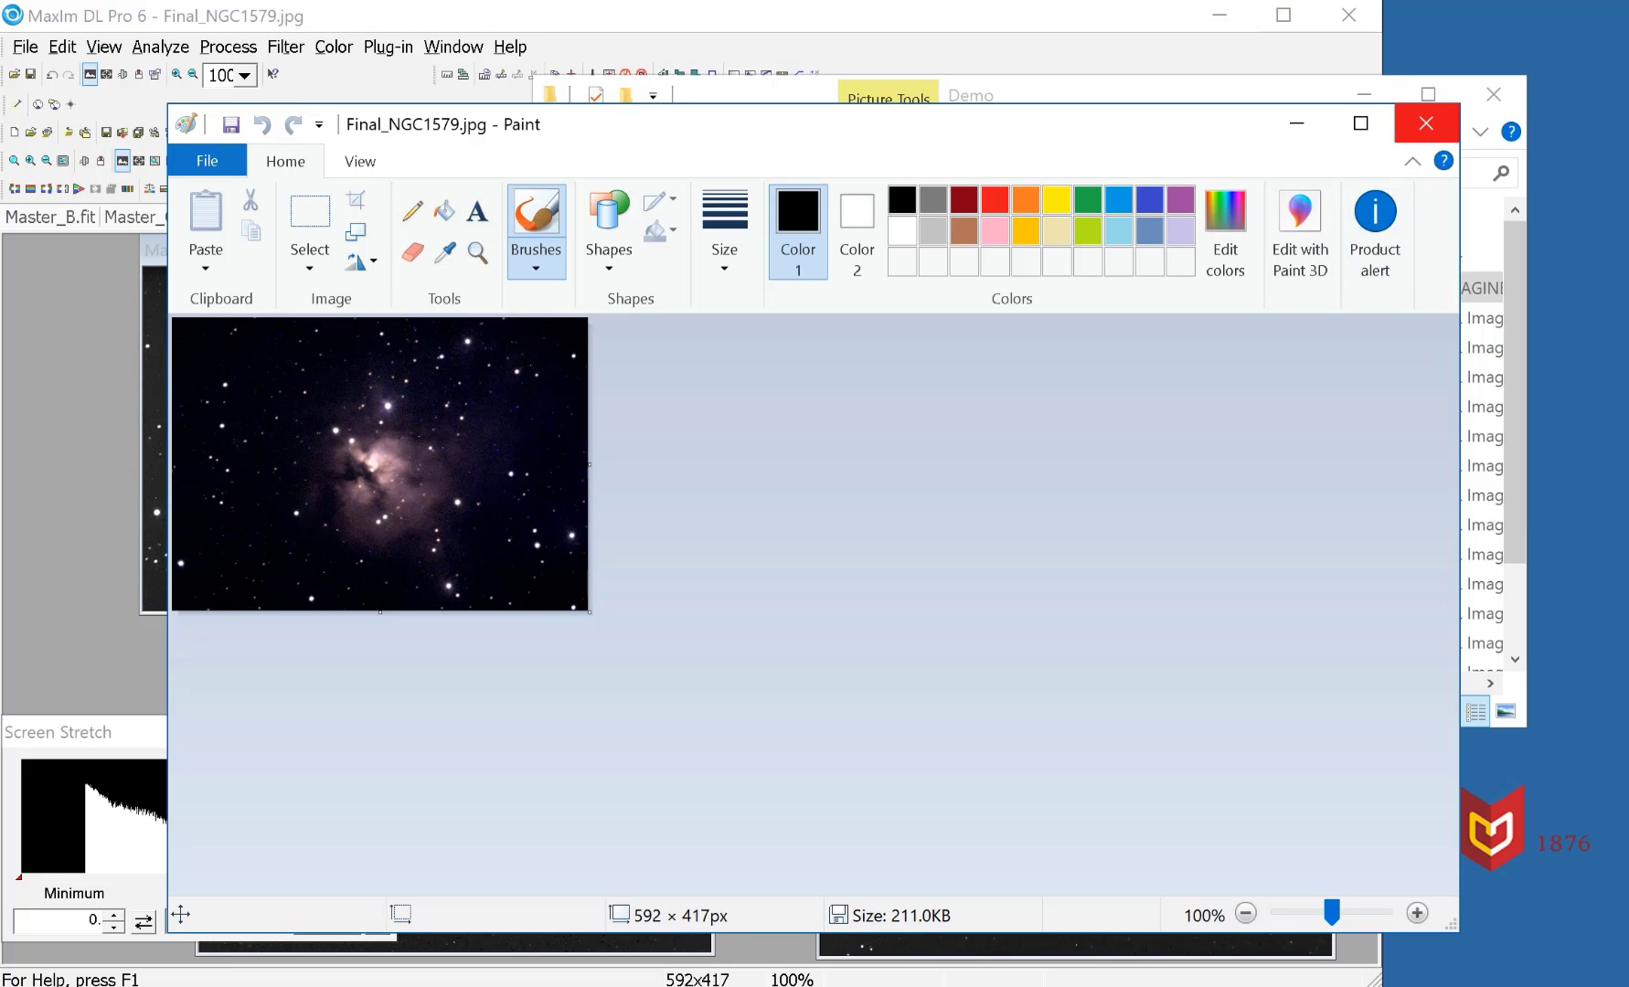
click(1424, 124)
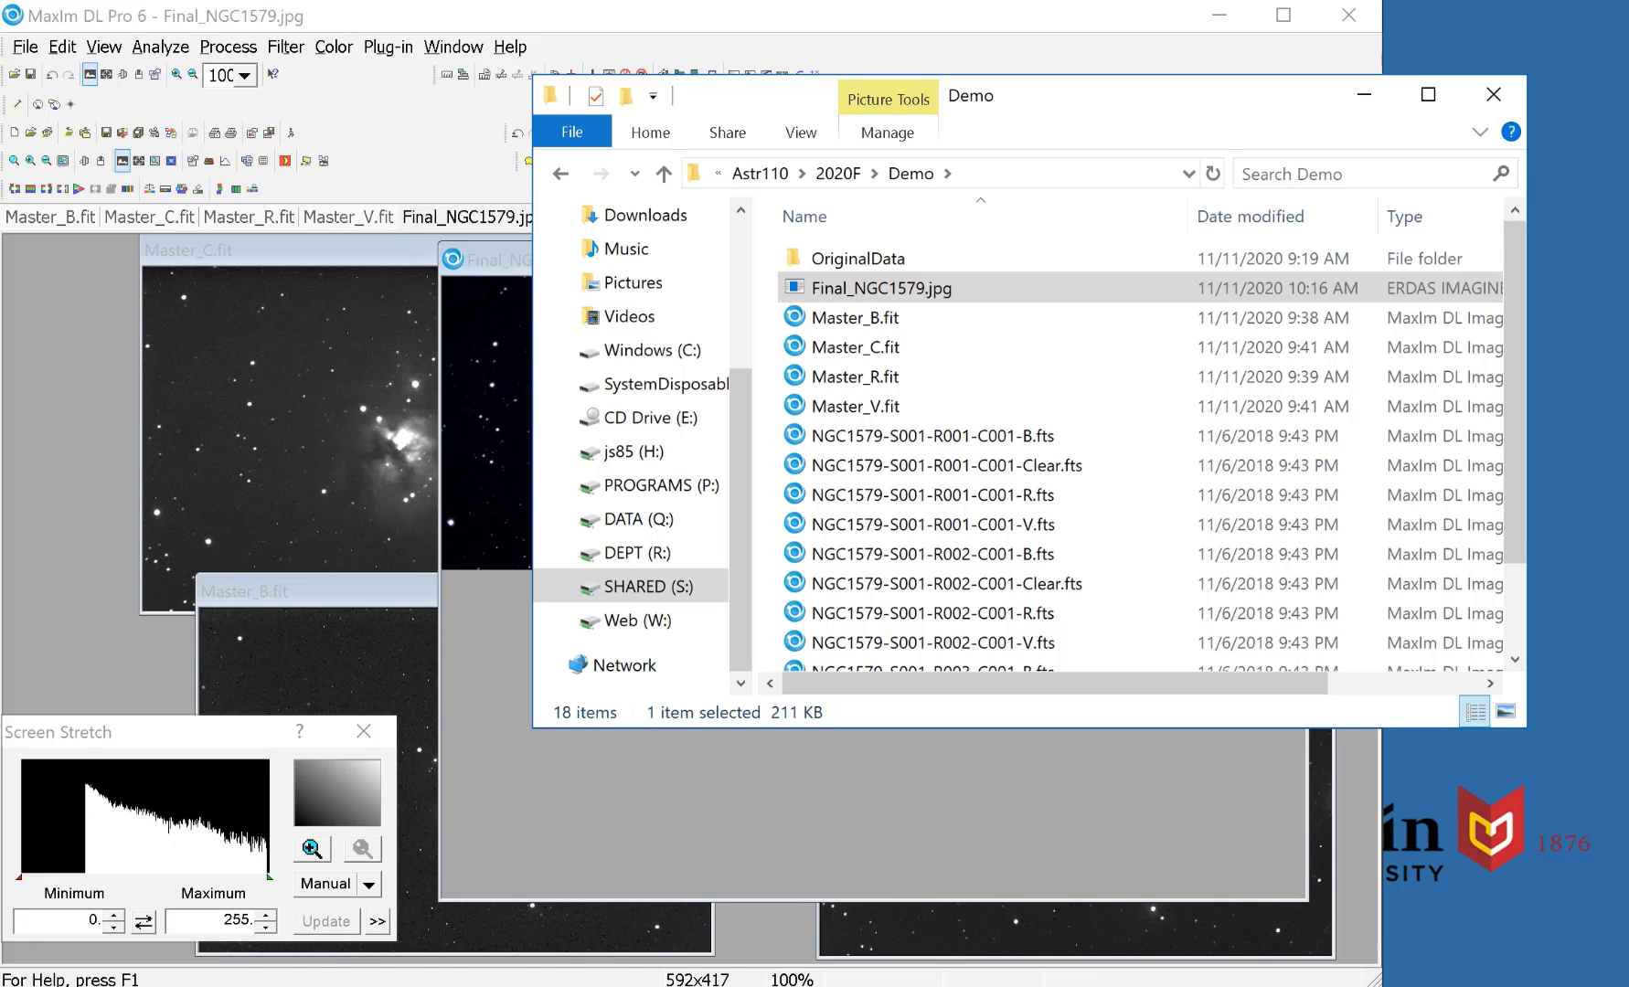
- Return to MaxIm DL and set the color saturation of Final_NGC1579.jpg to 120 using the full-screen preview
click(494, 260)
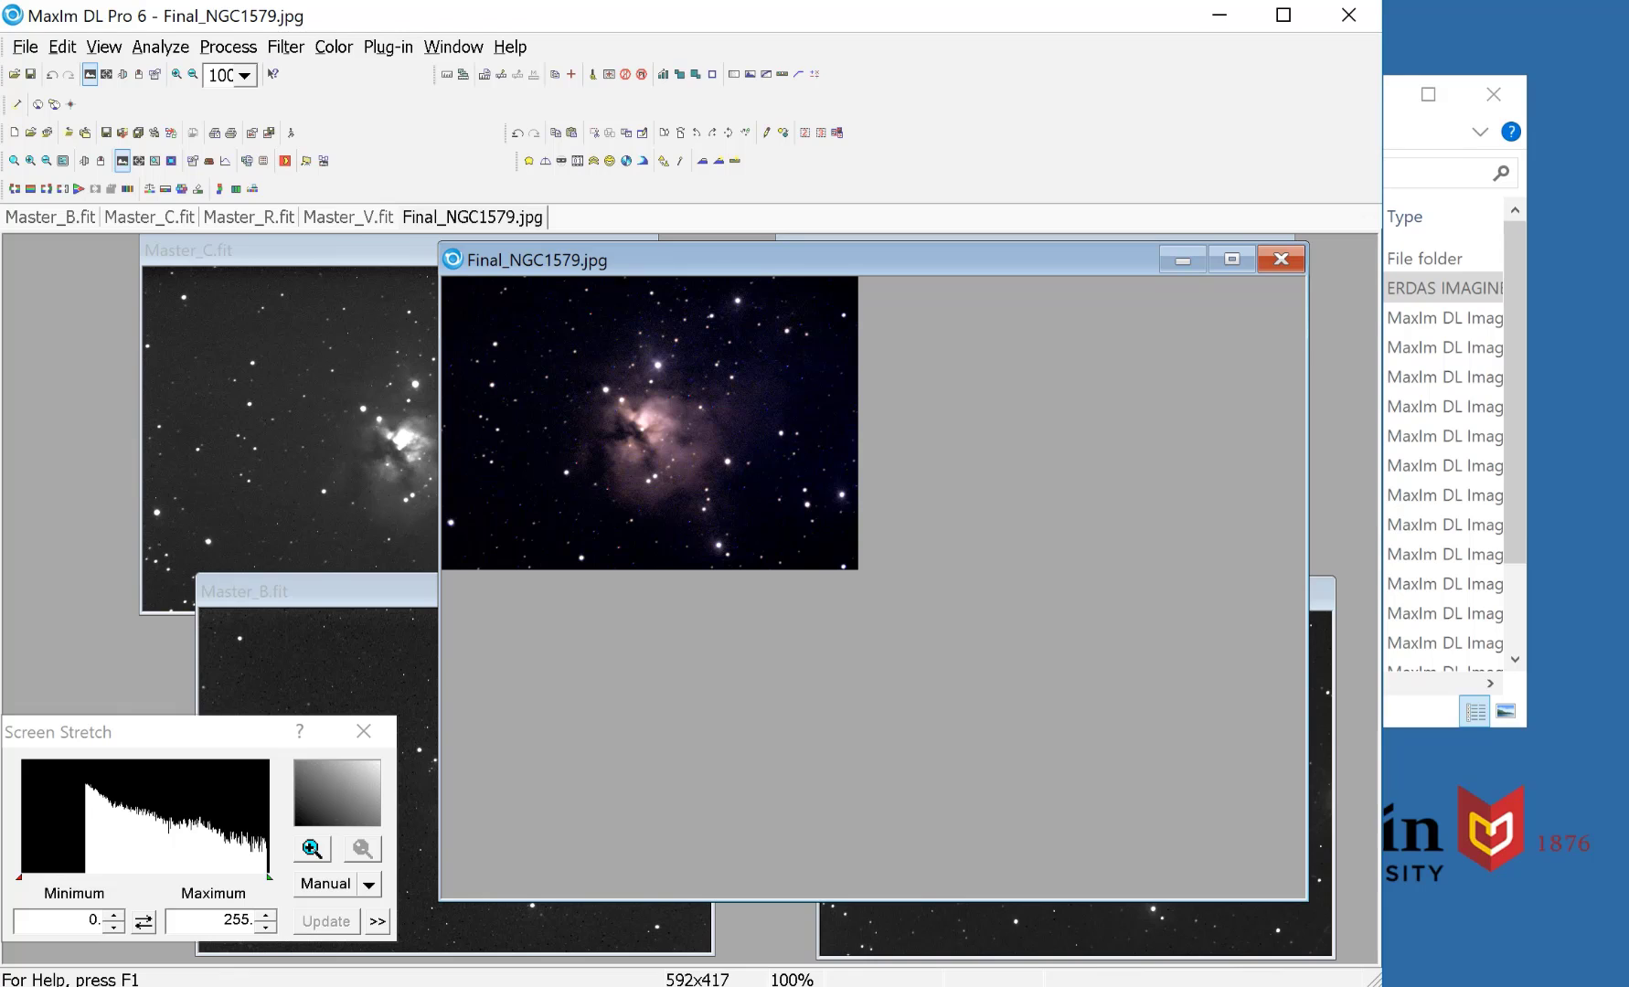
click(176, 74)
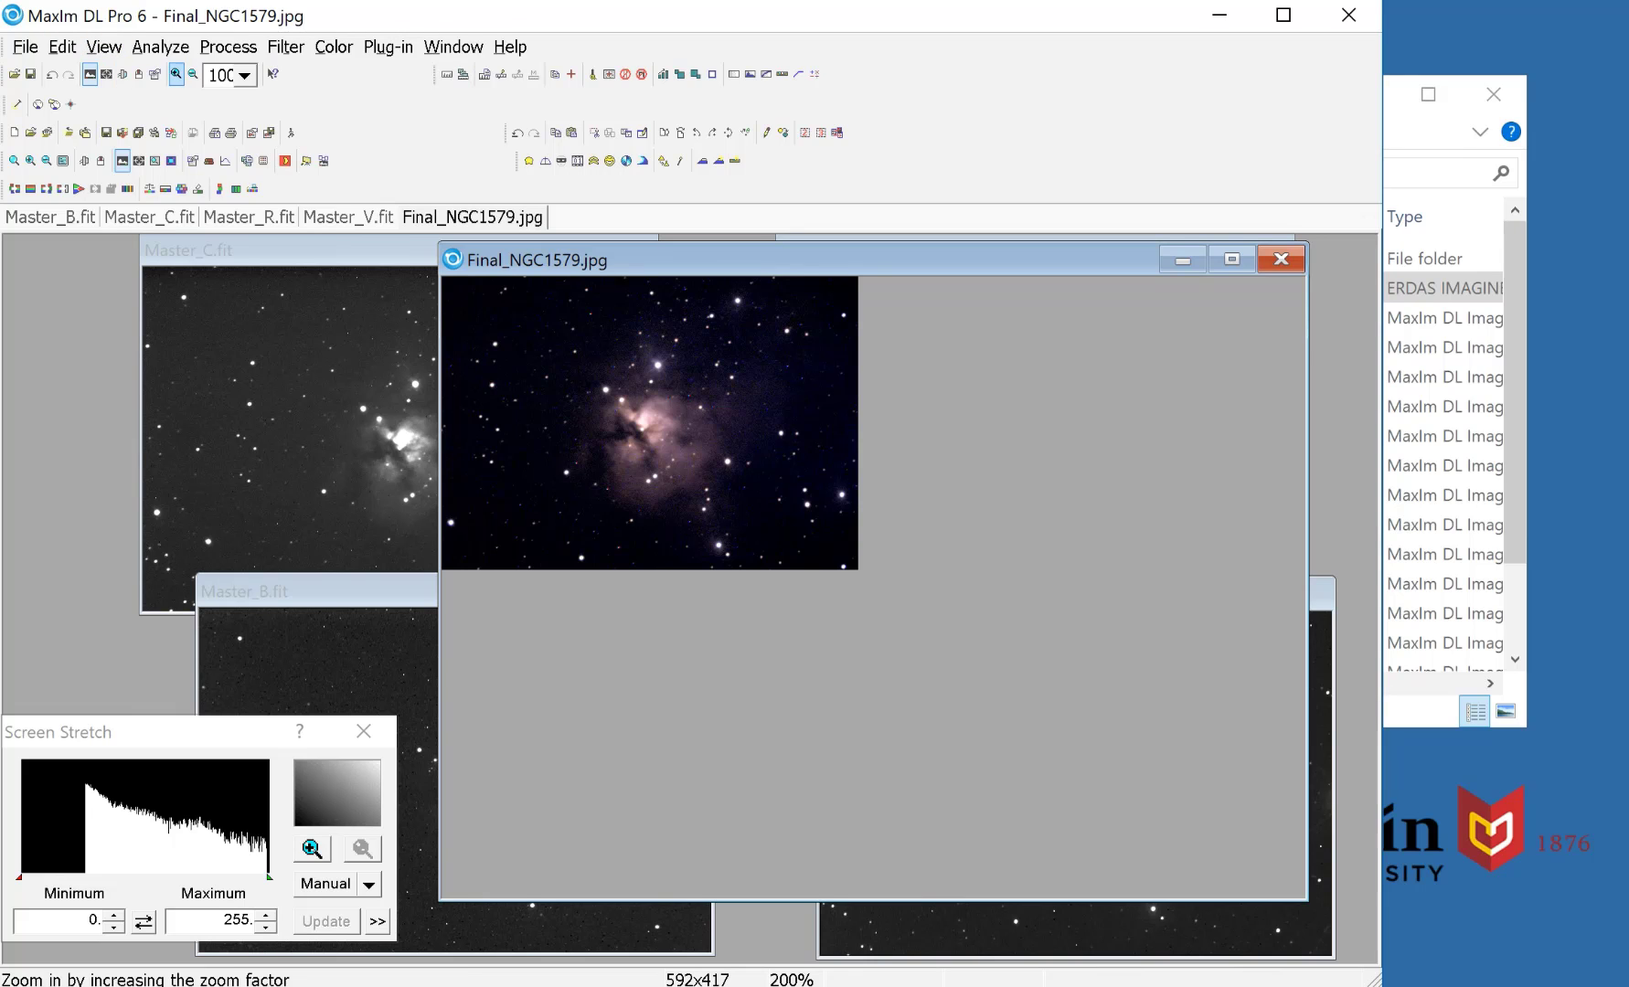
click(333, 47)
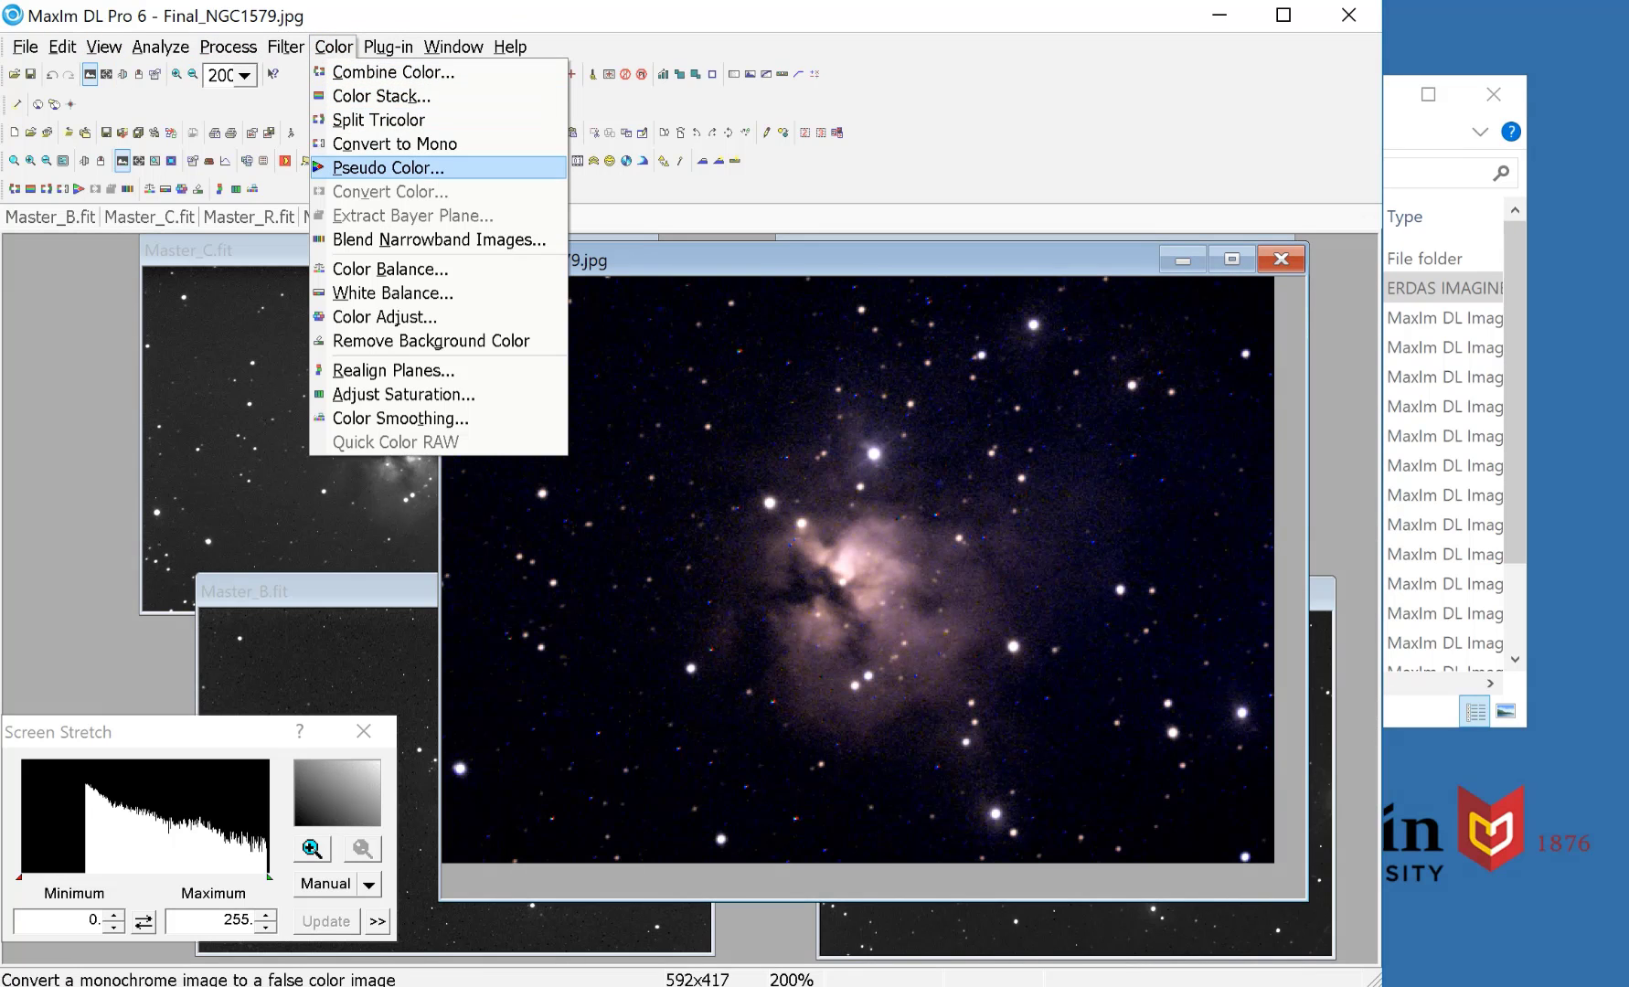
click(403, 395)
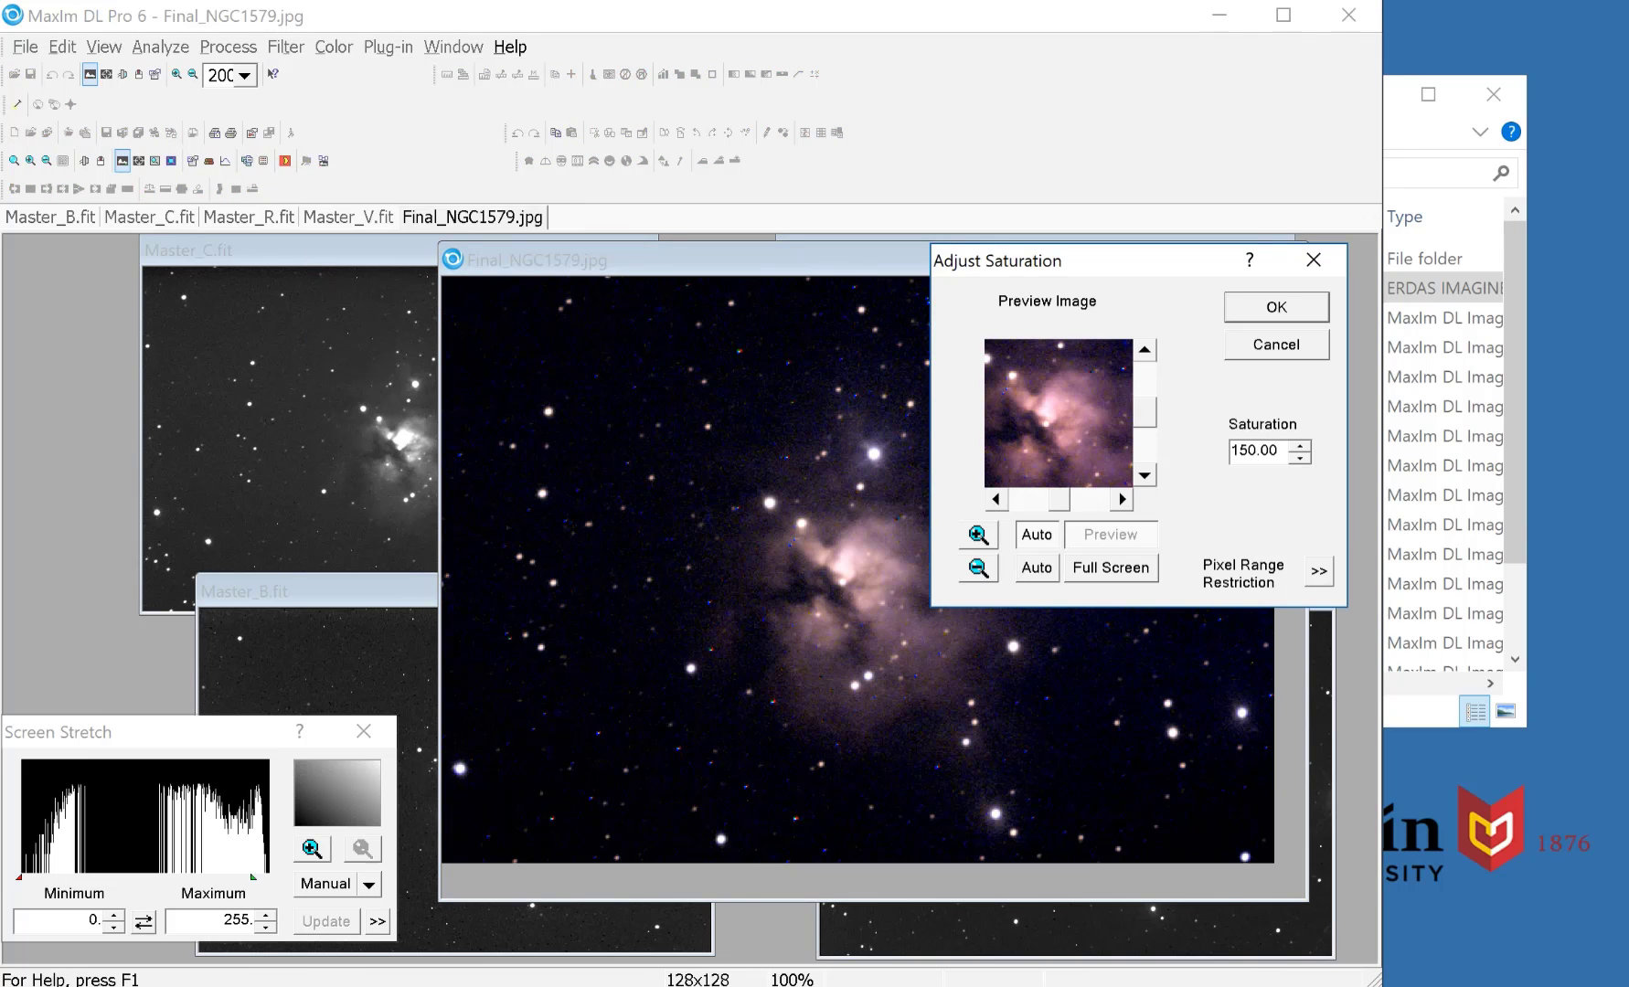
drag(1163, 260, 242, 286)
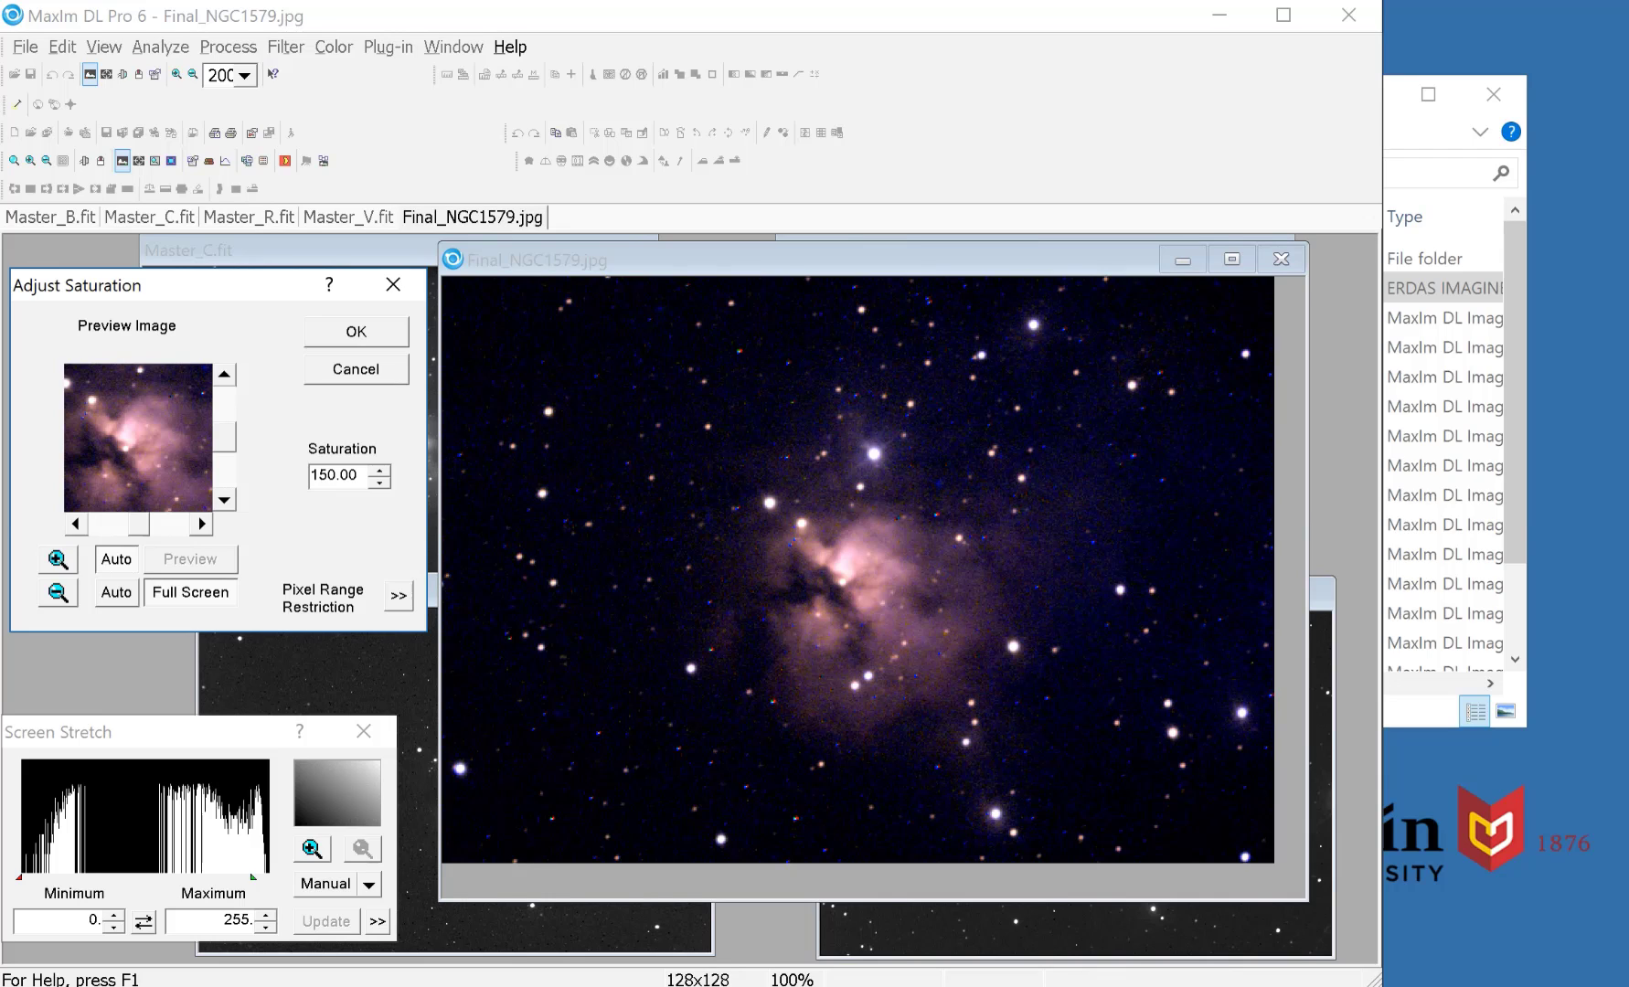
key(BackSpace)
text(1)
key(BackSpace)
text(2)
click(357, 332)
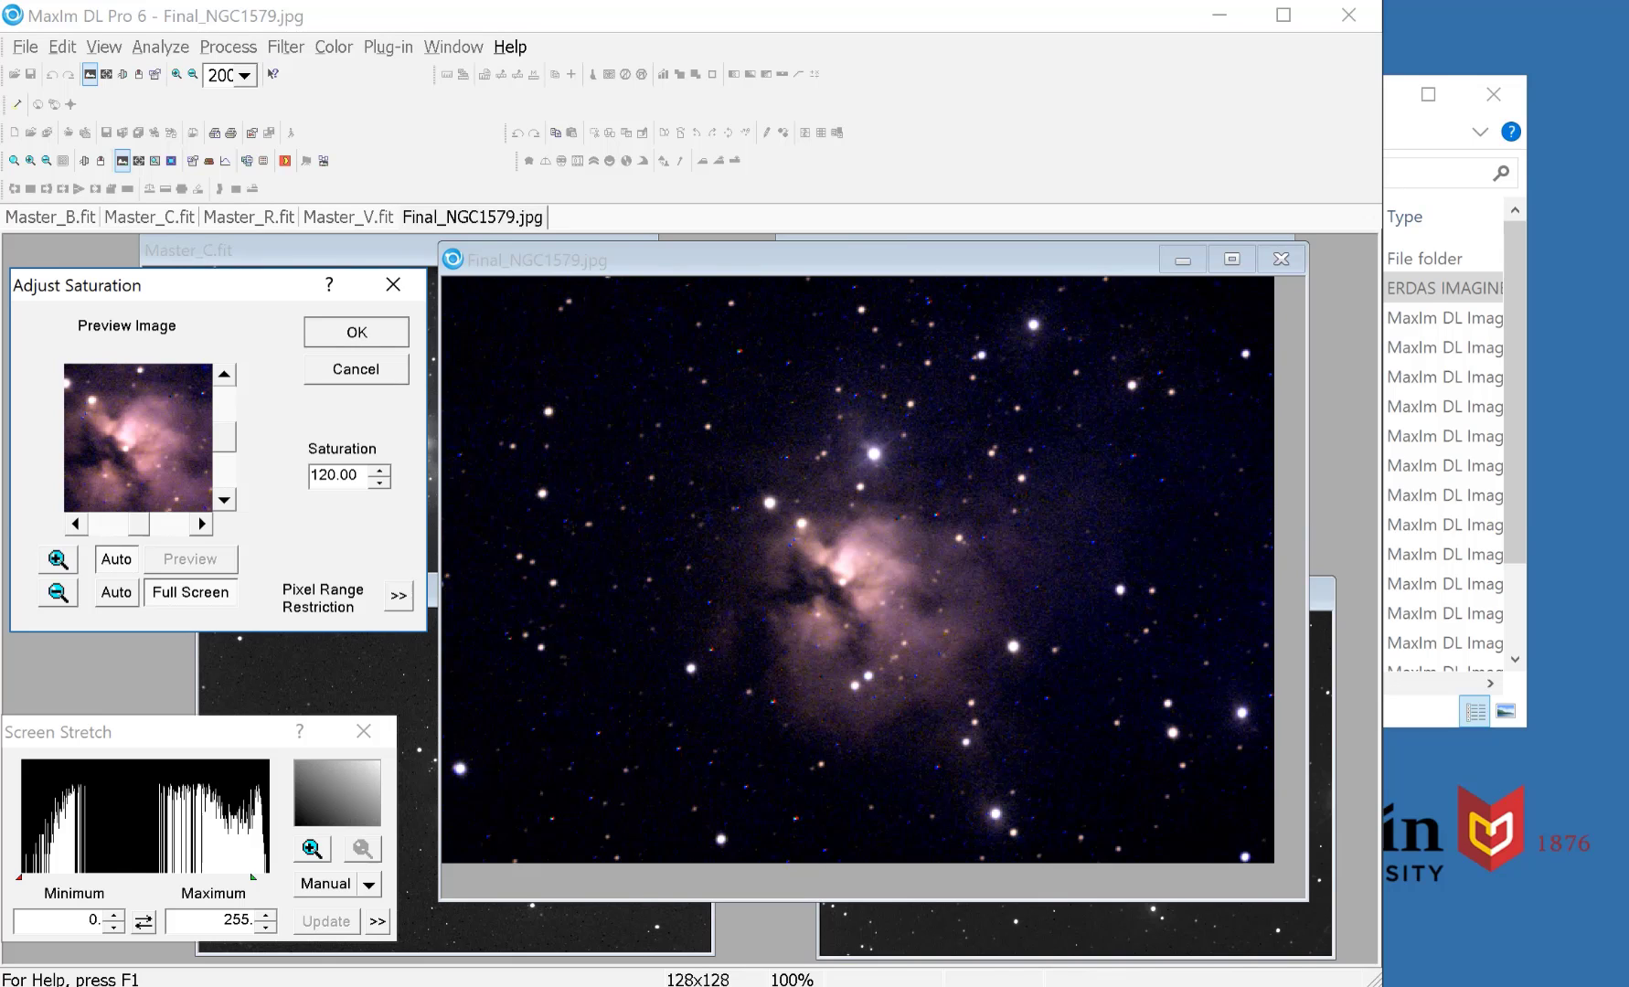